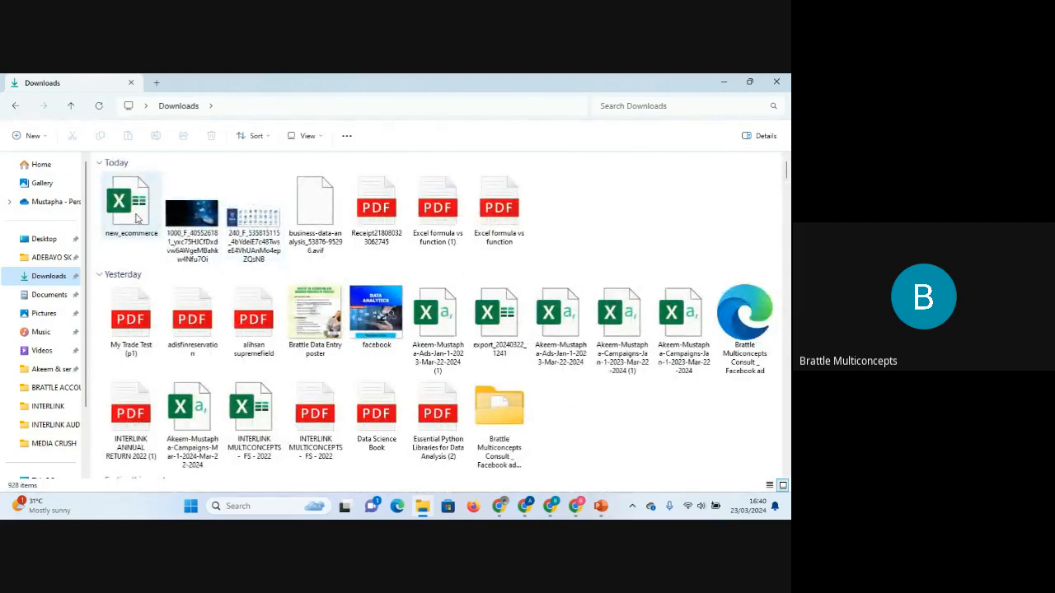
Open the new_ecommerce workbook from Downloads and enable editing.
{"action": "double_click", "coordinate": [136, 216]}
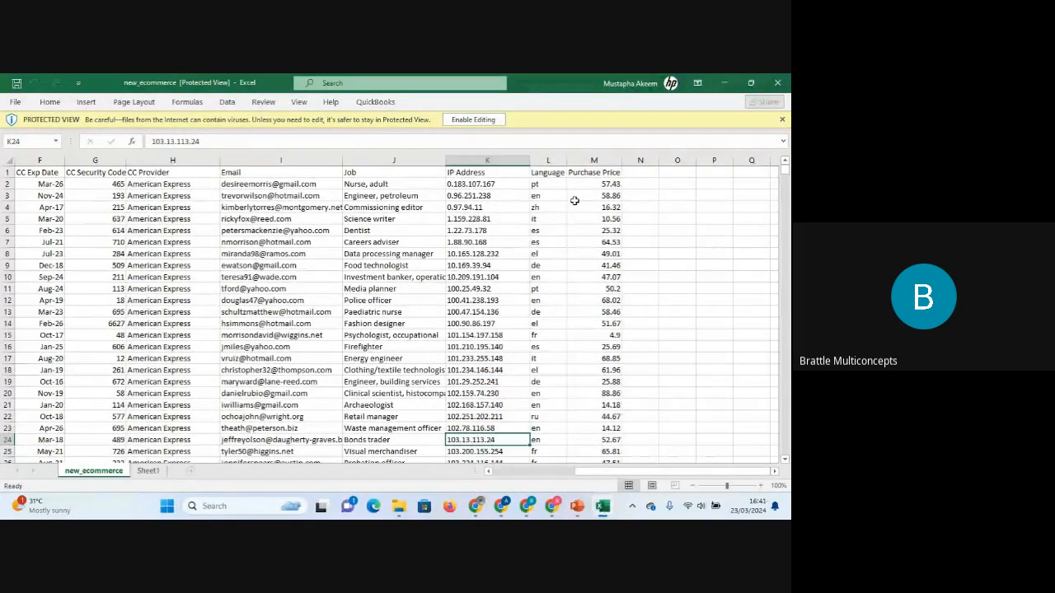
{"action": "left_click", "coordinate": [467, 127]}
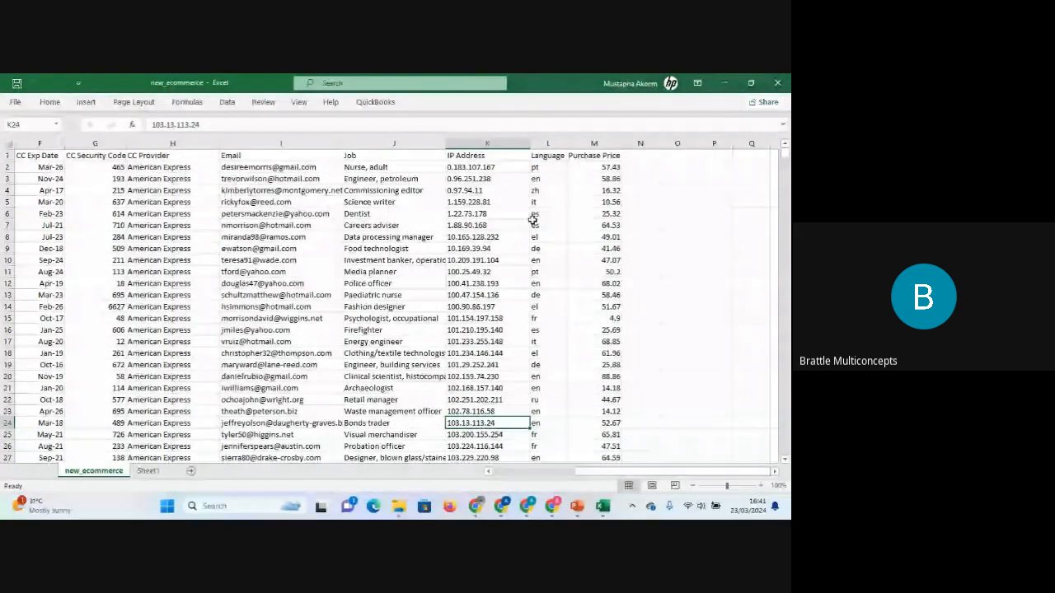
{"action": "left_click", "coordinate": [470, 284]}
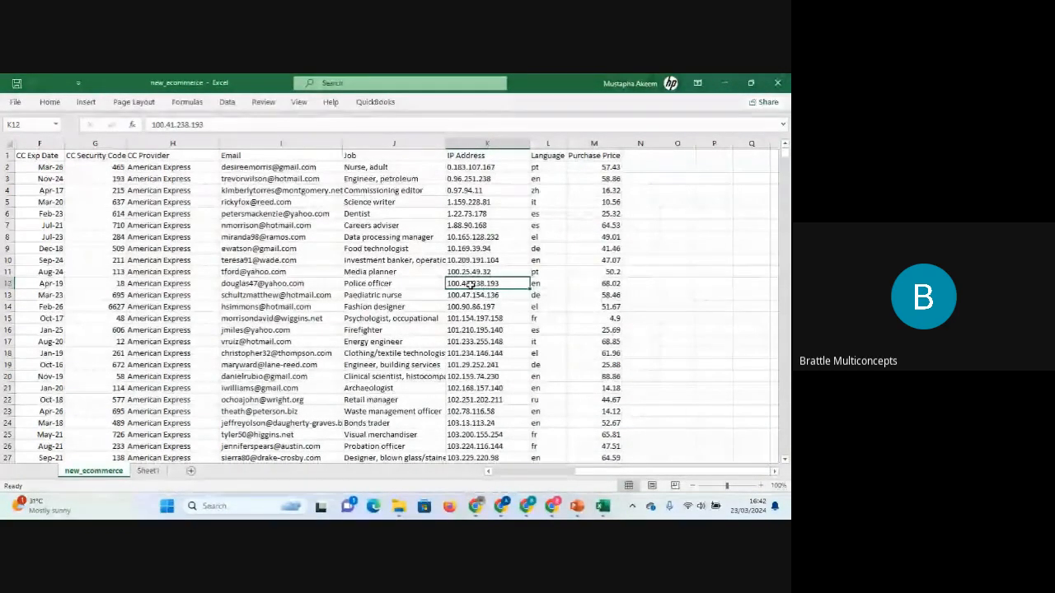
Close the in-call messages panel in the Google Meet tab and return to the Excel workbook.
{"action": "mouse_move", "coordinate": [500, 512]}
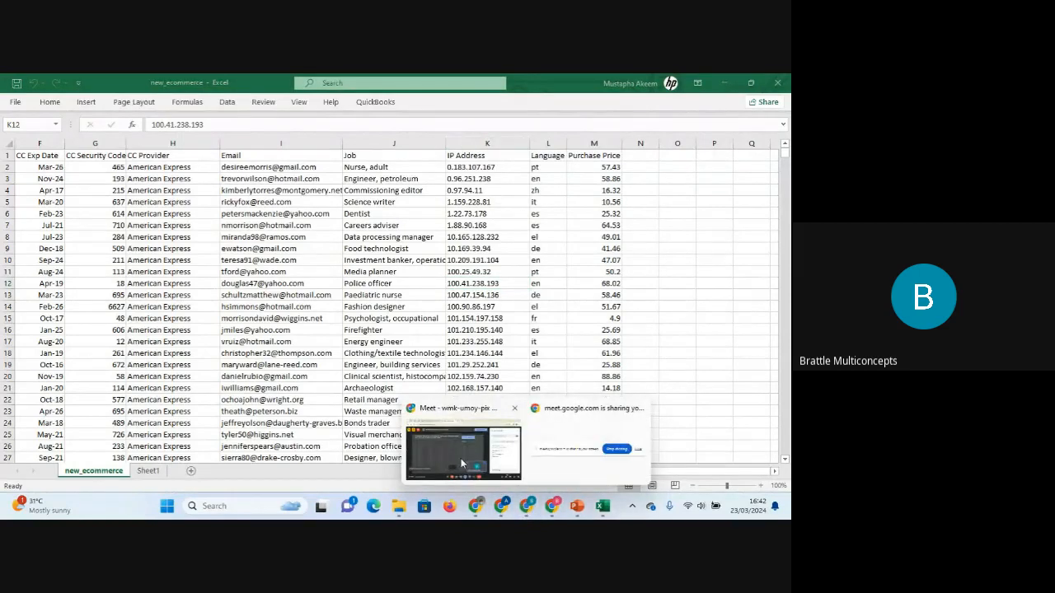
{"action": "left_click", "coordinate": [460, 458]}
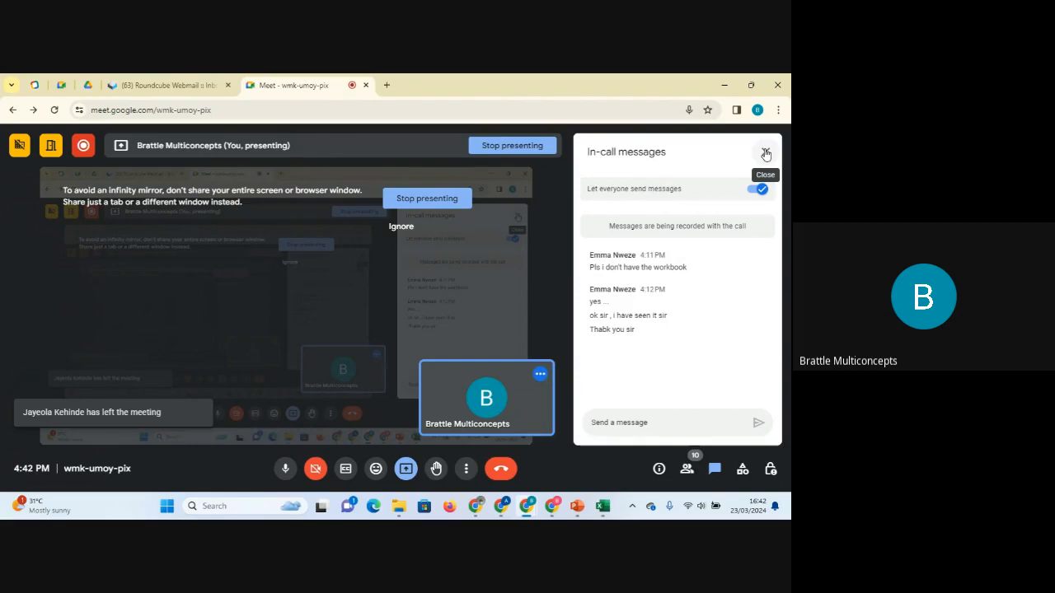
{"action": "left_click", "coordinate": [766, 154]}
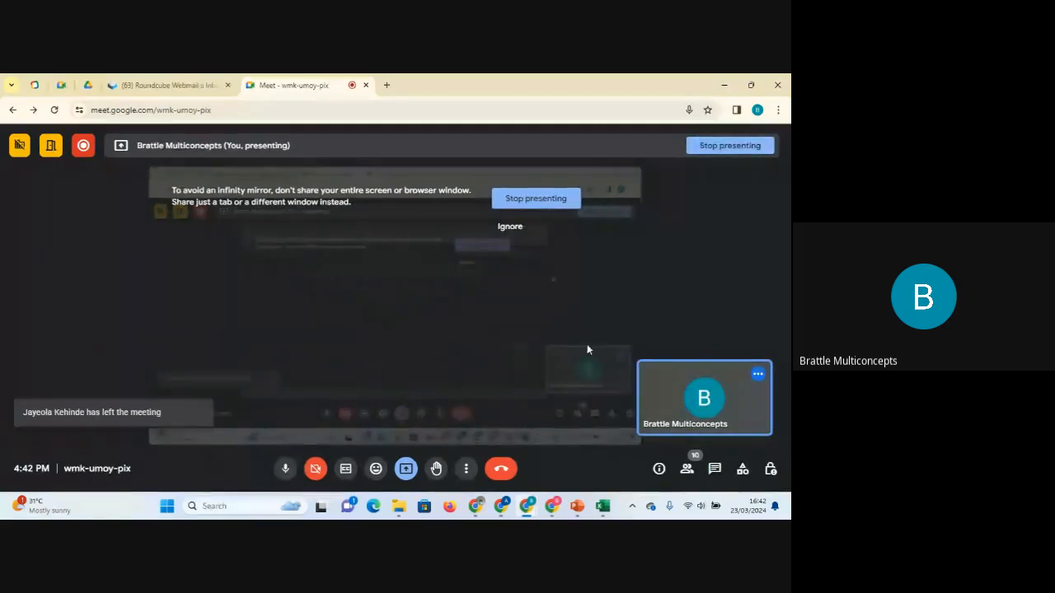
{"action": "left_click", "coordinate": [602, 506]}
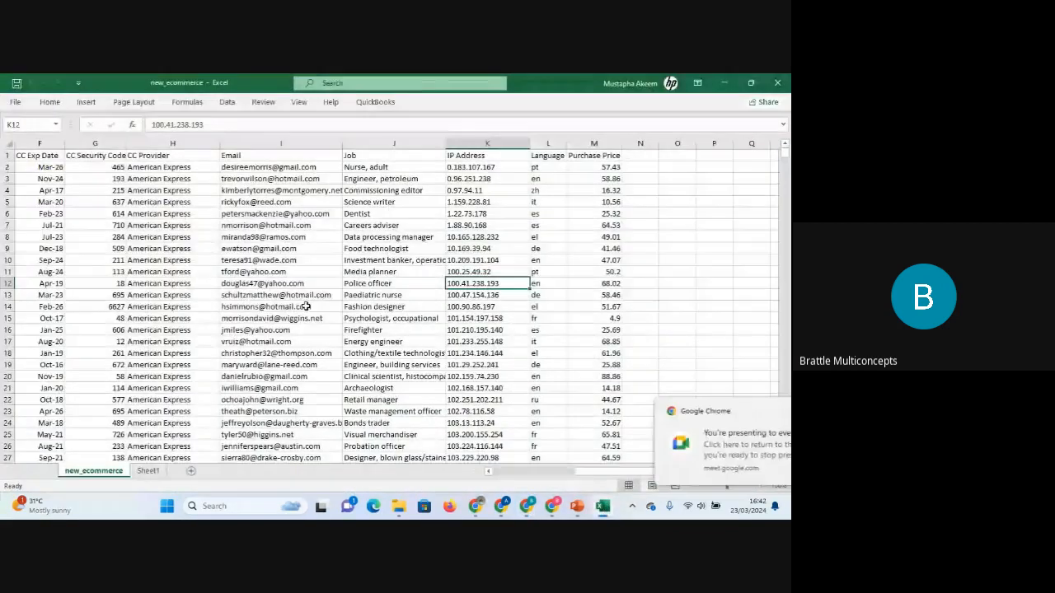
Go to the top of the sheet and step through each column header from Address to Purchase Price.
{"action": "left_click", "coordinate": [305, 306]}
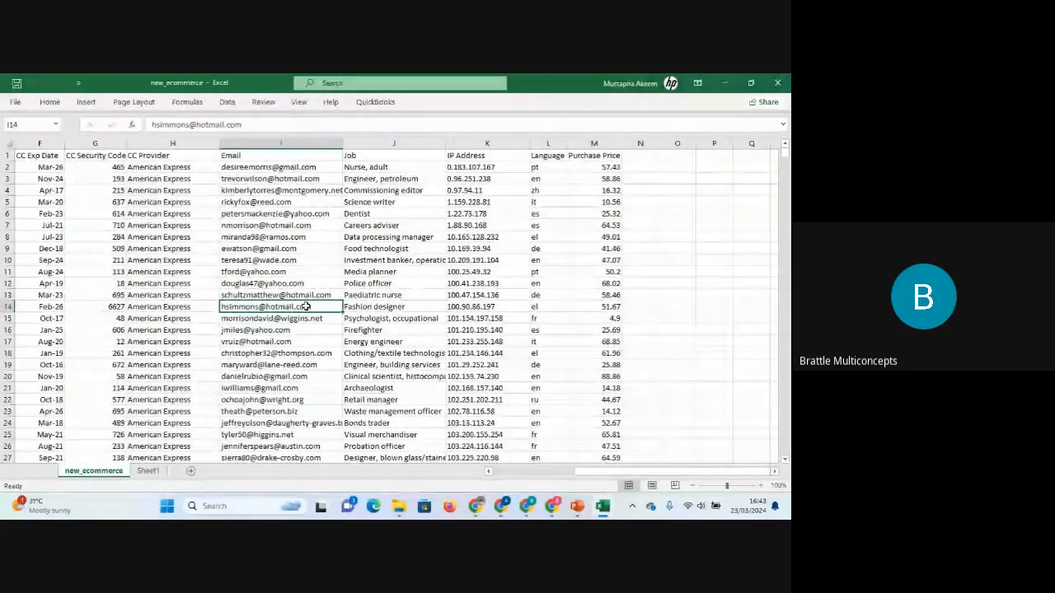
{"action": "key", "text": "Home"}
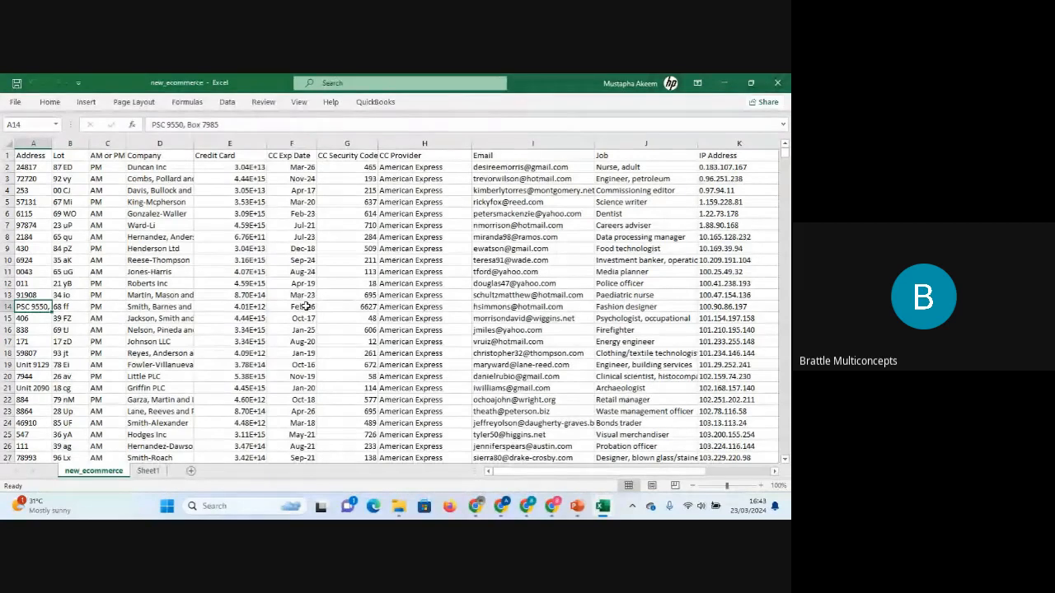
{"action": "key", "text": "Up"}
{"action": "key", "text": "Up"}
{"action": "key", "text": "Up"}
{"action": "key", "text": "Up"}
{"action": "key", "text": "Up"}
{"action": "key", "text": "Up"}
{"action": "key", "text": "Up"}
{"action": "key", "text": "Up"}
{"action": "key", "text": "Up"}
{"action": "key", "text": "Up"}
{"action": "key", "text": "Up"}
{"action": "key", "text": "Up"}
{"action": "key", "text": "Up"}
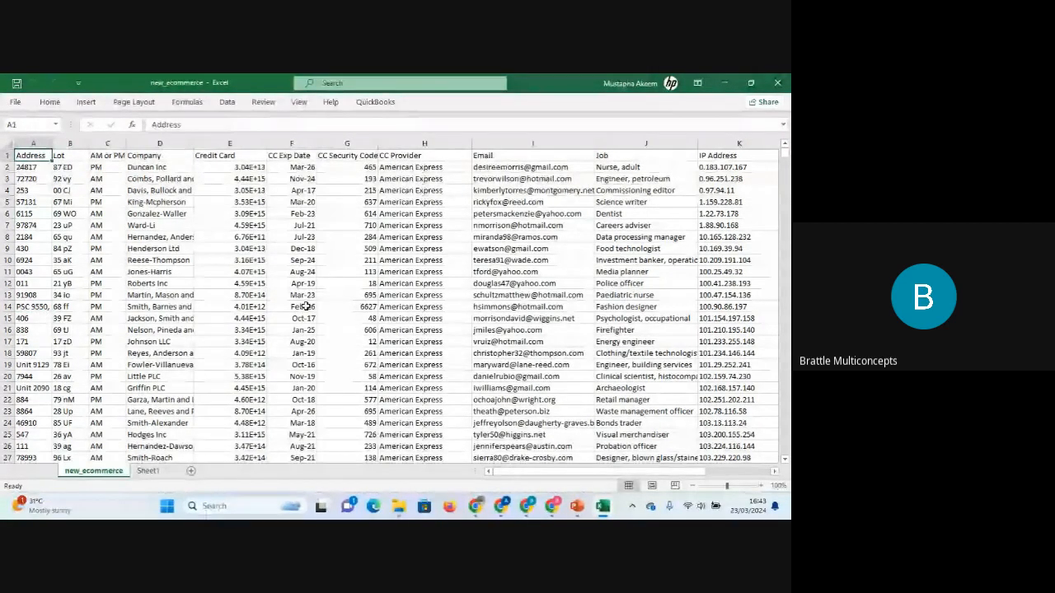
{"action": "key", "text": "Right"}
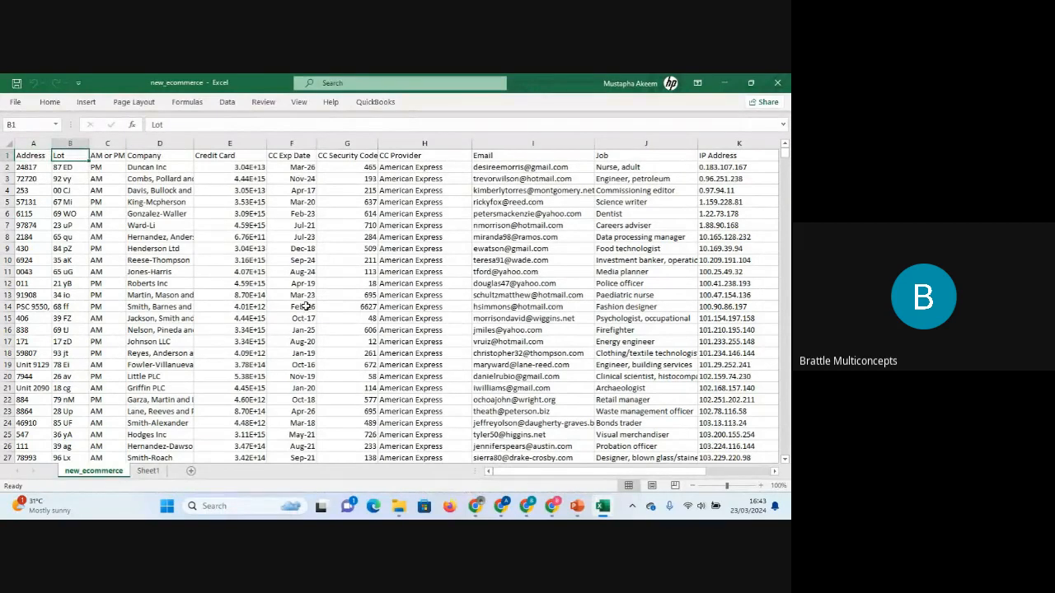
{"action": "key", "text": "Left"}
{"action": "key", "text": "Right"}
{"action": "key", "text": "Right"}
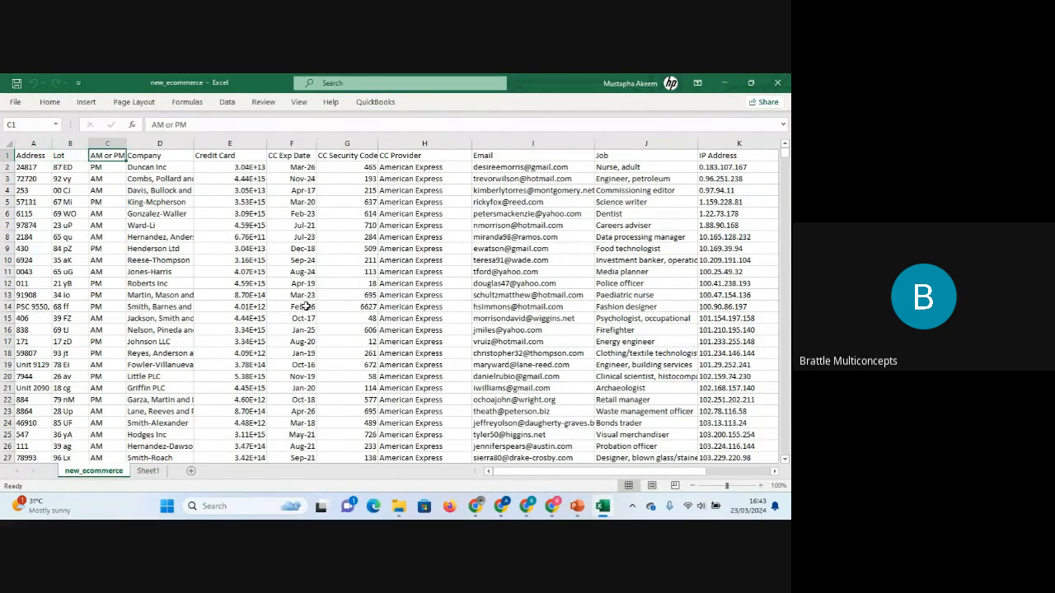
{"action": "key", "text": "Right"}
{"action": "key", "text": "Right"}
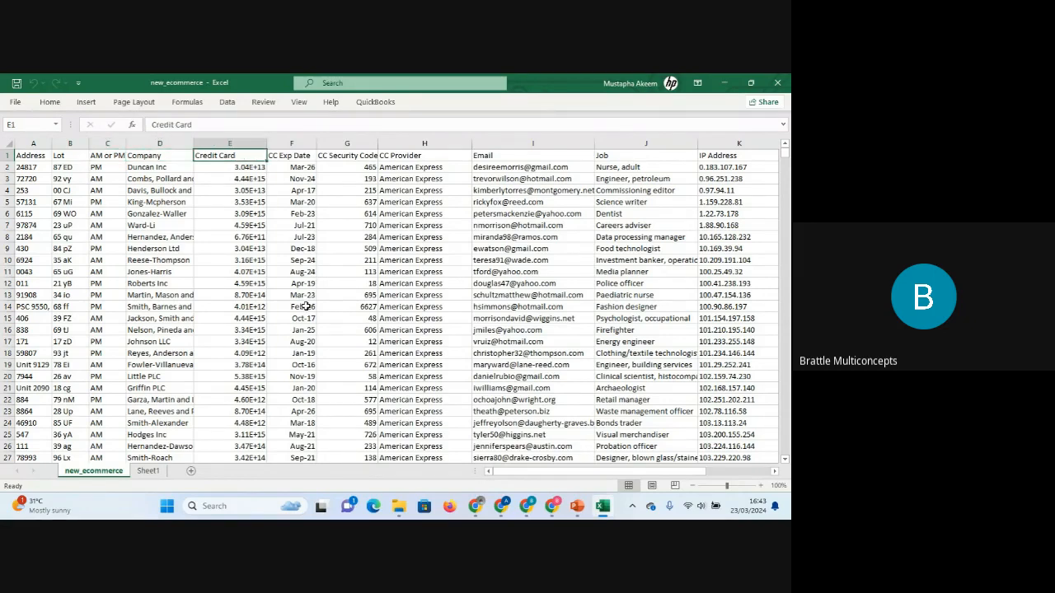
{"action": "key", "text": "Right"}
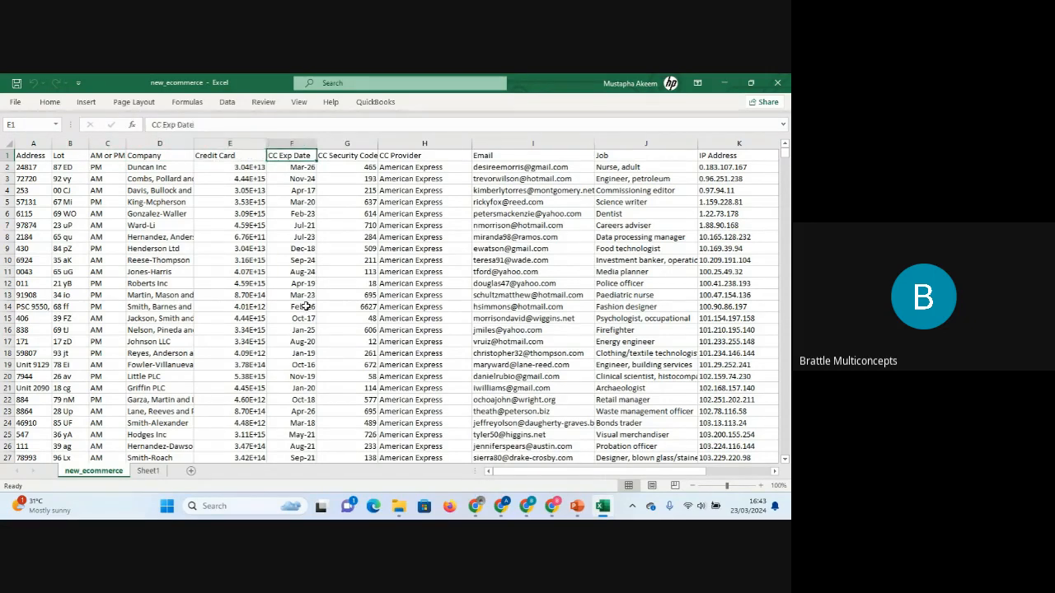
{"action": "key", "text": "Right"}
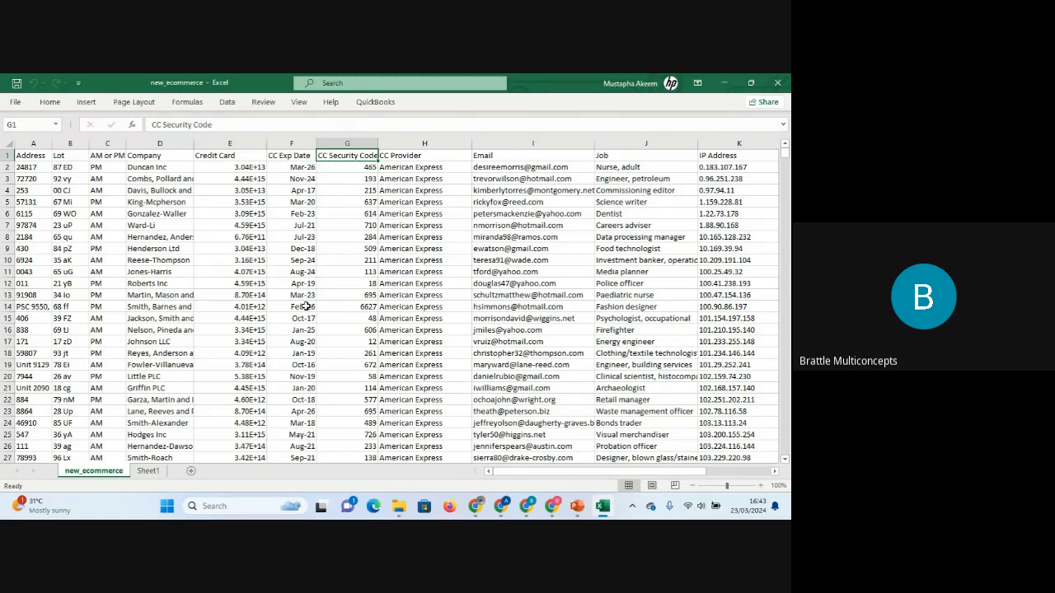
{"action": "key", "text": "Right"}
{"action": "key", "text": "Right"}
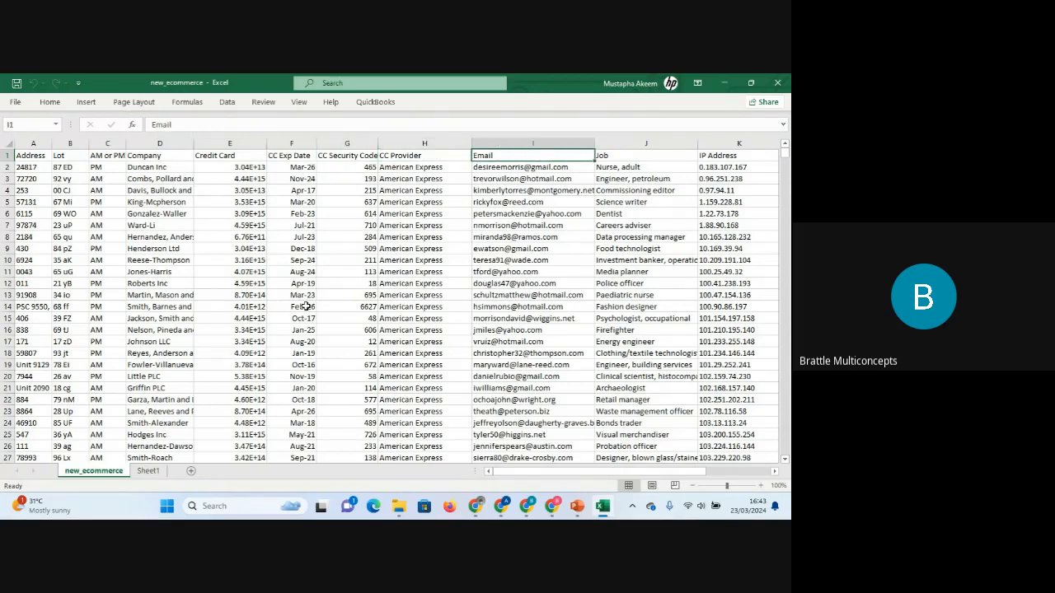
{"action": "key", "text": "Right"}
{"action": "key", "text": "Right"}
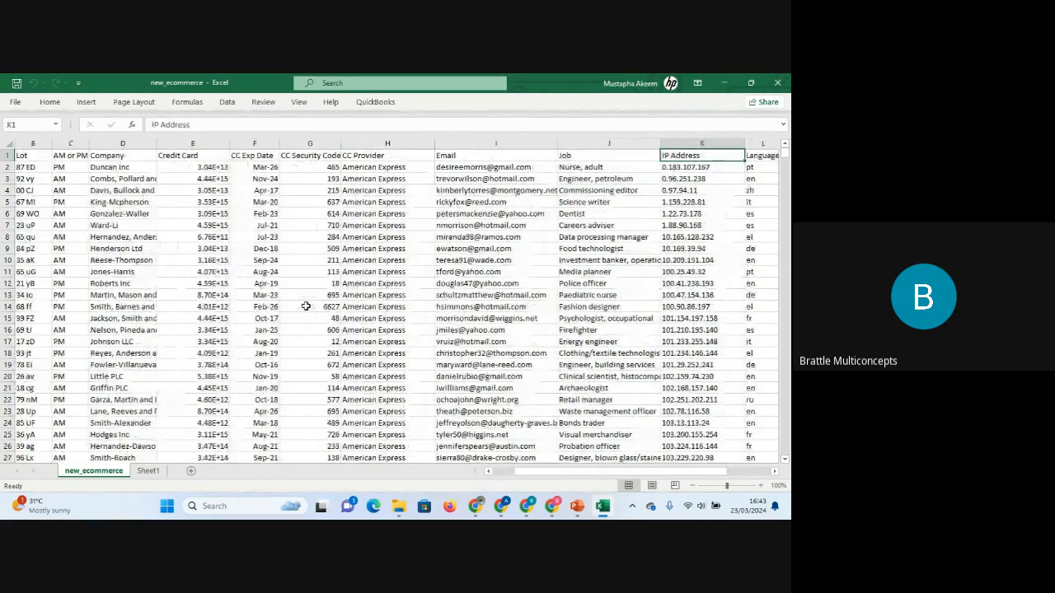
{"action": "key", "text": "Right"}
{"action": "key", "text": "Right"}
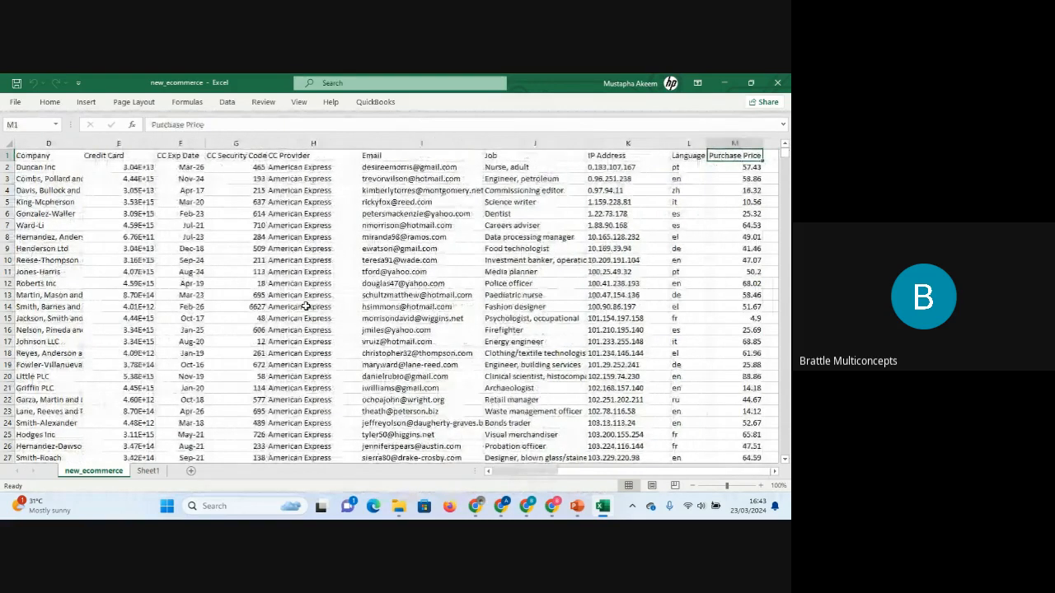
{"action": "key", "text": "Right"}
{"action": "key", "text": "Left"}
{"action": "key", "text": "Left"}
{"action": "key", "text": "Left"}
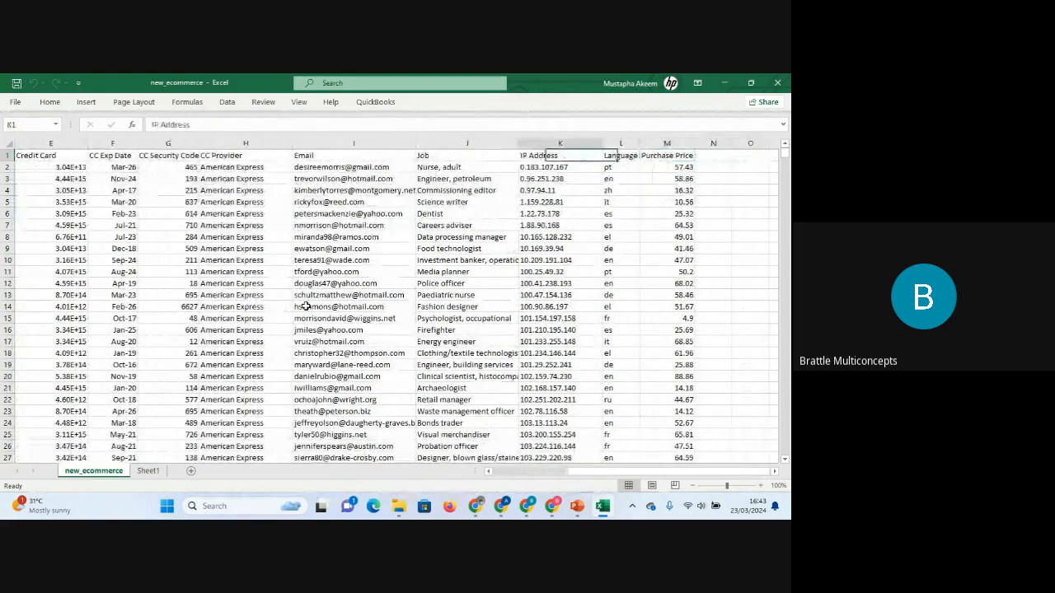
{"action": "key", "text": "Home"}
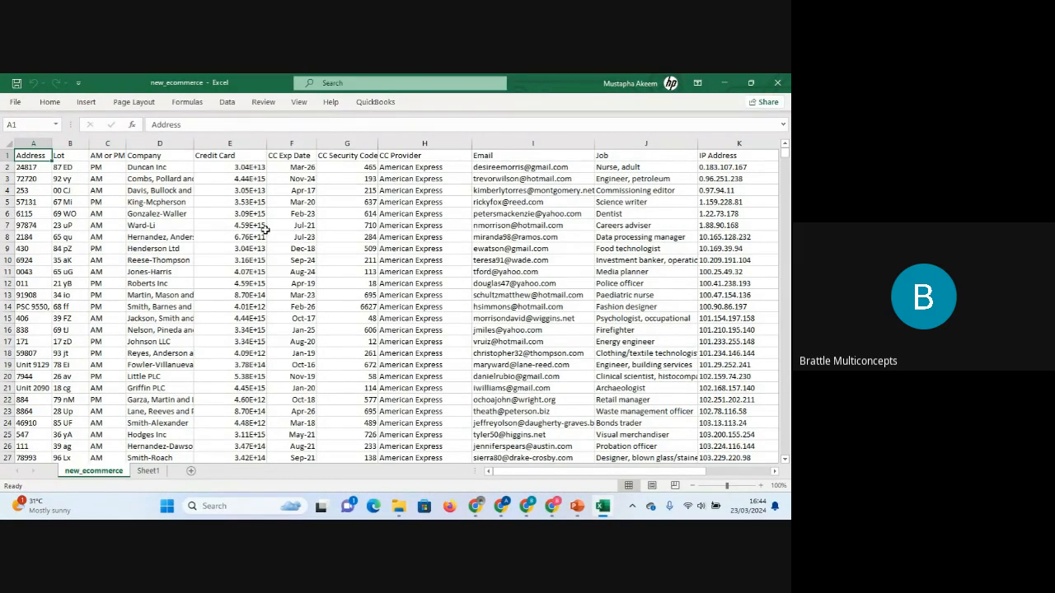
Review the column headers again one by one from Address to CC Provider.
{"action": "left_click", "coordinate": [246, 169]}
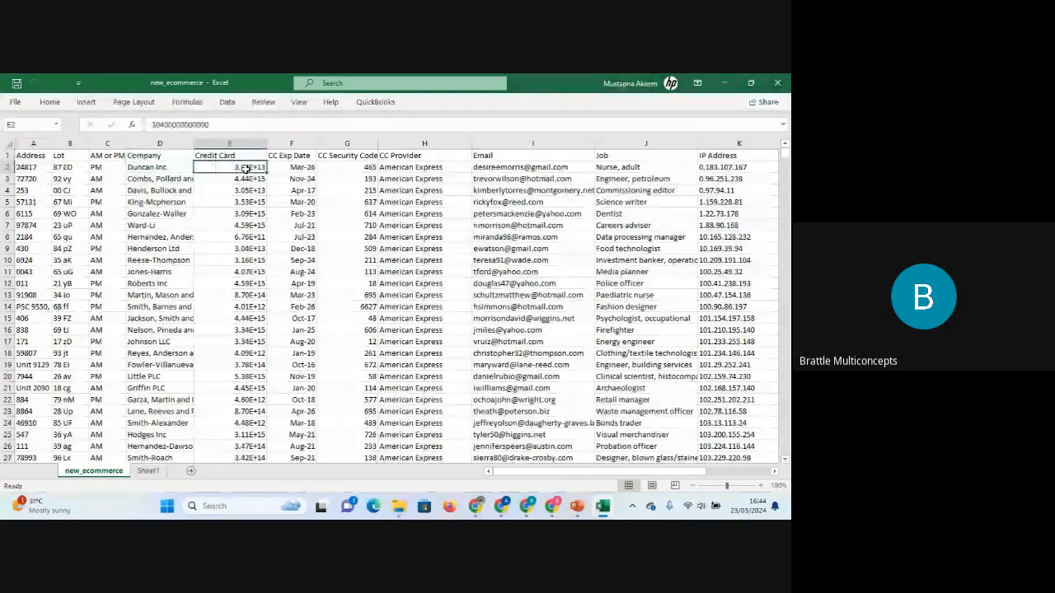
{"action": "left_click", "coordinate": [30, 165]}
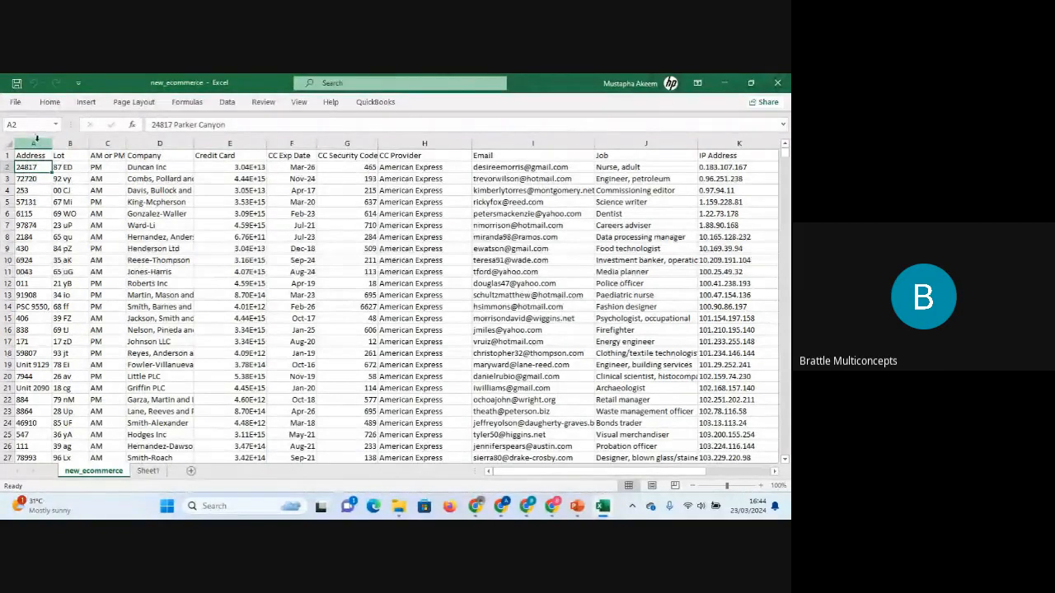
{"action": "left_click", "coordinate": [35, 140]}
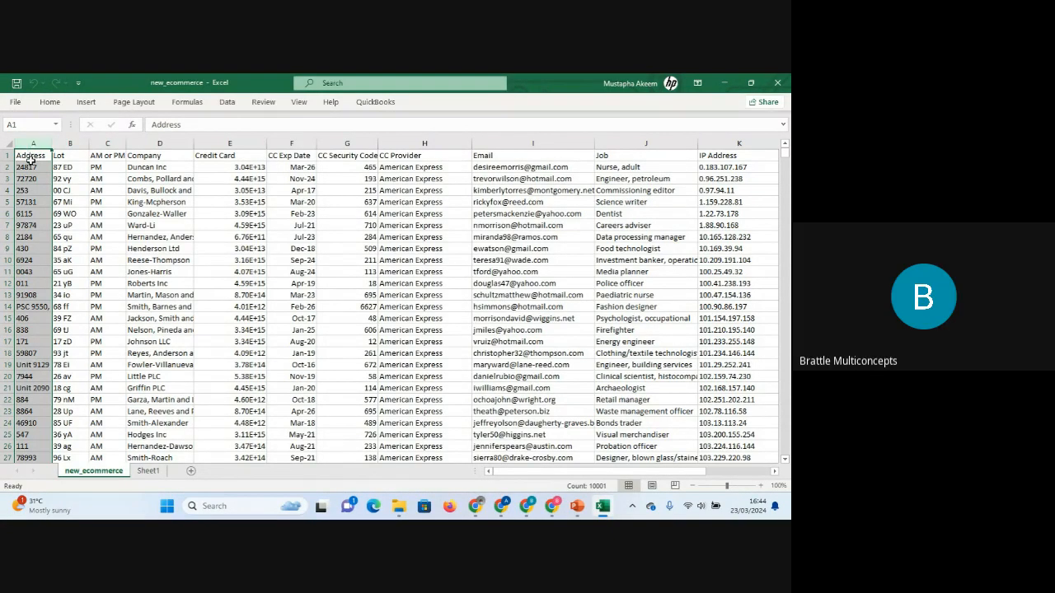
{"action": "left_click", "coordinate": [30, 156]}
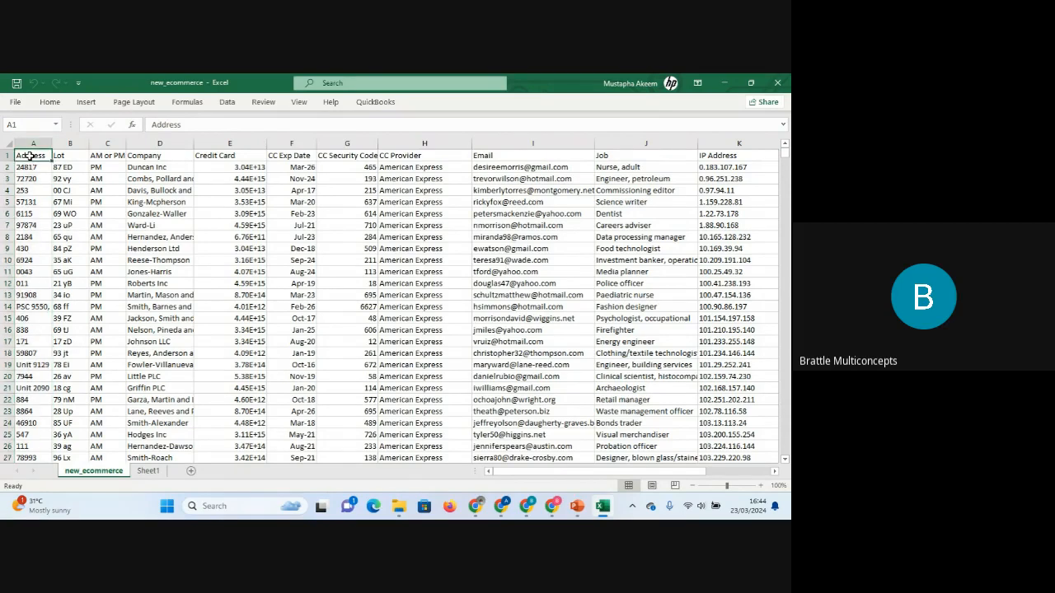
{"action": "left_click", "coordinate": [65, 157]}
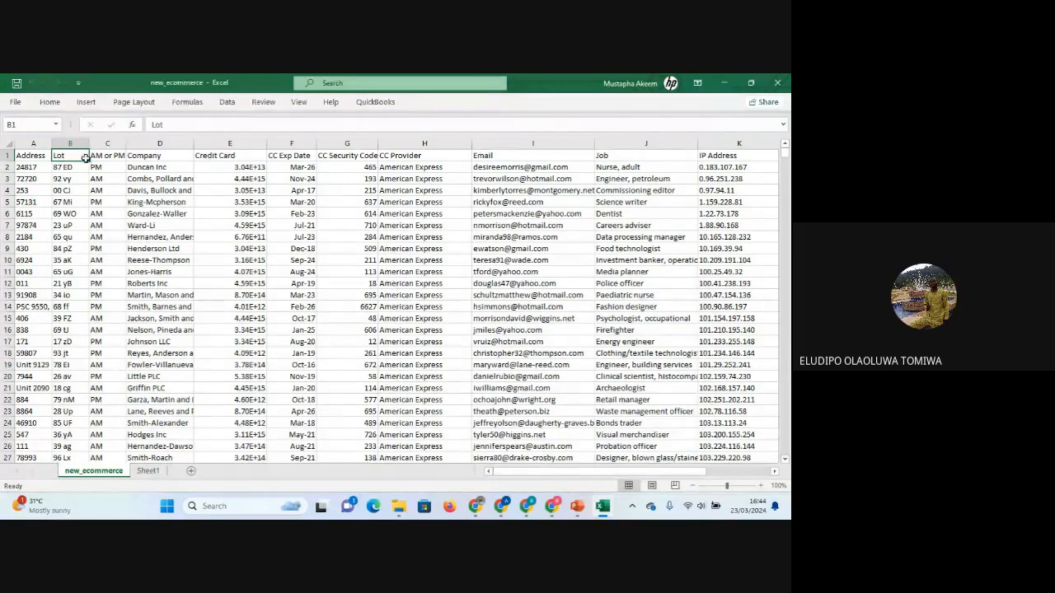
{"action": "left_click", "coordinate": [101, 156]}
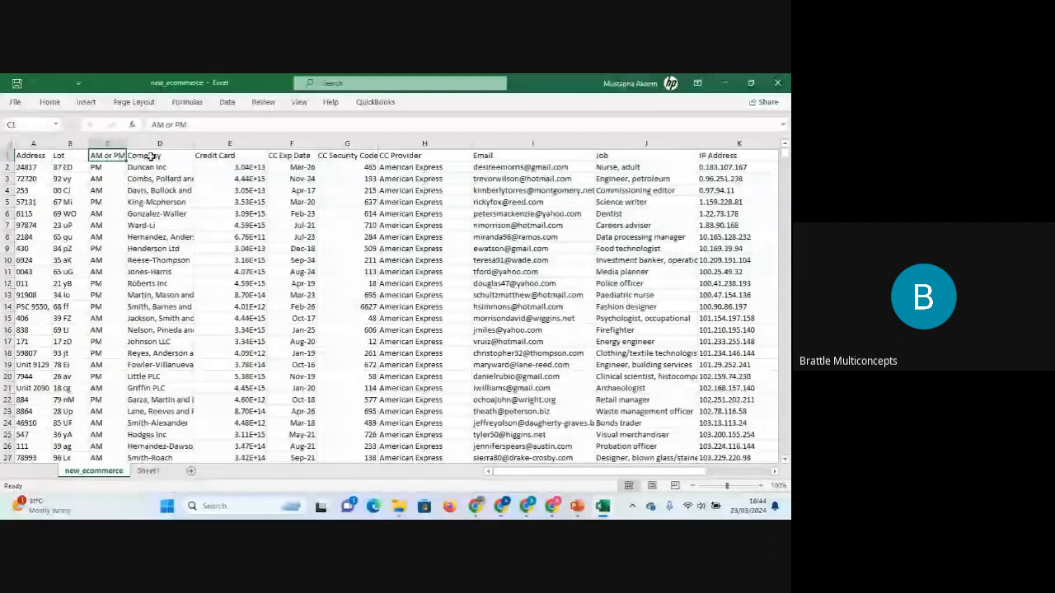
{"action": "left_click", "coordinate": [150, 156]}
{"action": "left_click", "coordinate": [217, 158]}
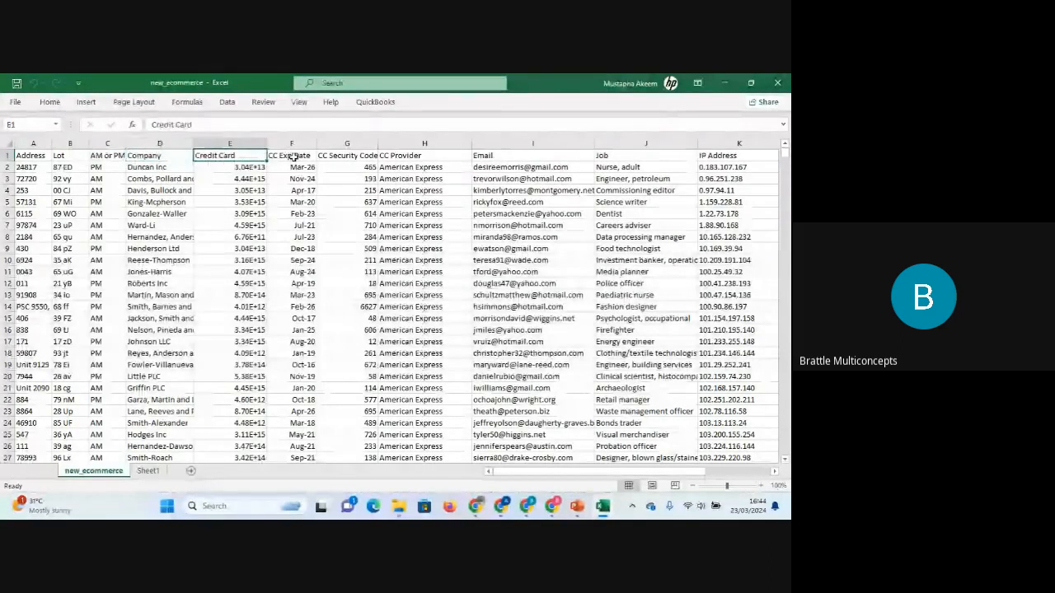
{"action": "left_click", "coordinate": [293, 157]}
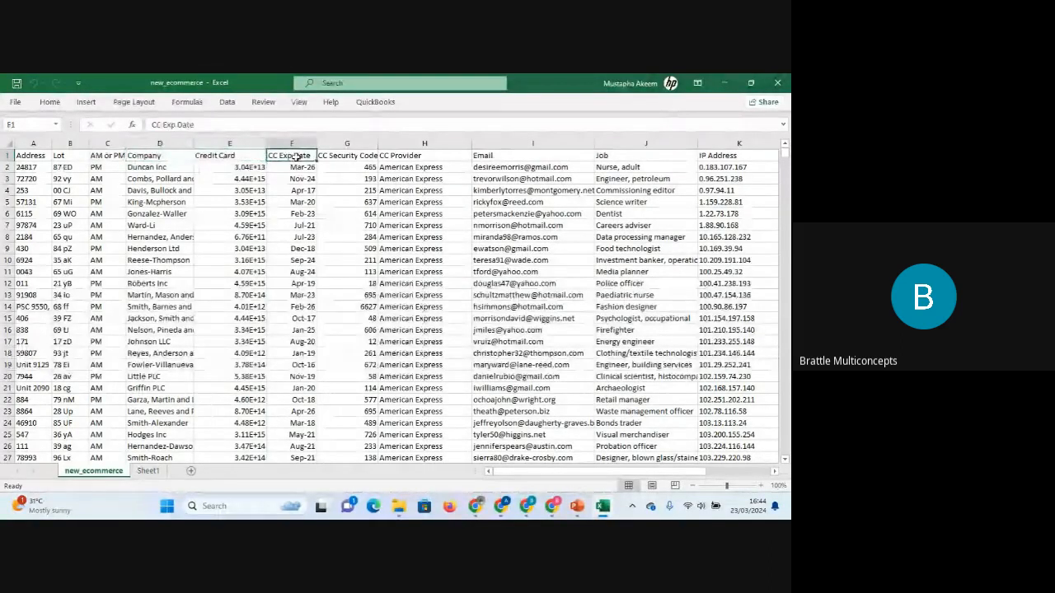
{"action": "left_click", "coordinate": [342, 157]}
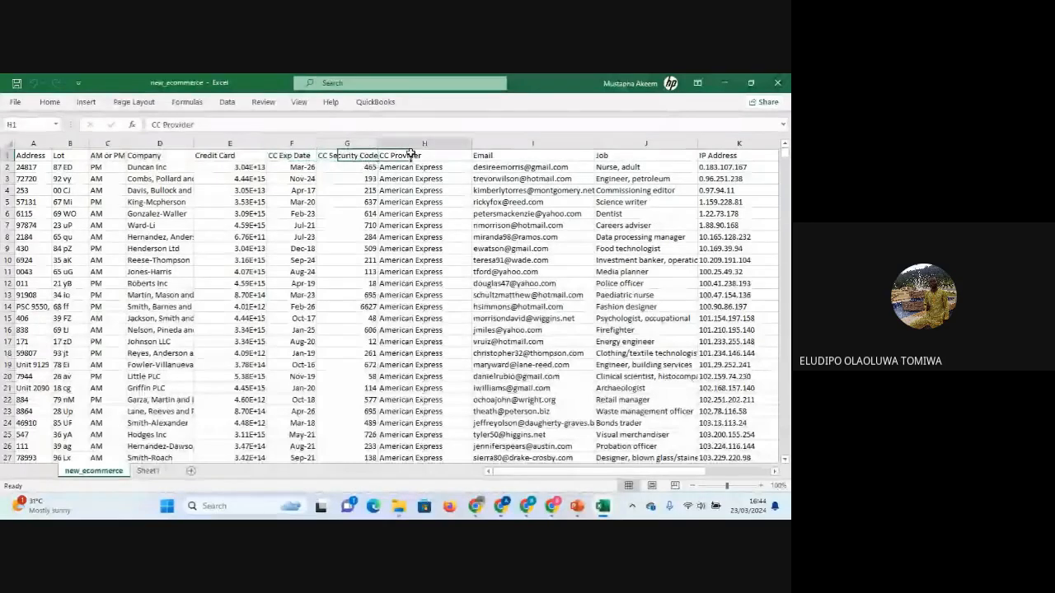
{"action": "left_click", "coordinate": [416, 157]}
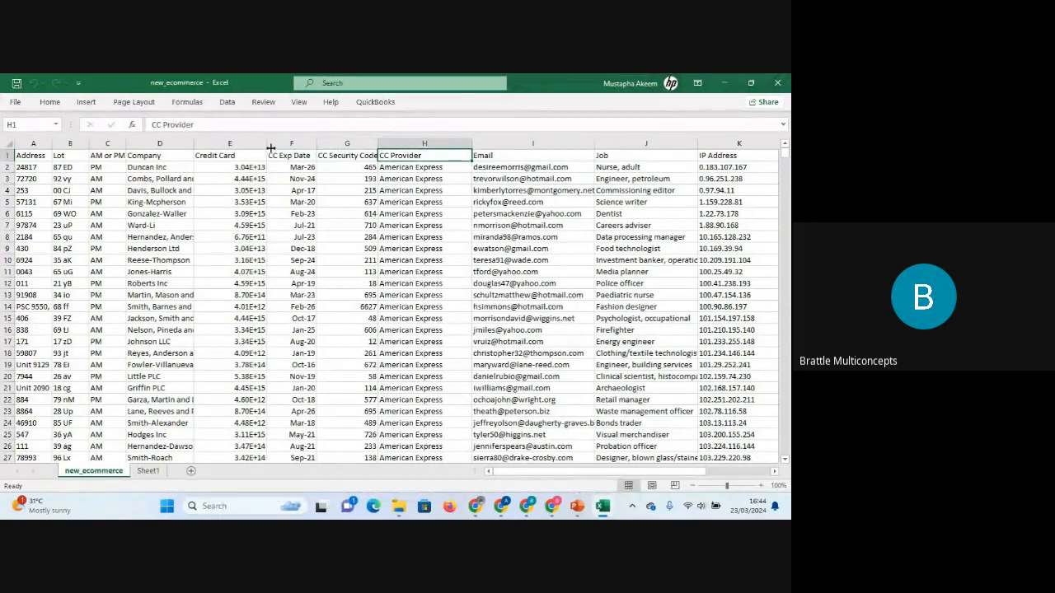
Select the Credit Card column values from E2 down to the last data row.
{"action": "left_click", "coordinate": [242, 155]}
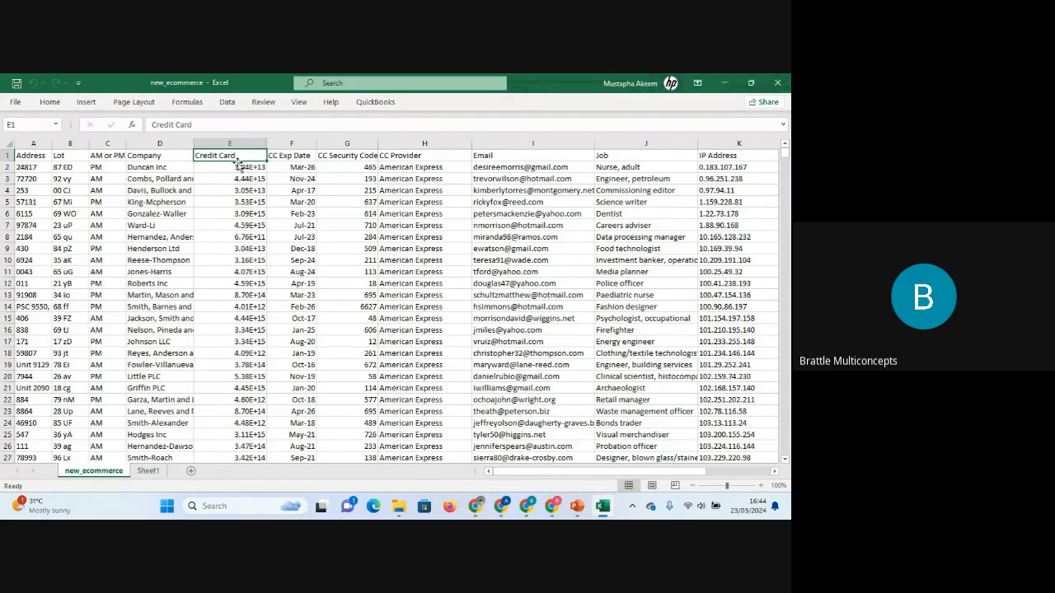
{"action": "left_click", "coordinate": [237, 168]}
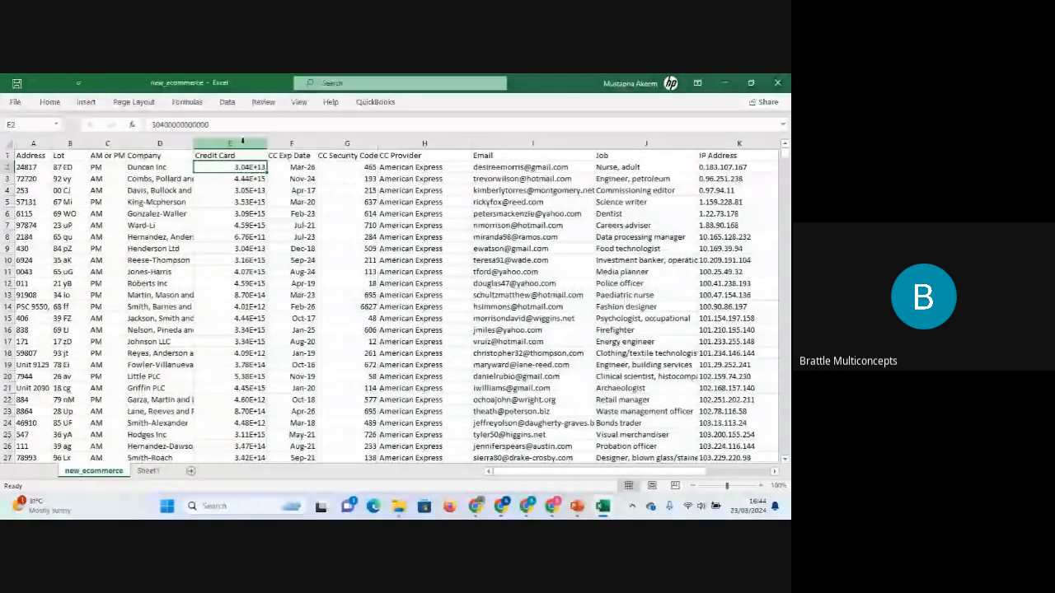
{"action": "left_click", "coordinate": [242, 144]}
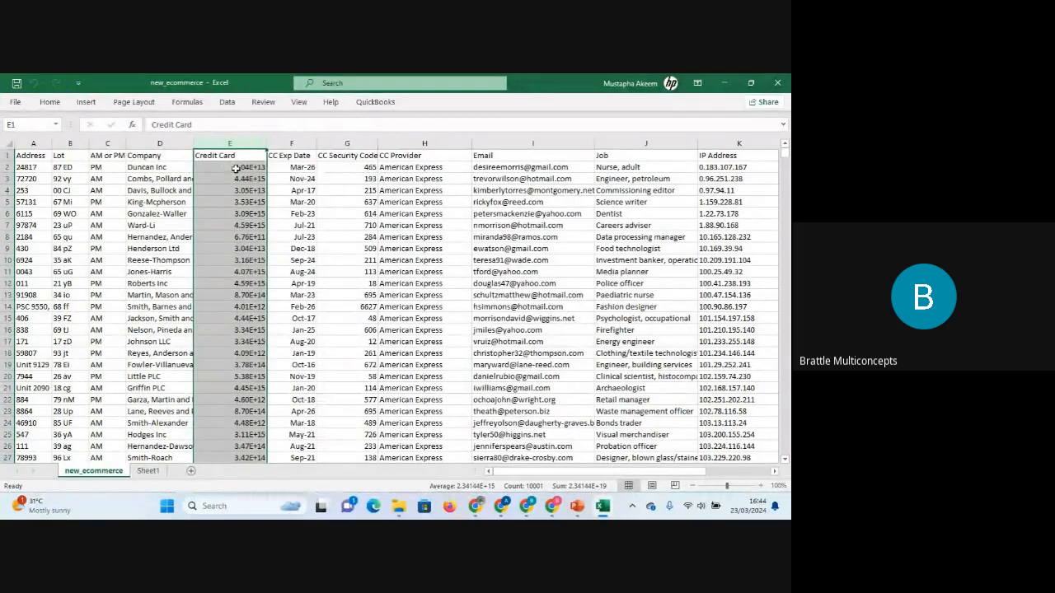
{"action": "left_click", "coordinate": [235, 168]}
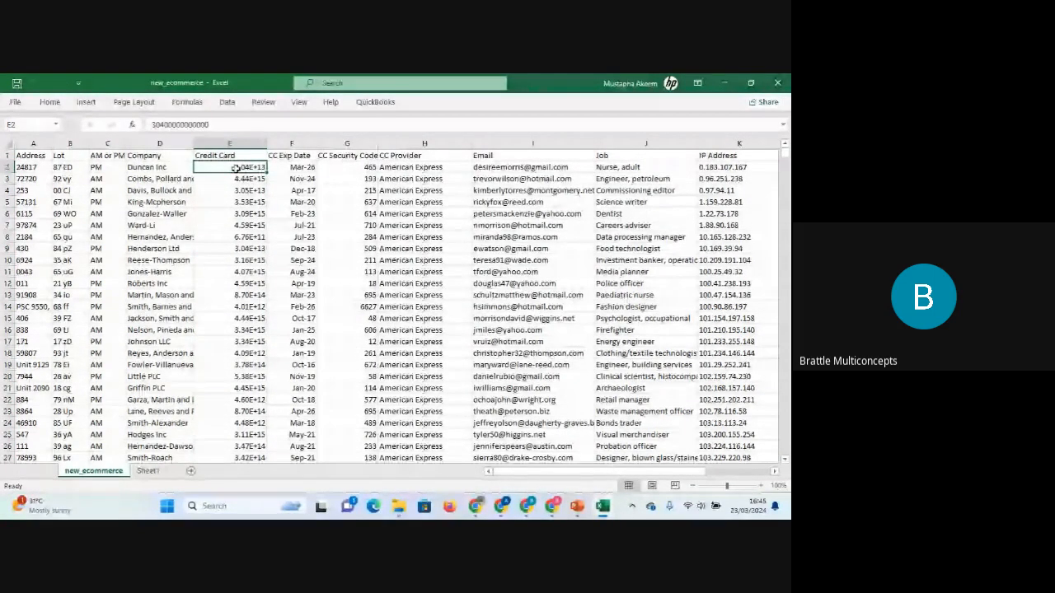
{"action": "key", "text": "ctrl+shift+Down"}
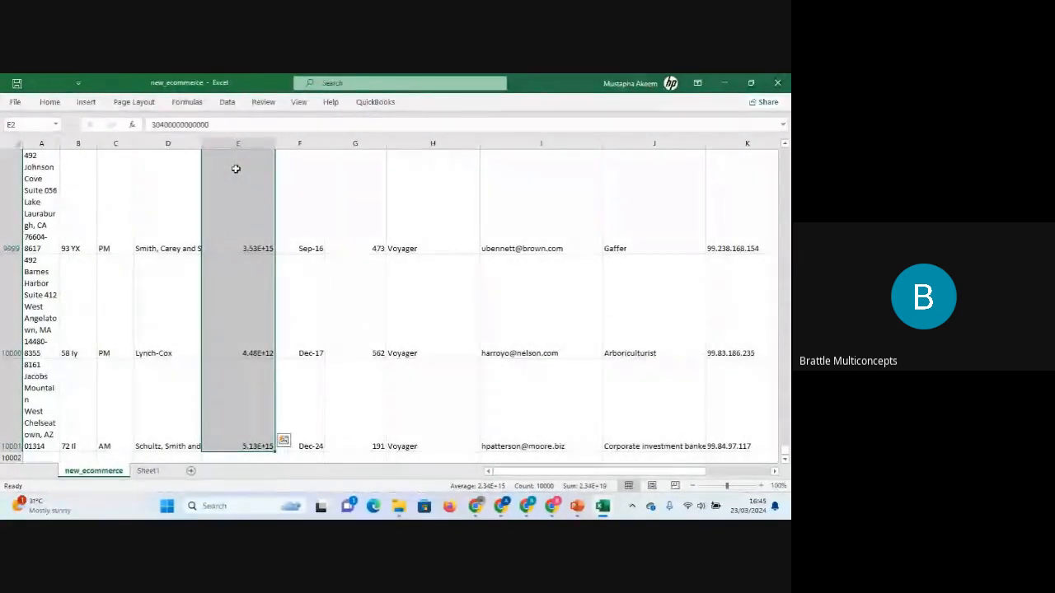
{"action": "key", "text": "ctrl+q"}
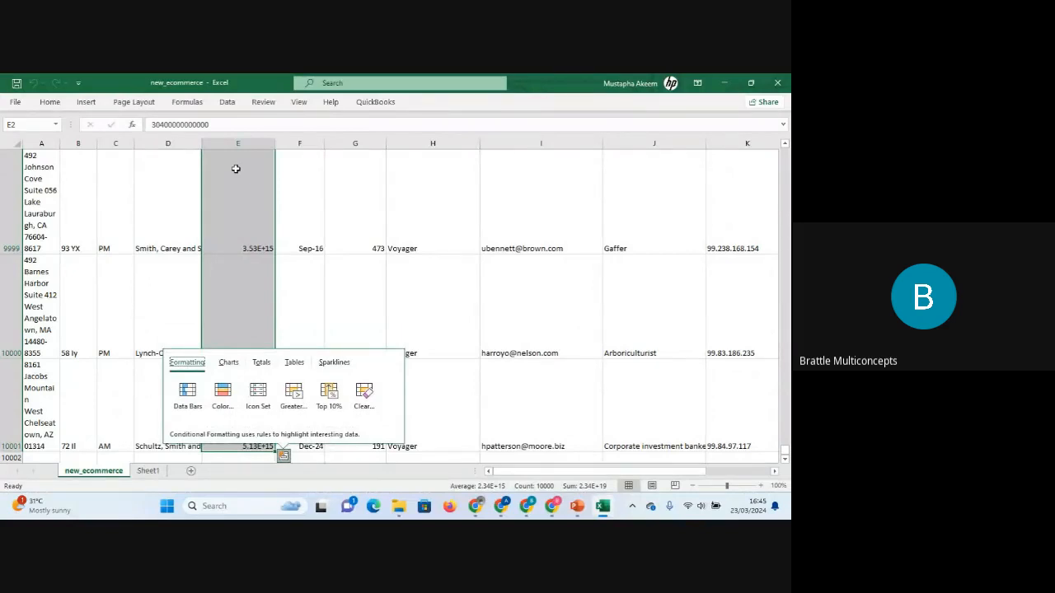
{"action": "left_click", "coordinate": [238, 187]}
{"action": "key", "text": "ctrl+Up"}
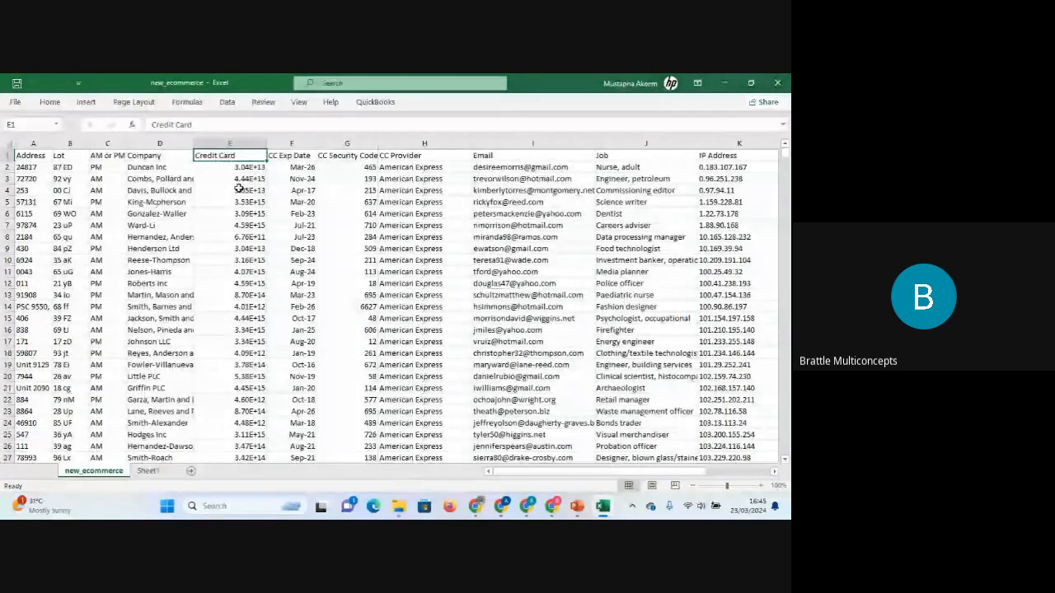
Select the entire sheet and turn off text wrapping for all cells.
{"action": "left_click", "coordinate": [9, 146]}
{"action": "left_click", "coordinate": [50, 102]}
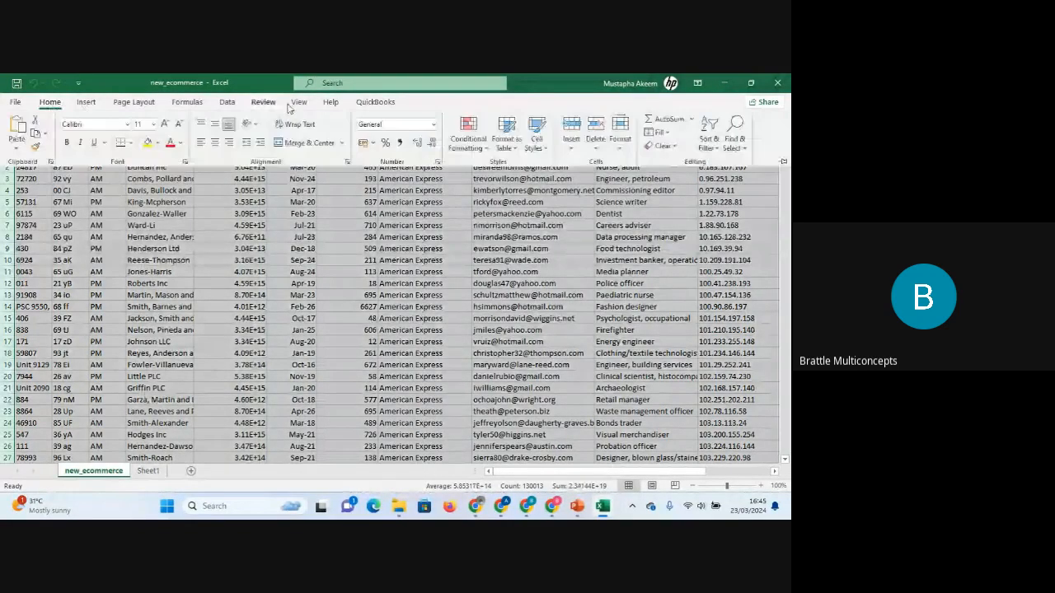
{"action": "left_click", "coordinate": [299, 124]}
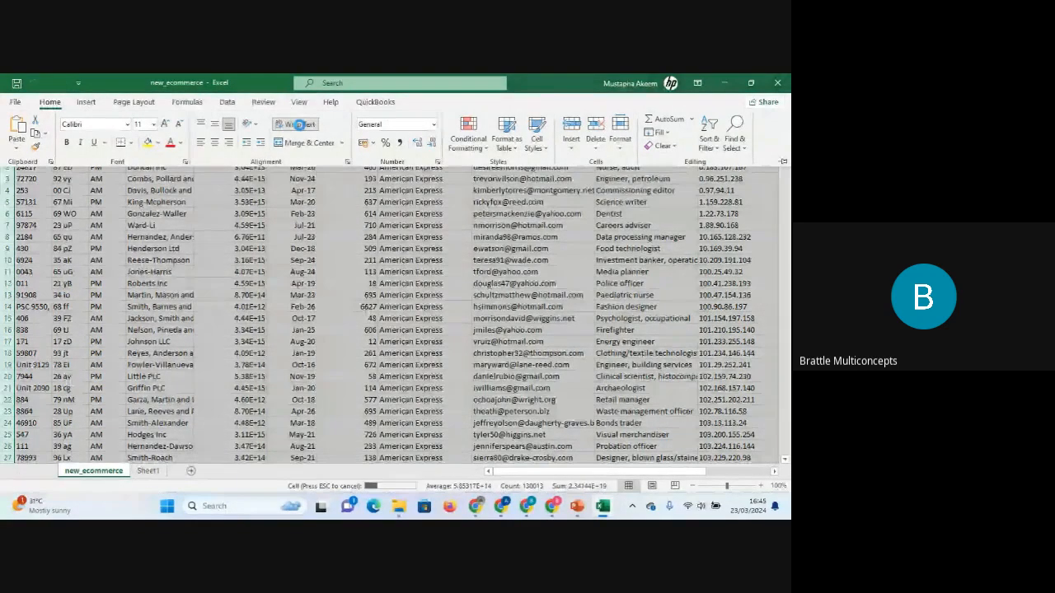
{"action": "left_click", "coordinate": [299, 124]}
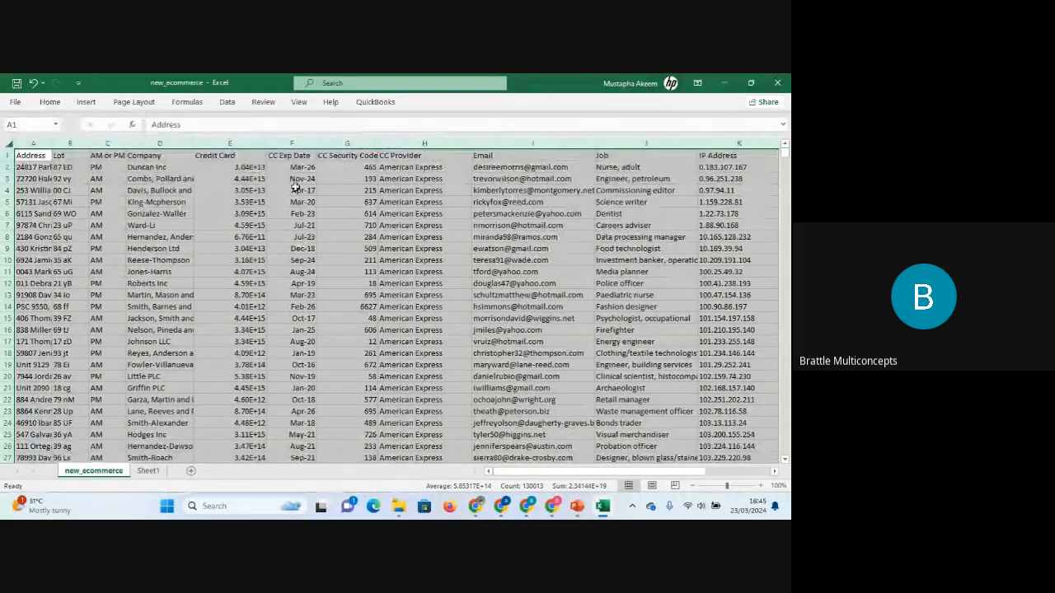
Reselect the Credit Card values from E2 to the last row, then go to the CC Exp Date header.
{"action": "left_click", "coordinate": [249, 166]}
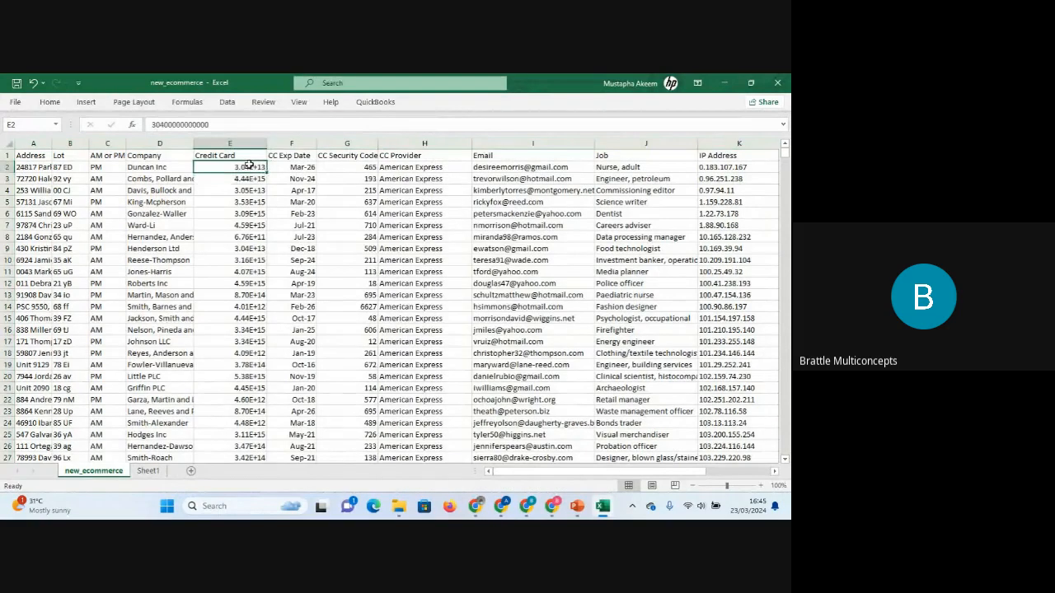
{"action": "key", "text": "ctrl+shift+Down"}
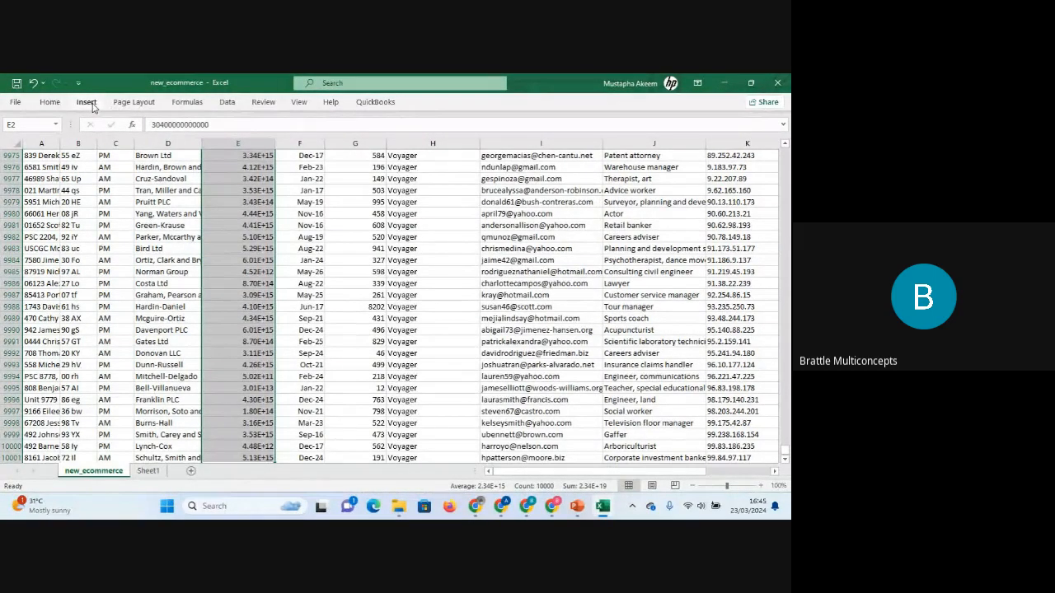
{"action": "key", "text": "ctrl+q"}
{"action": "left_click", "coordinate": [319, 177]}
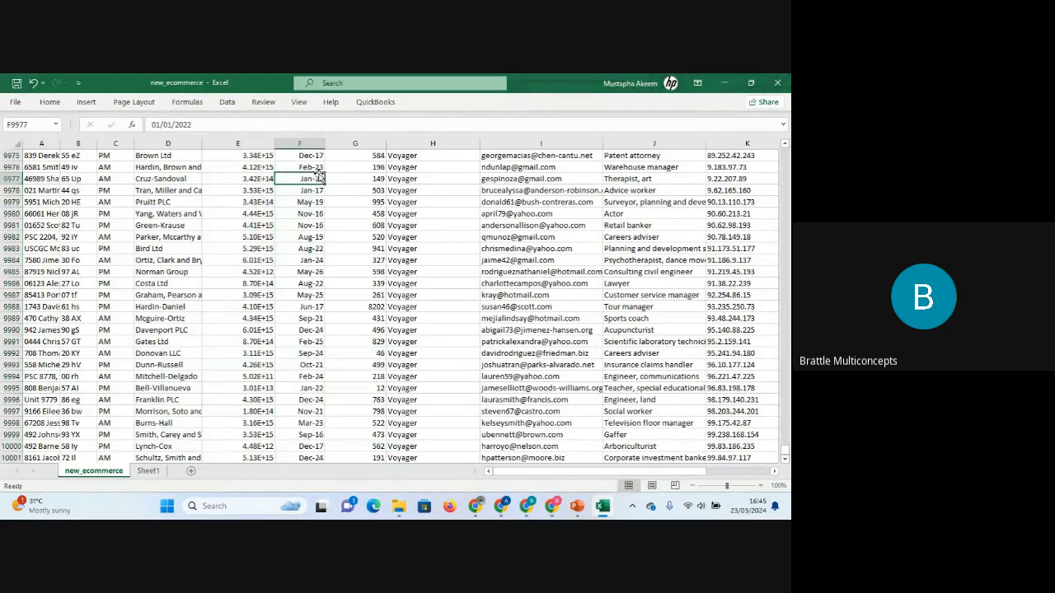
{"action": "key", "text": "ctrl+Up"}
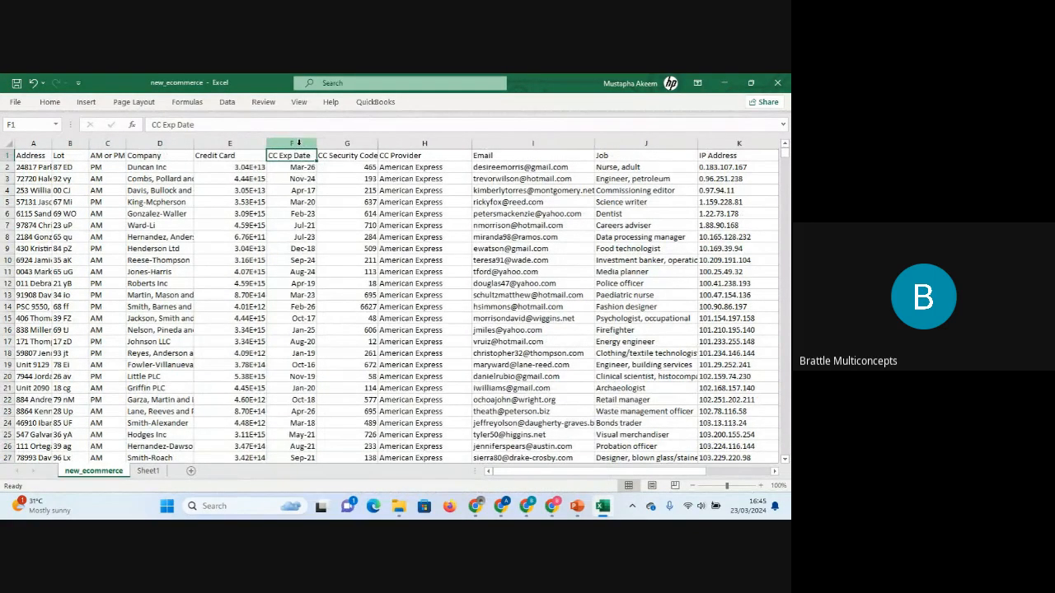
{"action": "left_click", "coordinate": [298, 144]}
{"action": "left_click", "coordinate": [293, 155]}
Switch to Sheet1 and read the descriptions of the Address and Lot fields.
{"action": "left_click", "coordinate": [149, 471]}
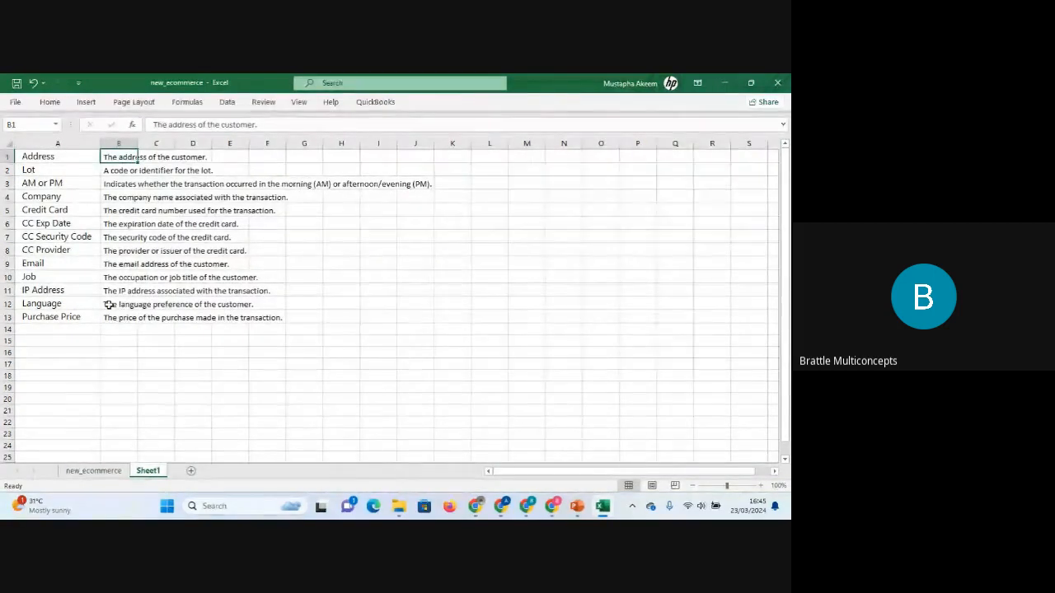
{"action": "left_click", "coordinate": [49, 156]}
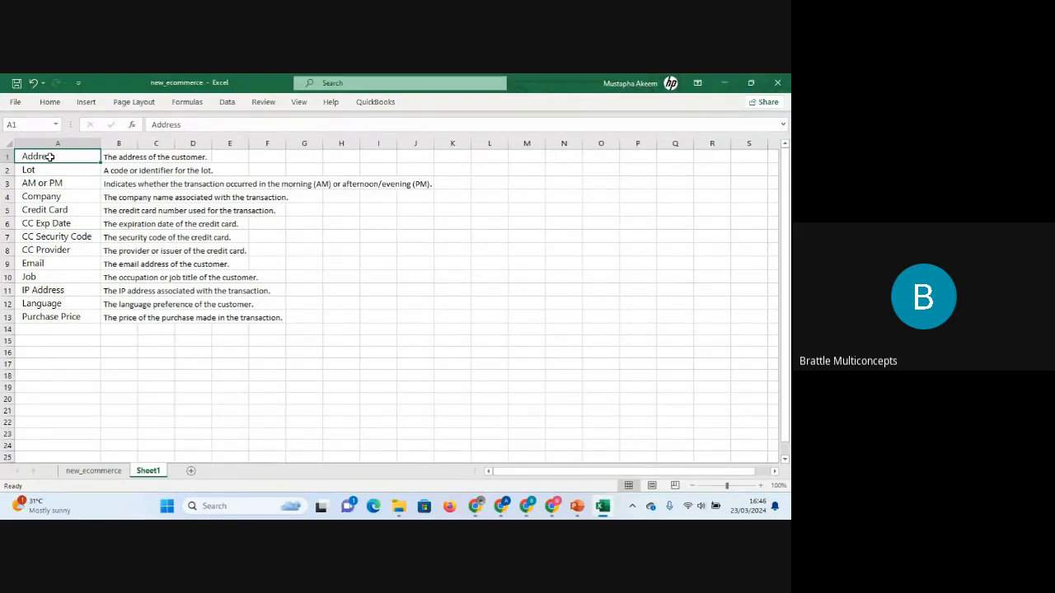
{"action": "left_click", "coordinate": [118, 158]}
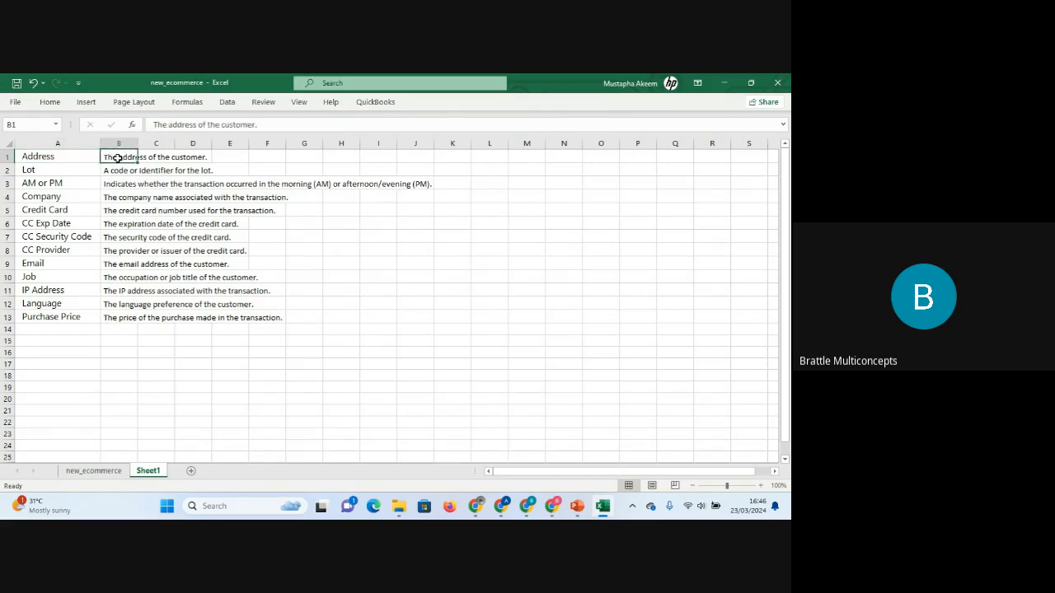
{"action": "left_click", "coordinate": [73, 171]}
{"action": "left_click", "coordinate": [125, 171]}
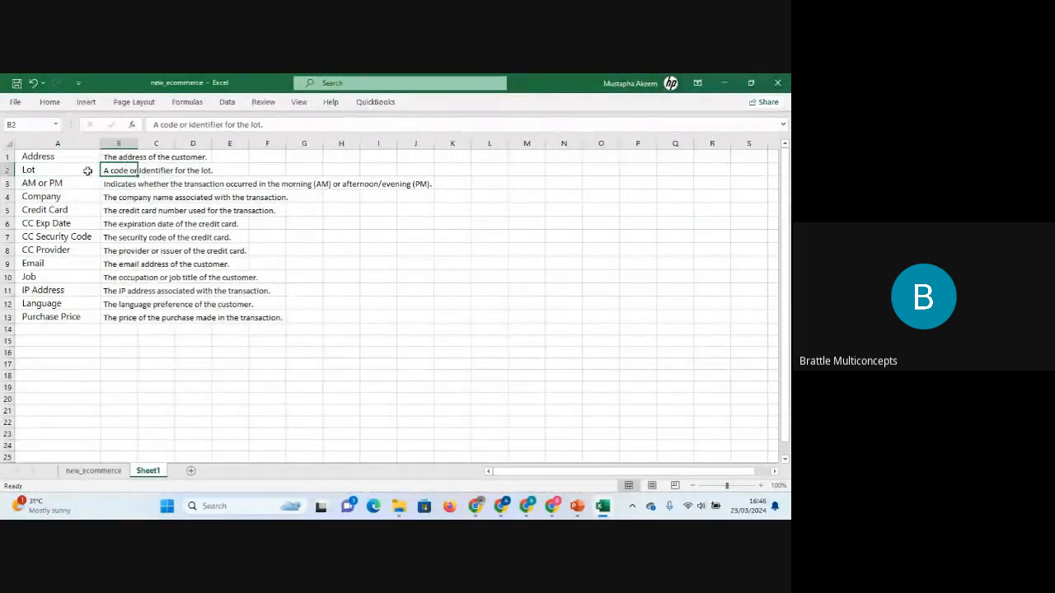
{"action": "left_click", "coordinate": [53, 154]}
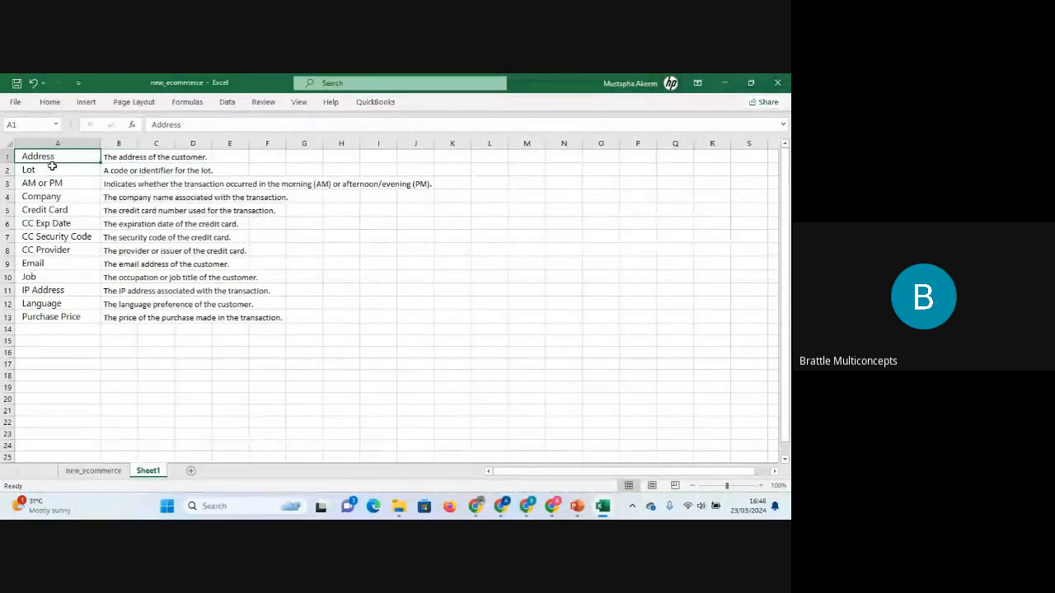
{"action": "left_click", "coordinate": [54, 167]}
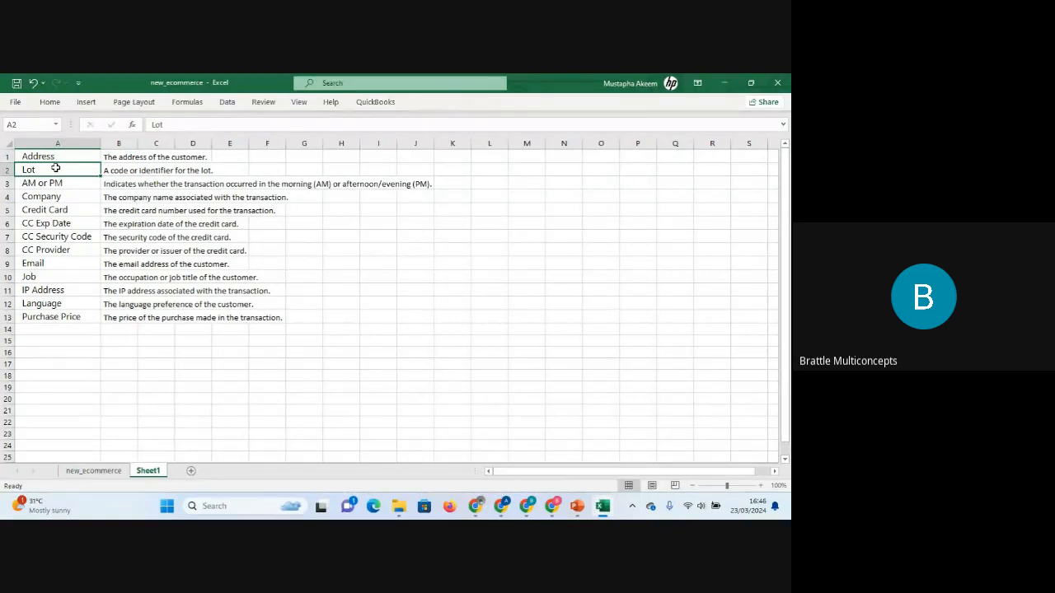
{"action": "left_click", "coordinate": [113, 172]}
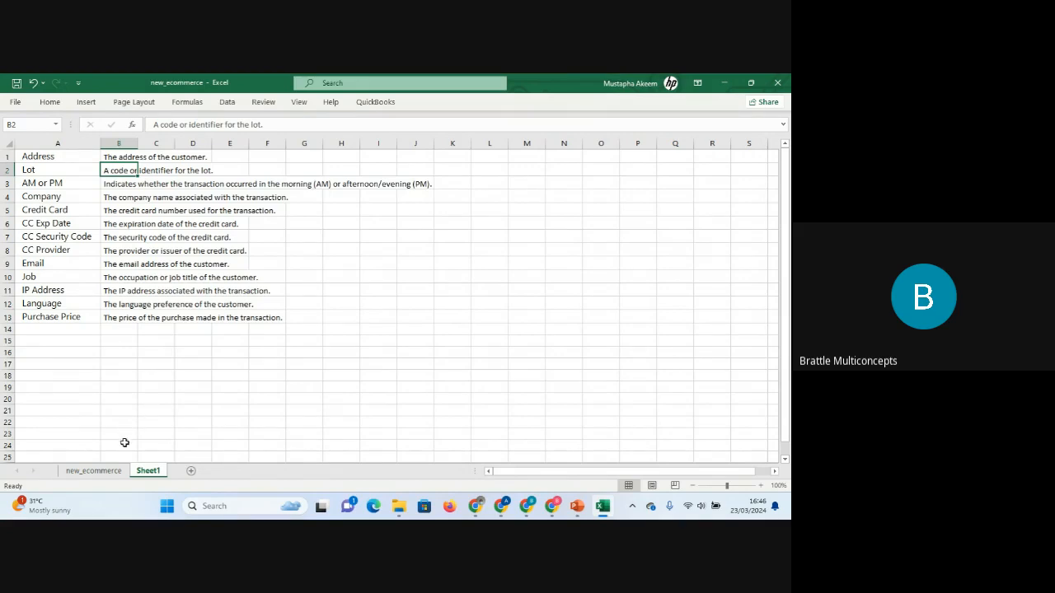
Highlight duplicate values in the Lot column with Light Red Fill with Dark Red Text.
{"action": "left_click", "coordinate": [93, 470]}
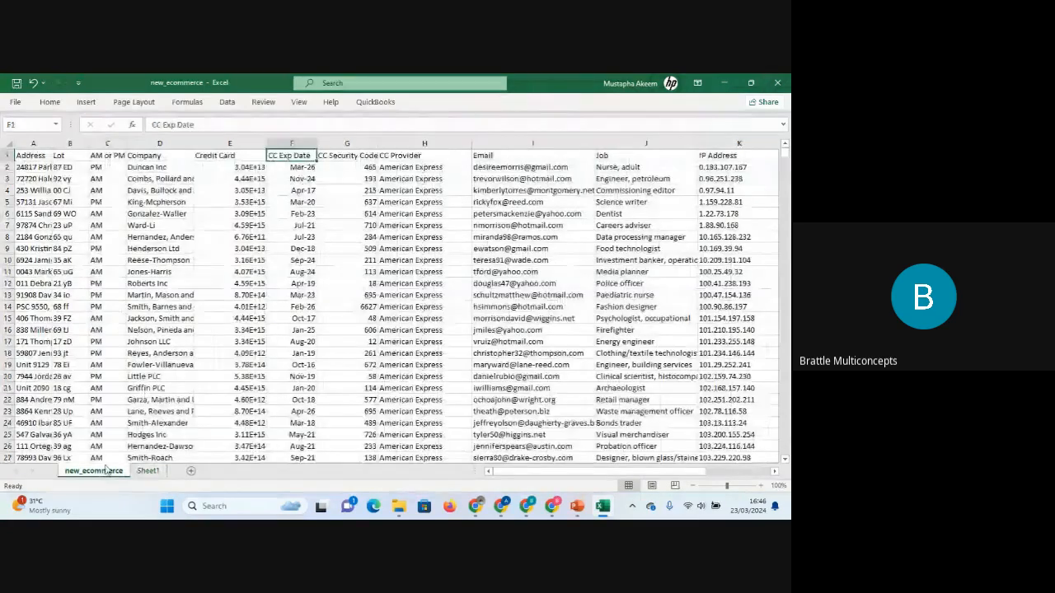
{"action": "left_click", "coordinate": [69, 144]}
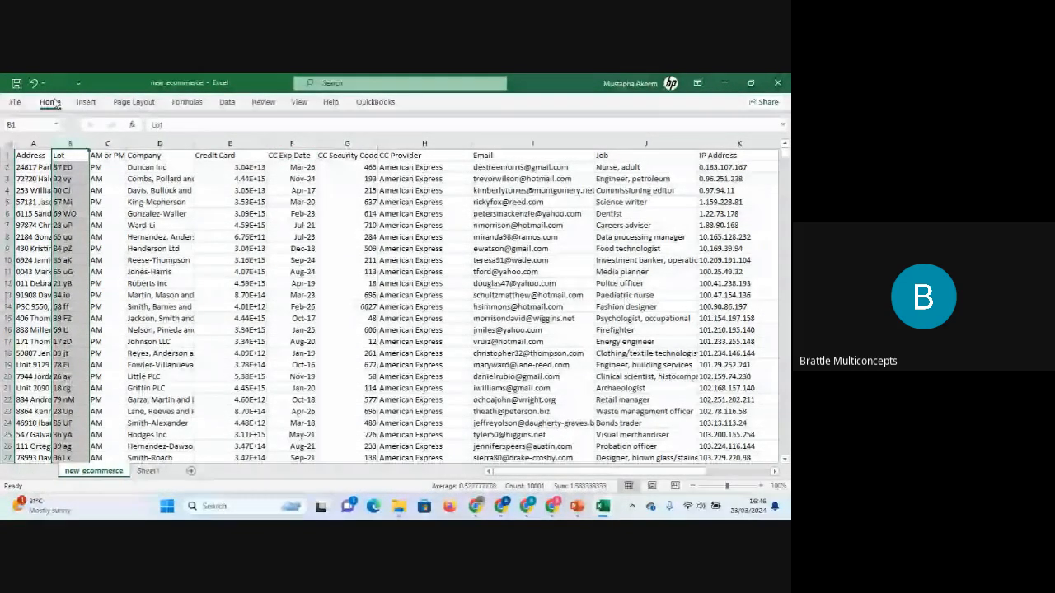
{"action": "left_click", "coordinate": [51, 102]}
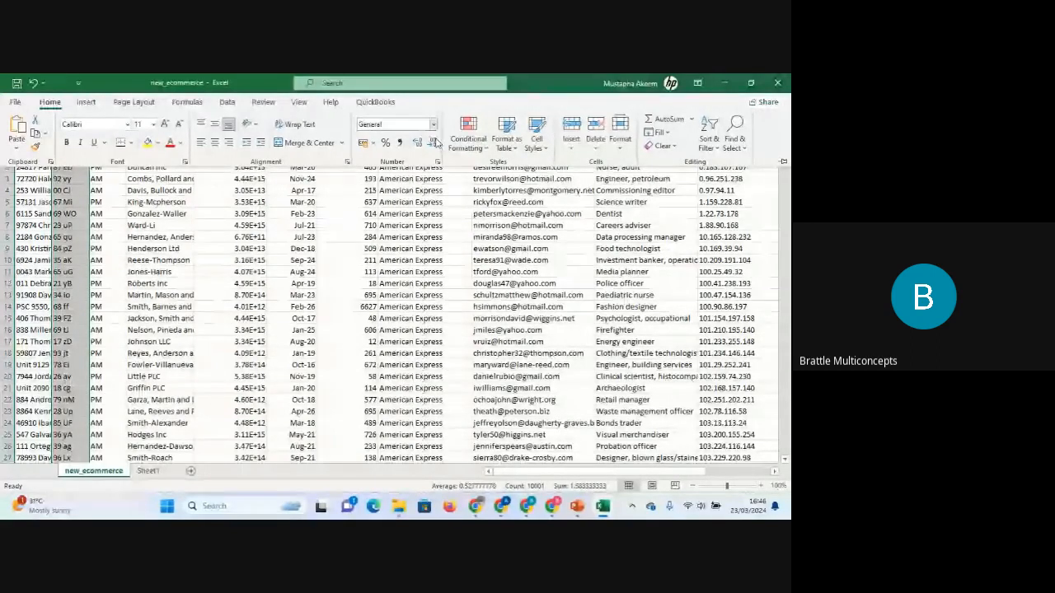
{"action": "left_click", "coordinate": [467, 133]}
{"action": "mouse_move", "coordinate": [508, 221]}
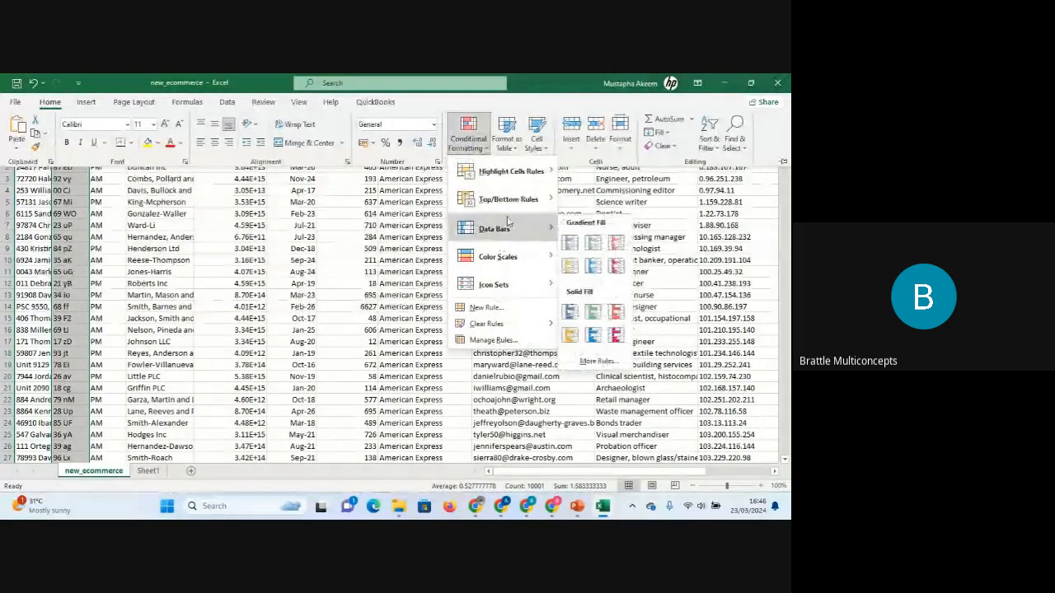
{"action": "mouse_move", "coordinate": [519, 173]}
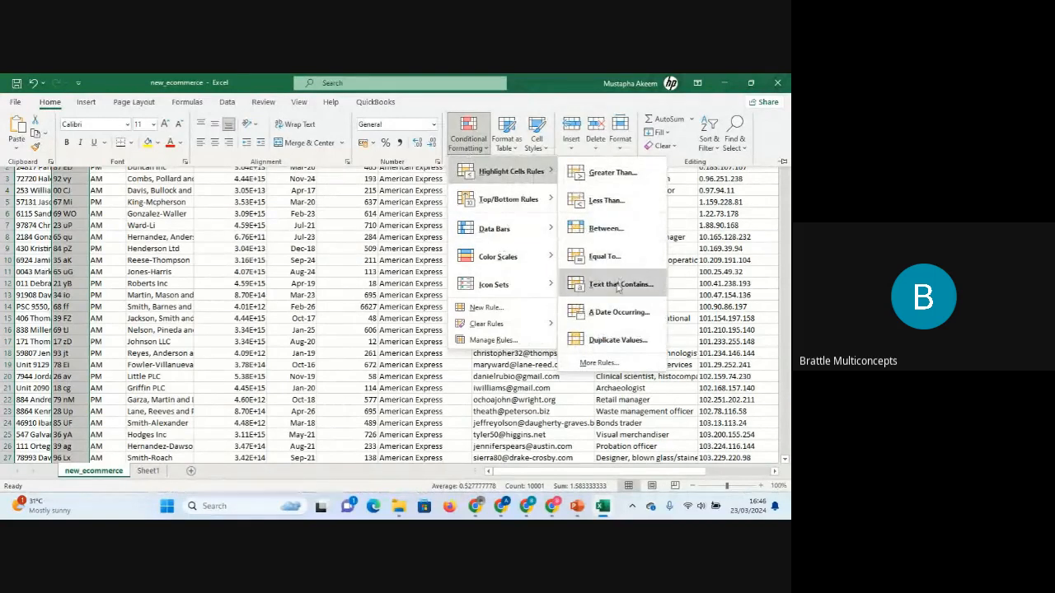
{"action": "left_click", "coordinate": [618, 340]}
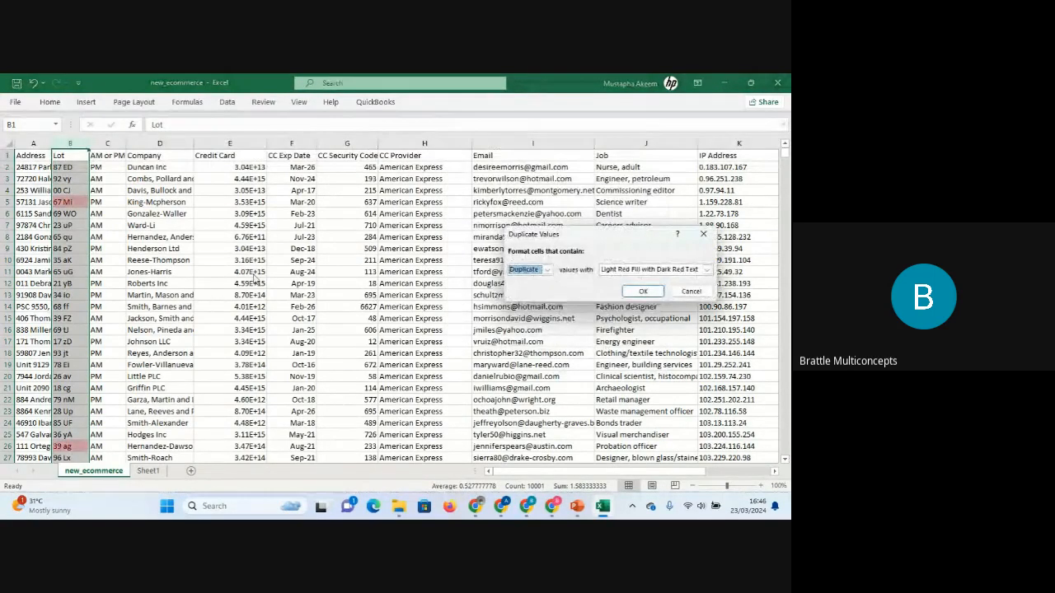
{"action": "left_click", "coordinate": [643, 293]}
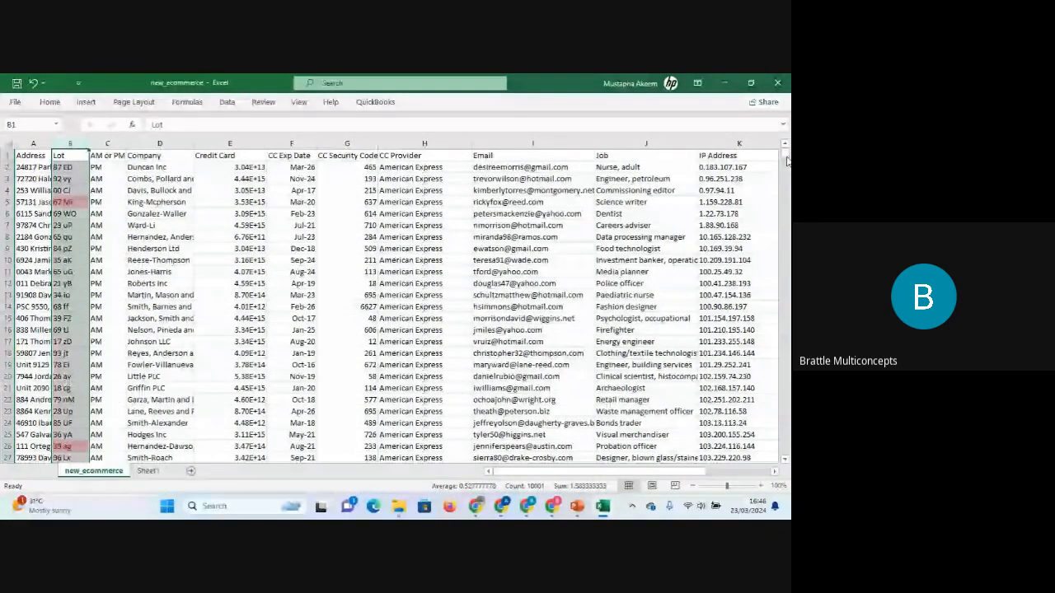
Return to Sheet1 and read the field descriptions from AM or PM down to Email.
{"action": "left_click_drag", "start_coordinate": [786, 160], "coordinate": [787, 98]}
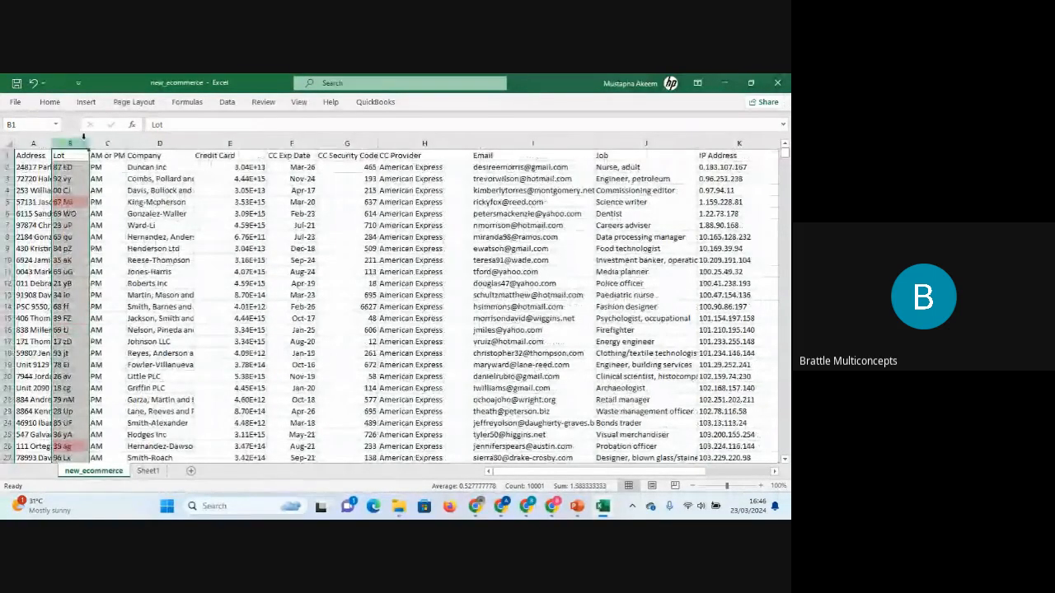
{"action": "left_click", "coordinate": [155, 237]}
{"action": "left_click", "coordinate": [149, 471]}
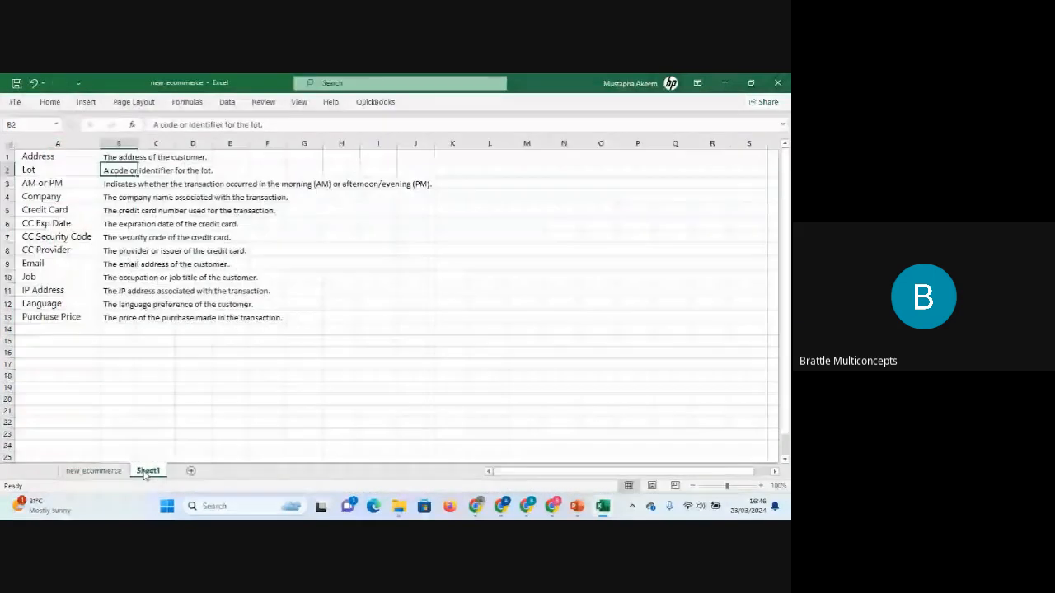
{"action": "left_click", "coordinate": [111, 185]}
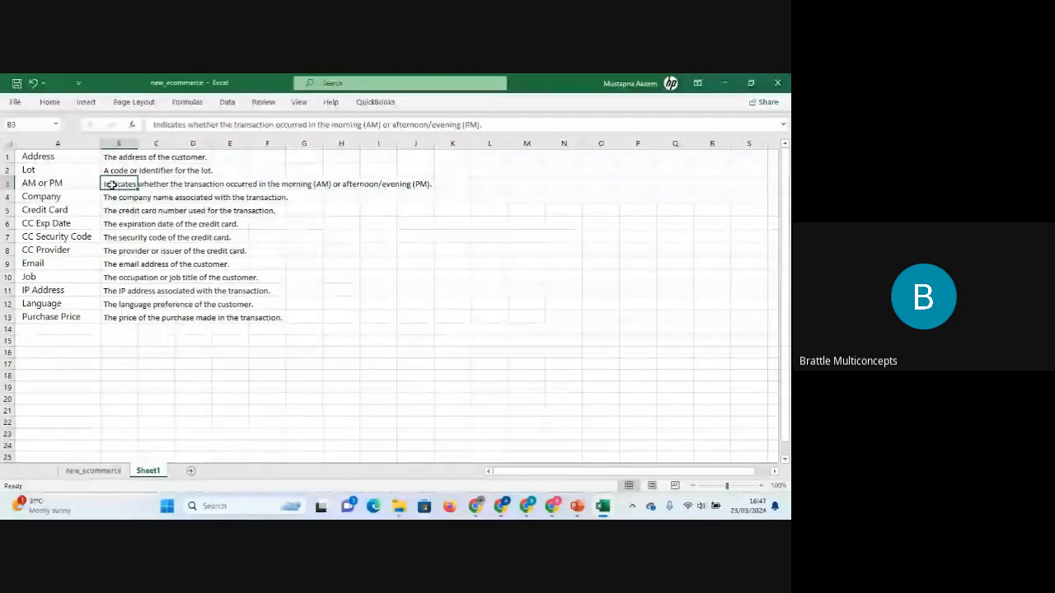
{"action": "left_click", "coordinate": [35, 183]}
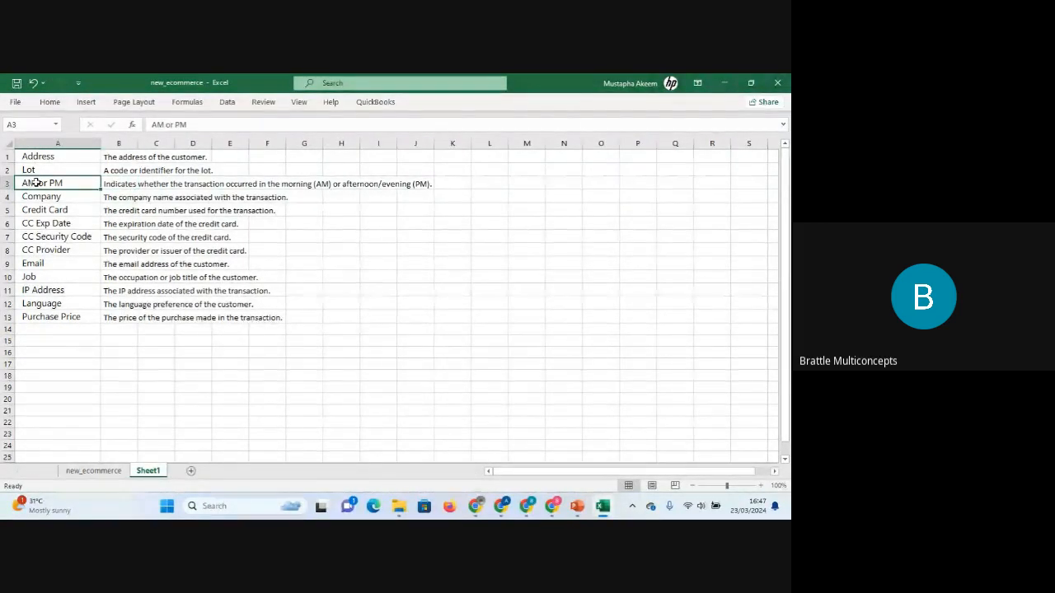
{"action": "left_click", "coordinate": [121, 183]}
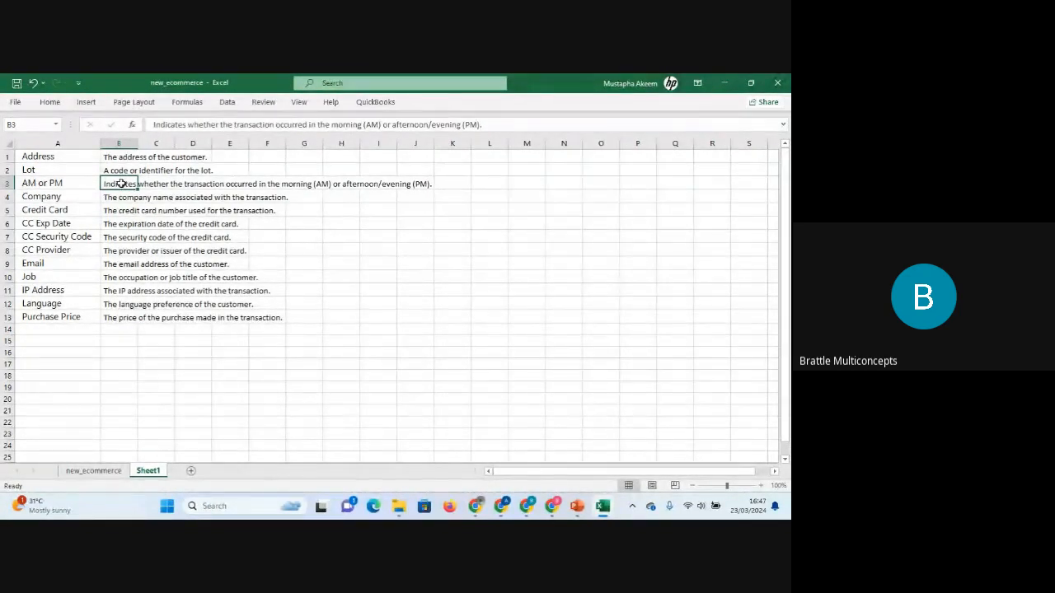
{"action": "left_click", "coordinate": [35, 195]}
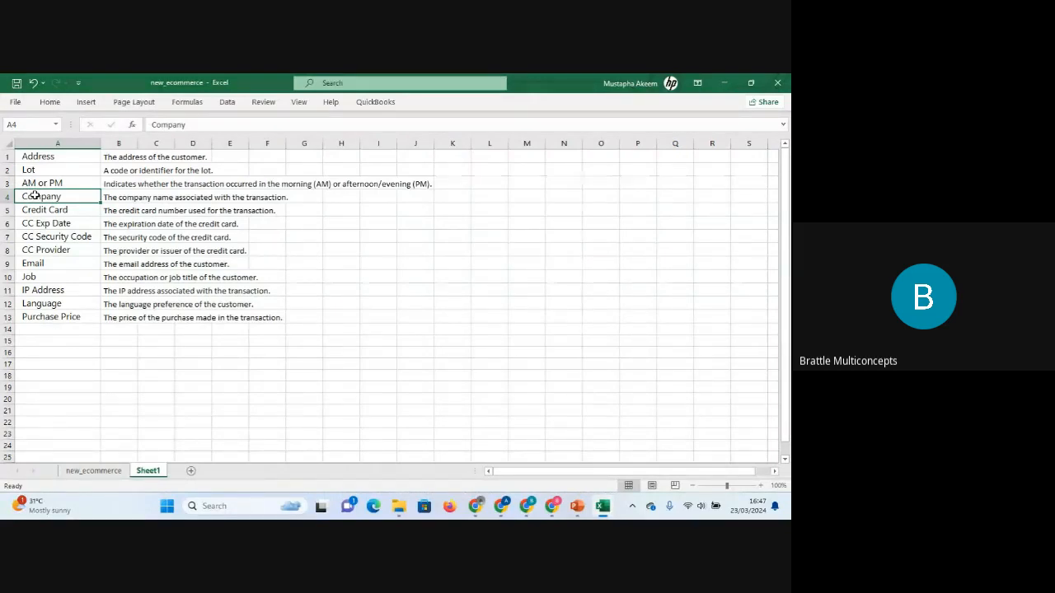
{"action": "key", "text": "Down"}
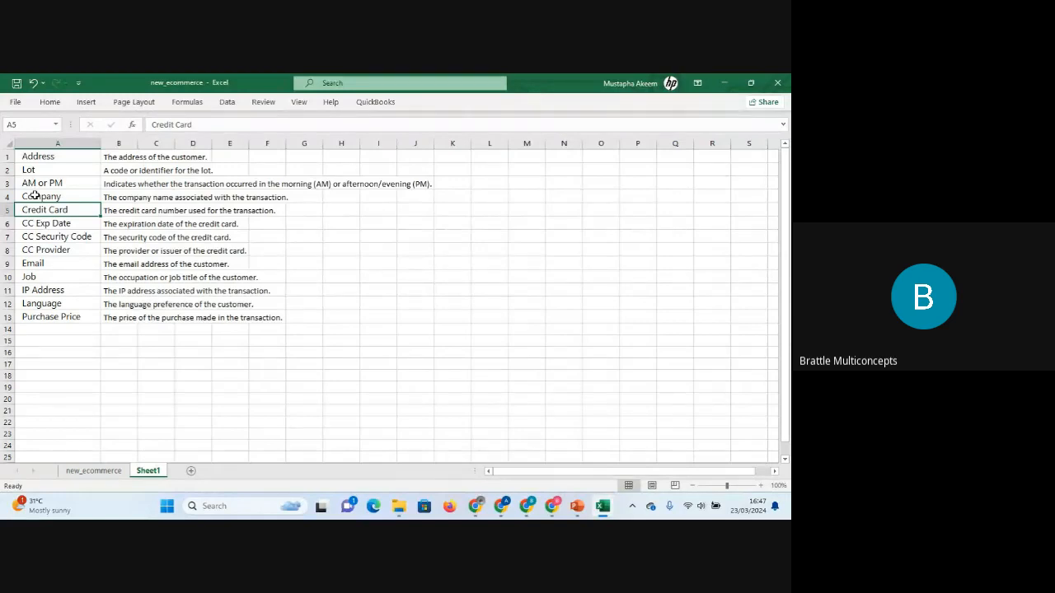
{"action": "key", "text": "Right"}
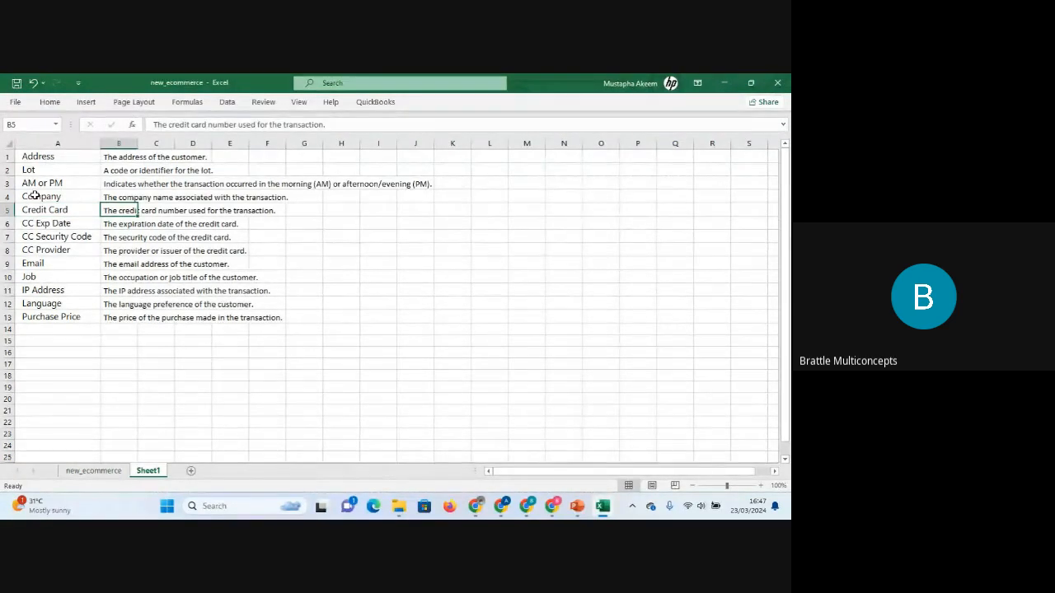
{"action": "key", "text": "Down"}
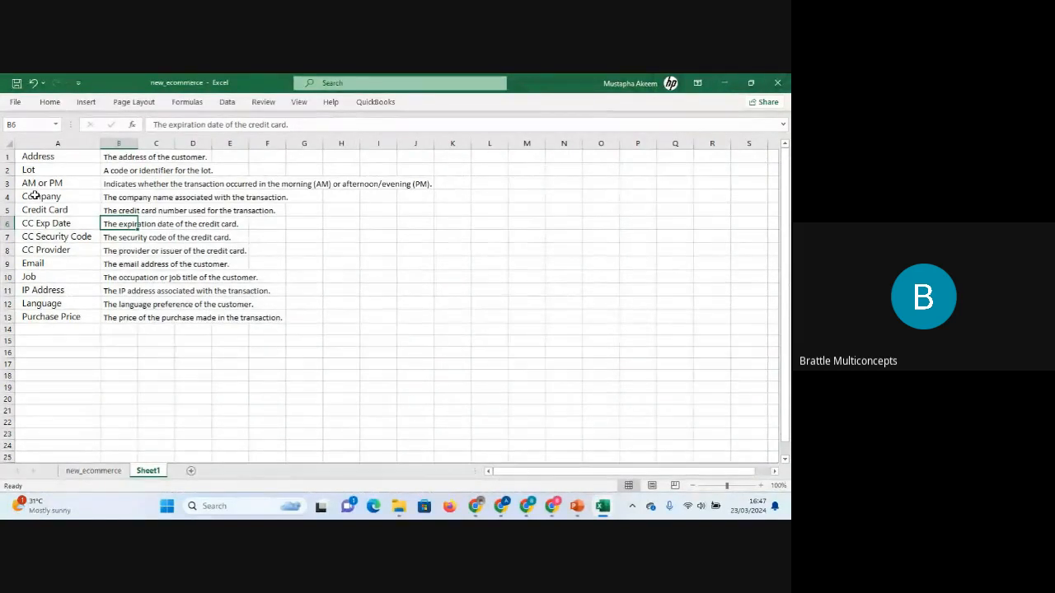
{"action": "key", "text": "Down"}
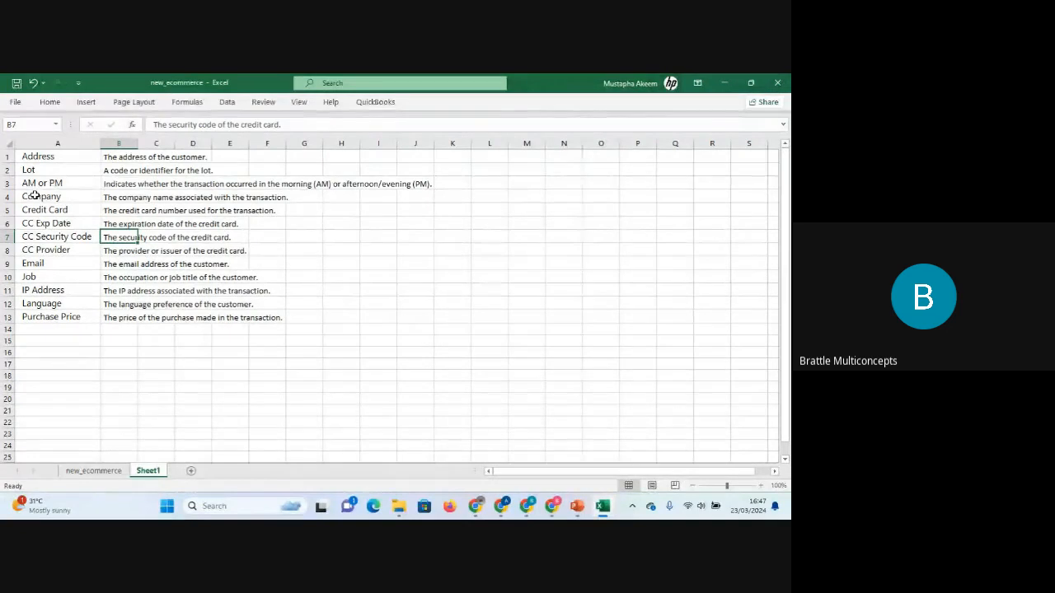
{"action": "key", "text": "Down"}
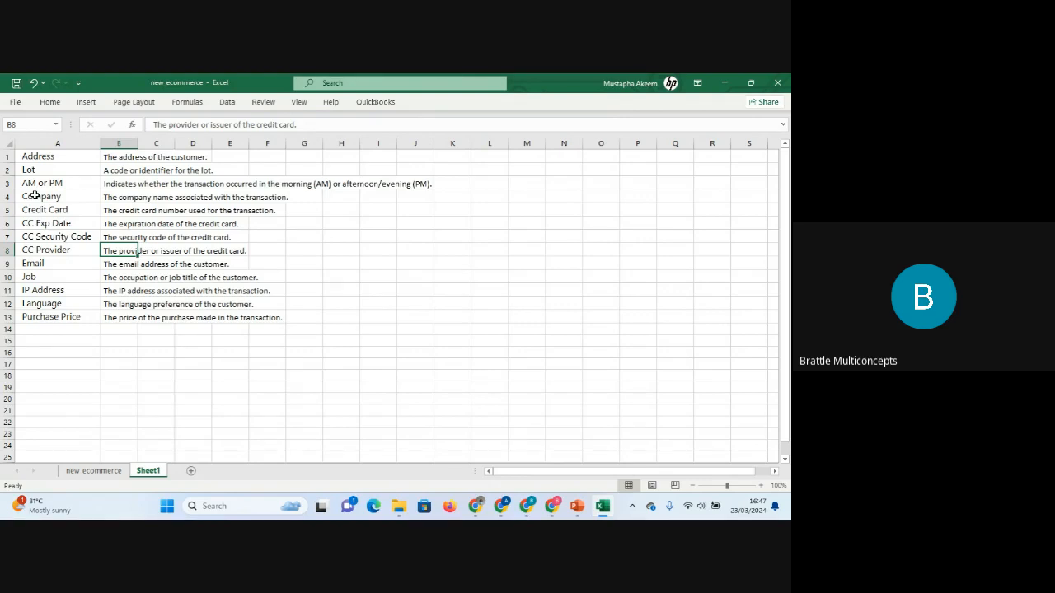
{"action": "key", "text": "Down"}
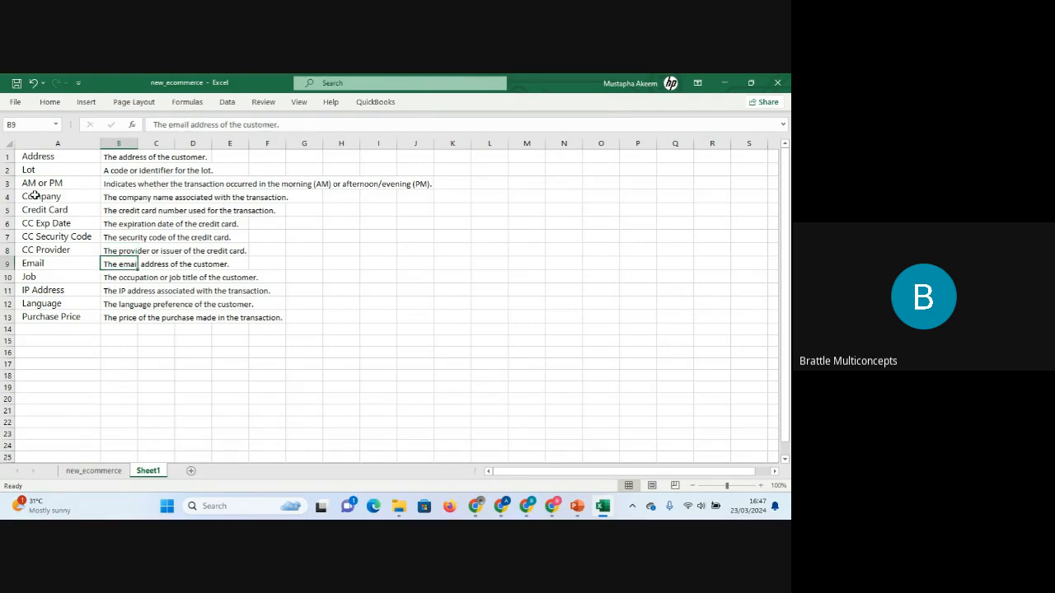
Read the field descriptions from Job down to Purchase Price on Sheet1.
{"action": "key", "text": "Down"}
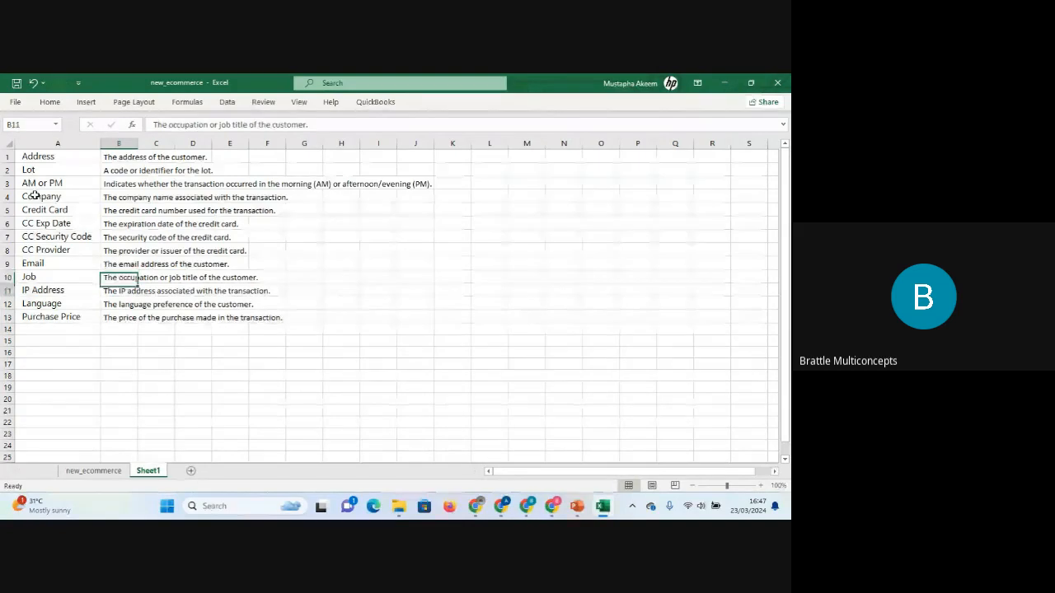
{"action": "key", "text": "Down"}
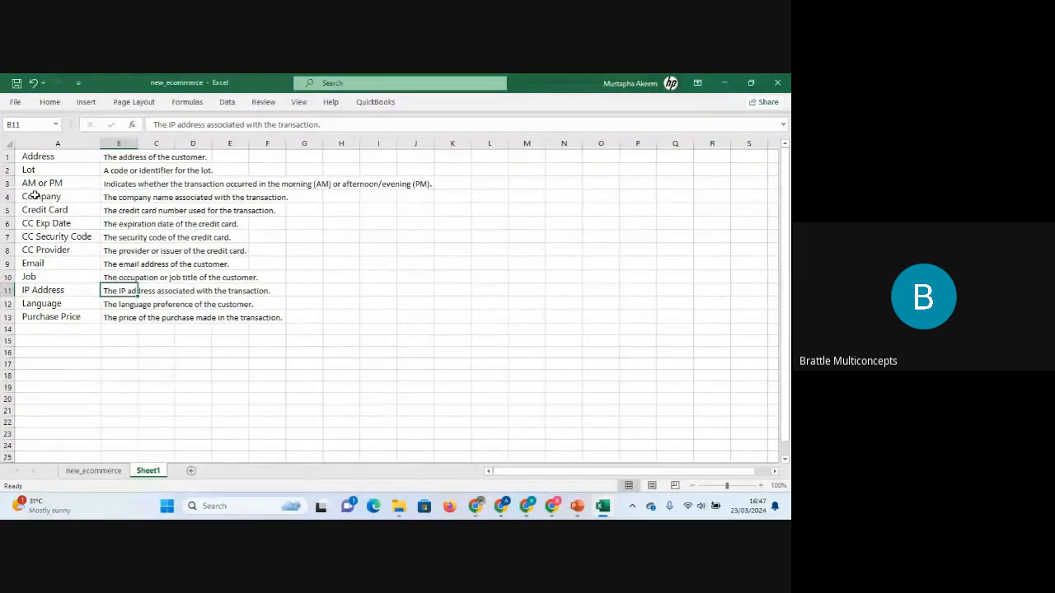
{"action": "key", "text": "Down"}
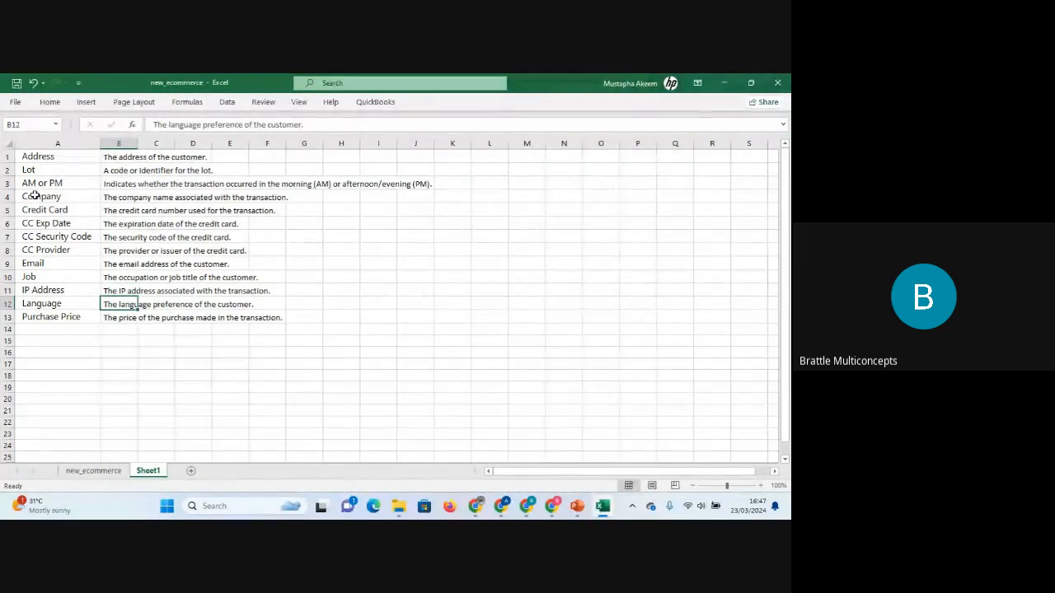
{"action": "key", "text": "Down"}
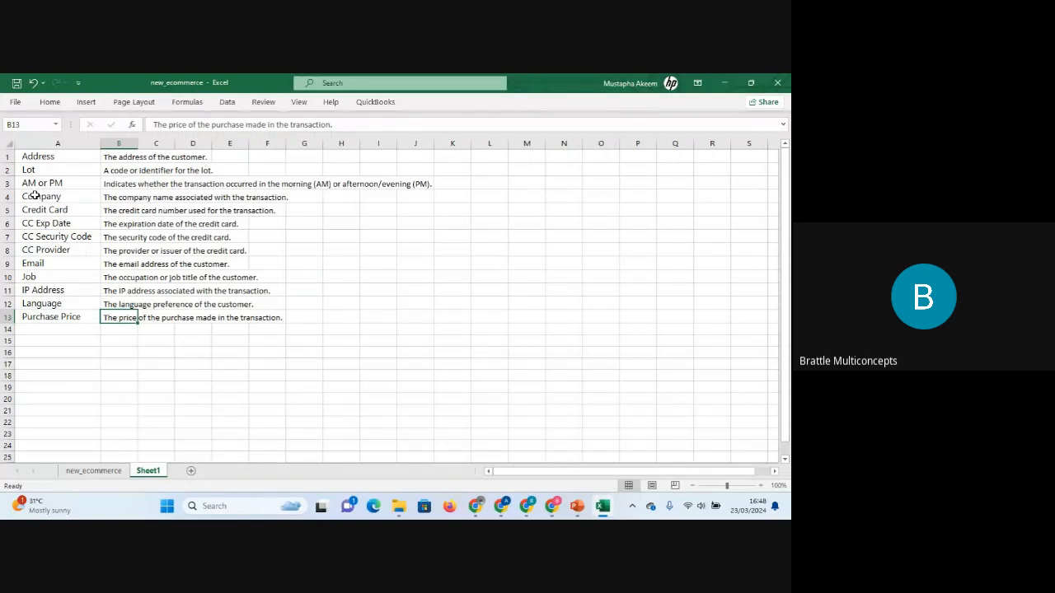
Switch to the new_ecommerce sheet and step through its column headers from Address to Purchase Price.
{"action": "left_click", "coordinate": [100, 472]}
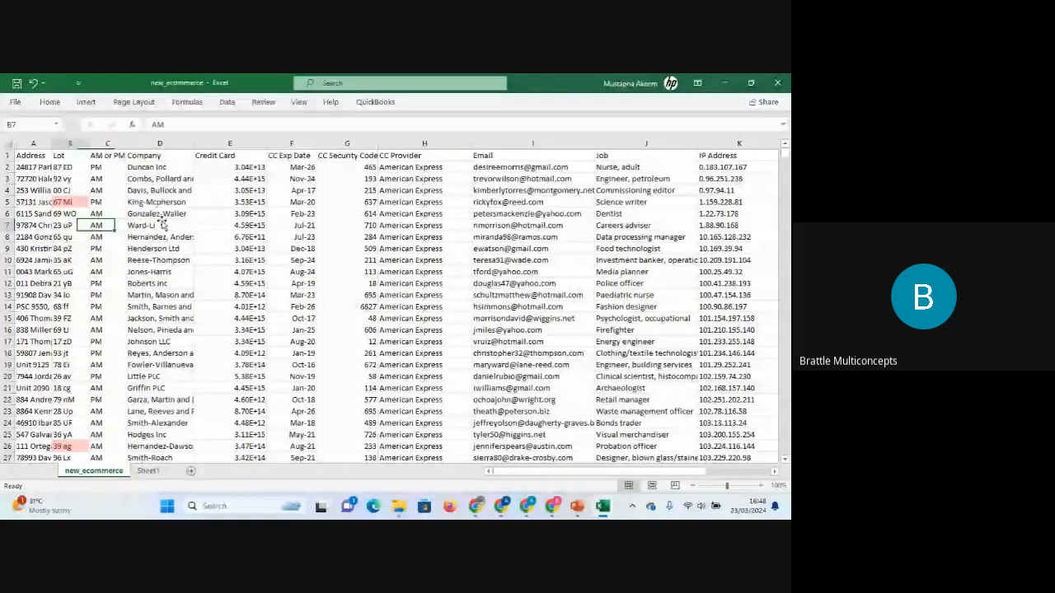
{"action": "key", "text": "ctrl+Home"}
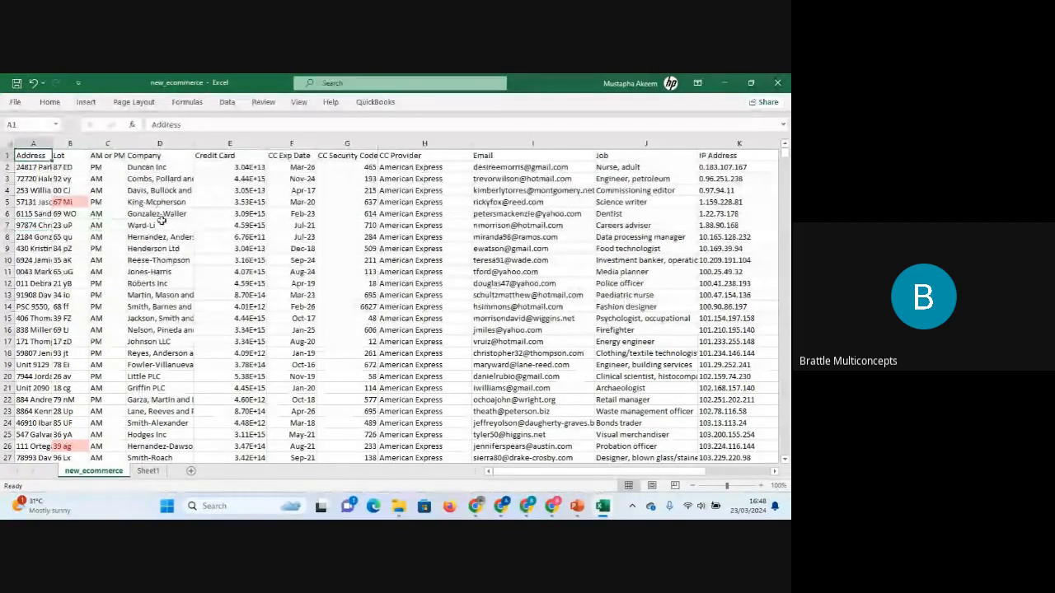
{"action": "key", "text": "Right"}
{"action": "key", "text": "Right"}
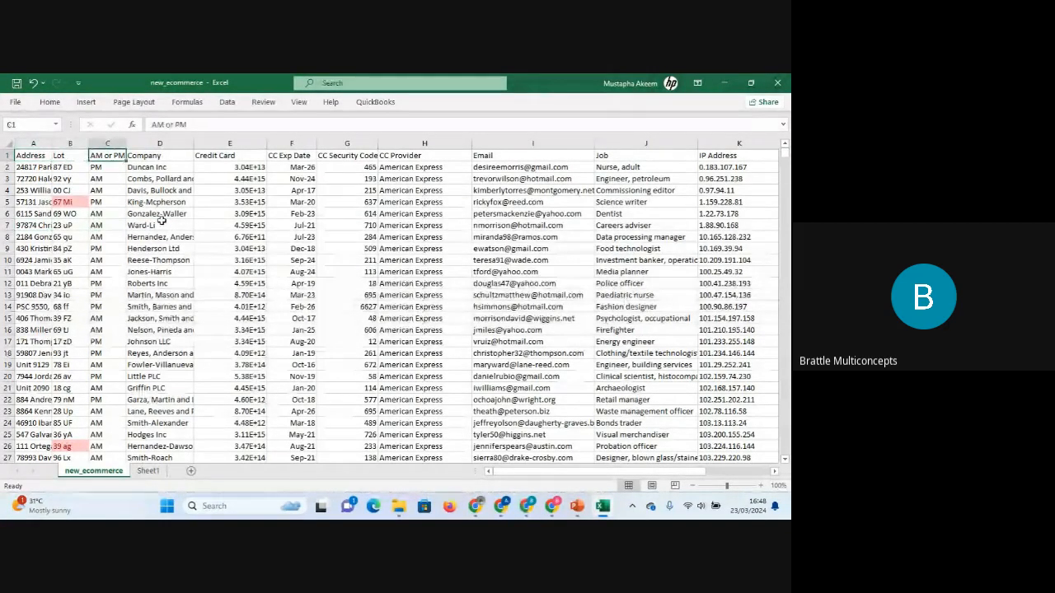
{"action": "key", "text": "Right"}
{"action": "key", "text": "Right"}
{"action": "key", "text": "Right"}
{"action": "key", "text": "Right"}
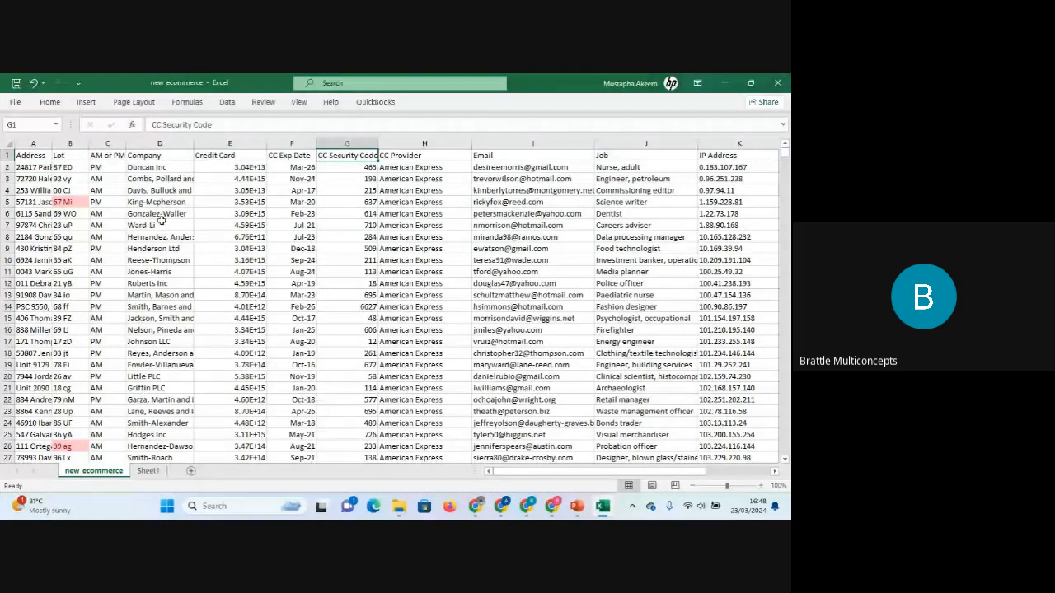
{"action": "key", "text": "Right"}
{"action": "key", "text": "Right"}
{"action": "key", "text": "Right"}
{"action": "key", "text": "Right"}
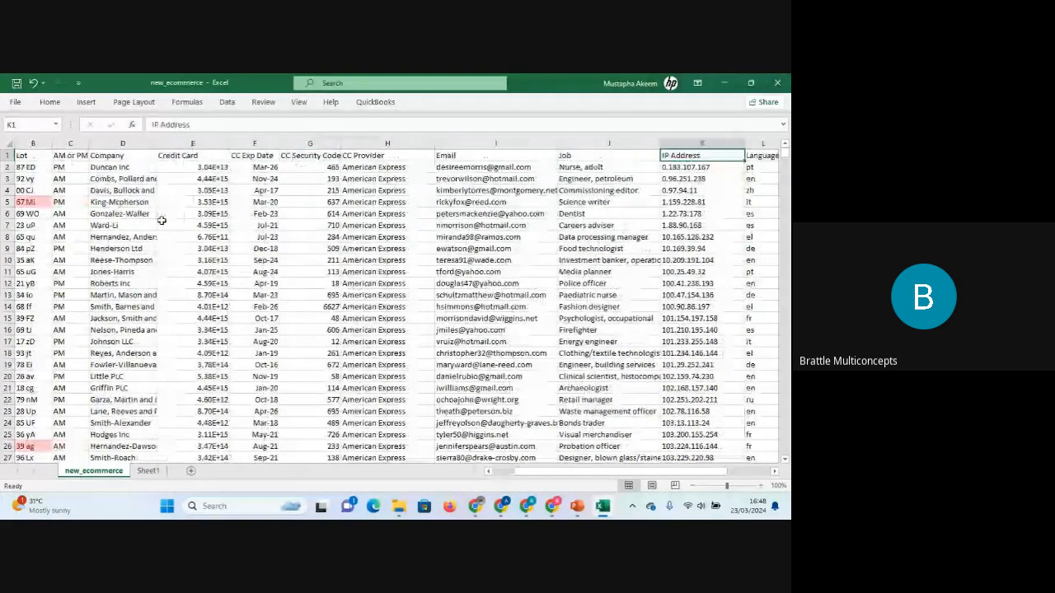
{"action": "key", "text": "Right"}
{"action": "key", "text": "Right"}
{"action": "key", "text": "Right"}
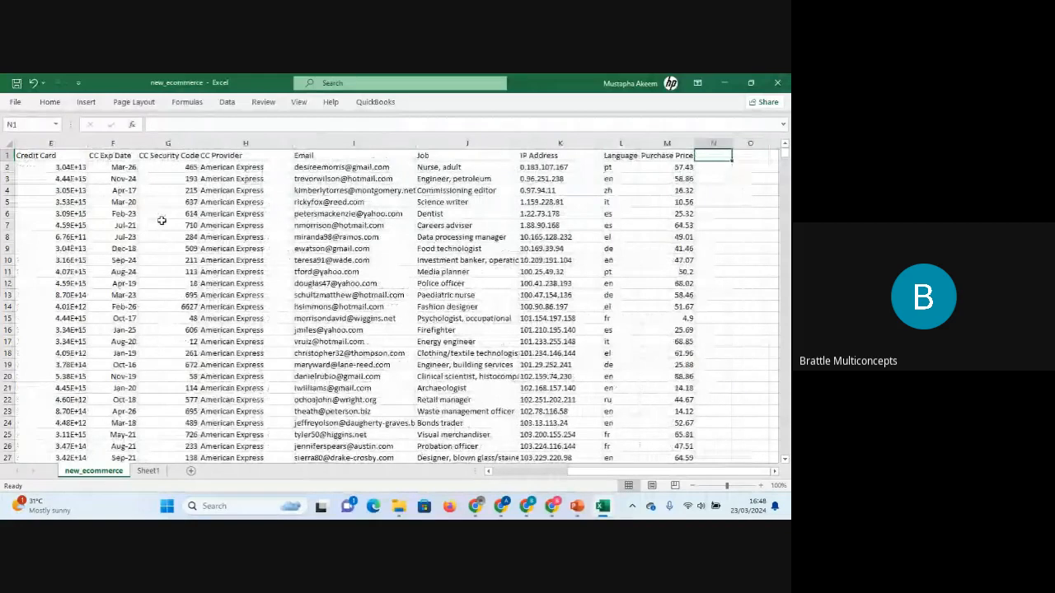
{"action": "key", "text": "ctrl+Home"}
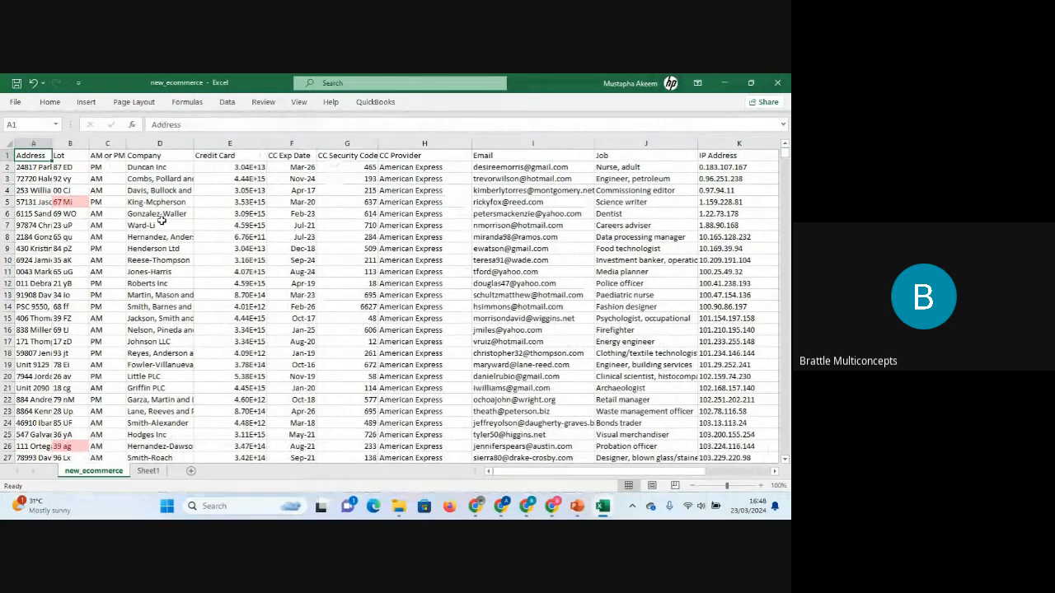
Widen the Address column so the full addresses show.
{"action": "key", "text": "Down"}
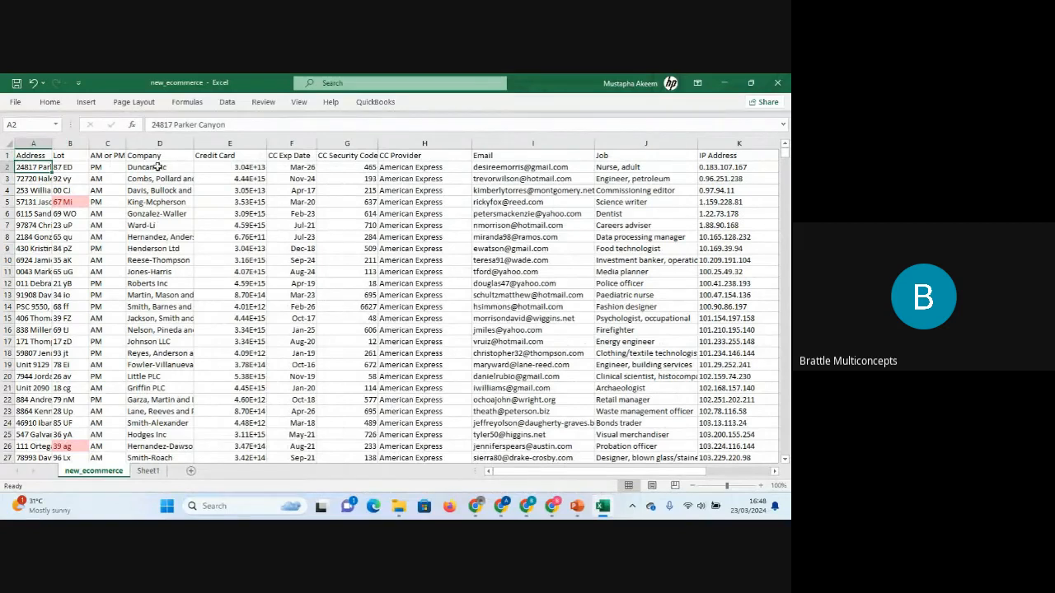
{"action": "left_click_drag", "start_coordinate": [53, 144], "coordinate": [242, 146]}
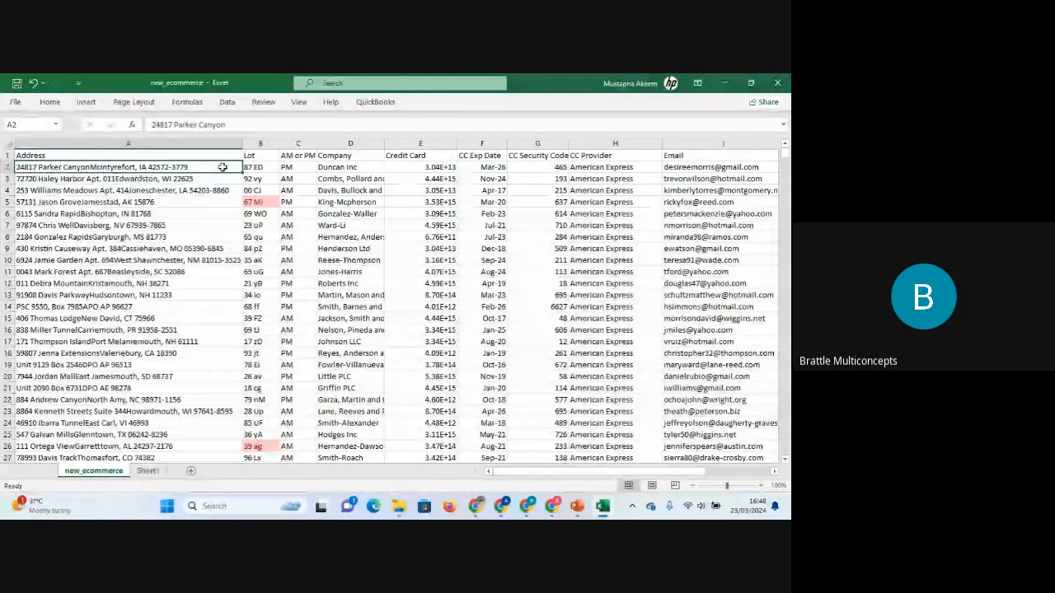
Step through the first record's values across every column and back to the Address cell.
{"action": "key", "text": "Right"}
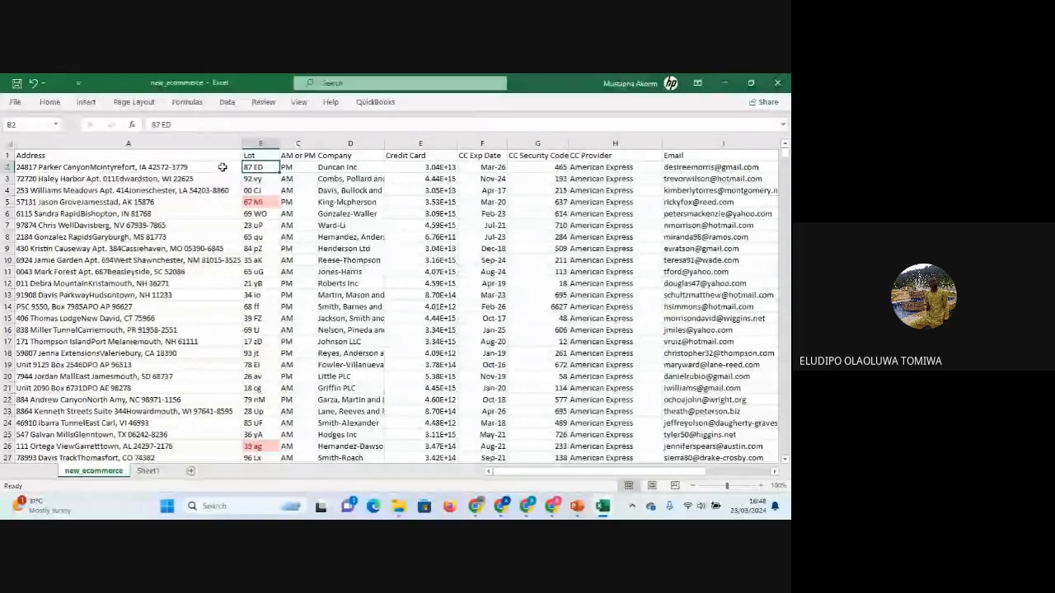
{"action": "key", "text": "Right"}
{"action": "key", "text": "Right"}
{"action": "key", "text": "Right"}
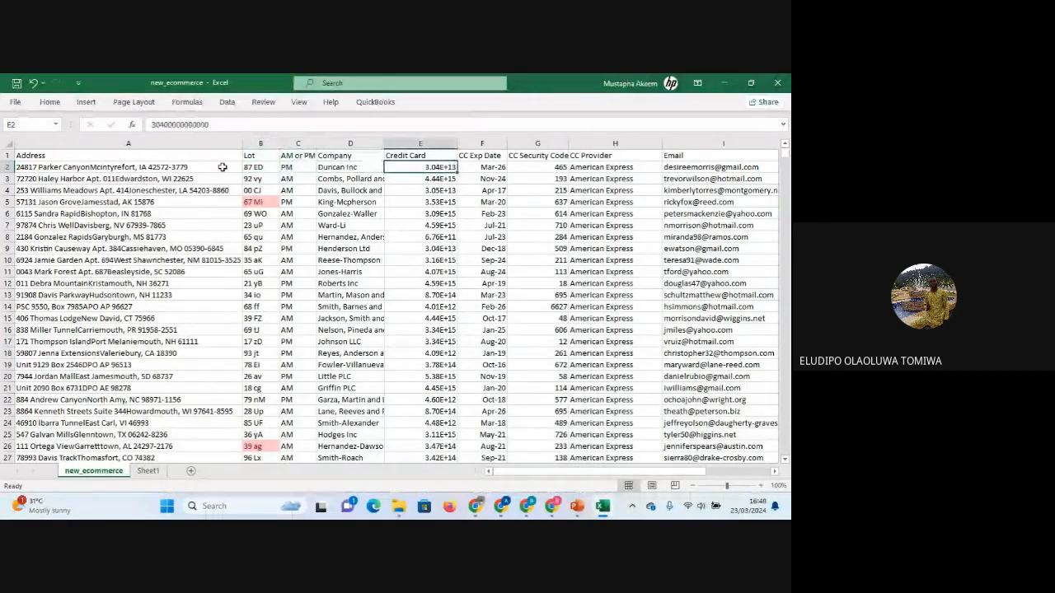
{"action": "key", "text": "Right"}
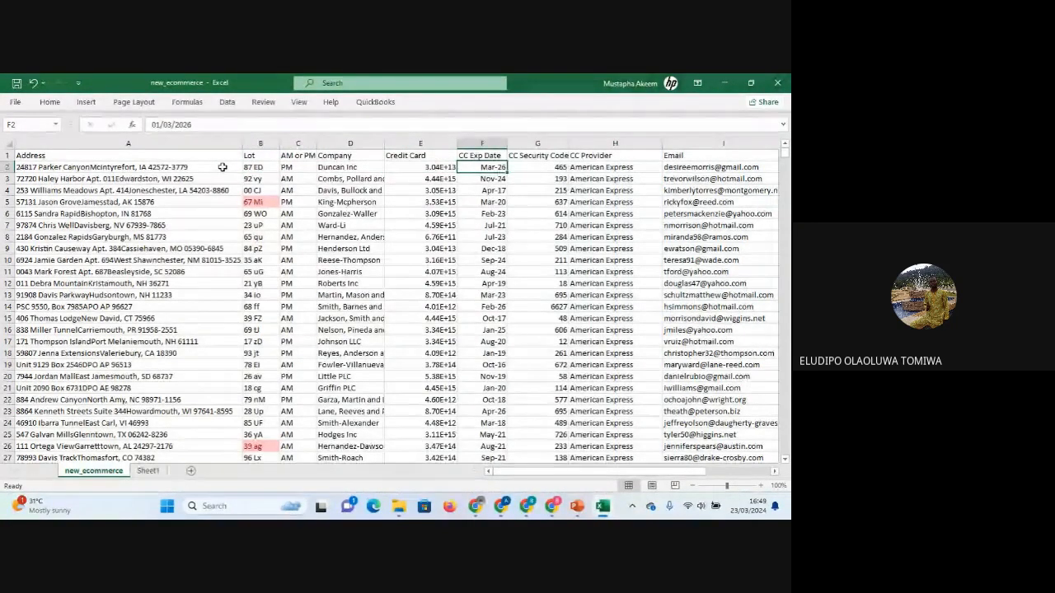
{"action": "key", "text": "Left"}
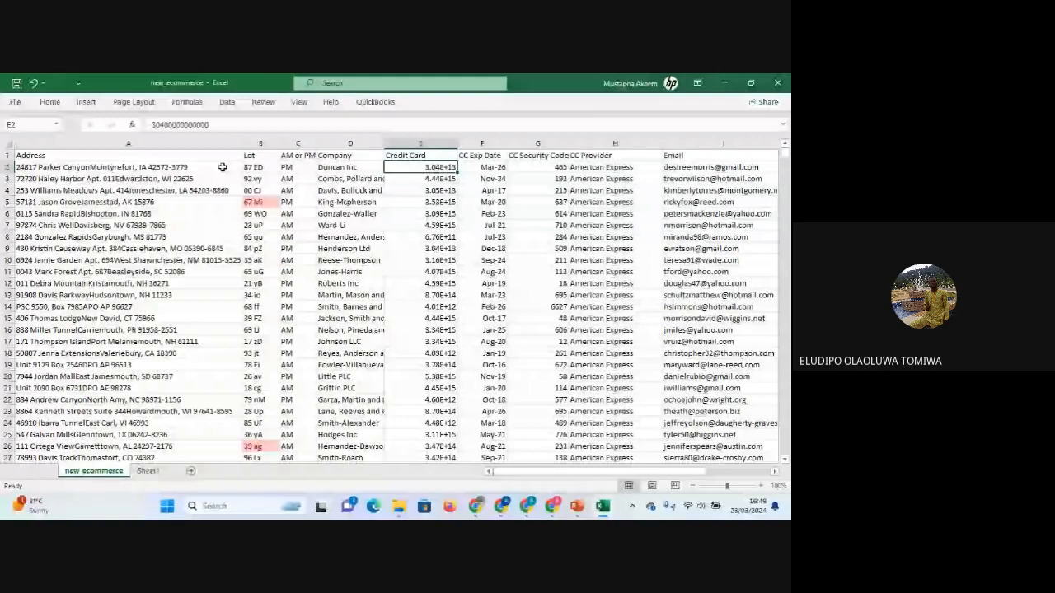
{"action": "key", "text": "Left"}
{"action": "key", "text": "Left"}
{"action": "key", "text": "Left"}
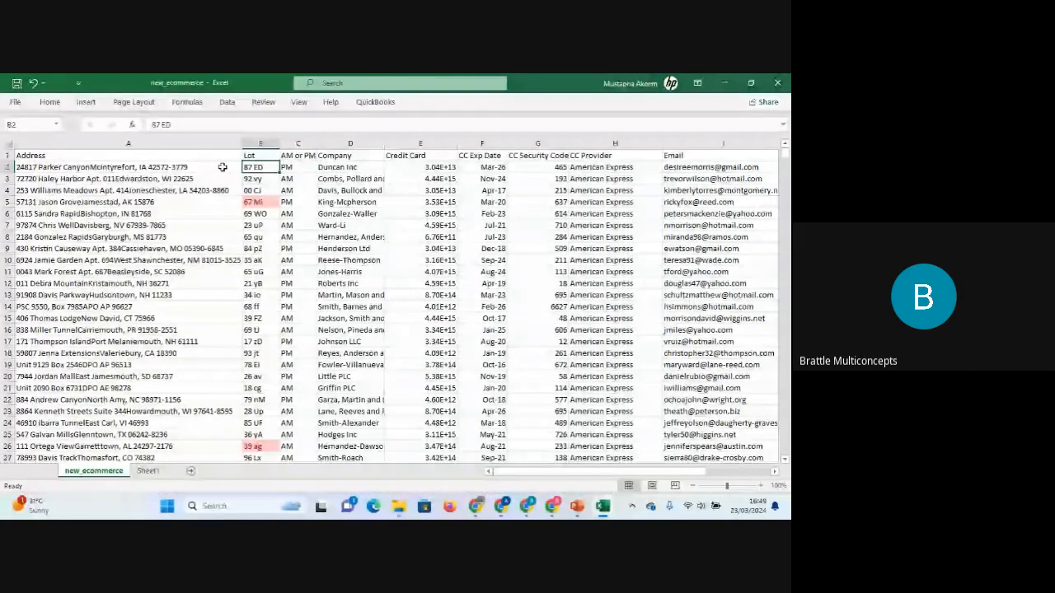
{"action": "key", "text": "Right"}
{"action": "key", "text": "Right"}
{"action": "key", "text": "Right"}
{"action": "key", "text": "Right"}
{"action": "key", "text": "Right"}
{"action": "key", "text": "Right"}
{"action": "key", "text": "Right"}
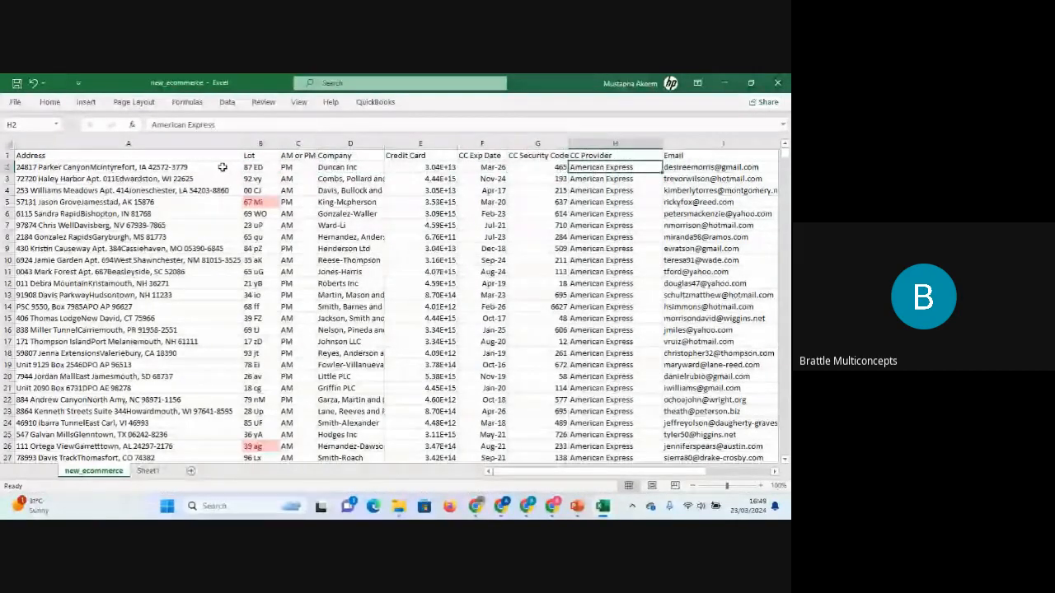
{"action": "key", "text": "Right"}
{"action": "key", "text": "Right"}
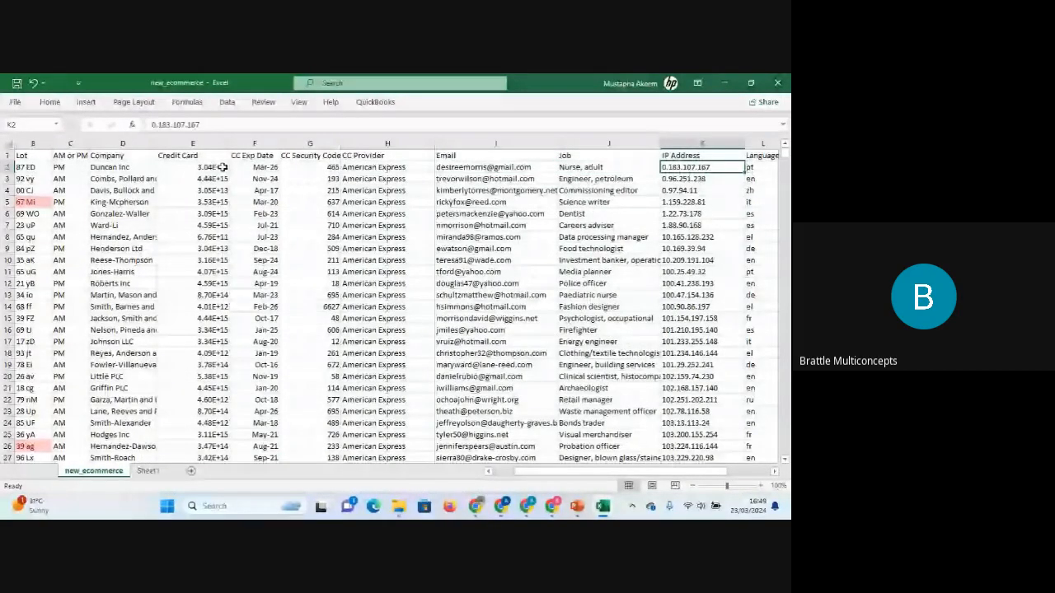
{"action": "key", "text": "Right"}
{"action": "key", "text": "Right"}
{"action": "key", "text": "Right"}
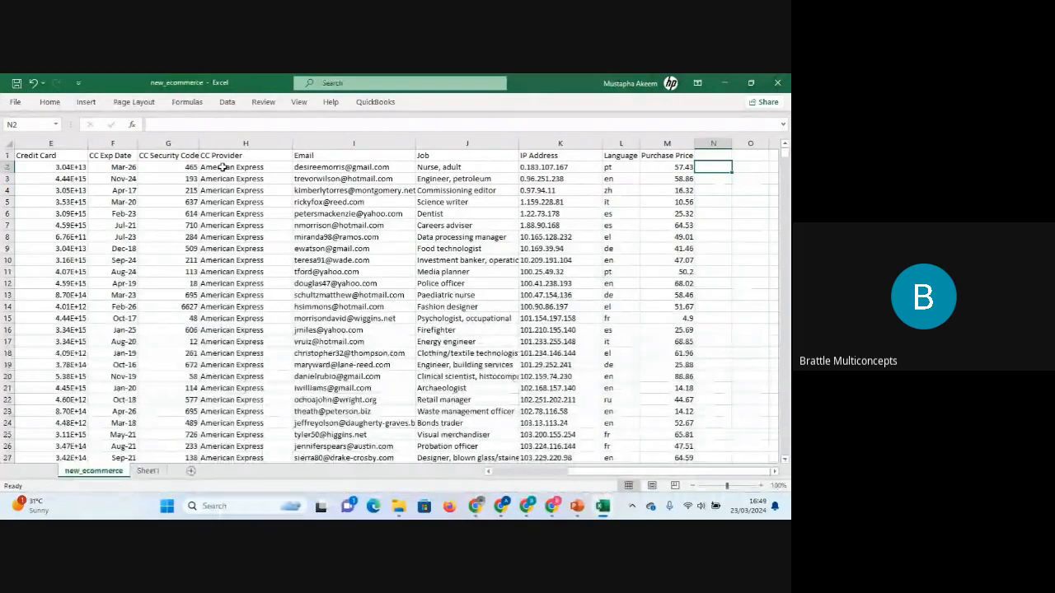
{"action": "key", "text": "Left"}
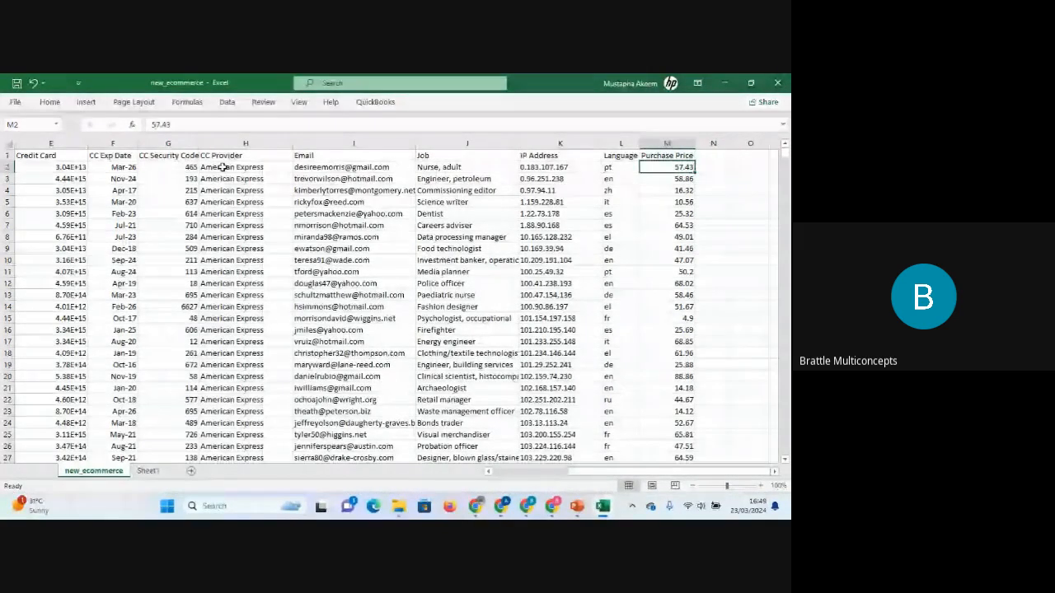
{"action": "key", "text": "Left"}
{"action": "key", "text": "Left"}
{"action": "key", "text": "Left"}
{"action": "key", "text": "Left"}
{"action": "key", "text": "Left"}
{"action": "key", "text": "Left"}
{"action": "key", "text": "Left"}
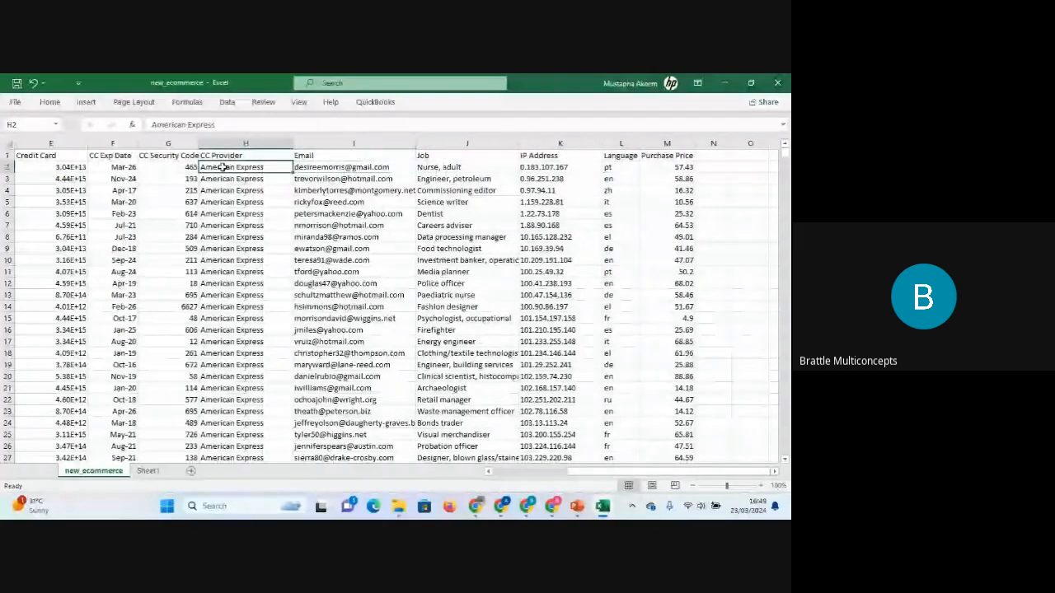
{"action": "key", "text": "Left"}
{"action": "key", "text": "Left"}
{"action": "key", "text": "Left"}
{"action": "key", "text": "Left"}
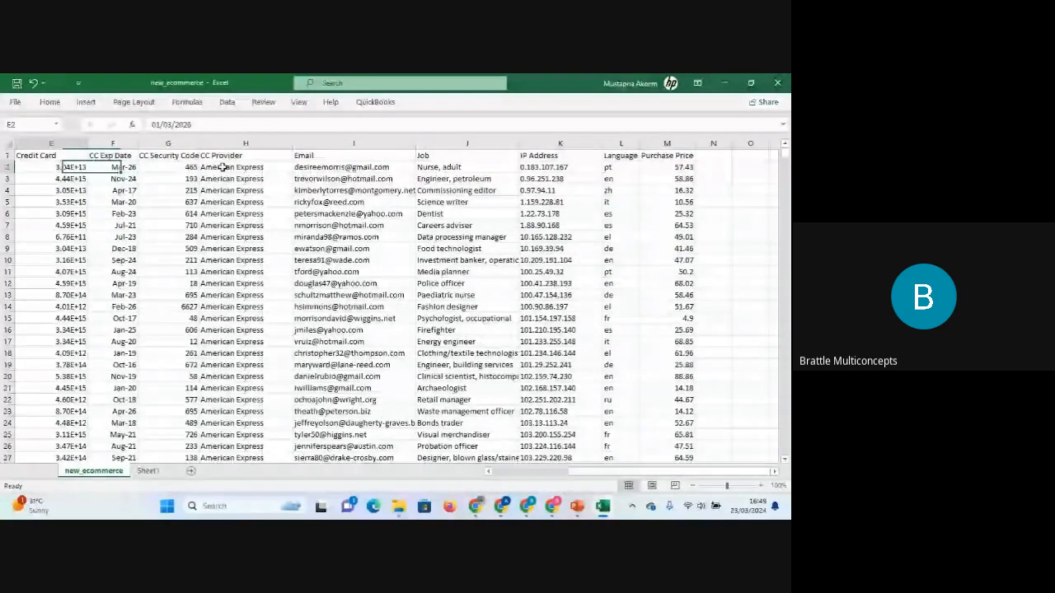
{"action": "key", "text": "Left"}
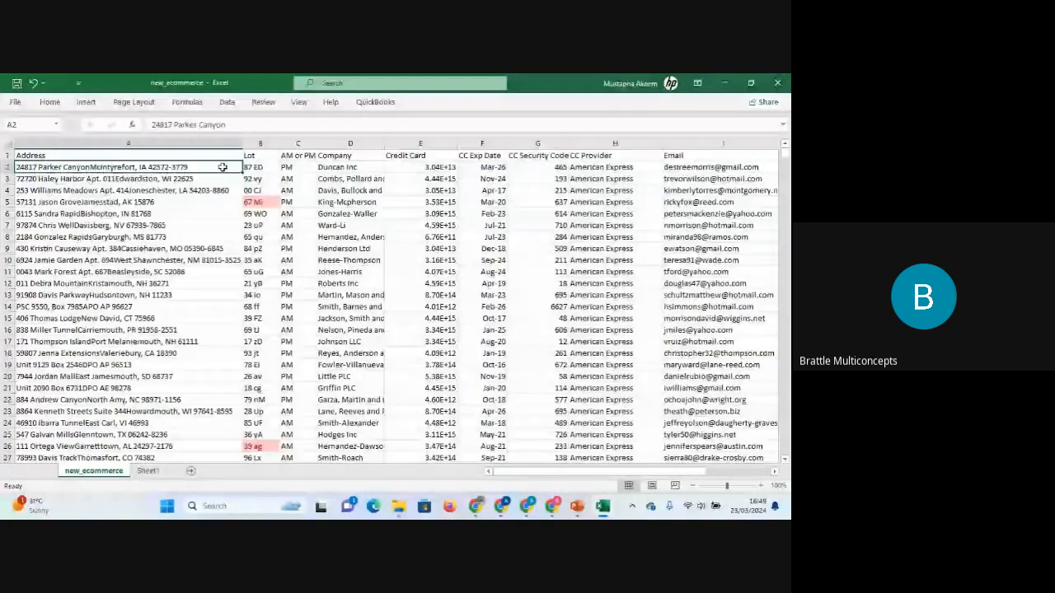
Examine the first few Credit Card values in column E.
{"action": "key", "text": "Right"}
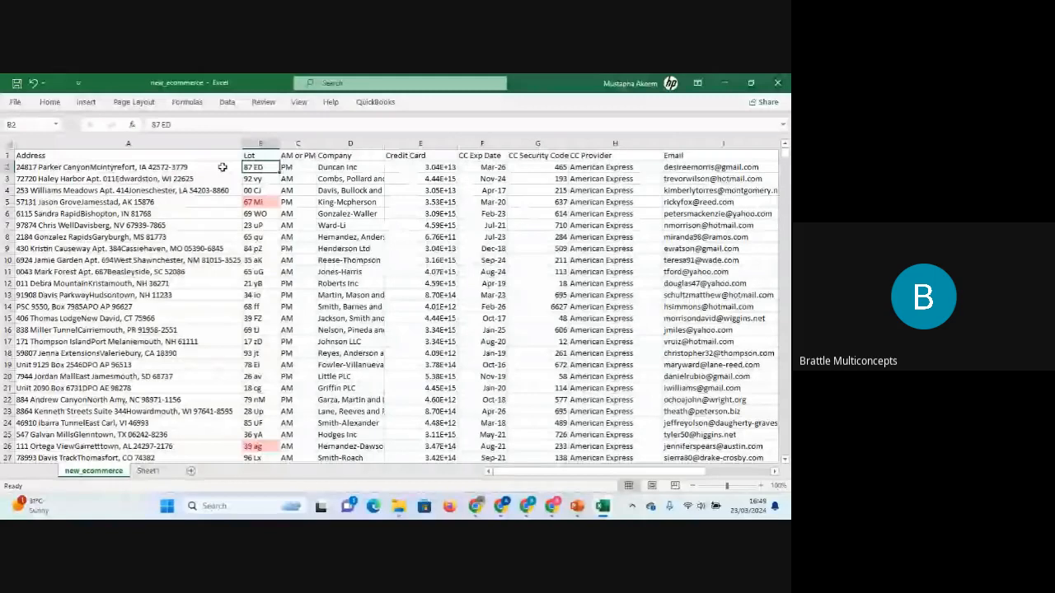
{"action": "key", "text": "Right"}
{"action": "key", "text": "Right"}
{"action": "key", "text": "Right"}
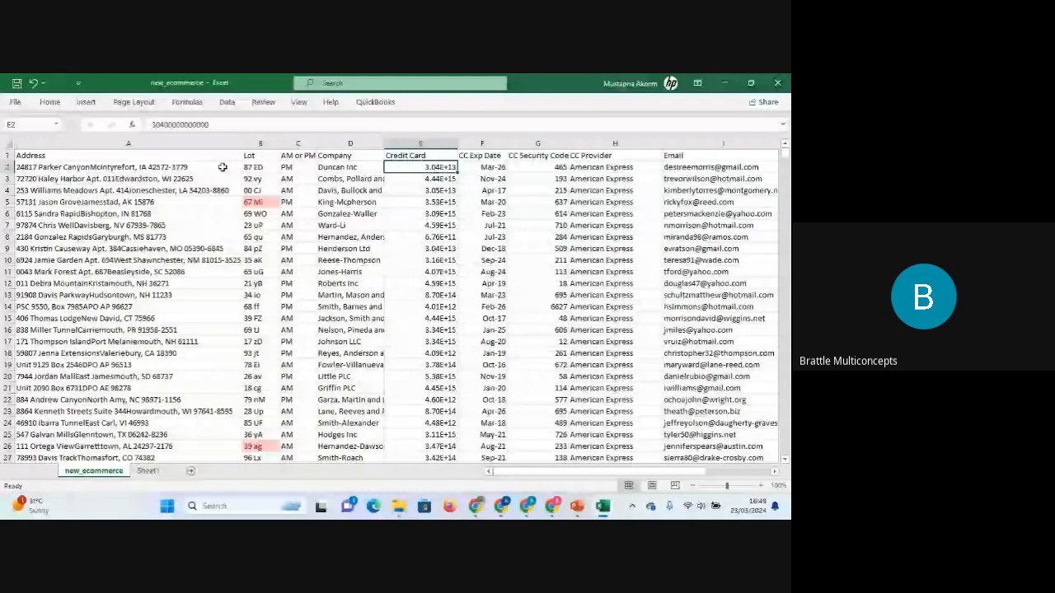
{"action": "key", "text": "Down"}
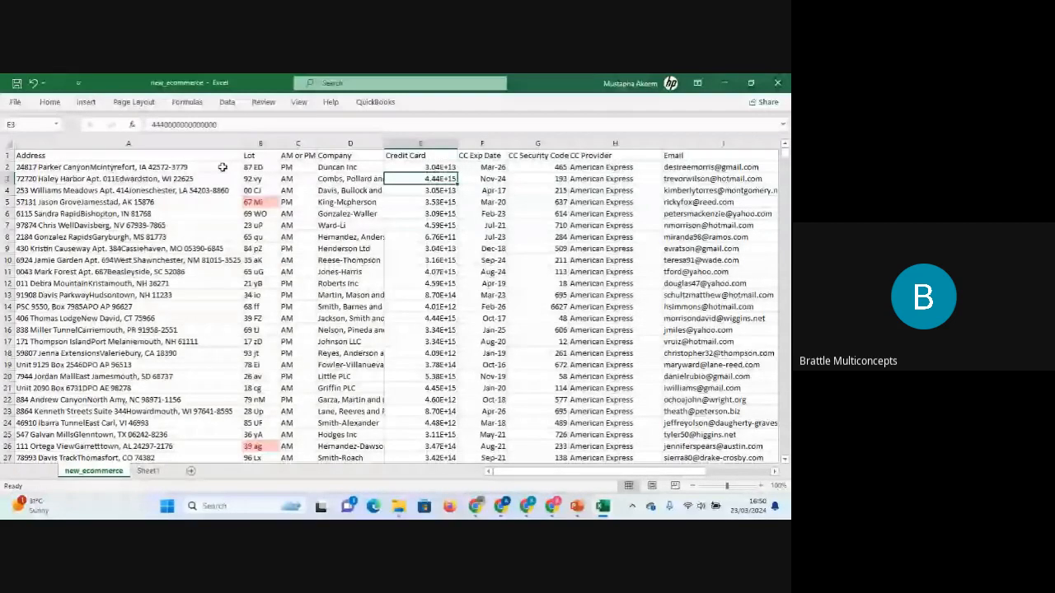
{"action": "key", "text": "Down"}
{"action": "key", "text": "Down"}
{"action": "key", "text": "Down"}
{"action": "key", "text": "Down"}
{"action": "key", "text": "Down"}
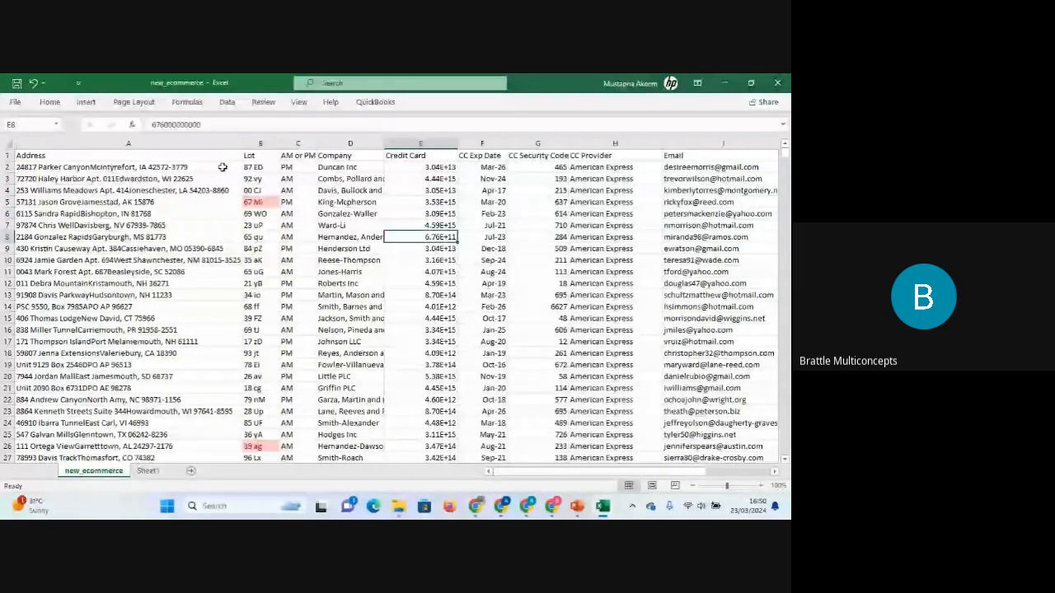
{"action": "key", "text": "Down"}
{"action": "key", "text": "Up"}
{"action": "key", "text": "Up"}
{"action": "key", "text": "Up"}
{"action": "key", "text": "Up"}
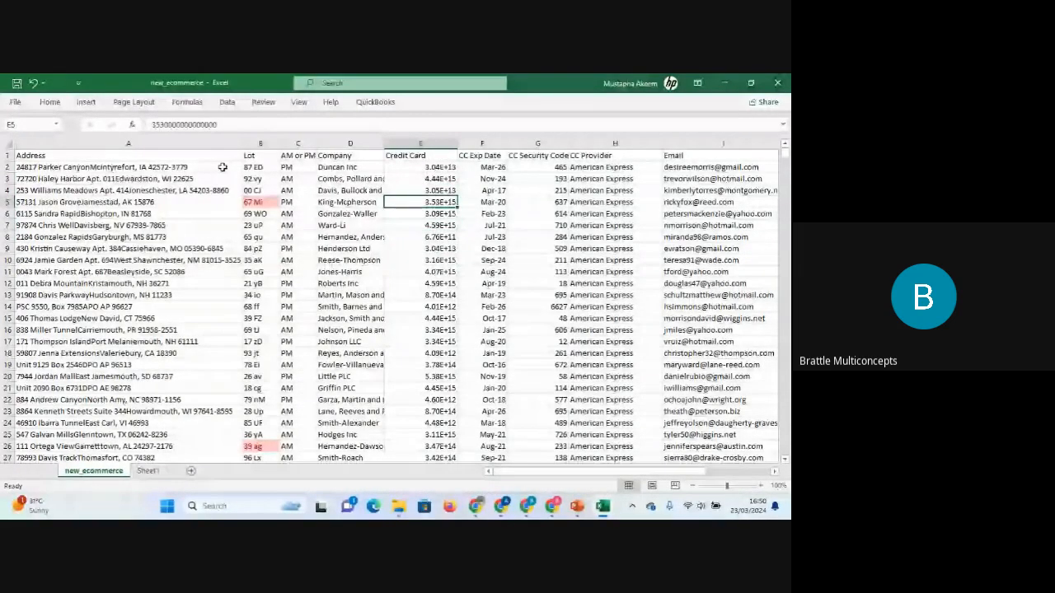
{"action": "key", "text": "Up"}
{"action": "key", "text": "Up"}
{"action": "key", "text": "Up"}
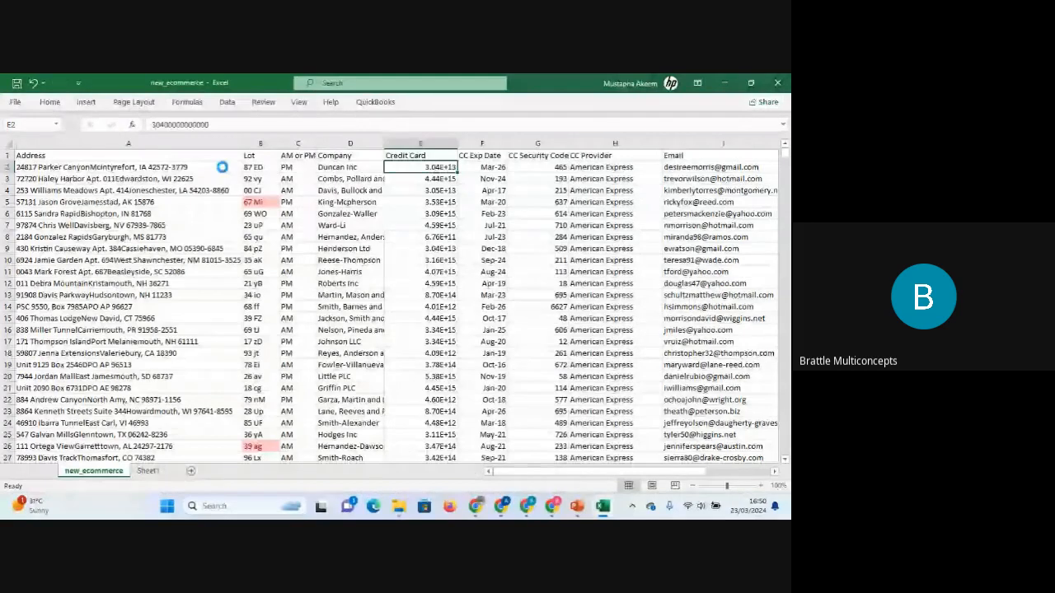
Check the Credit Card cell's number format, then jump to the column's last value and back to its header.
{"action": "key", "text": "ctrl+1"}
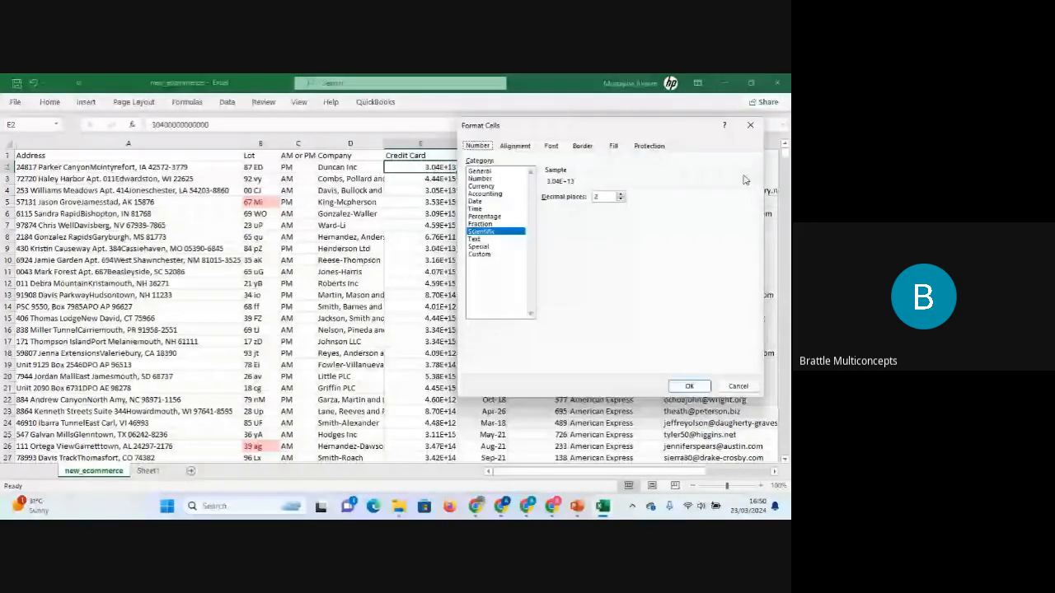
{"action": "left_click", "coordinate": [750, 126]}
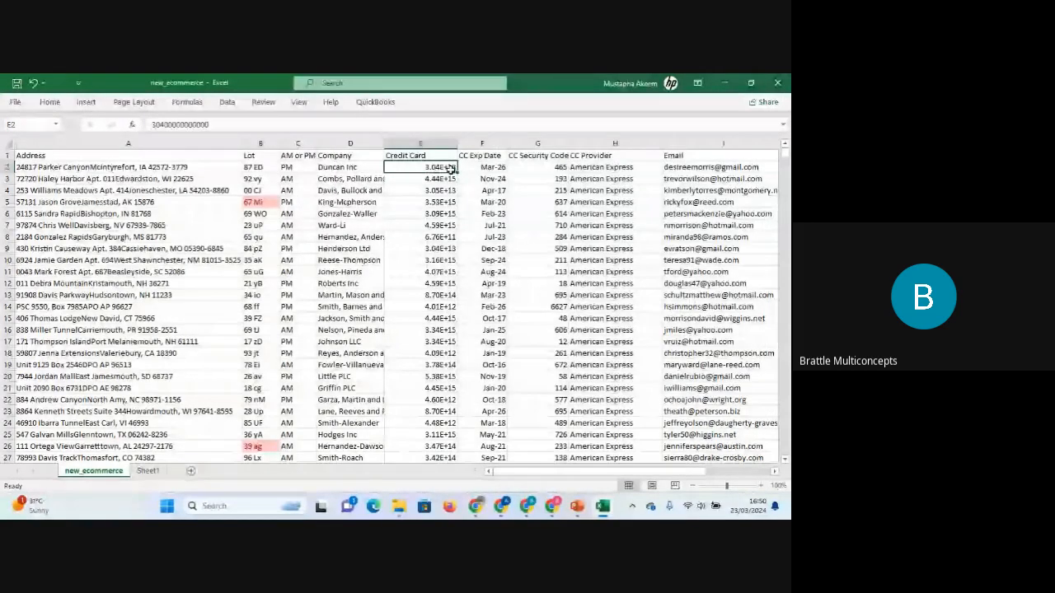
{"action": "key", "text": "ctrl+shift+Down"}
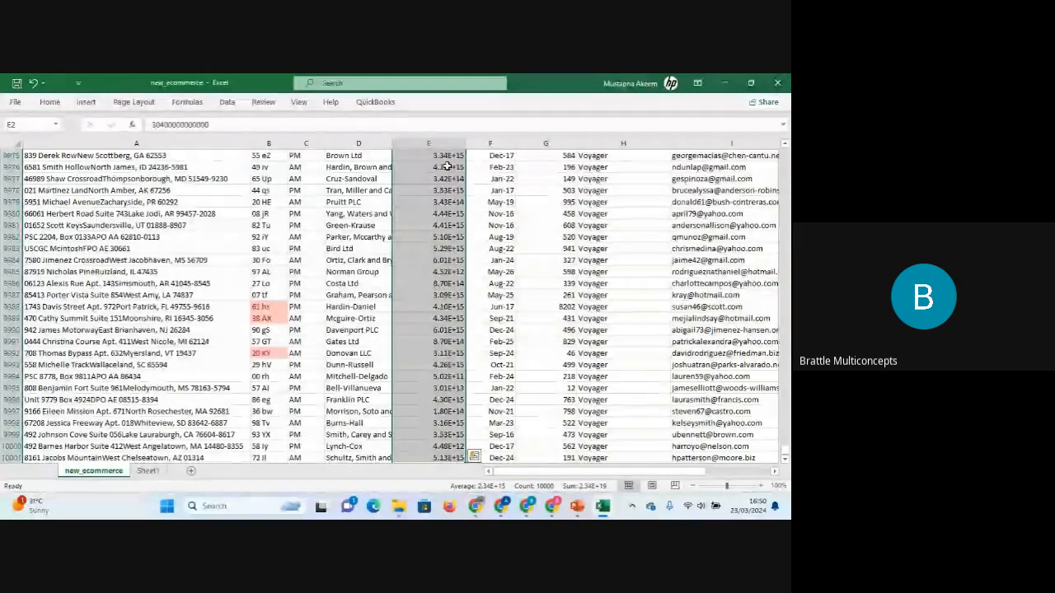
{"action": "key", "text": "ctrl+Up"}
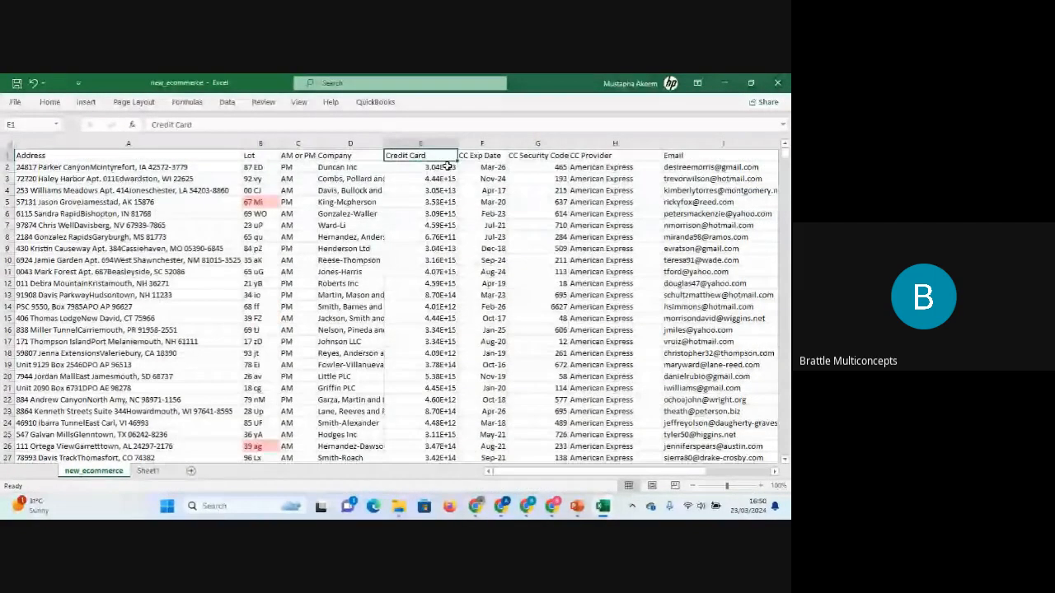
Format the whole Credit Card column as Number with 0 decimal places so full card numbers show.
{"action": "left_click", "coordinate": [447, 166]}
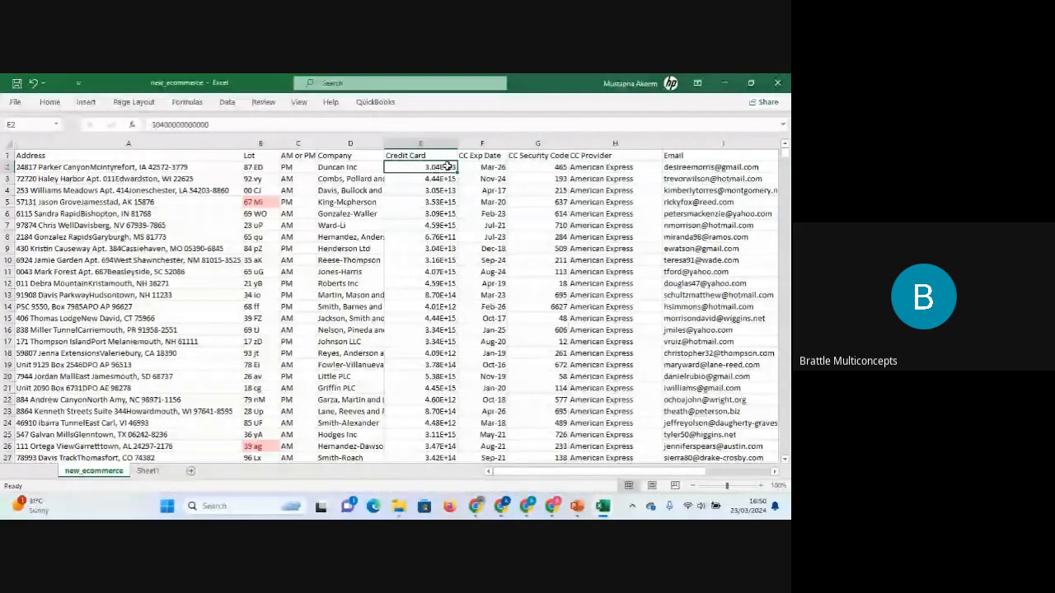
{"action": "key", "text": "ctrl+shift+Down"}
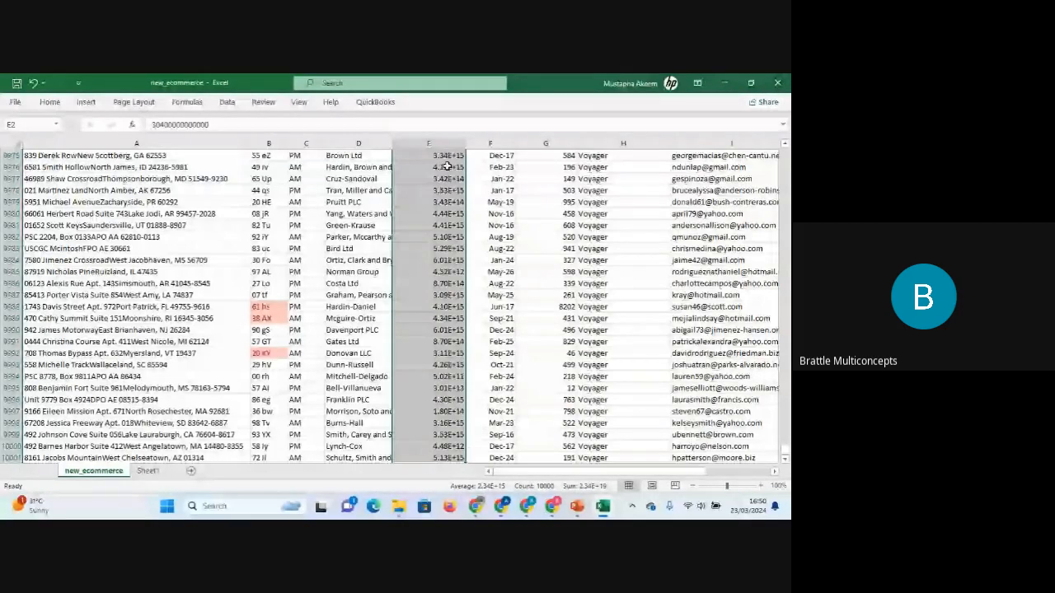
{"action": "key", "text": "ctrl+1"}
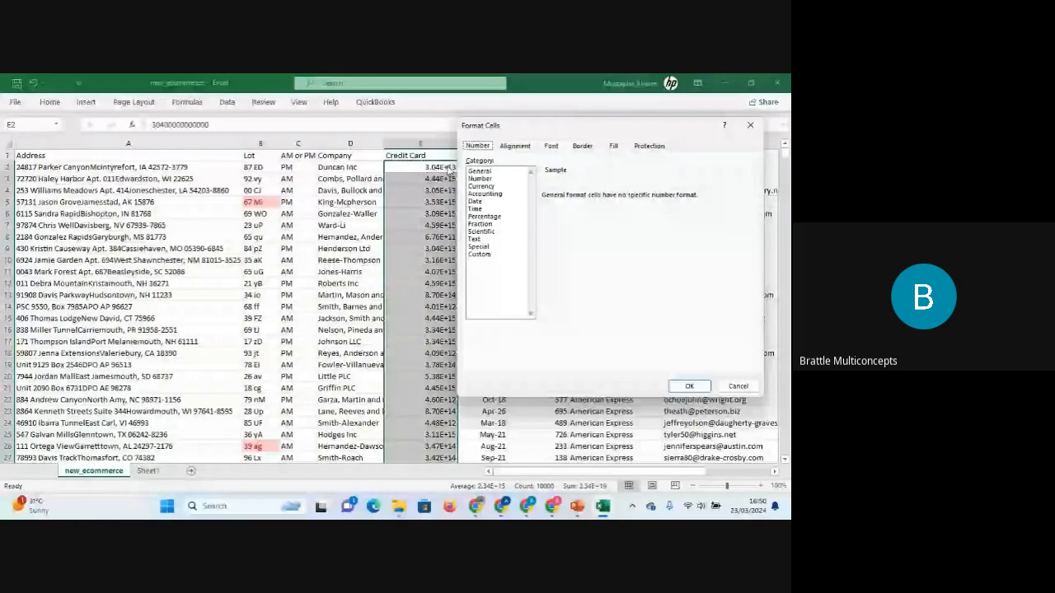
{"action": "left_click", "coordinate": [494, 179]}
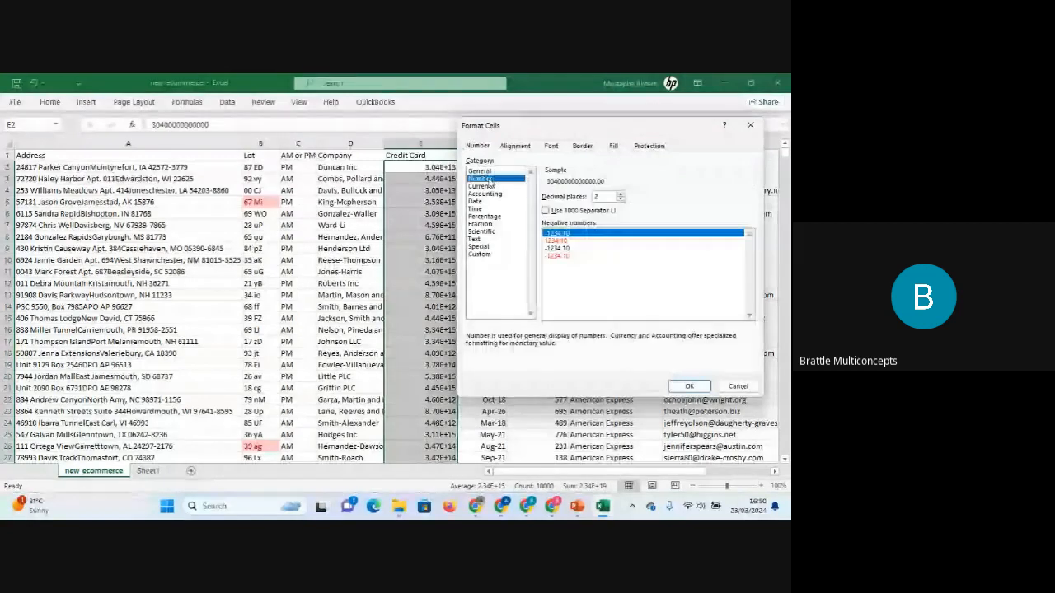
{"action": "left_click", "coordinate": [621, 199]}
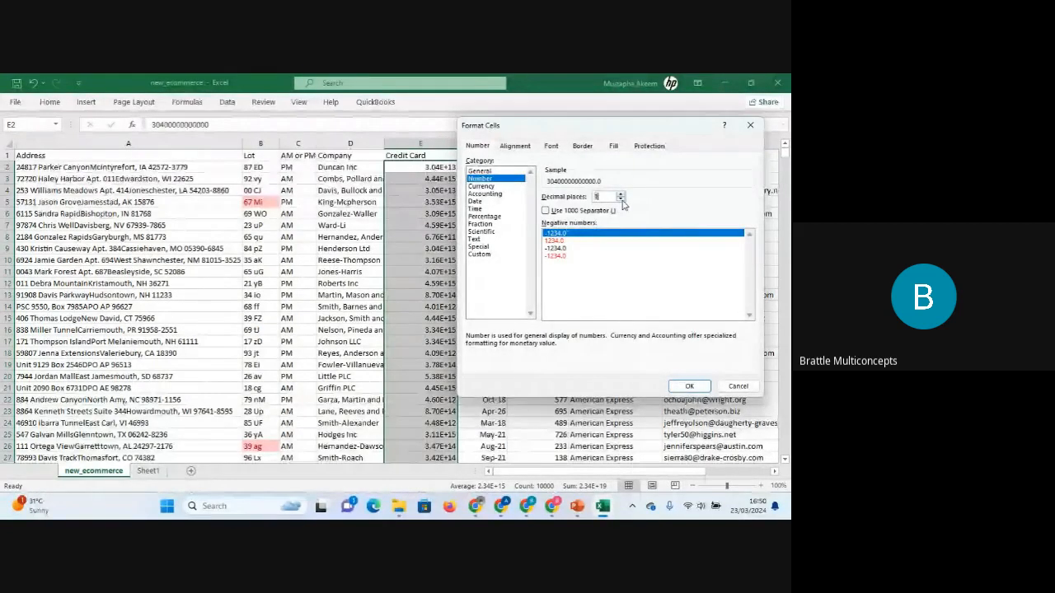
{"action": "left_click", "coordinate": [620, 200]}
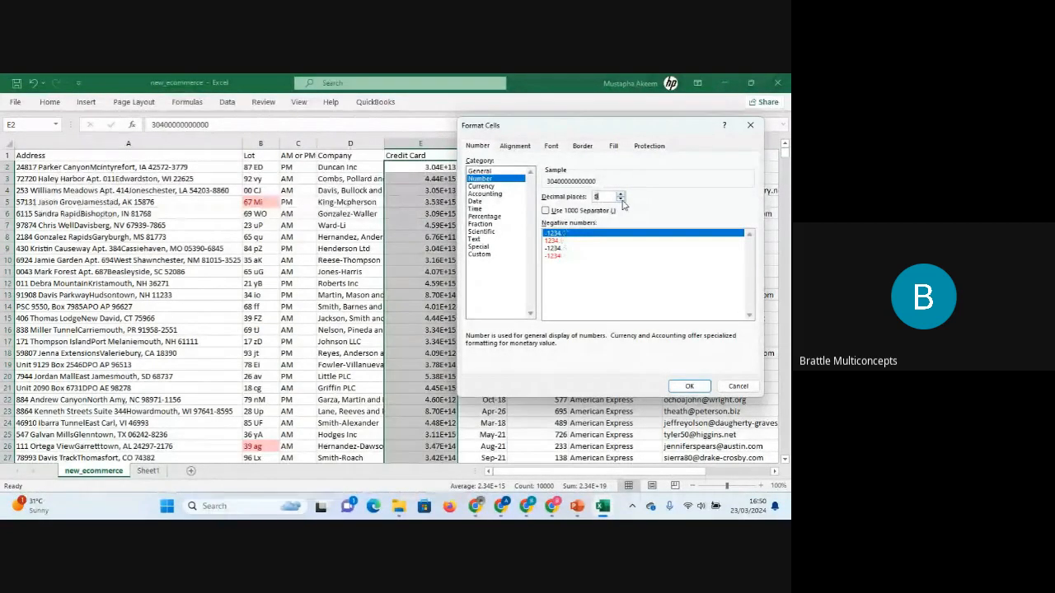
{"action": "left_click", "coordinate": [684, 388]}
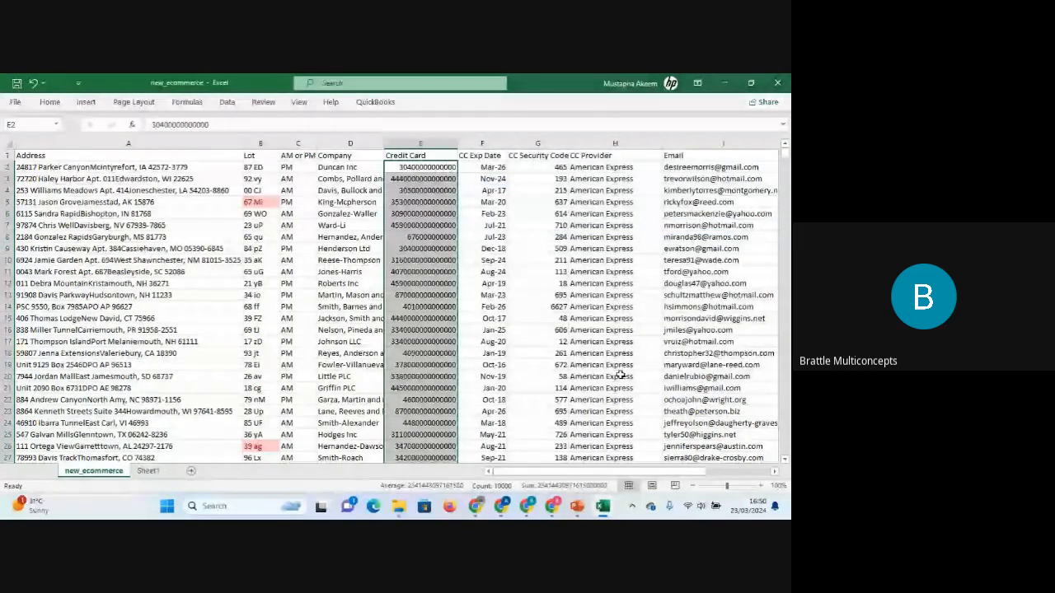
{"action": "left_click", "coordinate": [444, 295]}
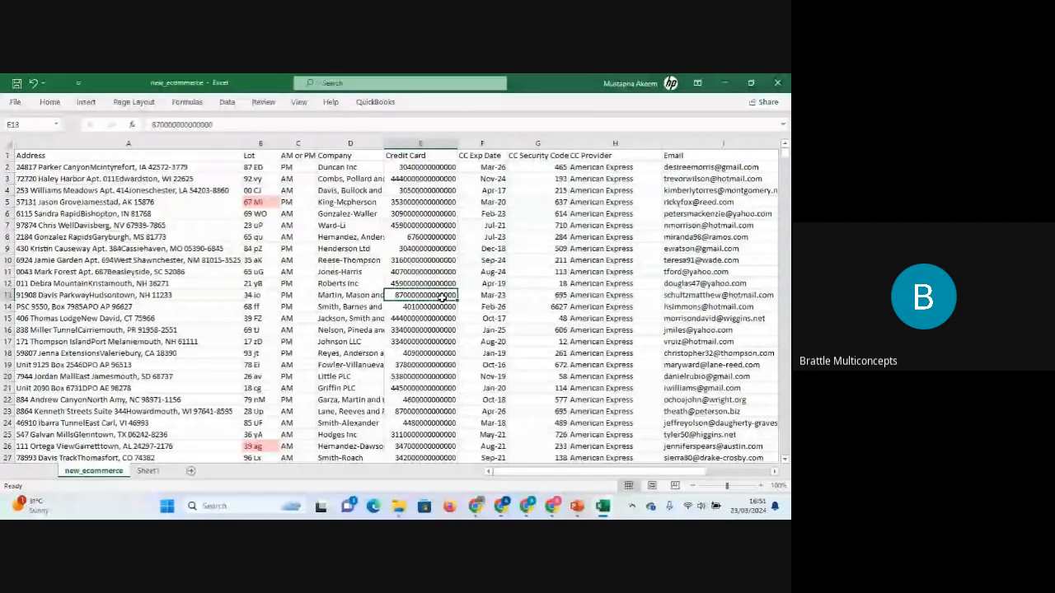
{"action": "left_click", "coordinate": [93, 107]}
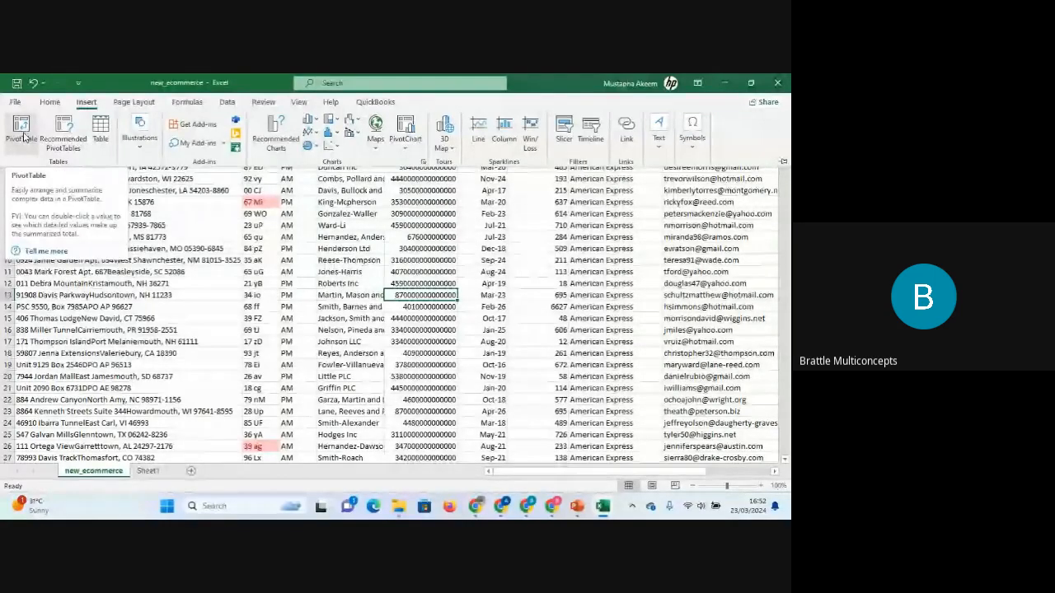
{"action": "left_click", "coordinate": [548, 303]}
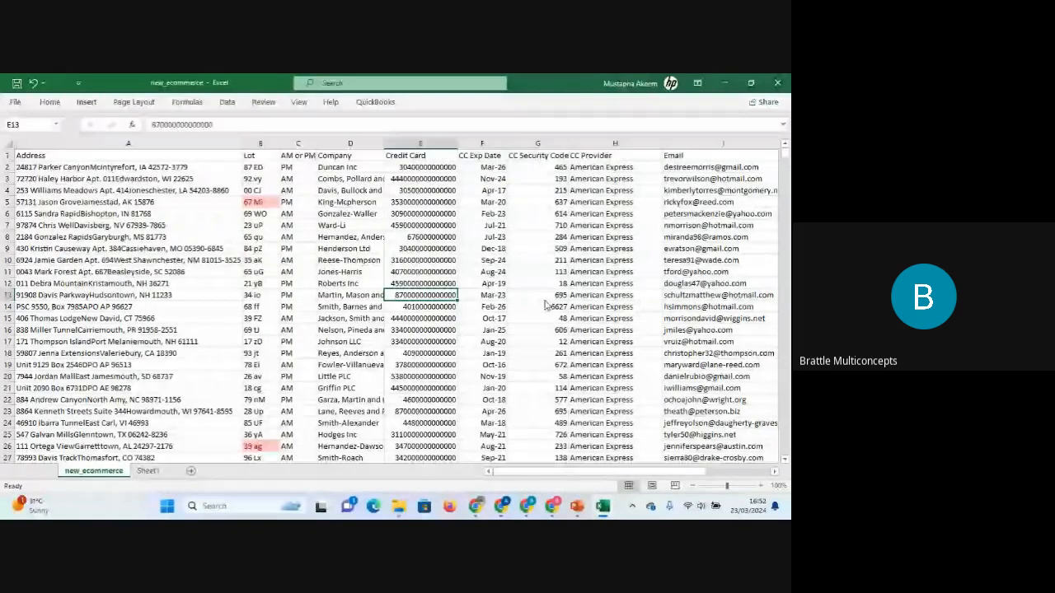
{"action": "left_click", "coordinate": [99, 156]}
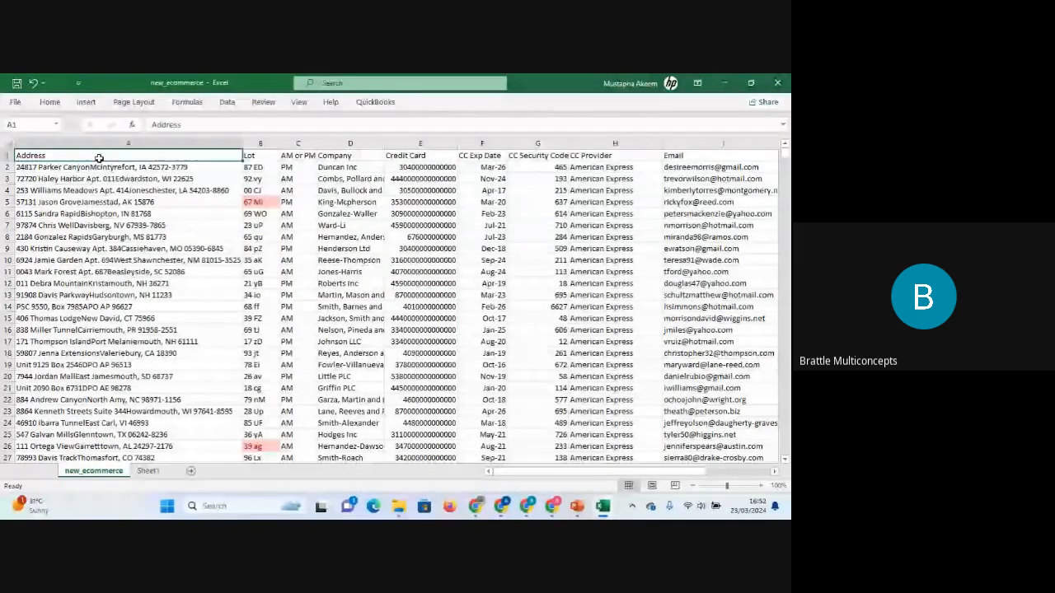
{"action": "key", "text": "shift+Right"}
{"action": "key", "text": "shift+Right"}
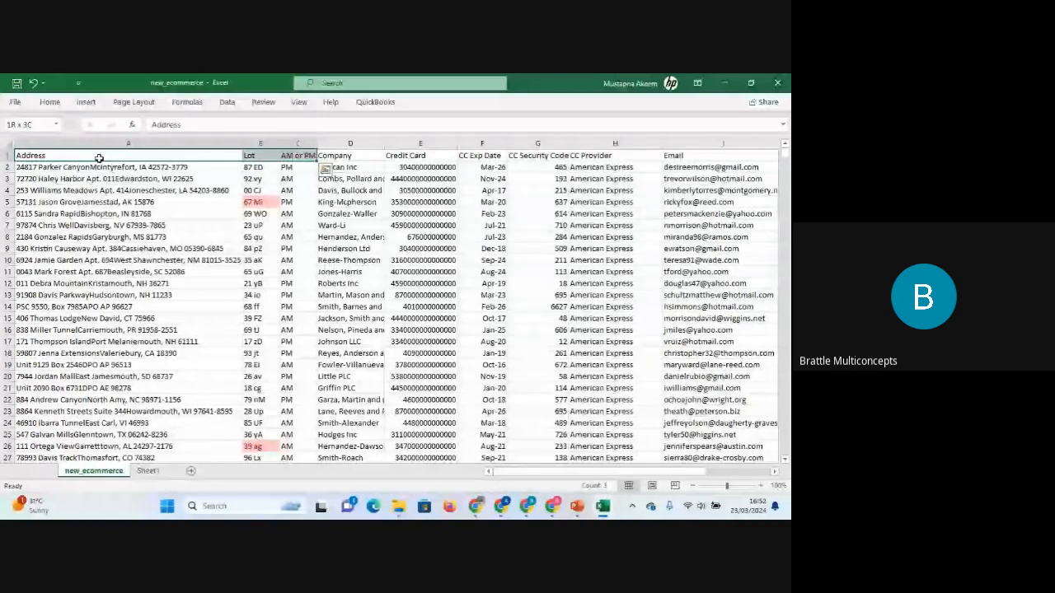
{"action": "key", "text": "ctrl+shift+Right"}
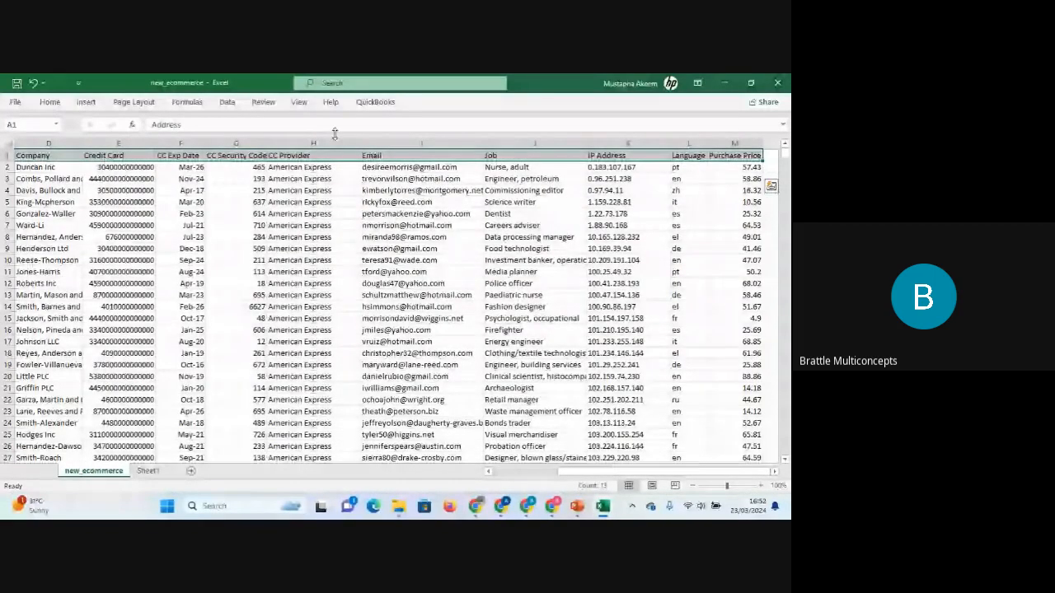
Insert a blank column before the Email column and a blank row above row 14.
{"action": "left_click", "coordinate": [403, 140]}
{"action": "right_click", "coordinate": [403, 140]}
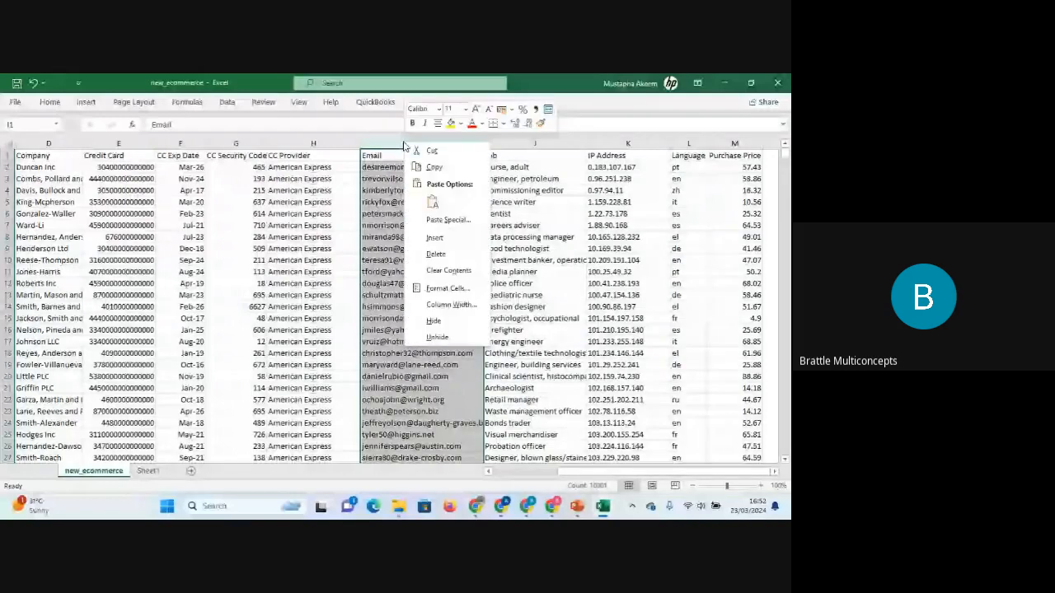
{"action": "left_click", "coordinate": [435, 238]}
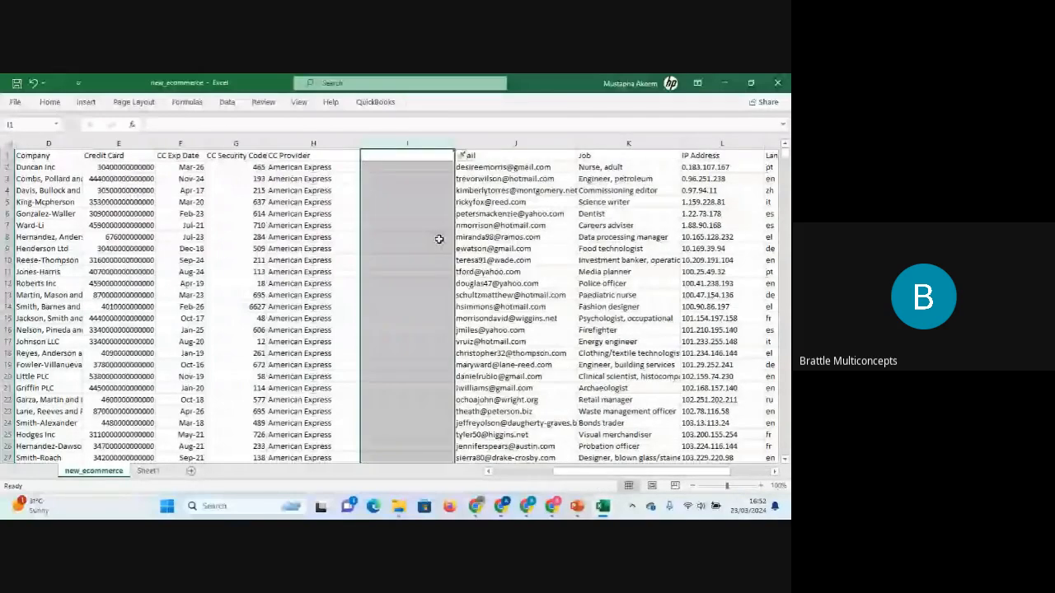
{"action": "left_click", "coordinate": [66, 306]}
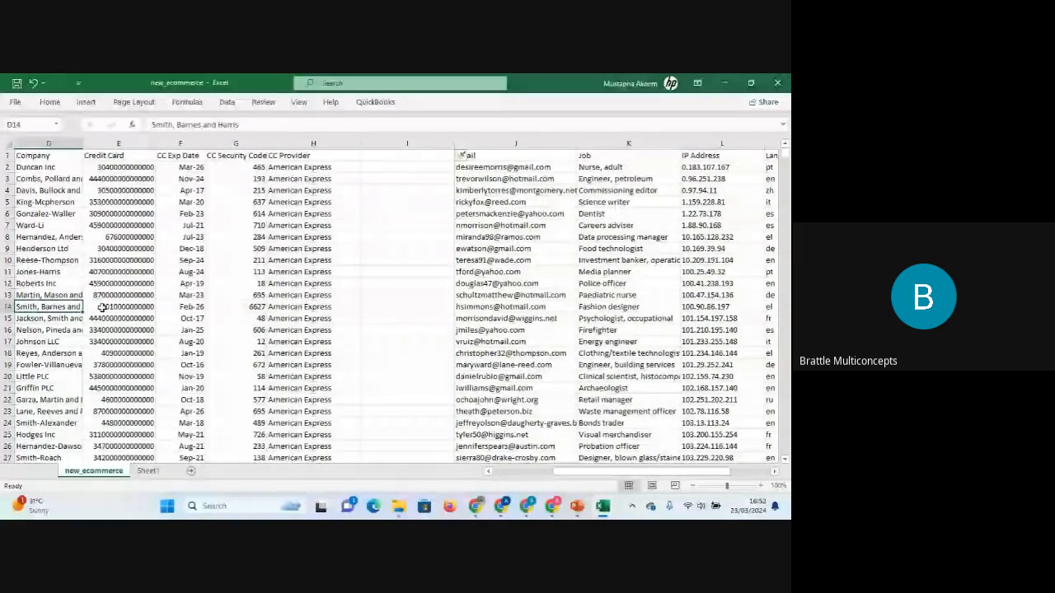
{"action": "key", "text": "Home"}
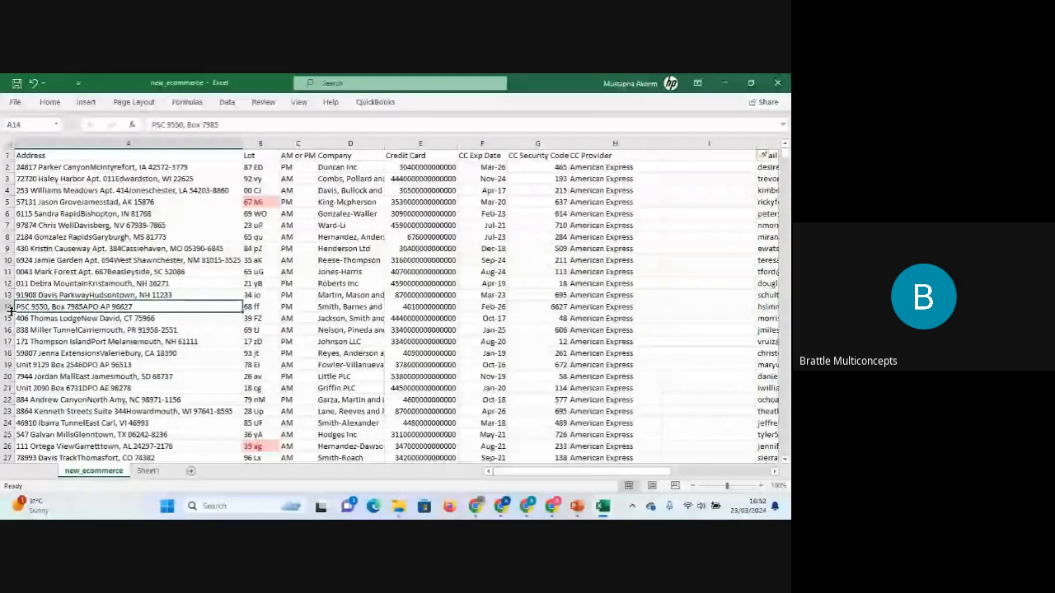
{"action": "right_click", "coordinate": [9, 306]}
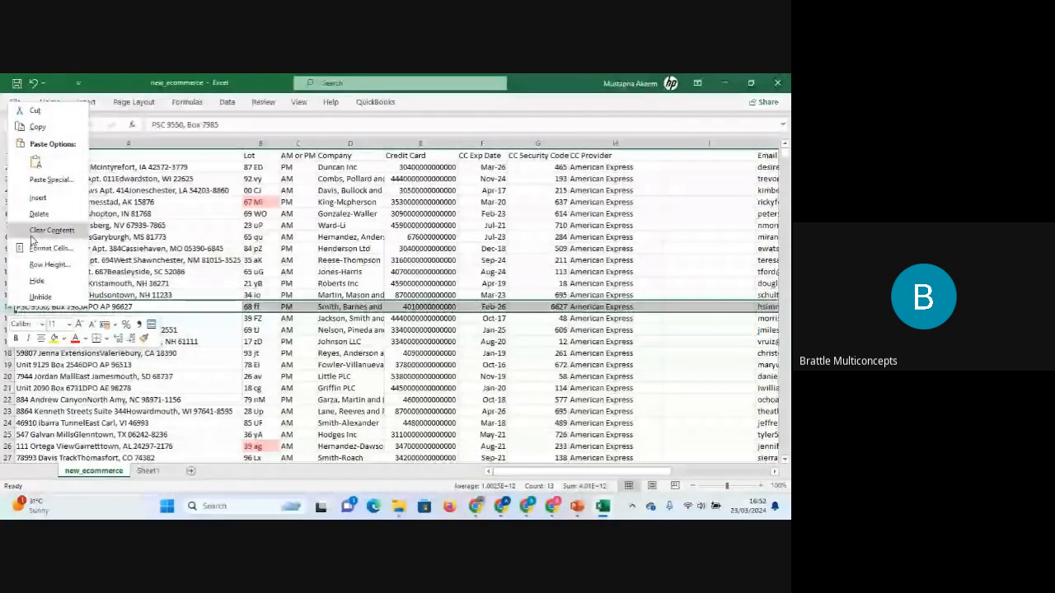
{"action": "left_click", "coordinate": [49, 200]}
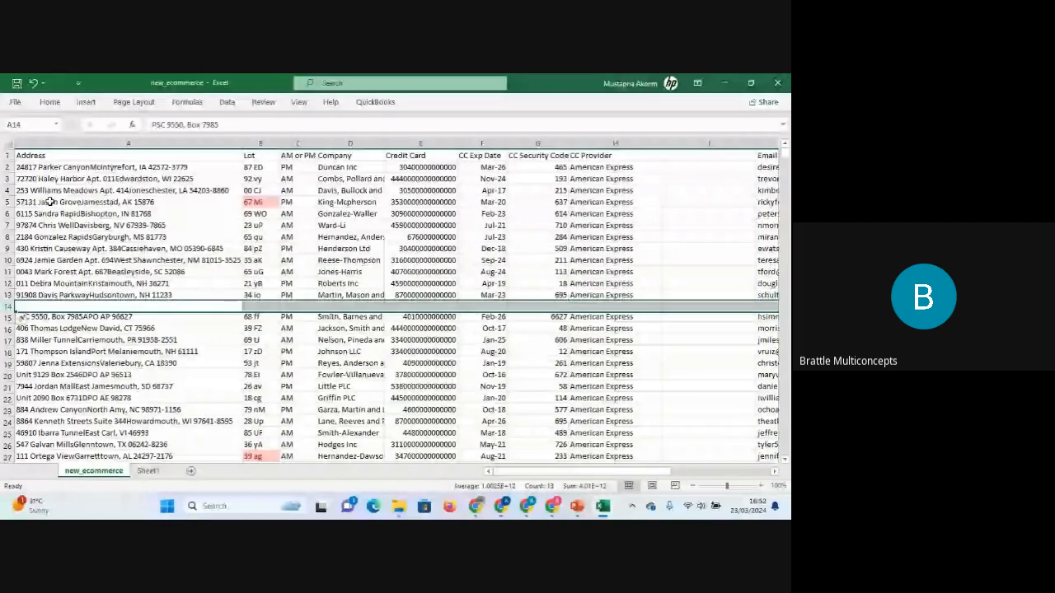
Start a PivotTable from a cell in the data to check its proposed source range, then close the dialog.
{"action": "left_click", "coordinate": [145, 351]}
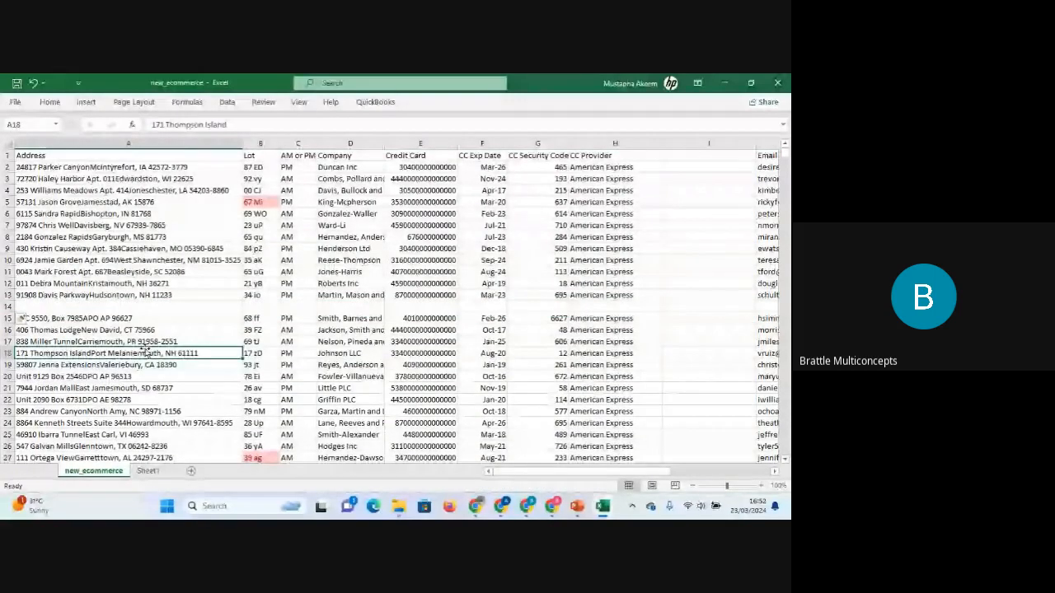
{"action": "left_click", "coordinate": [285, 248]}
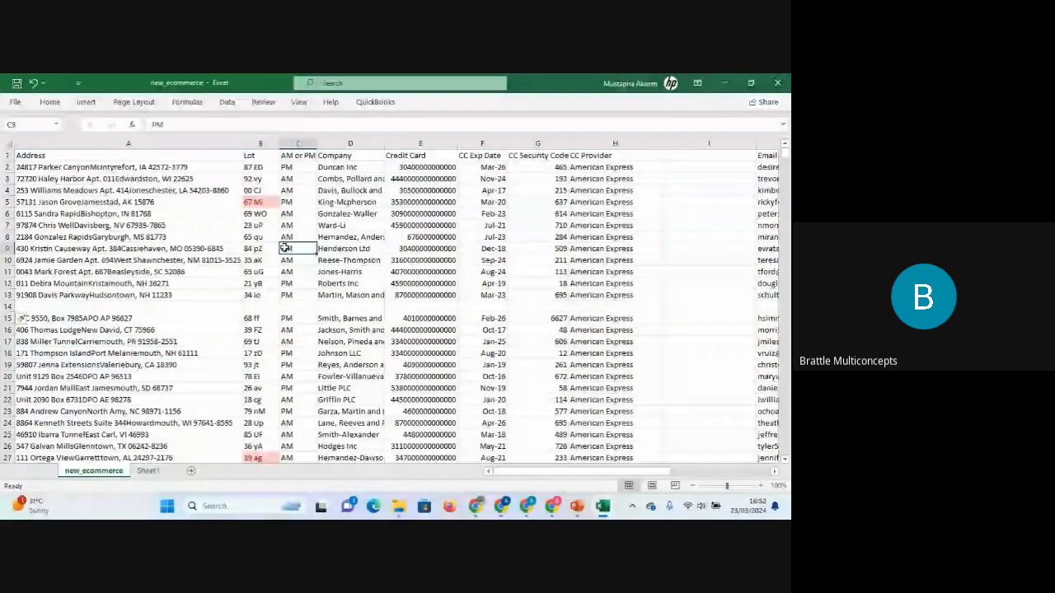
{"action": "left_click", "coordinate": [86, 102]}
{"action": "left_click", "coordinate": [24, 126]}
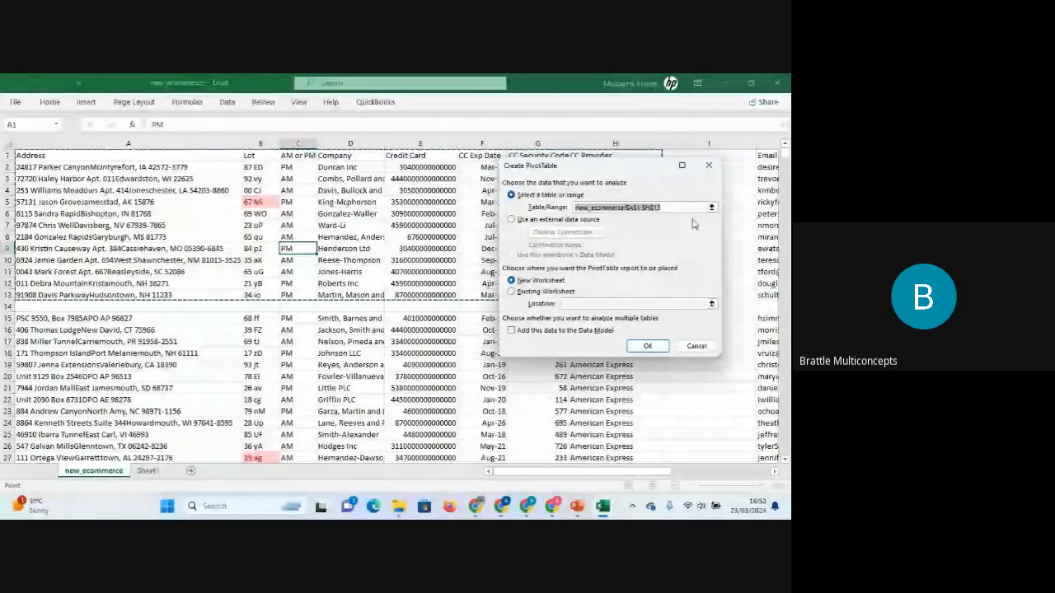
{"action": "left_click_drag", "start_coordinate": [625, 177], "coordinate": [486, 343]}
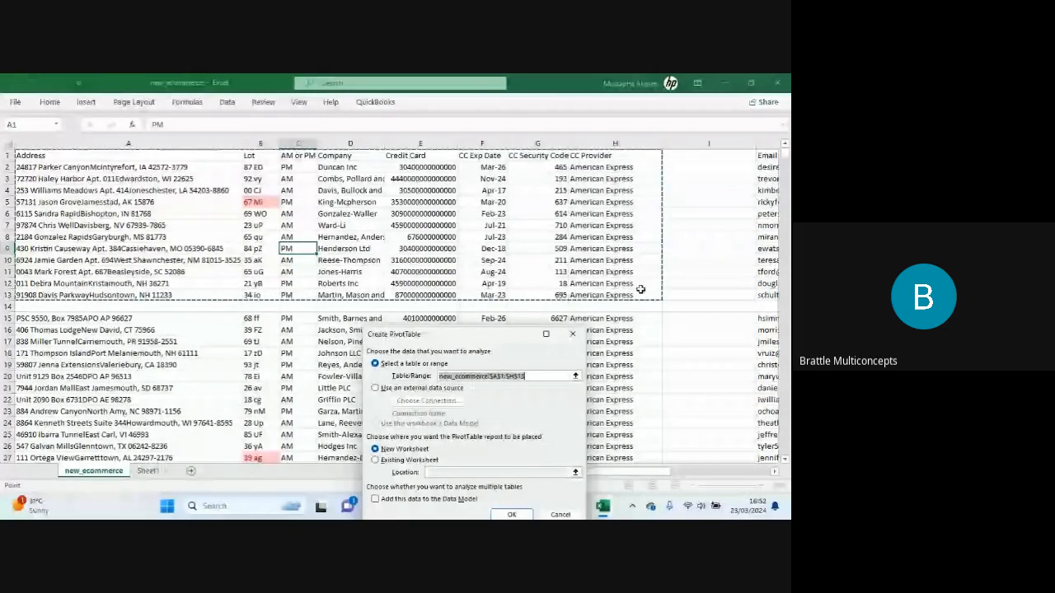
{"action": "left_click", "coordinate": [574, 333]}
{"action": "left_click", "coordinate": [627, 236]}
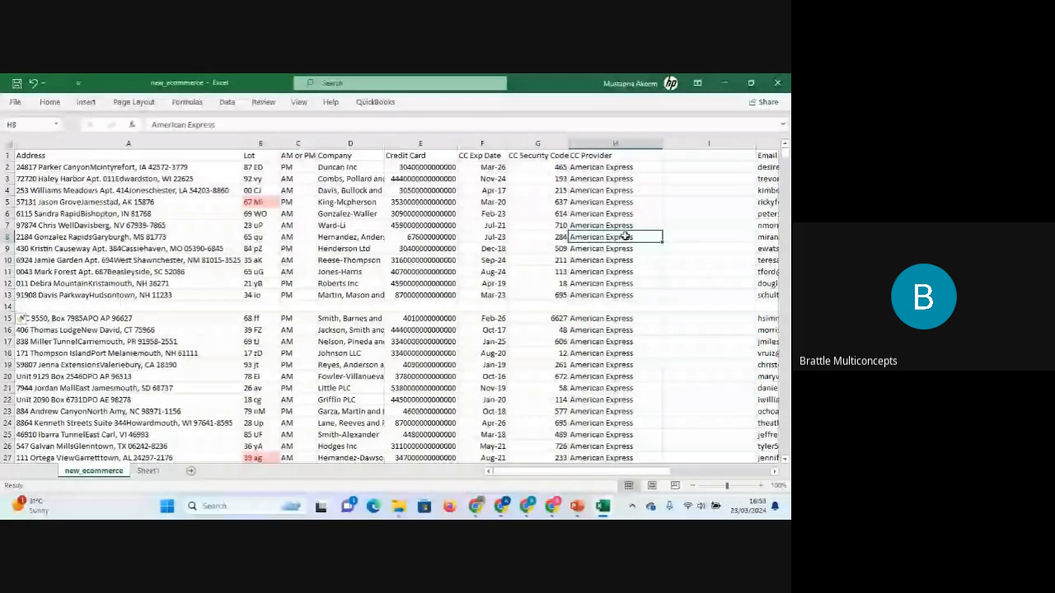
Undo the inserted blank row and column.
{"action": "key", "text": "ctrl+z"}
{"action": "key", "text": "ctrl+z"}
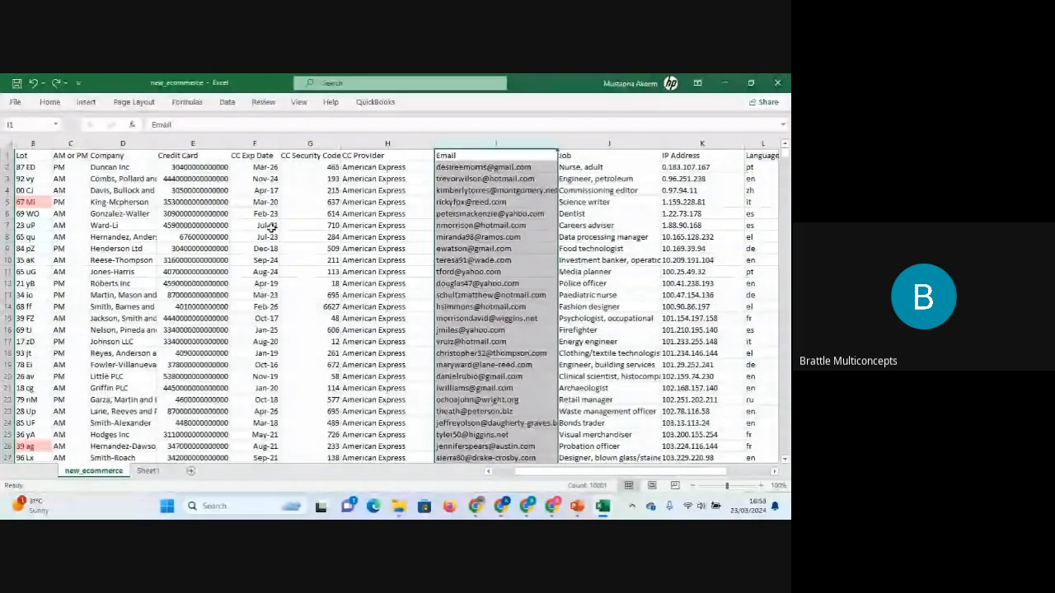
{"action": "left_click", "coordinate": [326, 250]}
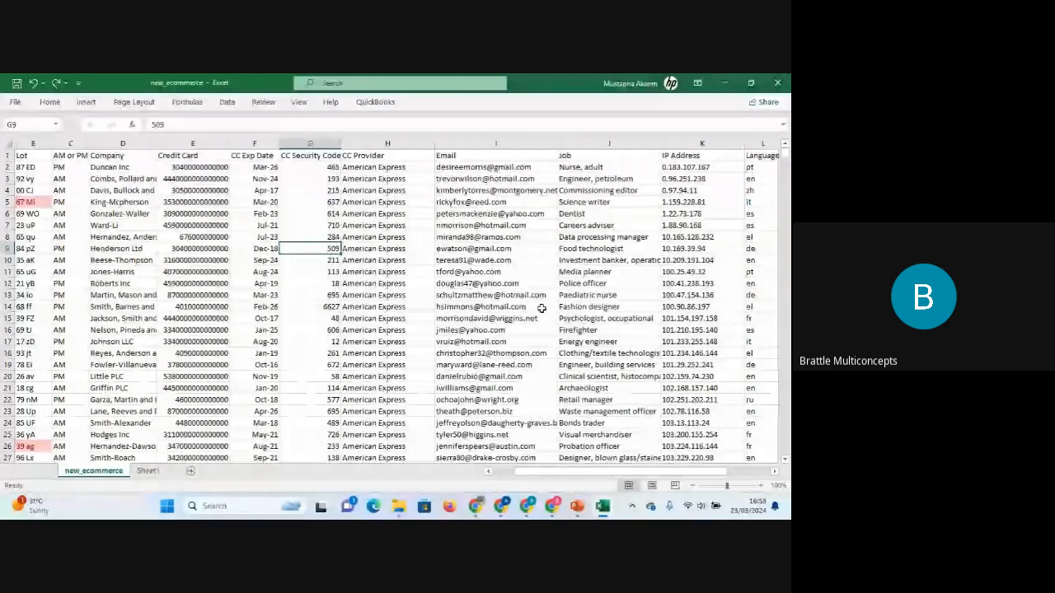
{"action": "left_click", "coordinate": [516, 307]}
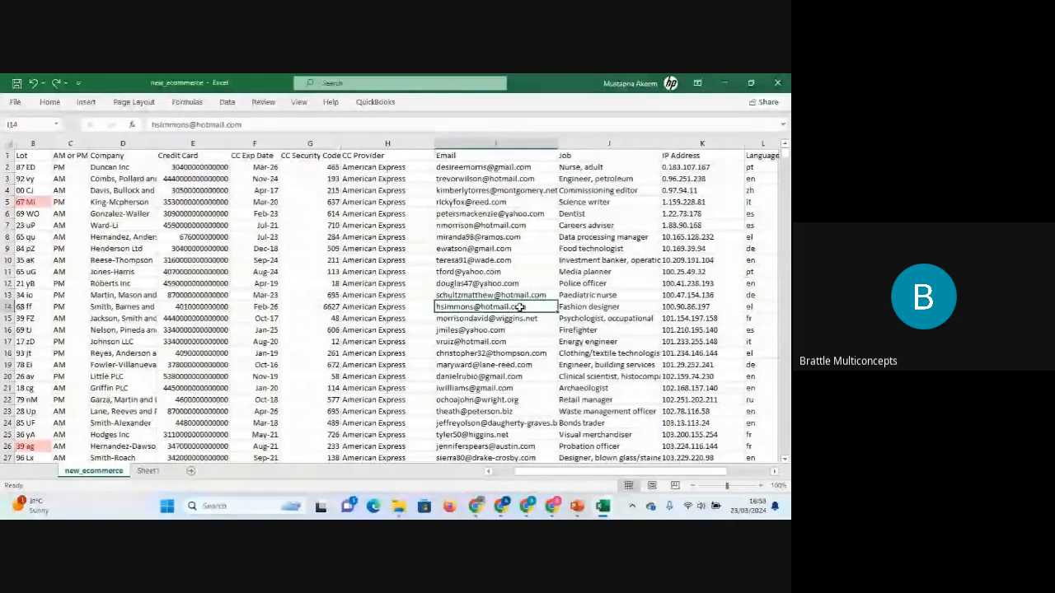
Insert a PivotTable from the full range A1:M10001 on a new worksheet.
{"action": "left_click", "coordinate": [86, 102]}
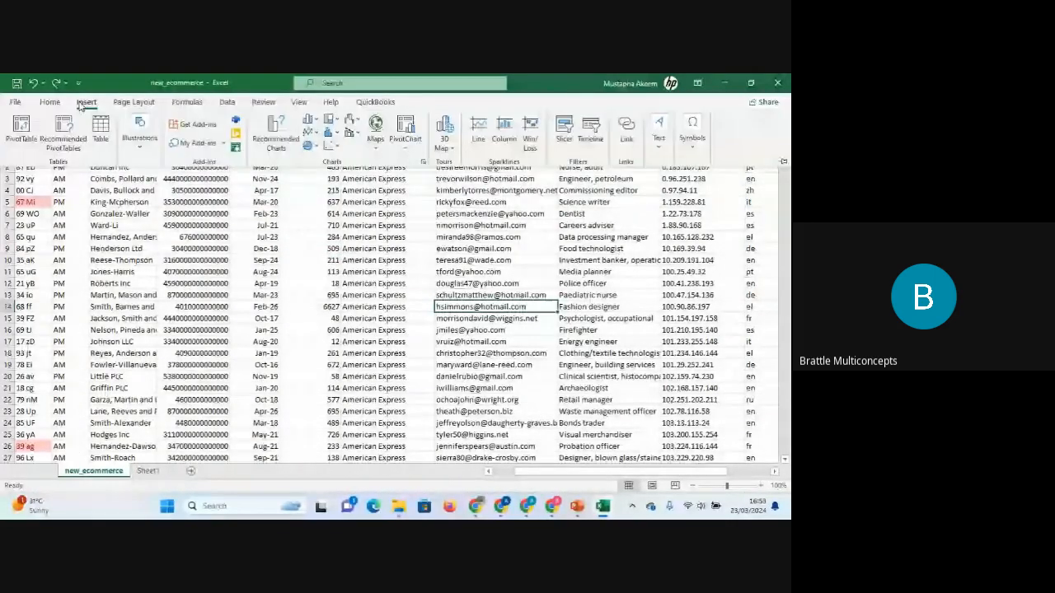
{"action": "left_click", "coordinate": [23, 128]}
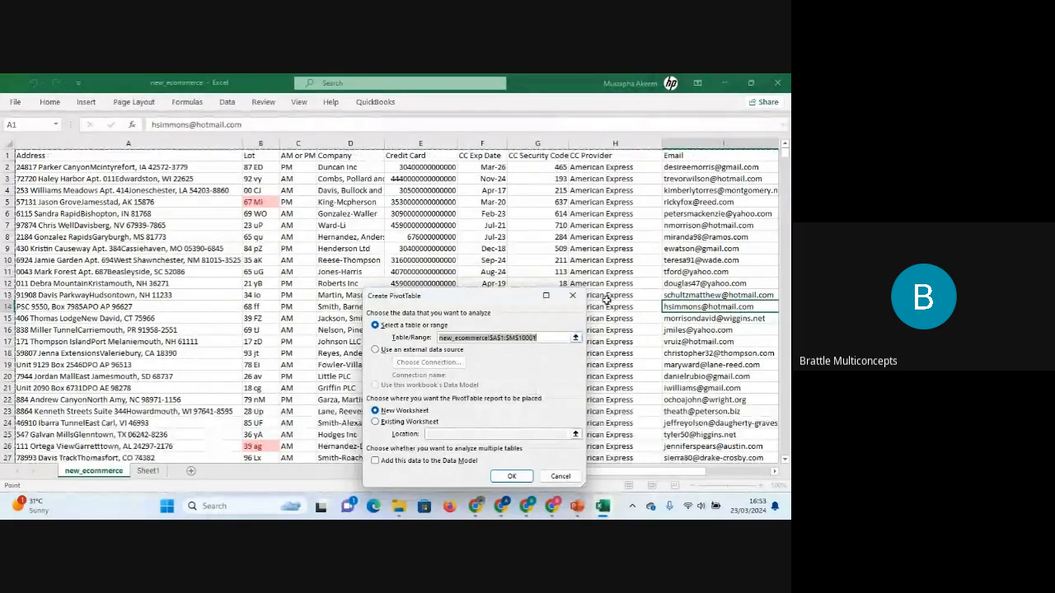
{"action": "left_click_drag", "start_coordinate": [664, 473], "coordinate": [739, 468]}
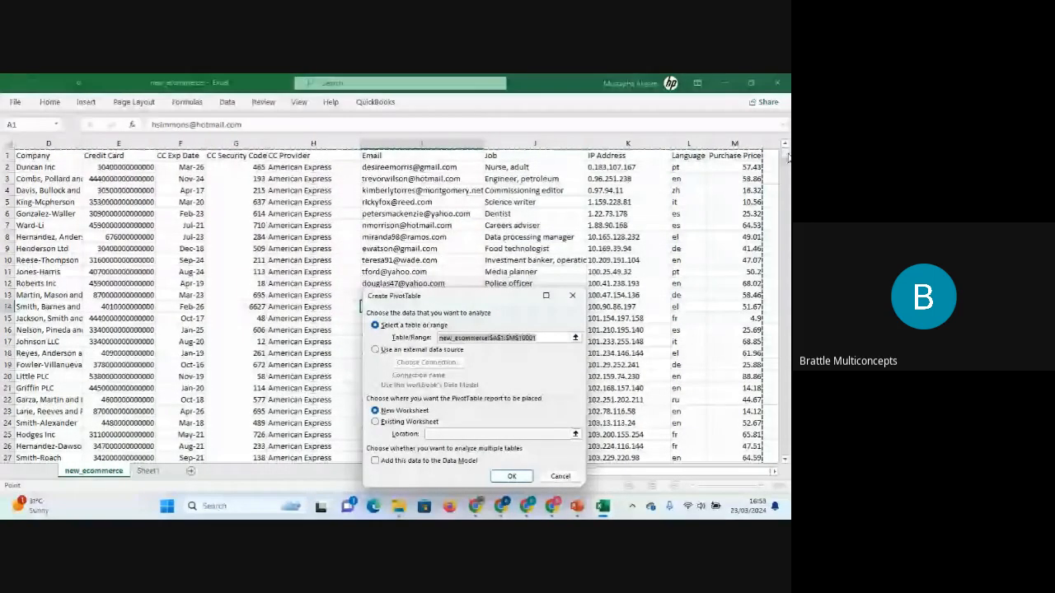
{"action": "left_click_drag", "start_coordinate": [787, 157], "coordinate": [786, 449]}
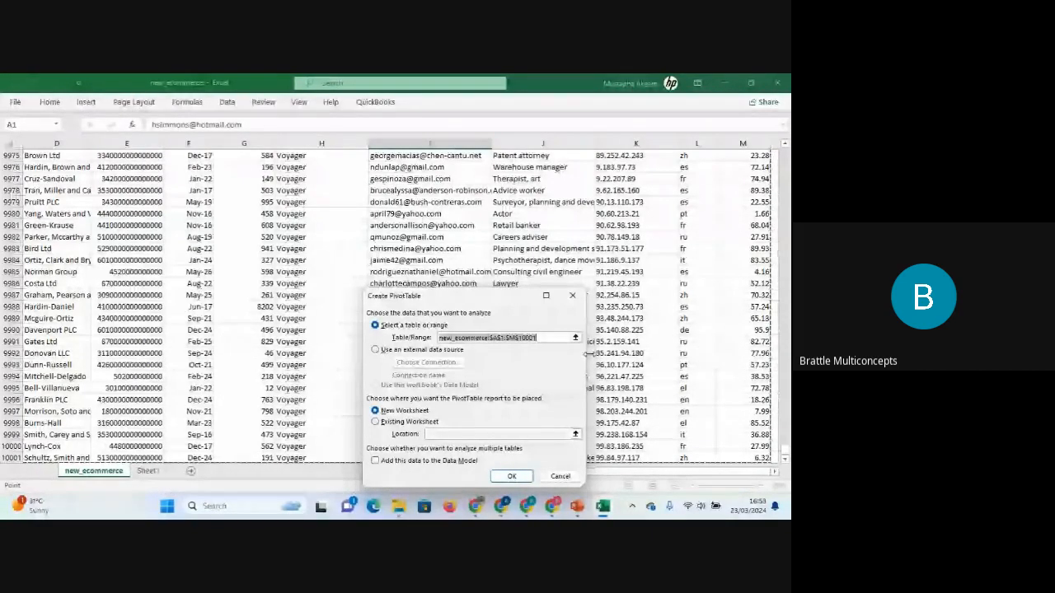
{"action": "left_click", "coordinate": [510, 479]}
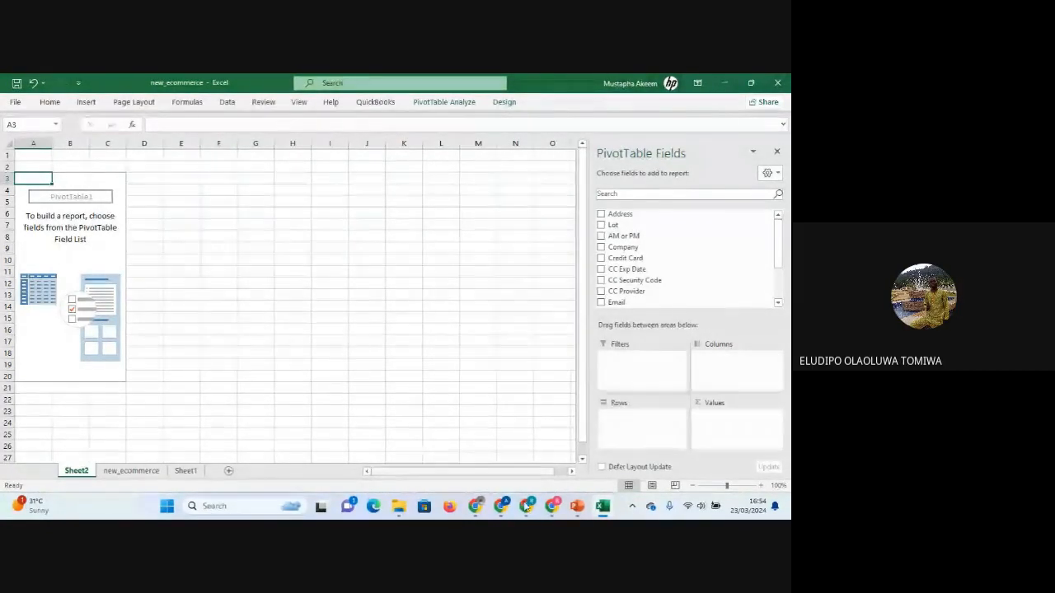
Switch to the Google Meet call and mute all participants.
{"action": "mouse_move", "coordinate": [526, 506]}
{"action": "left_click", "coordinate": [510, 469]}
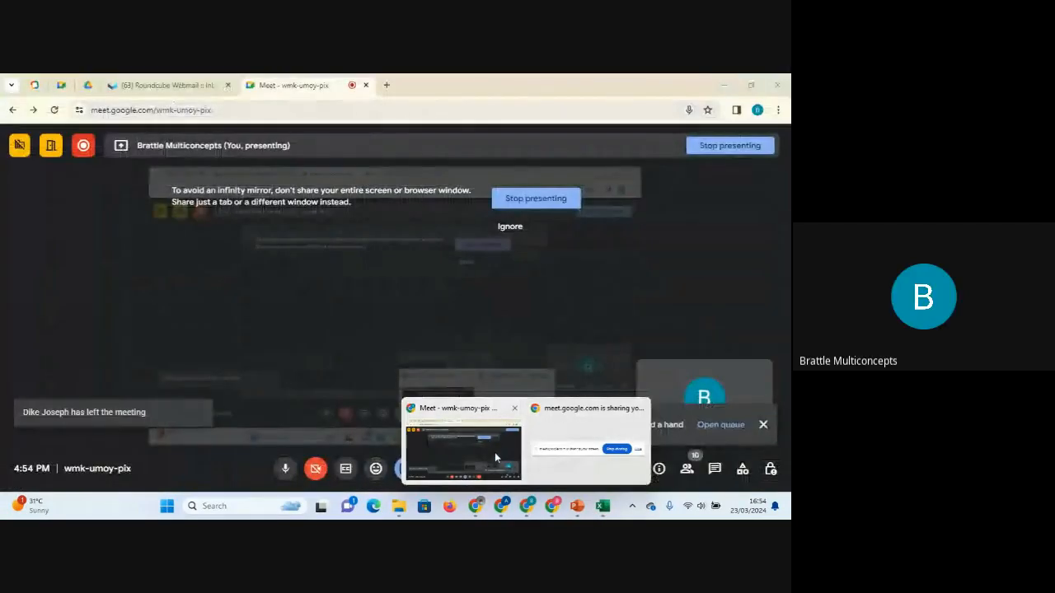
{"action": "left_click", "coordinate": [687, 469]}
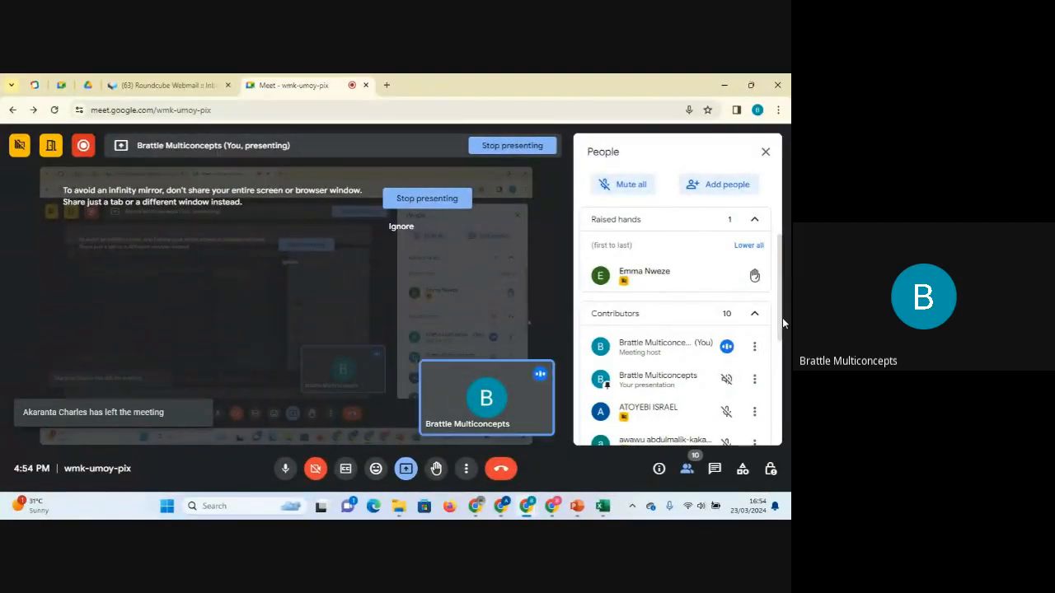
{"action": "left_click", "coordinate": [622, 191]}
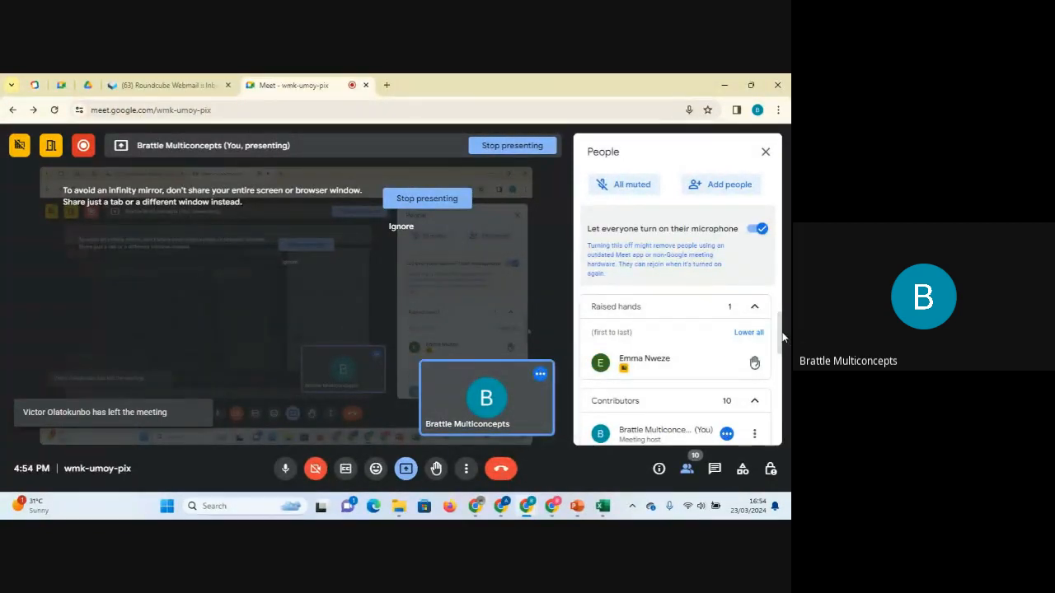
Lower all raised hands in the Google Meet call's People panel.
{"action": "mouse_move", "coordinate": [782, 333]}
{"action": "left_mouse_down"}
{"action": "mouse_move", "coordinate": [783, 366]}
{"action": "mouse_move", "coordinate": [782, 329]}
{"action": "left_mouse_up"}
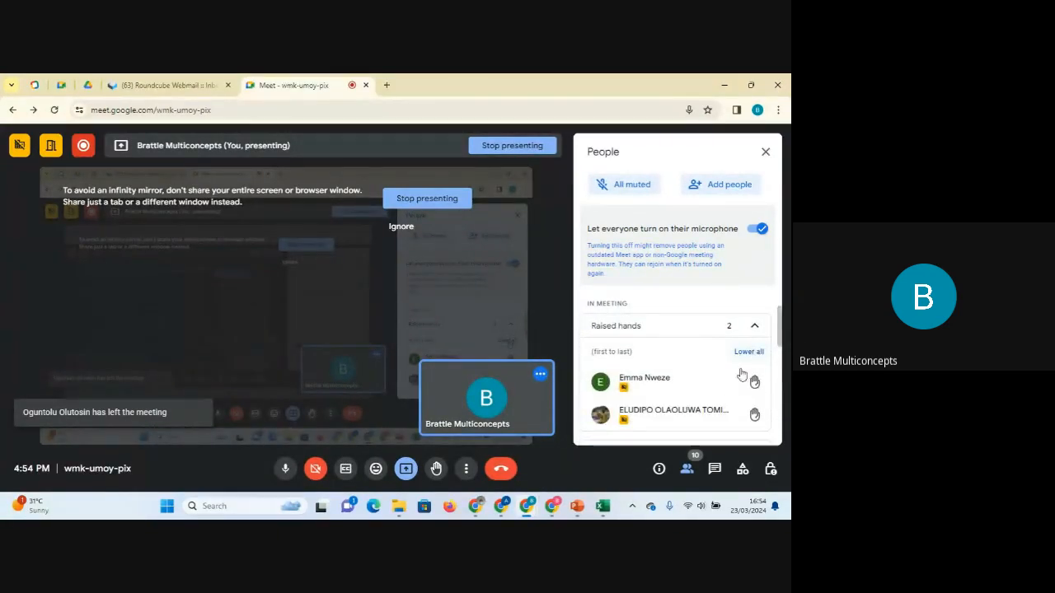
{"action": "left_click", "coordinate": [750, 352]}
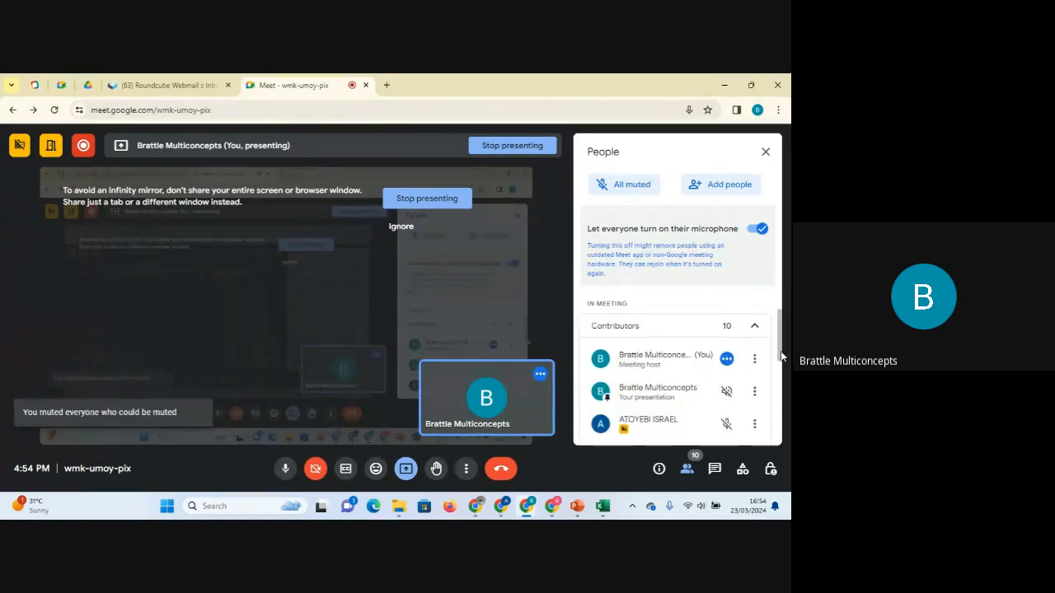
{"action": "scroll", "coordinate": [779, 340], "scroll_direction": "up", "scroll_amount": 2}
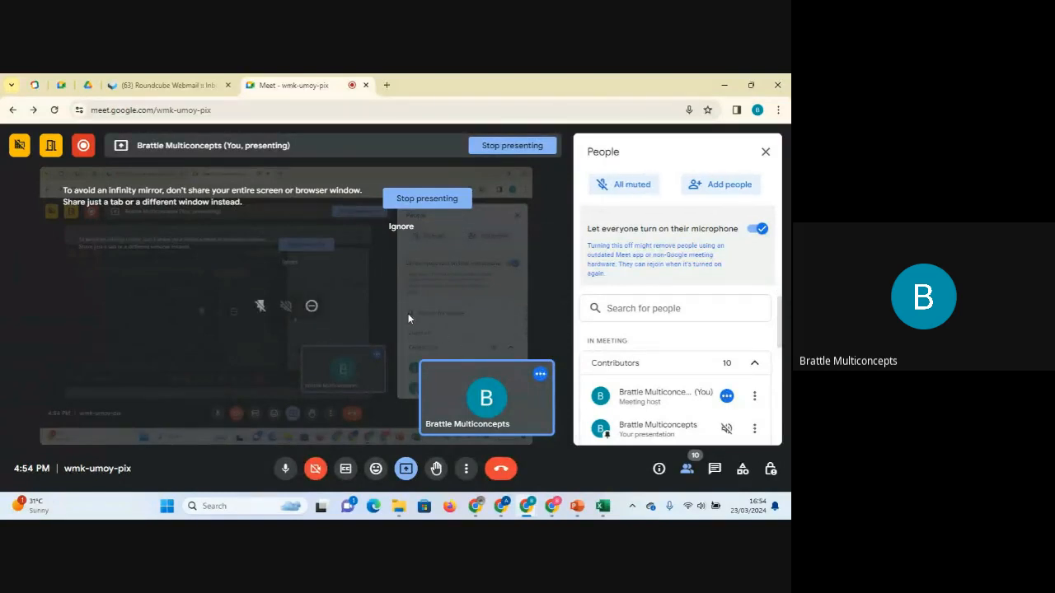
Return to Excel and format the Credit Card column on new_ecommerce as Number with 0 decimal places.
{"action": "left_click", "coordinate": [602, 506]}
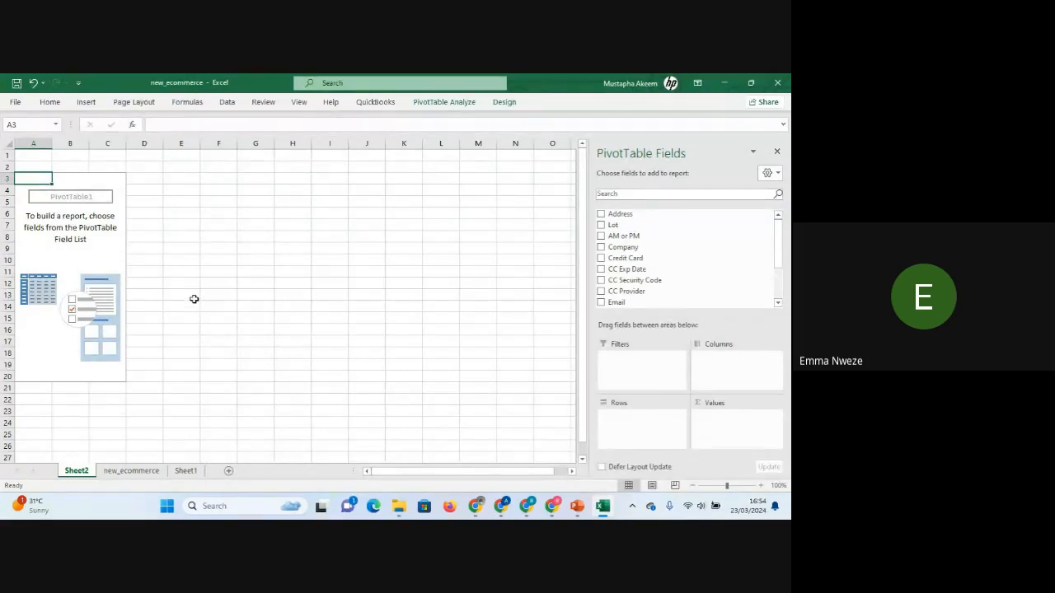
{"action": "left_click", "coordinate": [131, 470]}
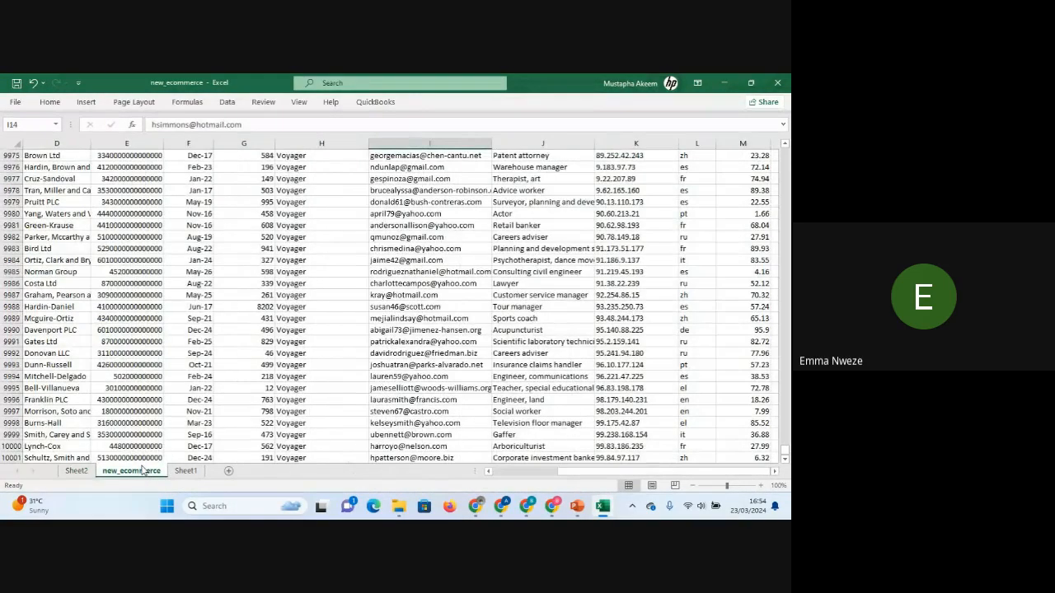
{"action": "left_click", "coordinate": [153, 318]}
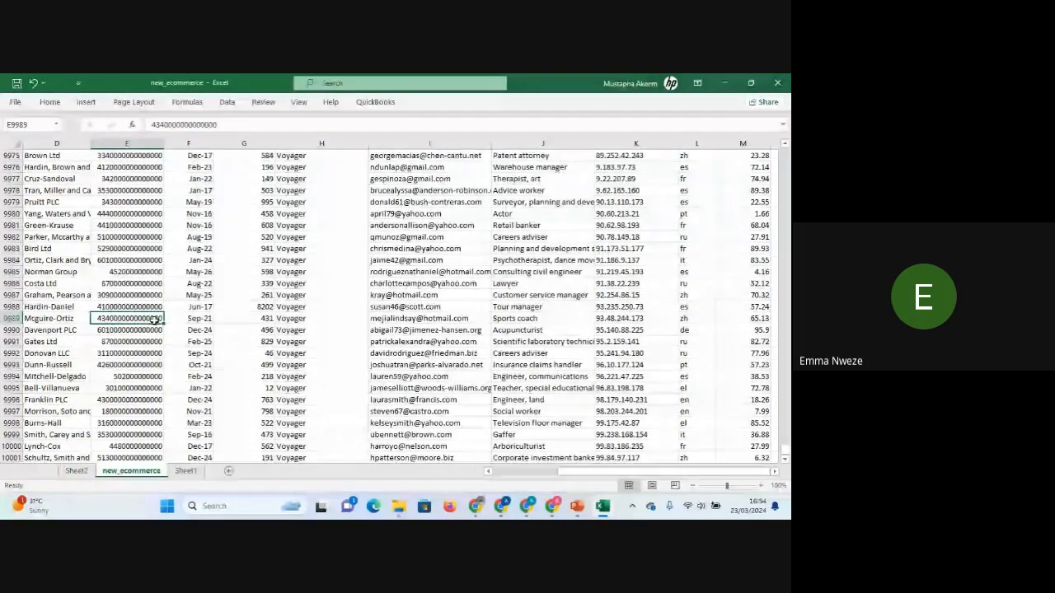
{"action": "left_click", "coordinate": [137, 143]}
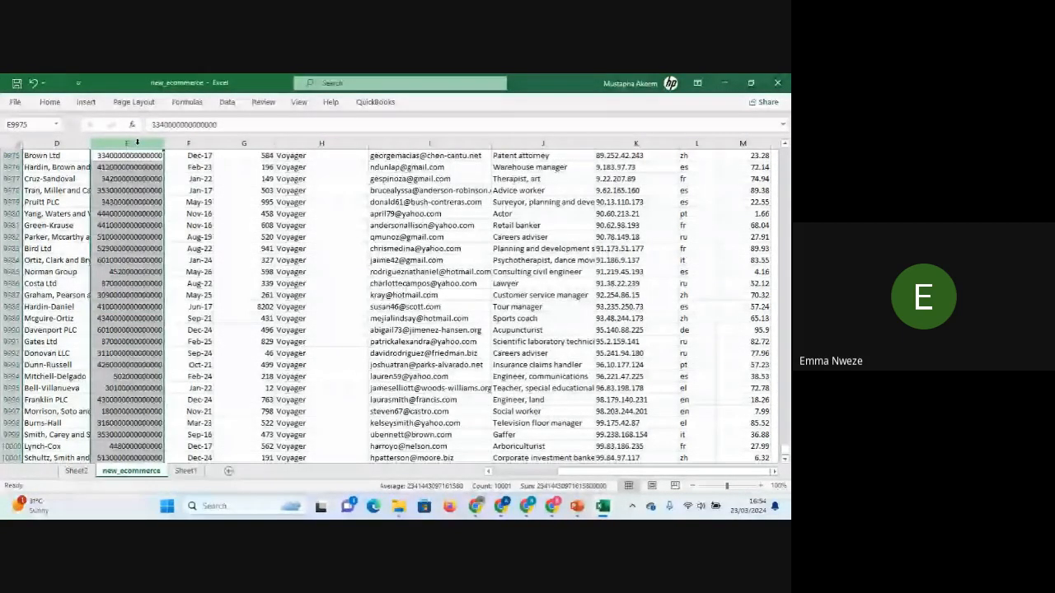
{"action": "key", "text": "ctrl+1"}
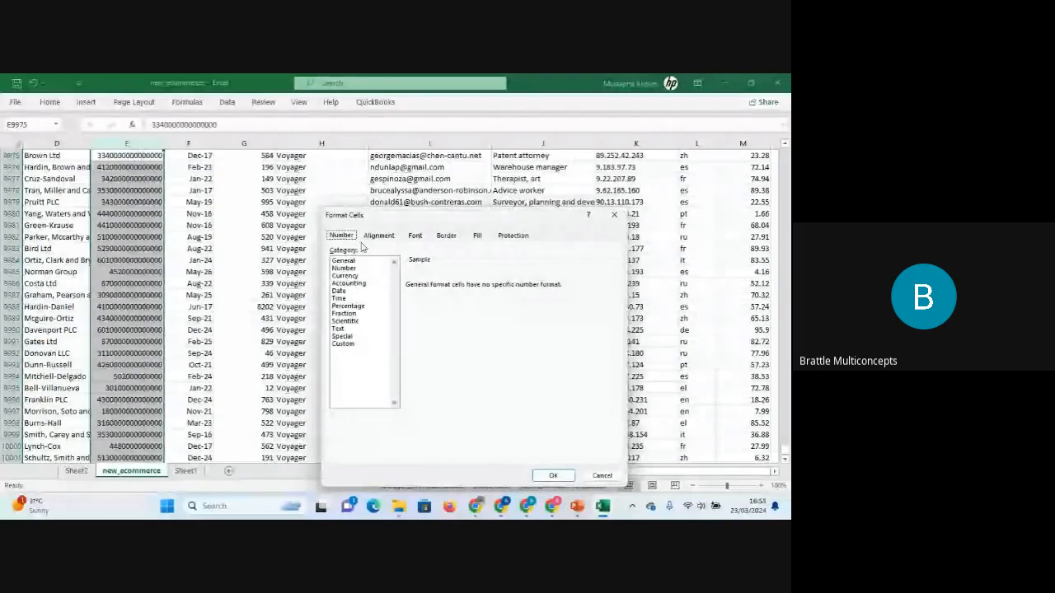
{"action": "left_click", "coordinate": [356, 268]}
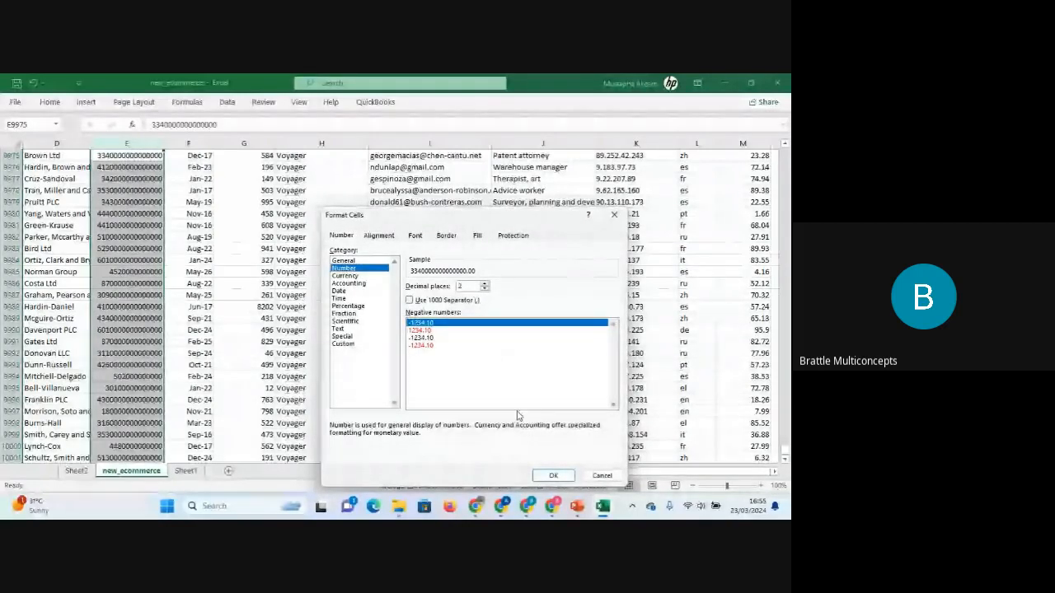
{"action": "left_click", "coordinate": [552, 475]}
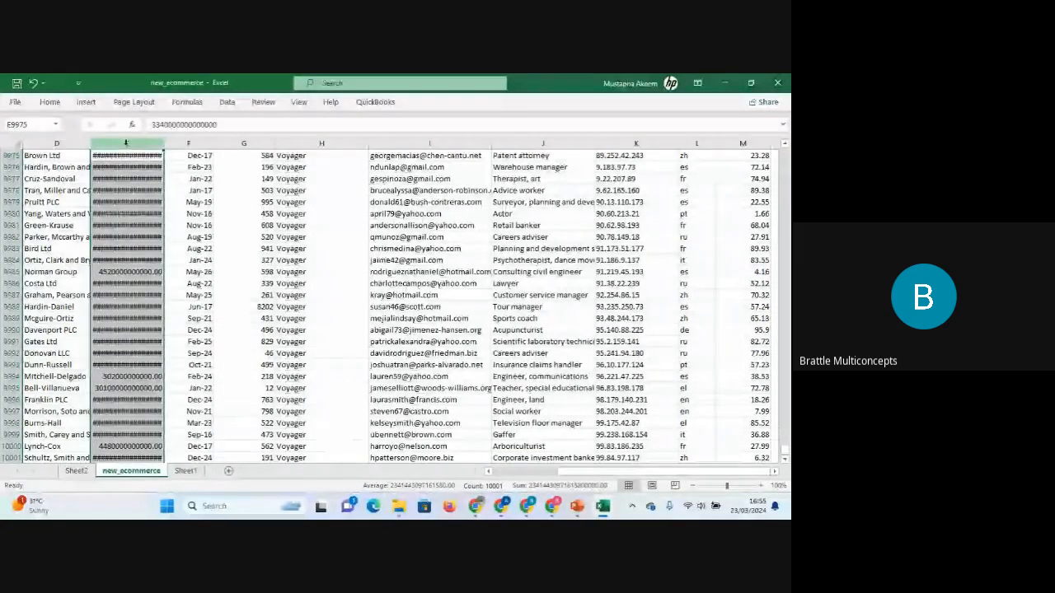
{"action": "key", "text": "ctrl+1"}
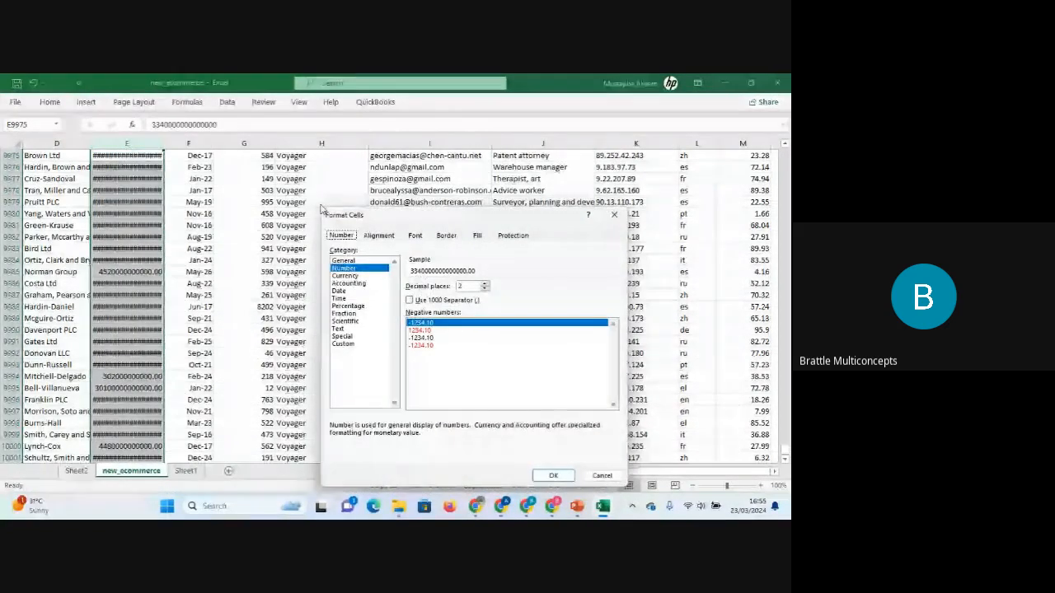
{"action": "left_click", "coordinate": [485, 289]}
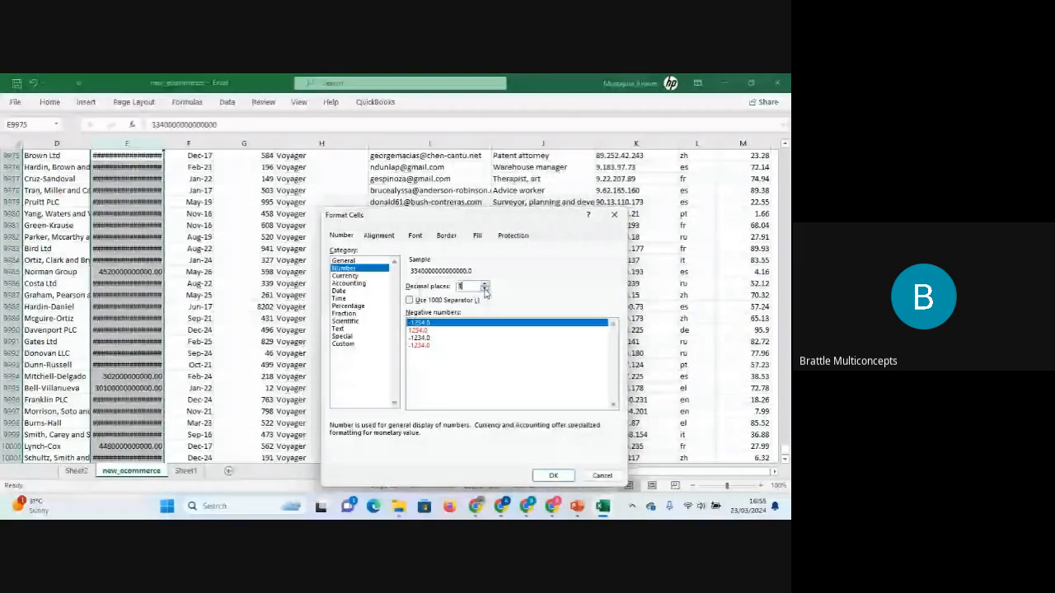
{"action": "left_click", "coordinate": [553, 477]}
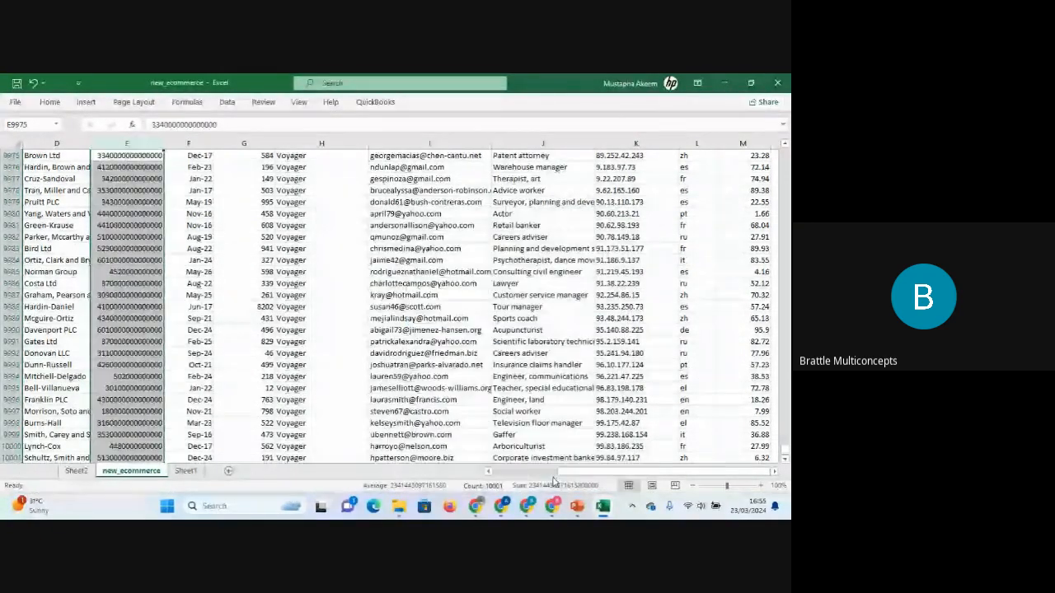
Inspect individual credit card values in column E.
{"action": "left_click", "coordinate": [132, 260]}
{"action": "left_click", "coordinate": [131, 202]}
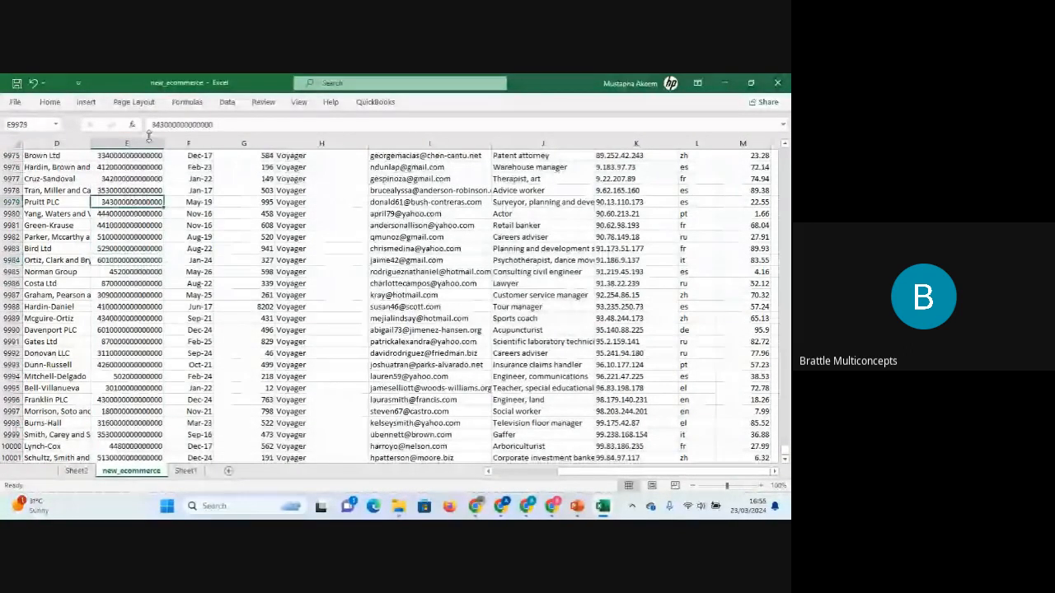
{"action": "left_click", "coordinate": [161, 127]}
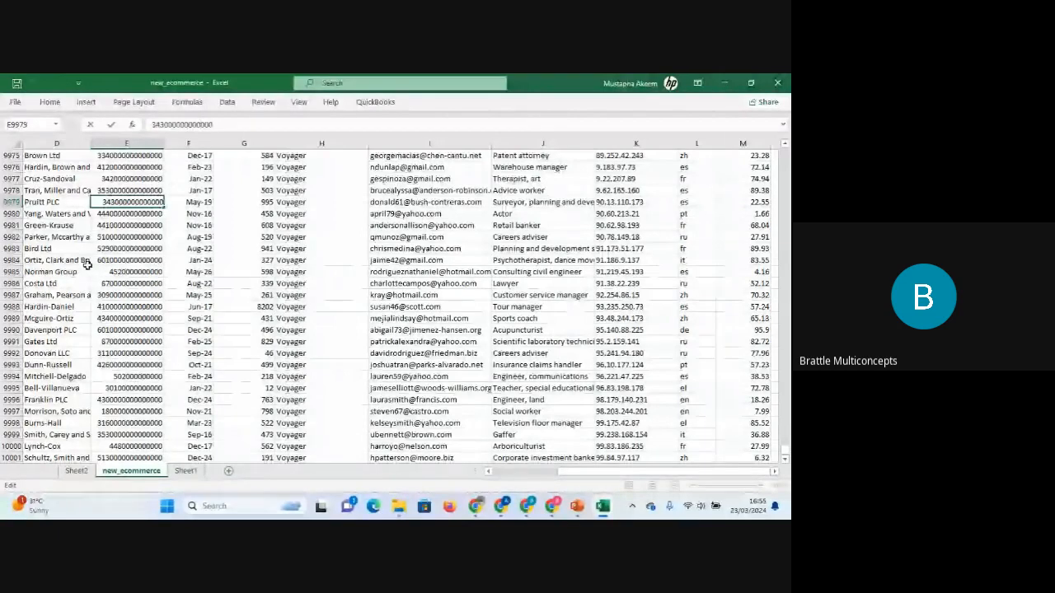
{"action": "left_click", "coordinate": [154, 288]}
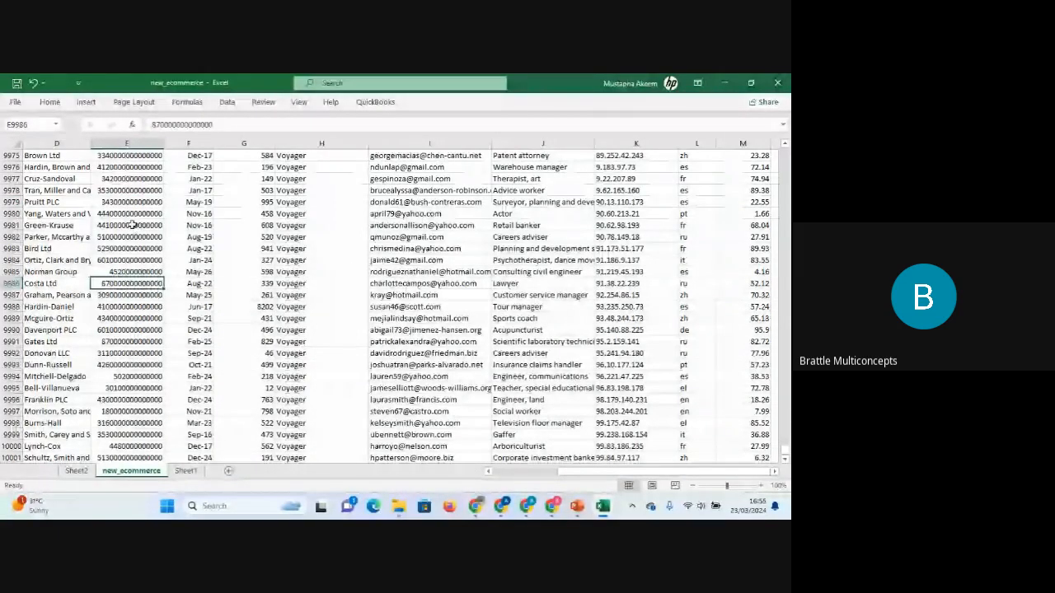
{"action": "left_click", "coordinate": [132, 225]}
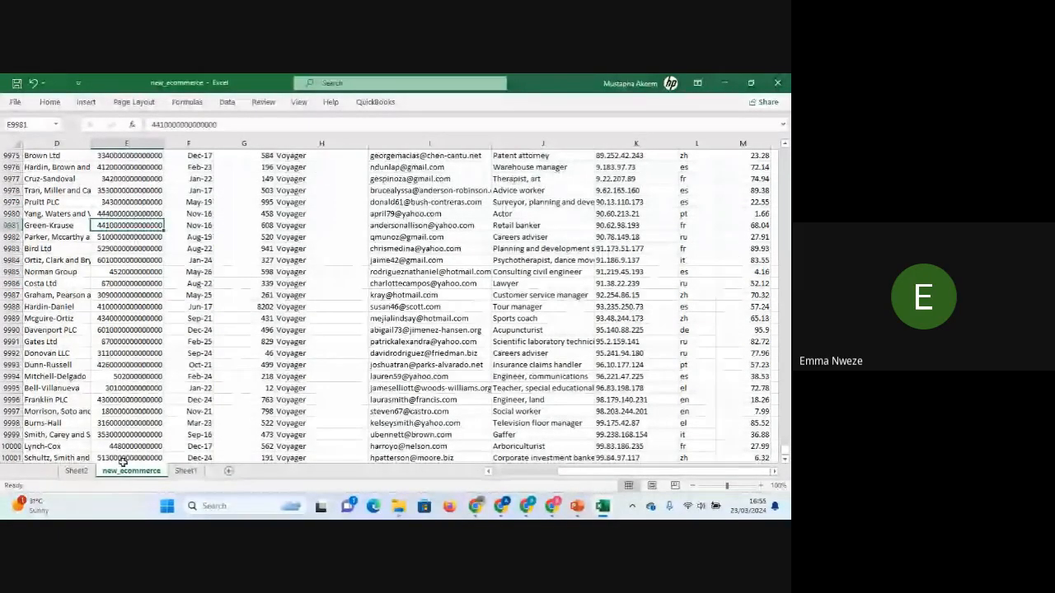
Delete the Sheet2 worksheet holding the empty PivotTable.
{"action": "left_click", "coordinate": [77, 472]}
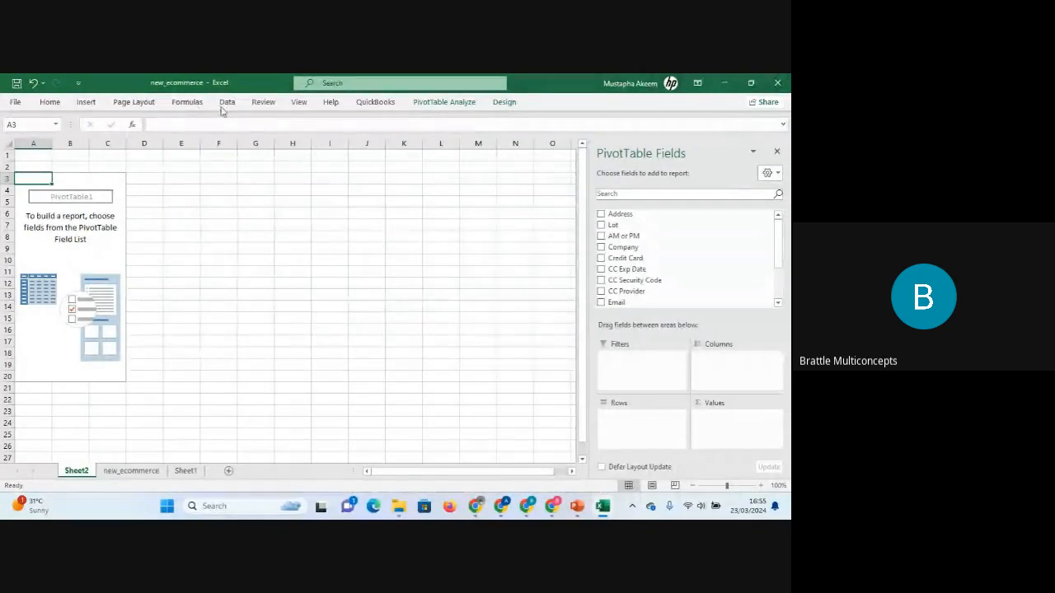
{"action": "left_click", "coordinate": [142, 471]}
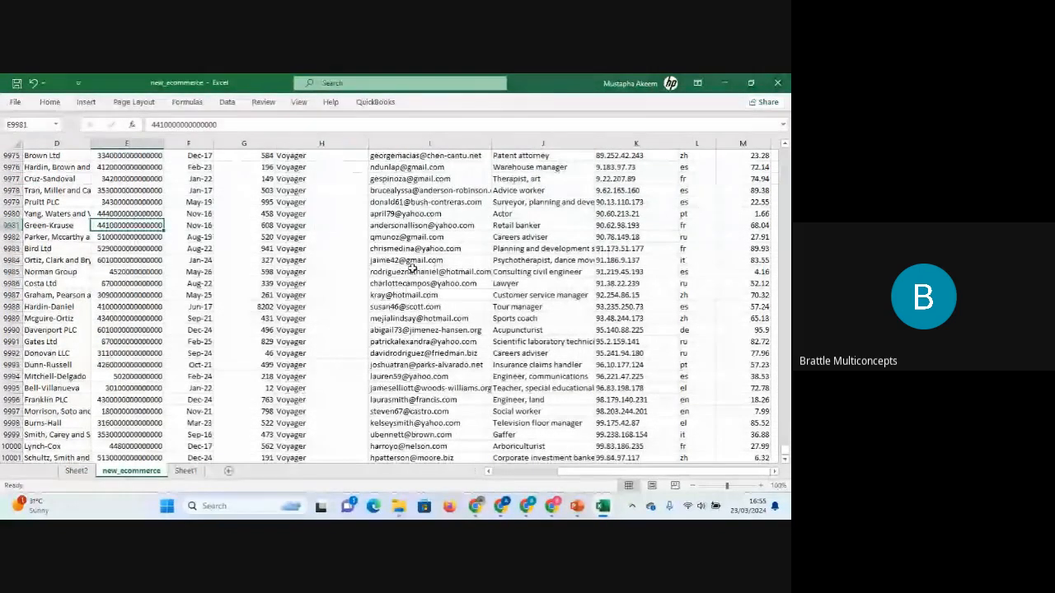
{"action": "right_click", "coordinate": [76, 471]}
{"action": "left_click", "coordinate": [117, 328]}
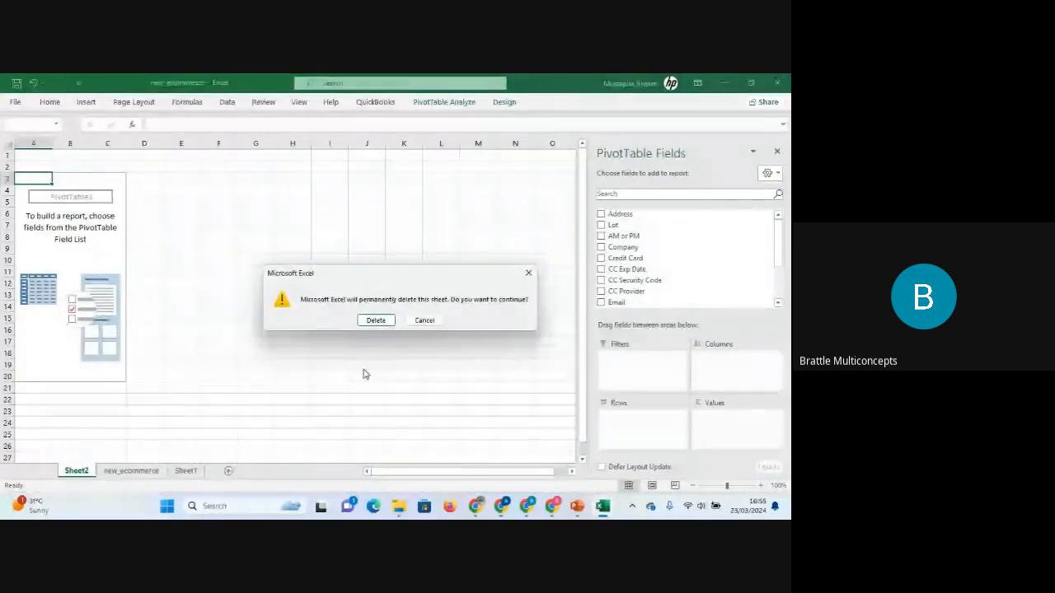
{"action": "left_click", "coordinate": [380, 319]}
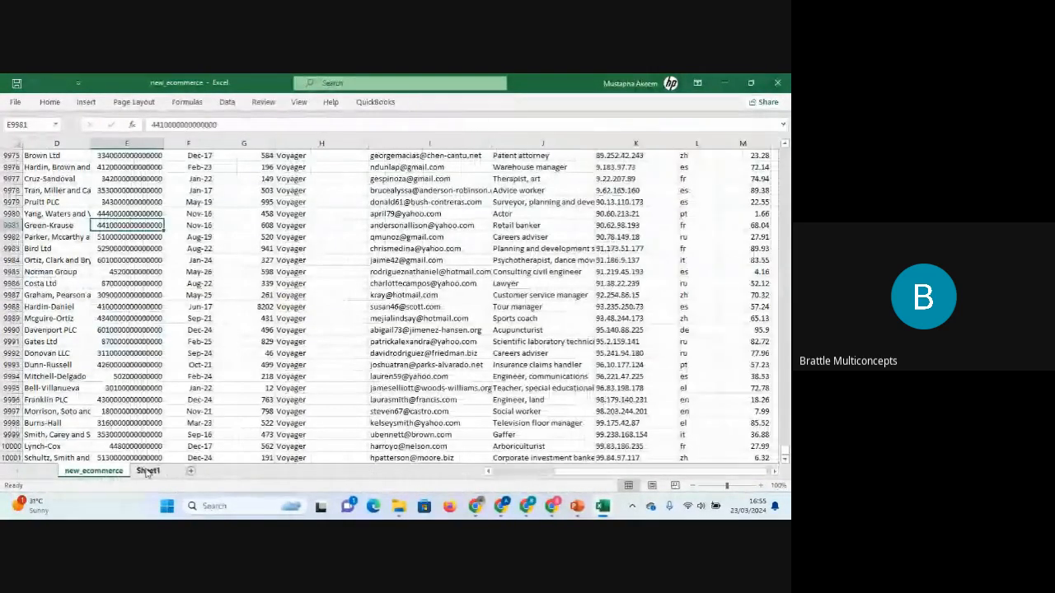
Insert a PivotTable from range A1:M10001 on a new worksheet.
{"action": "left_click", "coordinate": [396, 294]}
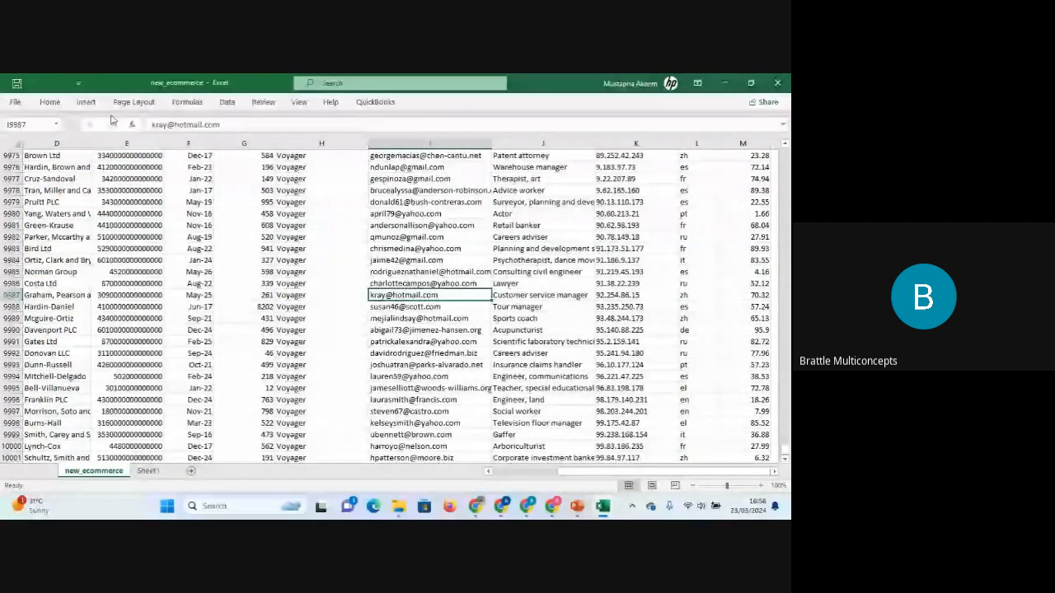
{"action": "left_click", "coordinate": [85, 101]}
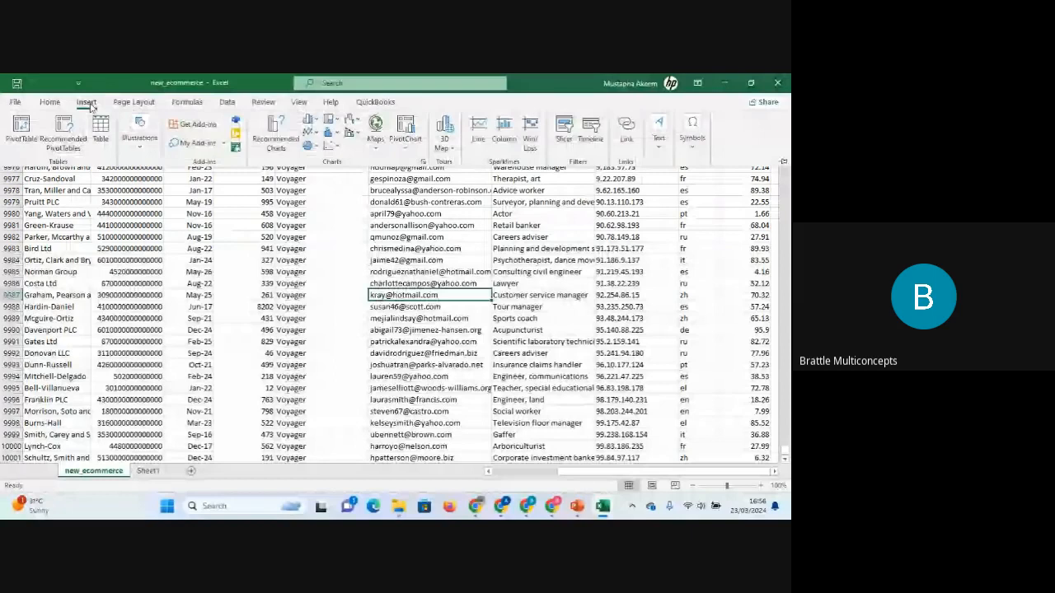
{"action": "left_click", "coordinate": [22, 130]}
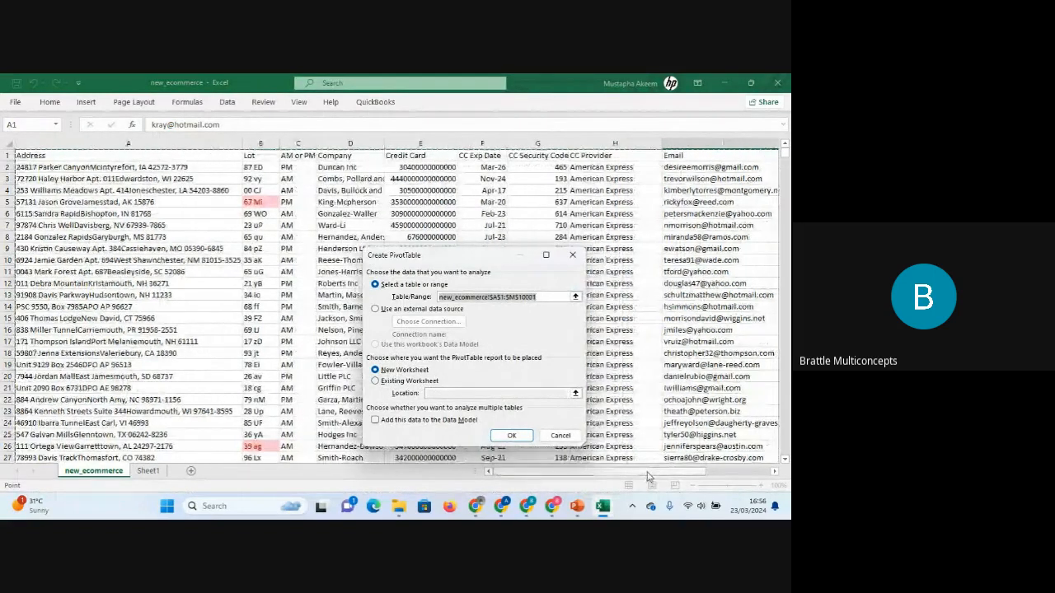
{"action": "left_click", "coordinate": [427, 382]}
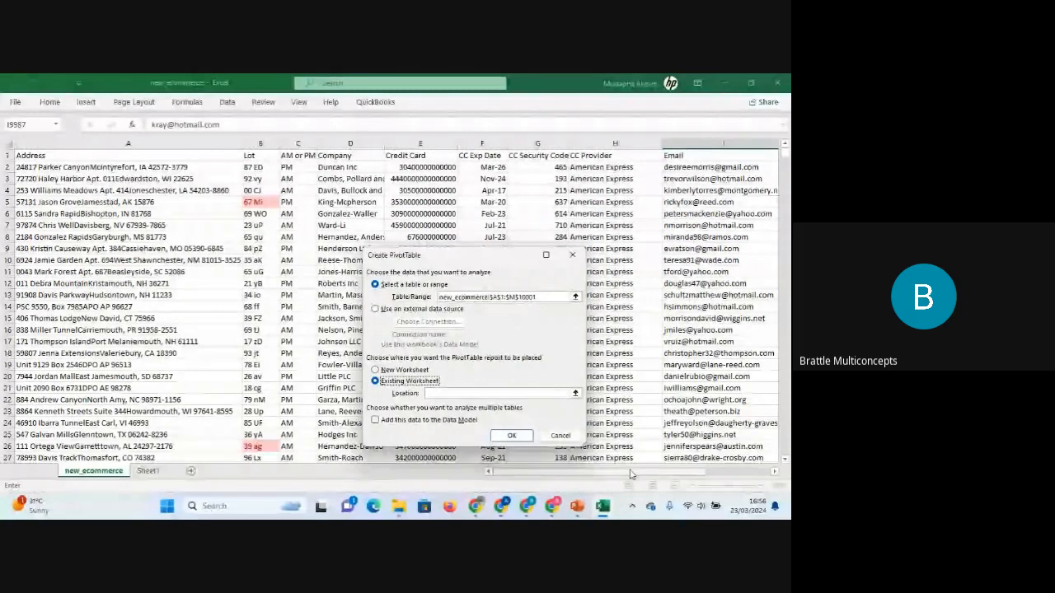
{"action": "left_click_drag", "start_coordinate": [630, 473], "coordinate": [776, 475]}
{"action": "left_click", "coordinate": [566, 213]}
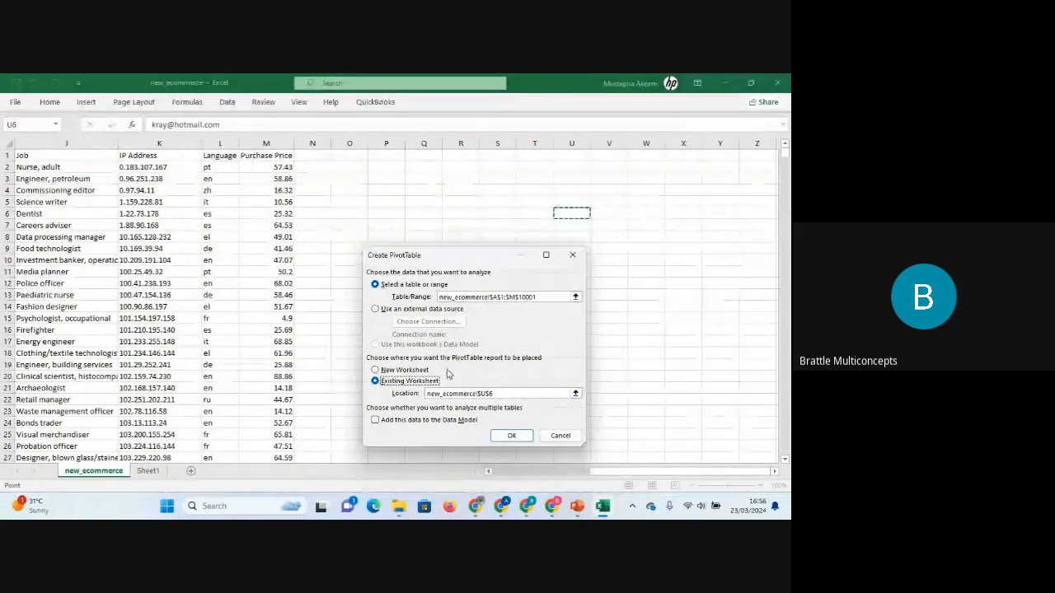
{"action": "left_click", "coordinate": [418, 371]}
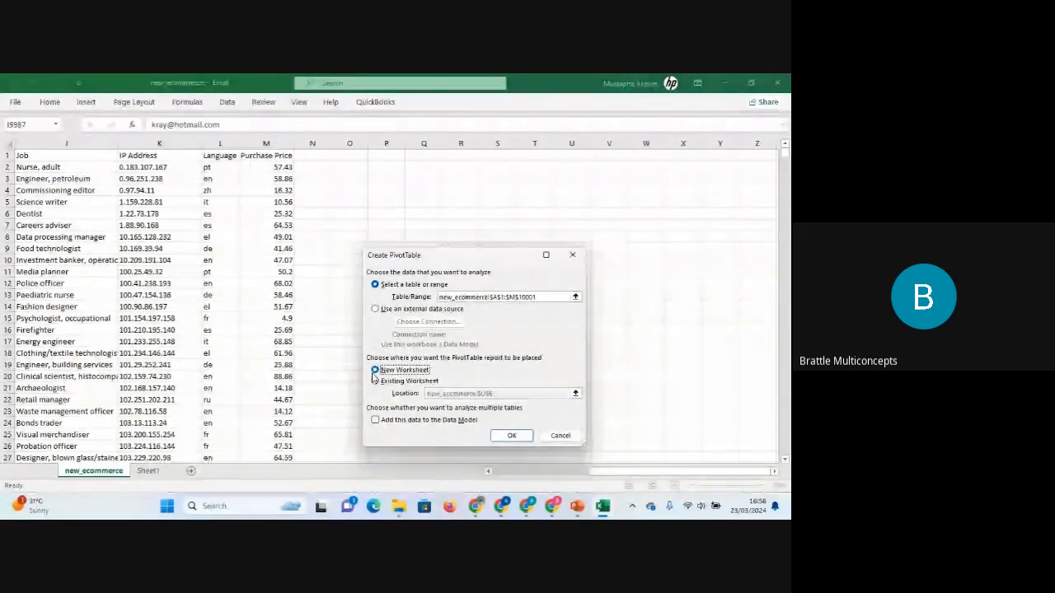
{"action": "left_click", "coordinate": [511, 437]}
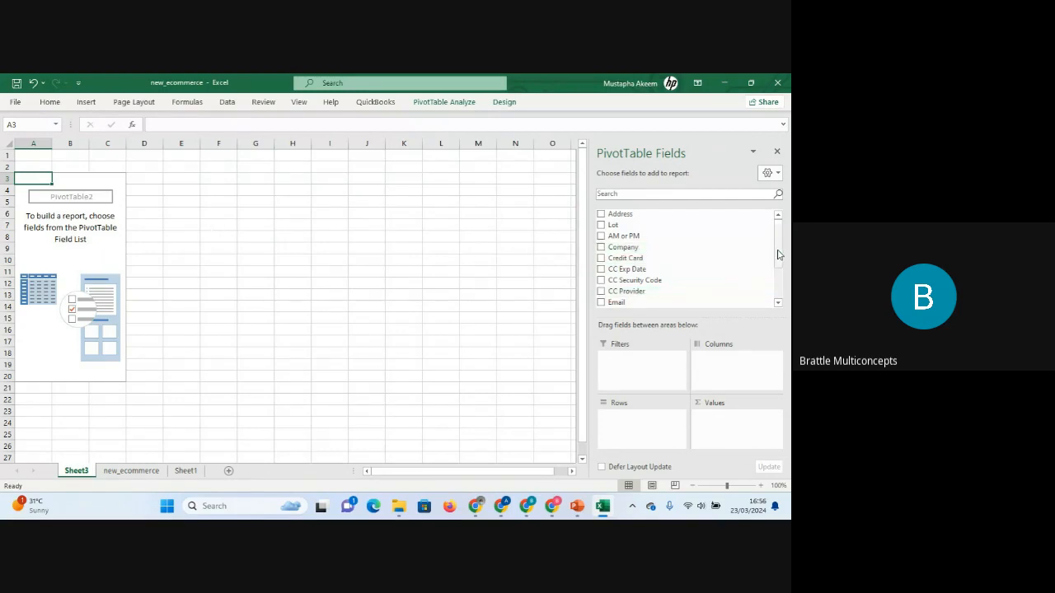
Add the Purchase Price field to the PivotTable's Values area.
{"action": "left_click_drag", "start_coordinate": [778, 251], "coordinate": [782, 286]}
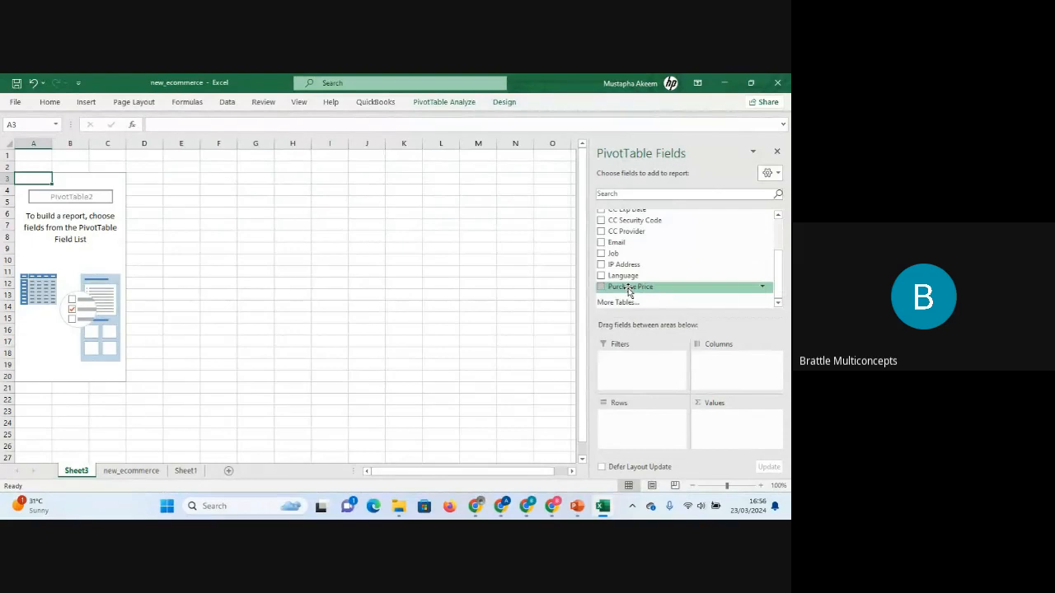
{"action": "left_click_drag", "start_coordinate": [629, 290], "coordinate": [723, 428]}
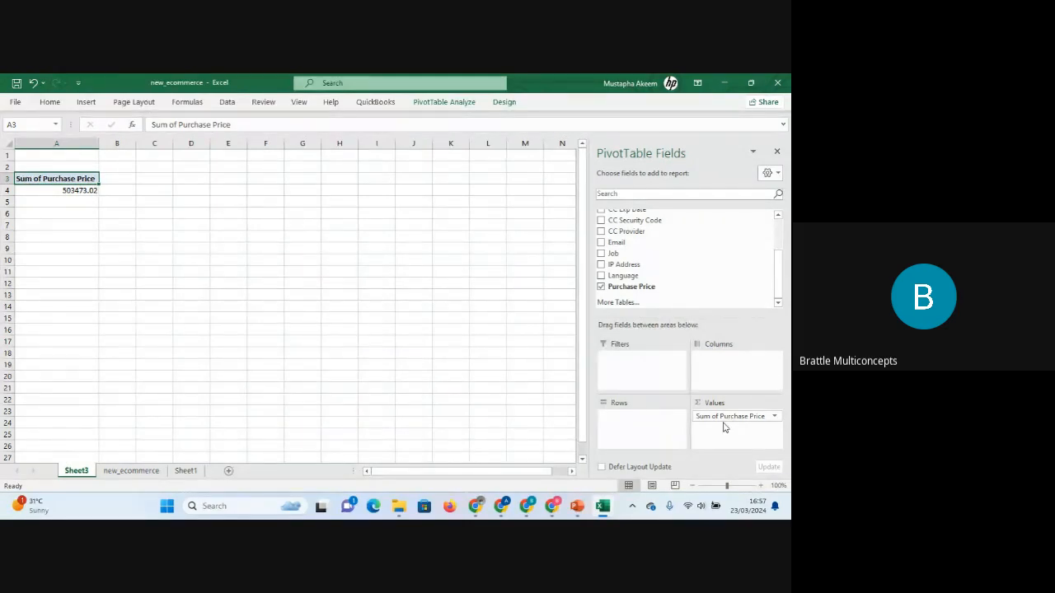
{"action": "key", "text": "ctrl+z"}
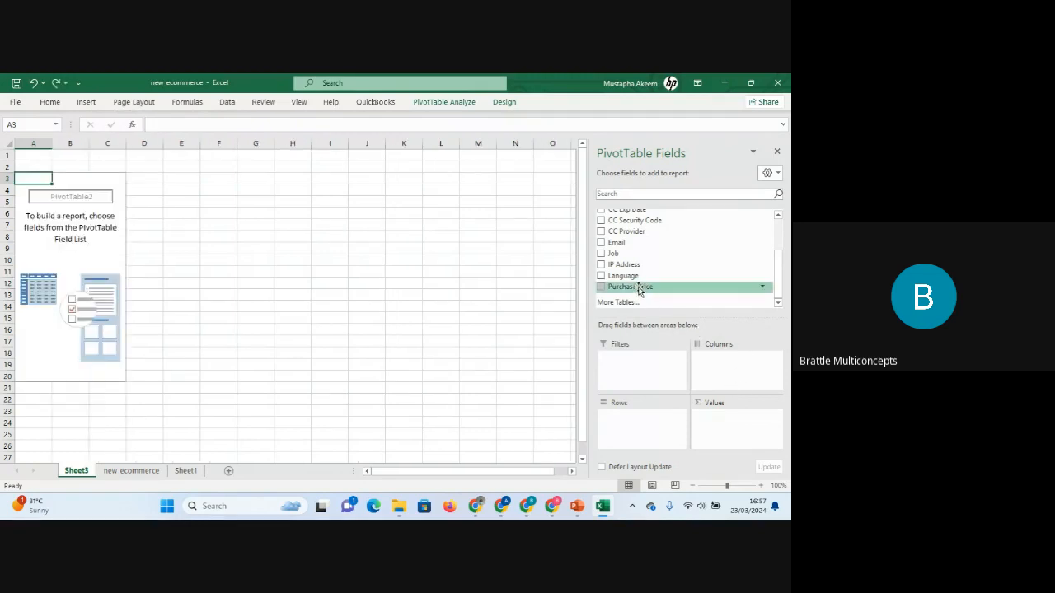
{"action": "left_click_drag", "start_coordinate": [638, 288], "coordinate": [727, 427]}
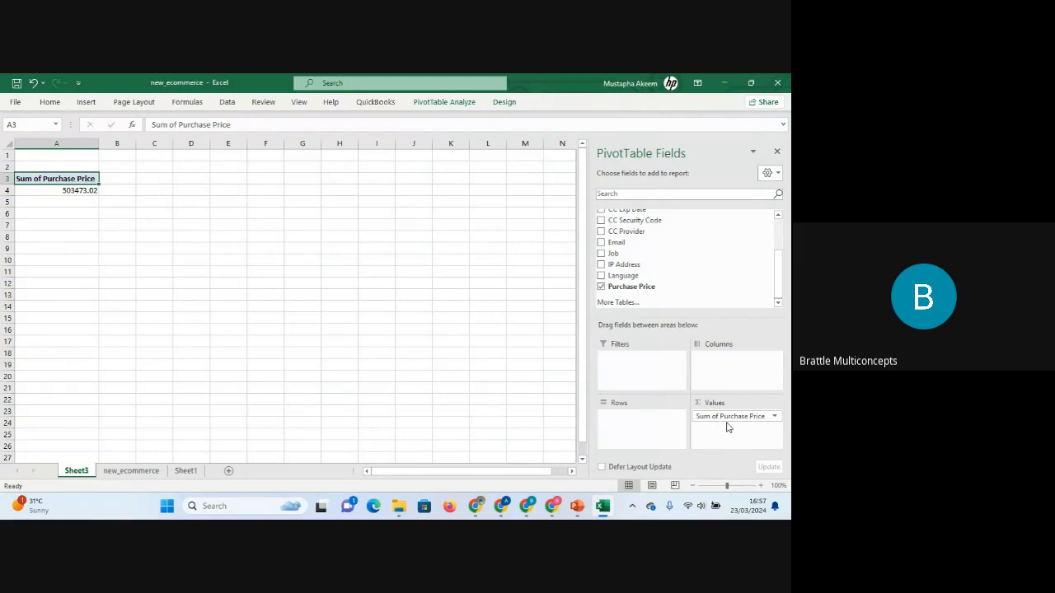
Switch to the Google Meet call and close the People panel.
{"action": "mouse_move", "coordinate": [528, 508]}
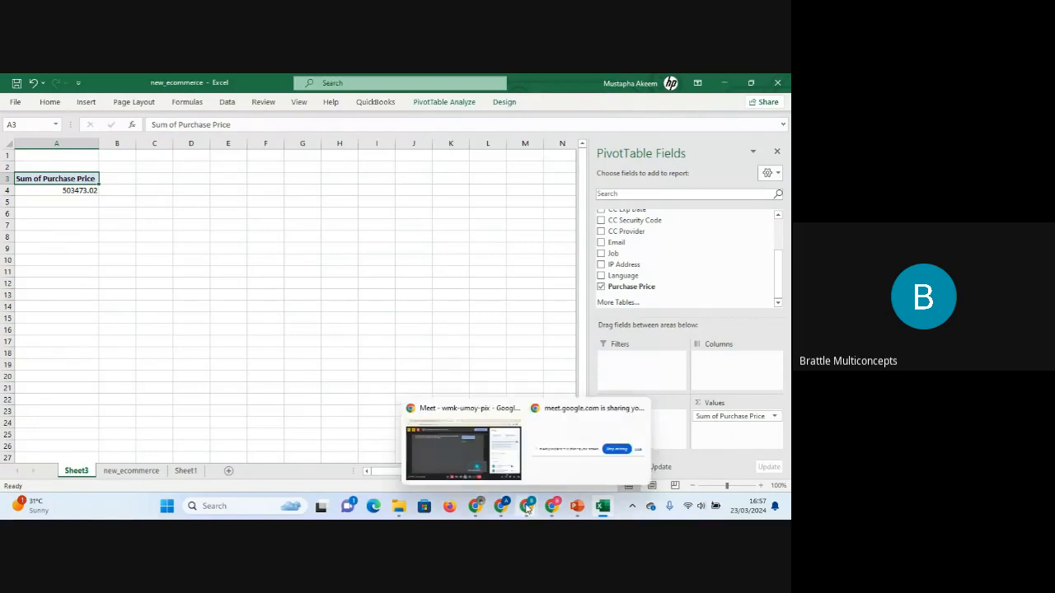
{"action": "left_click", "coordinate": [483, 454]}
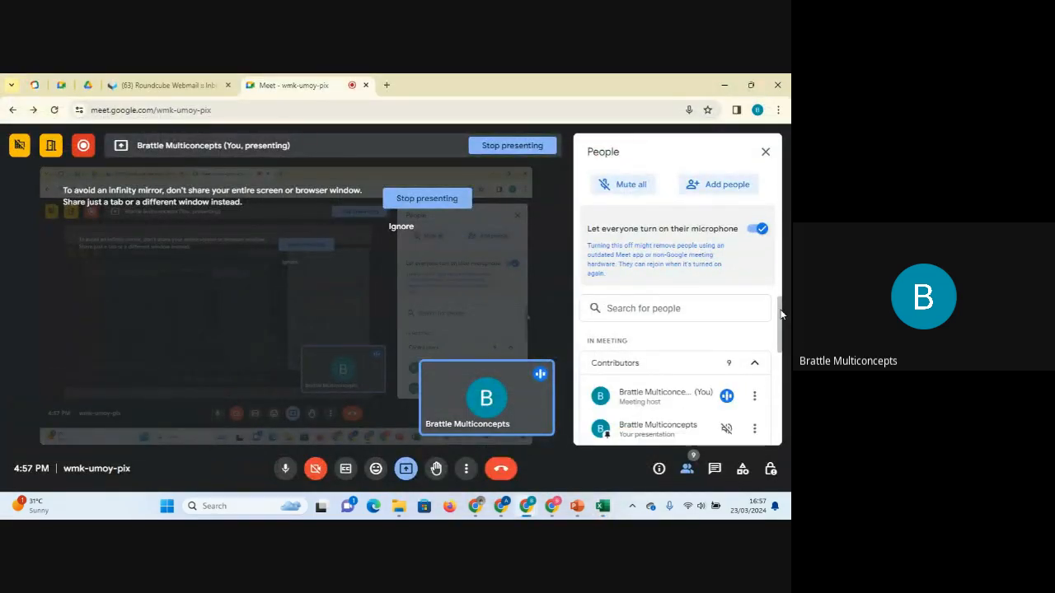
{"action": "left_click", "coordinate": [767, 153]}
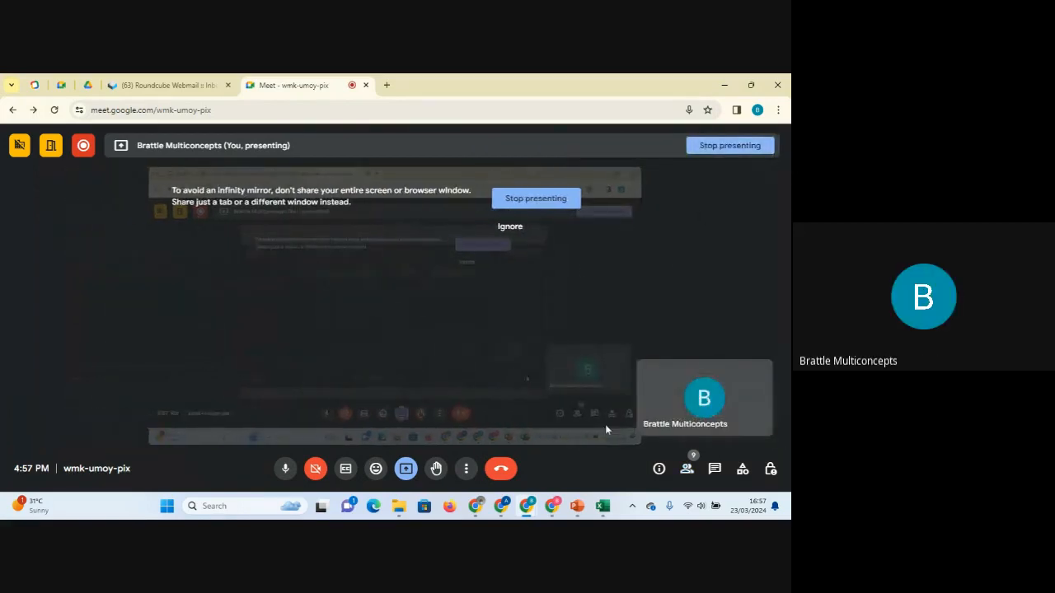
Switch back to the Excel workbook and dismiss the screen-sharing notification.
{"action": "left_click", "coordinate": [603, 506]}
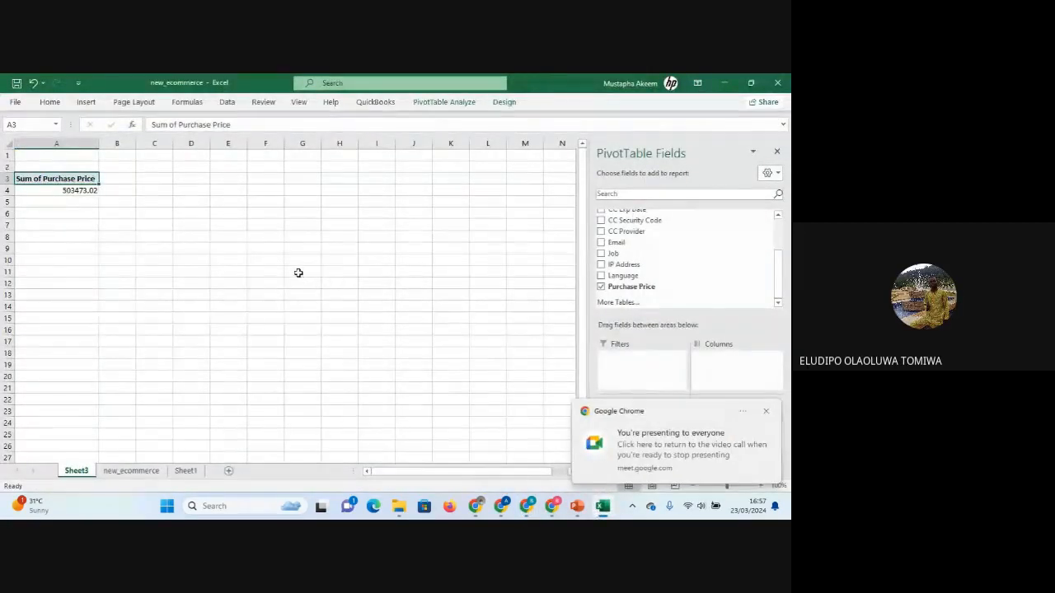
{"action": "left_click", "coordinate": [765, 412]}
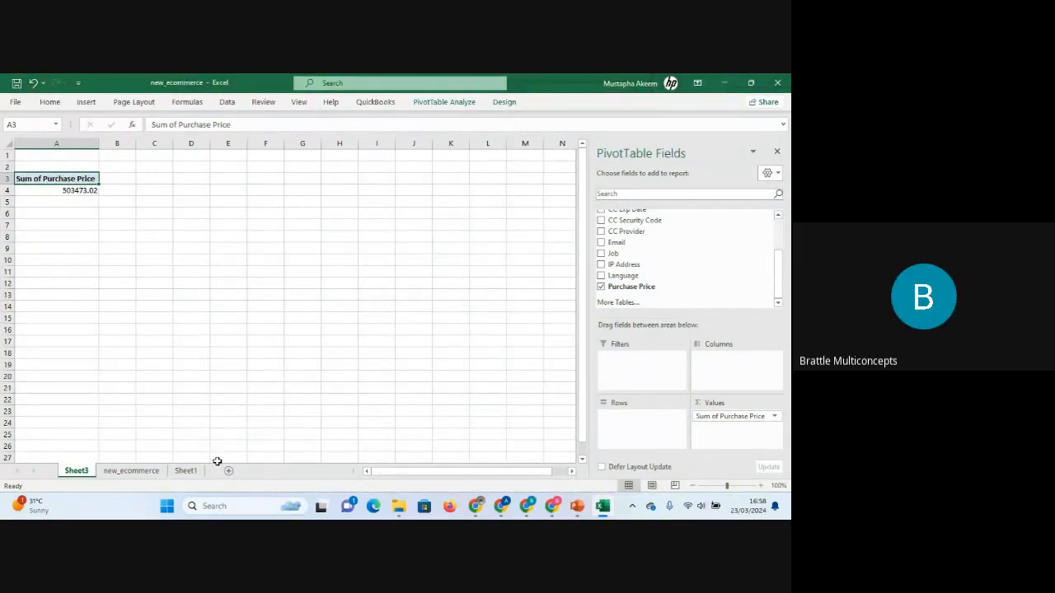
Browse the new_ecommerce data sheet, checking the columns from Address through Purchase Price.
{"action": "left_click", "coordinate": [137, 473]}
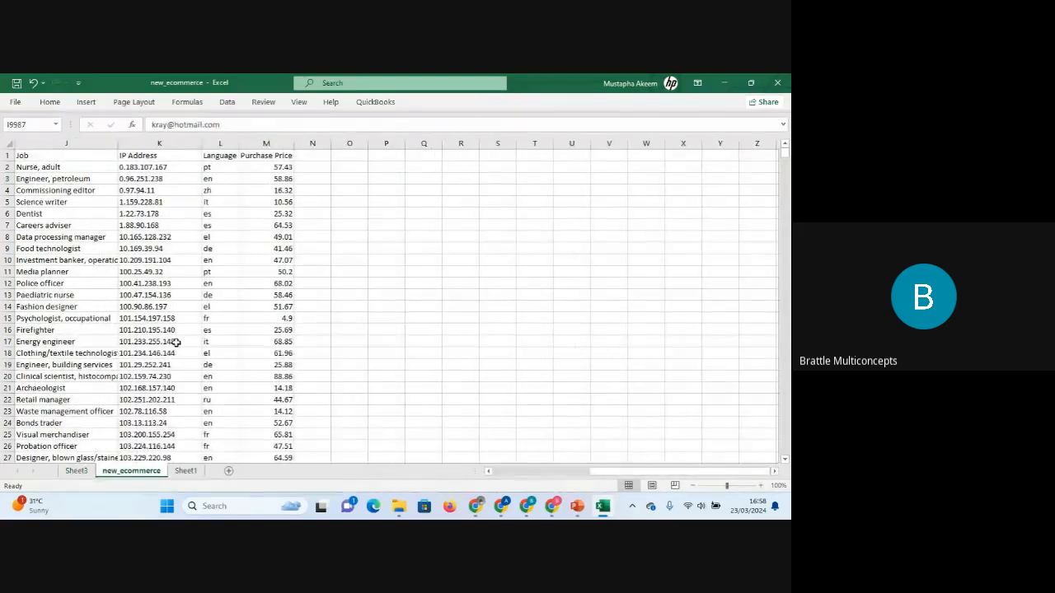
{"action": "left_click", "coordinate": [169, 341]}
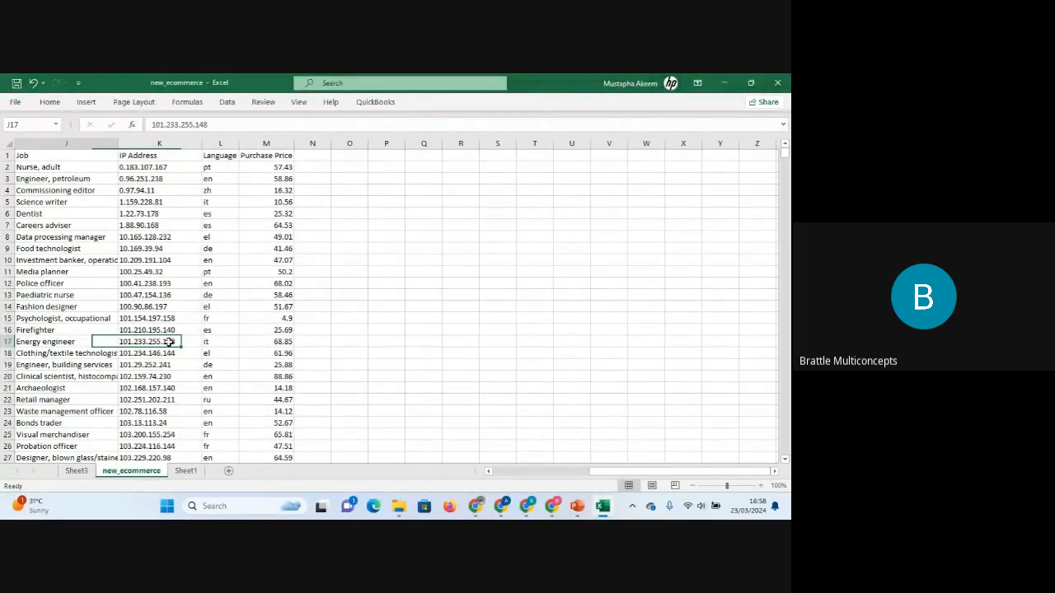
{"action": "key", "text": "Home"}
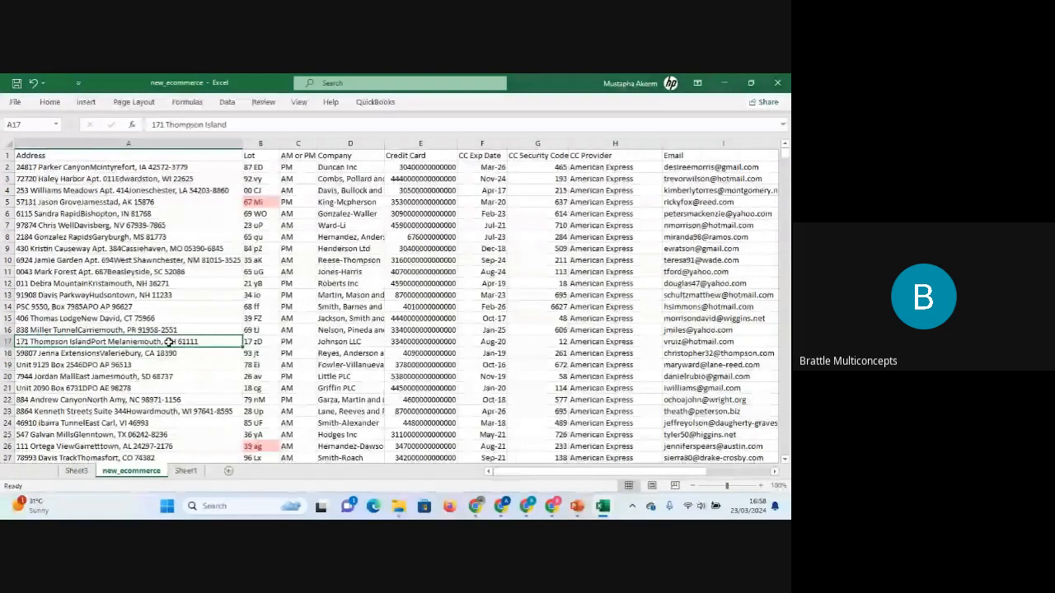
{"action": "left_click", "coordinate": [538, 142]}
{"action": "left_click", "coordinate": [593, 143]}
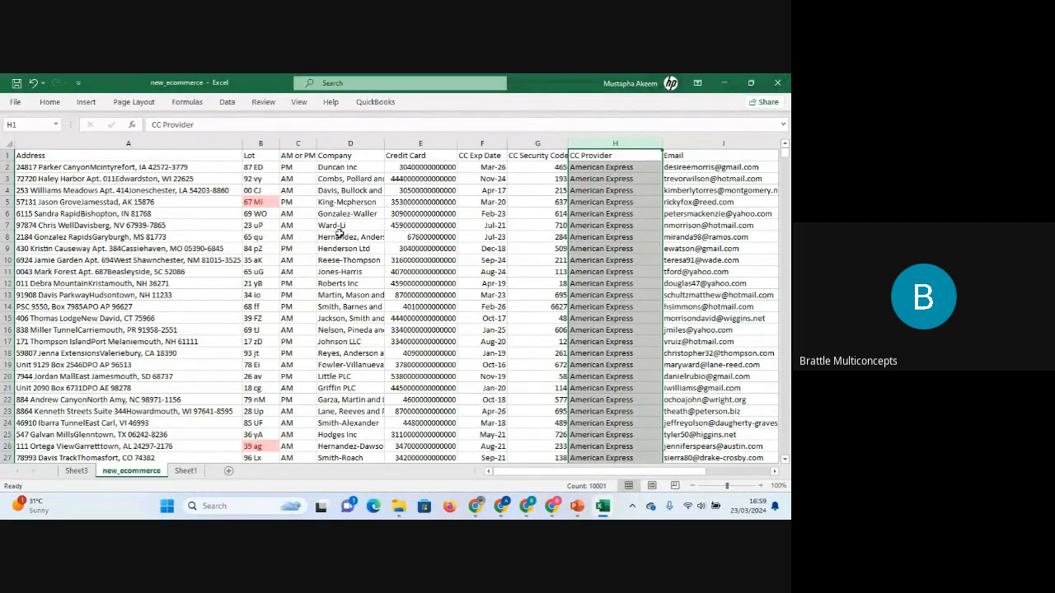
{"action": "left_click", "coordinate": [347, 244]}
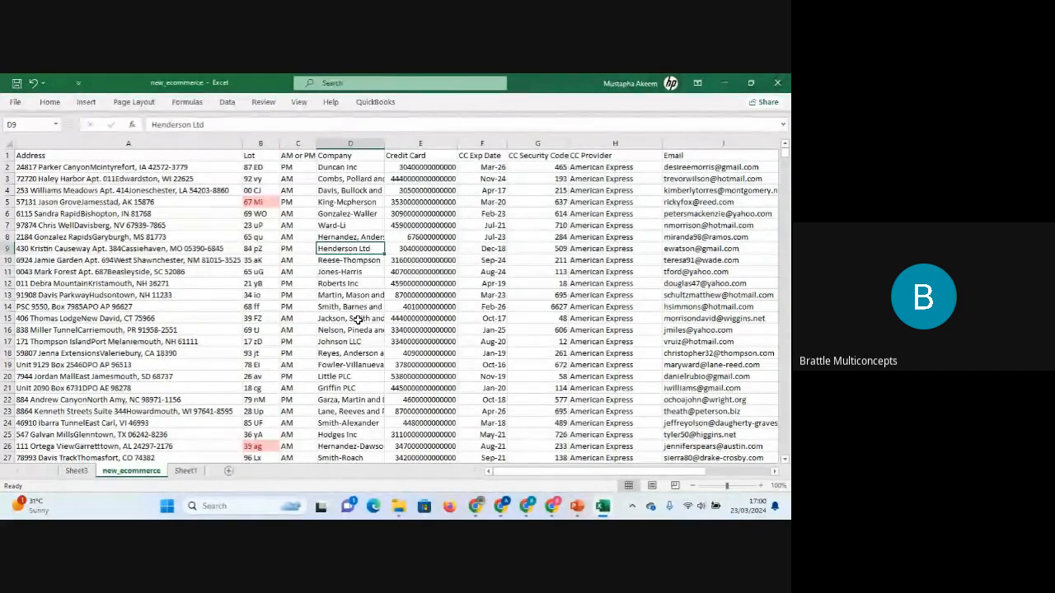
Format the PivotTable's Purchase Price sum as Number with 2 decimal places and a thousands separator.
{"action": "left_click", "coordinate": [79, 472]}
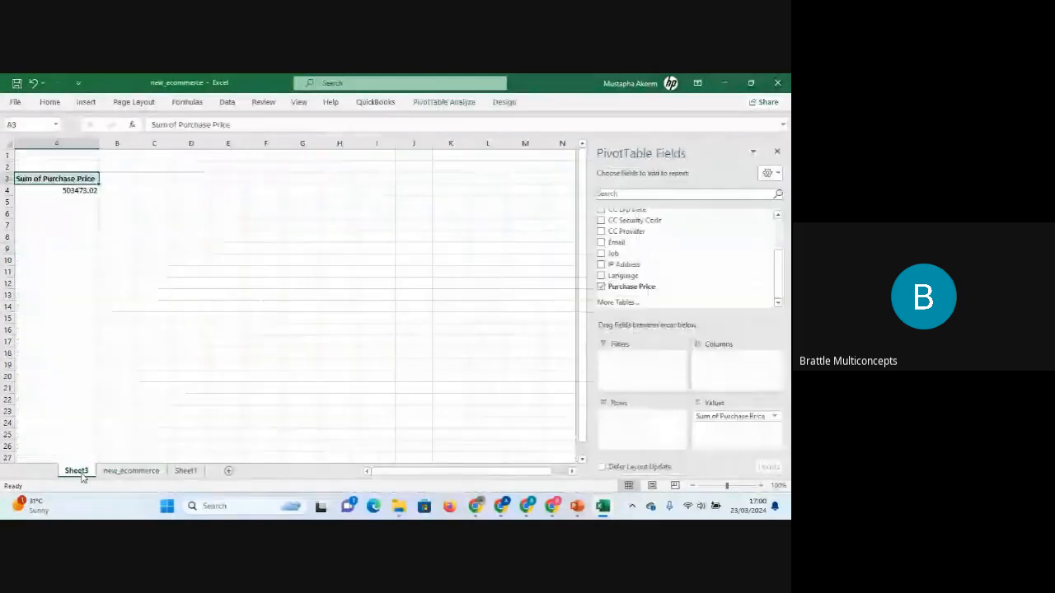
{"action": "left_click", "coordinate": [69, 192]}
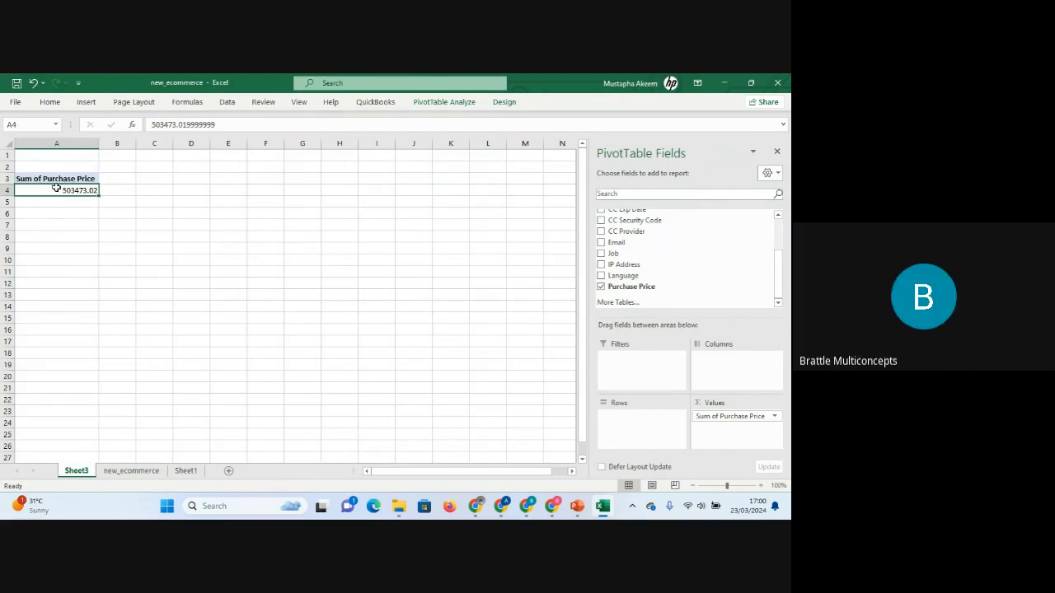
{"action": "mouse_move", "coordinate": [67, 191]}
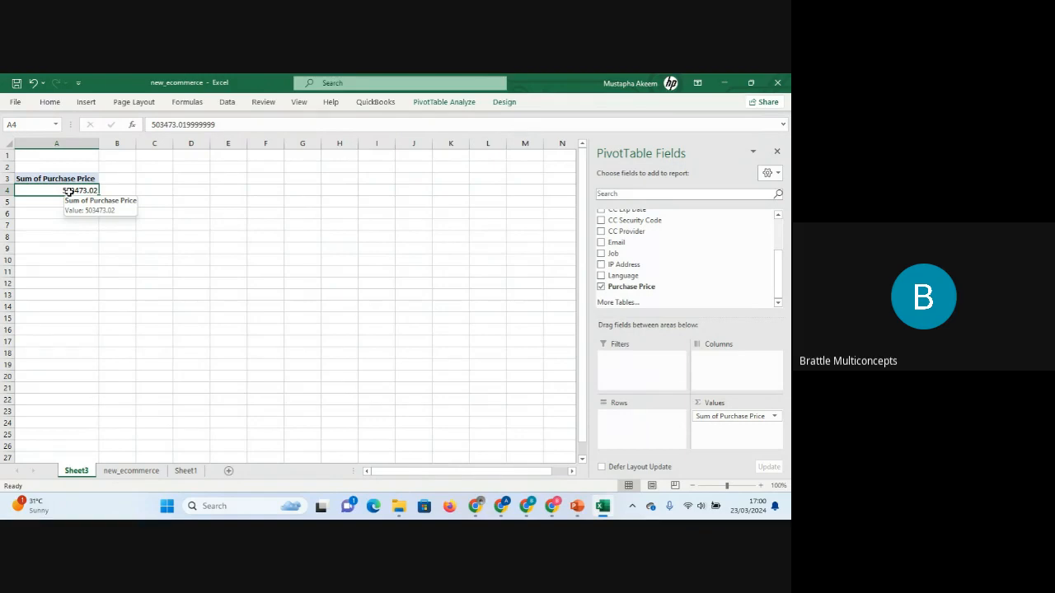
{"action": "right_click", "coordinate": [67, 191]}
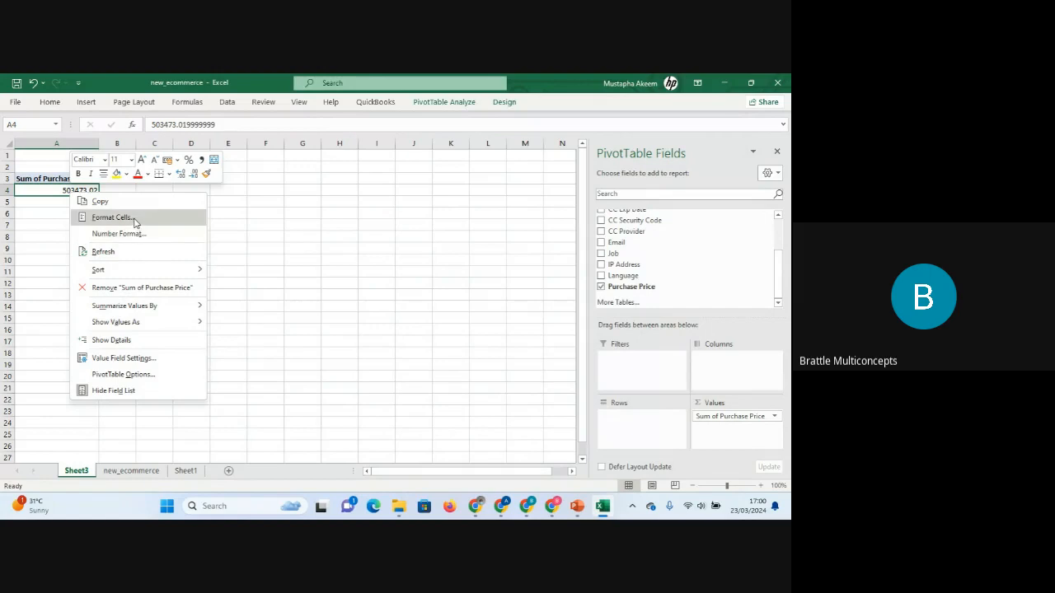
{"action": "left_click", "coordinate": [138, 237]}
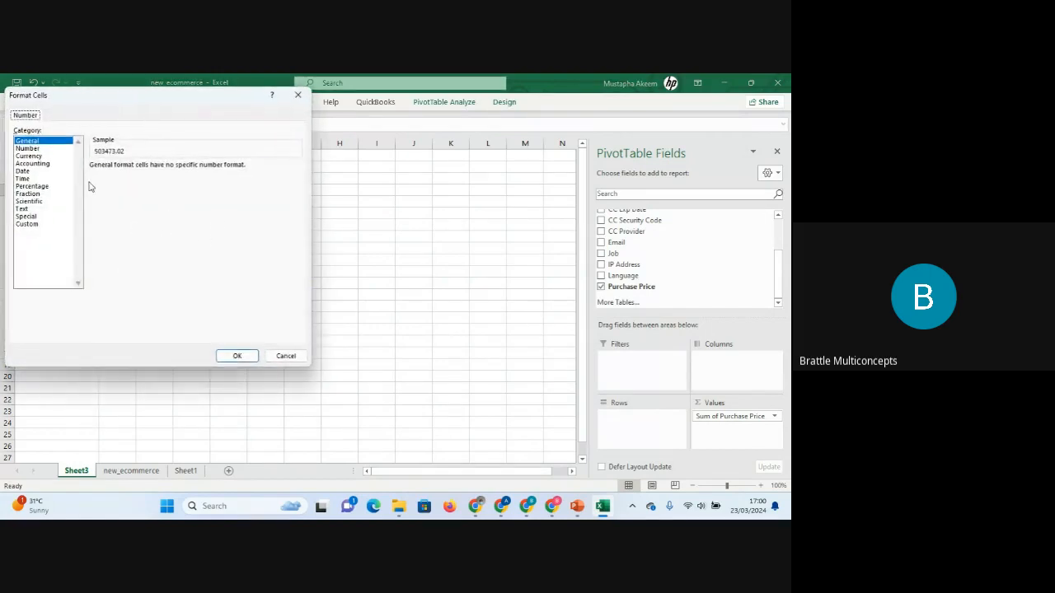
{"action": "left_click", "coordinate": [33, 148]}
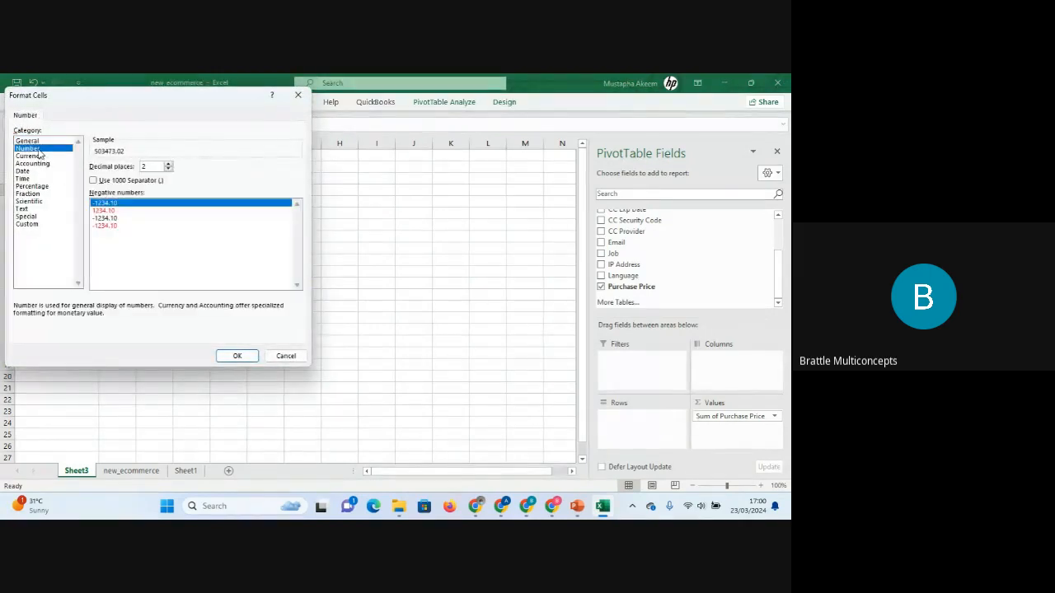
{"action": "left_click", "coordinate": [93, 181]}
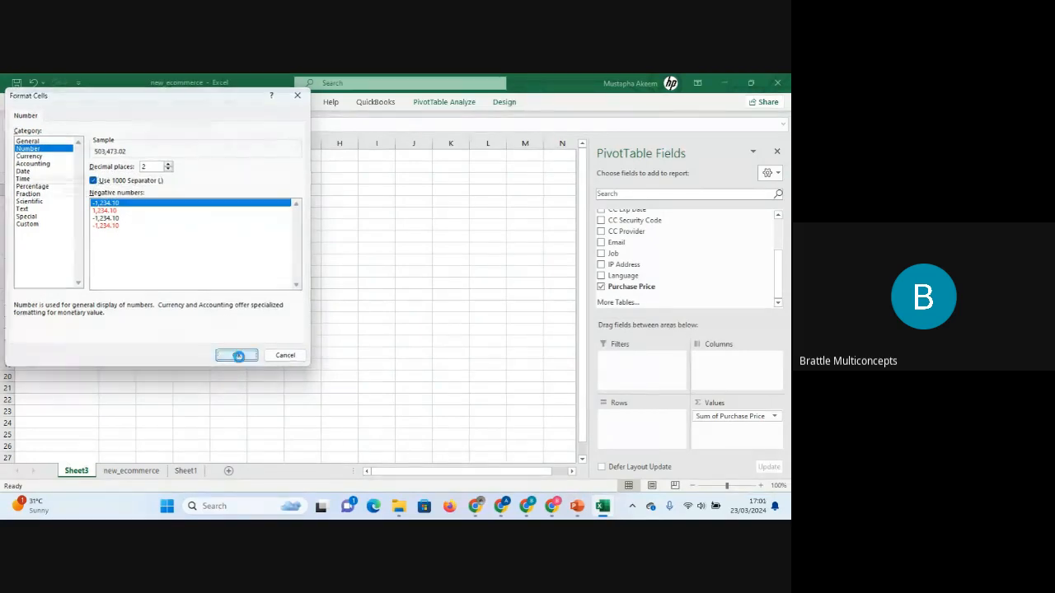
{"action": "left_click", "coordinate": [237, 356]}
{"action": "left_click", "coordinate": [225, 270]}
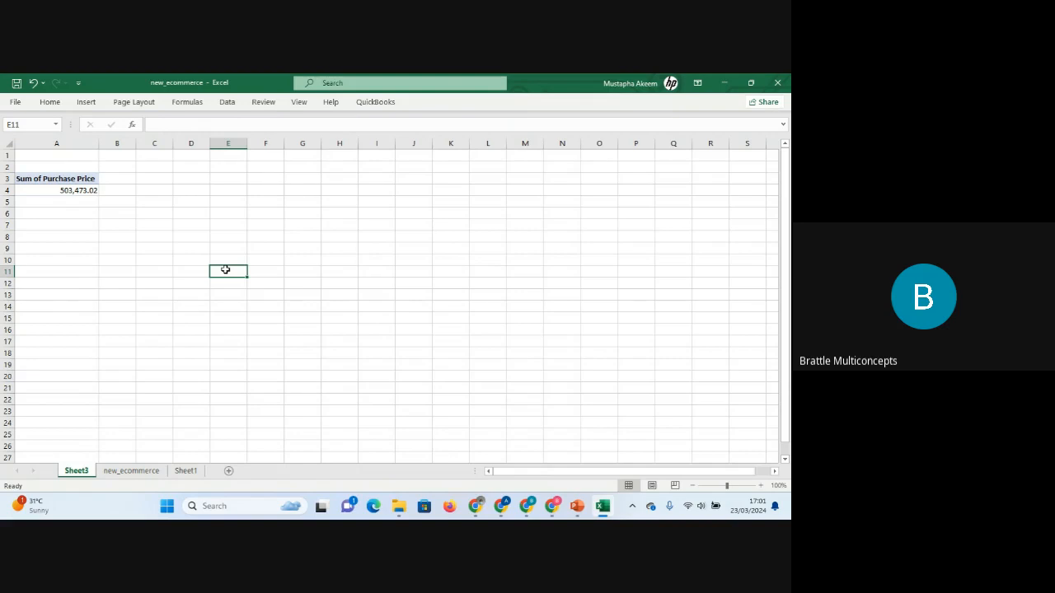
{"action": "left_click", "coordinate": [75, 178]}
{"action": "left_click_drag", "start_coordinate": [75, 179], "coordinate": [83, 189]}
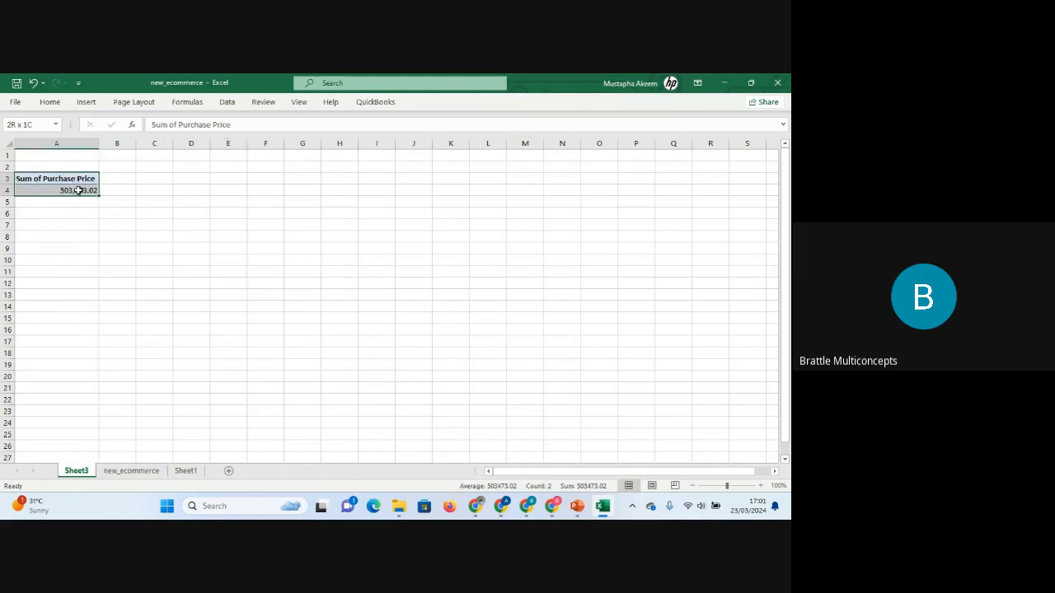
{"action": "left_click", "coordinate": [159, 206]}
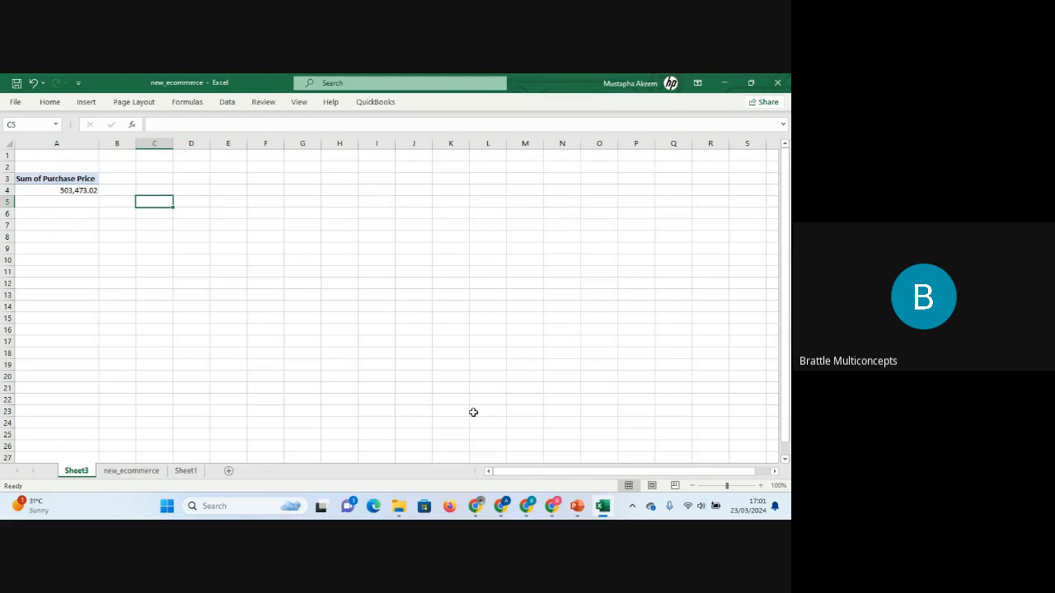
Switch to the Google Meet call, view and close the in-call messages, then return to Excel.
{"action": "mouse_move", "coordinate": [553, 507]}
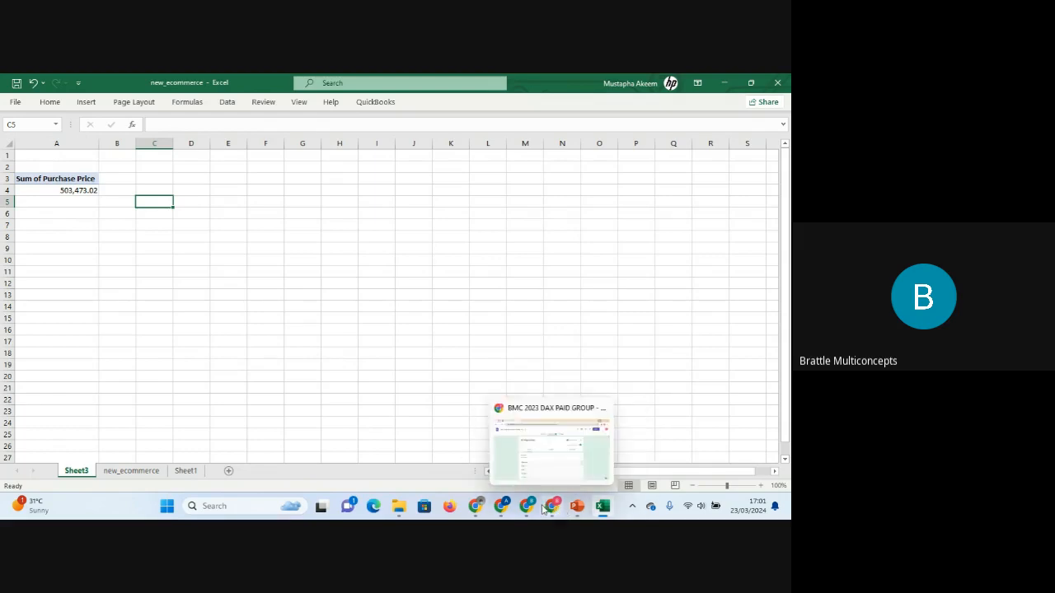
{"action": "mouse_move", "coordinate": [502, 503]}
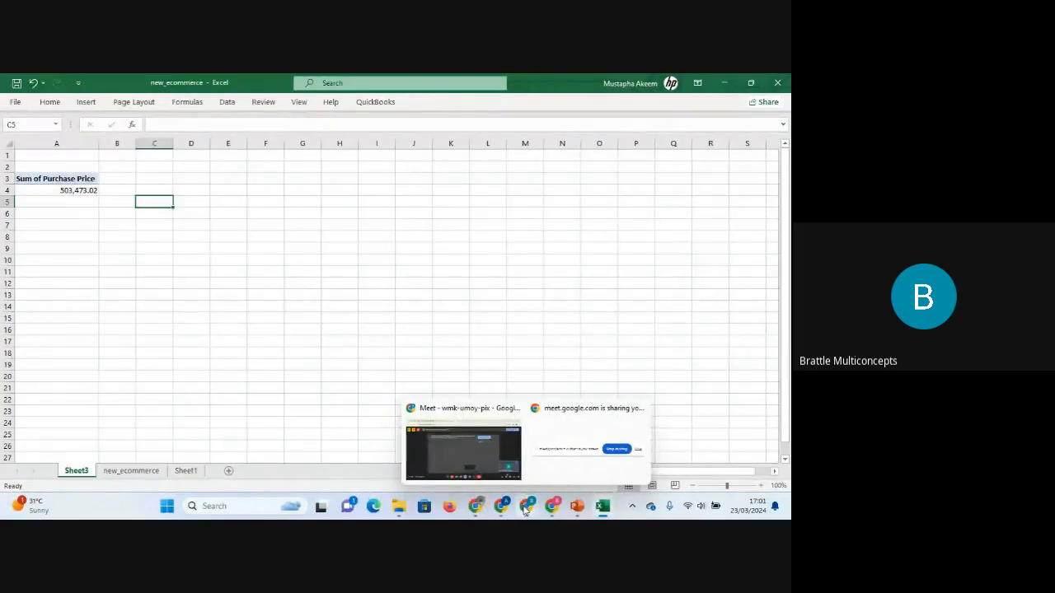
{"action": "left_click", "coordinate": [490, 453]}
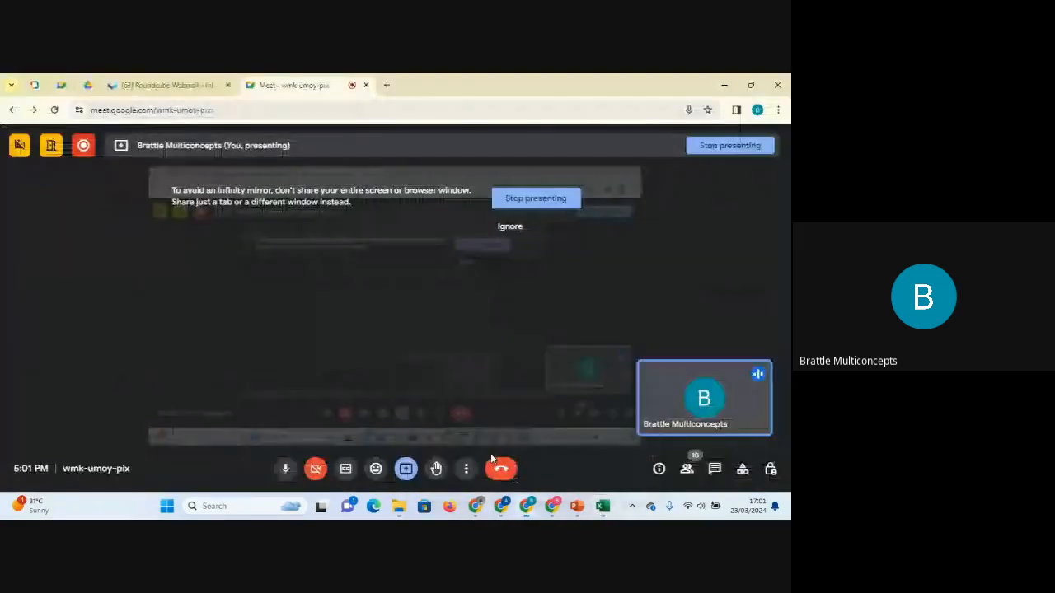
{"action": "left_click", "coordinate": [715, 469]}
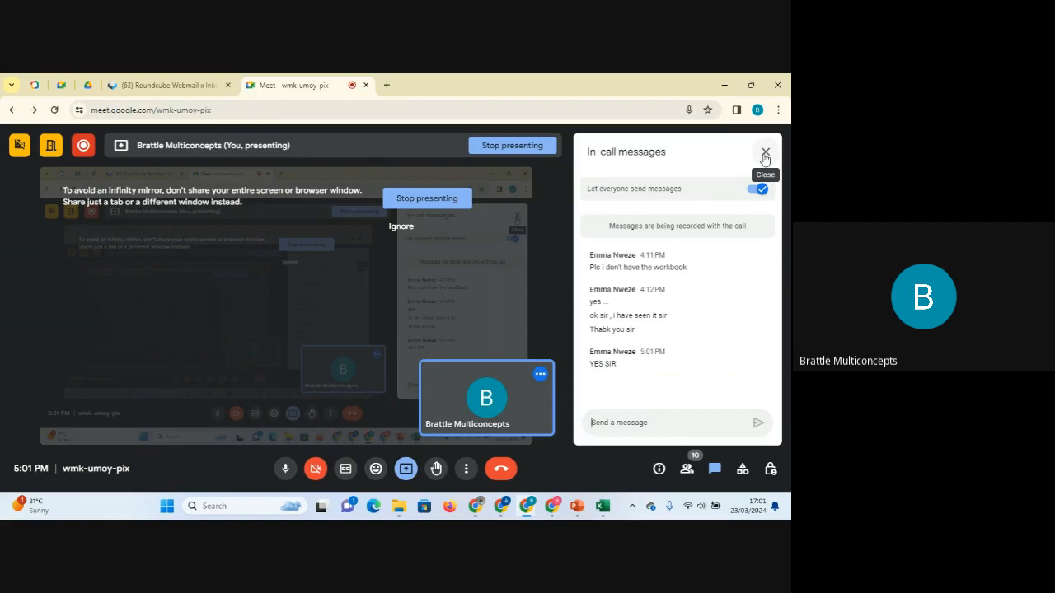
{"action": "left_click", "coordinate": [765, 155]}
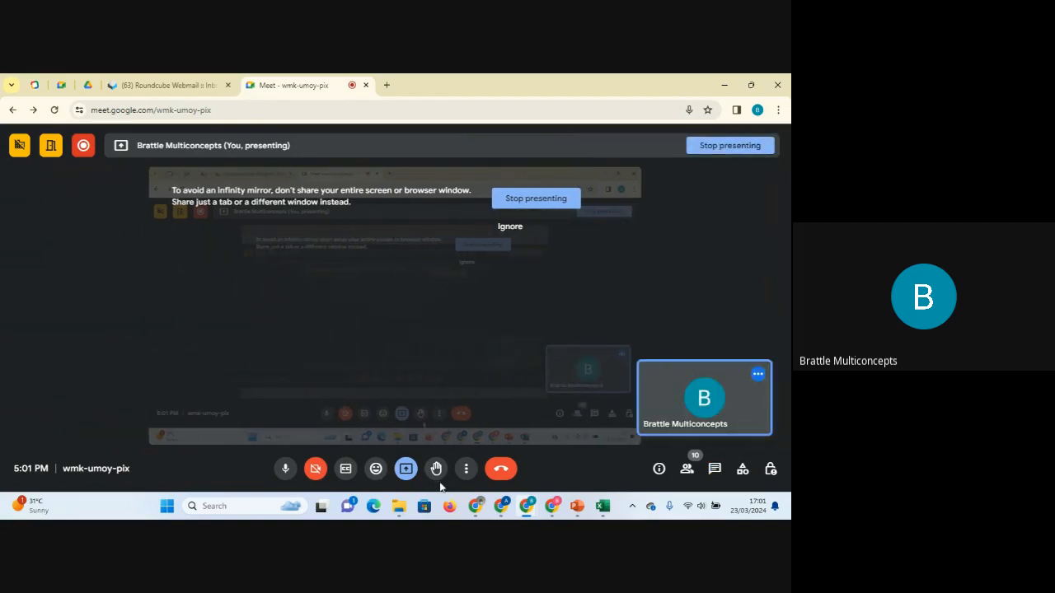
{"action": "left_click", "coordinate": [602, 507]}
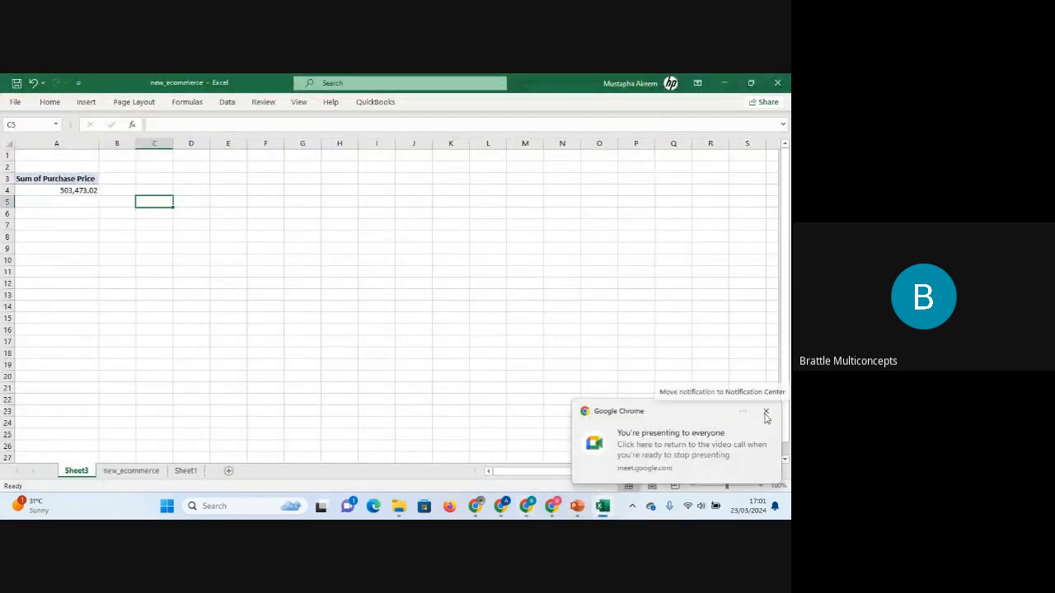
{"action": "left_click", "coordinate": [118, 234]}
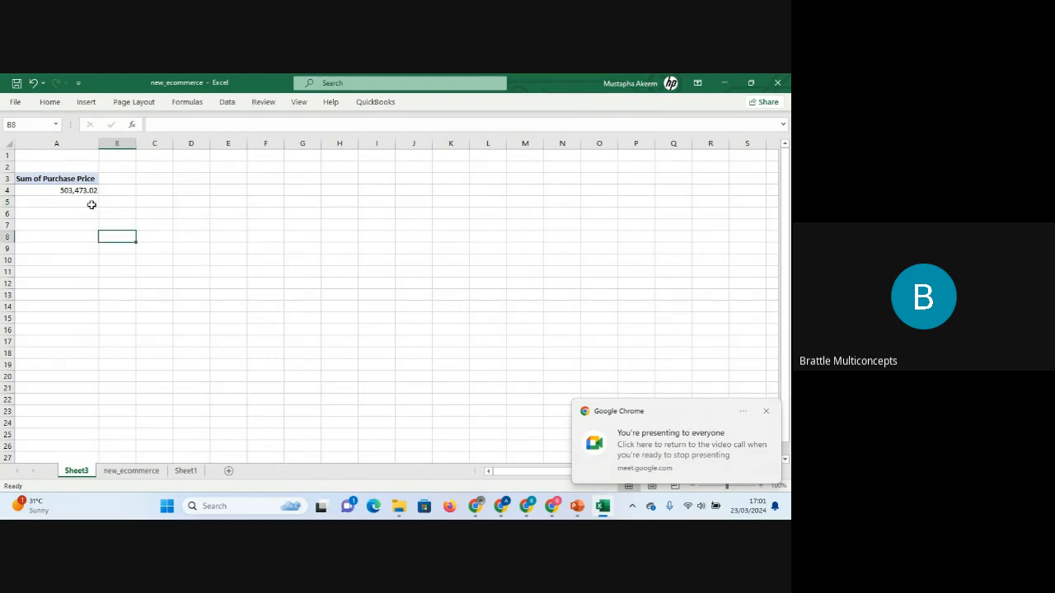
{"action": "left_click", "coordinate": [769, 414]}
Rename the PivotTable's sum header to Total Sales.
{"action": "left_click", "coordinate": [53, 180]}
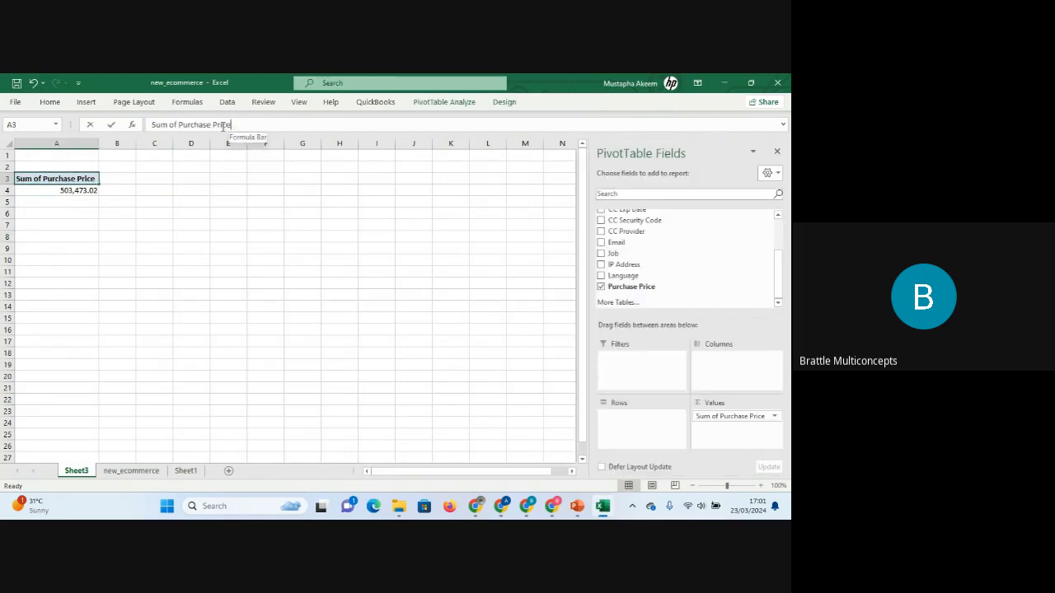
{"action": "left_click_drag", "start_coordinate": [230, 124], "coordinate": [137, 128]}
{"action": "type", "text": "t"}
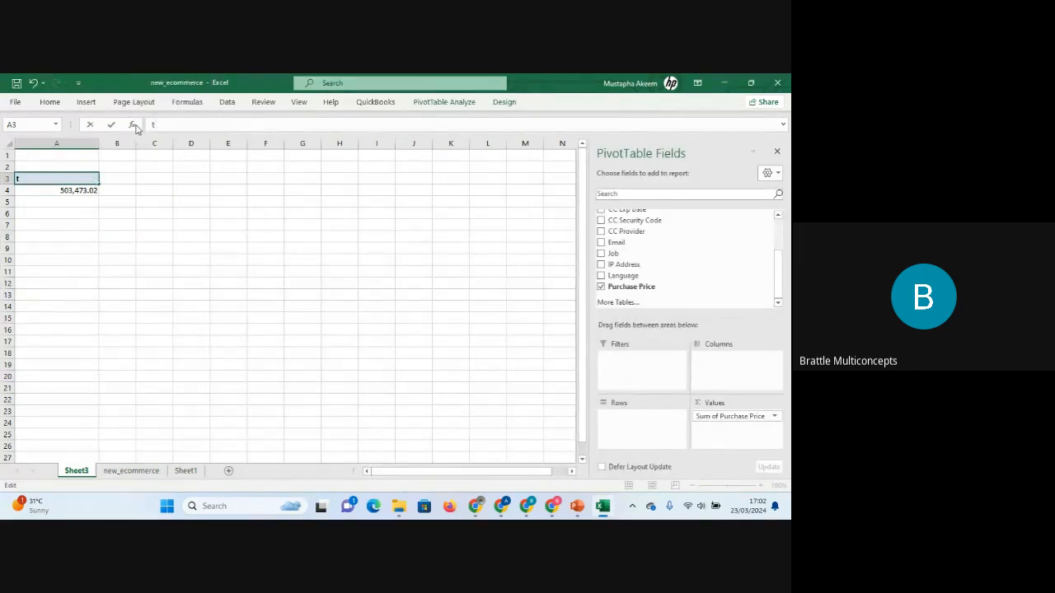
{"action": "type", "text": "Oyal Sales"}
{"action": "key", "text": "Return"}
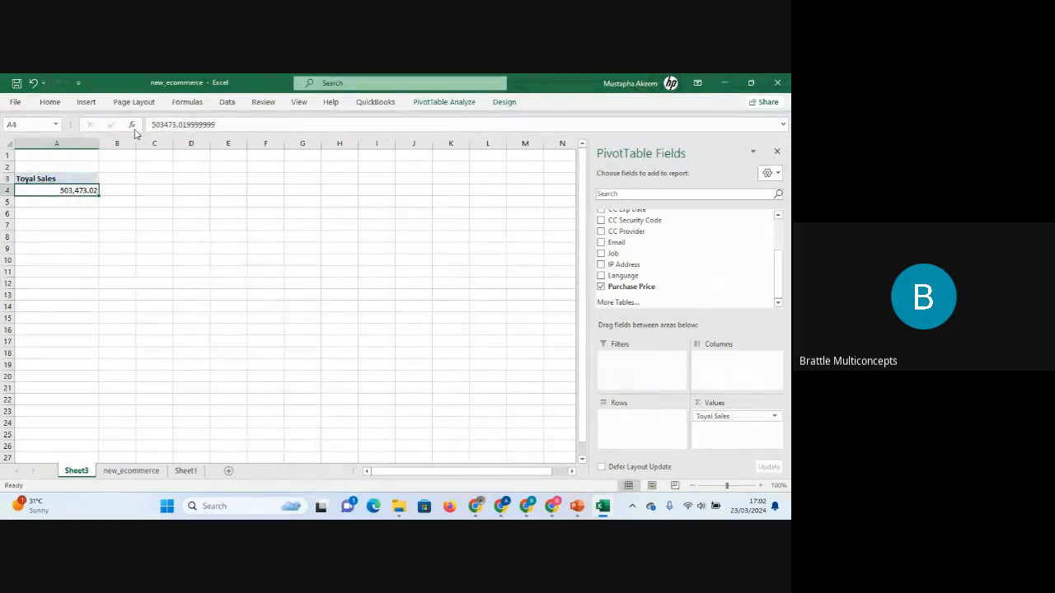
{"action": "left_click", "coordinate": [71, 171]}
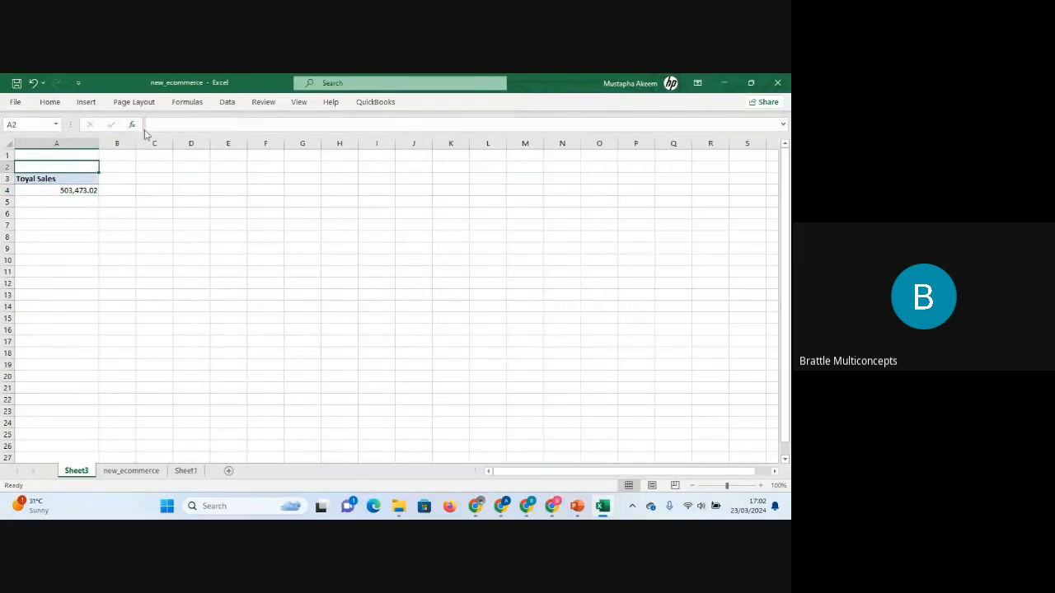
{"action": "left_click", "coordinate": [50, 180]}
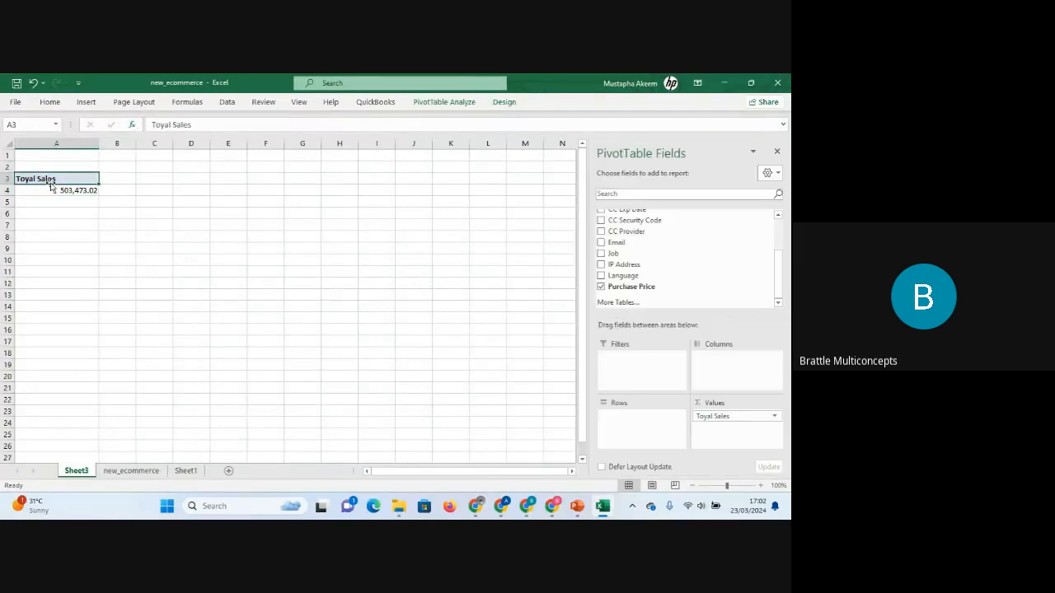
{"action": "left_click", "coordinate": [165, 124]}
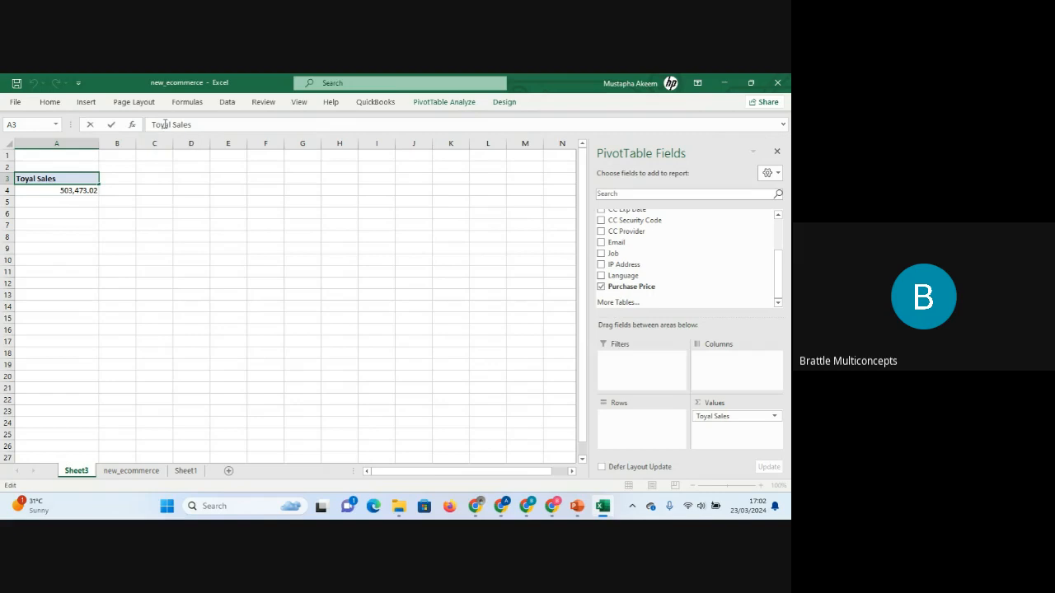
{"action": "key", "text": "BackSpace"}
{"action": "type", "text": "t"}
{"action": "key", "text": "Return"}
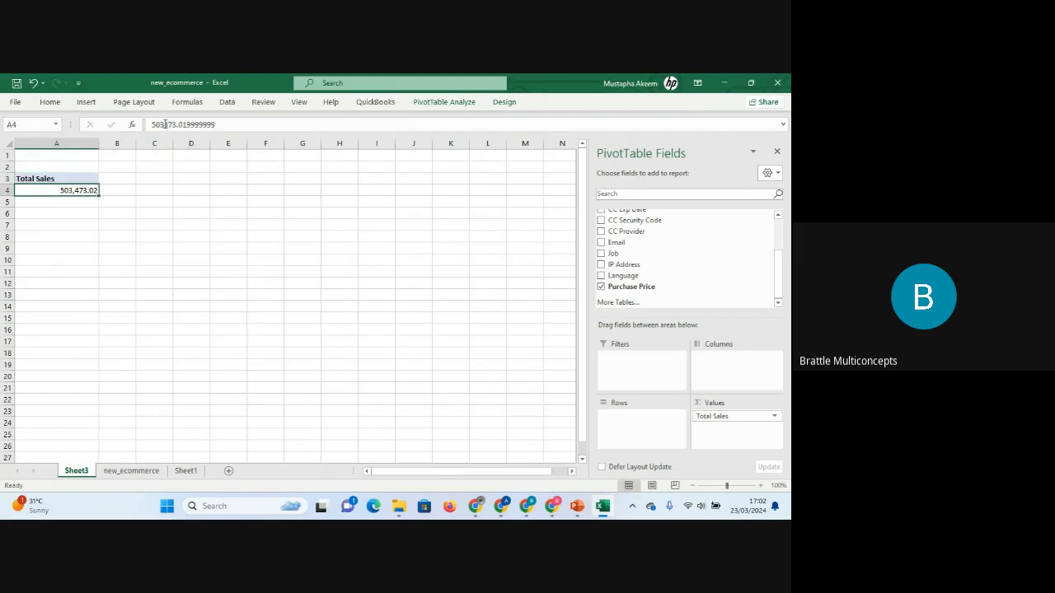
{"action": "left_click", "coordinate": [200, 187]}
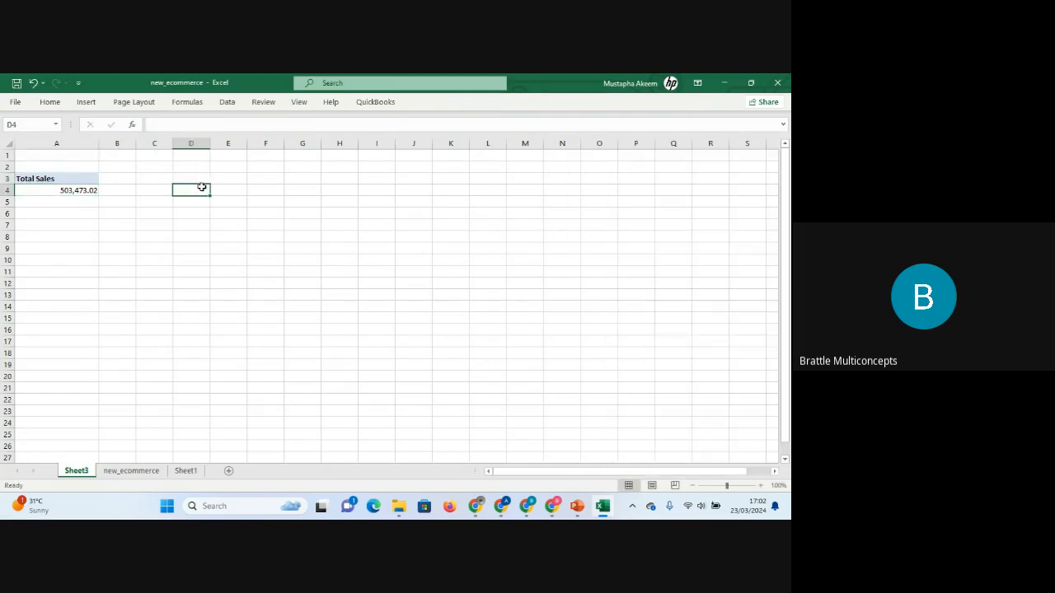
{"action": "left_click", "coordinate": [82, 179]}
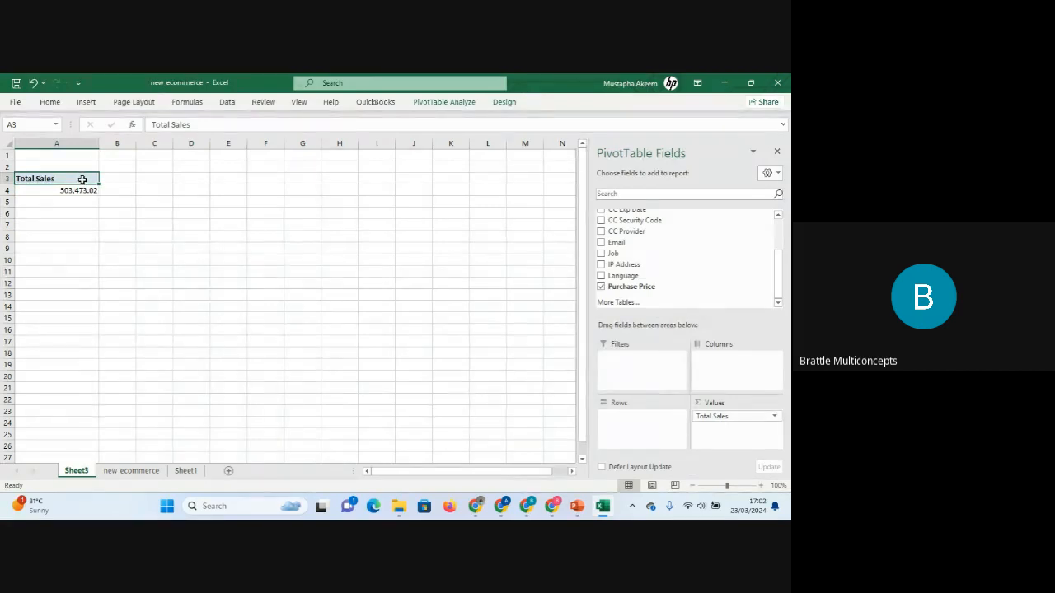
{"action": "left_click_drag", "start_coordinate": [82, 179], "coordinate": [83, 190]}
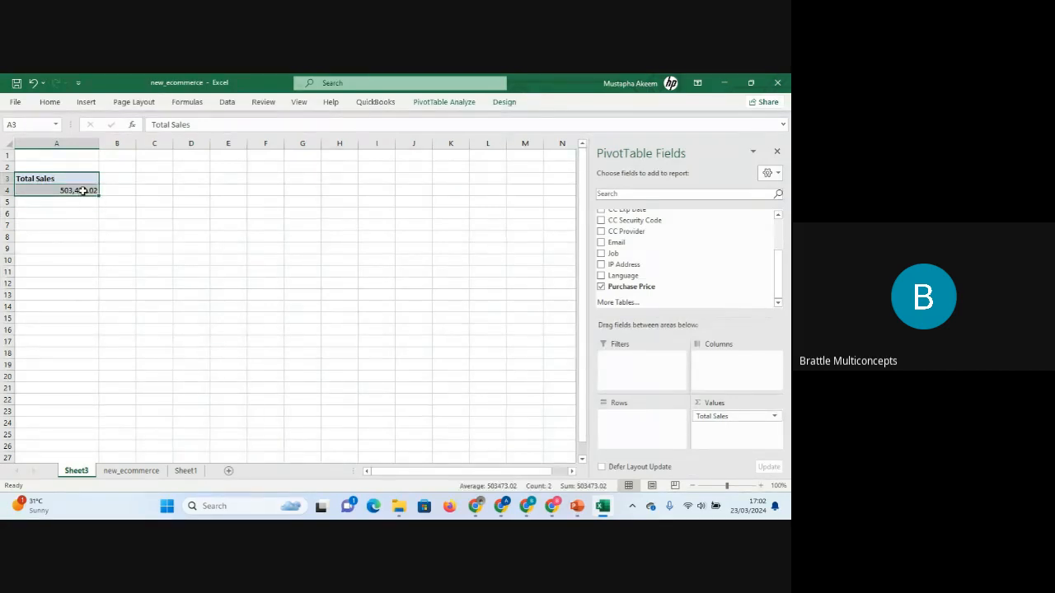
{"action": "left_click", "coordinate": [319, 218]}
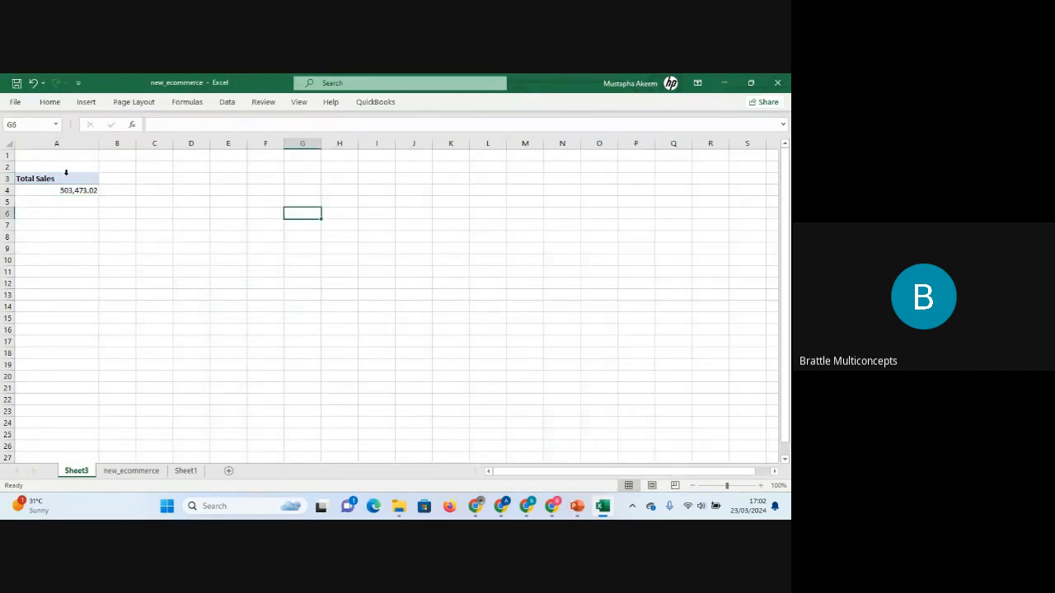
Copy the Total Sales PivotTable to cell D3 and widen column D to fit it.
{"action": "left_click_drag", "start_coordinate": [65, 178], "coordinate": [66, 191]}
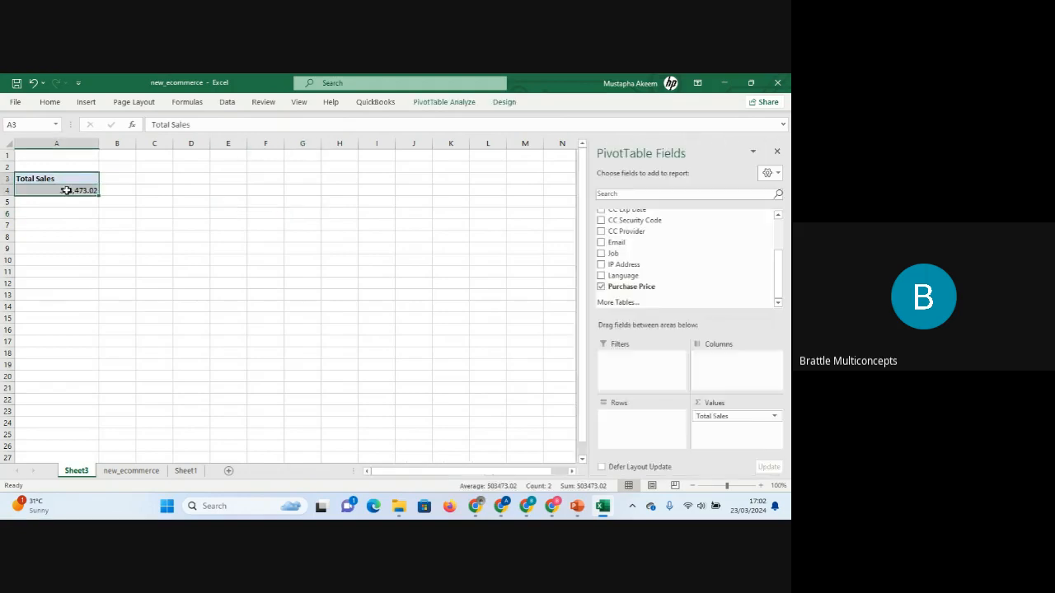
{"action": "key", "text": "ctrl+c"}
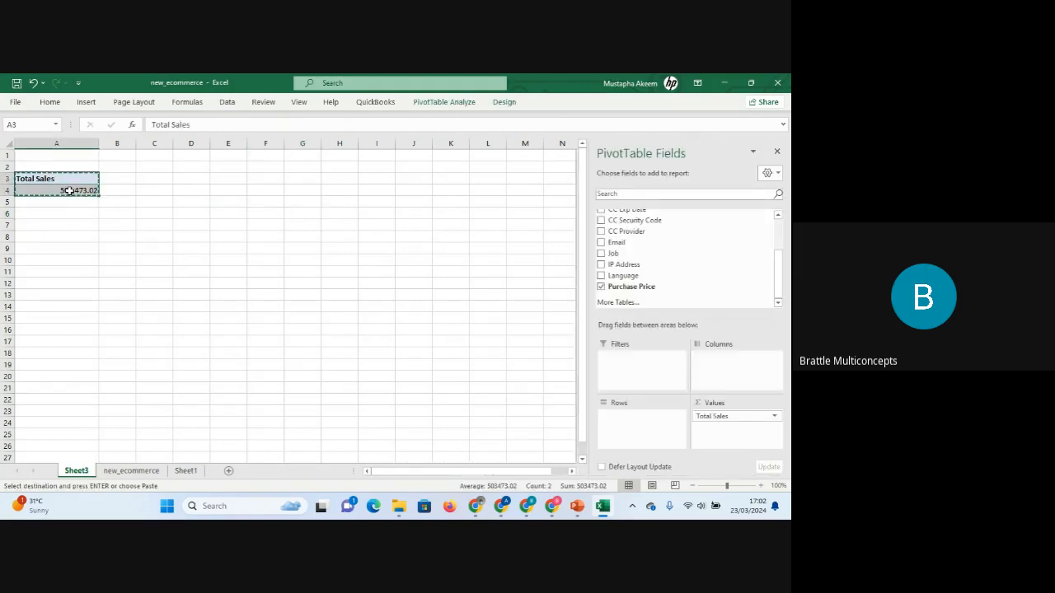
{"action": "left_click", "coordinate": [198, 179]}
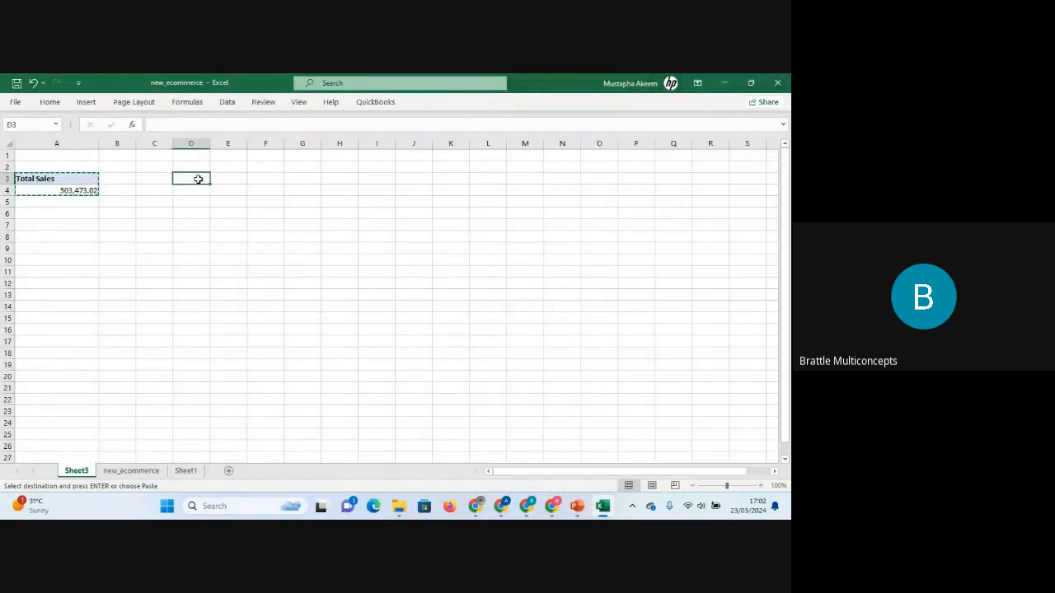
{"action": "key", "text": "ctrl+v"}
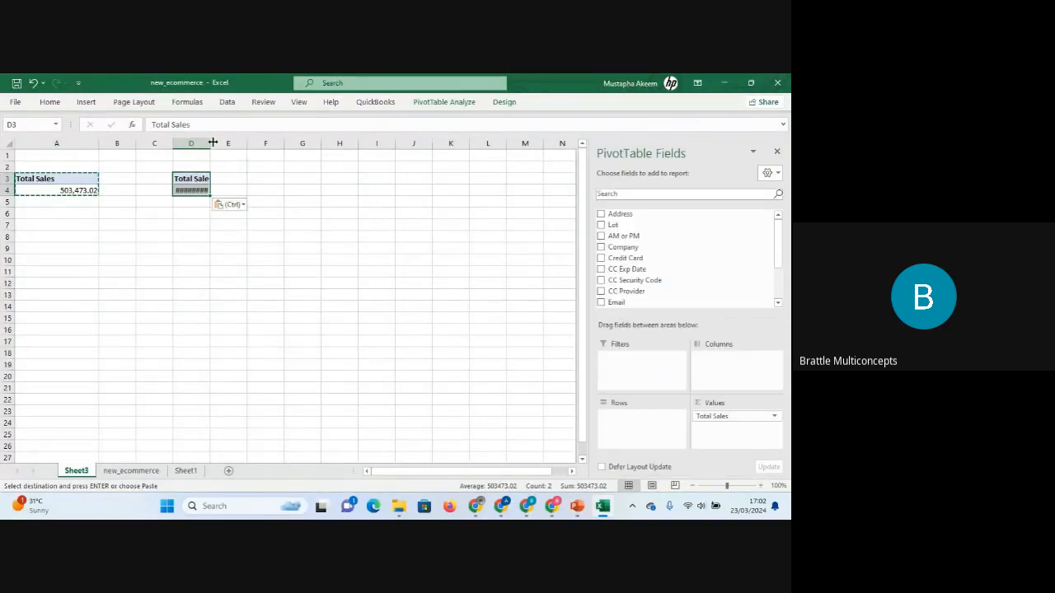
{"action": "left_click_drag", "start_coordinate": [211, 142], "coordinate": [246, 143]}
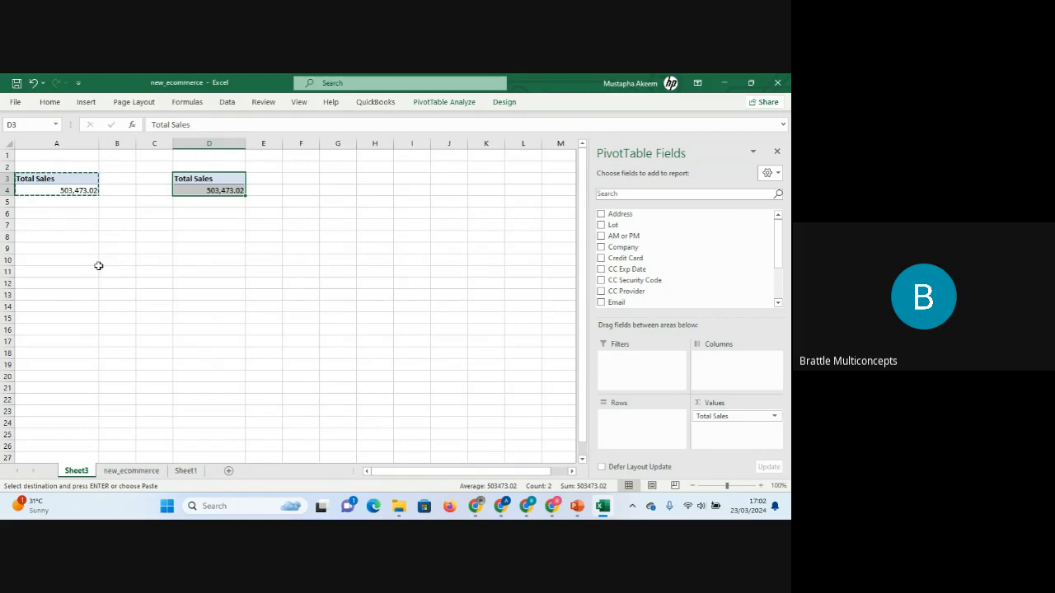
Change the copied PivotTable's value field to summarise Purchase Price by Average.
{"action": "left_click", "coordinate": [215, 177]}
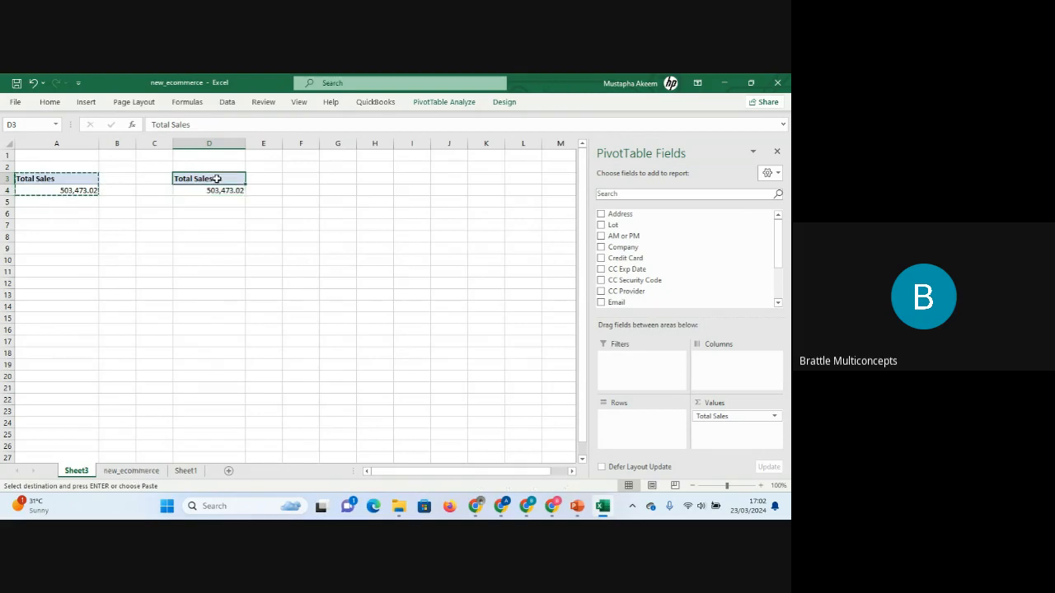
{"action": "left_click", "coordinate": [217, 189]}
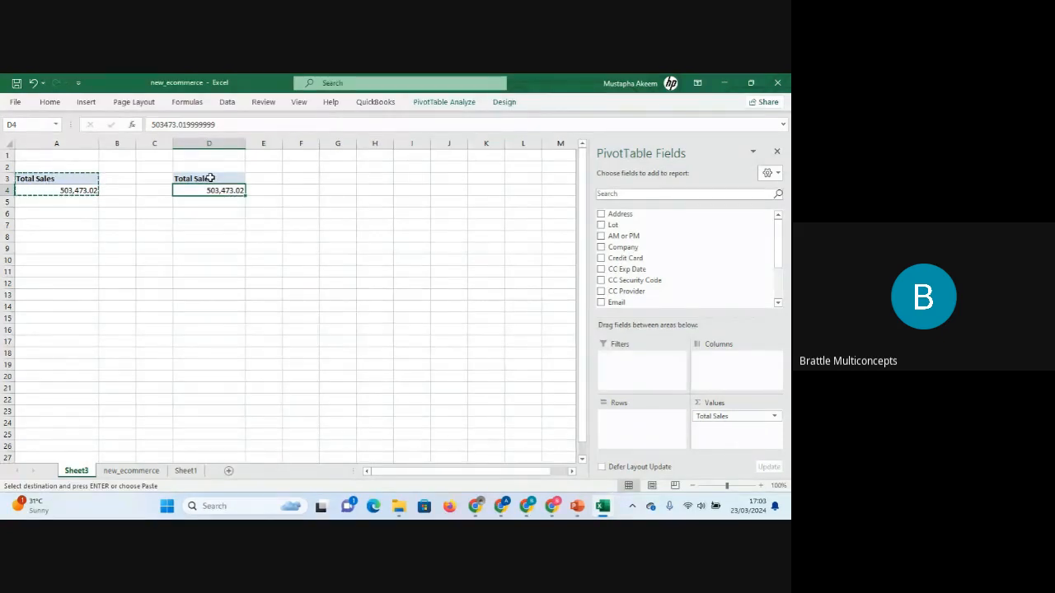
{"action": "left_click", "coordinate": [774, 418]}
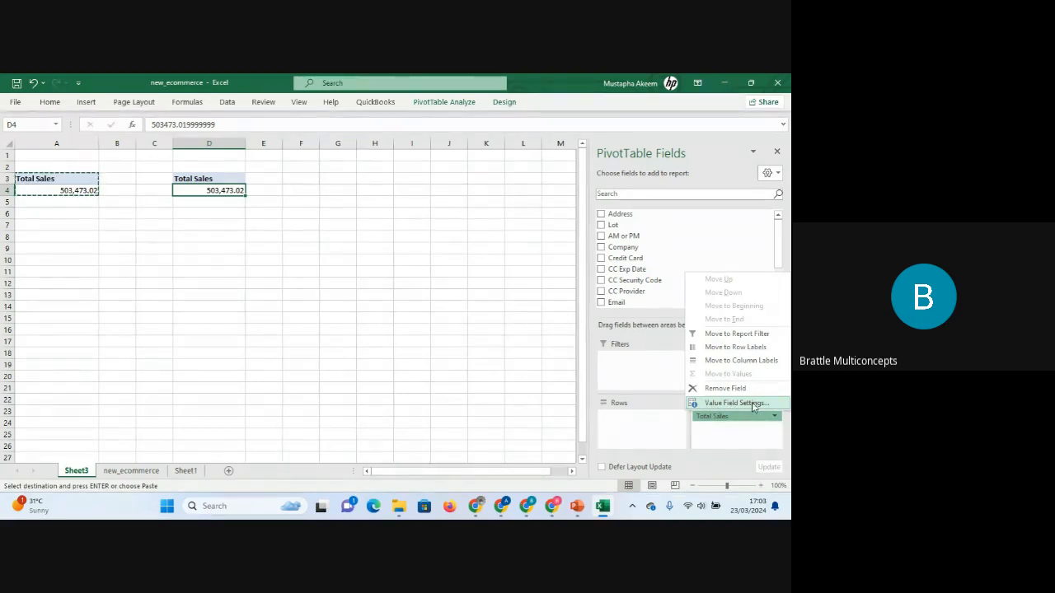
{"action": "left_click", "coordinate": [756, 404]}
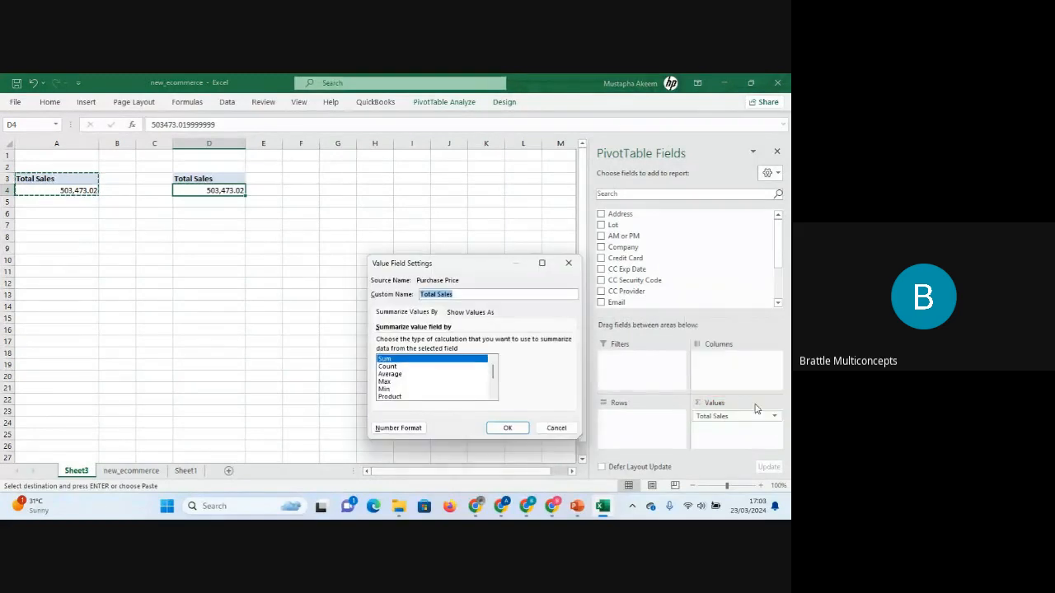
{"action": "left_click", "coordinate": [392, 374]}
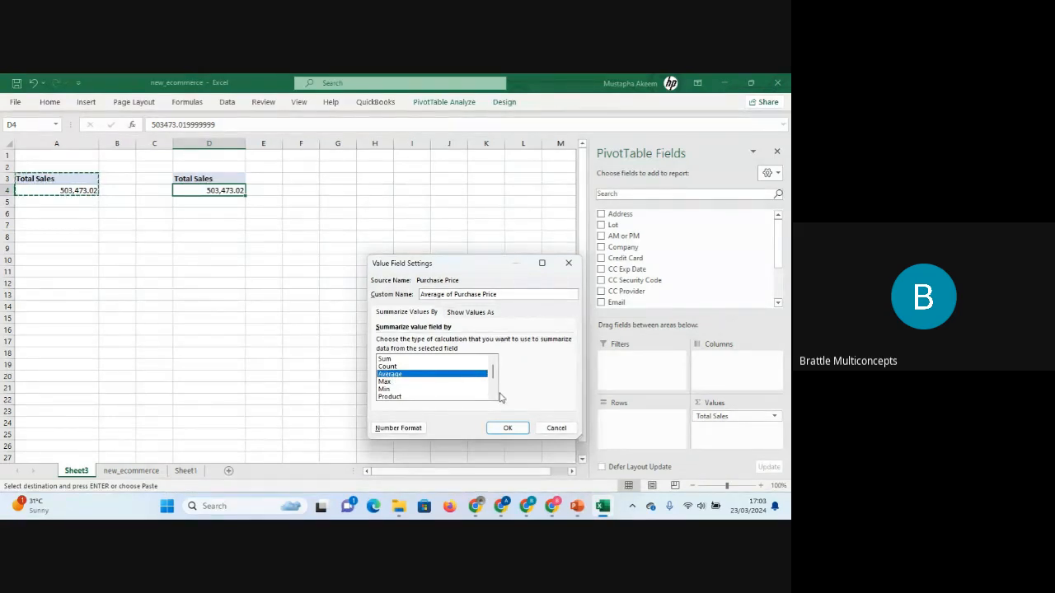
{"action": "left_click", "coordinate": [502, 428]}
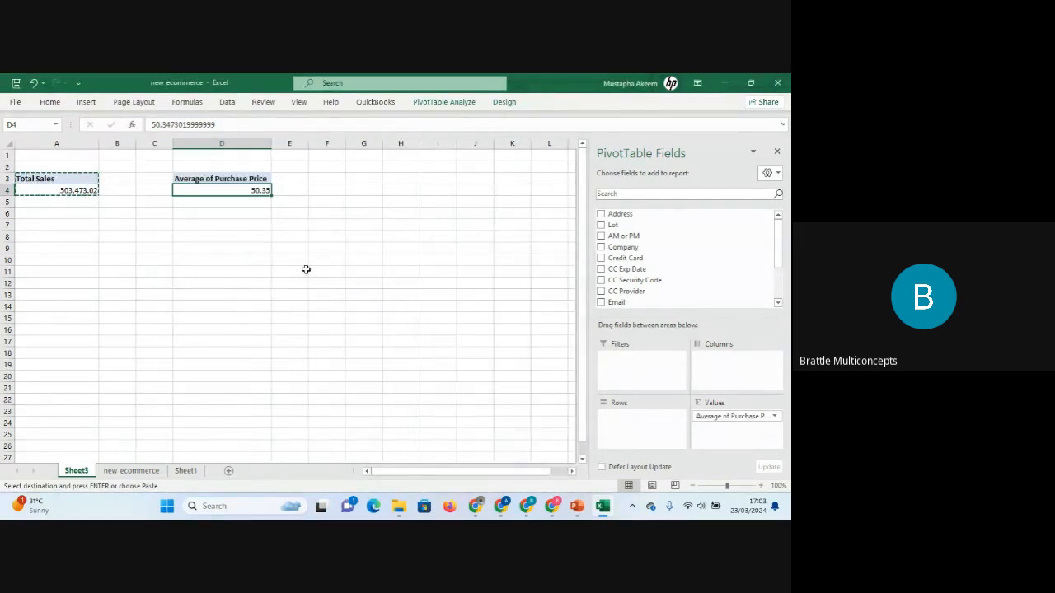
Rename the copied PivotTable's header to Average Sales.
{"action": "left_click", "coordinate": [247, 179]}
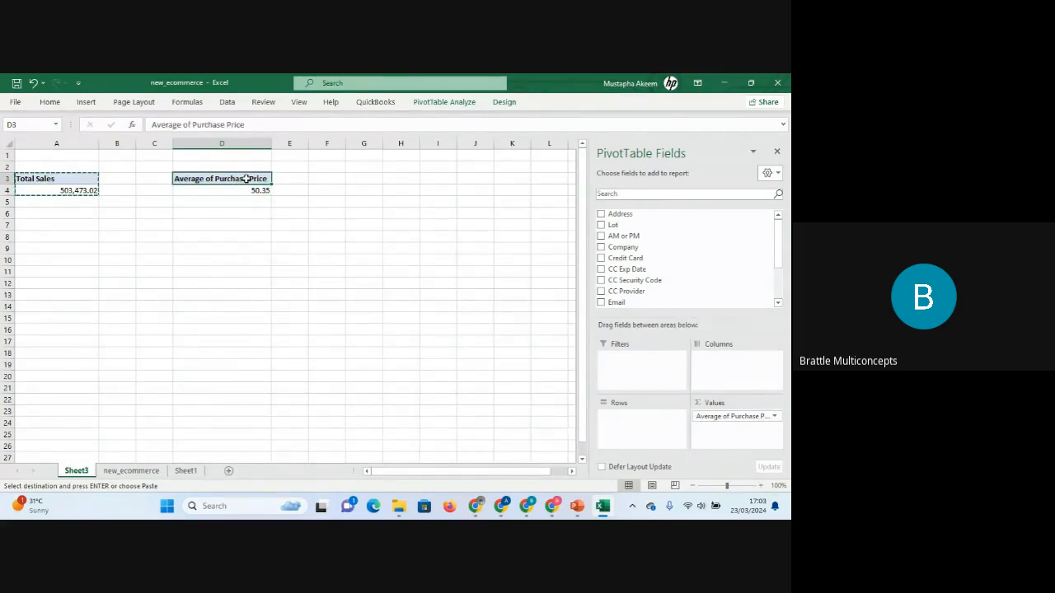
{"action": "left_click_drag", "start_coordinate": [250, 125], "coordinate": [184, 127]}
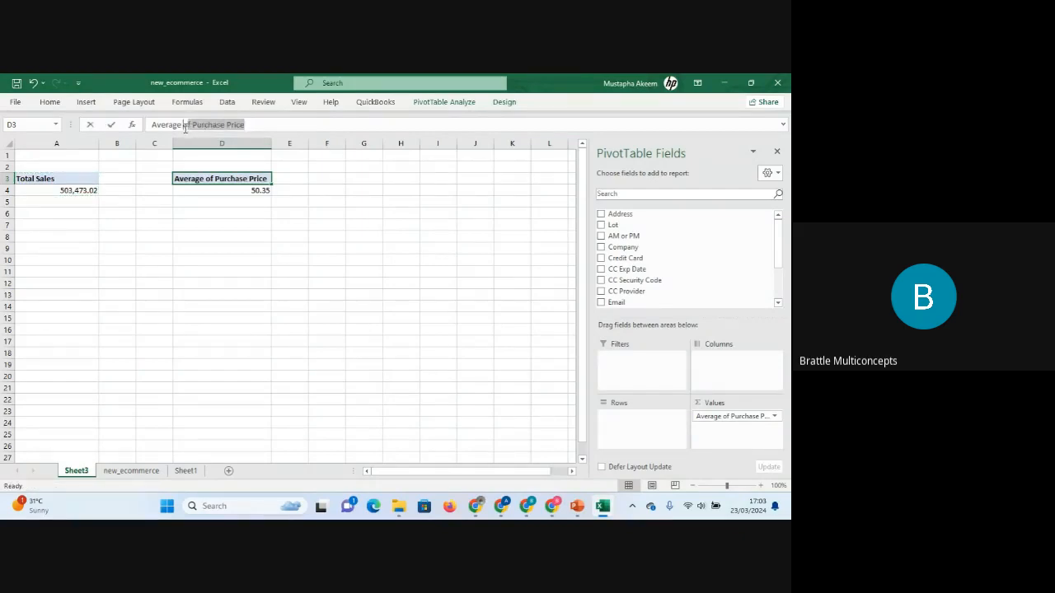
{"action": "type", "text": "Sa"}
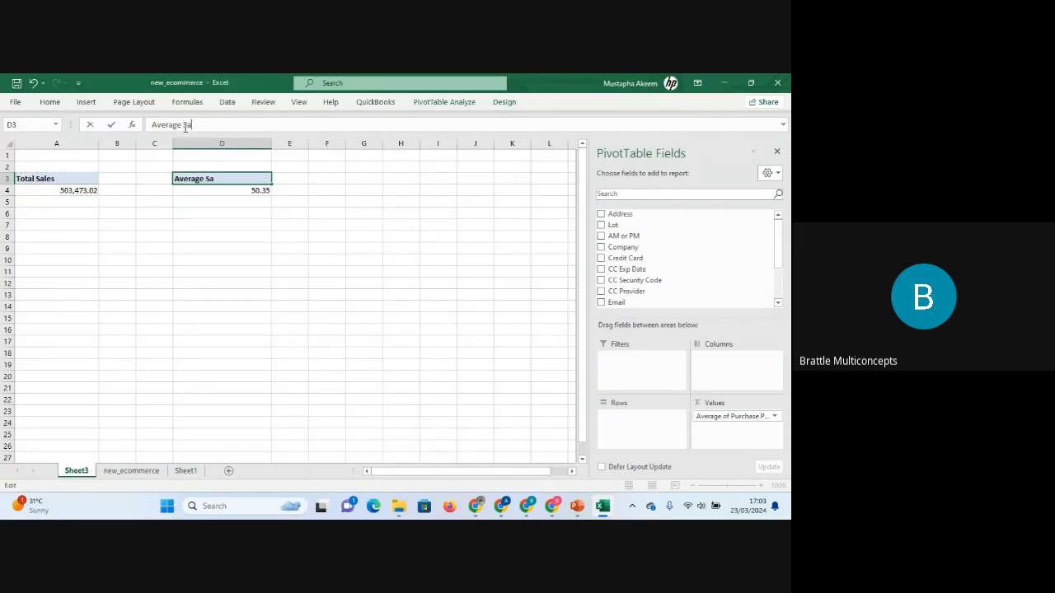
{"action": "type", "text": "les"}
{"action": "left_click", "coordinate": [276, 217]}
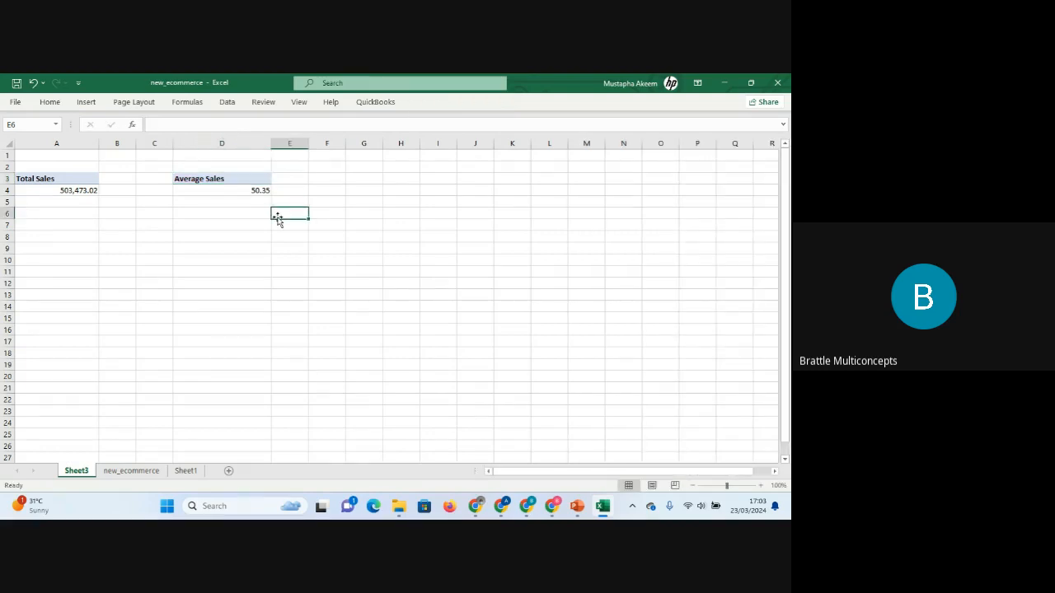
{"action": "left_click", "coordinate": [233, 191]}
{"action": "right_click", "coordinate": [234, 191]}
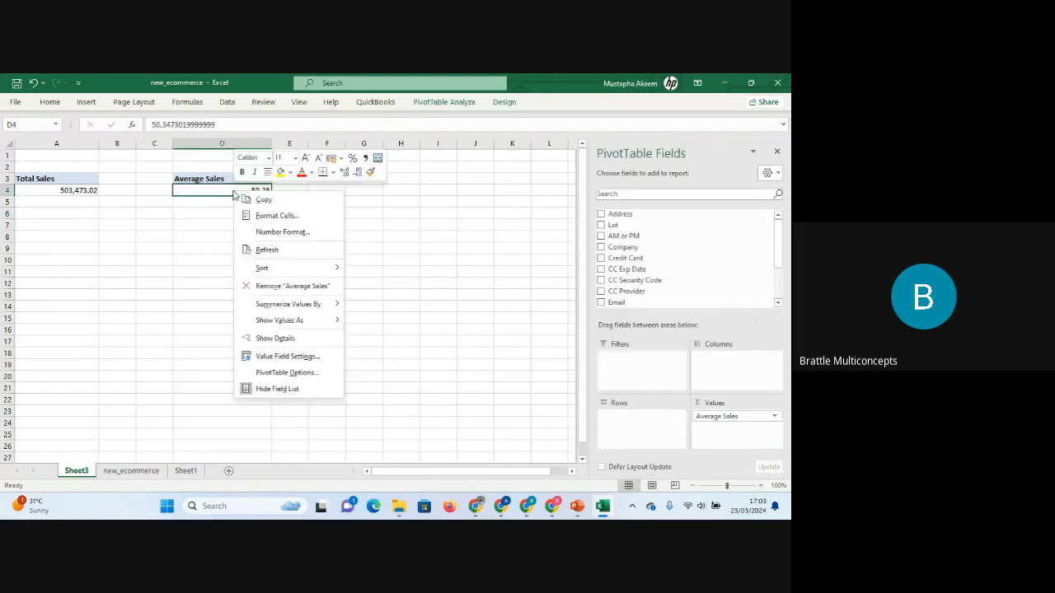
{"action": "left_click", "coordinate": [288, 356]}
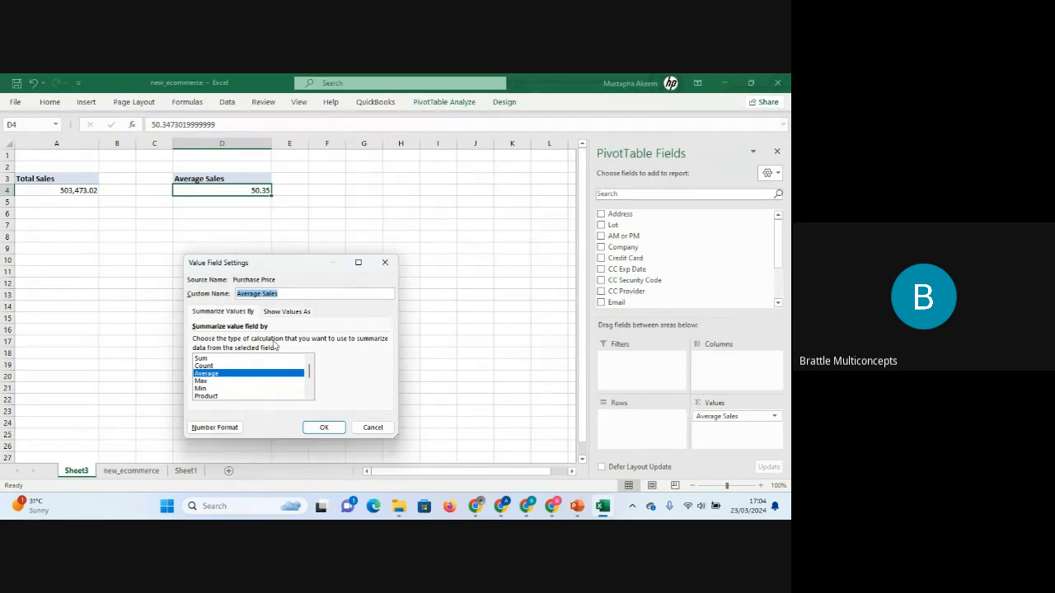
{"action": "left_click", "coordinate": [379, 264]}
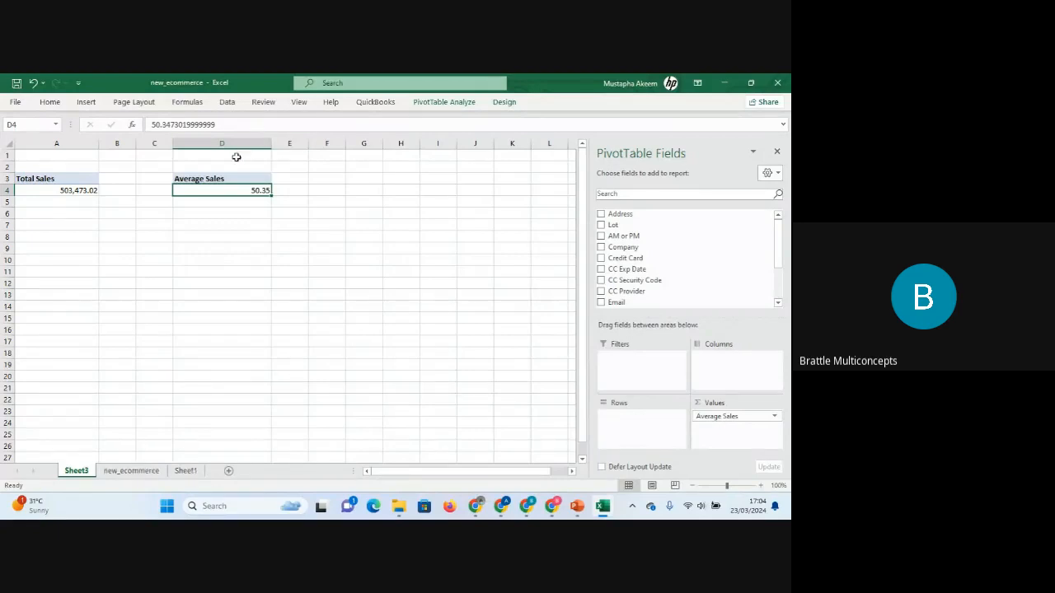
Copy the Average Sales PivotTable to cell G3.
{"action": "left_click_drag", "start_coordinate": [236, 178], "coordinate": [239, 191]}
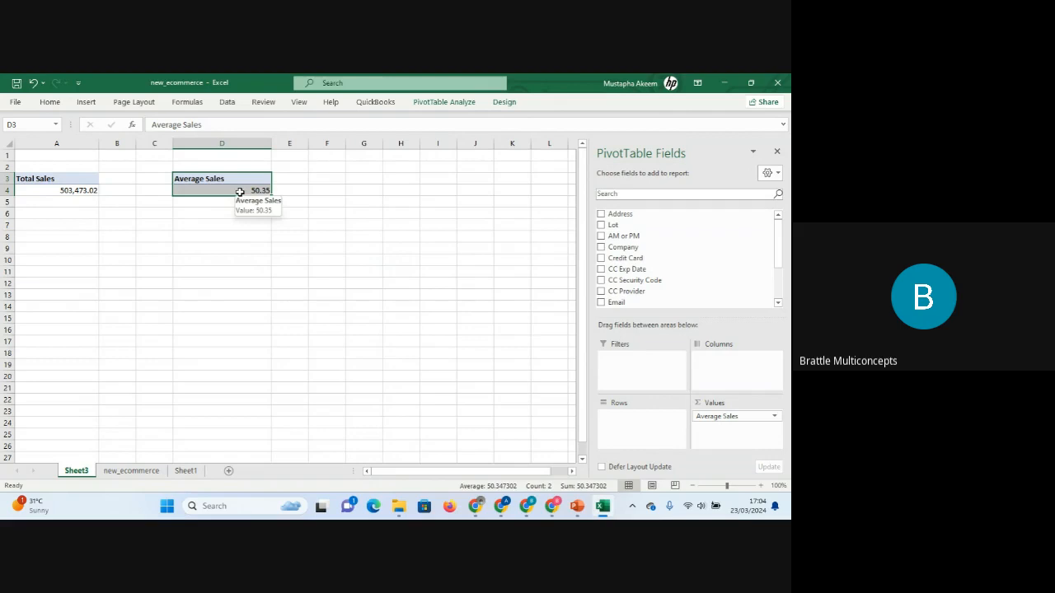
{"action": "key", "text": "ctrl+c"}
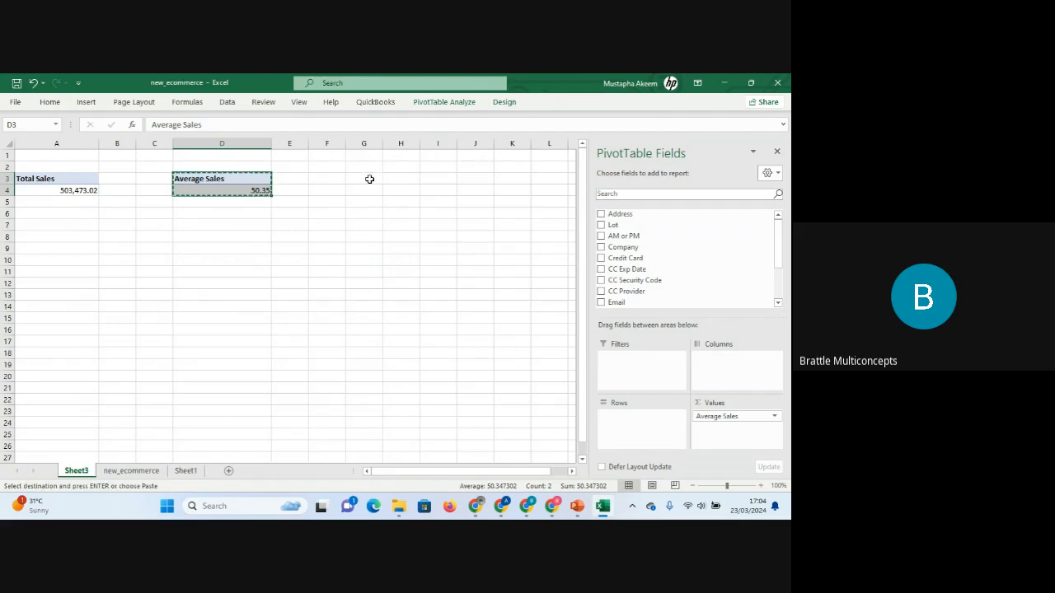
{"action": "left_click", "coordinate": [369, 179]}
{"action": "key", "text": "ctrl+v"}
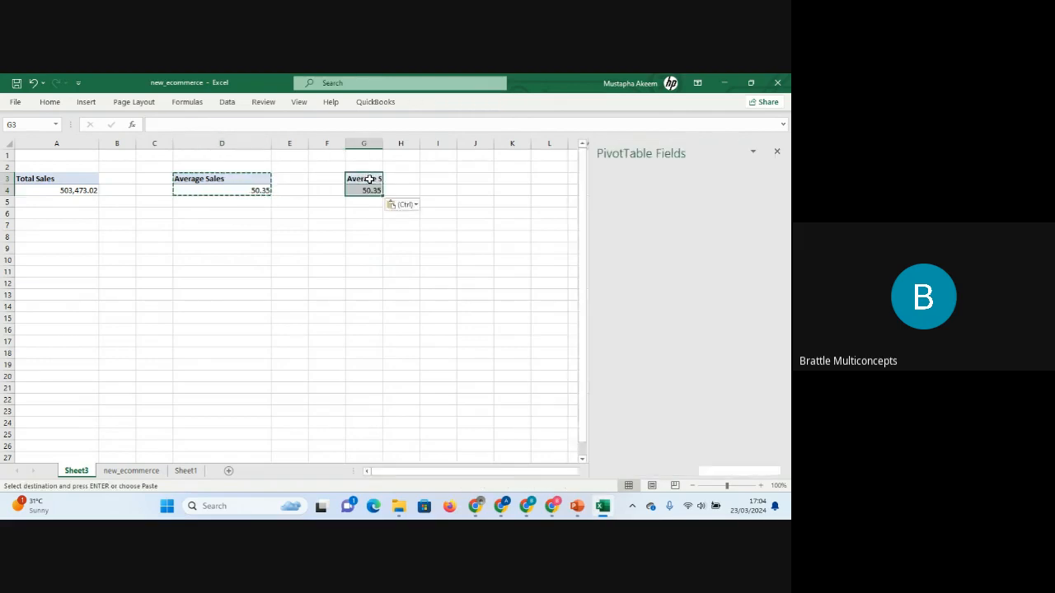
{"action": "key", "text": "ctrl"}
{"action": "left_click", "coordinate": [365, 190]}
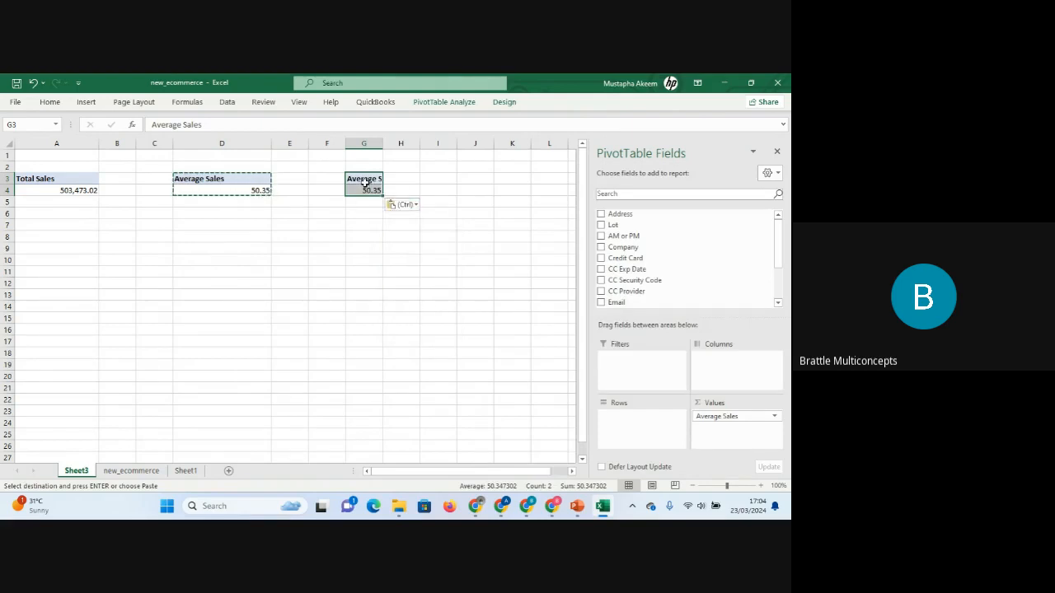
{"action": "left_click", "coordinate": [365, 179]}
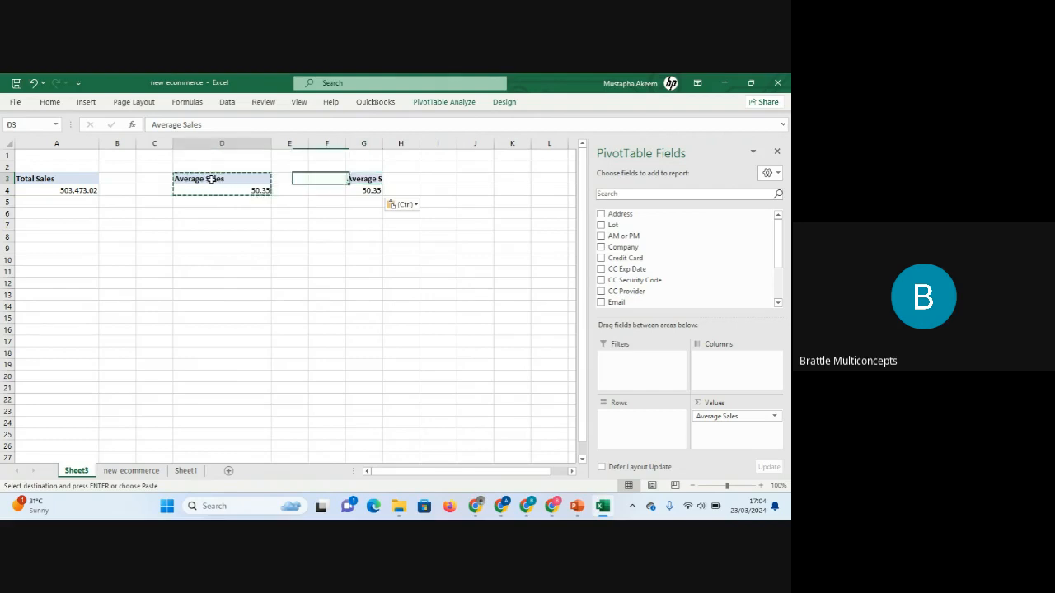
{"action": "left_click", "coordinate": [212, 180]}
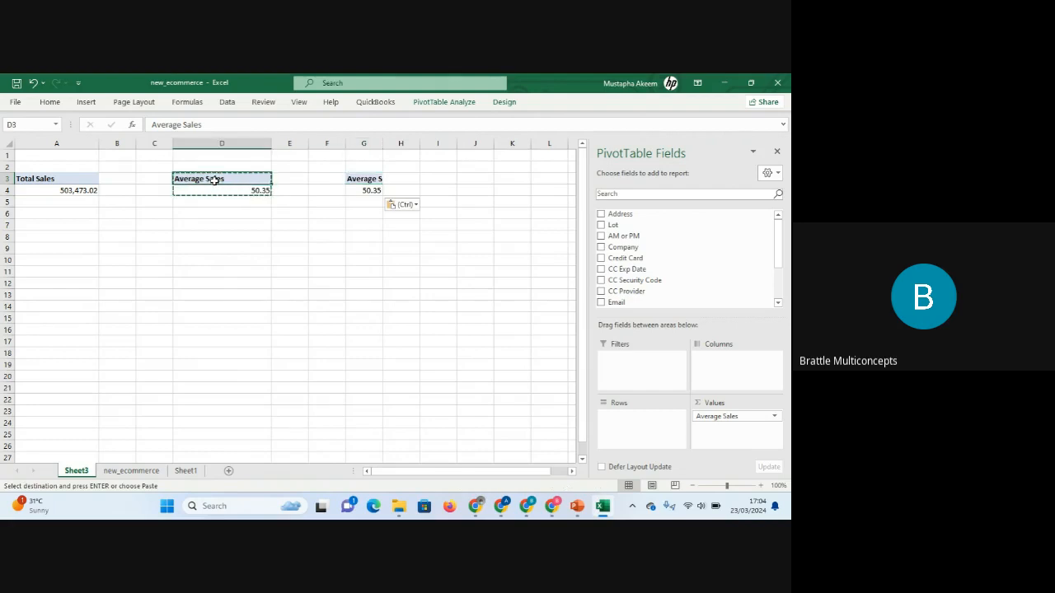
{"action": "left_click", "coordinate": [369, 180]}
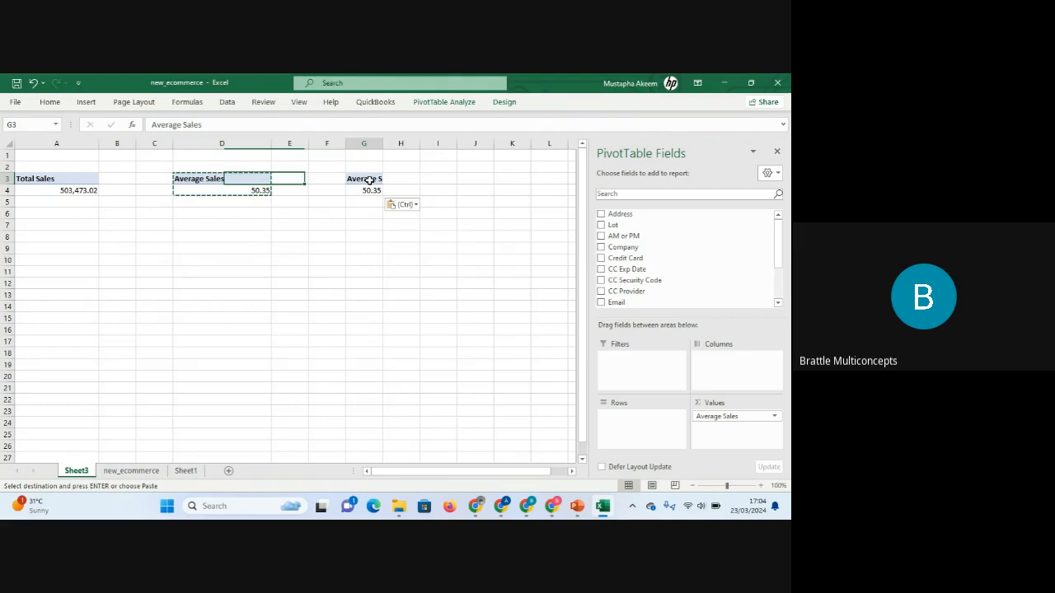
{"action": "left_click", "coordinate": [476, 272]}
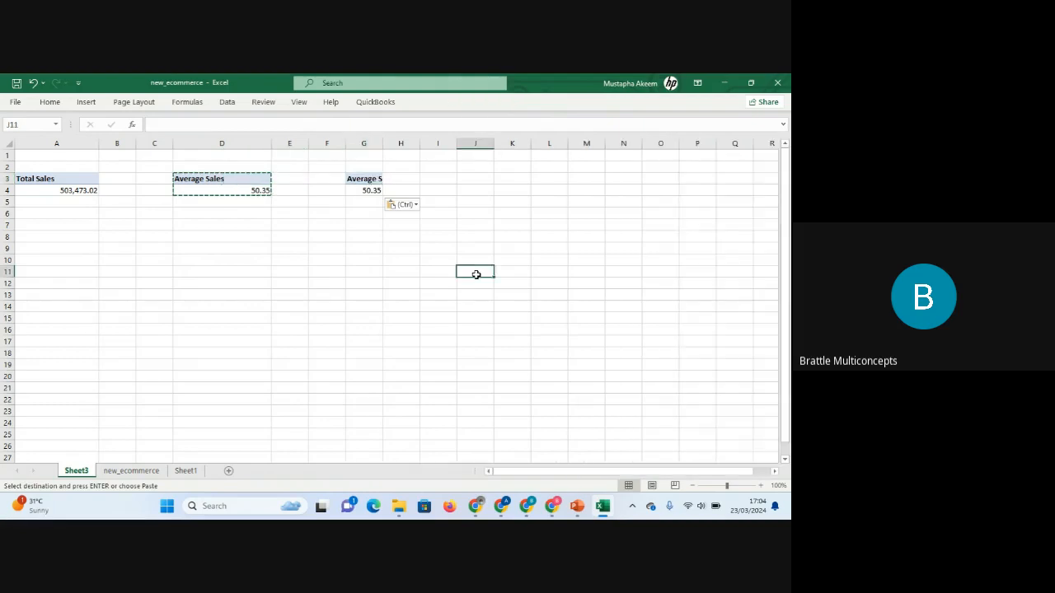
Change the third PivotTable's value field to summarise Purchase Price by Count.
{"action": "left_click", "coordinate": [358, 191]}
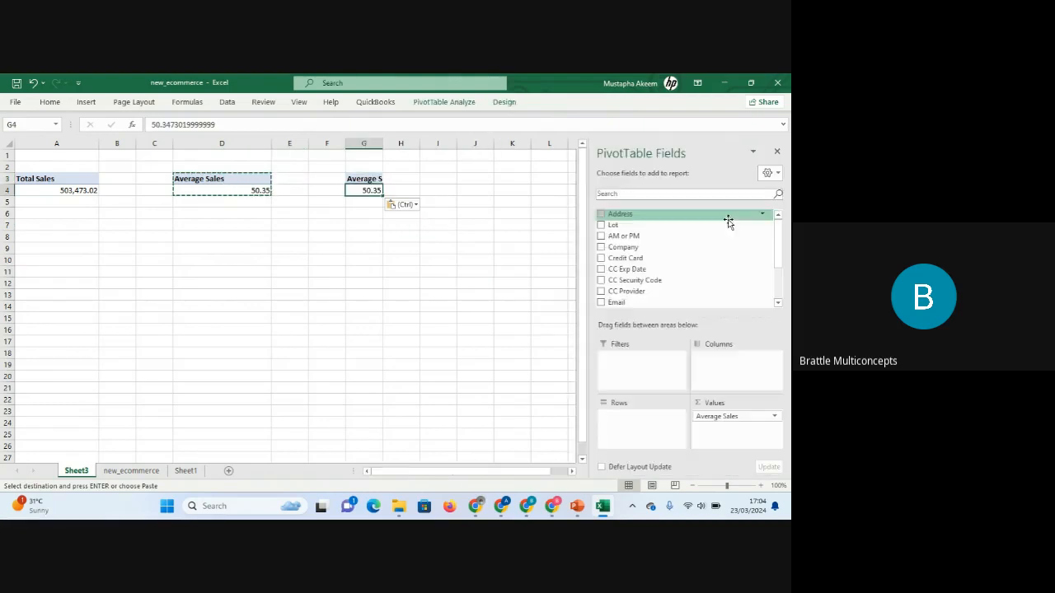
{"action": "right_click", "coordinate": [368, 190]}
{"action": "right_click", "coordinate": [368, 191]}
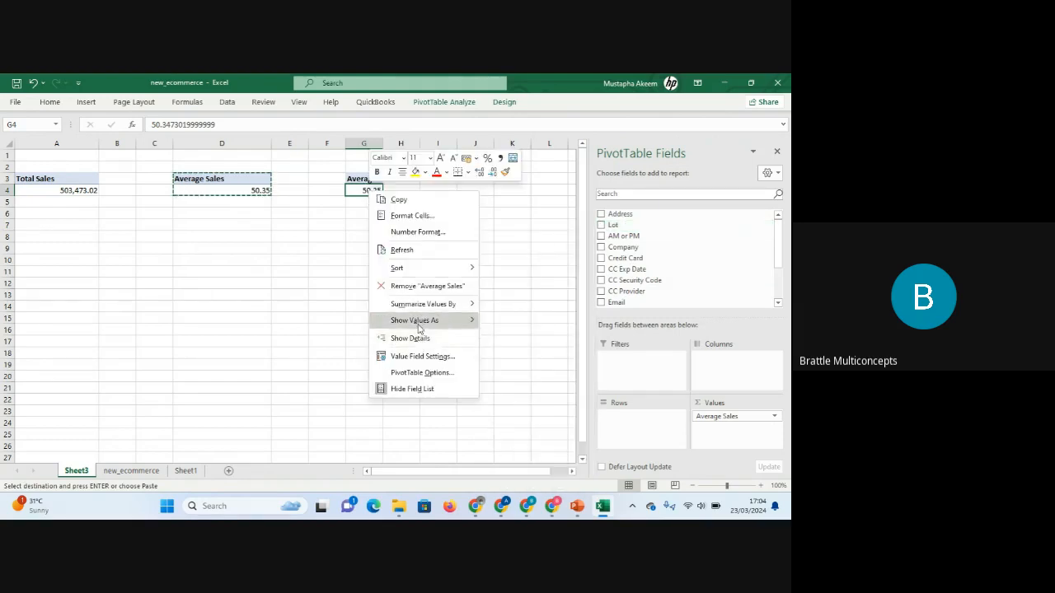
{"action": "left_click", "coordinate": [422, 360]}
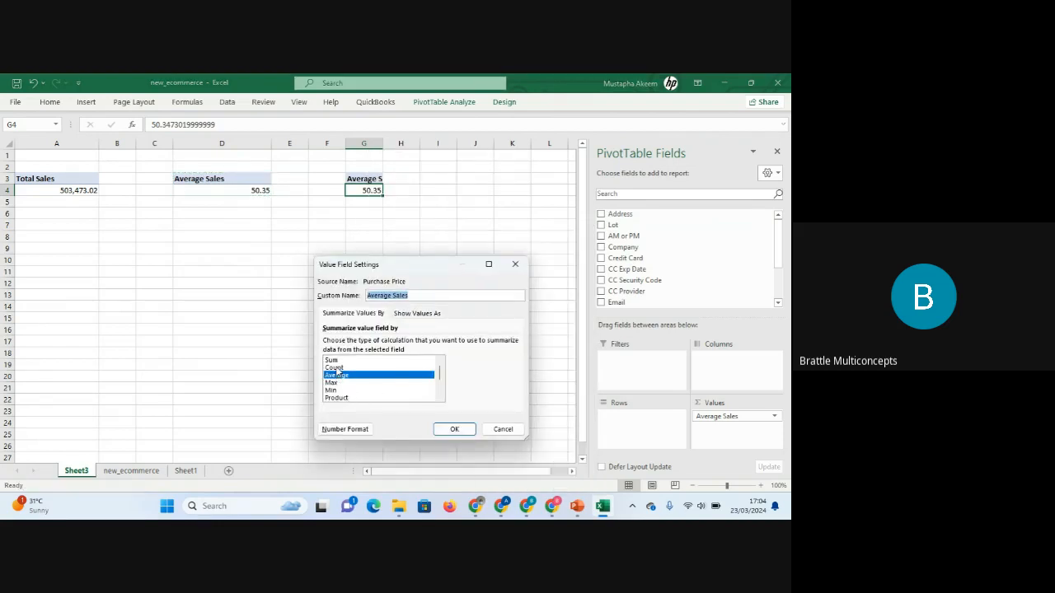
{"action": "left_click", "coordinate": [338, 367]}
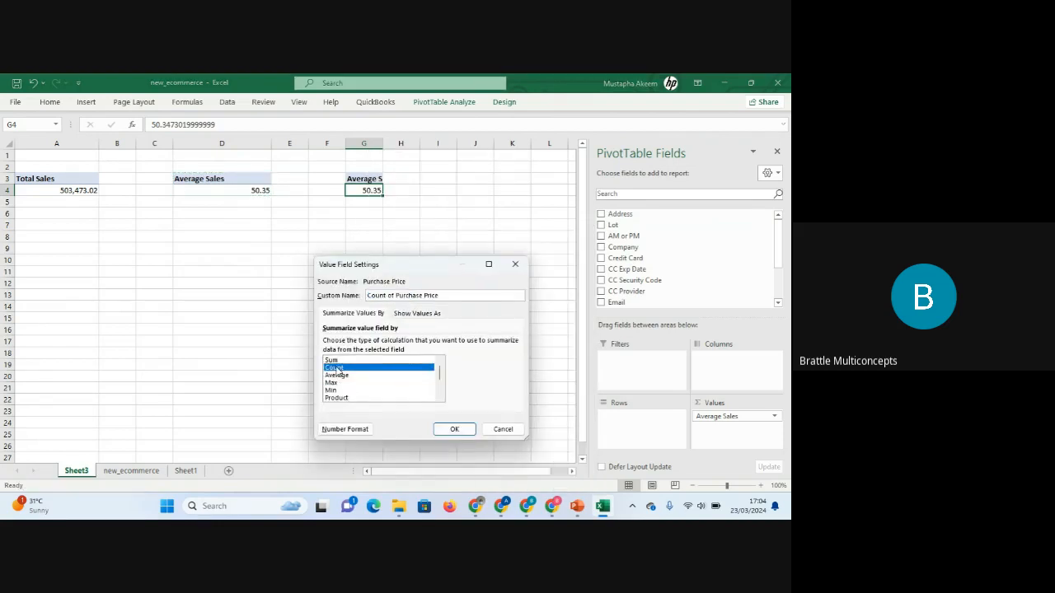
{"action": "left_click", "coordinate": [455, 432]}
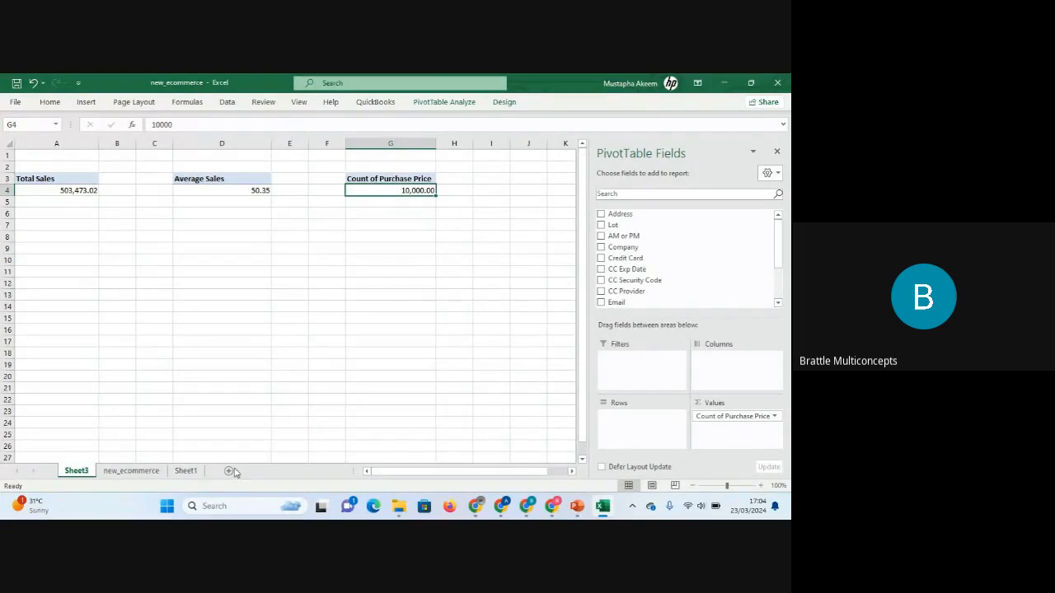
Glance at the new_ecommerce data sheet, then return to the PivotTable sheet and select the Total Sales value.
{"action": "left_click", "coordinate": [148, 472]}
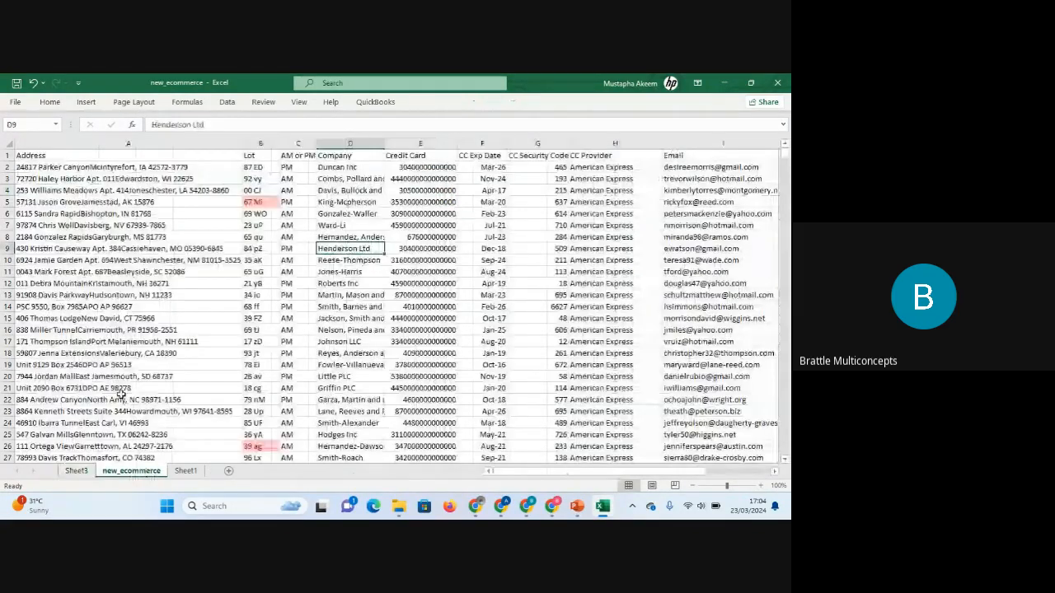
{"action": "left_click", "coordinate": [4, 167]}
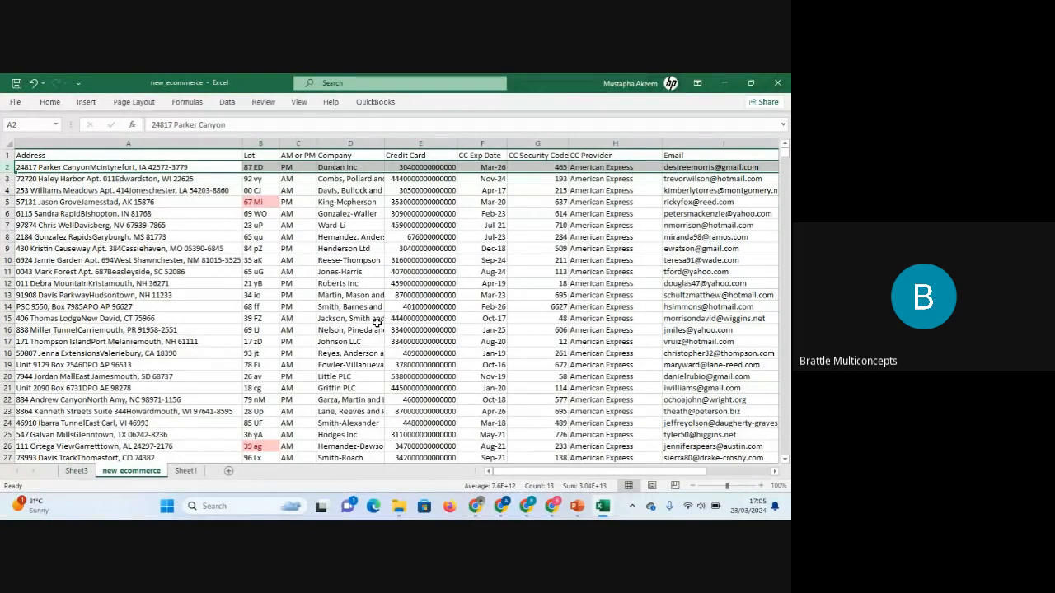
{"action": "left_click", "coordinate": [76, 473]}
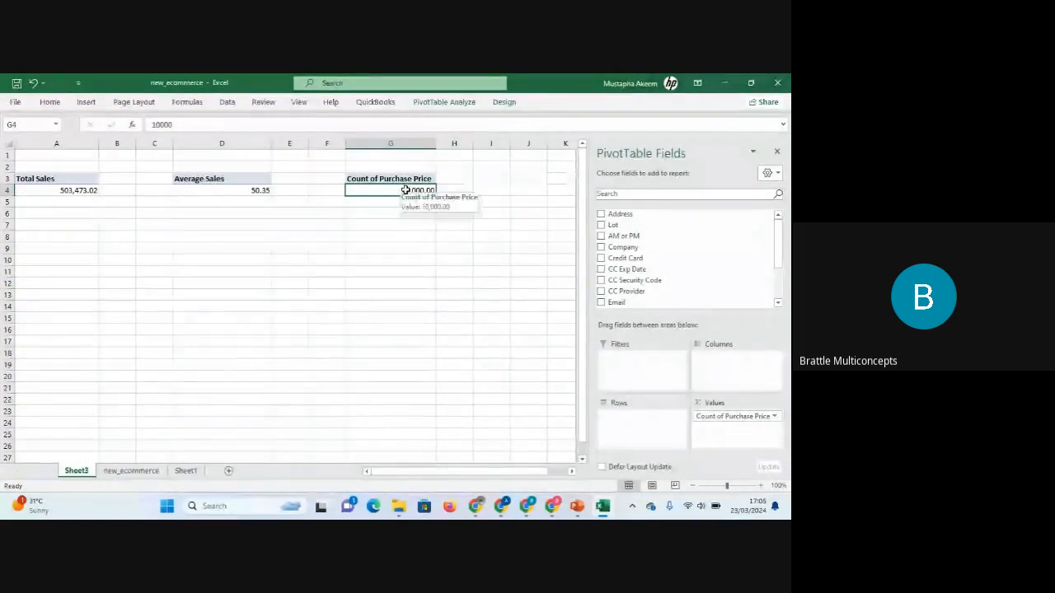
{"action": "left_click", "coordinate": [66, 190]}
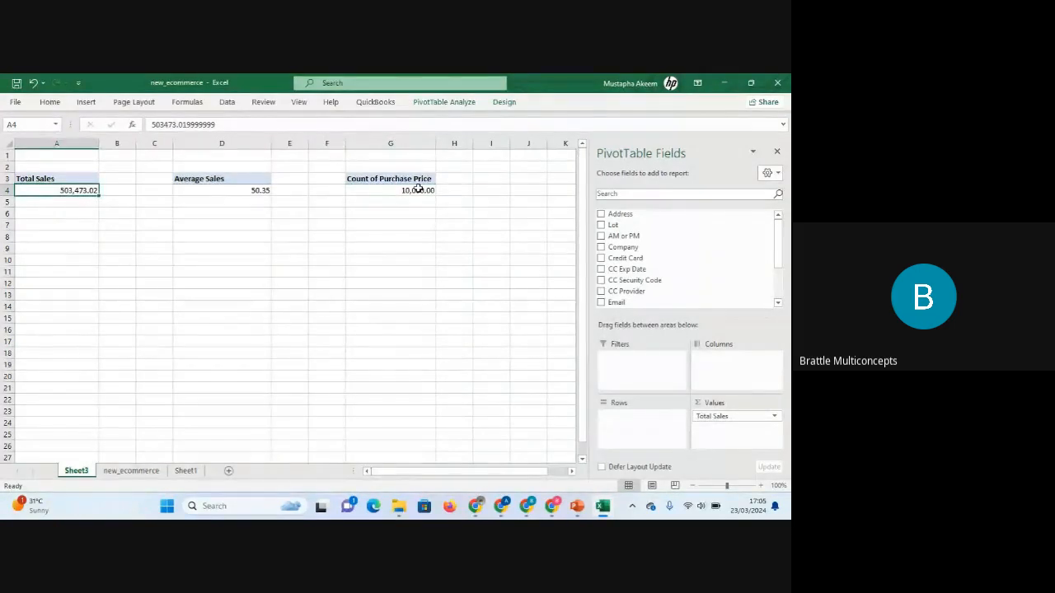
Rename the third PivotTable's header to No of Orders.
{"action": "left_click", "coordinate": [419, 190]}
{"action": "left_click", "coordinate": [253, 194]}
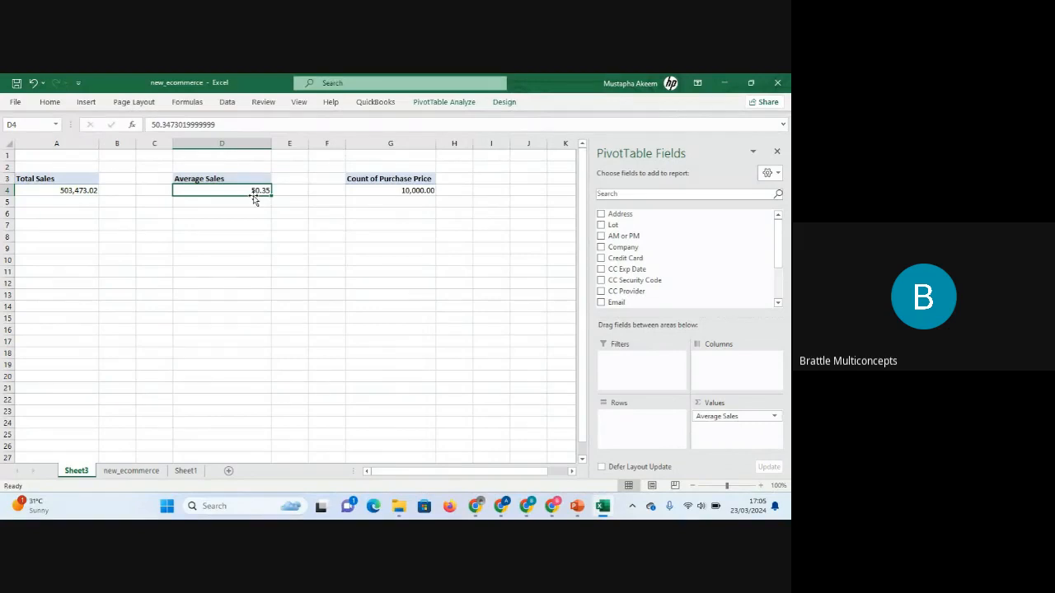
{"action": "left_click", "coordinate": [404, 178]}
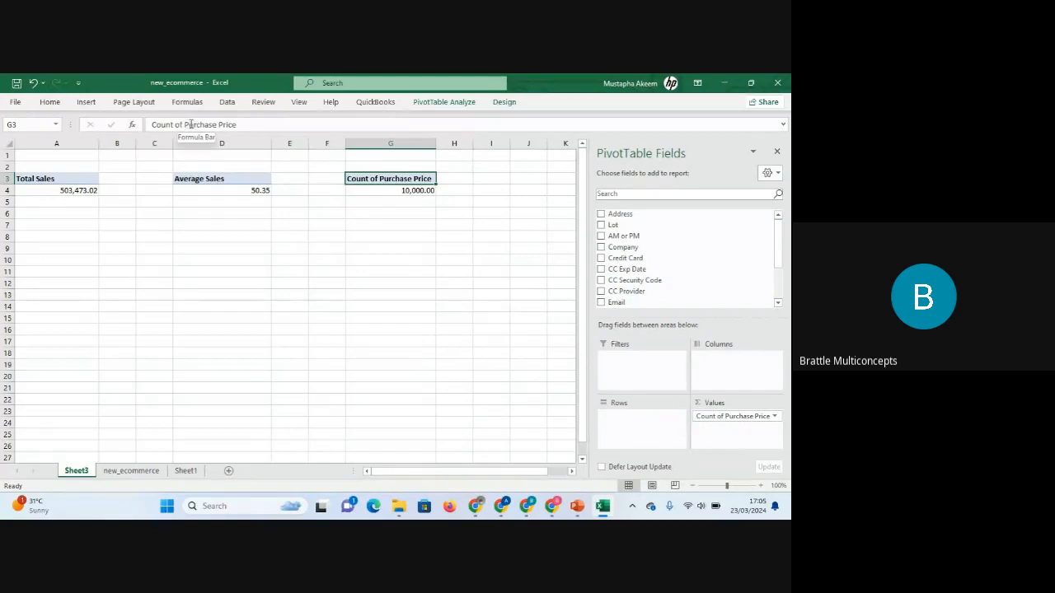
{"action": "left_click_drag", "start_coordinate": [238, 124], "coordinate": [151, 125]}
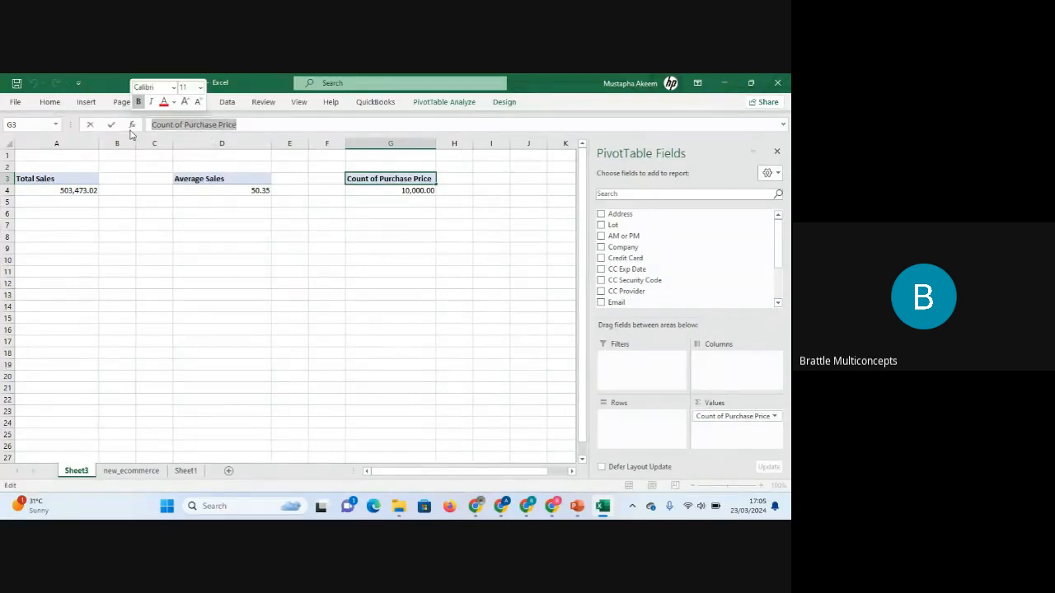
{"action": "type", "text": "No of"}
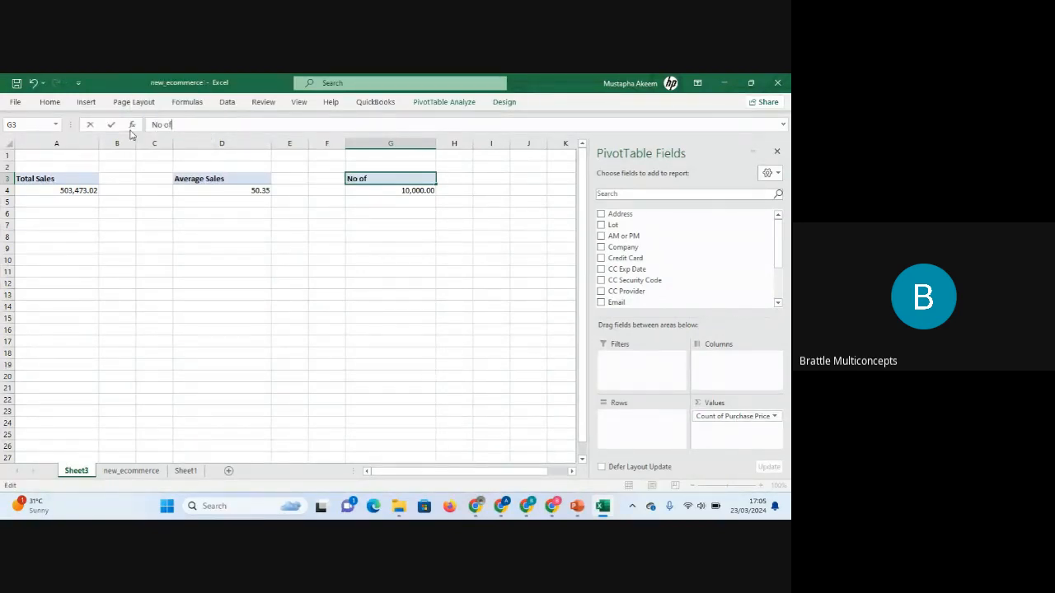
{"action": "type", "text": " Orders"}
{"action": "key", "text": "Return"}
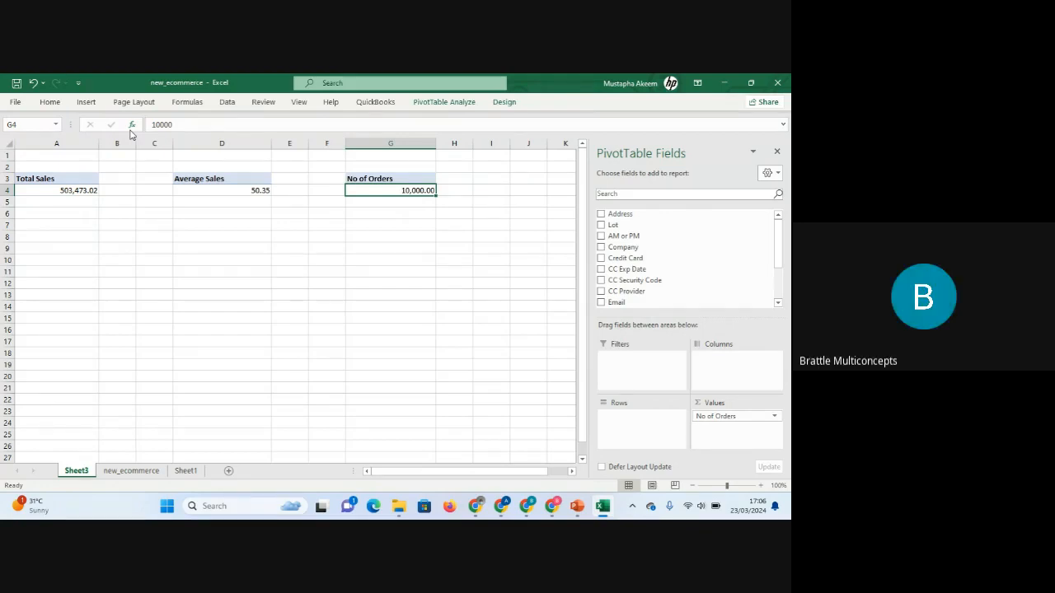
Glance over the new_ecommerce data sheet, then return to the PivotTable sheet.
{"action": "left_click", "coordinate": [145, 471]}
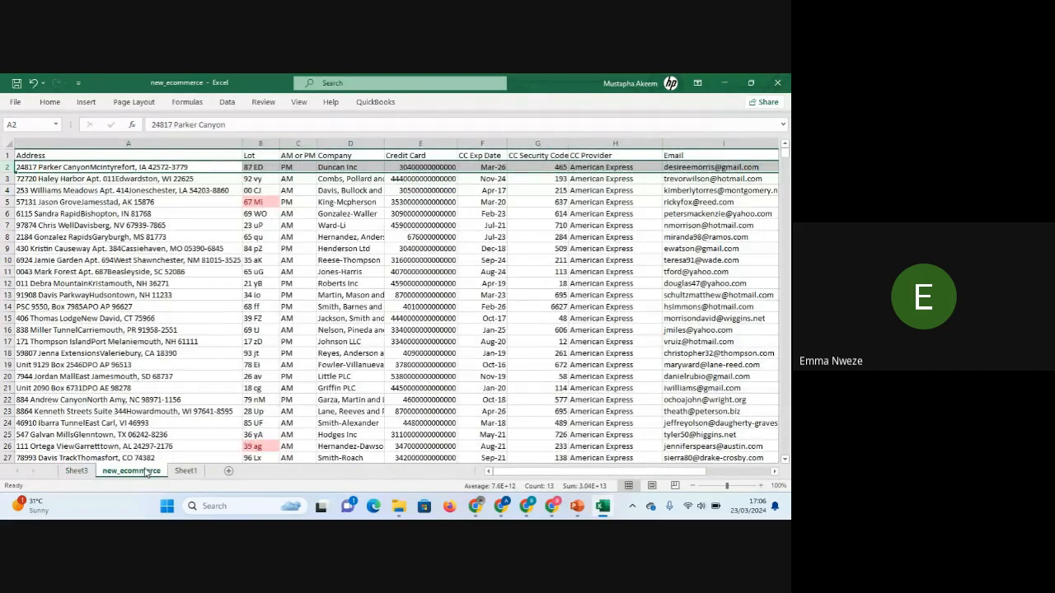
{"action": "left_click", "coordinate": [244, 273]}
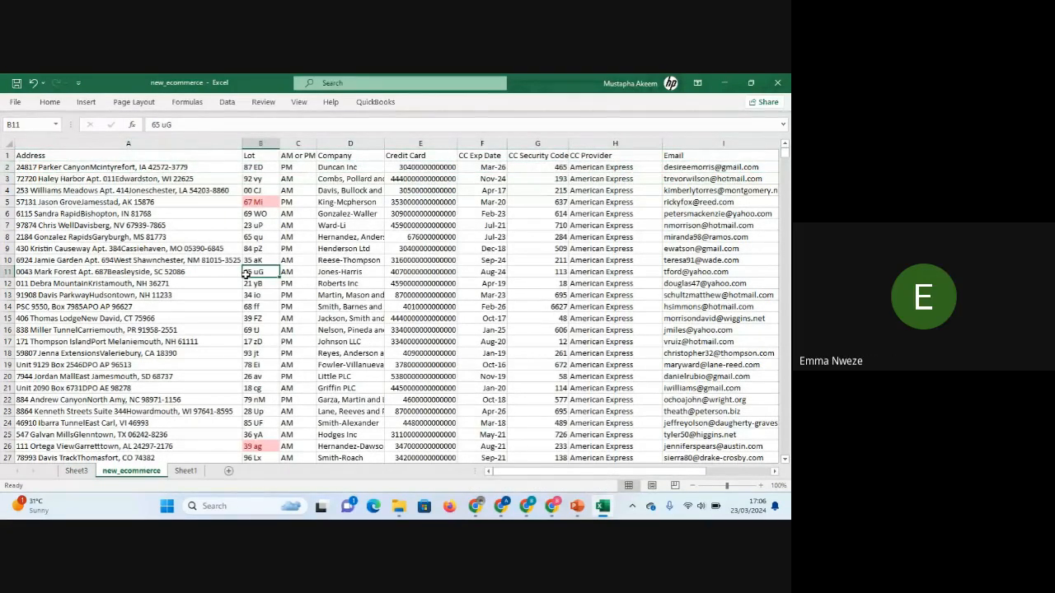
{"action": "left_click", "coordinate": [259, 202]}
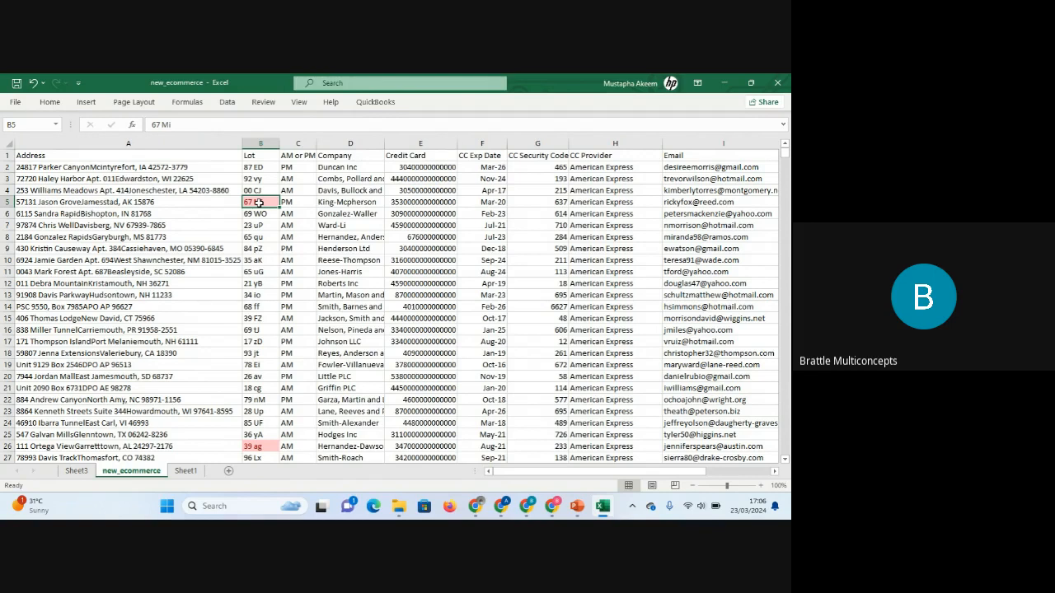
{"action": "left_click", "coordinate": [77, 471]}
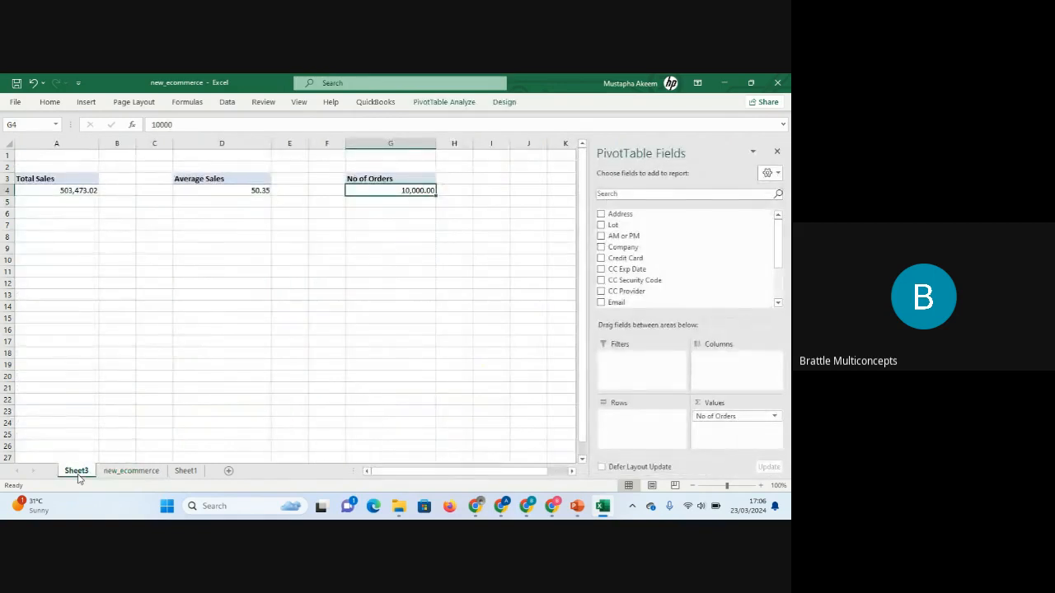
Inspect the summary options of the Average Sales value field and close the dialog without changes.
{"action": "right_click", "coordinate": [59, 178]}
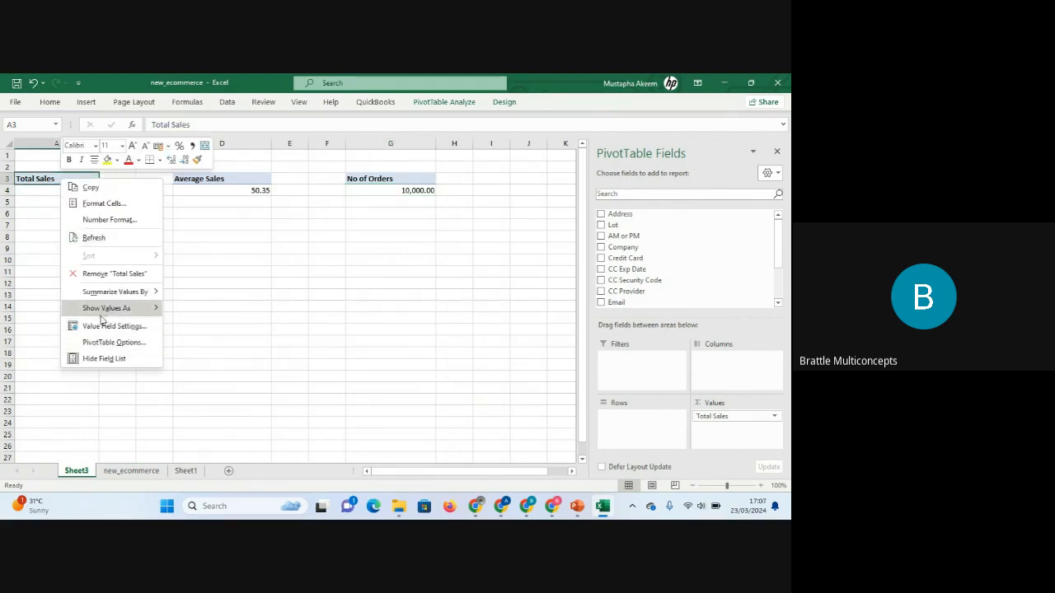
{"action": "left_click", "coordinate": [254, 178]}
{"action": "left_click", "coordinate": [251, 189]}
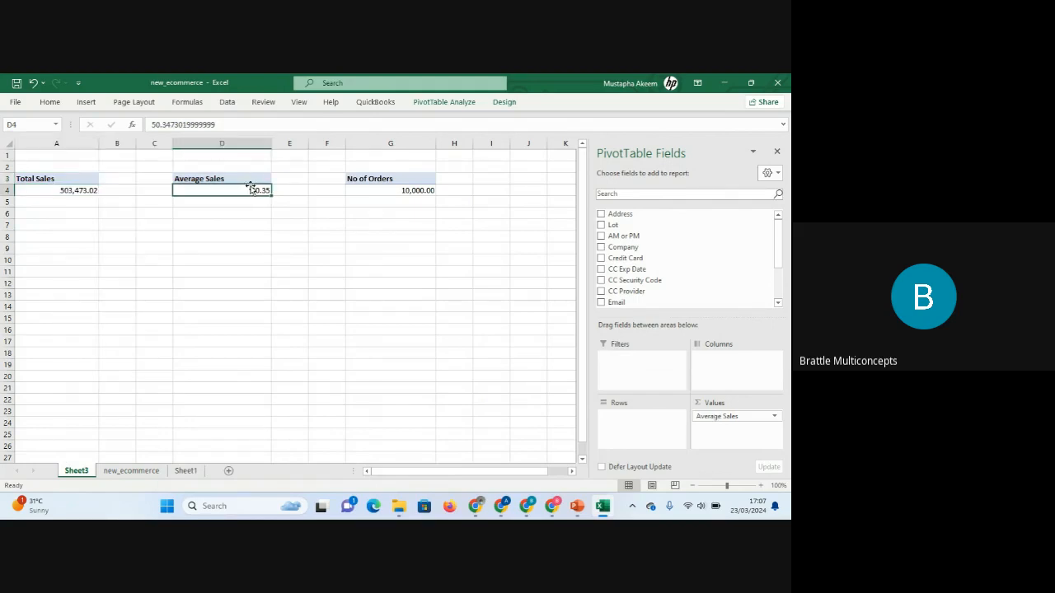
{"action": "right_click", "coordinate": [239, 190]}
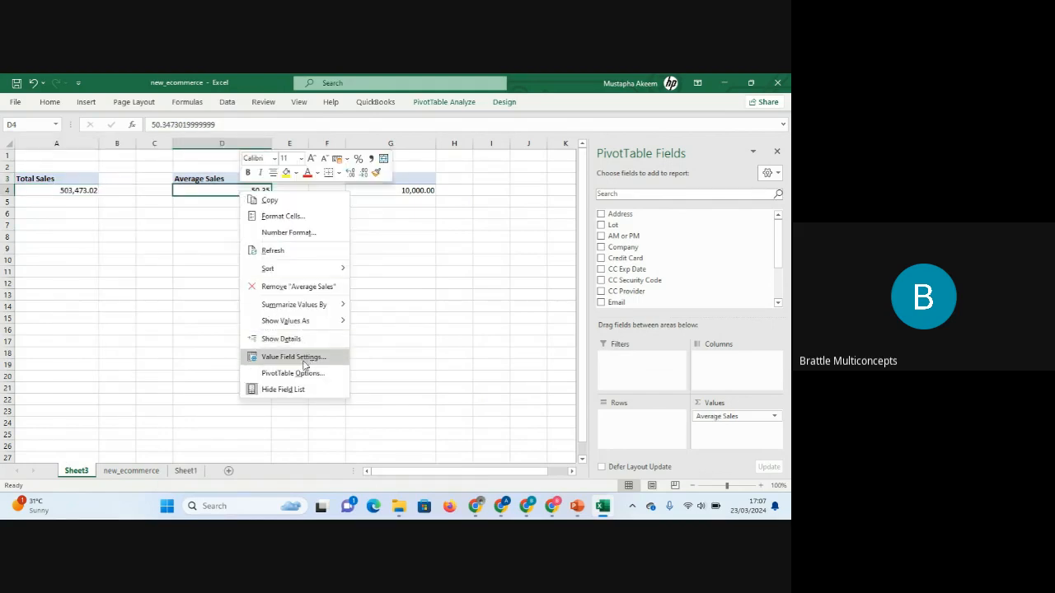
{"action": "left_click", "coordinate": [304, 364]}
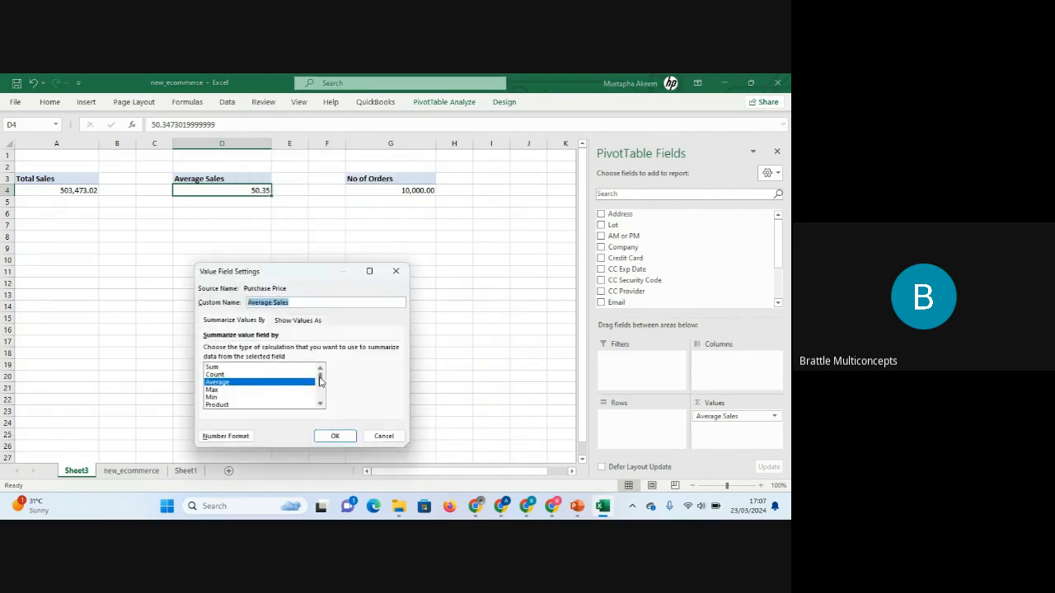
{"action": "left_click_drag", "start_coordinate": [320, 379], "coordinate": [321, 401]}
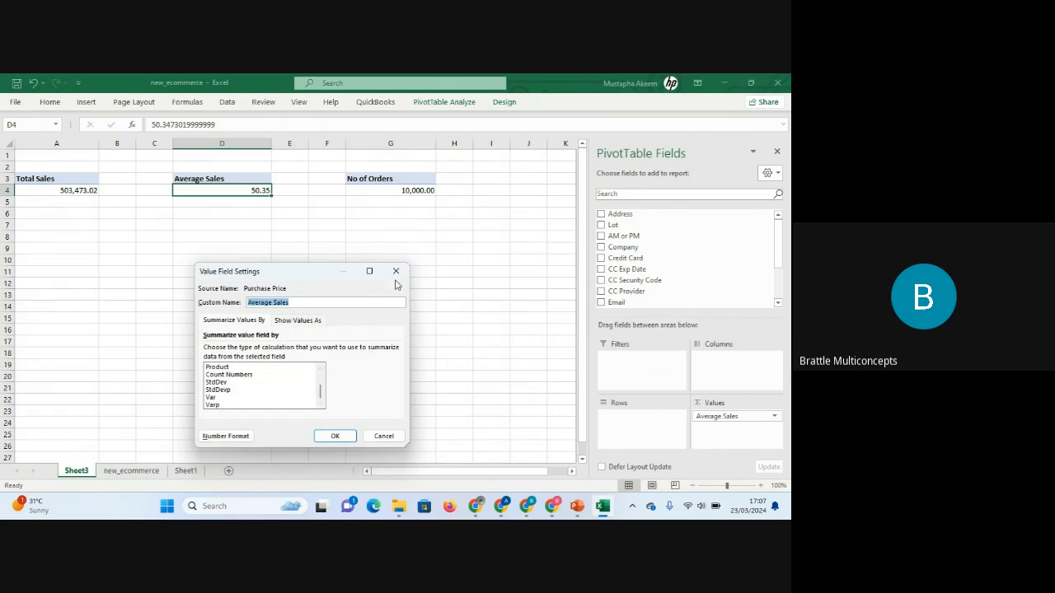
{"action": "left_click", "coordinate": [395, 271]}
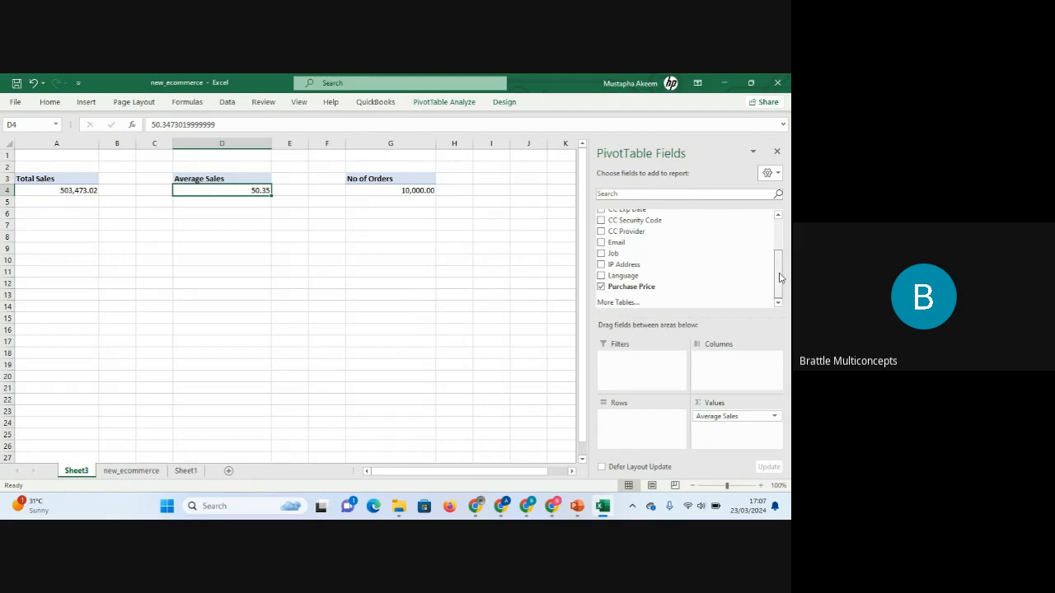
{"action": "left_click_drag", "start_coordinate": [780, 268], "coordinate": [775, 211]}
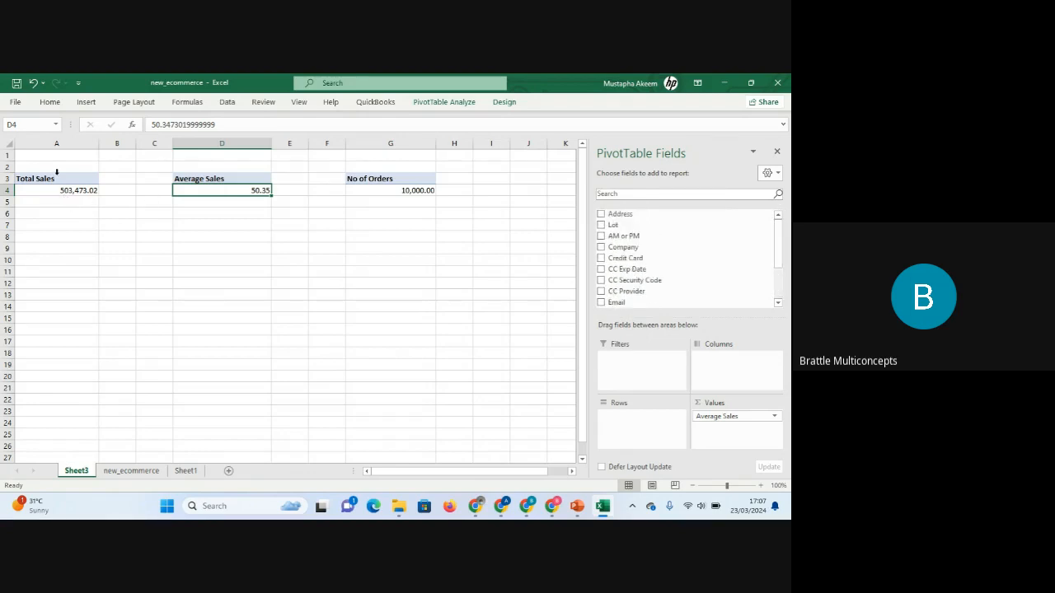
{"action": "left_click", "coordinate": [362, 291]}
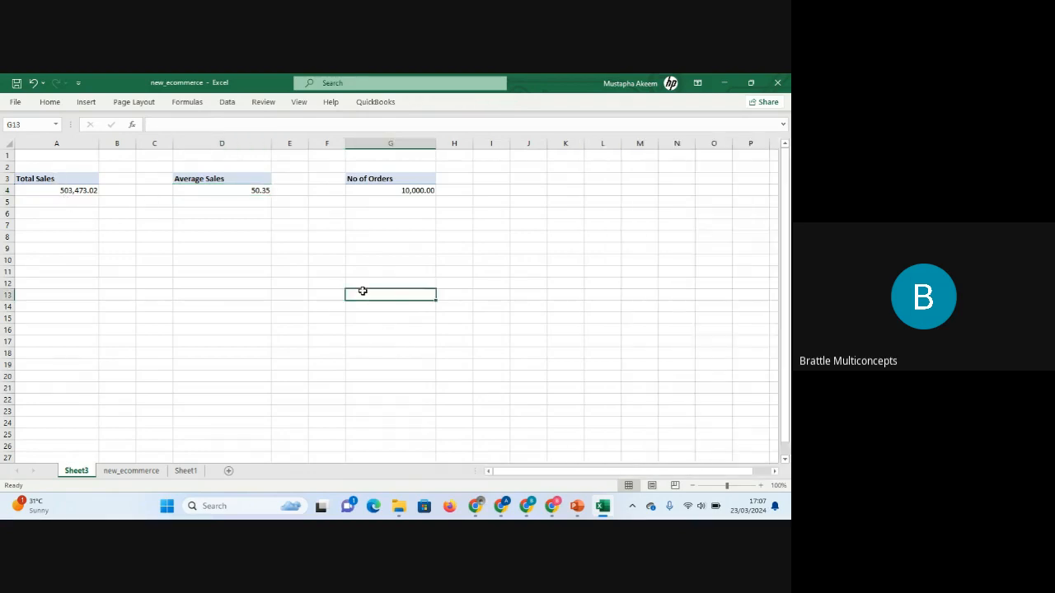
Insert a new PivotTable from the new_ecommerce data into the existing Sheet3 at cell A12.
{"action": "left_click", "coordinate": [134, 471]}
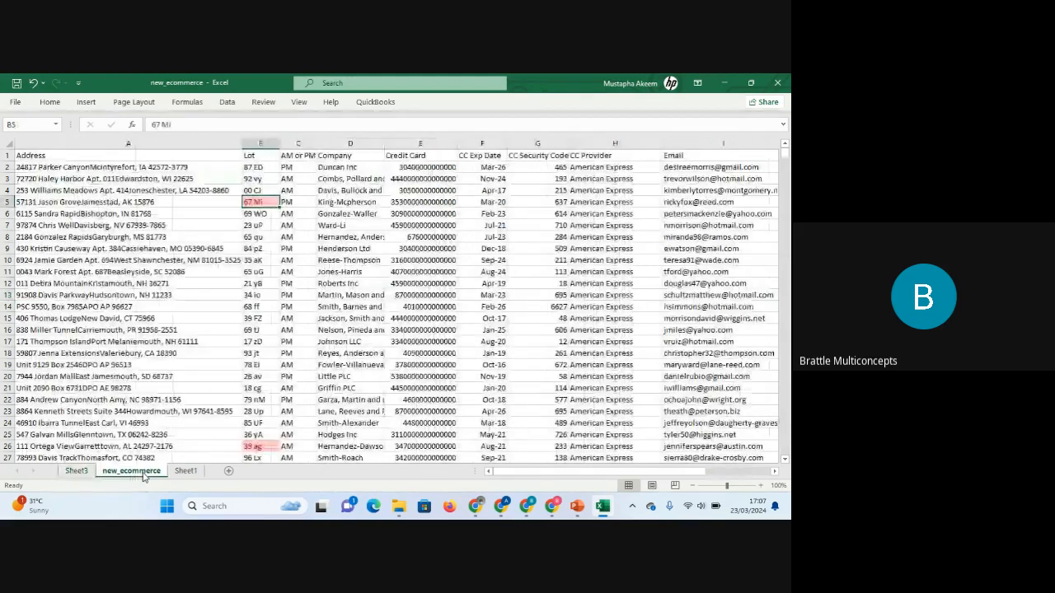
{"action": "left_click", "coordinate": [351, 296]}
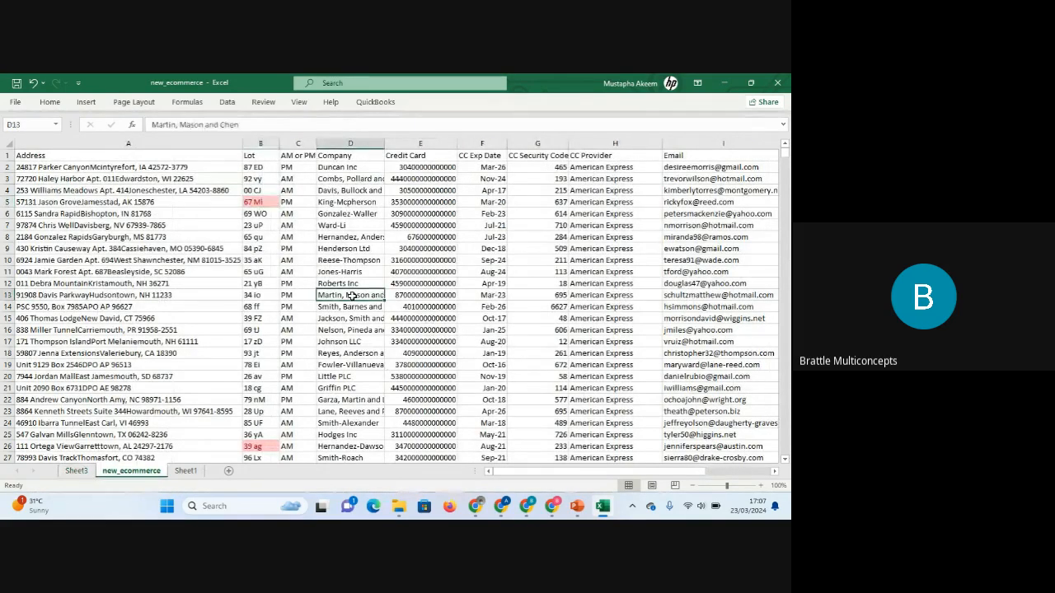
{"action": "left_click", "coordinate": [86, 102]}
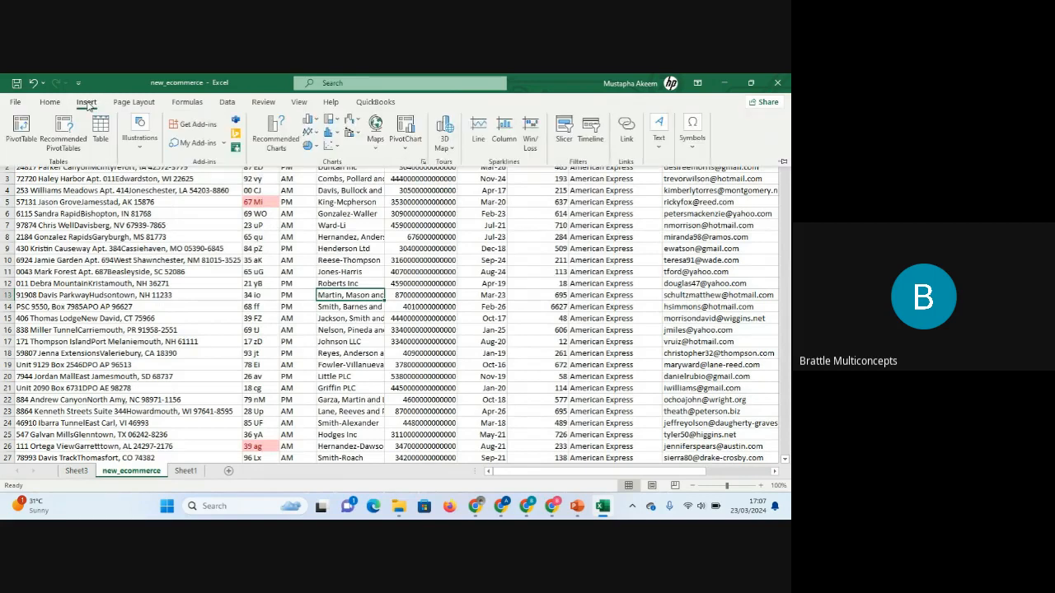
{"action": "left_click", "coordinate": [22, 125]}
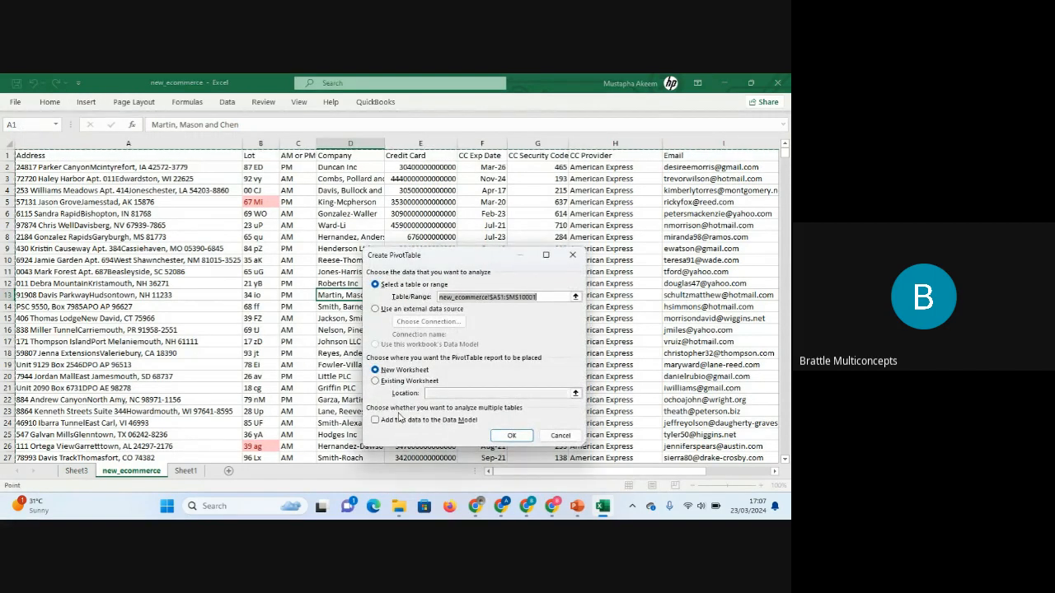
{"action": "left_click", "coordinate": [377, 381]}
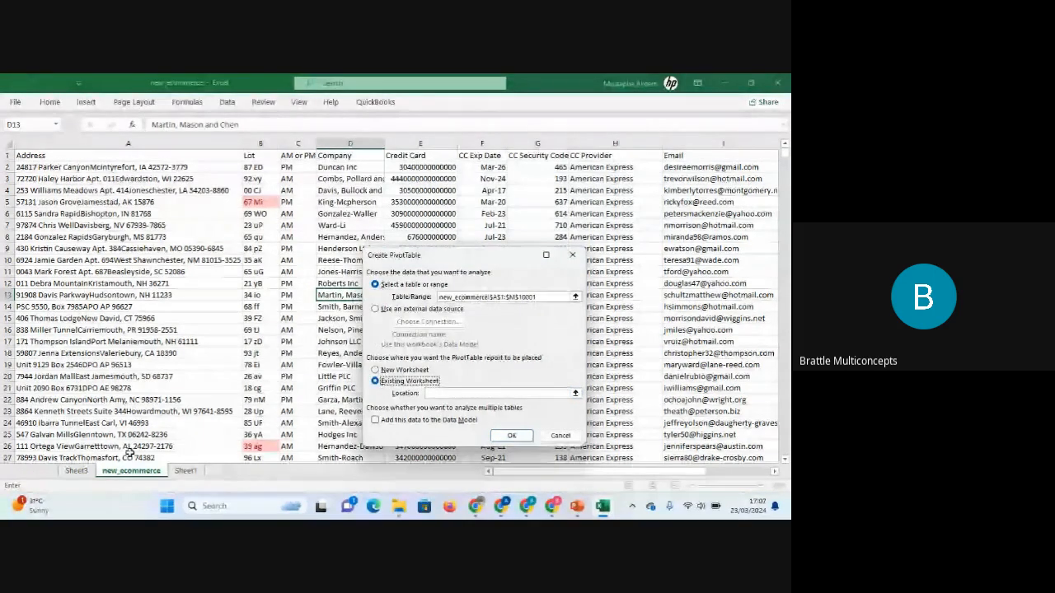
{"action": "left_click", "coordinate": [77, 471]}
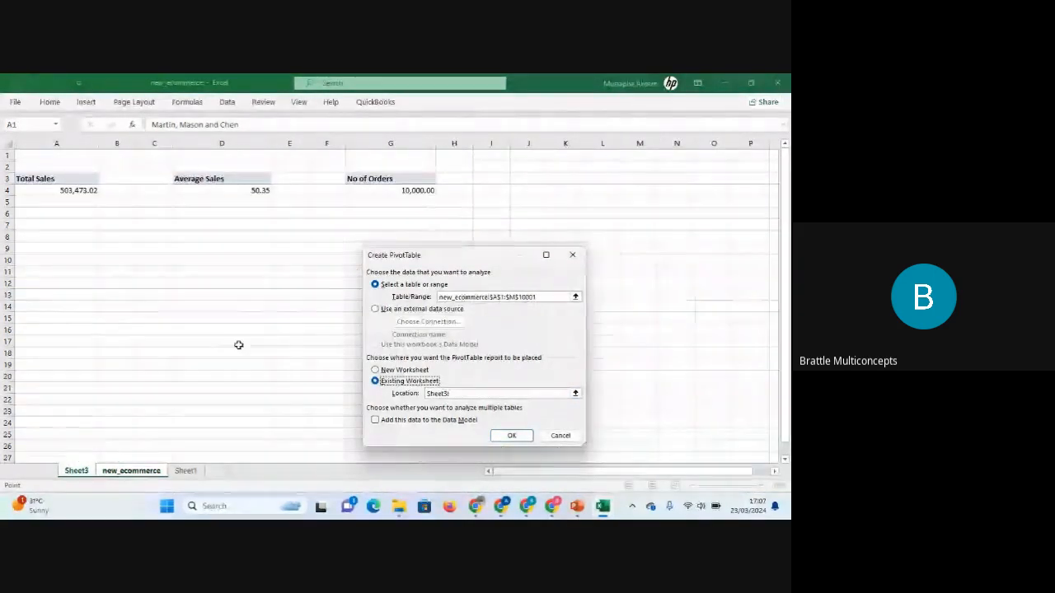
{"action": "left_click", "coordinate": [52, 284]}
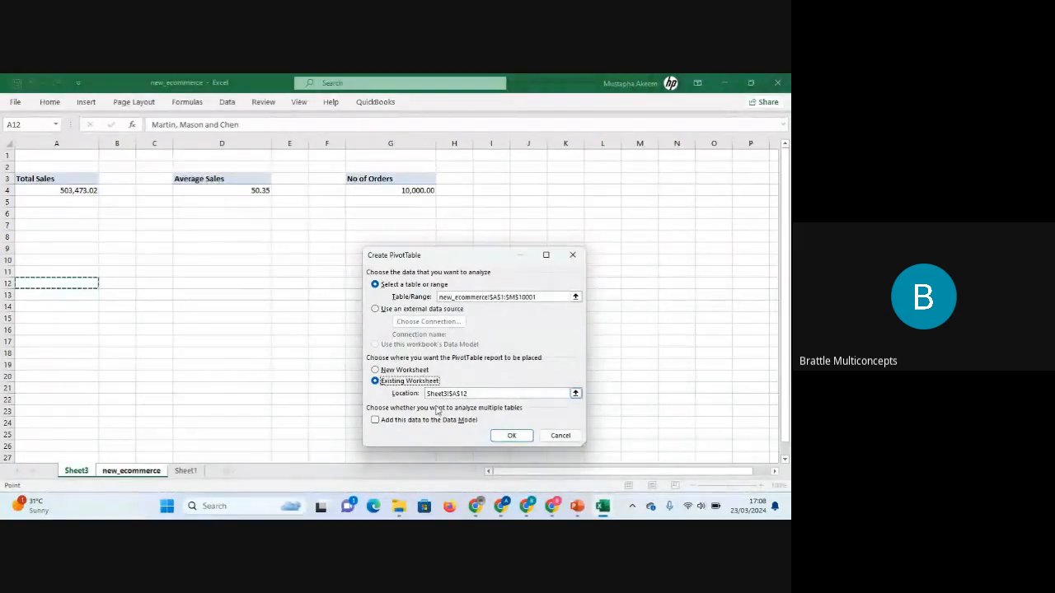
{"action": "left_click", "coordinate": [511, 438]}
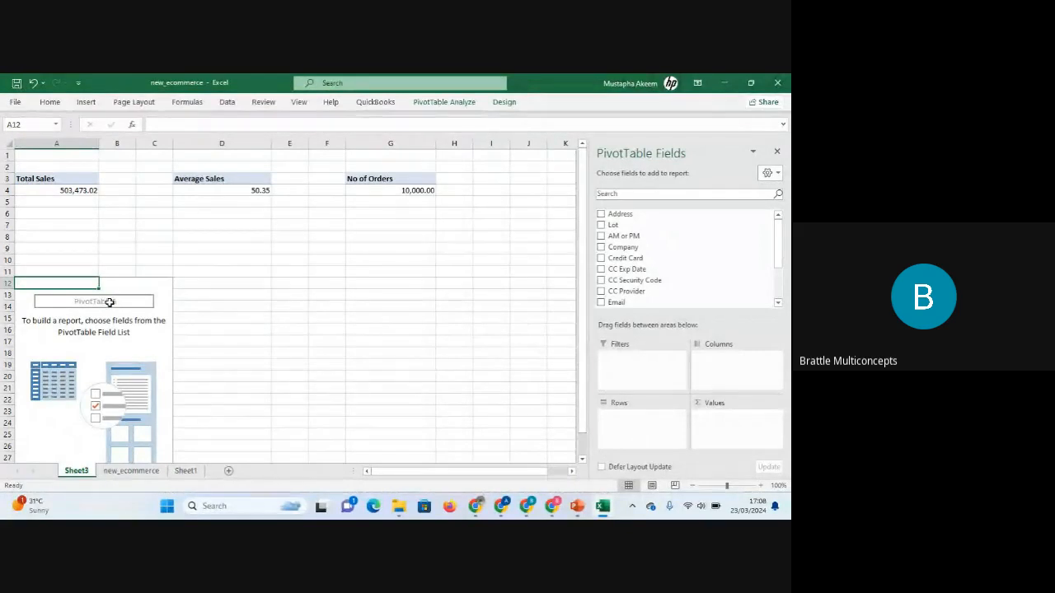
Add Purchase Price to the new PivotTable's values.
{"action": "left_click", "coordinate": [159, 336]}
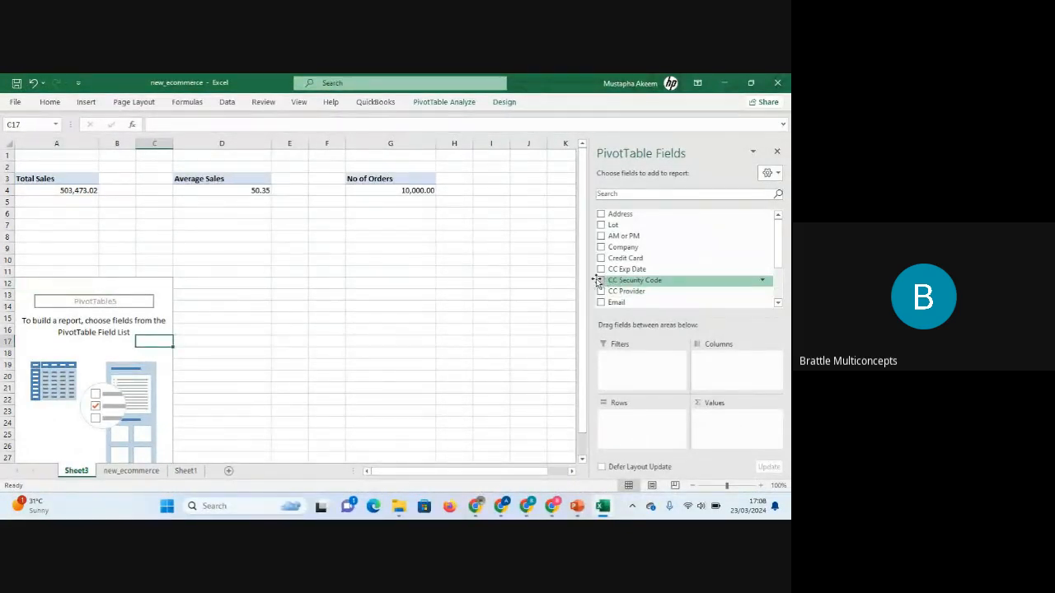
{"action": "scroll", "coordinate": [584, 280], "scroll_direction": "down", "scroll_amount": 1}
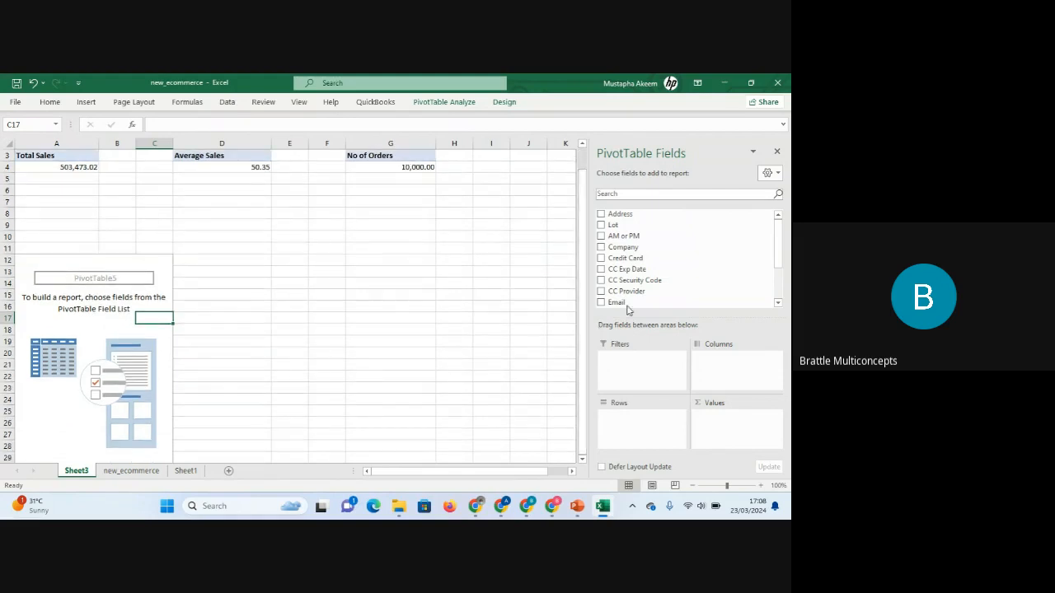
{"action": "left_click_drag", "start_coordinate": [782, 242], "coordinate": [782, 282]}
{"action": "left_click_drag", "start_coordinate": [626, 288], "coordinate": [737, 441]}
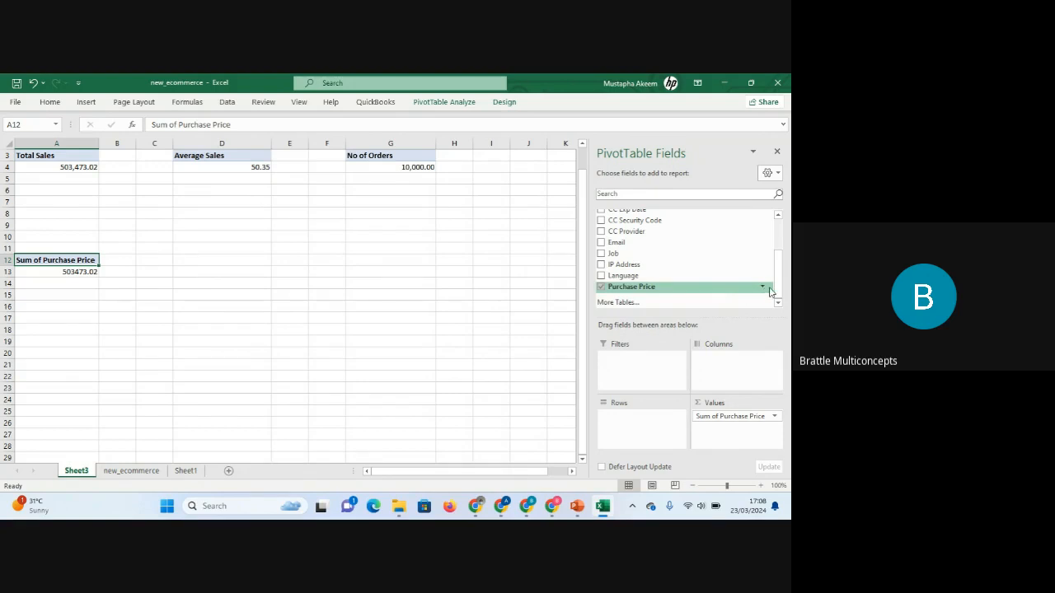
Add the AM or PM field to the new PivotTable's rows.
{"action": "scroll", "coordinate": [777, 285], "scroll_direction": "up", "scroll_amount": 1}
{"action": "left_click_drag", "start_coordinate": [777, 285], "coordinate": [777, 246]}
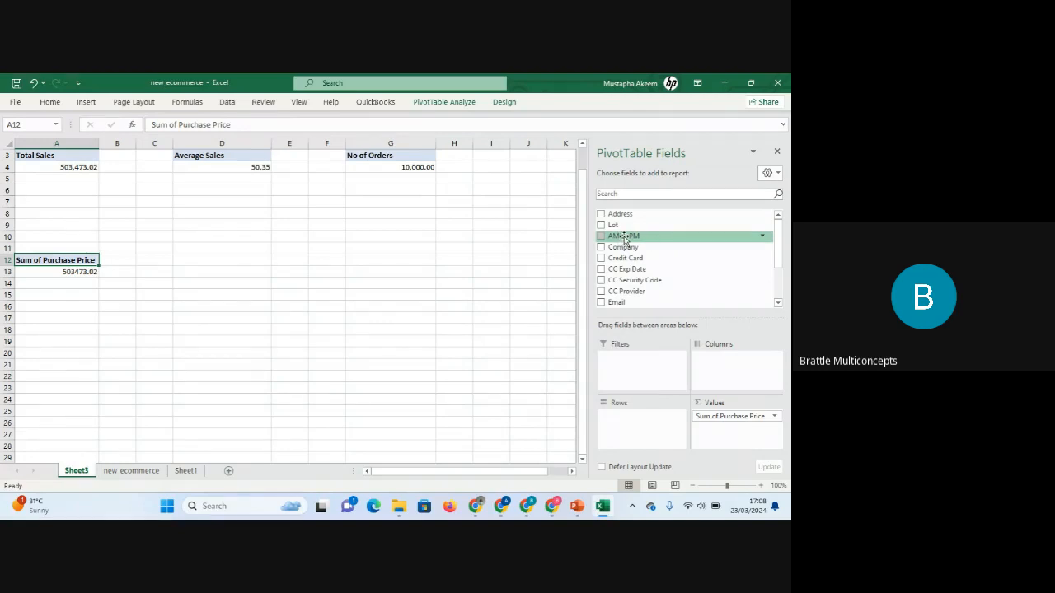
{"action": "left_click_drag", "start_coordinate": [624, 238], "coordinate": [626, 430]}
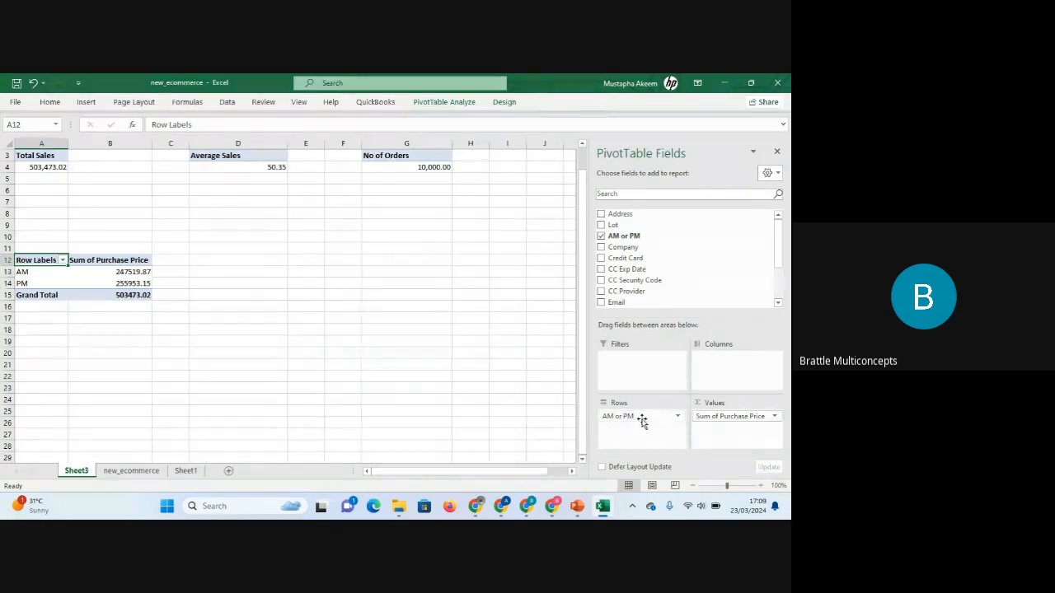
Try moving the AM or PM field from the rows area to columns and back to rows.
{"action": "left_click_drag", "start_coordinate": [644, 421], "coordinate": [737, 365]}
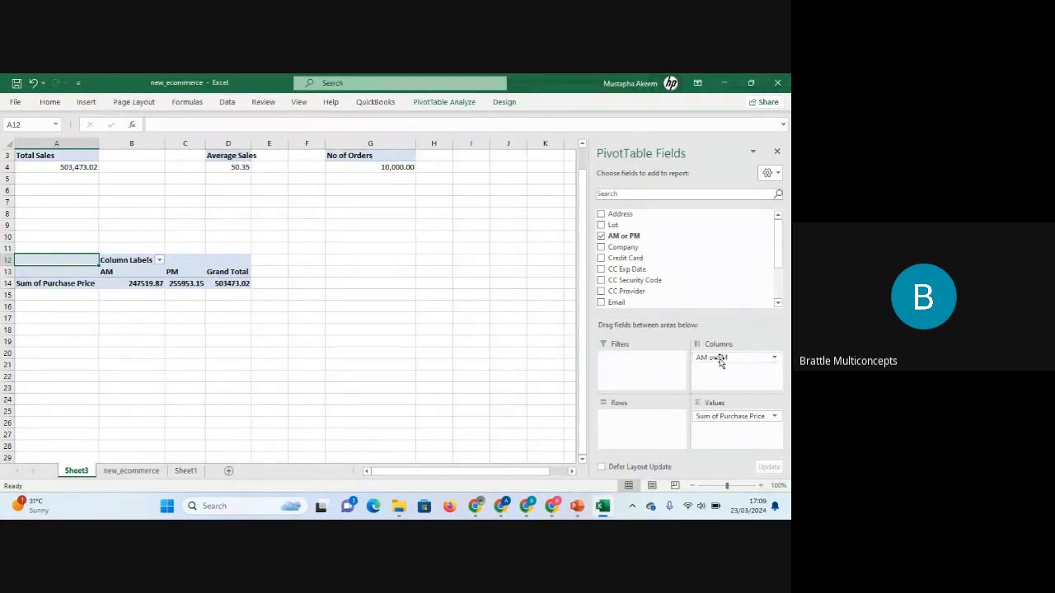
{"action": "left_click_drag", "start_coordinate": [719, 360], "coordinate": [626, 430]}
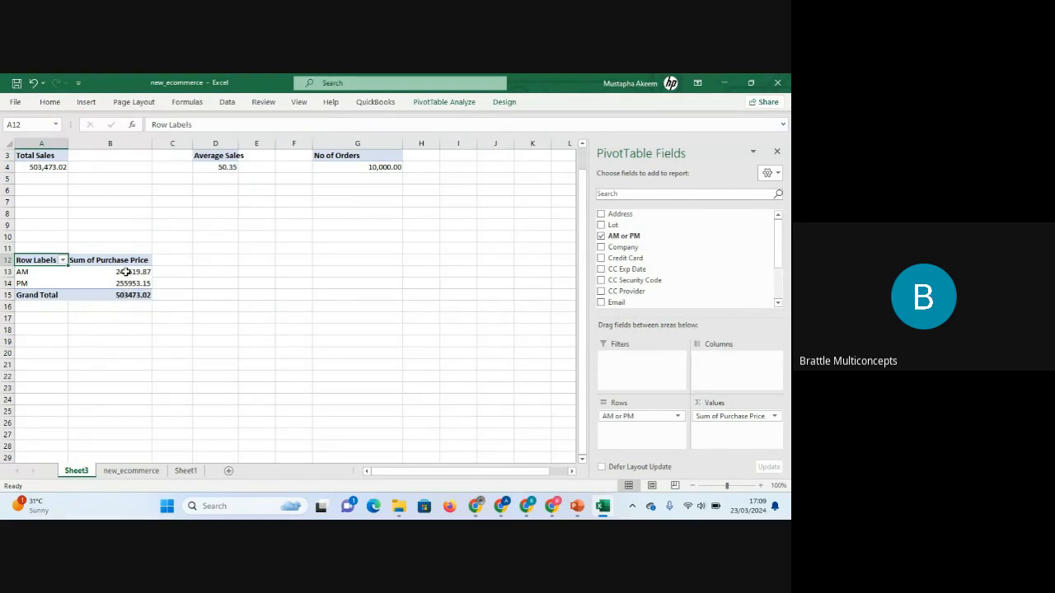
Format the PivotTable's Purchase Price values as Number with 2 decimal places and a 1000 separator.
{"action": "left_click_drag", "start_coordinate": [125, 271], "coordinate": [124, 295]}
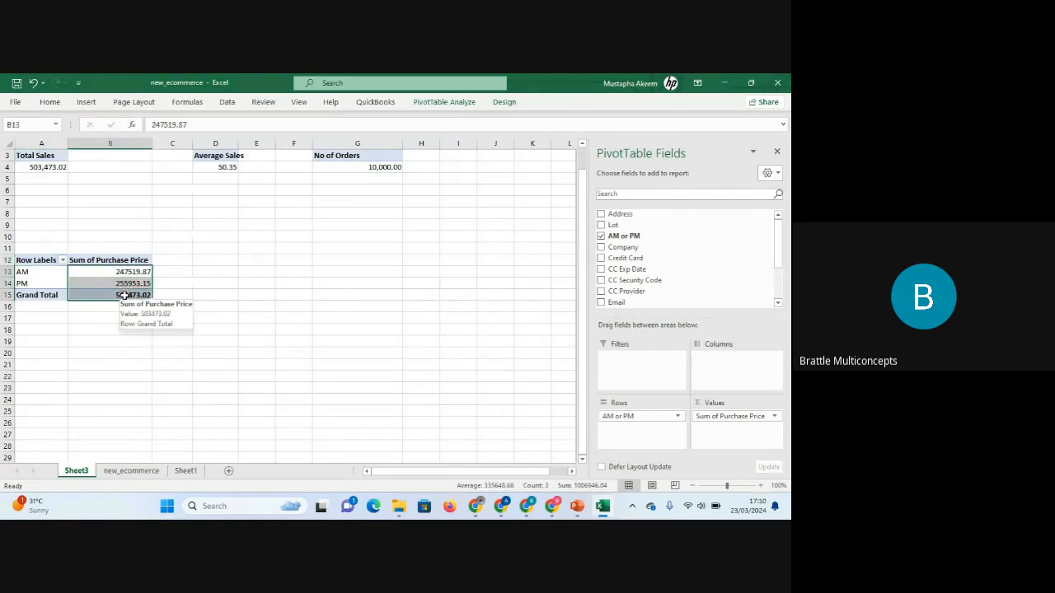
{"action": "key", "text": "ctrl+1"}
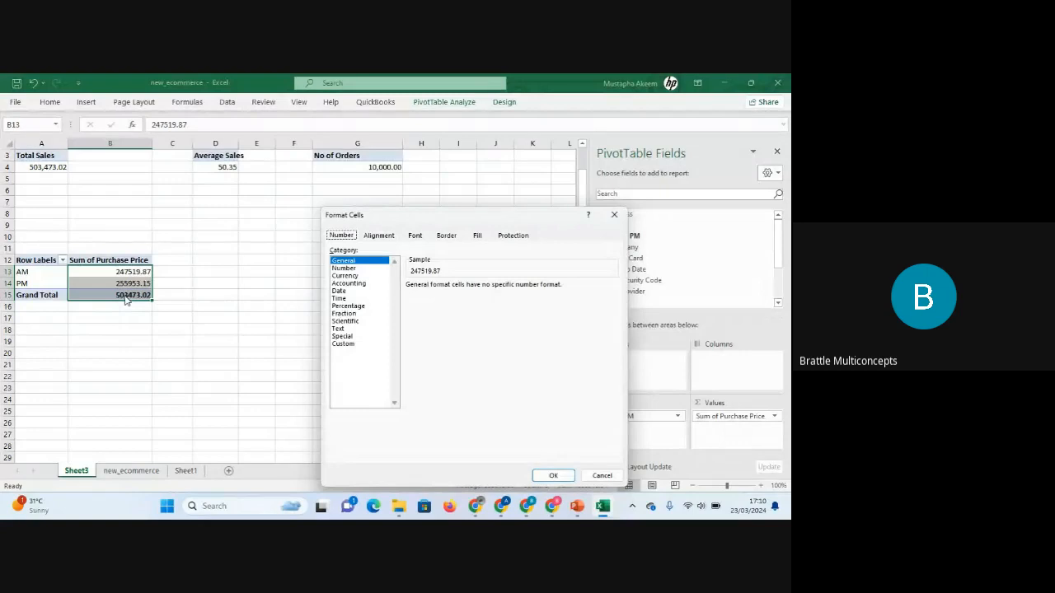
{"action": "left_click", "coordinate": [364, 269]}
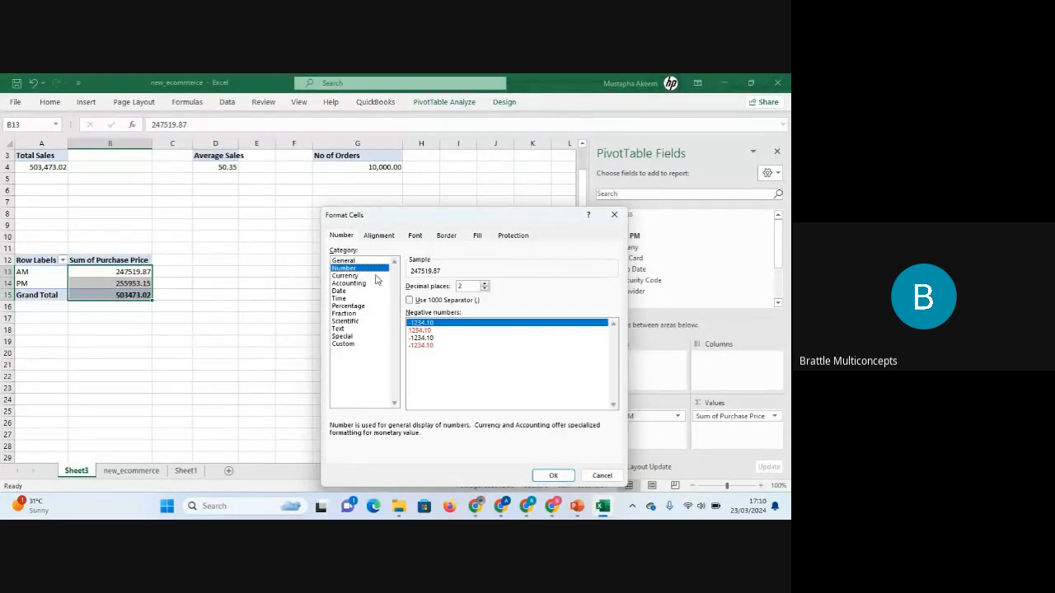
{"action": "left_click", "coordinate": [410, 300]}
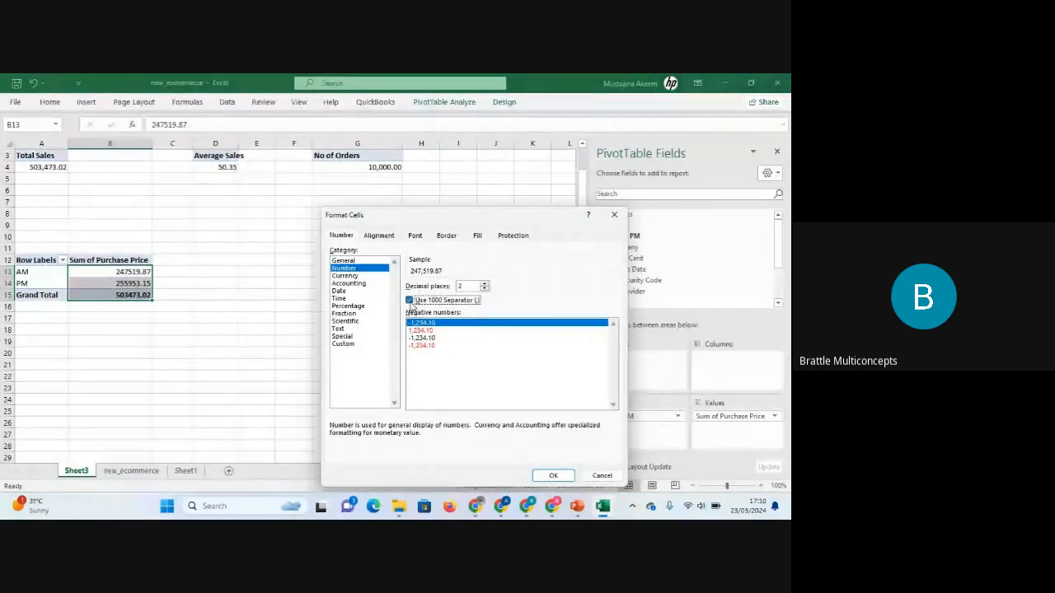
{"action": "left_click", "coordinate": [551, 477]}
{"action": "left_click", "coordinate": [210, 335]}
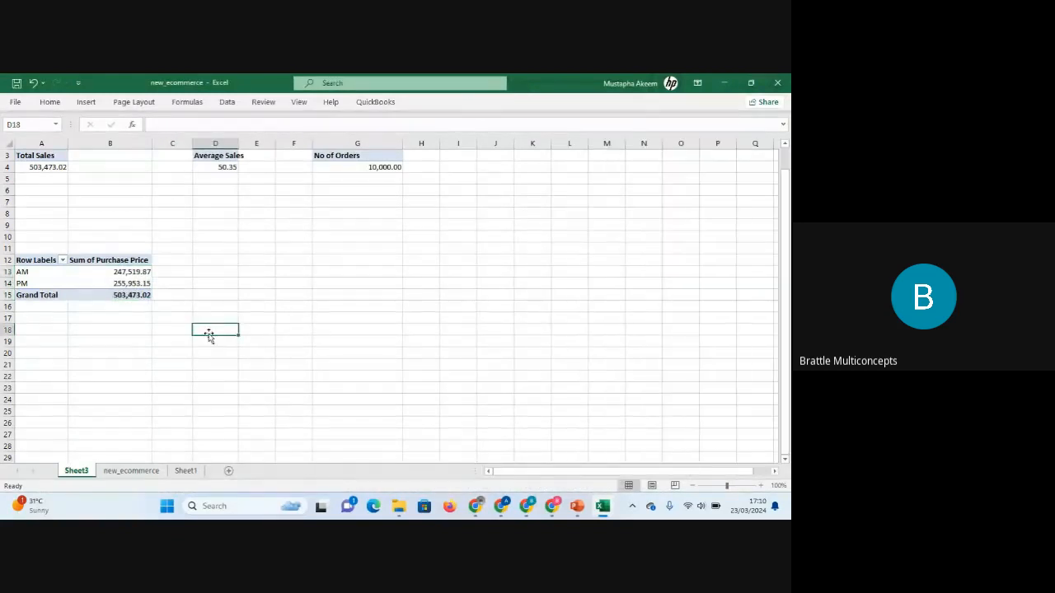
{"action": "left_click", "coordinate": [128, 273]}
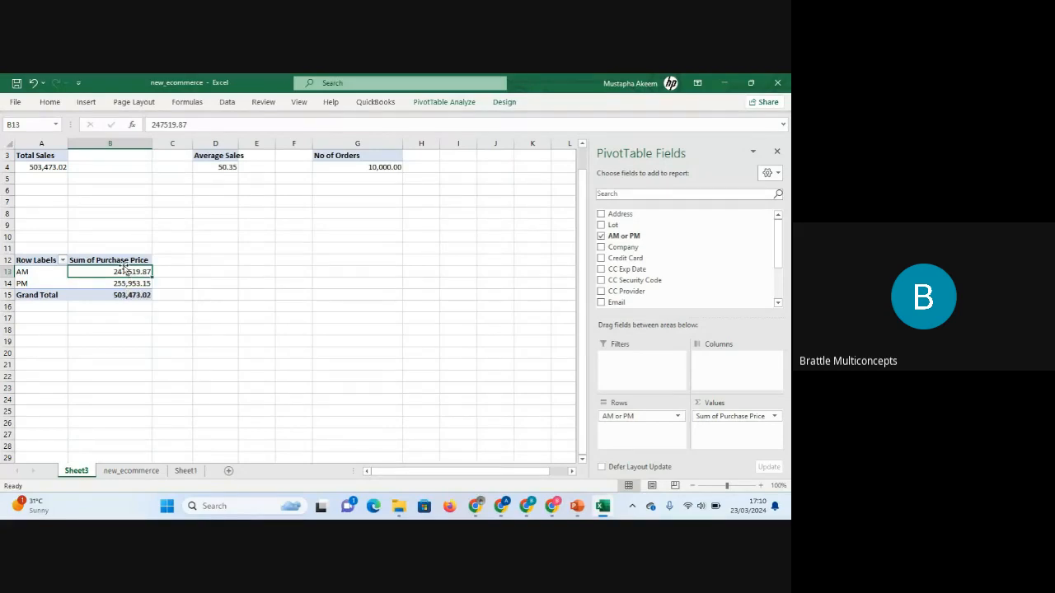
{"action": "left_click_drag", "start_coordinate": [36, 258], "coordinate": [138, 295]}
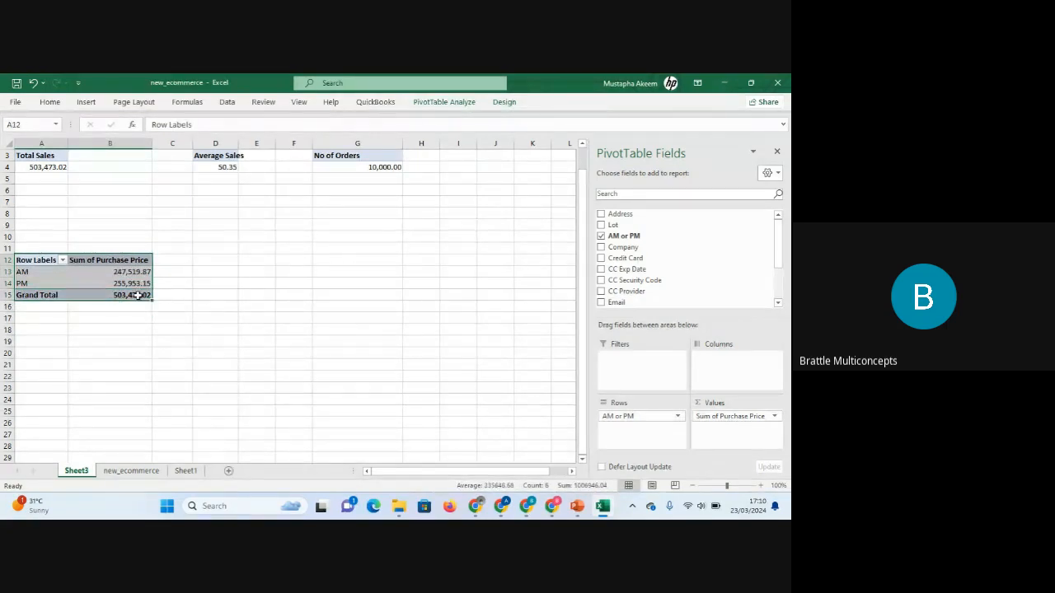
{"action": "left_click", "coordinate": [33, 225]}
{"action": "left_click_drag", "start_coordinate": [28, 260], "coordinate": [125, 280]}
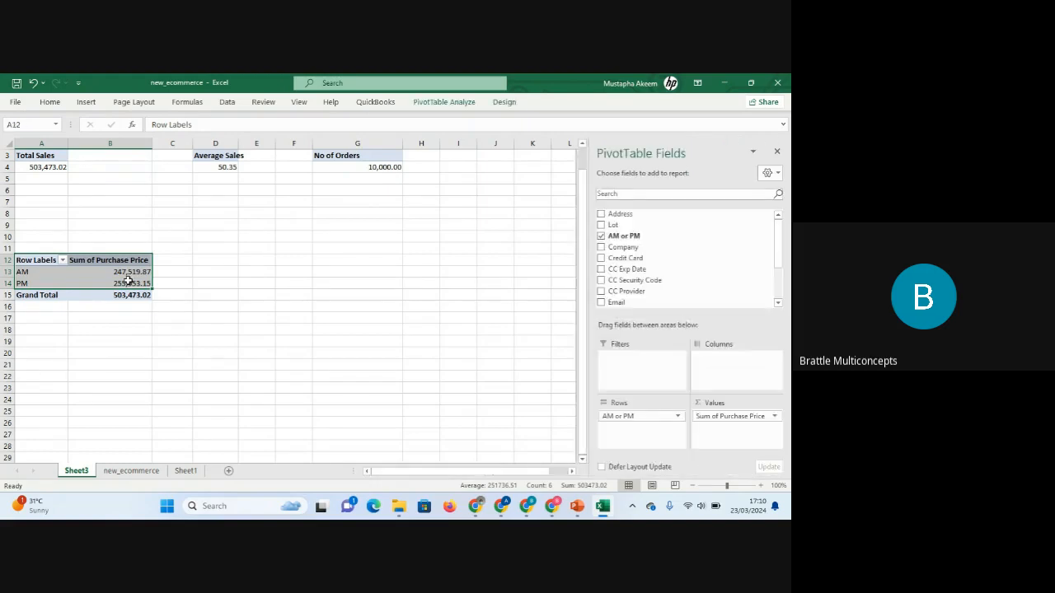
{"action": "key", "text": "ctrl+c"}
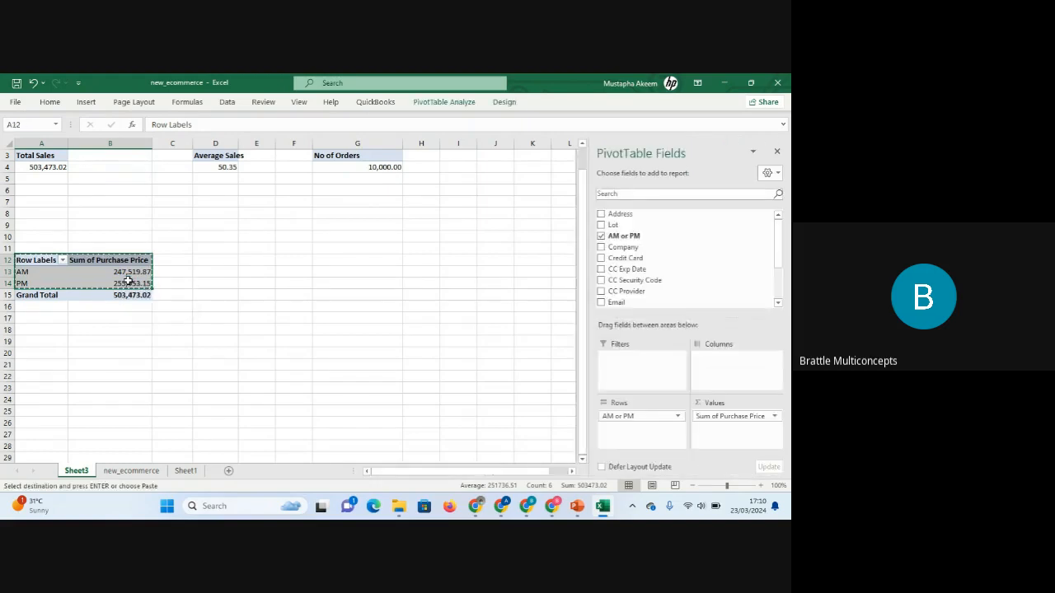
{"action": "left_click", "coordinate": [262, 250]}
{"action": "key", "text": "ctrl+v"}
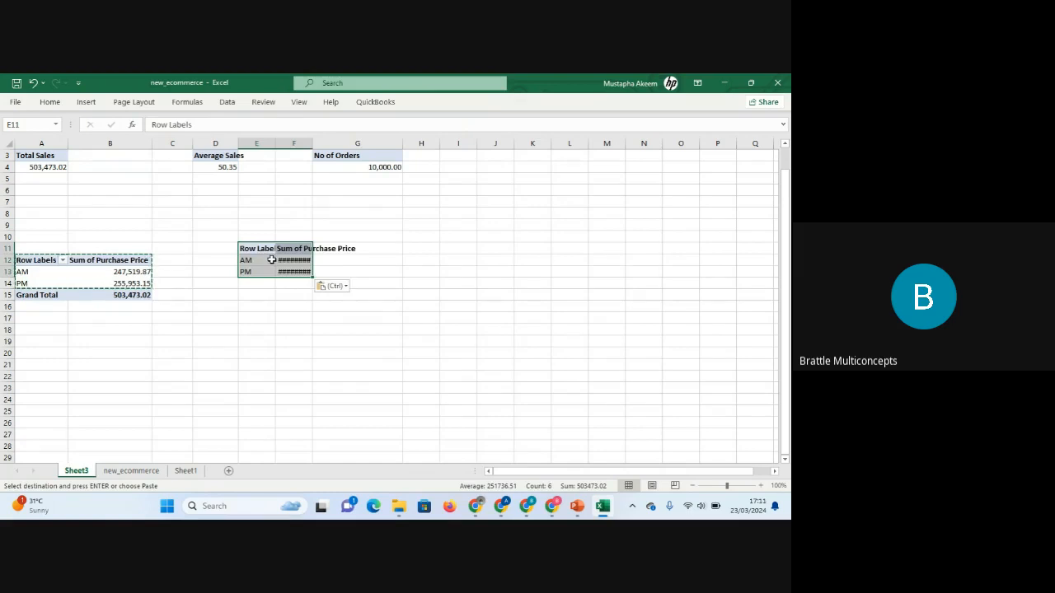
{"action": "left_click", "coordinate": [271, 259]}
{"action": "left_click", "coordinate": [278, 260]}
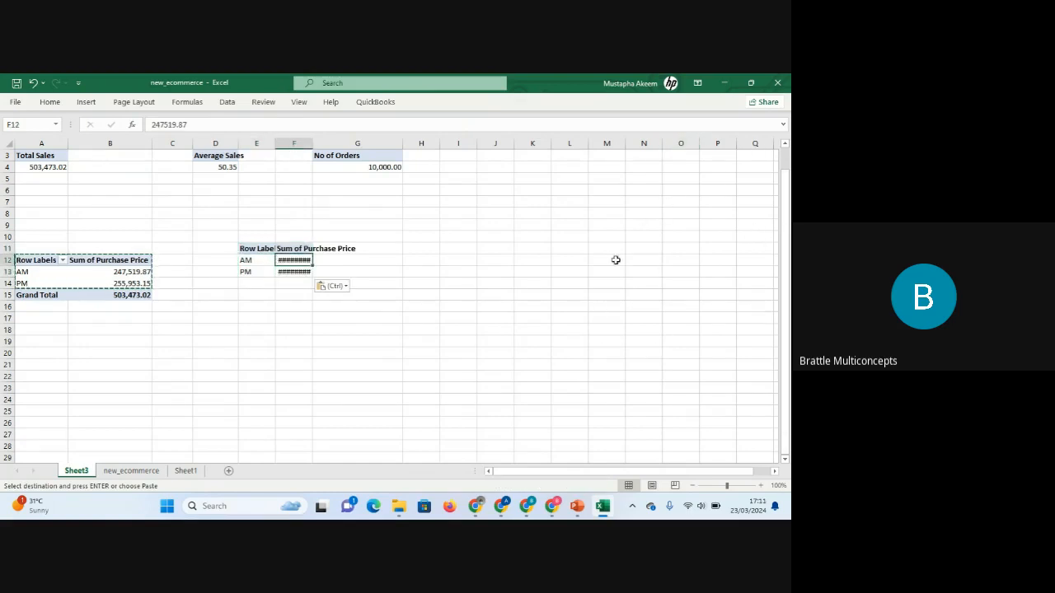
{"action": "left_click", "coordinate": [92, 280]}
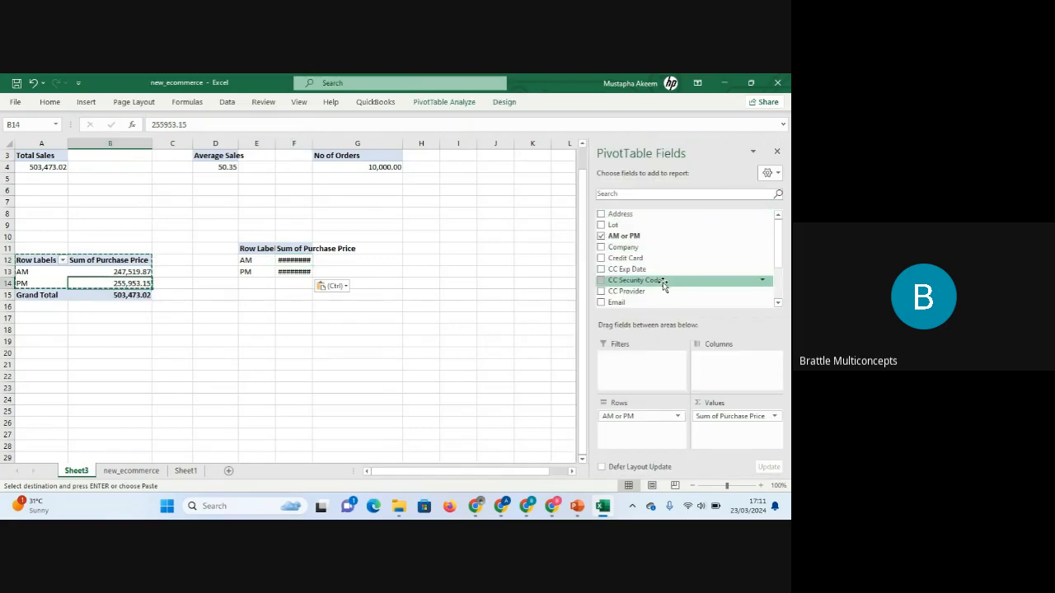
{"action": "left_click_drag", "start_coordinate": [256, 249], "coordinate": [297, 273]}
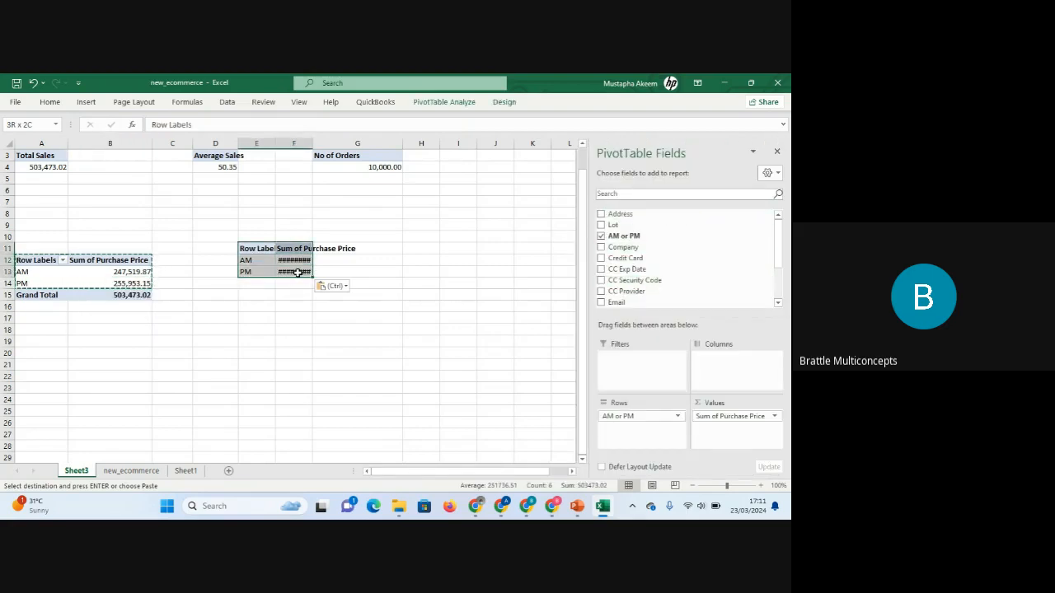
{"action": "key", "text": "Delete"}
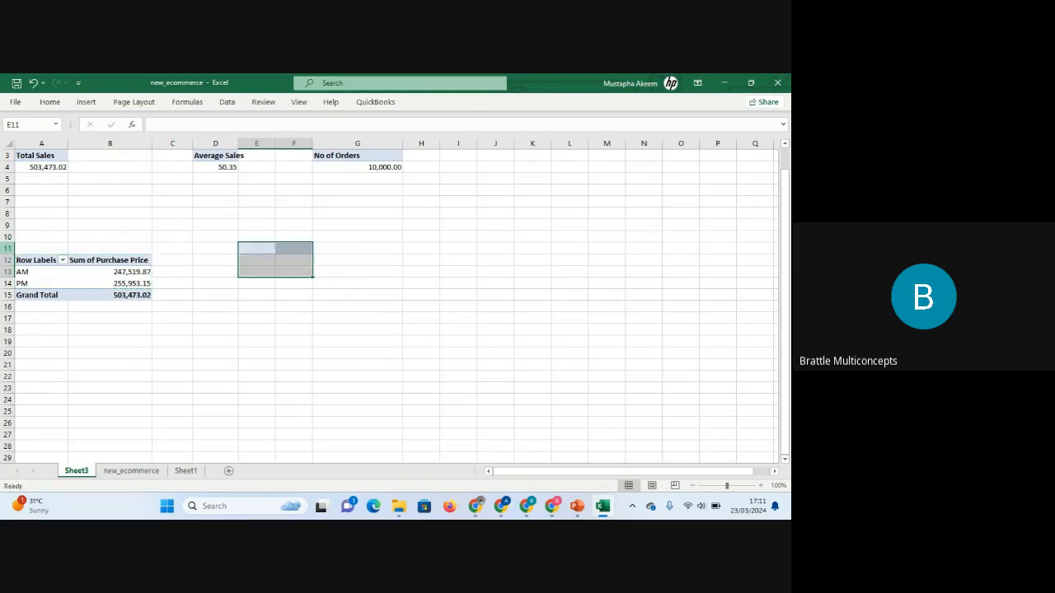
Copy the whole AM/PM PivotTable including row 11 and paste it at cell E11.
{"action": "left_click_drag", "start_coordinate": [23, 258], "coordinate": [137, 306]}
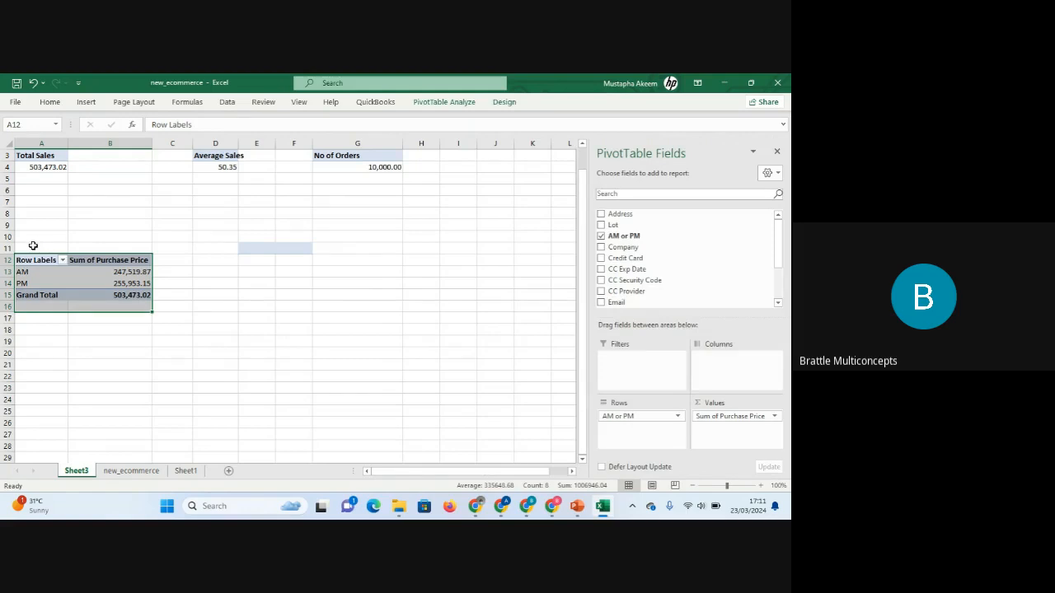
{"action": "left_click_drag", "start_coordinate": [33, 246], "coordinate": [143, 314]}
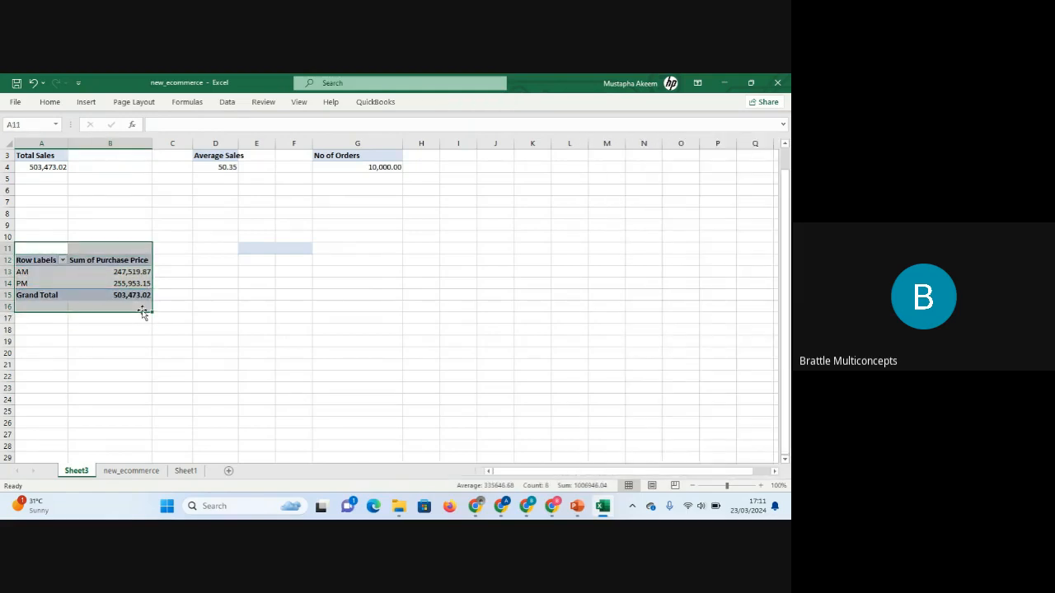
{"action": "key", "text": "ctrl+c"}
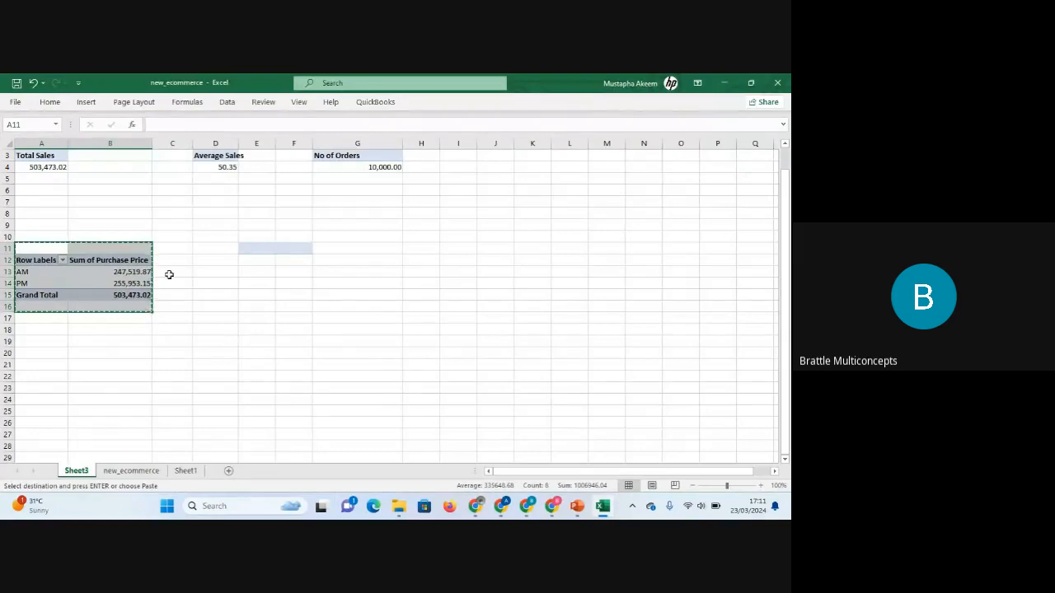
{"action": "left_click", "coordinate": [262, 246]}
{"action": "key", "text": "ctrl+v"}
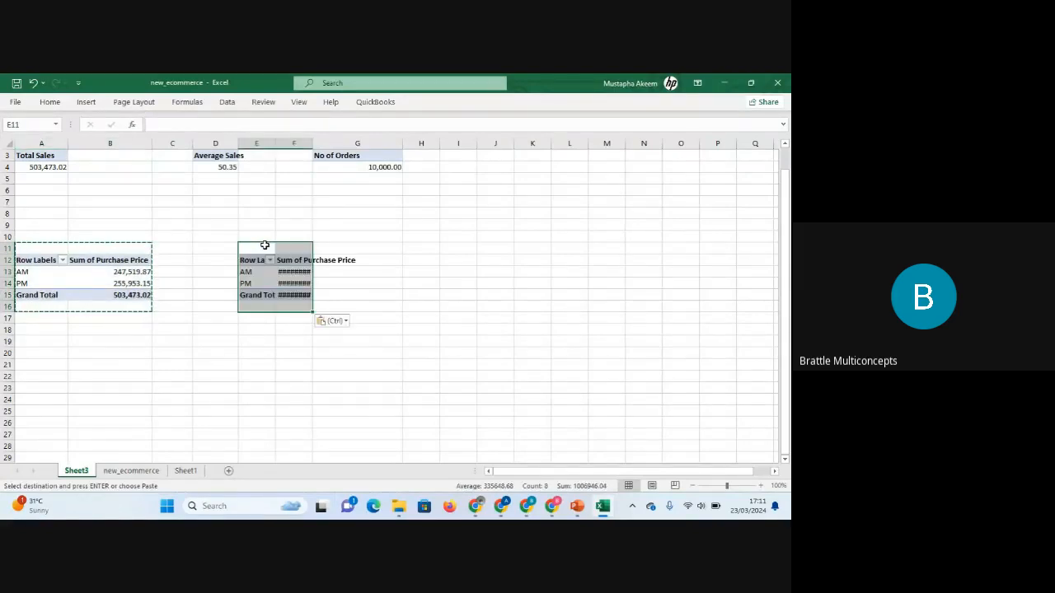
Widen columns E and F so the copied PivotTable's values display fully.
{"action": "left_click", "coordinate": [292, 273]}
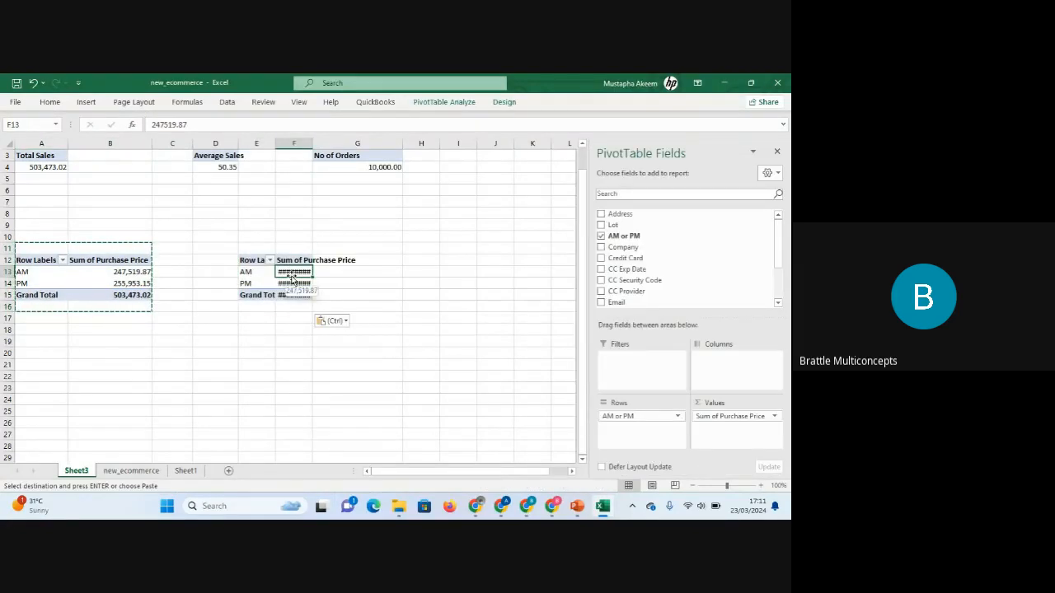
{"action": "left_click_drag", "start_coordinate": [313, 139], "coordinate": [352, 140]}
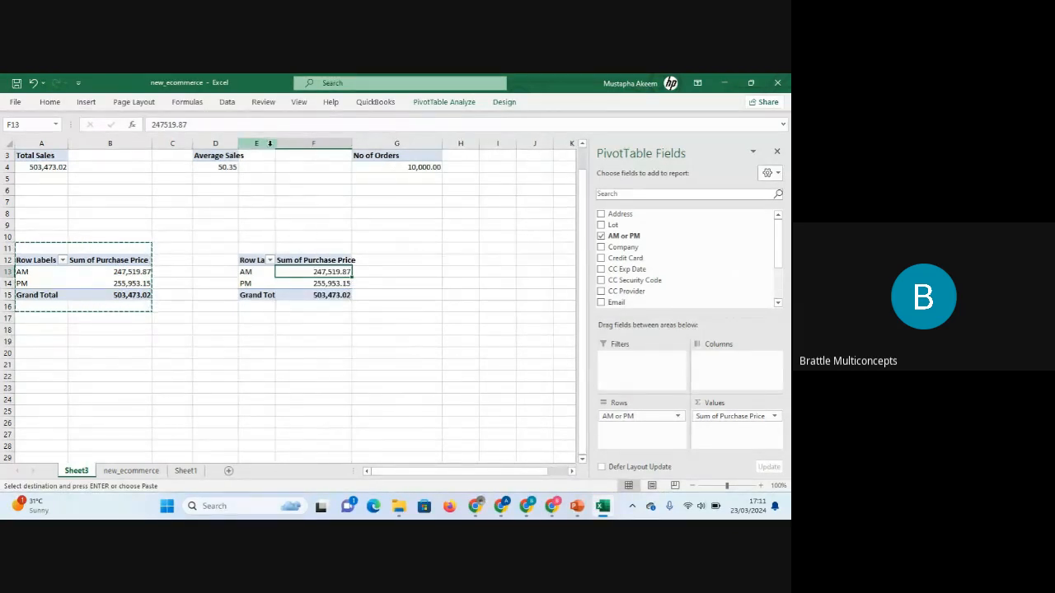
{"action": "left_click_drag", "start_coordinate": [275, 142], "coordinate": [300, 143]}
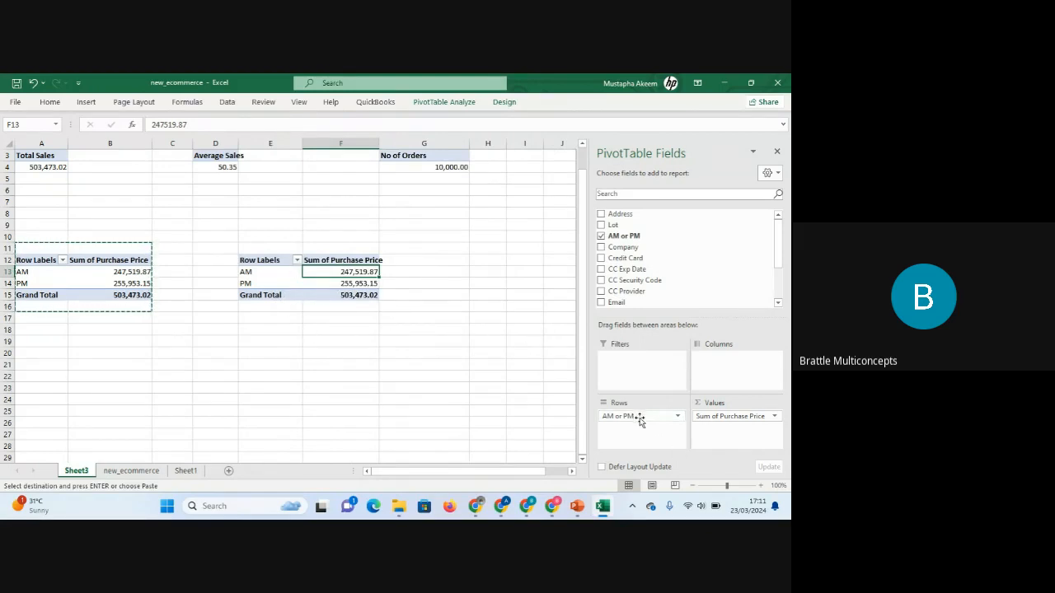
Replace AM or PM with Company in the copied PivotTable's rows and review the company list.
{"action": "left_click_drag", "start_coordinate": [640, 418], "coordinate": [525, 424]}
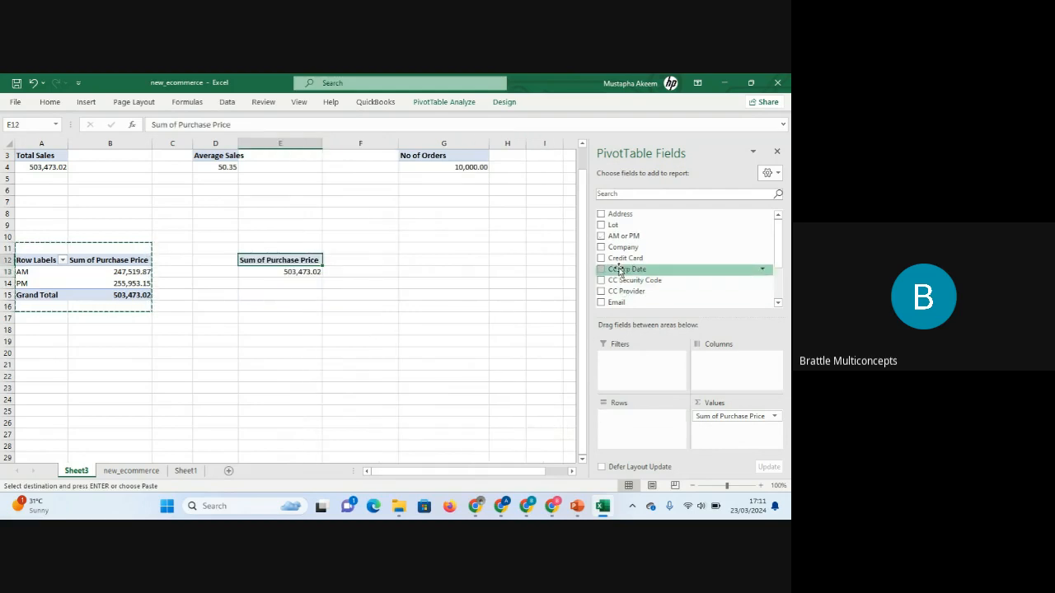
{"action": "left_click_drag", "start_coordinate": [620, 250], "coordinate": [639, 429]}
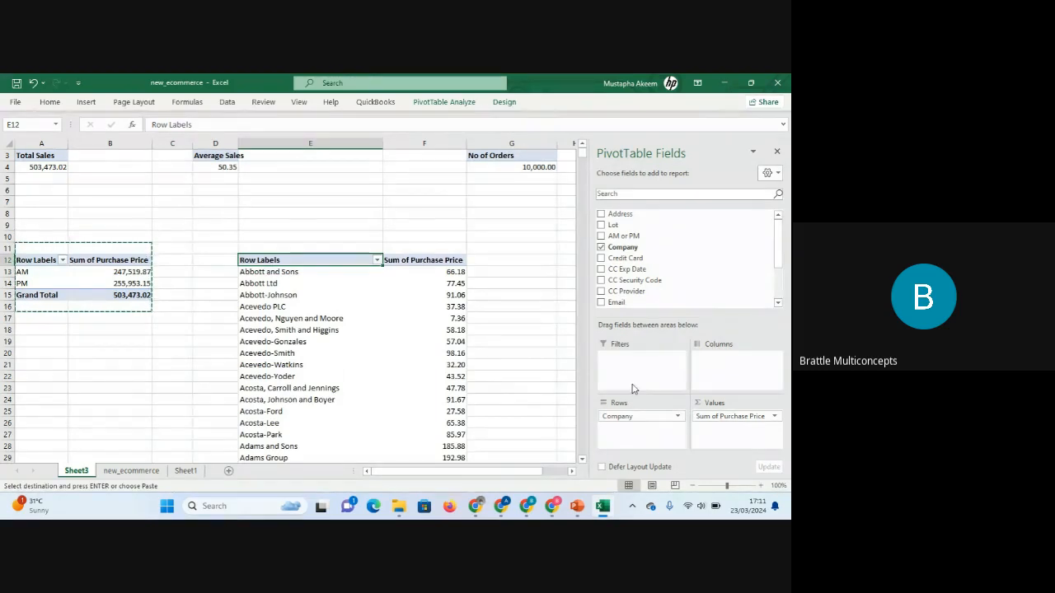
{"action": "left_click_drag", "start_coordinate": [581, 159], "coordinate": [604, 468]}
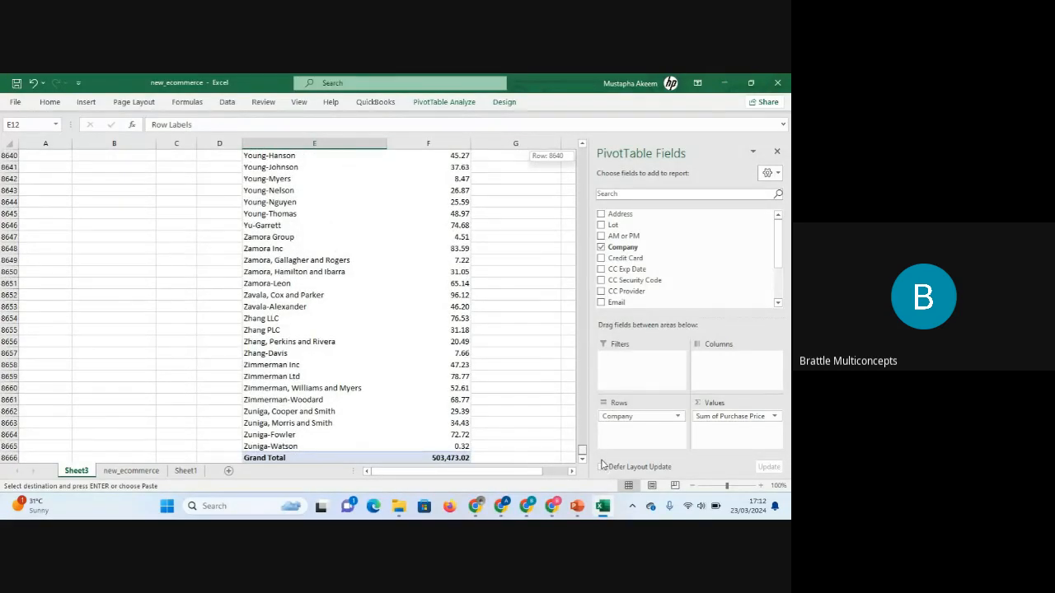
{"action": "left_click_drag", "start_coordinate": [602, 462], "coordinate": [581, 154]}
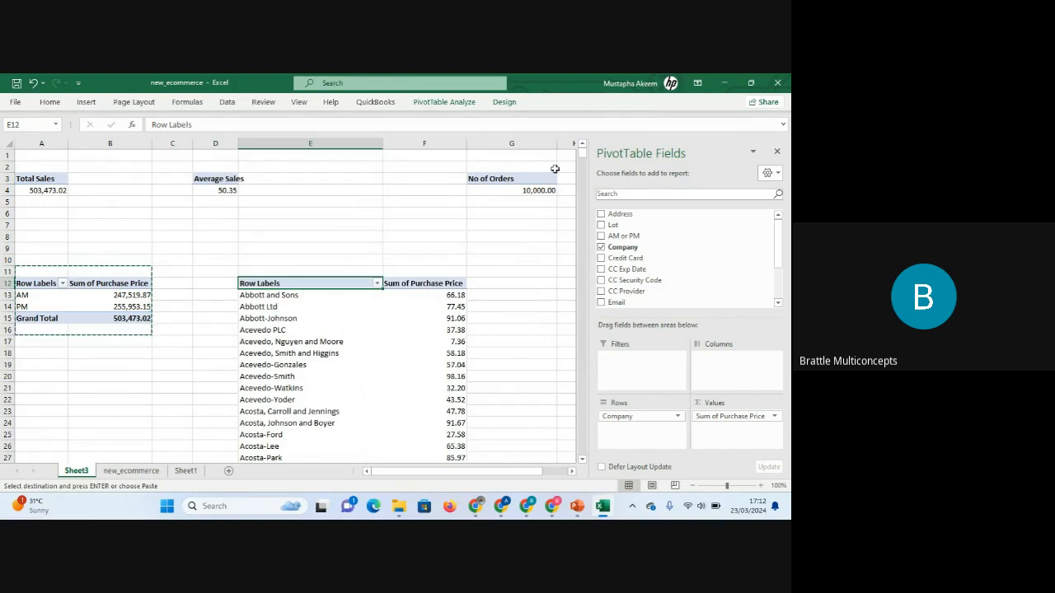
{"action": "left_click_drag", "start_coordinate": [582, 159], "coordinate": [581, 128]}
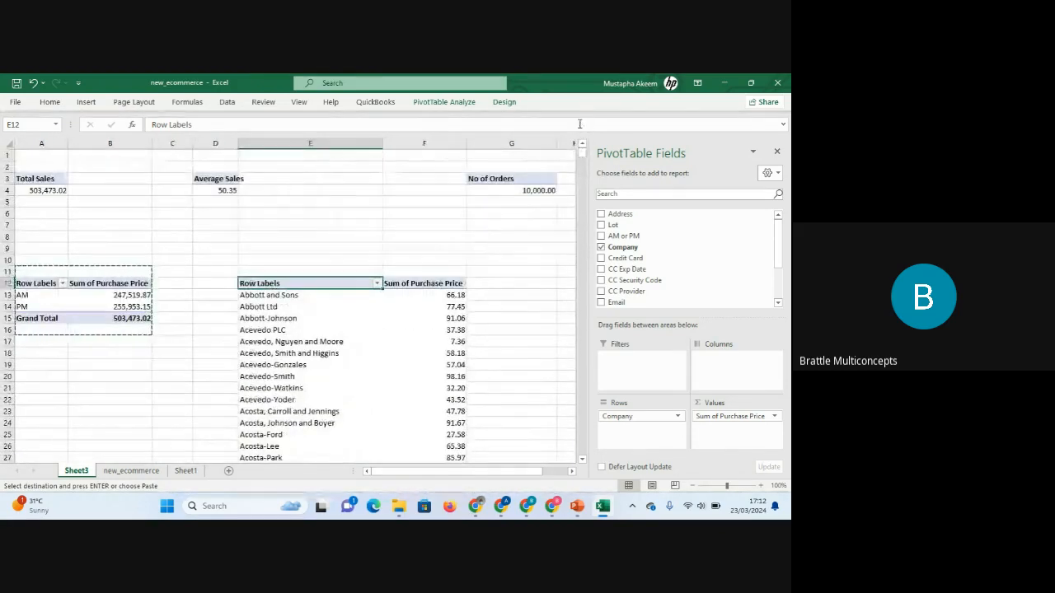
Sort the copied PivotTable's Company row labels A to Z.
{"action": "left_click", "coordinate": [288, 341]}
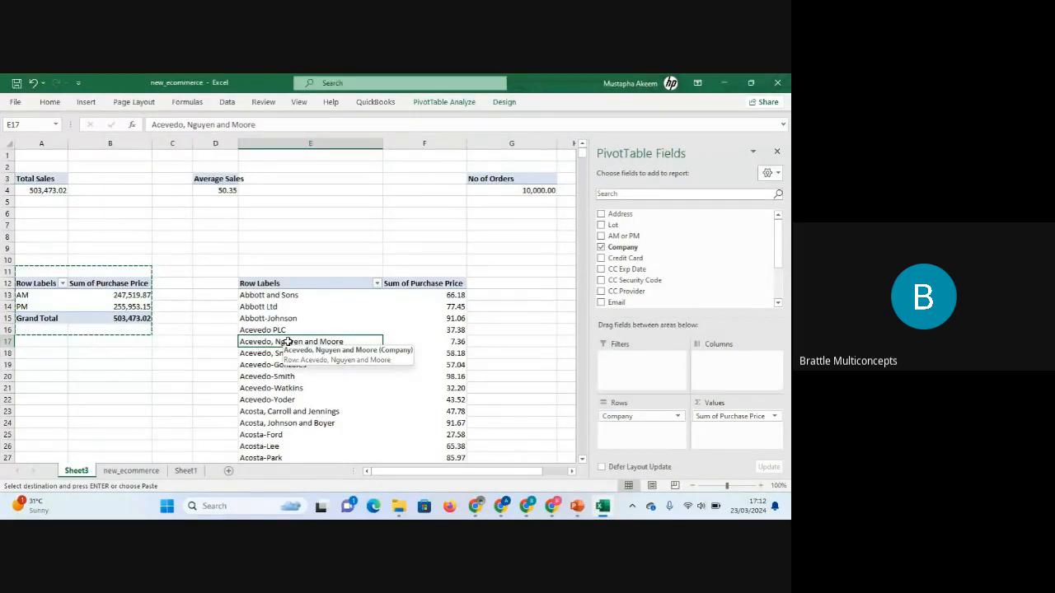
{"action": "left_click", "coordinate": [376, 284]}
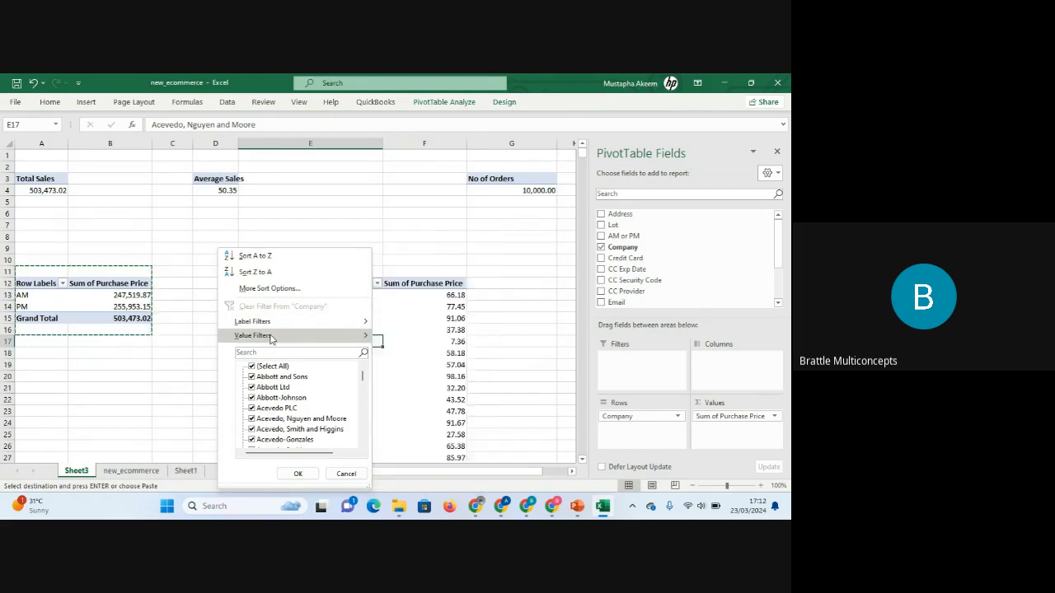
{"action": "mouse_move", "coordinate": [270, 337]}
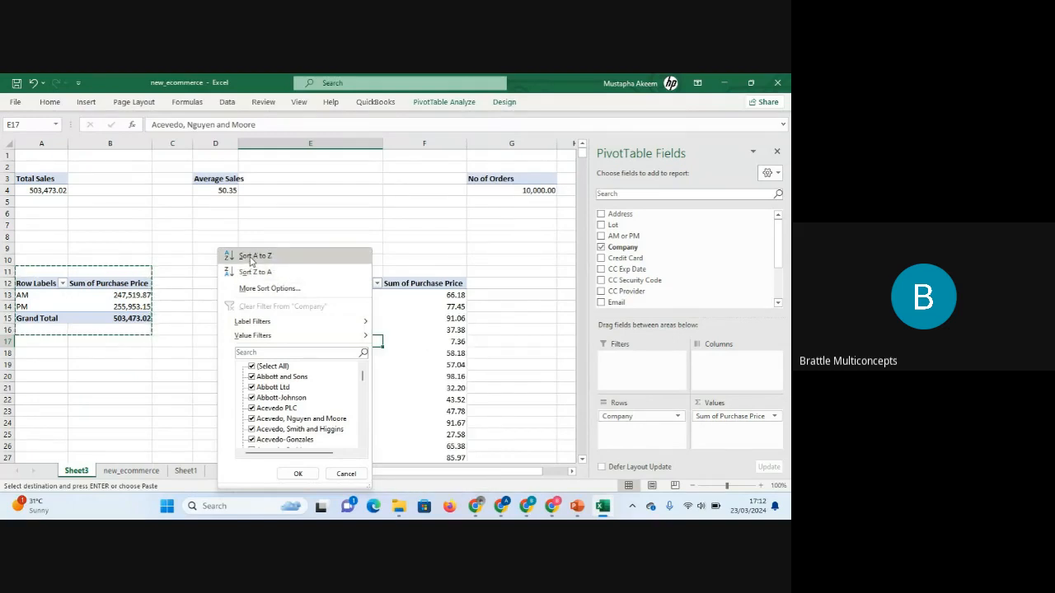
{"action": "left_click", "coordinate": [256, 258]}
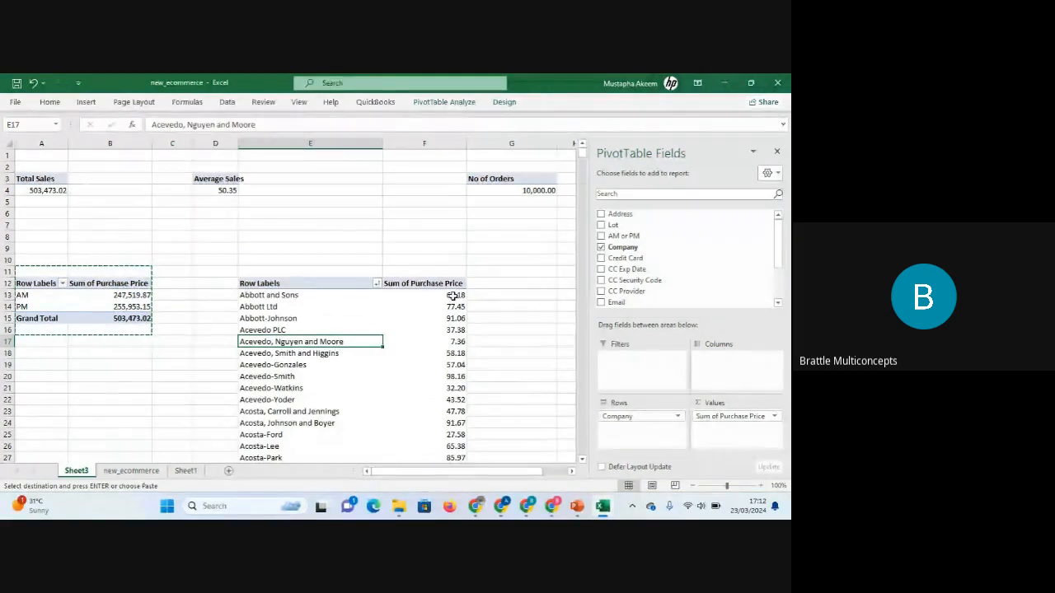
Sort the copied PivotTable's companies in ascending order by Sum of Purchase Price.
{"action": "left_click", "coordinate": [306, 296]}
{"action": "right_click", "coordinate": [309, 294]}
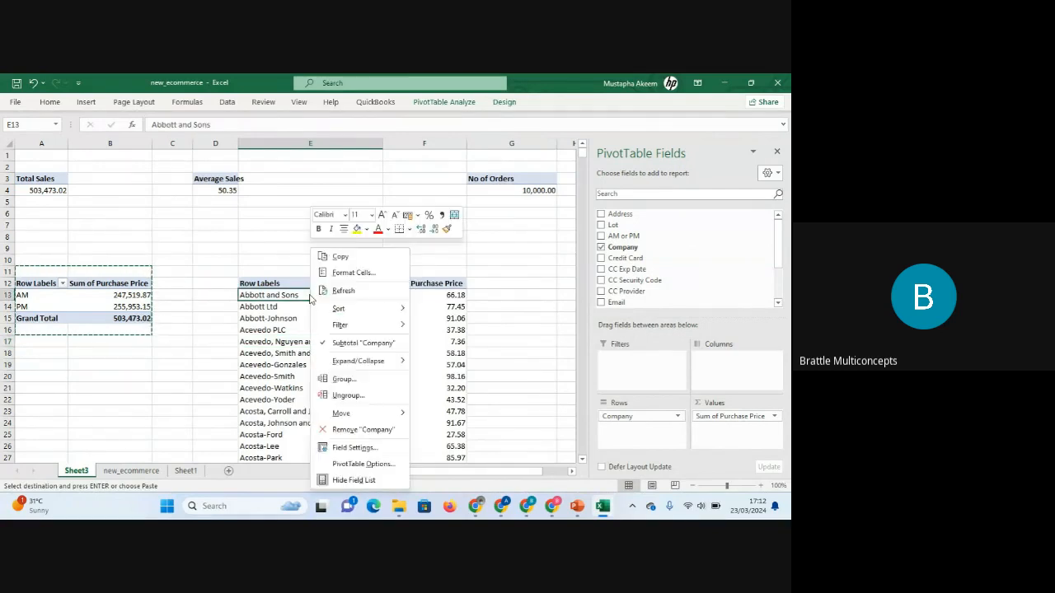
{"action": "mouse_move", "coordinate": [367, 311]}
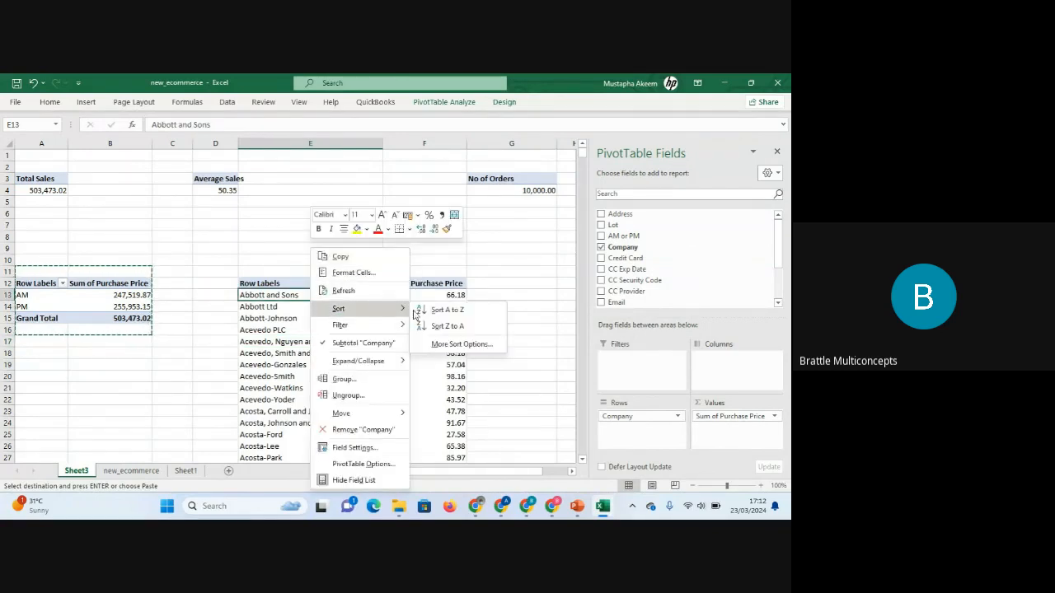
{"action": "left_click", "coordinate": [447, 346]}
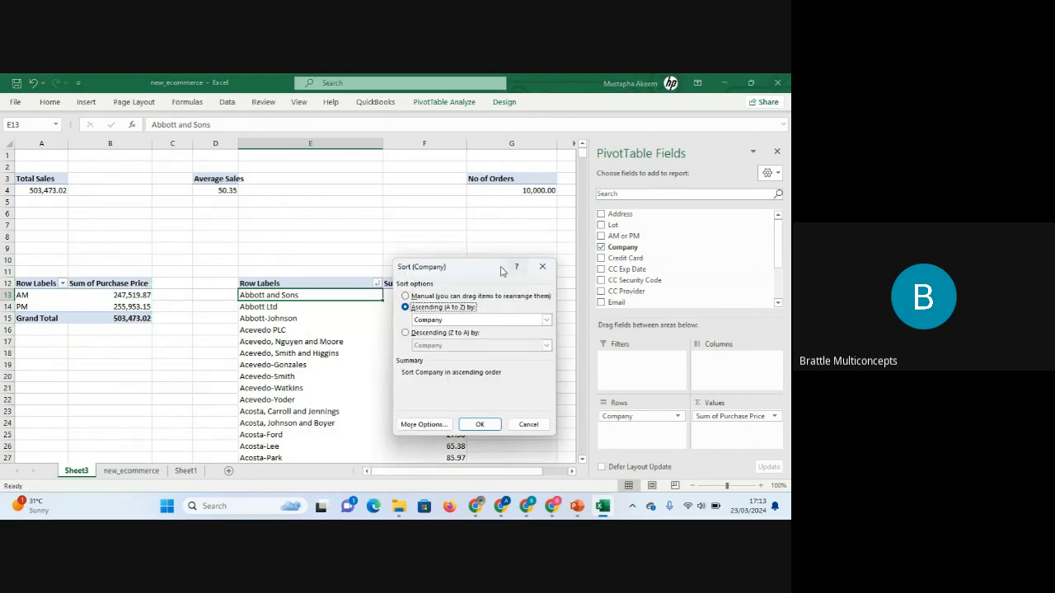
{"action": "left_click", "coordinate": [546, 323]}
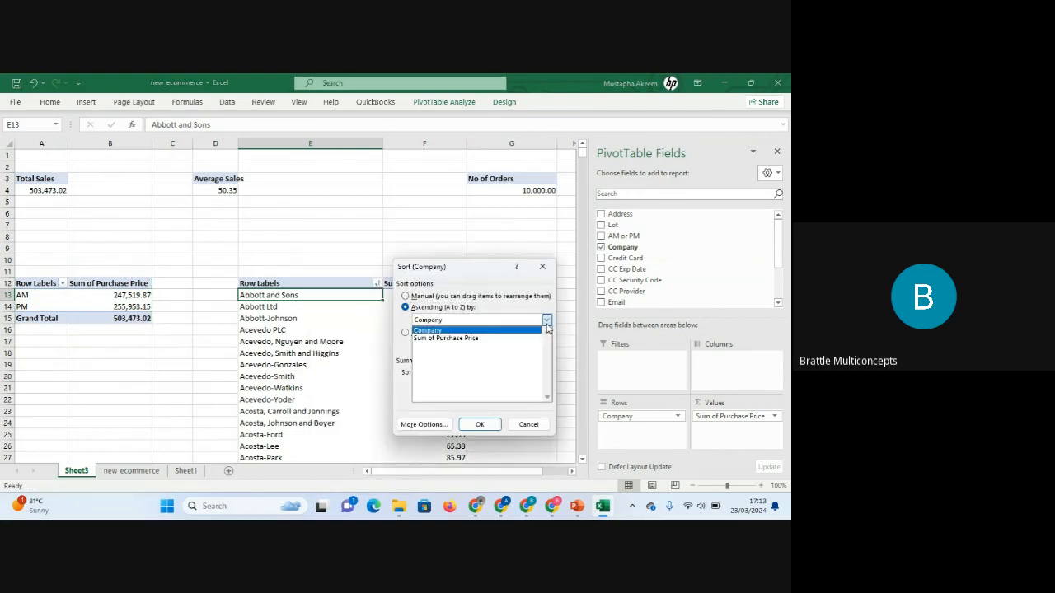
{"action": "left_click", "coordinate": [488, 339]}
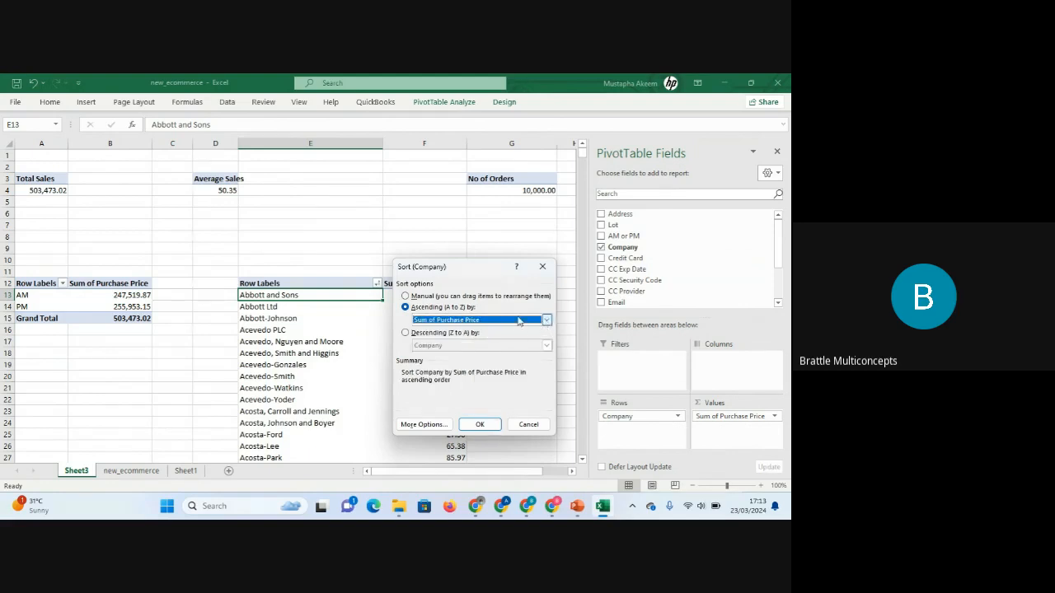
{"action": "left_click", "coordinate": [546, 320]}
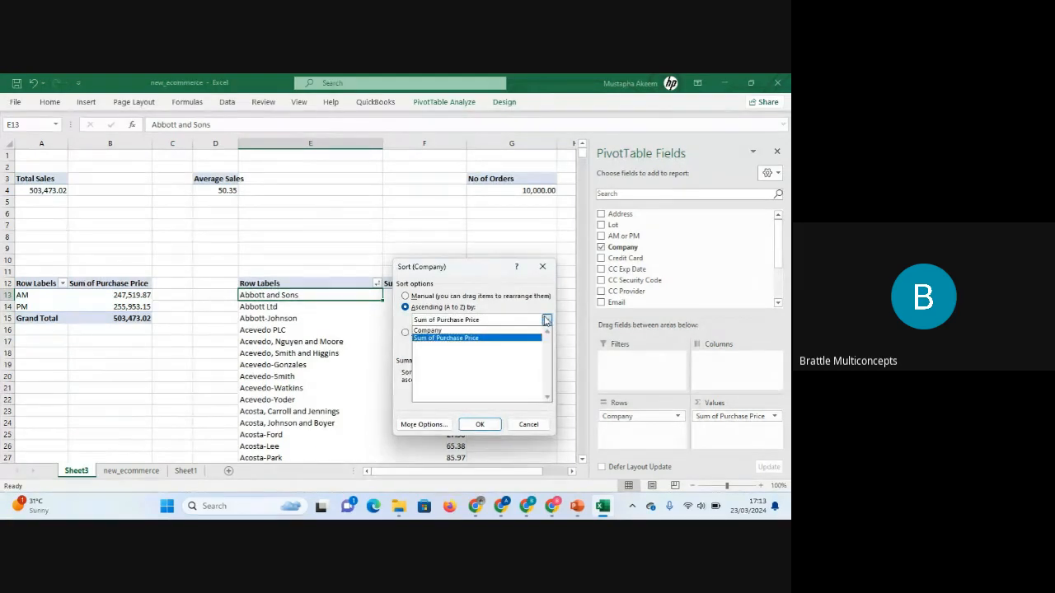
{"action": "left_click", "coordinate": [502, 331]}
{"action": "left_click", "coordinate": [547, 321]}
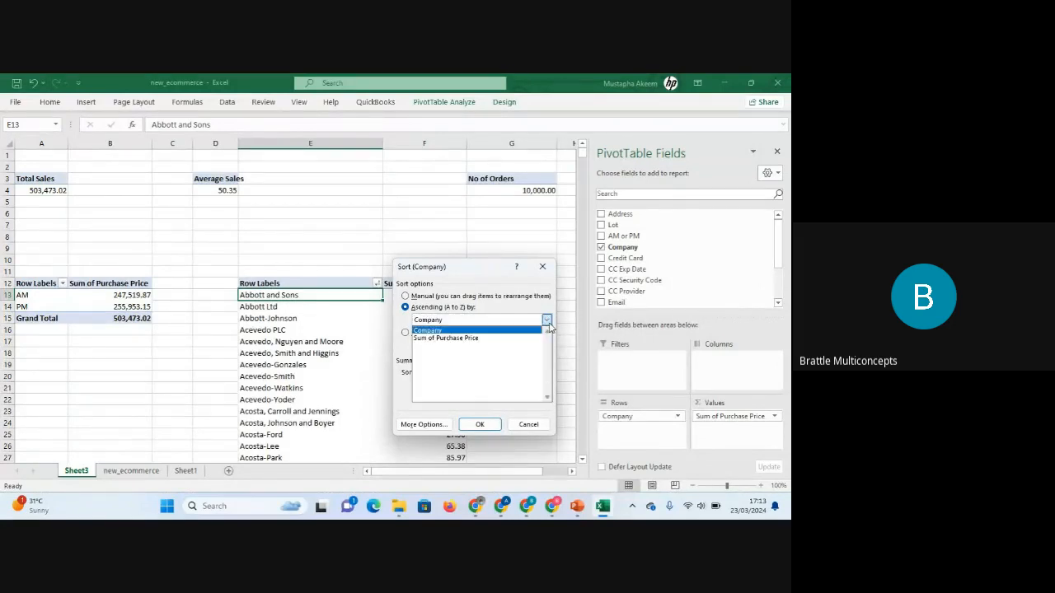
{"action": "left_click", "coordinate": [487, 339]}
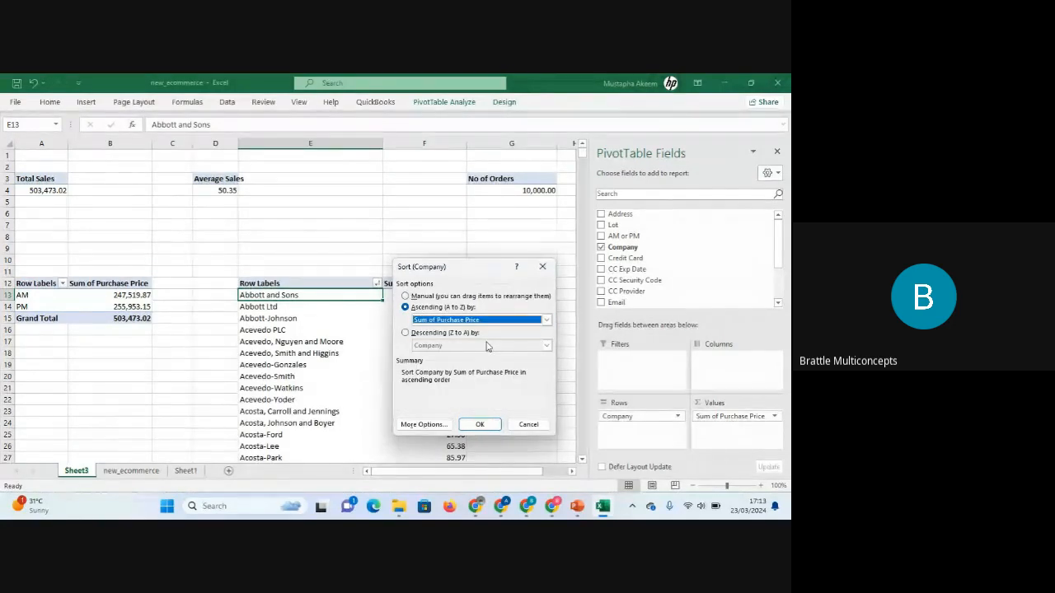
{"action": "left_click", "coordinate": [481, 425]}
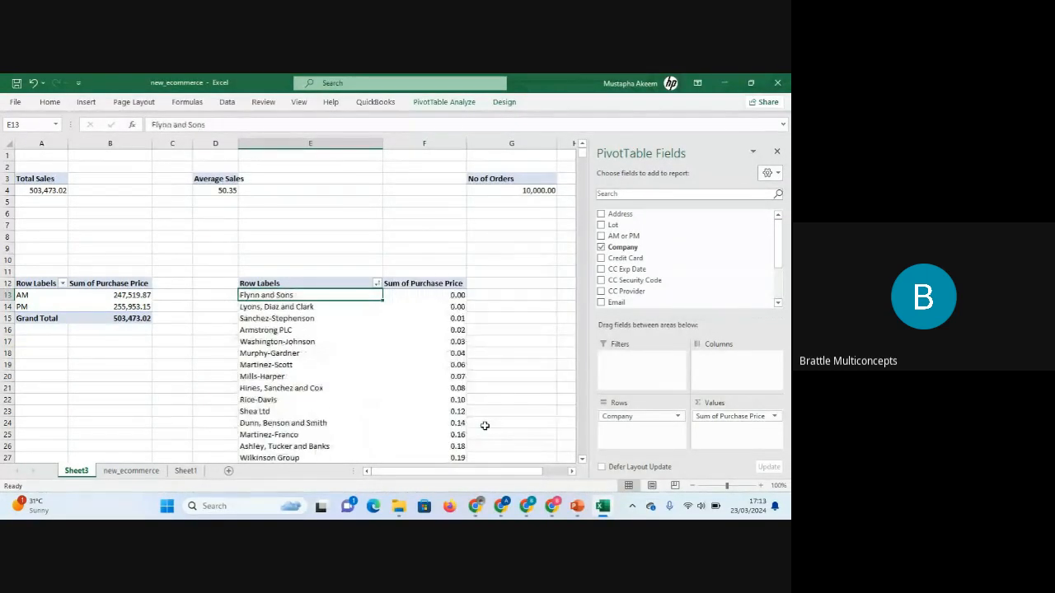
Sort the companies by Sum of Purchase Price from largest to smallest.
{"action": "left_click", "coordinate": [447, 294]}
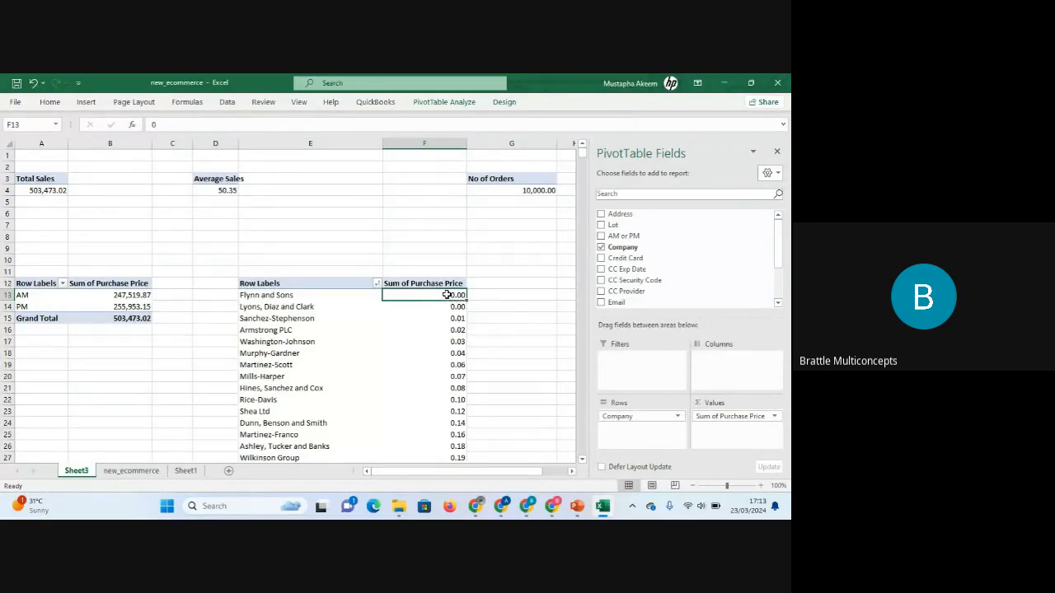
{"action": "key", "text": "ctrl+Down"}
{"action": "key", "text": "Up"}
{"action": "key", "text": "Up"}
{"action": "key", "text": "Up"}
{"action": "key", "text": "Up"}
{"action": "key", "text": "Up"}
{"action": "key", "text": "Up"}
{"action": "key", "text": "Up"}
{"action": "key", "text": "Up"}
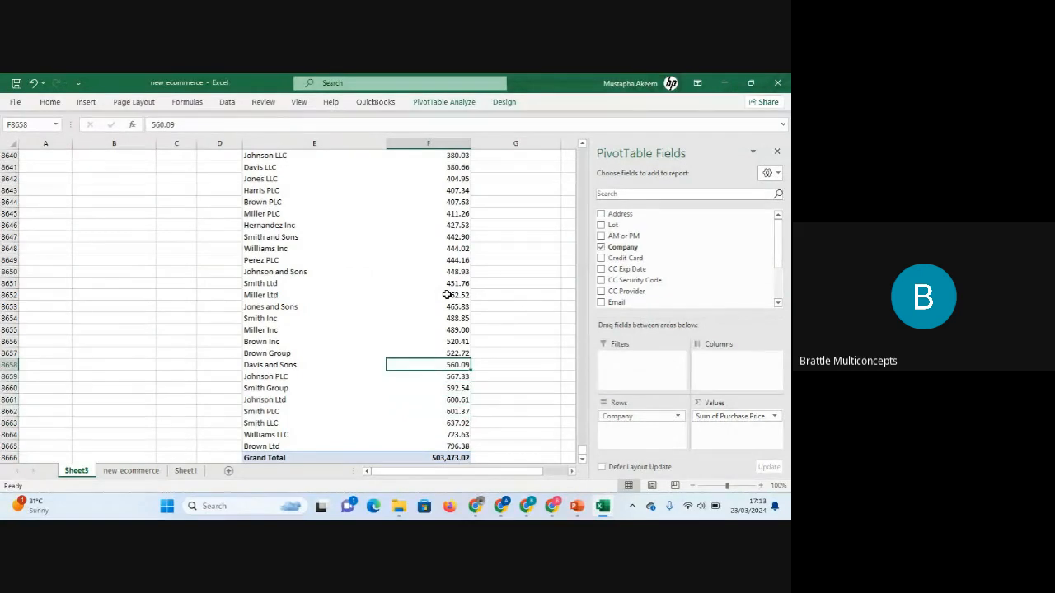
{"action": "key", "text": "ctrl+Up"}
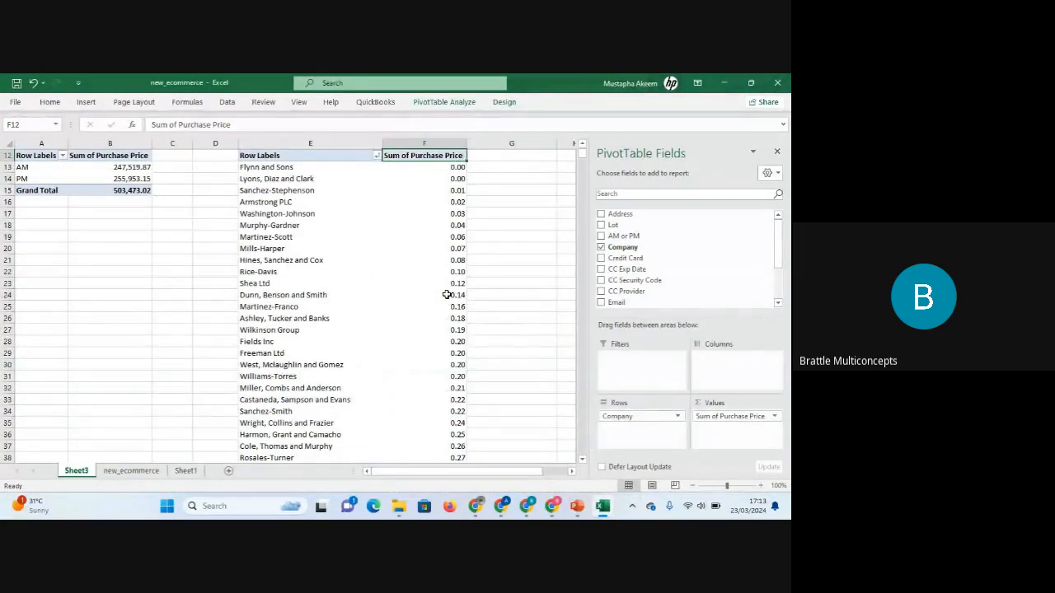
{"action": "left_click", "coordinate": [432, 167]}
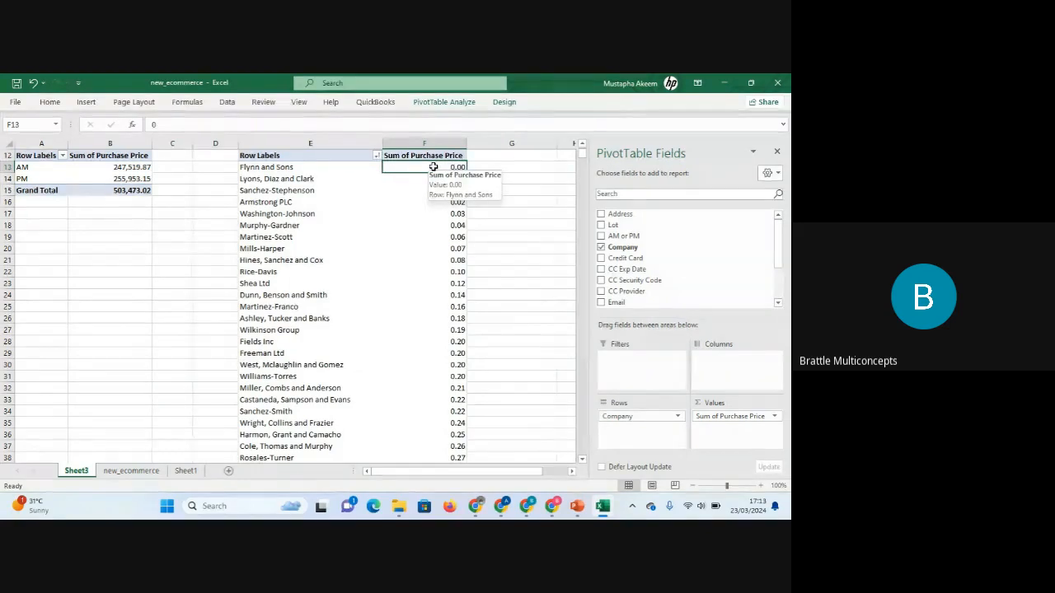
{"action": "right_click", "coordinate": [433, 167]}
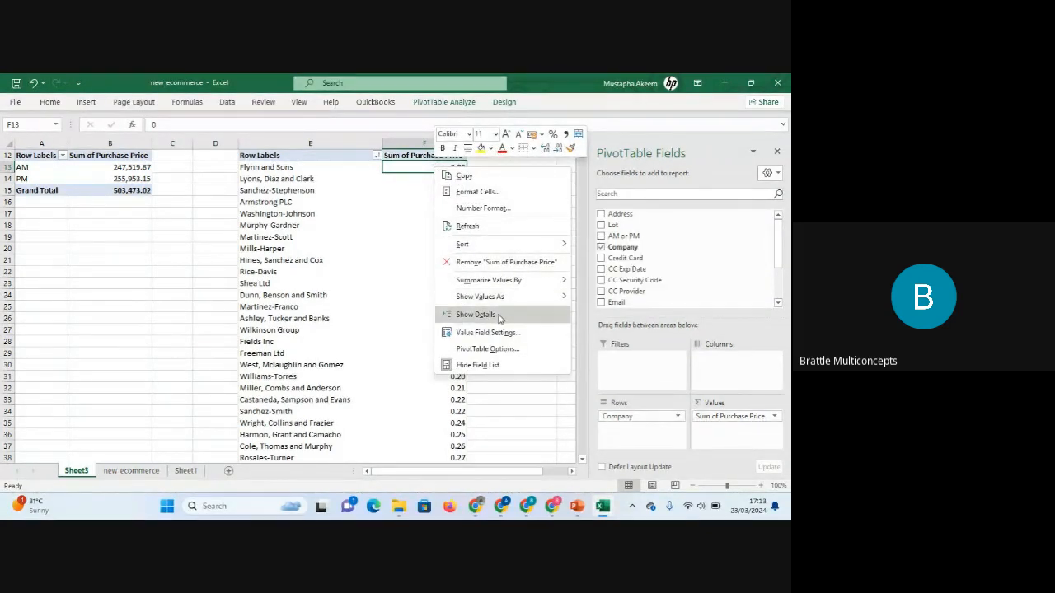
{"action": "mouse_move", "coordinate": [492, 247]}
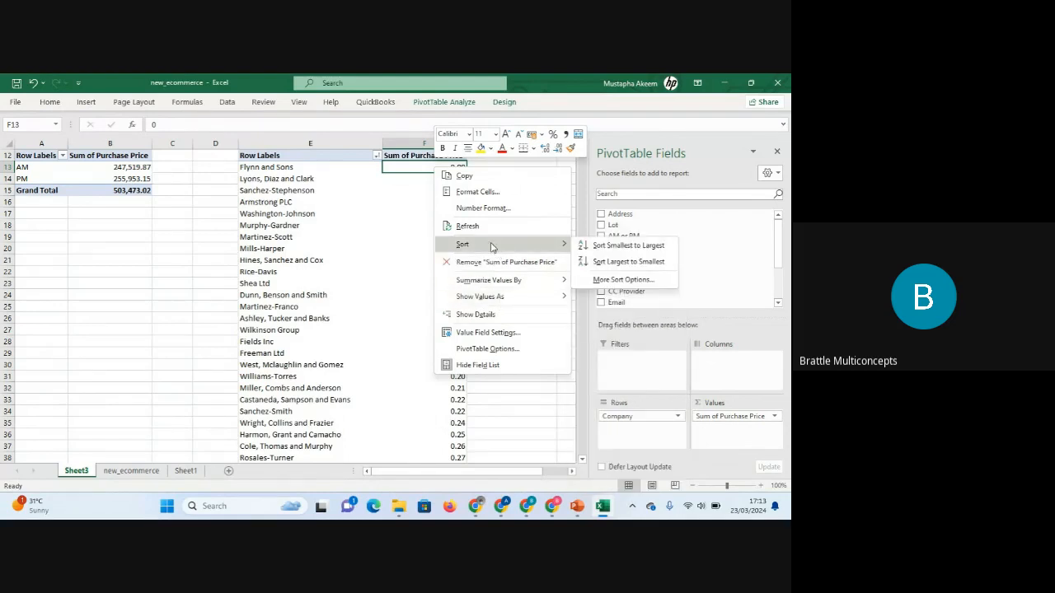
{"action": "left_click", "coordinate": [624, 262]}
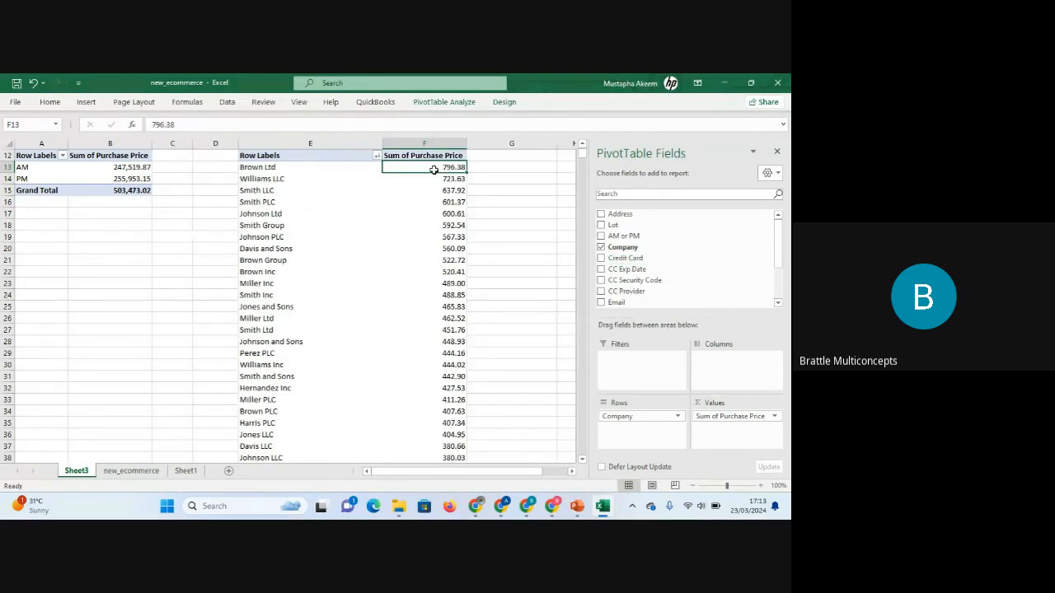
Apply a Top 10 filter to the Company field to show the top 10 items by Sum of Purchase Price.
{"action": "left_click", "coordinate": [445, 271]}
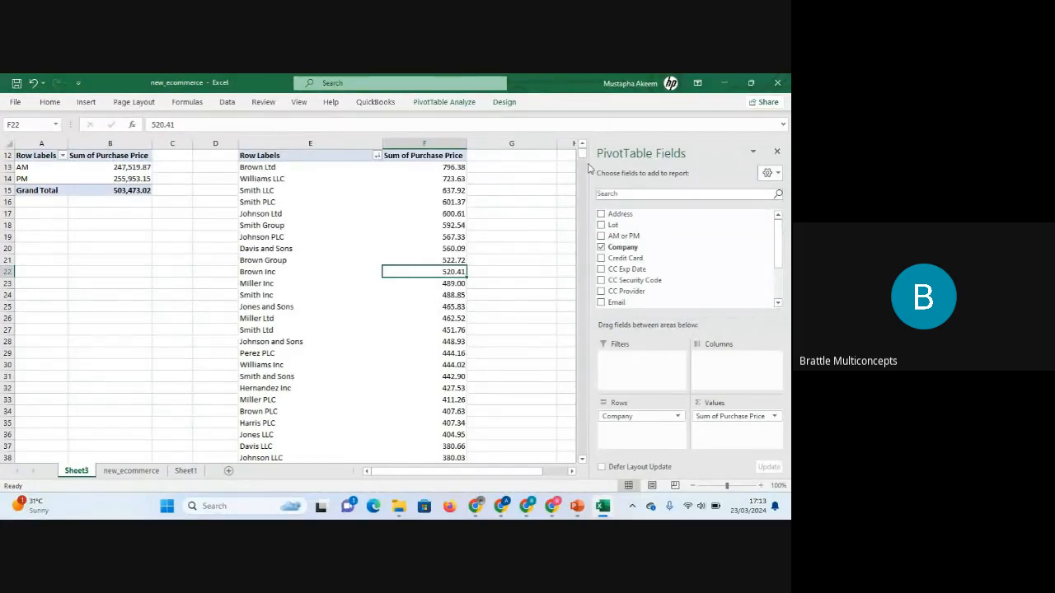
{"action": "left_click_drag", "start_coordinate": [582, 155], "coordinate": [582, 159]}
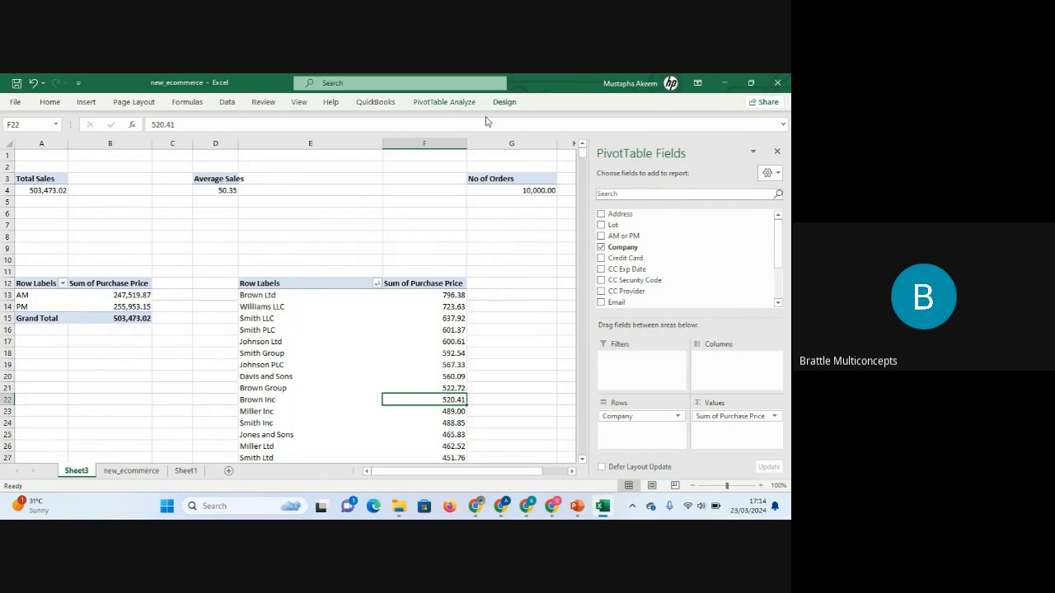
{"action": "right_click", "coordinate": [435, 320]}
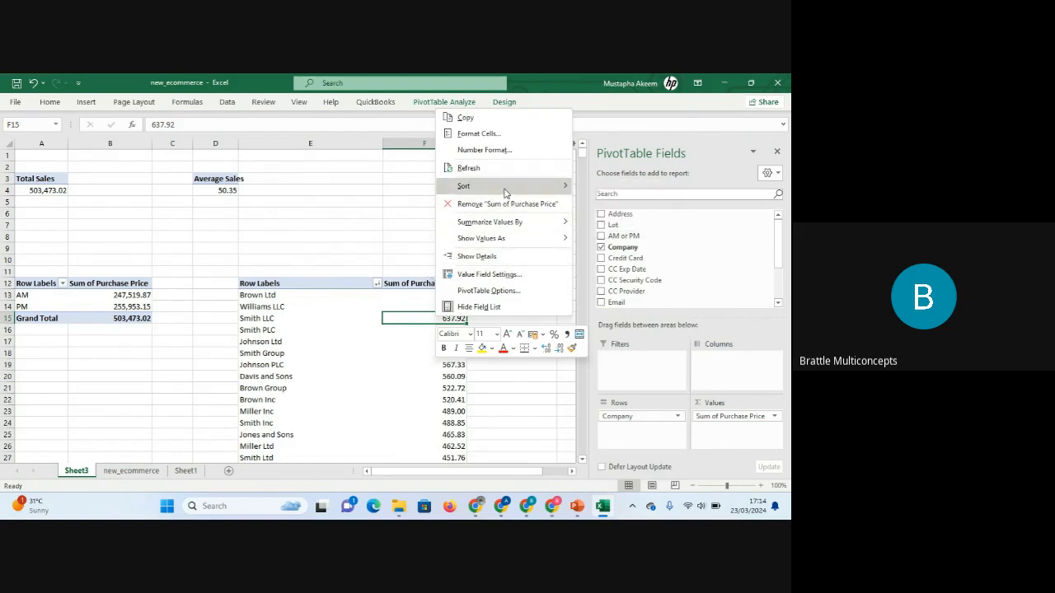
{"action": "left_click", "coordinate": [338, 330]}
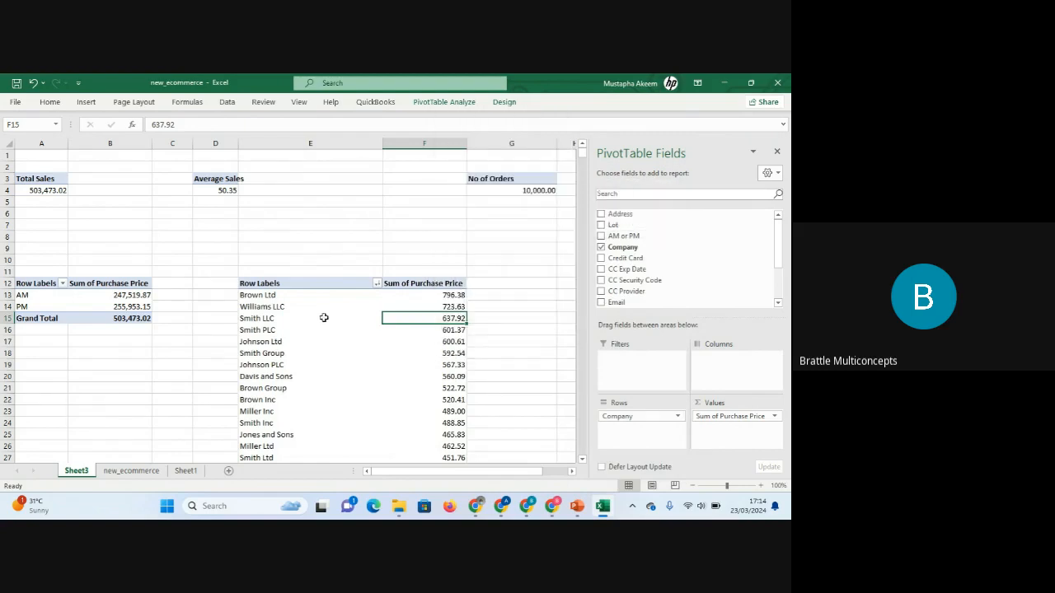
{"action": "left_click", "coordinate": [322, 317]}
{"action": "right_click", "coordinate": [322, 318]}
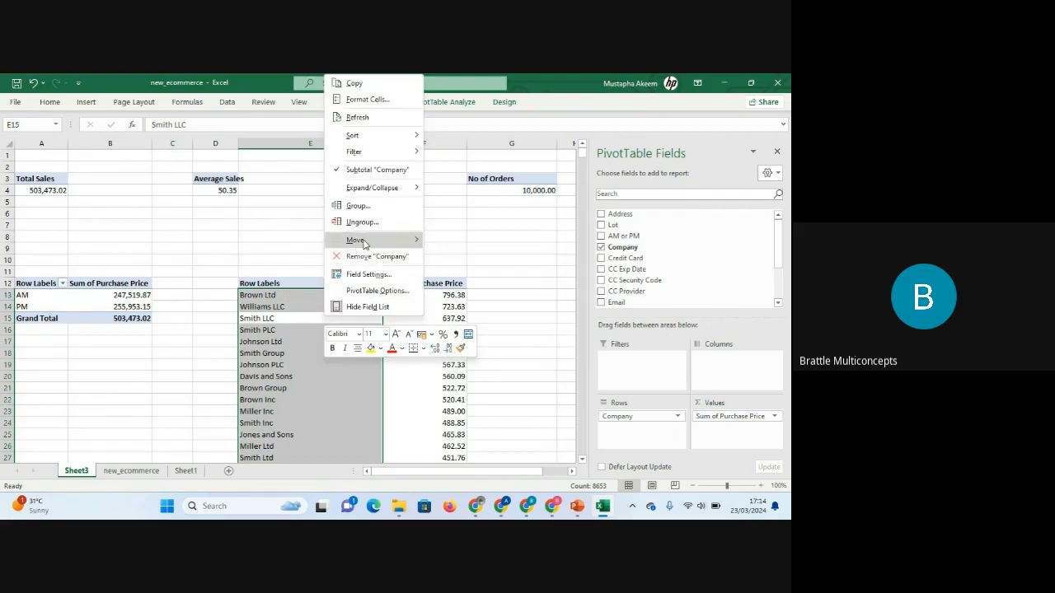
{"action": "mouse_move", "coordinate": [372, 240]}
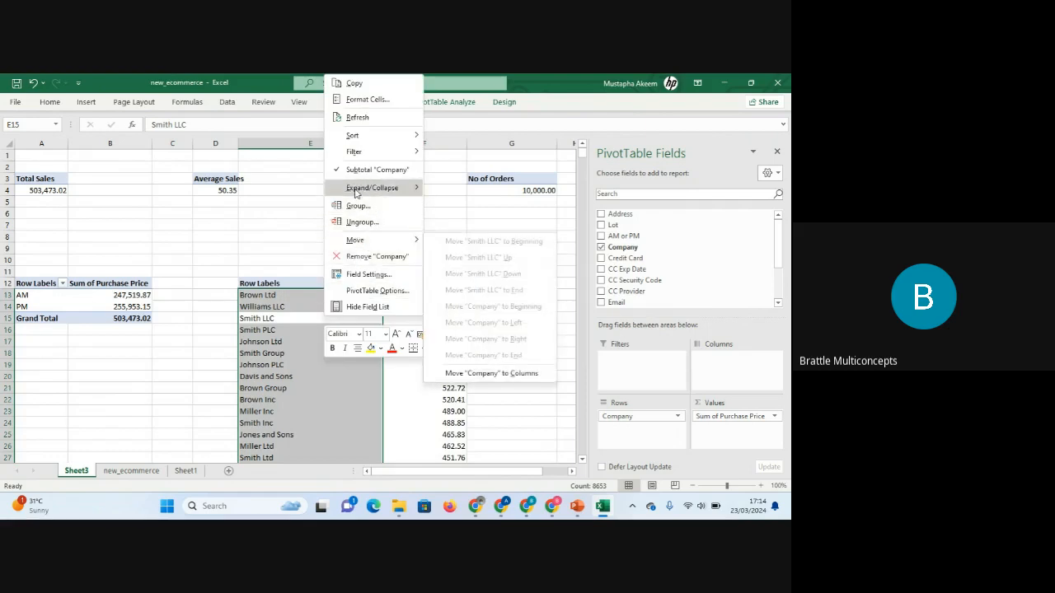
{"action": "mouse_move", "coordinate": [370, 154]}
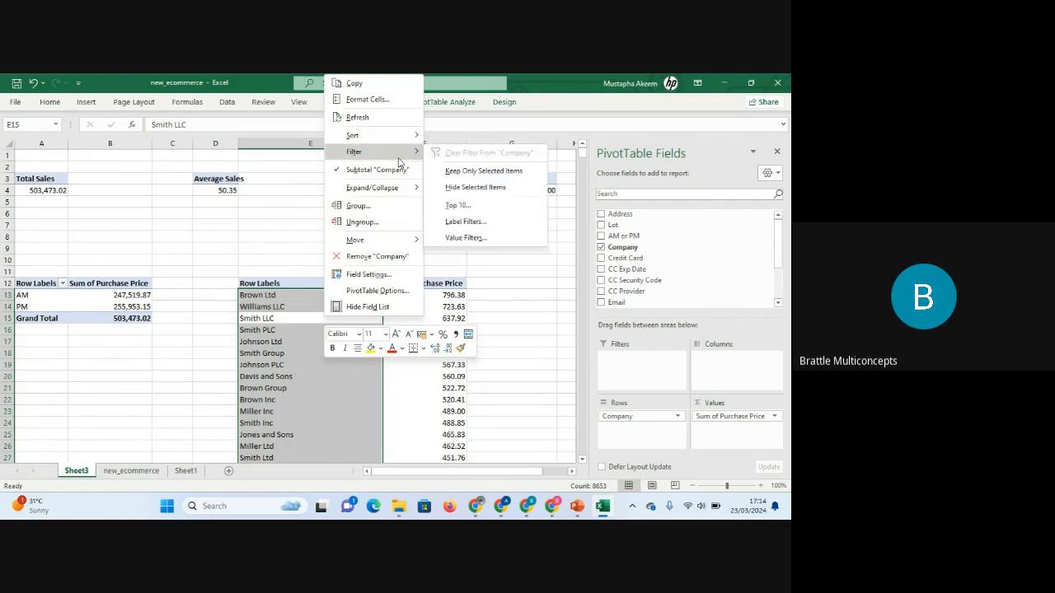
{"action": "left_click", "coordinate": [470, 211]}
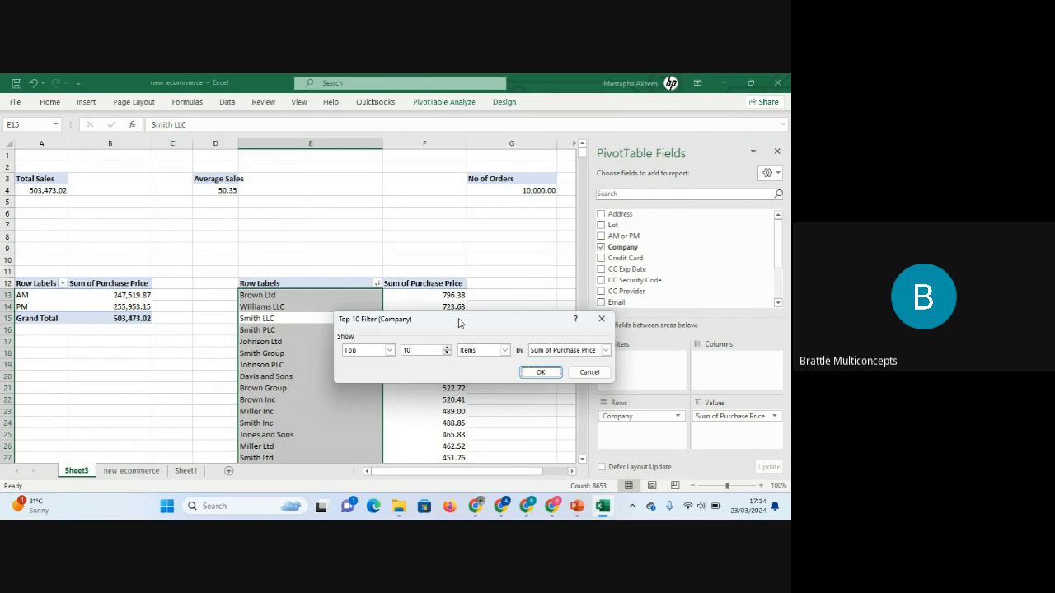
{"action": "left_click_drag", "start_coordinate": [459, 322], "coordinate": [416, 205]}
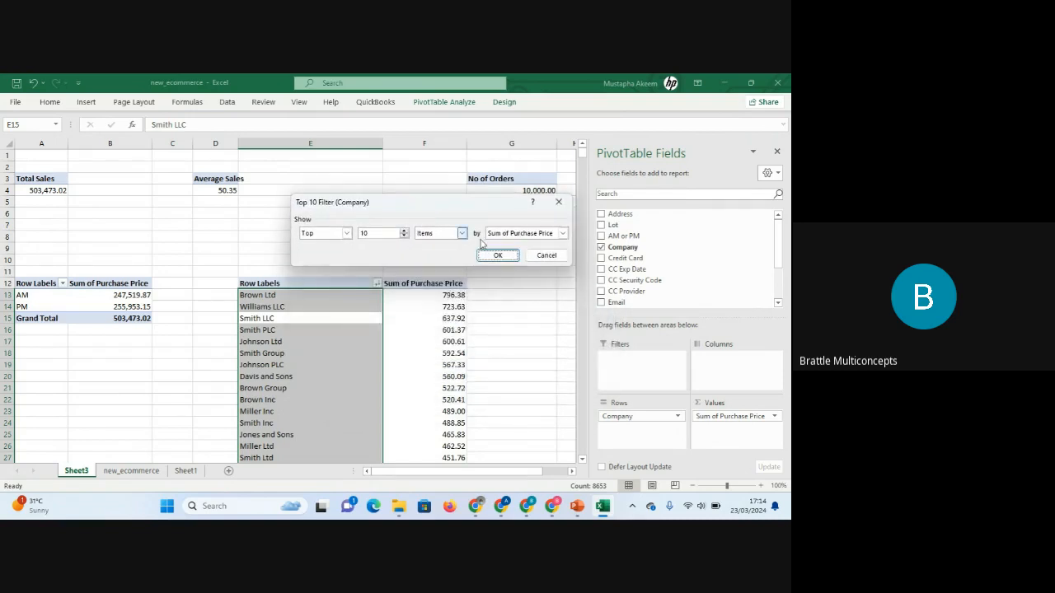
{"action": "left_click", "coordinate": [562, 234]}
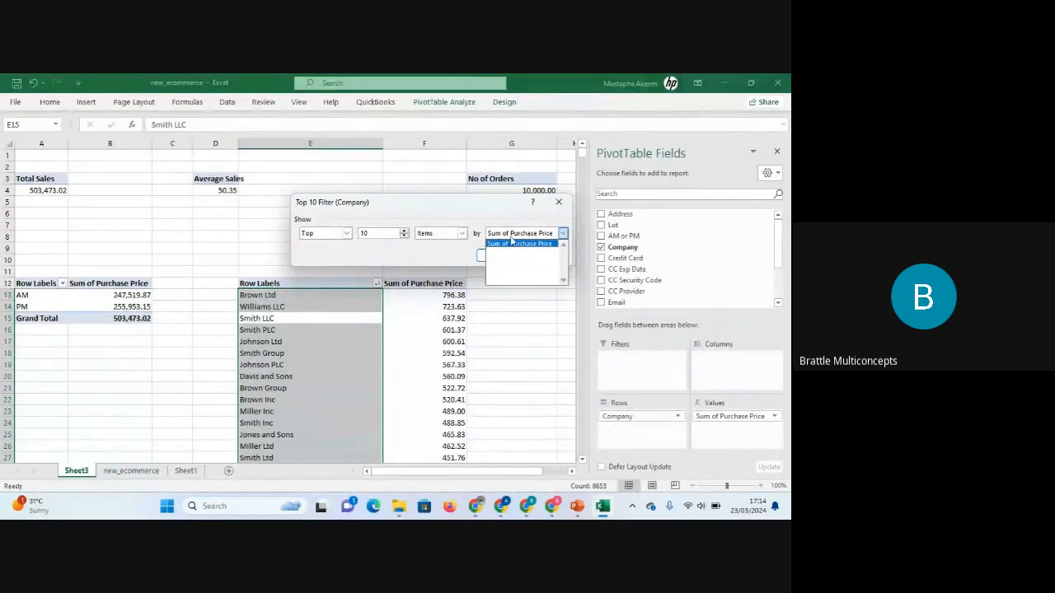
{"action": "left_click", "coordinate": [563, 235]}
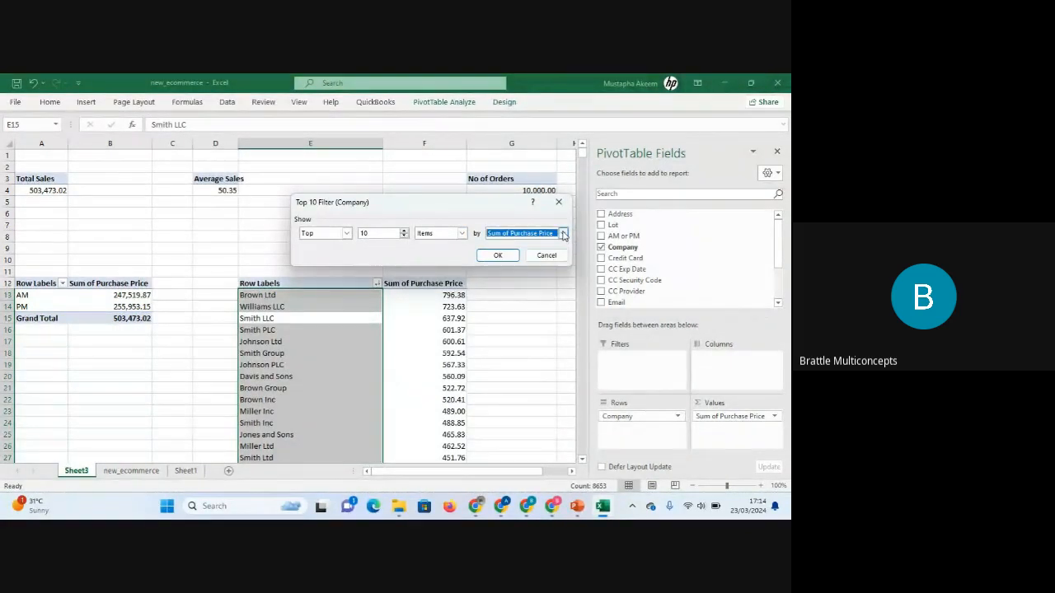
{"action": "left_click", "coordinate": [563, 235]}
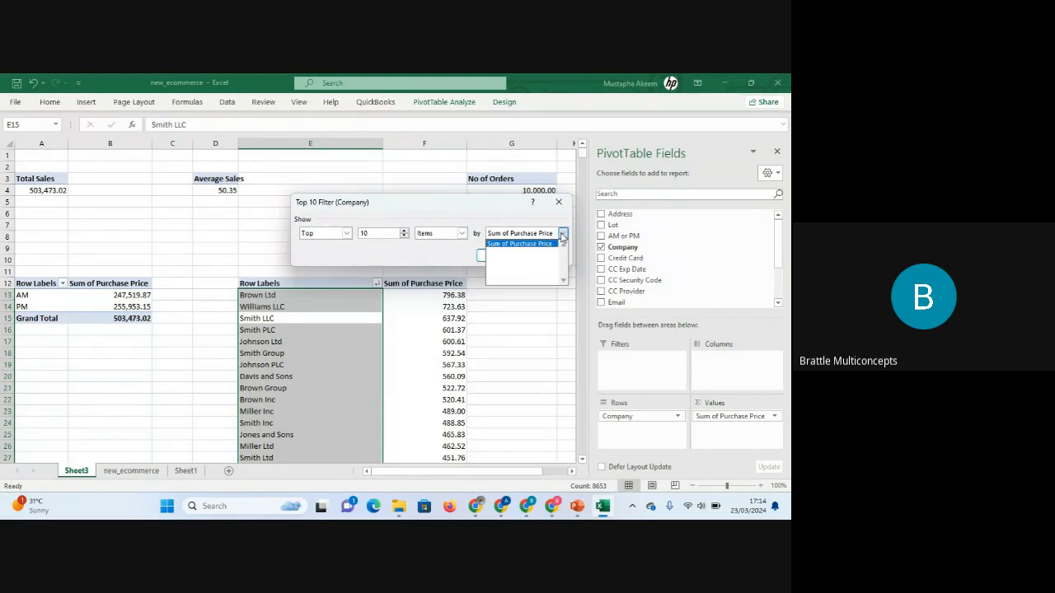
{"action": "left_click", "coordinate": [542, 246]}
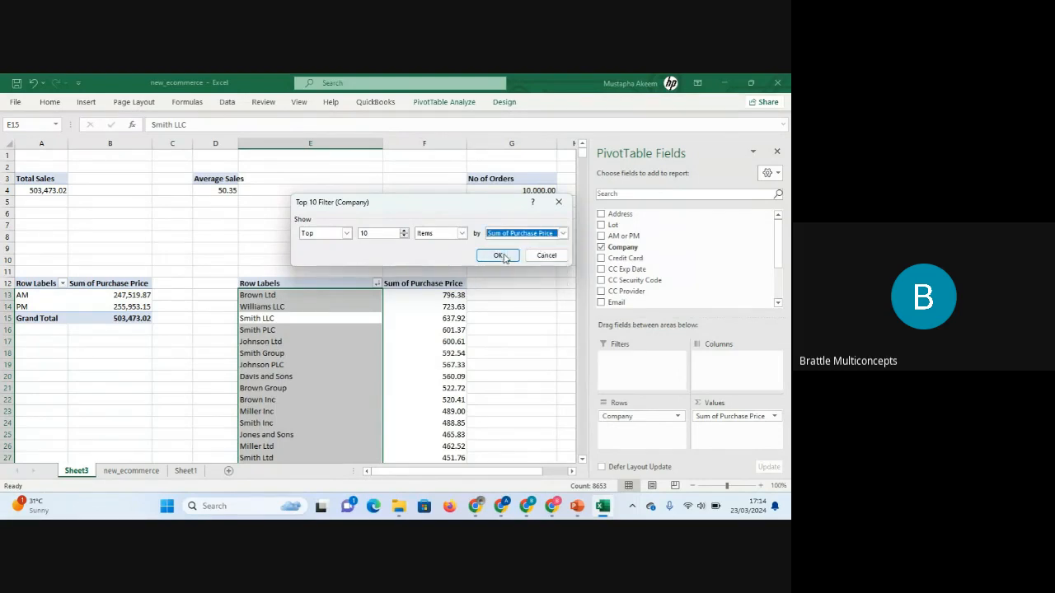
{"action": "left_click", "coordinate": [506, 258]}
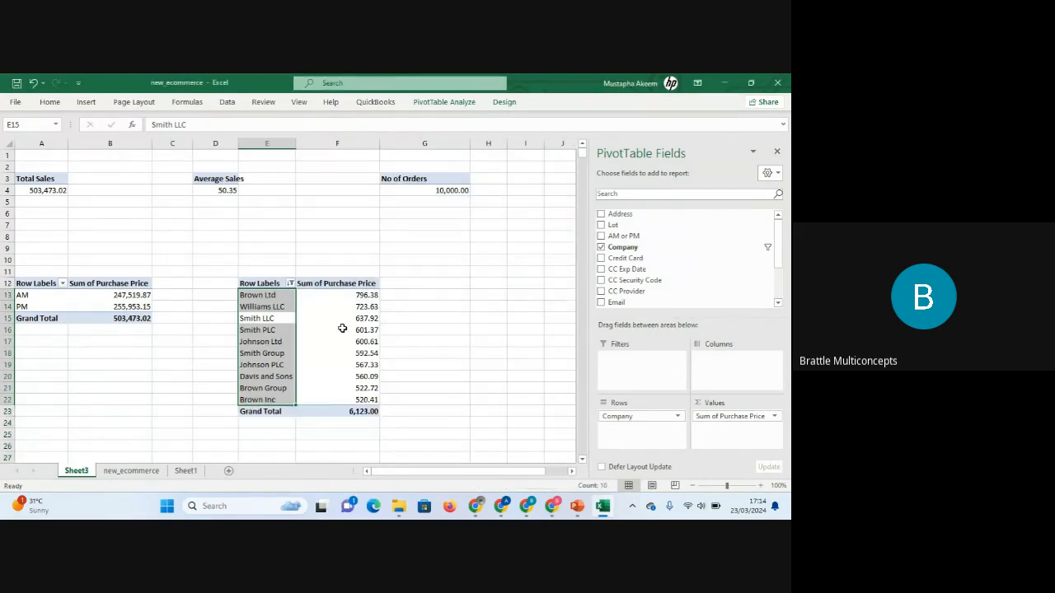
Switch between the new_ecommerce data sheet and Sheet3 to review the data against the top-10 PivotTable.
{"action": "left_click", "coordinate": [319, 341]}
{"action": "left_click", "coordinate": [411, 328]}
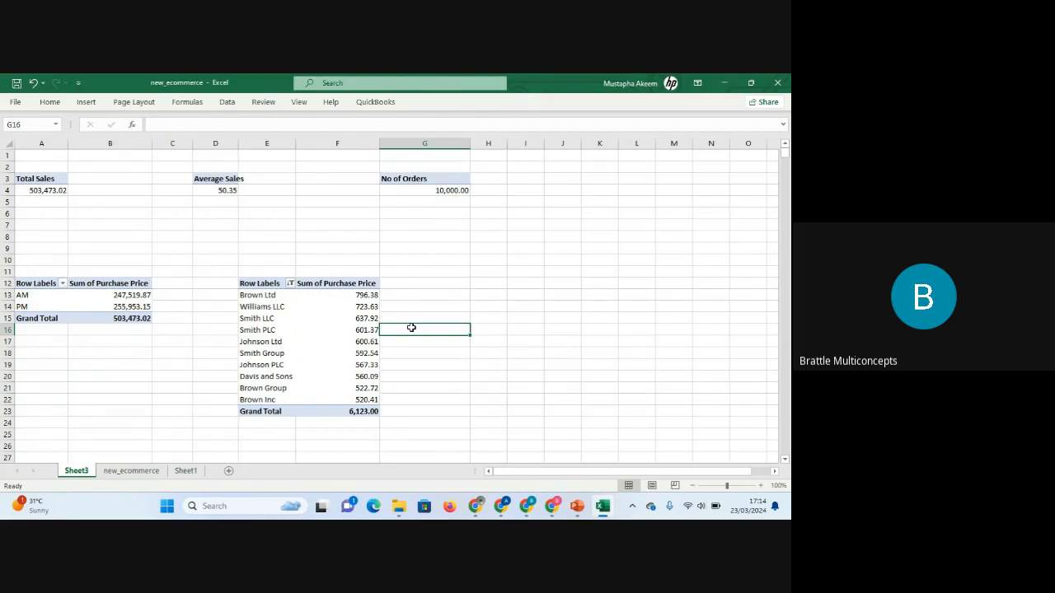
{"action": "left_click", "coordinate": [134, 472]}
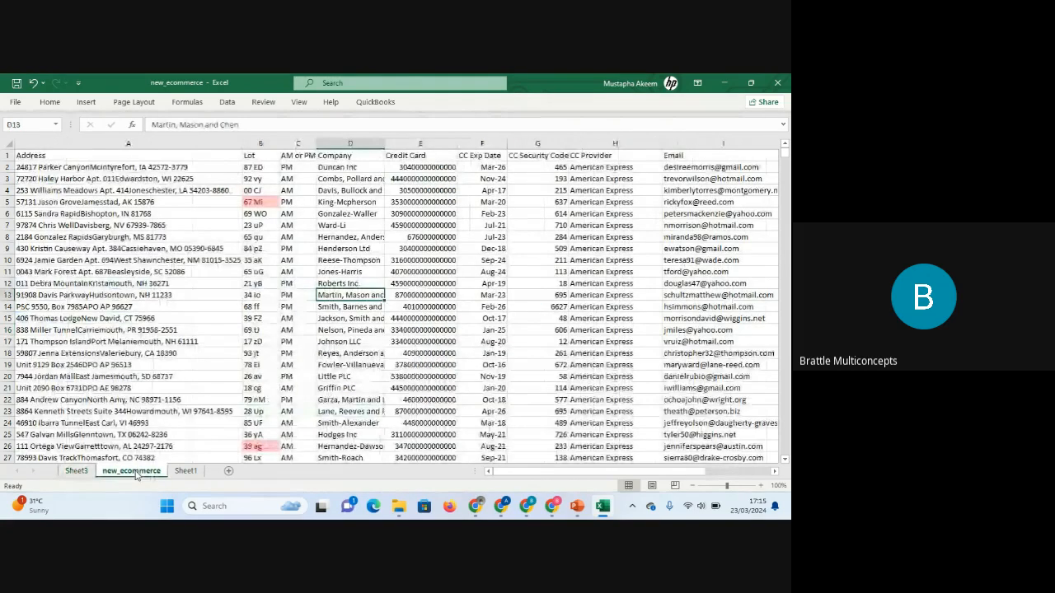
{"action": "left_click", "coordinate": [479, 299]}
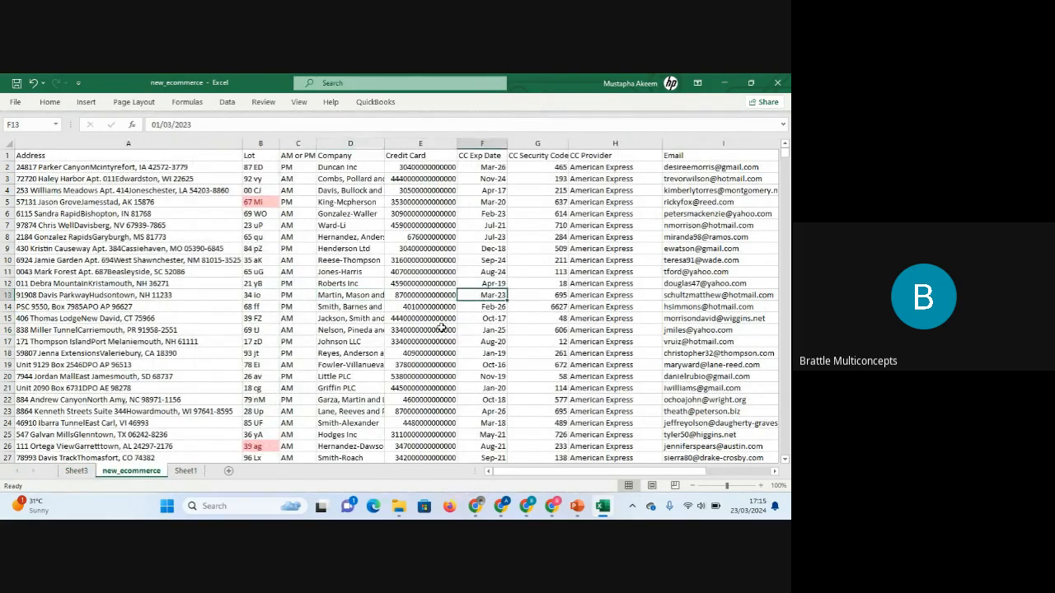
{"action": "left_click", "coordinate": [77, 472]}
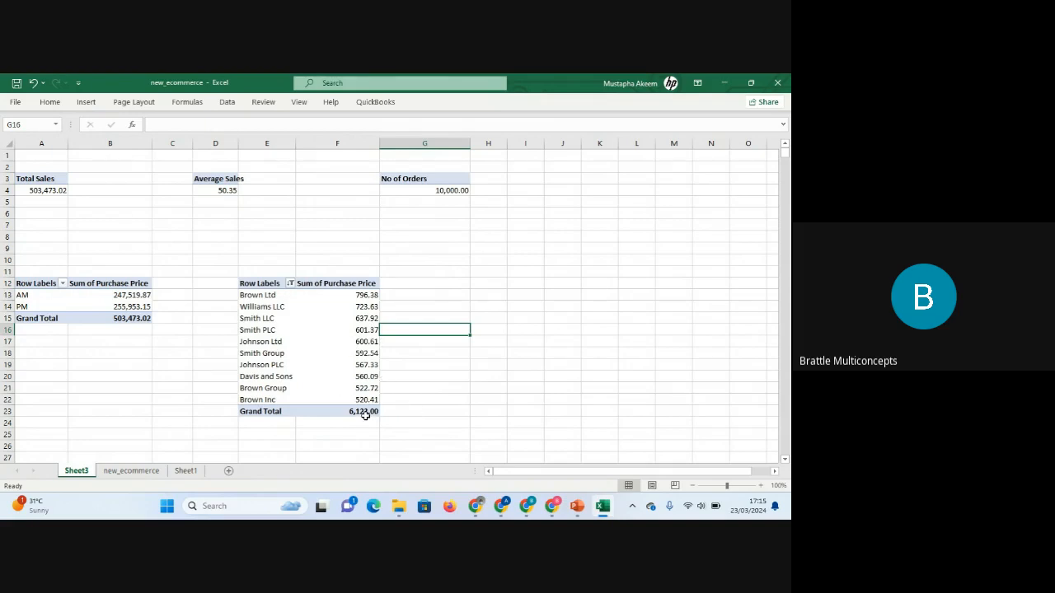
{"action": "mouse_move", "coordinate": [365, 416]}
{"action": "left_click", "coordinate": [134, 473]}
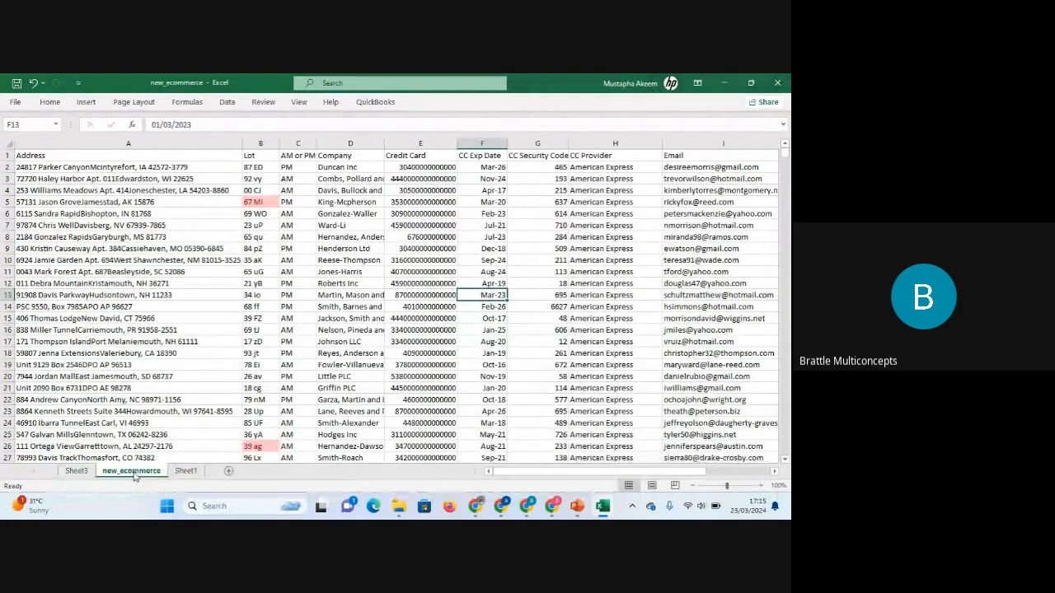
{"action": "left_click", "coordinate": [629, 369]}
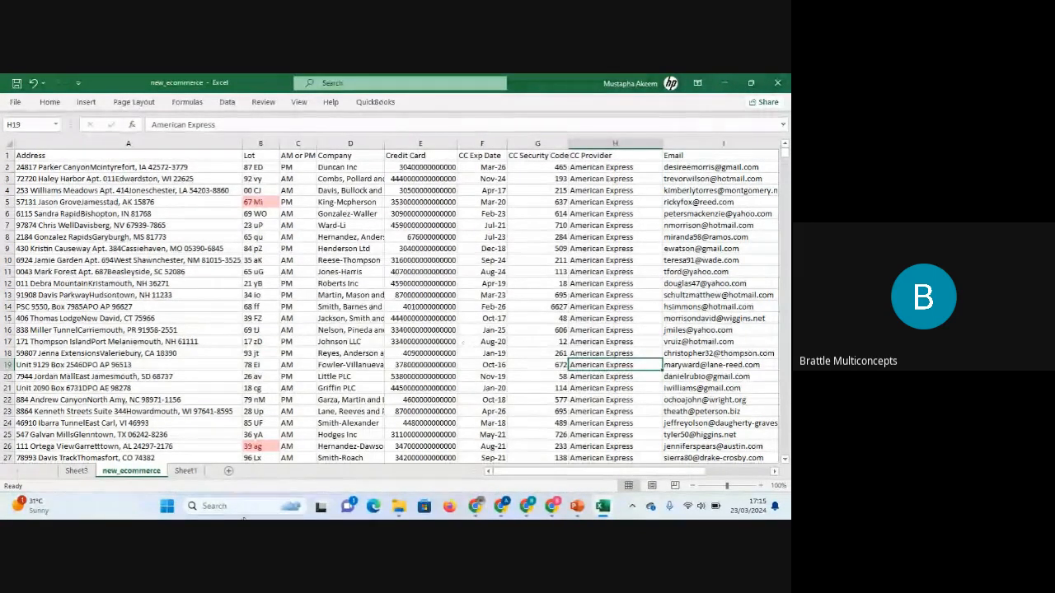
Copy the Total Sales PivotTable on Sheet3 and paste it below the top-10 table at around row 26.
{"action": "left_click", "coordinate": [76, 471]}
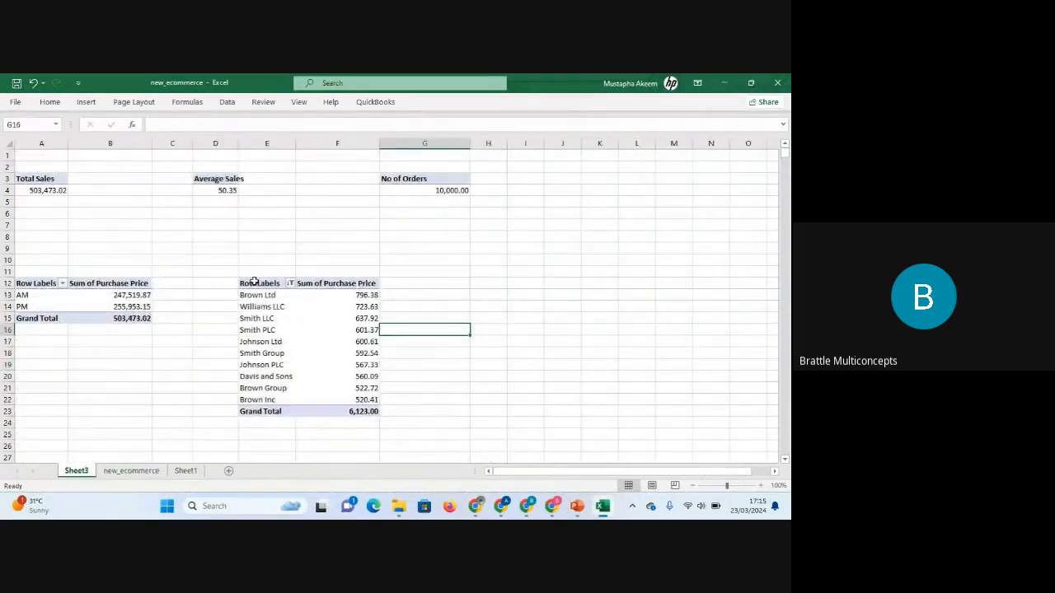
{"action": "left_click_drag", "start_coordinate": [253, 284], "coordinate": [366, 407]}
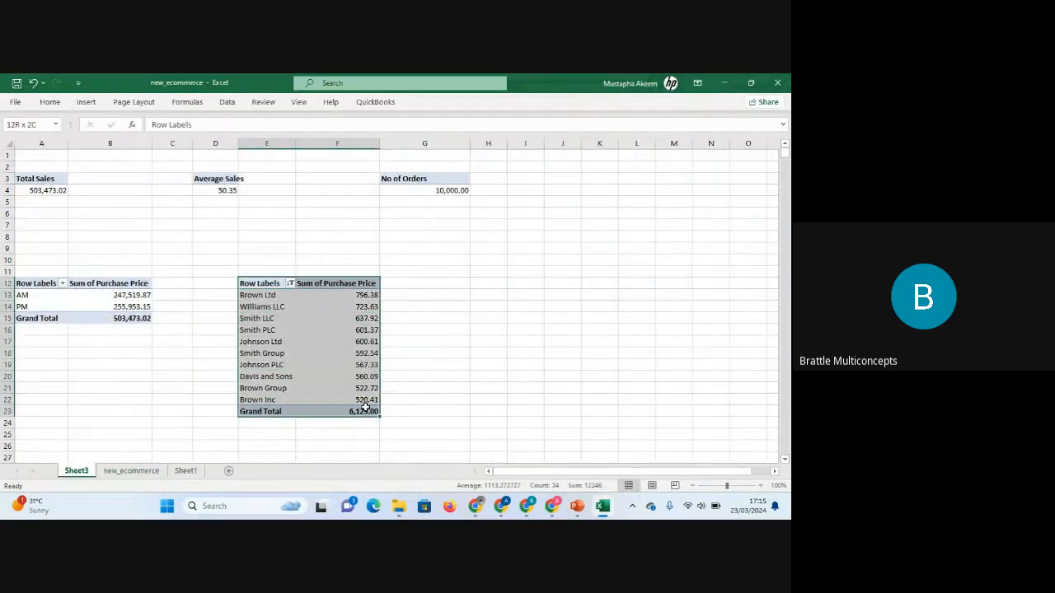
{"action": "left_click", "coordinate": [41, 176]}
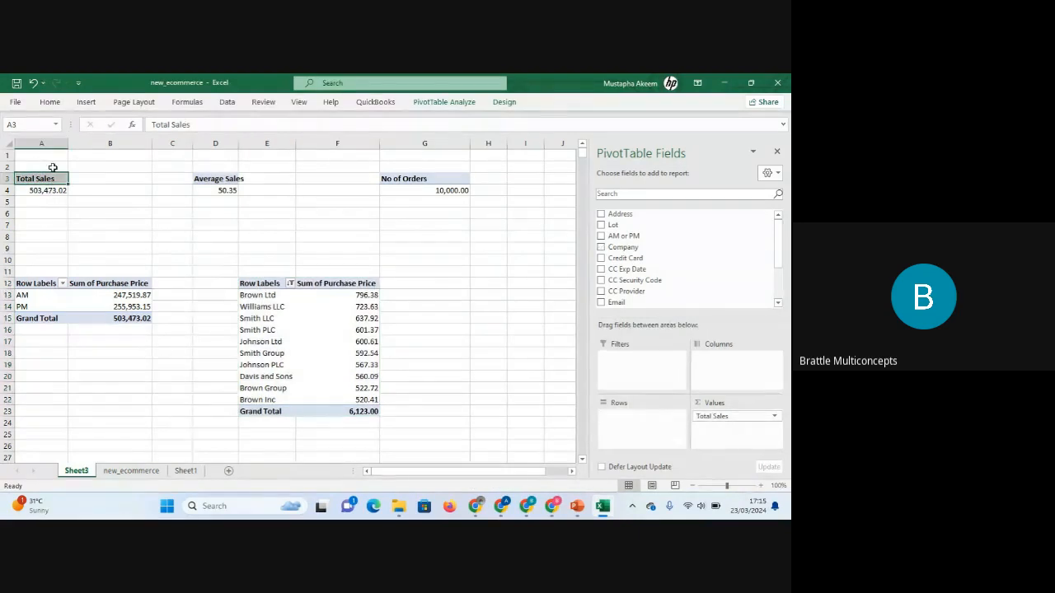
{"action": "left_click_drag", "start_coordinate": [52, 168], "coordinate": [61, 198]}
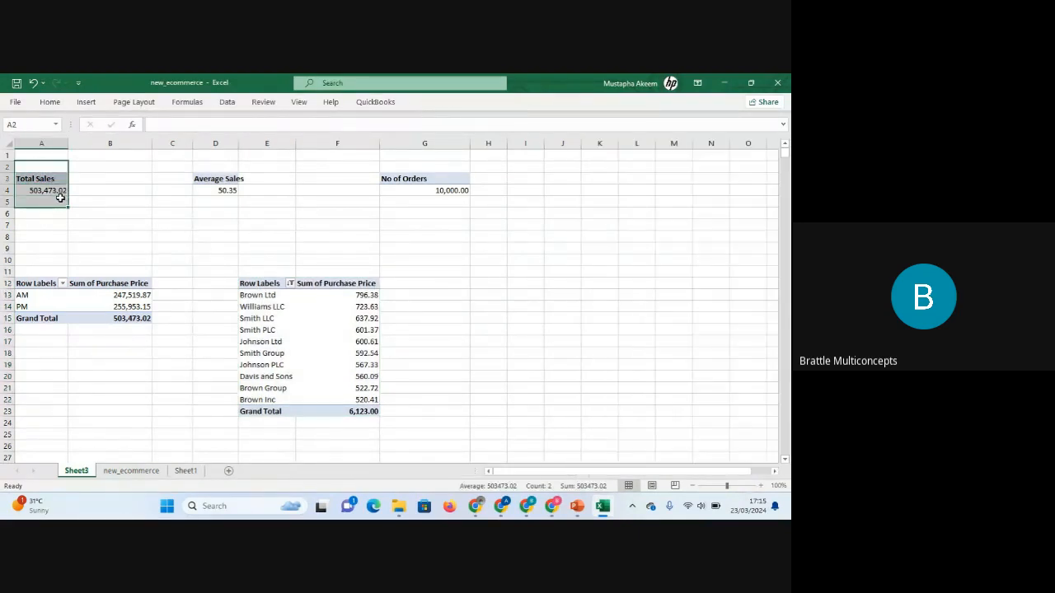
{"action": "key", "text": "ctrl+c"}
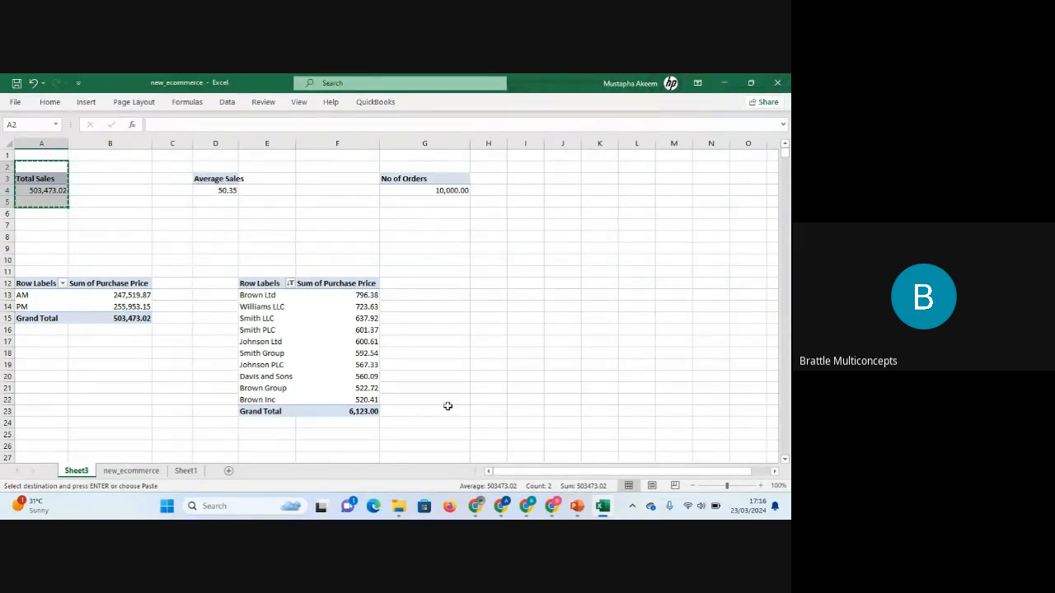
{"action": "left_click", "coordinate": [42, 434]}
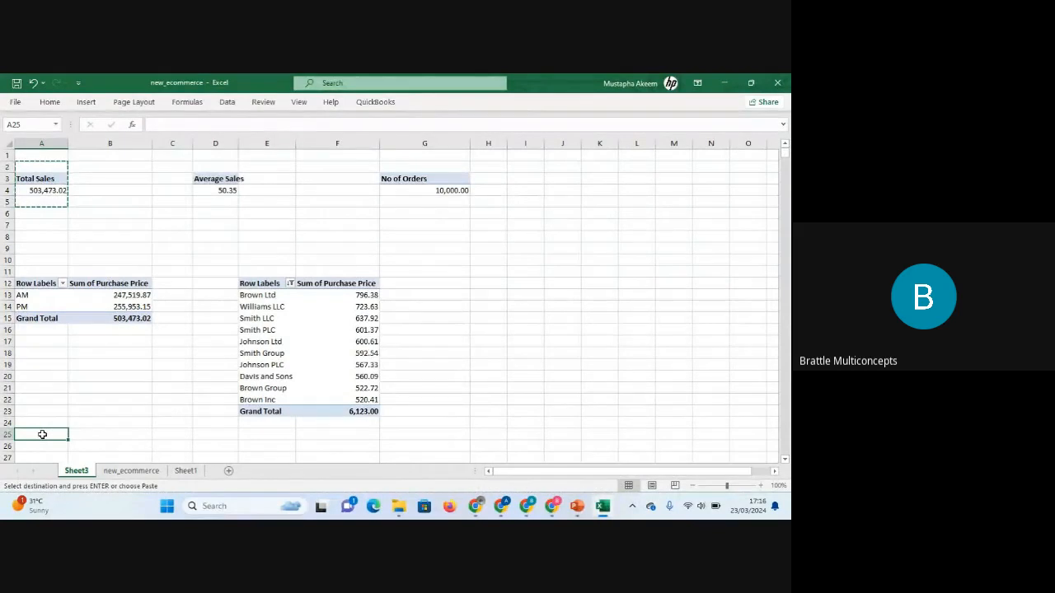
{"action": "key", "text": "Down"}
{"action": "key", "text": "Down"}
{"action": "key", "text": "Up"}
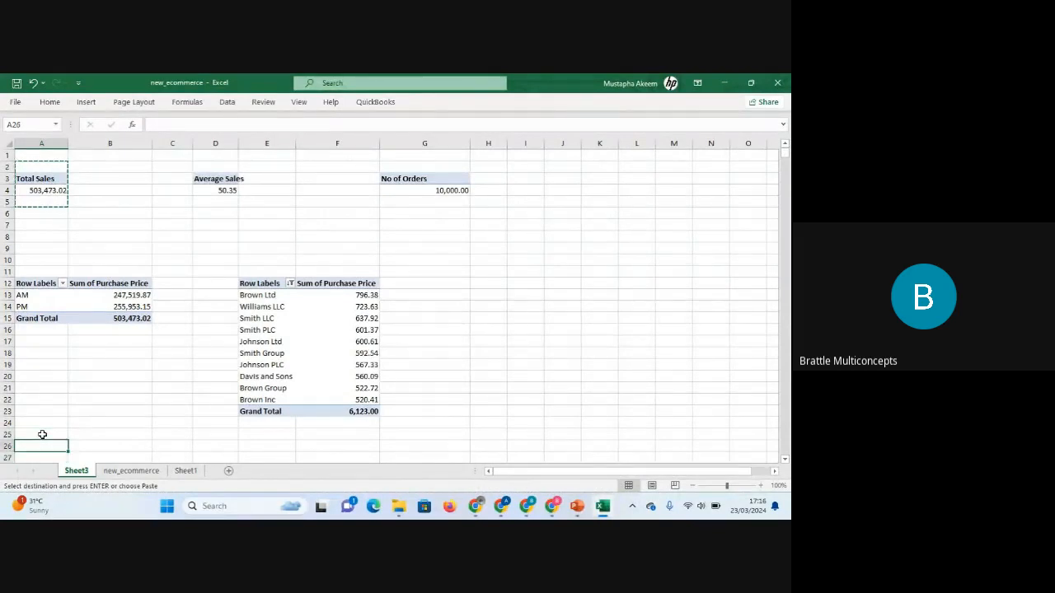
{"action": "key", "text": "ctrl+v"}
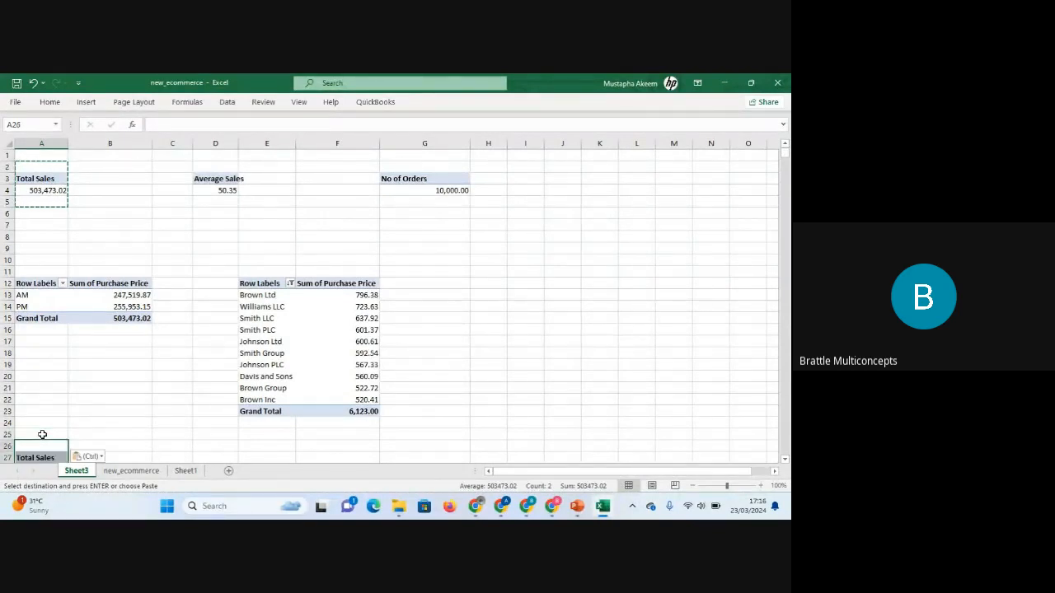
{"action": "key", "text": "Down"}
{"action": "key", "text": "Down"}
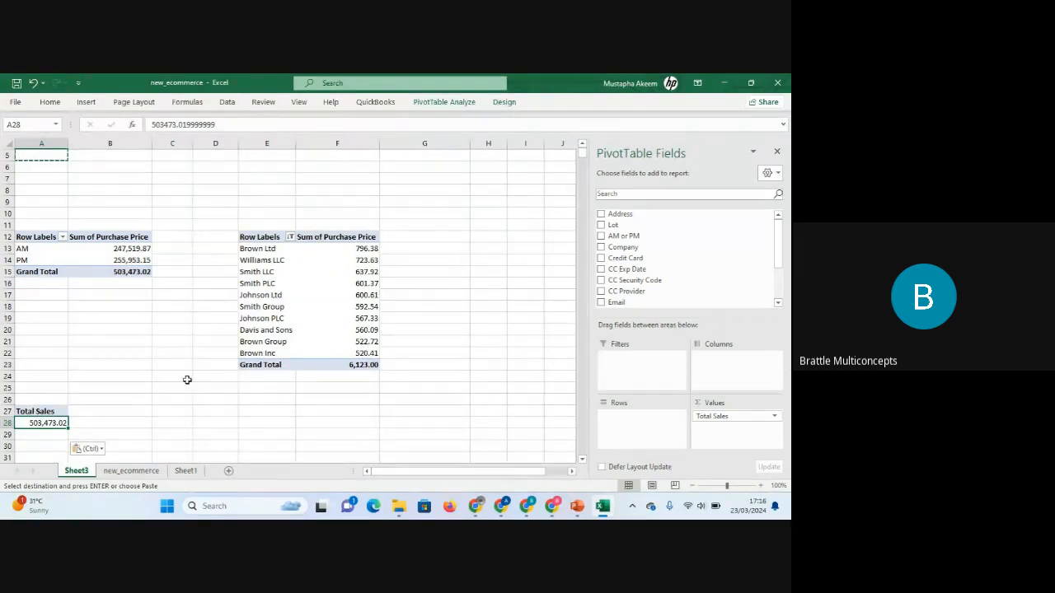
{"action": "key", "text": "Escape"}
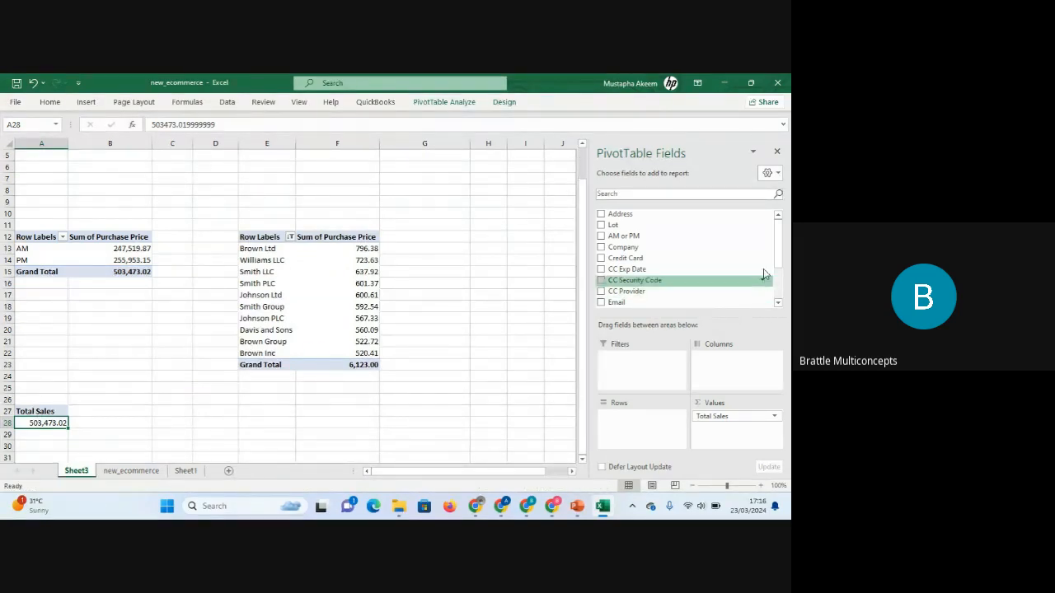
Add the CC Provider field as rows of the pasted Total Sales PivotTable.
{"action": "mouse_move", "coordinate": [778, 261]}
{"action": "left_mouse_down"}
{"action": "mouse_move", "coordinate": [782, 297]}
{"action": "mouse_move", "coordinate": [780, 254]}
{"action": "left_mouse_up"}
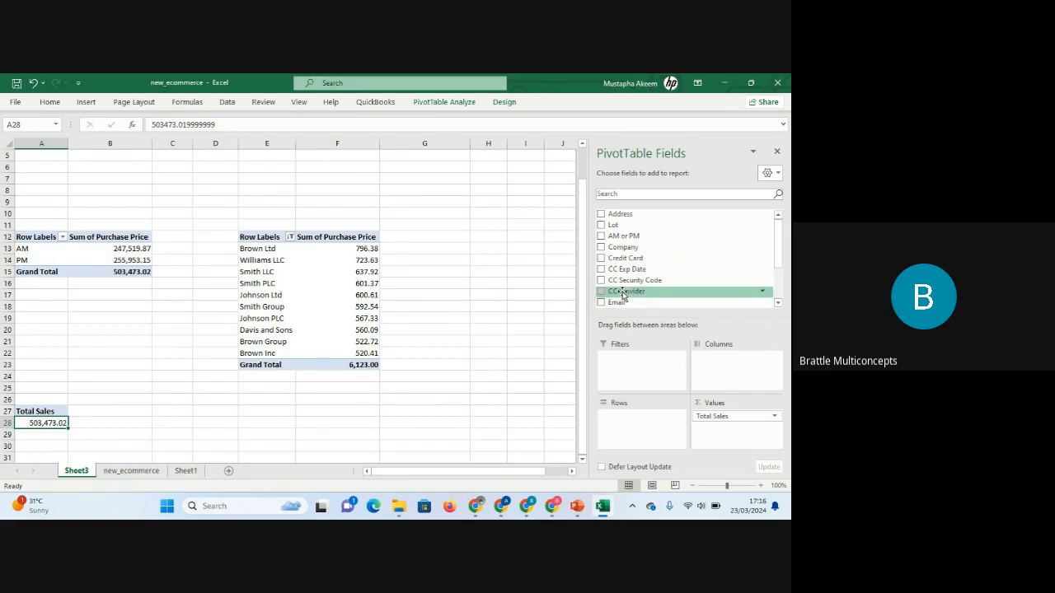
{"action": "left_click_drag", "start_coordinate": [622, 295], "coordinate": [621, 428]}
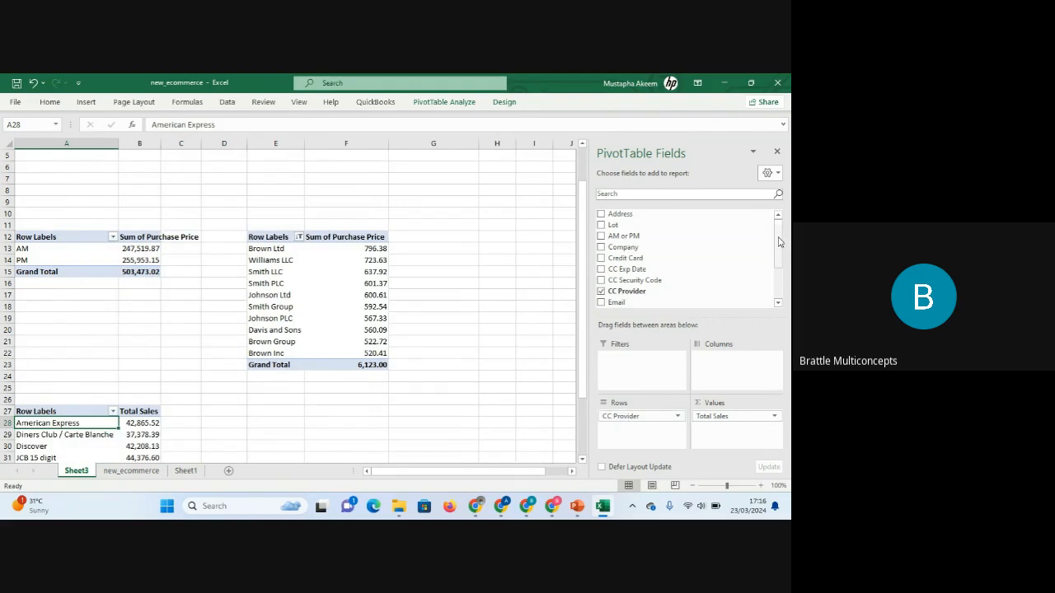
{"action": "left_click_drag", "start_coordinate": [780, 245], "coordinate": [782, 272]}
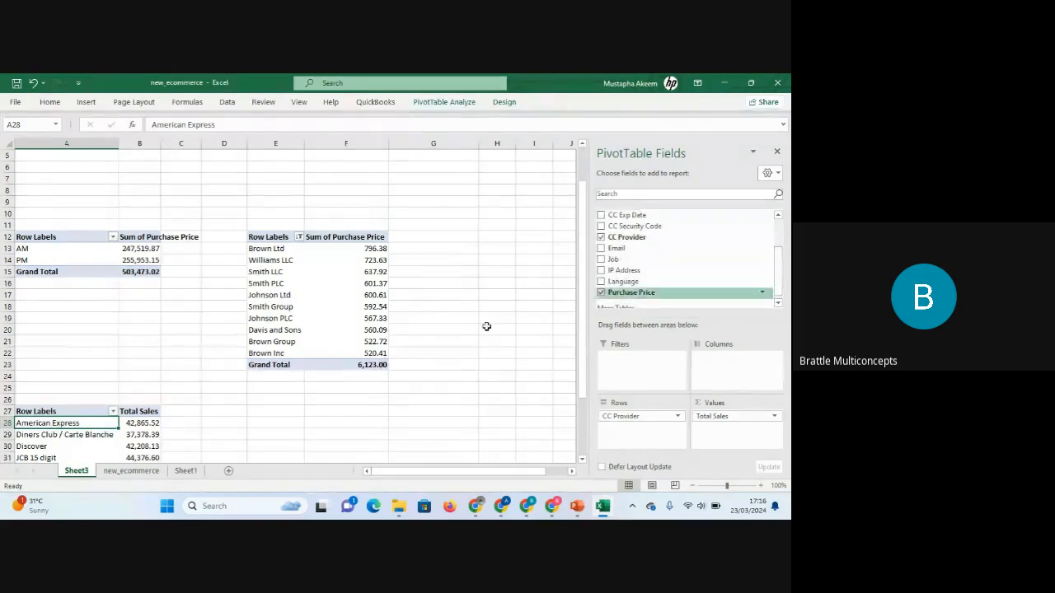
Review the Total Sales values for each CC provider in the new PivotTable.
{"action": "left_click", "coordinate": [140, 432]}
{"action": "key", "text": "Down"}
{"action": "key", "text": "Down"}
{"action": "key", "text": "Down"}
{"action": "key", "text": "Down"}
{"action": "key", "text": "Down"}
{"action": "key", "text": "Down"}
{"action": "key", "text": "Down"}
{"action": "key", "text": "Down"}
{"action": "key", "text": "Down"}
{"action": "key", "text": "Down"}
{"action": "key", "text": "Down"}
{"action": "key", "text": "Down"}
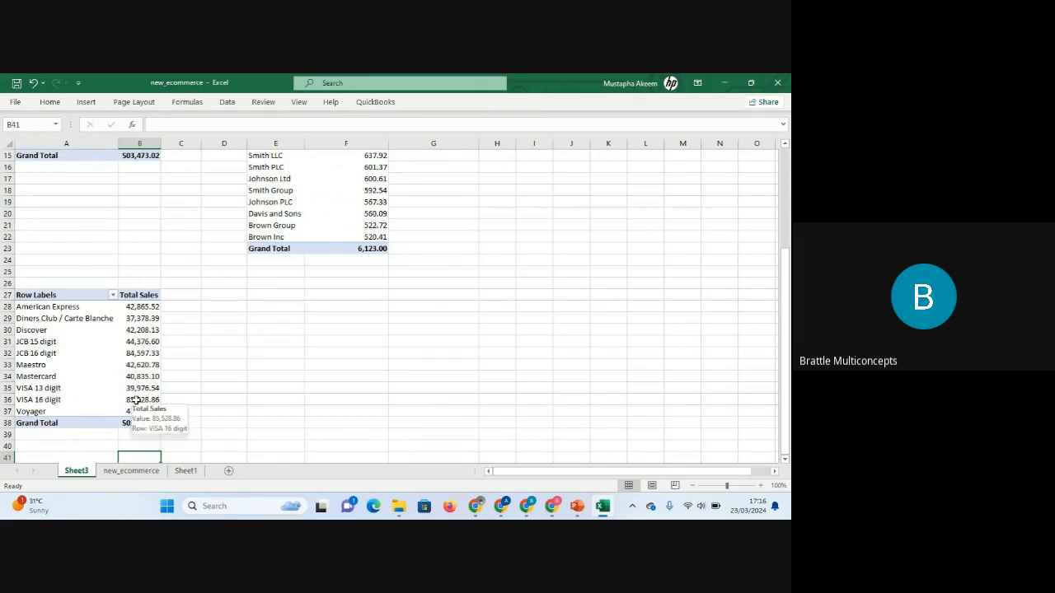
{"action": "left_click", "coordinate": [142, 399]}
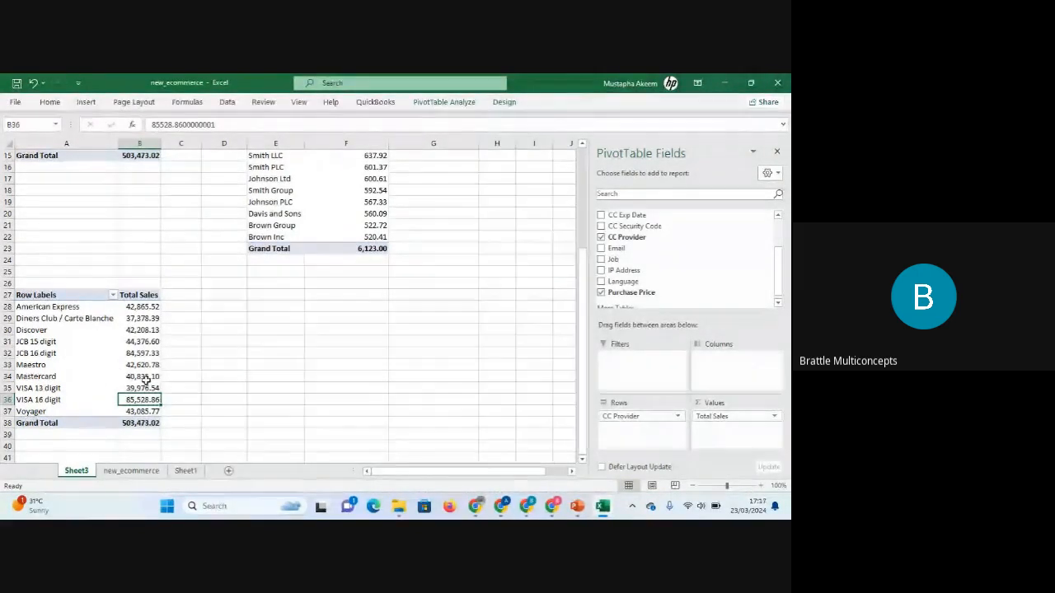
{"action": "mouse_move", "coordinate": [145, 379]}
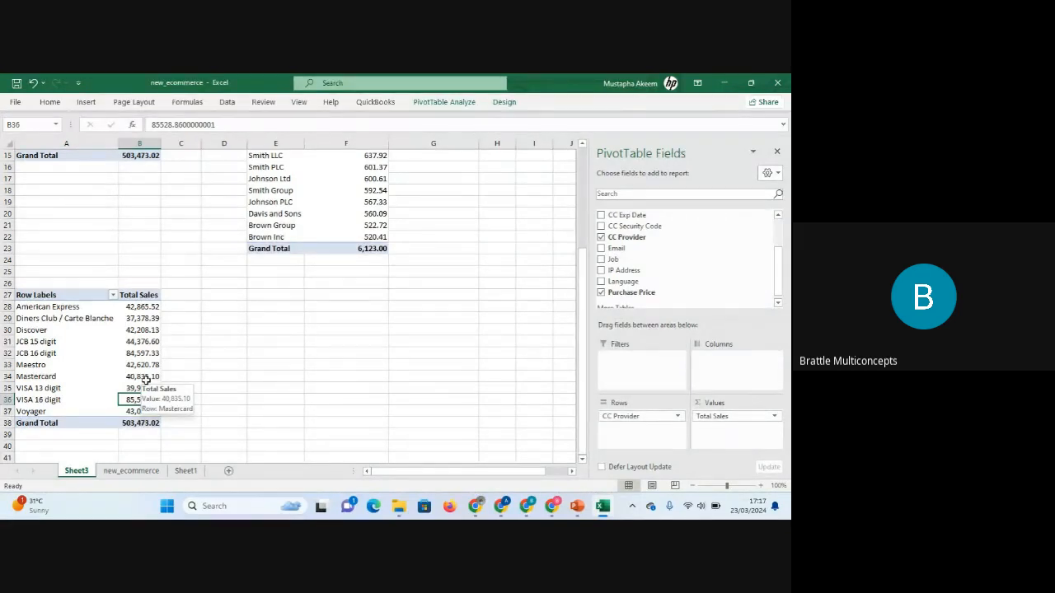
{"action": "mouse_move", "coordinate": [124, 333]}
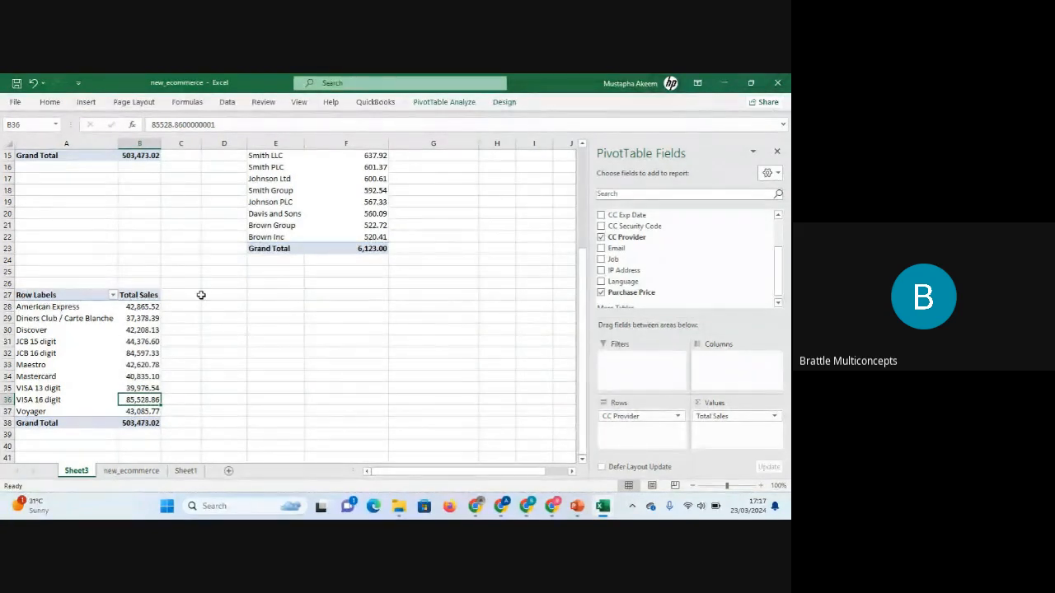
{"action": "mouse_move", "coordinate": [64, 319]}
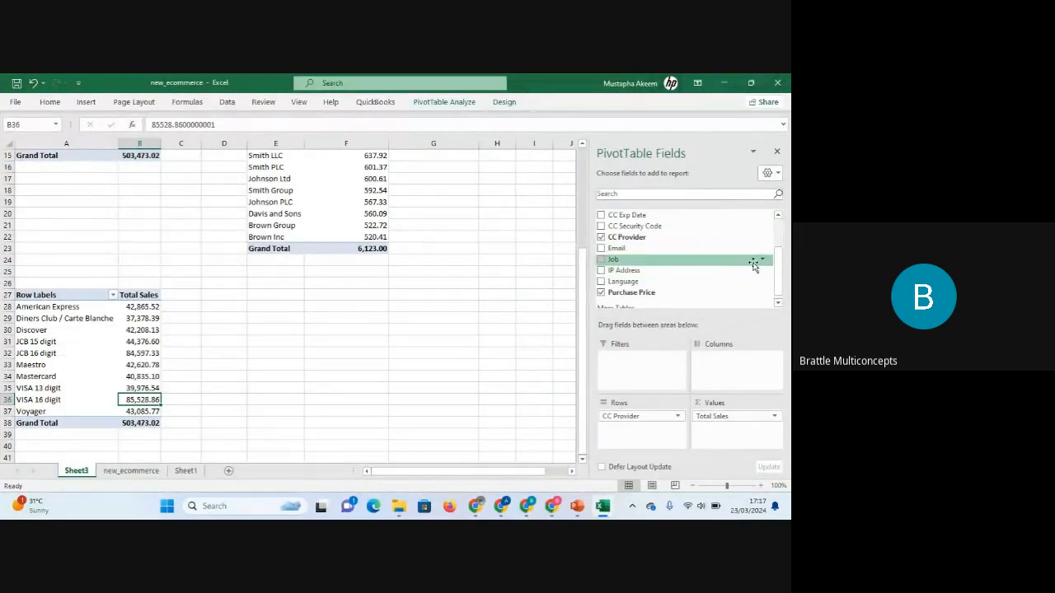
Add the AM or PM field as columns of the CC Provider PivotTable.
{"action": "left_click_drag", "start_coordinate": [775, 281], "coordinate": [776, 251]}
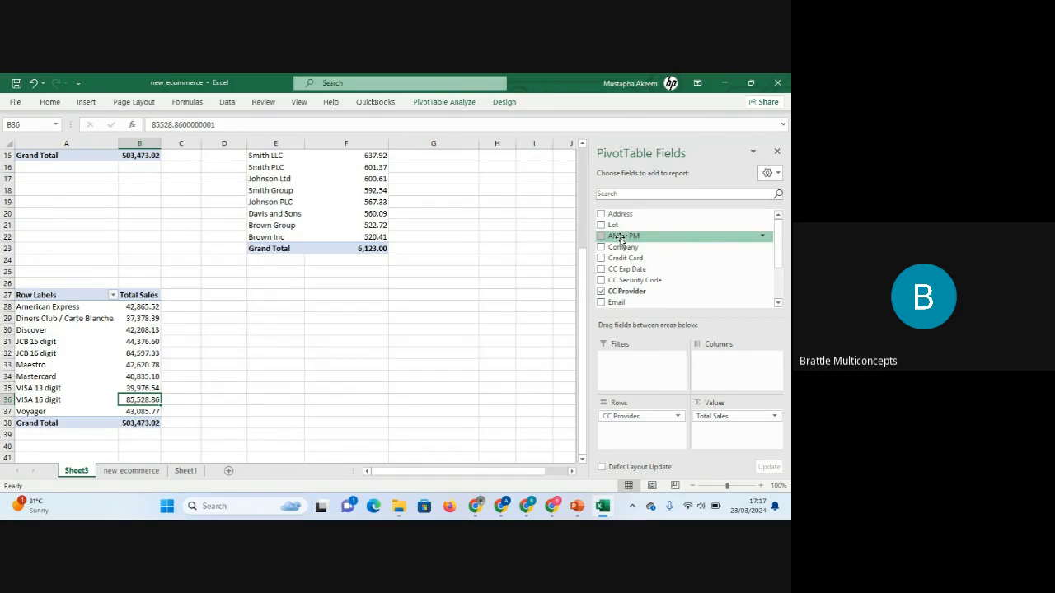
{"action": "left_click_drag", "start_coordinate": [620, 238], "coordinate": [721, 369]}
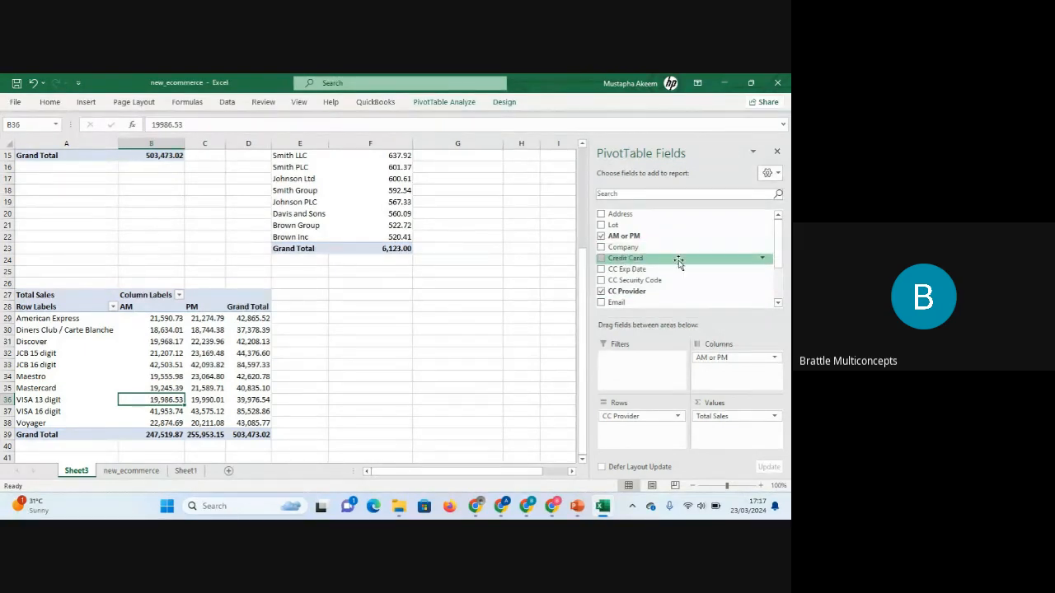
{"action": "left_click_drag", "start_coordinate": [779, 248], "coordinate": [782, 283]}
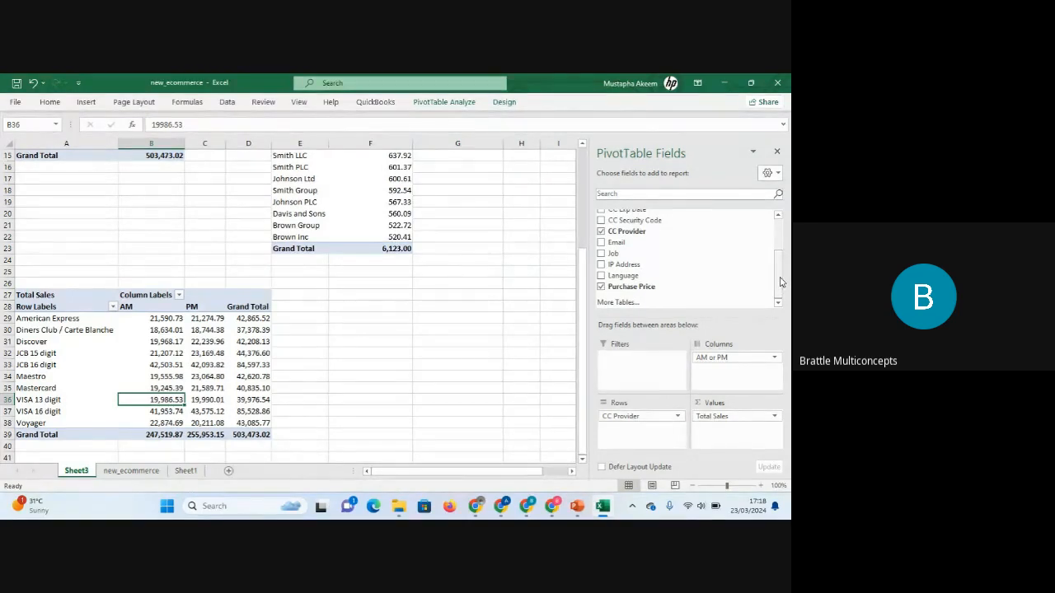
{"action": "left_click", "coordinate": [716, 357]}
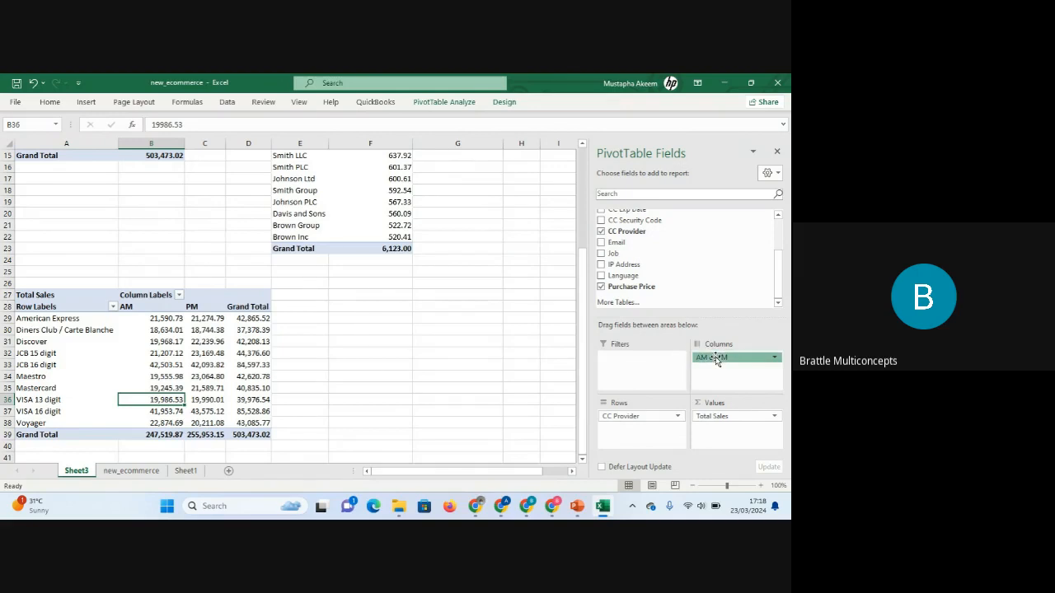
{"action": "left_click", "coordinate": [529, 366]}
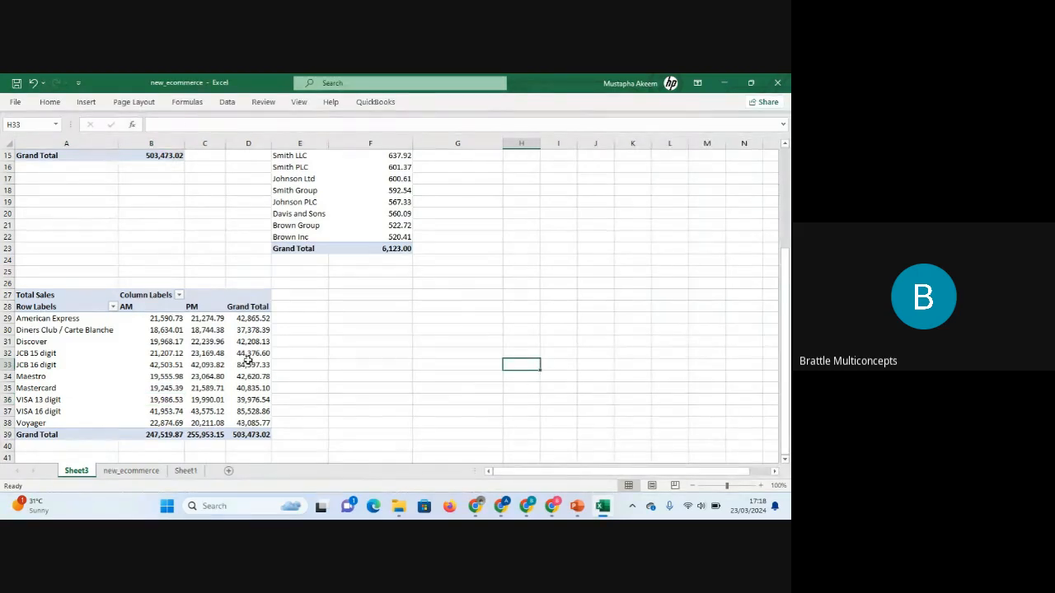
{"action": "left_click", "coordinate": [247, 363]}
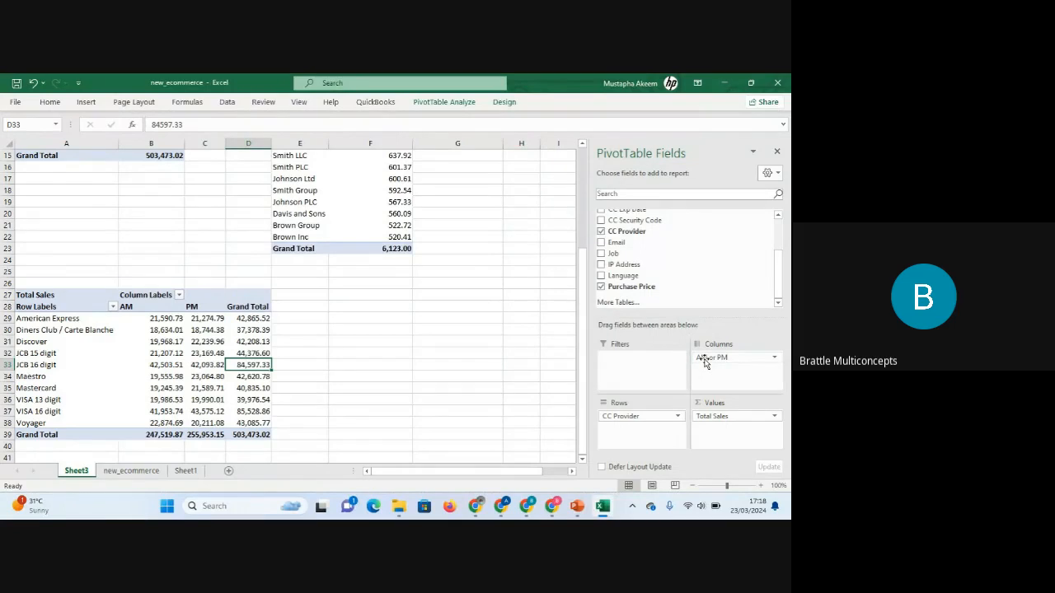
Try moving AM or PM into rows beneath CC Provider, then return it to columns.
{"action": "left_click_drag", "start_coordinate": [705, 363], "coordinate": [626, 434]}
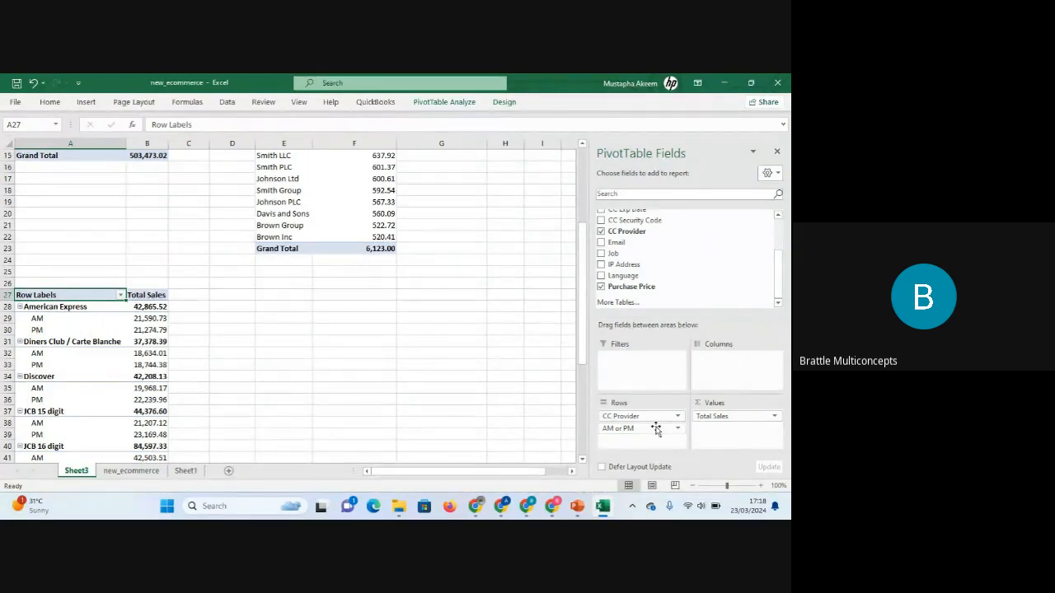
{"action": "left_click_drag", "start_coordinate": [651, 428], "coordinate": [746, 367]}
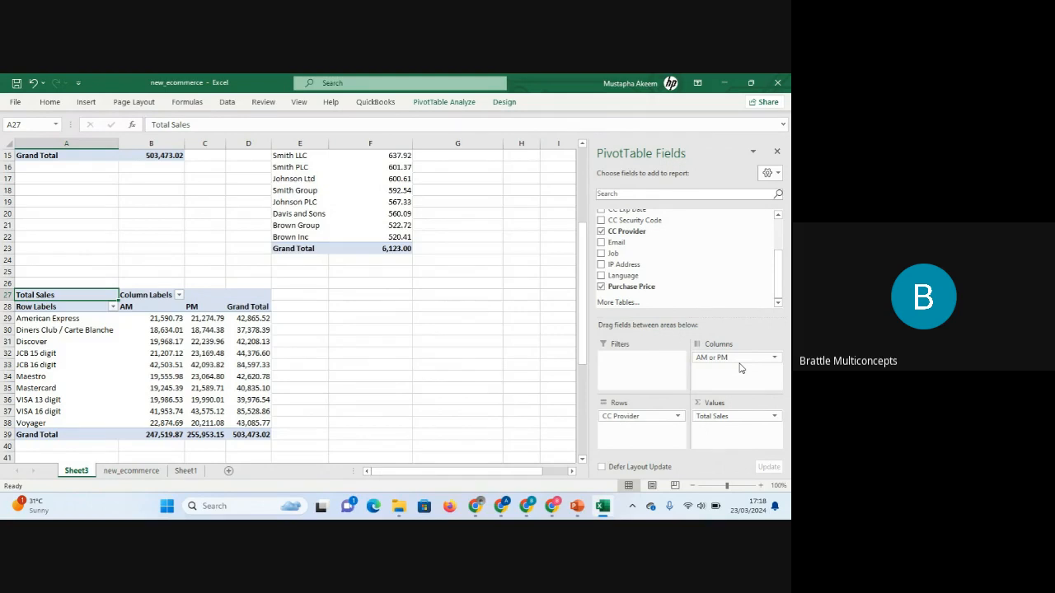
{"action": "left_click", "coordinate": [452, 363]}
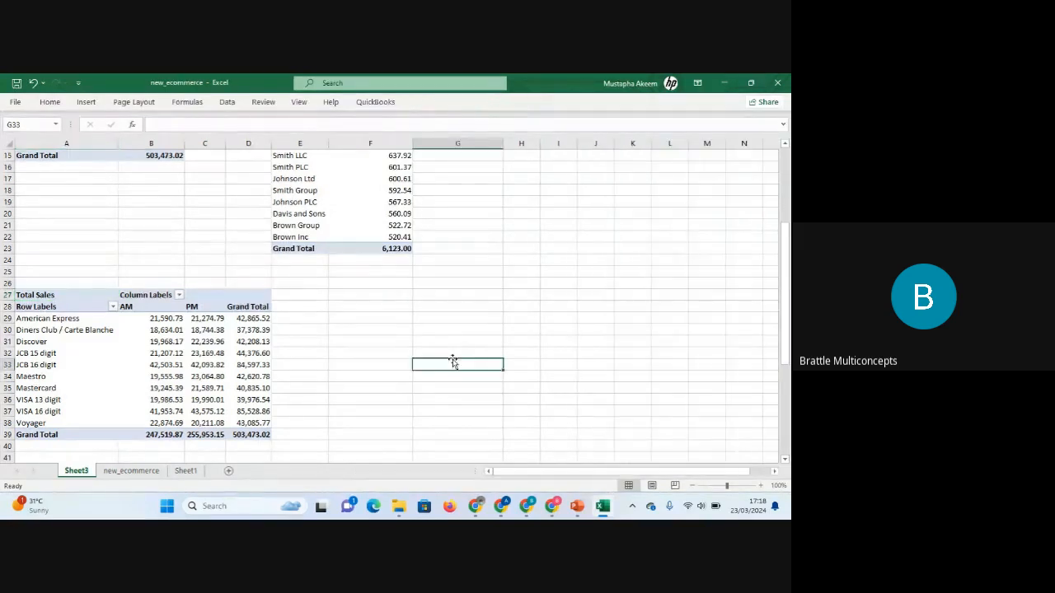
Insert a new PivotTable from the new_ecommerce data on a new worksheet.
{"action": "left_click", "coordinate": [131, 470]}
{"action": "left_click", "coordinate": [344, 285]}
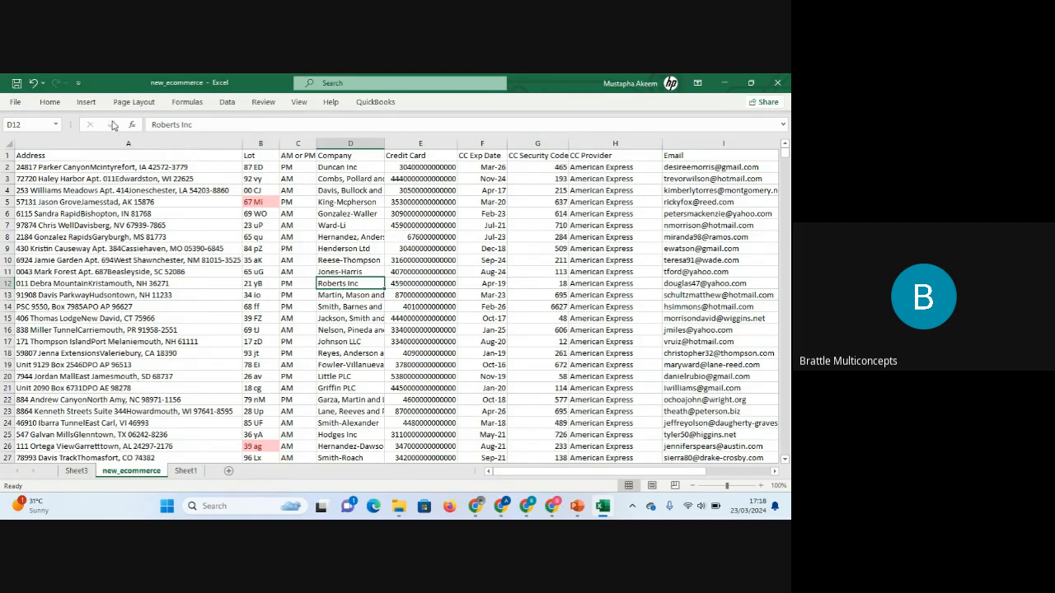
{"action": "left_click", "coordinate": [90, 106]}
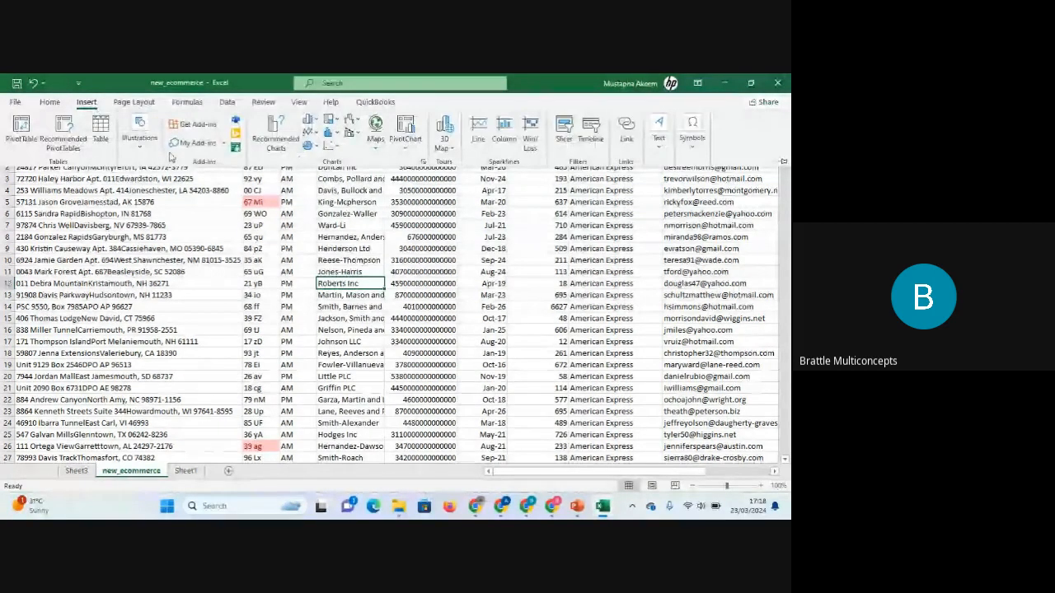
{"action": "left_click", "coordinate": [20, 132]}
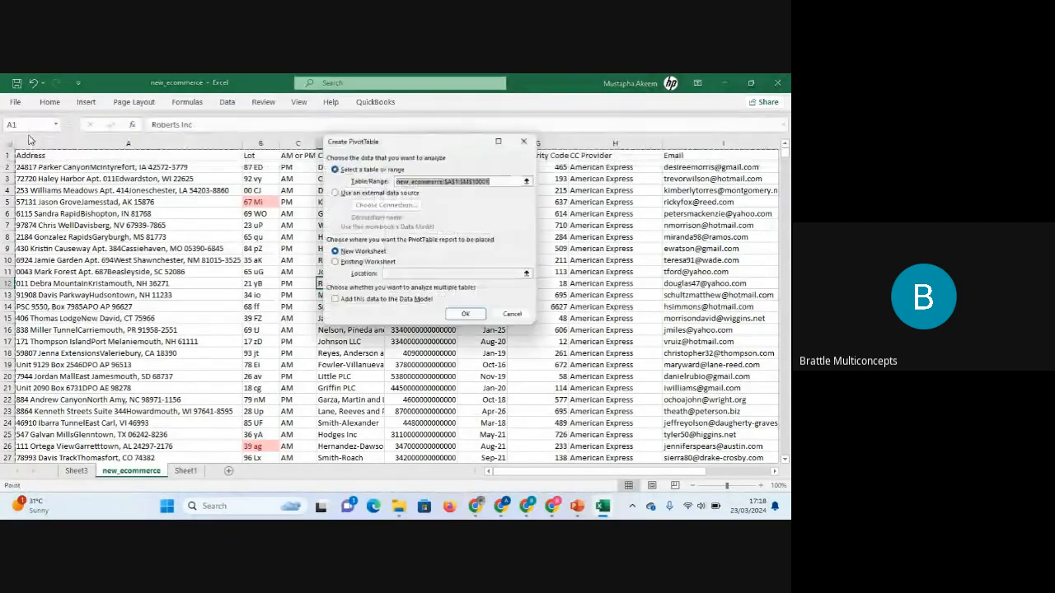
{"action": "left_click", "coordinate": [468, 319]}
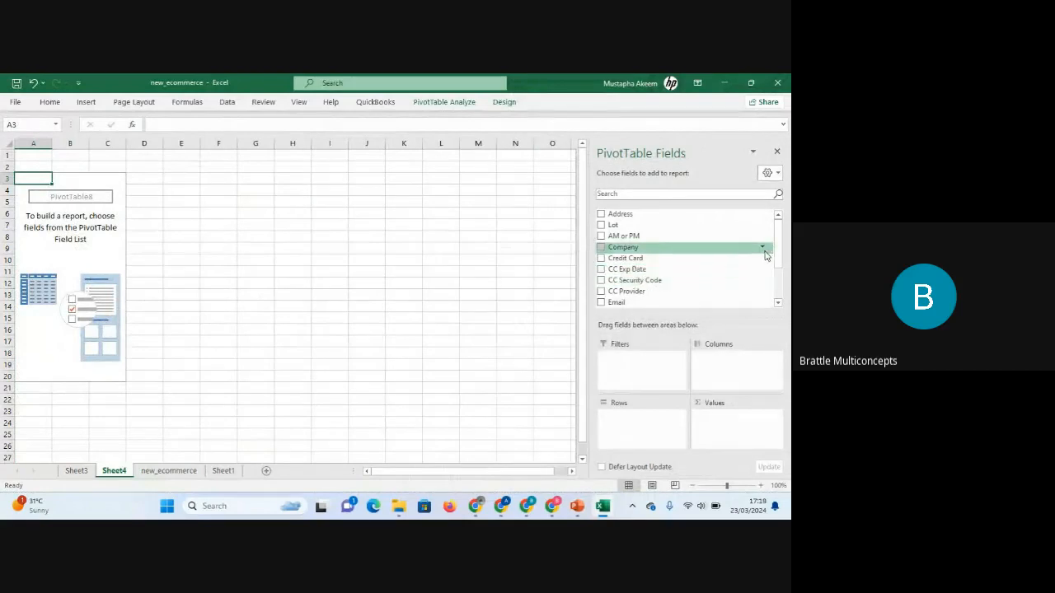
Summarise Sum of Purchase Price by Language in the new PivotTable.
{"action": "left_click_drag", "start_coordinate": [782, 249], "coordinate": [782, 279]}
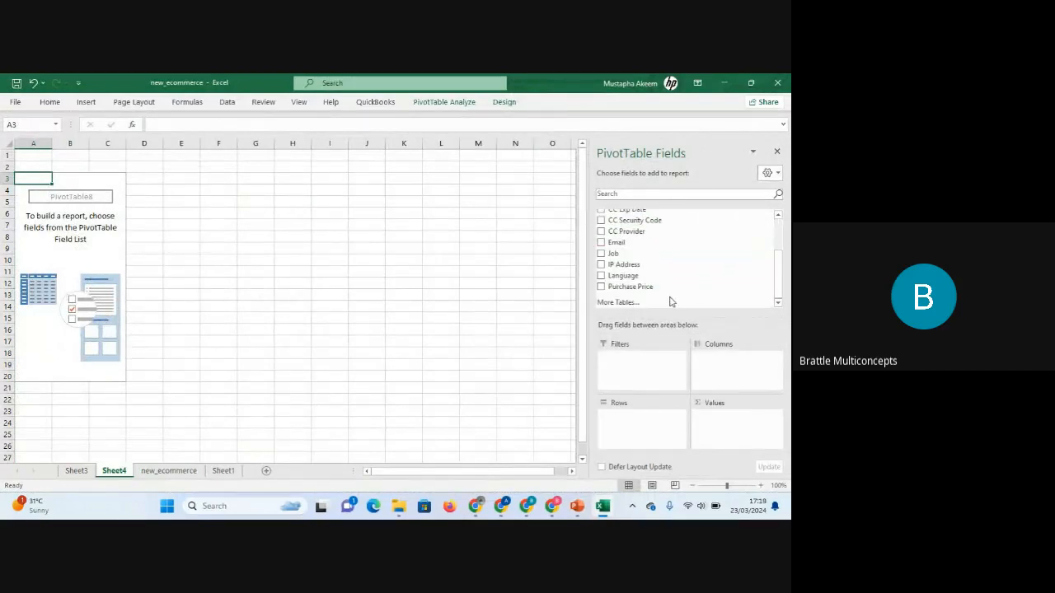
{"action": "left_click_drag", "start_coordinate": [641, 294], "coordinate": [736, 432]}
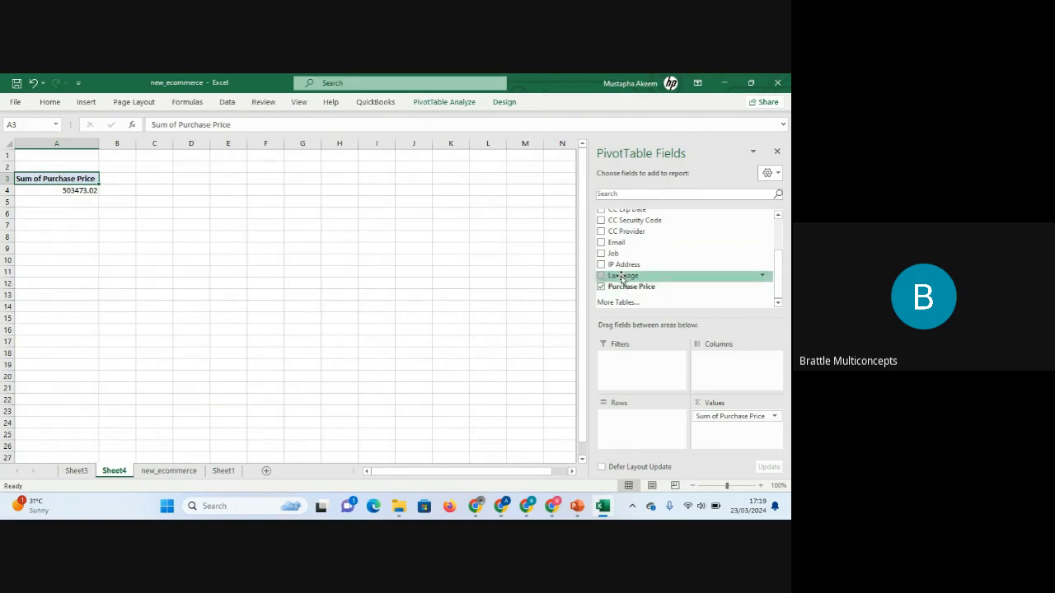
{"action": "left_click_drag", "start_coordinate": [621, 279], "coordinate": [635, 427]}
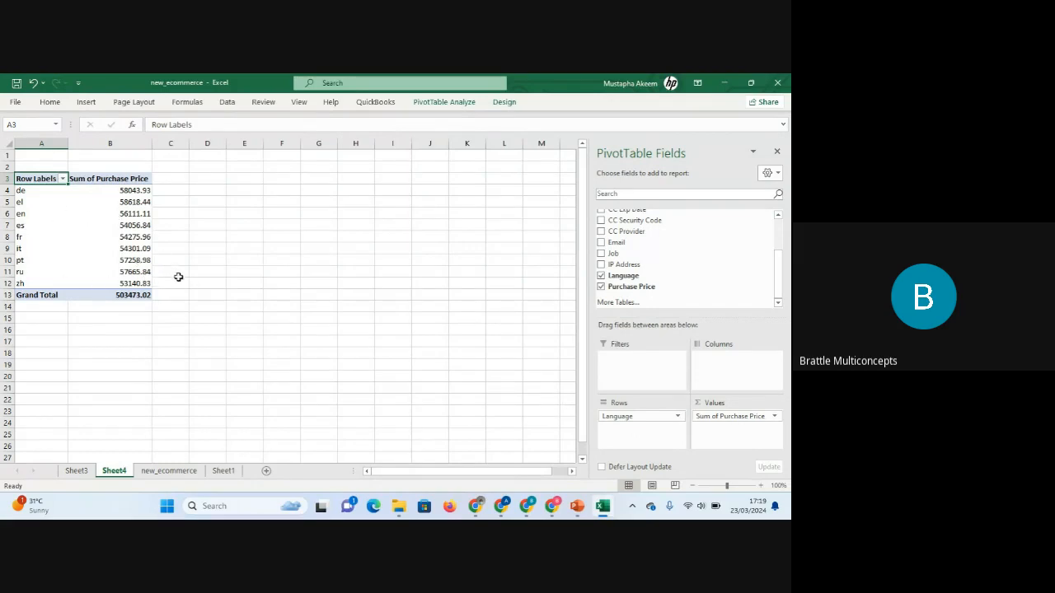
{"action": "left_click", "coordinate": [400, 249]}
{"action": "left_click", "coordinate": [126, 178]}
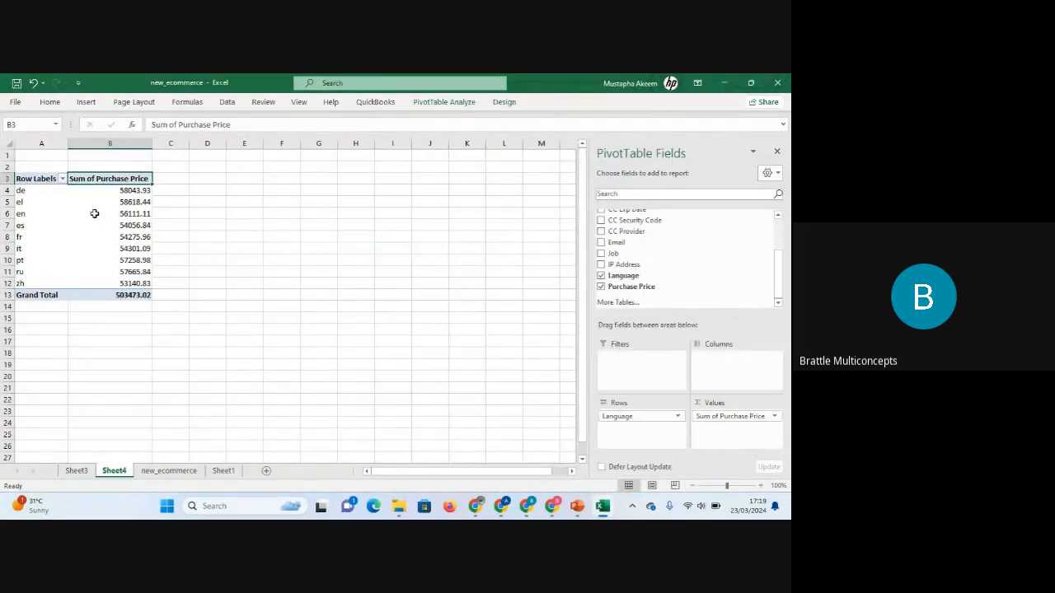
Format the Language PivotTable's Purchase Price values as Number with a thousands separator and 0 decimal places.
{"action": "left_click", "coordinate": [111, 190]}
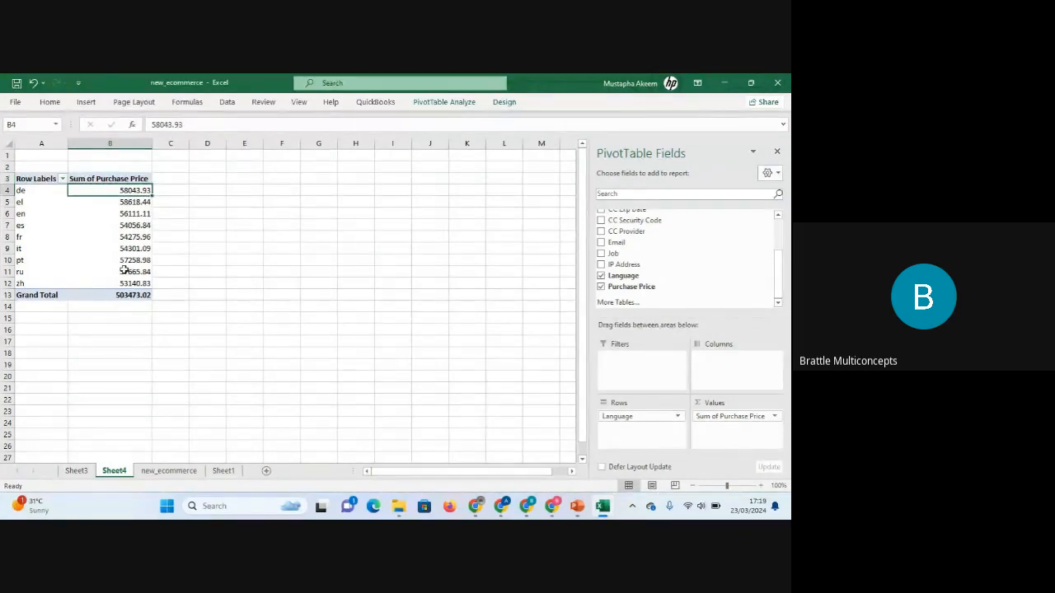
{"action": "key", "text": "ctrl+shift+Down"}
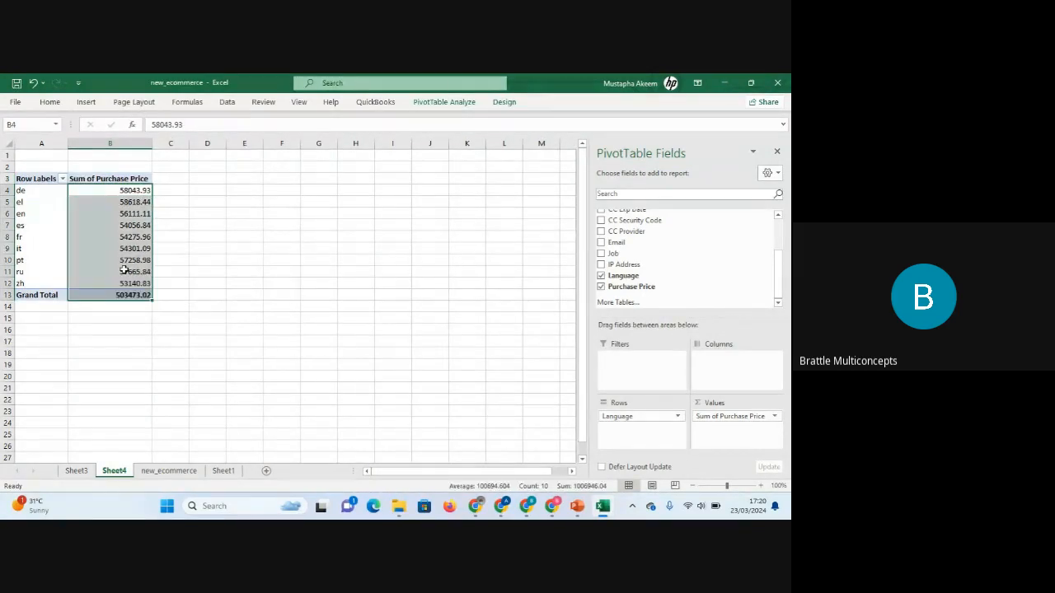
{"action": "key", "text": "ctrl+1"}
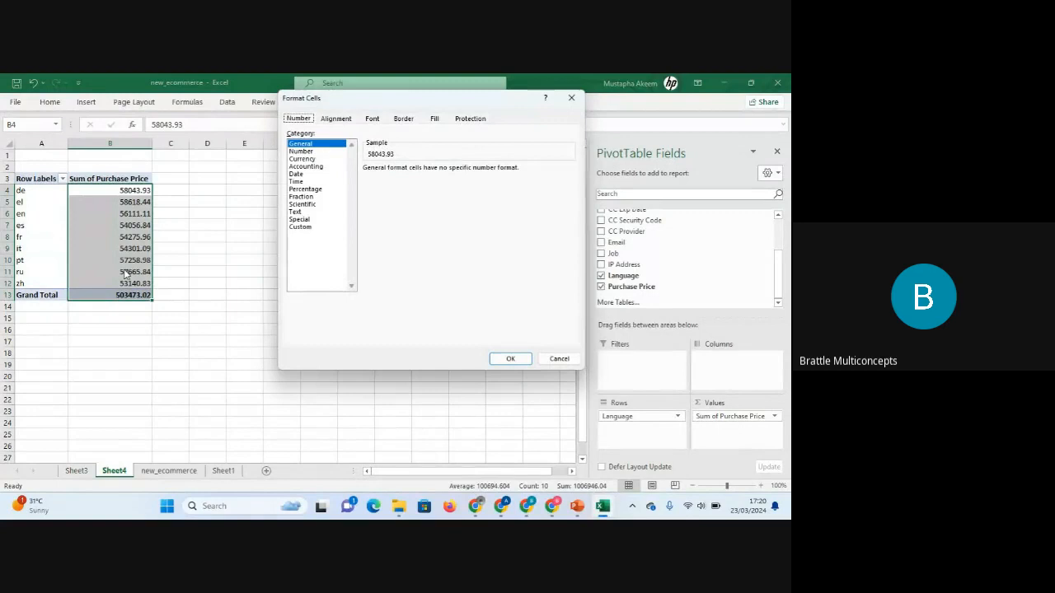
{"action": "left_click", "coordinate": [302, 152]}
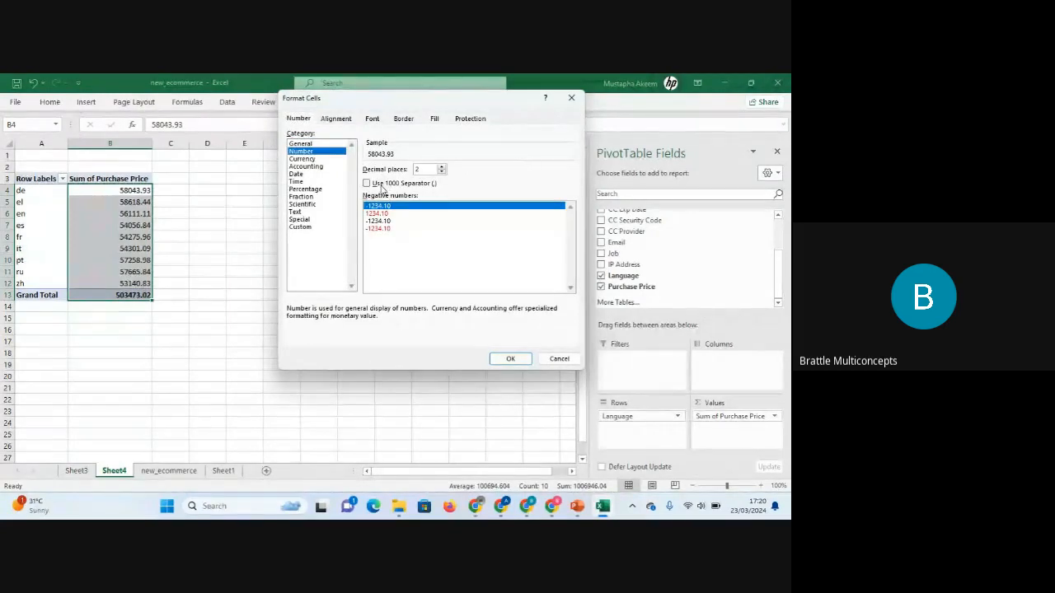
{"action": "left_click", "coordinate": [384, 184]}
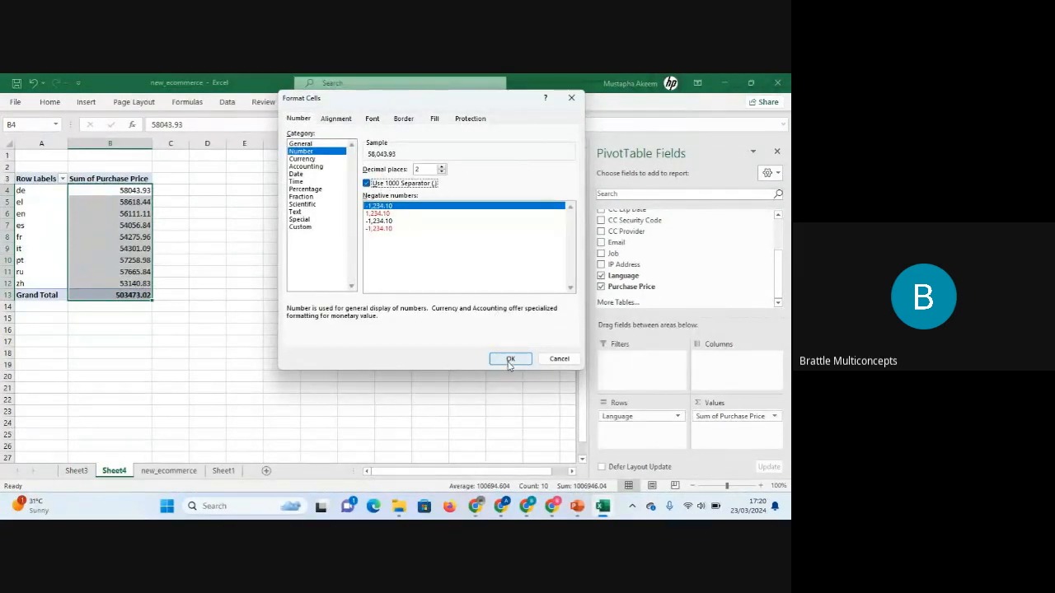
{"action": "left_click", "coordinate": [443, 173]}
{"action": "left_click", "coordinate": [443, 173]}
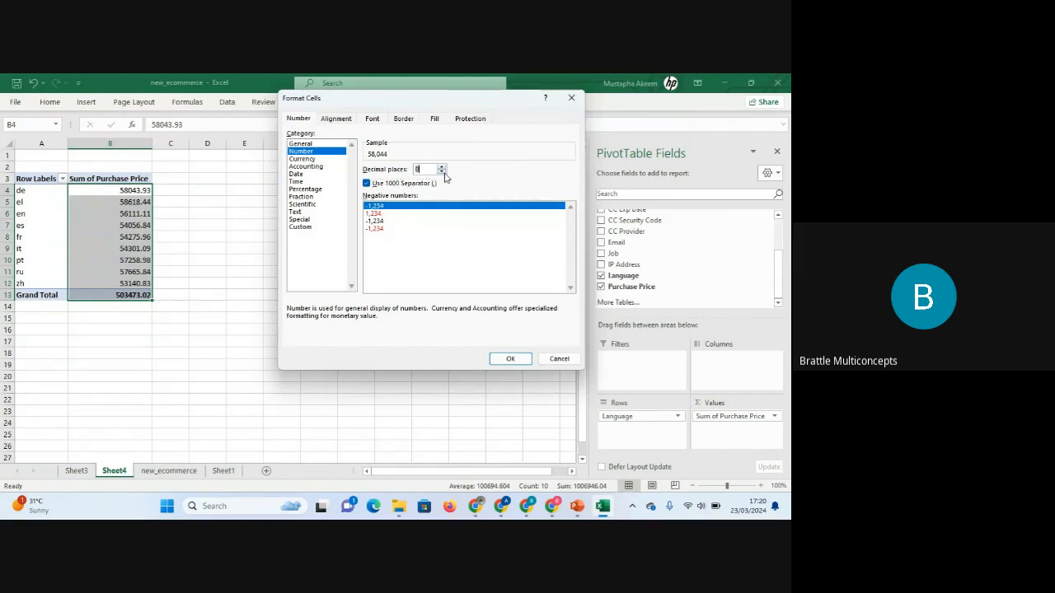
{"action": "left_click", "coordinate": [510, 360]}
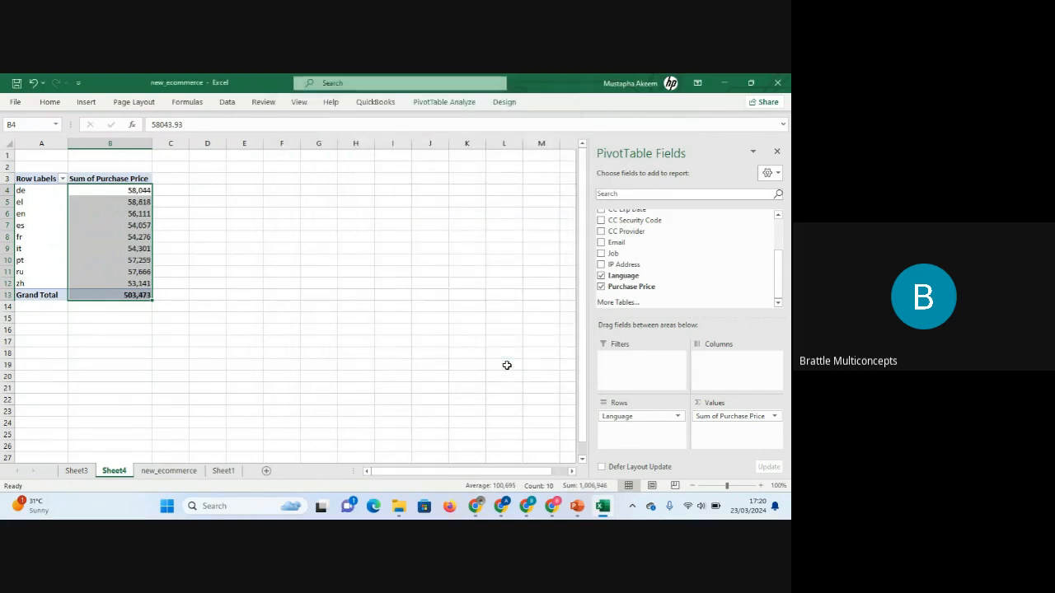
Add Purchase Price to the PivotTable values a second time.
{"action": "left_click", "coordinate": [115, 246]}
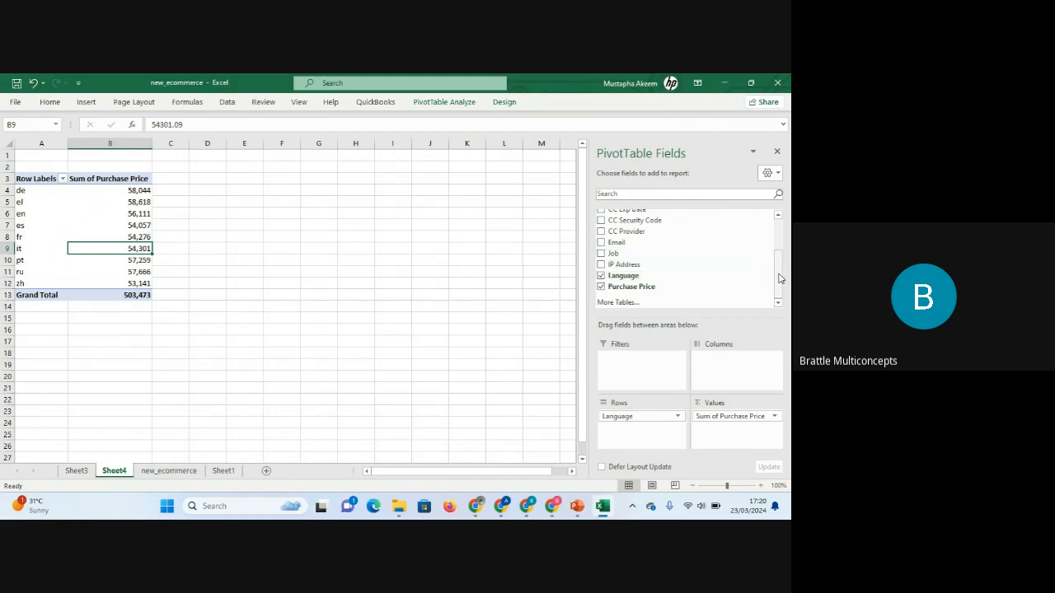
{"action": "left_click_drag", "start_coordinate": [779, 278], "coordinate": [774, 248]}
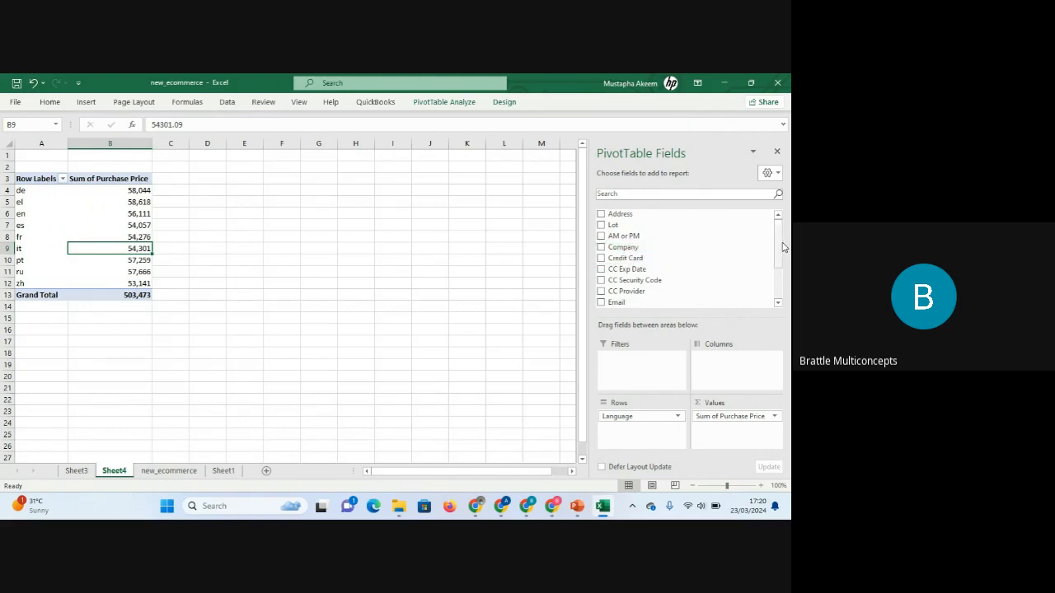
{"action": "left_click_drag", "start_coordinate": [778, 241], "coordinate": [787, 280]}
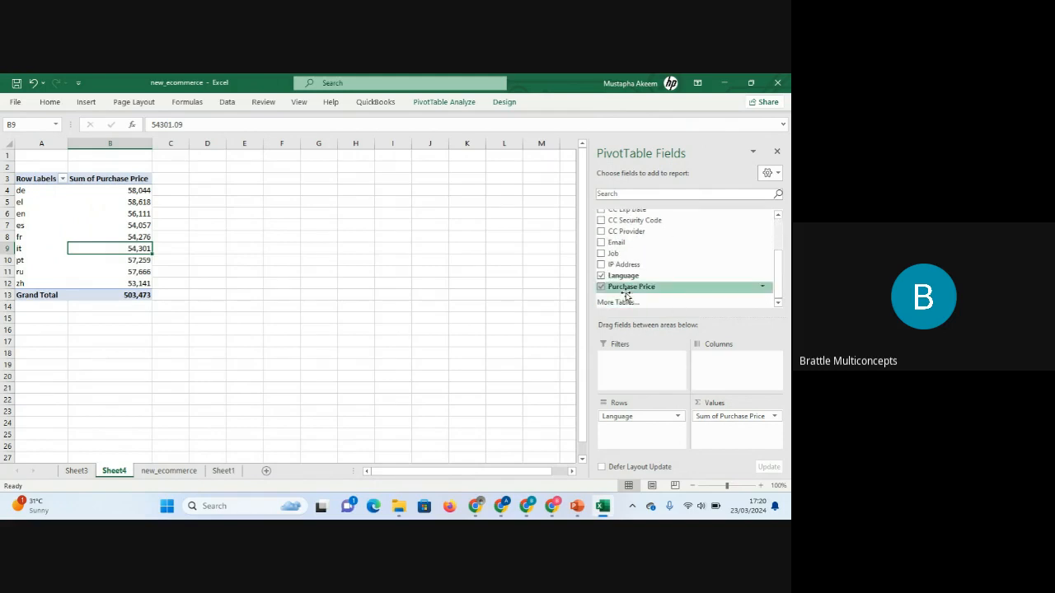
{"action": "left_click_drag", "start_coordinate": [627, 295], "coordinate": [729, 436]}
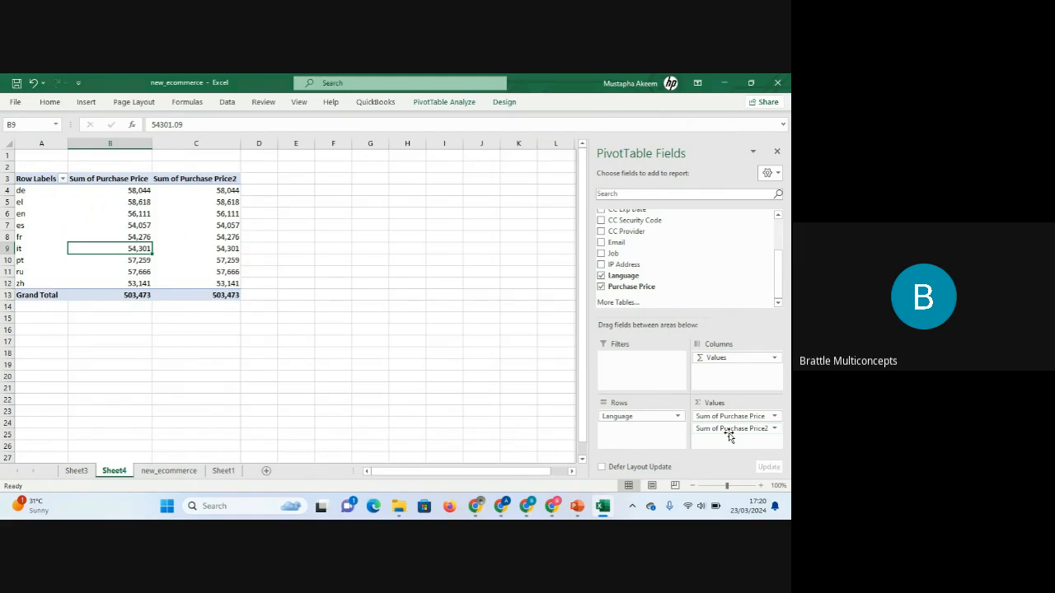
Show the second Purchase Price column's values as % of Column Total.
{"action": "left_click", "coordinate": [211, 178]}
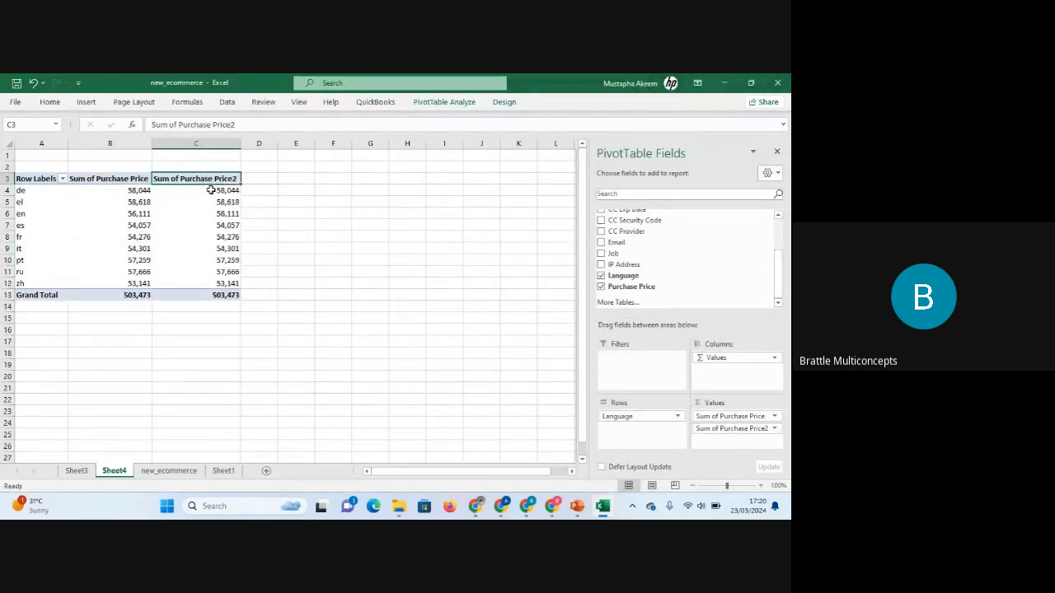
{"action": "left_click", "coordinate": [211, 189]}
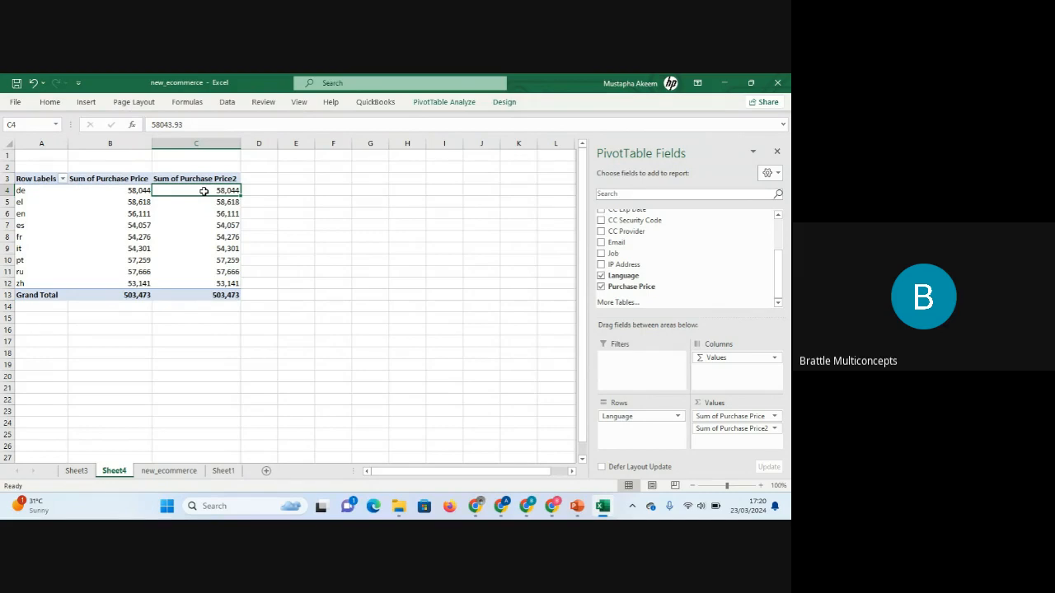
{"action": "key", "text": "Down"}
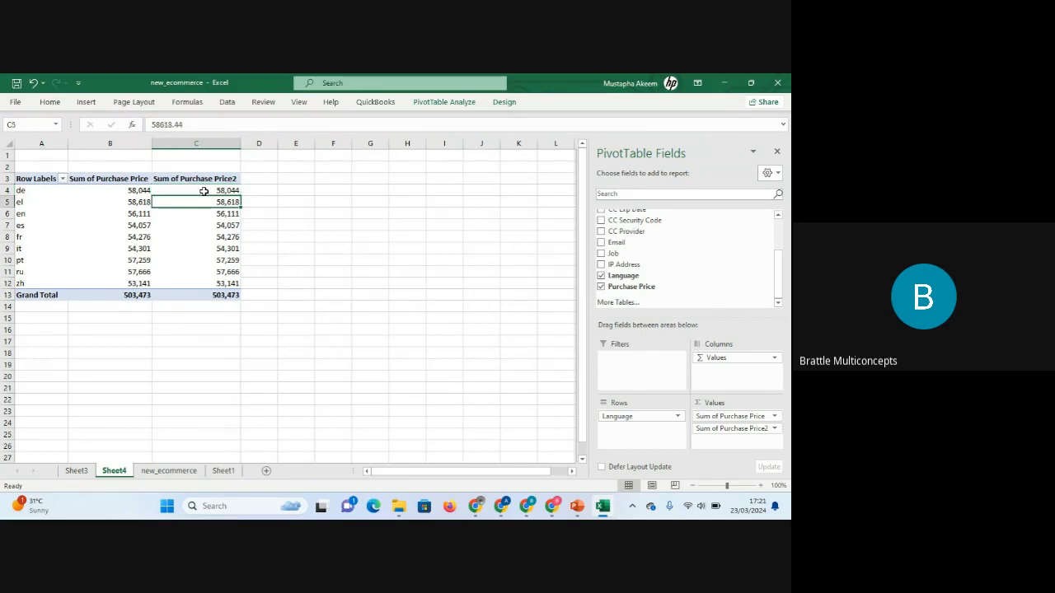
{"action": "left_click", "coordinate": [203, 191]}
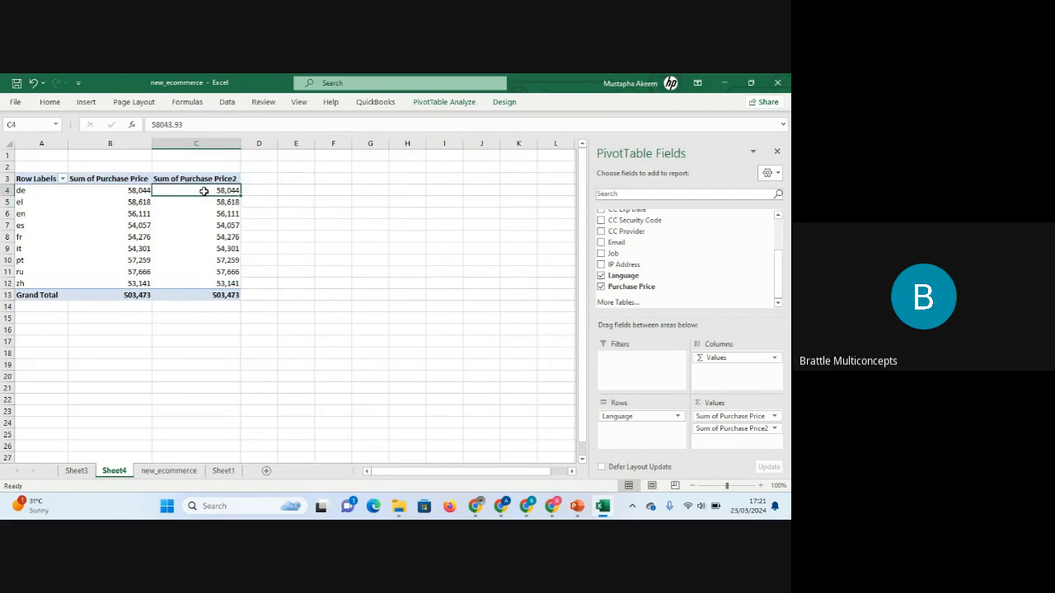
{"action": "right_click", "coordinate": [204, 191]}
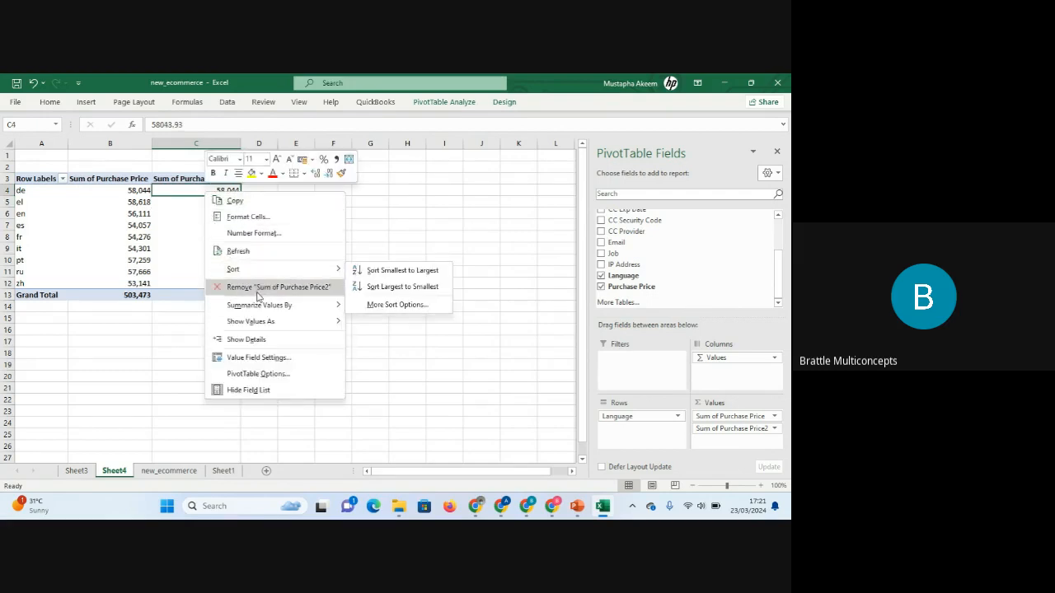
{"action": "mouse_move", "coordinate": [264, 305]}
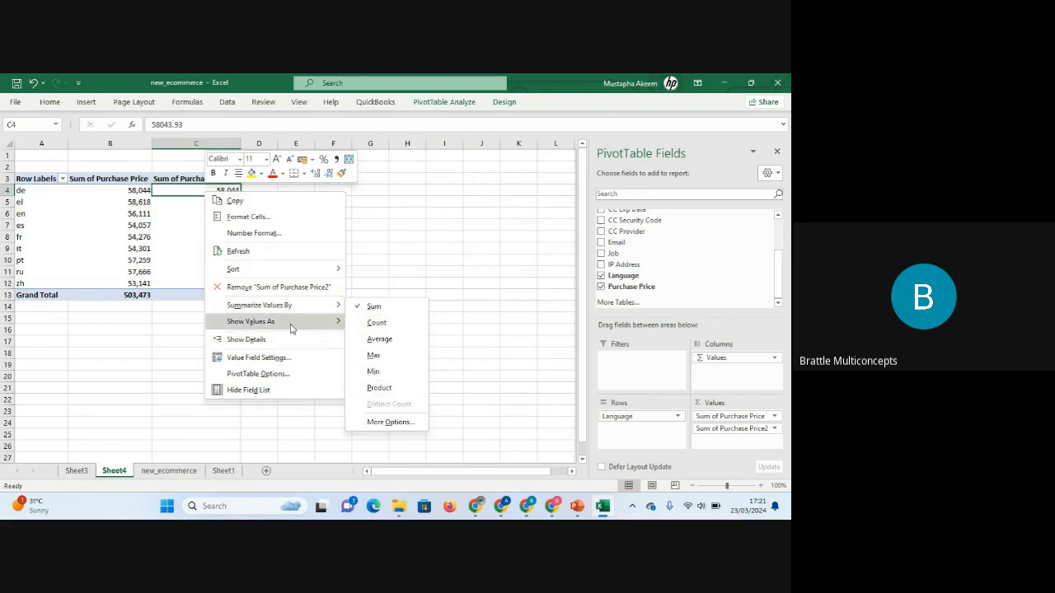
{"action": "mouse_move", "coordinate": [289, 329]}
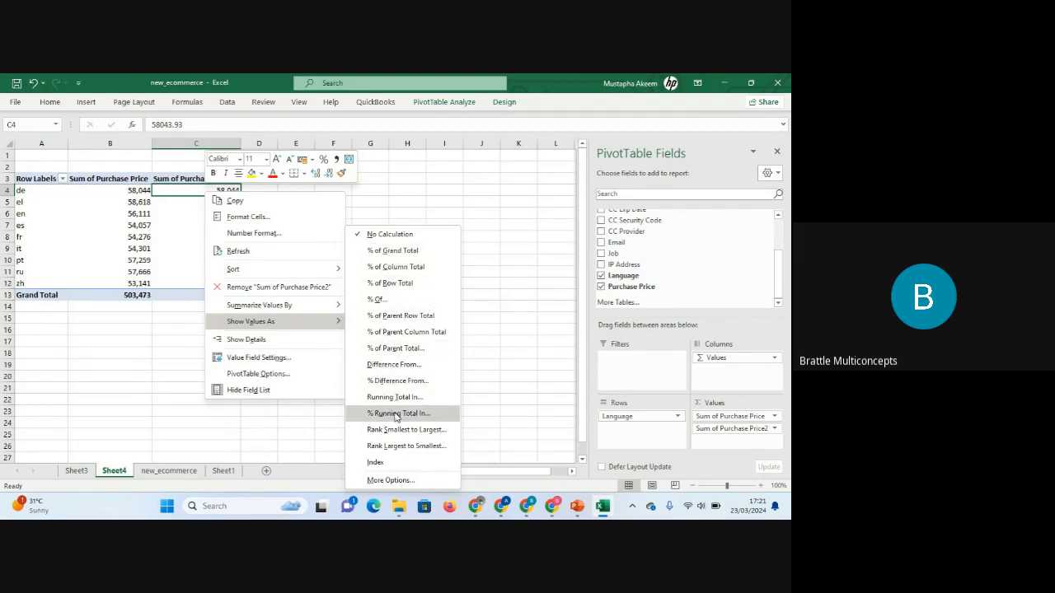
{"action": "left_click", "coordinate": [396, 268]}
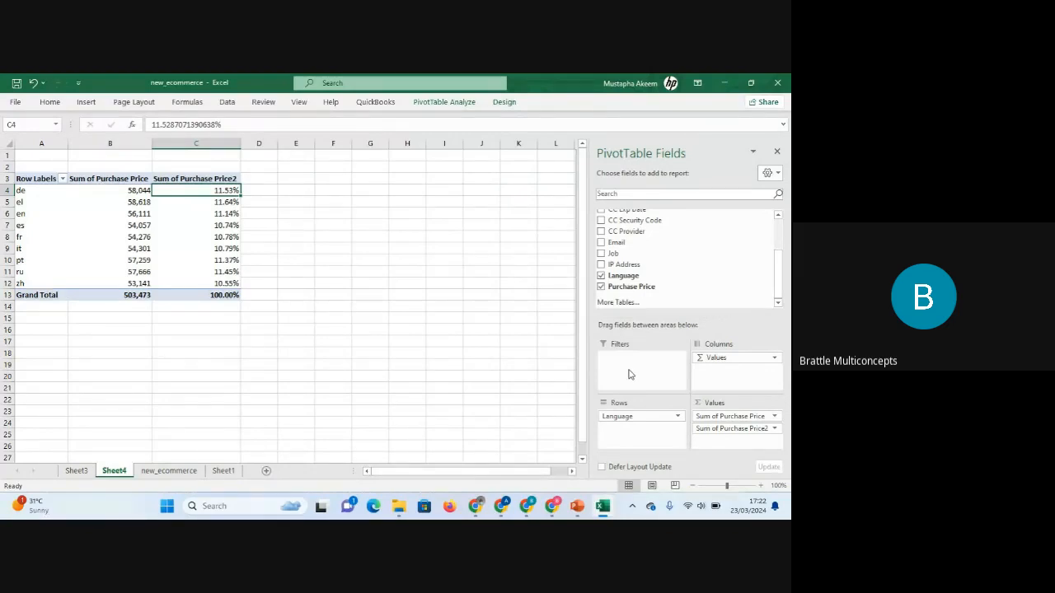
Add AM or PM as a report filter and filter the PivotTable to AM only.
{"action": "left_click_drag", "start_coordinate": [776, 278], "coordinate": [776, 245]}
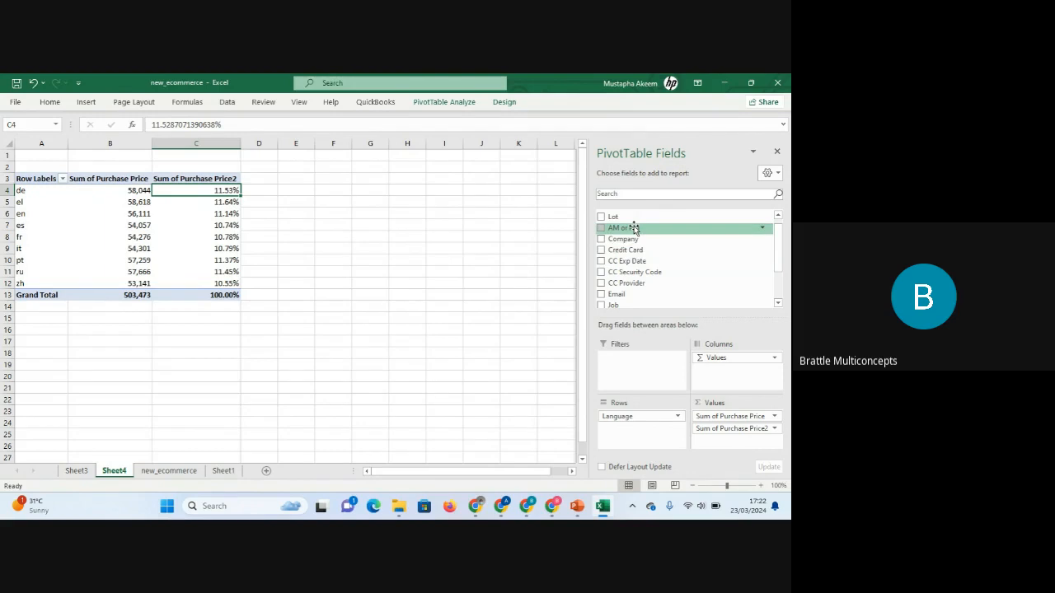
{"action": "left_click_drag", "start_coordinate": [634, 225], "coordinate": [634, 363]}
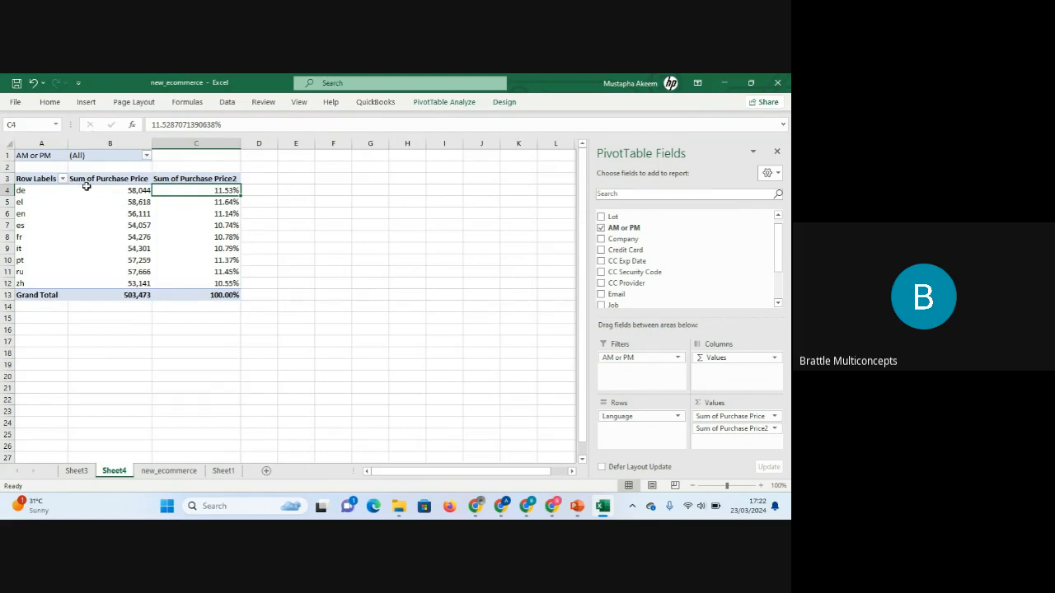
{"action": "left_click", "coordinate": [146, 155]}
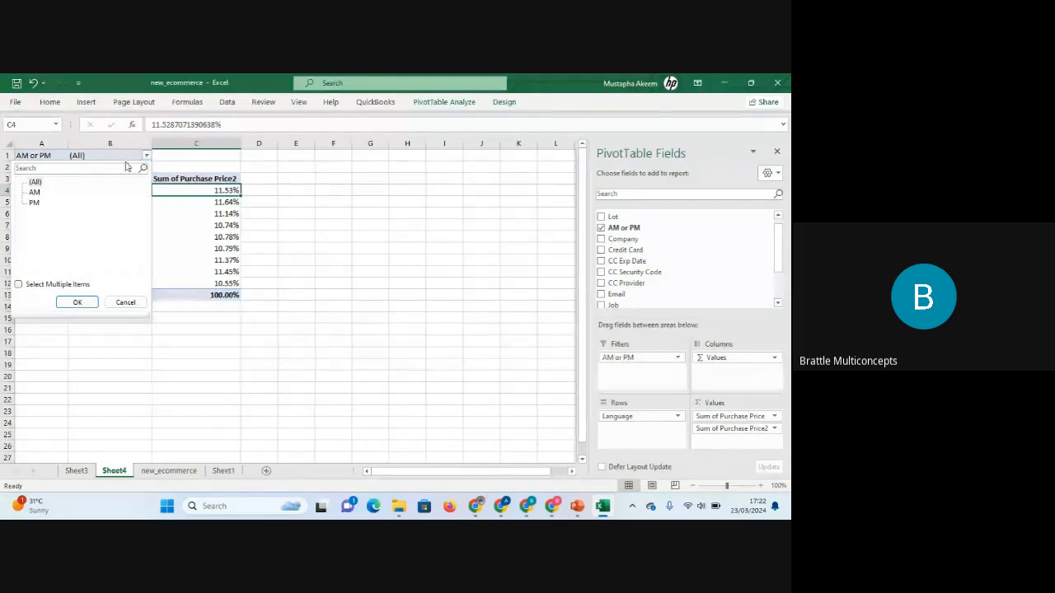
{"action": "left_click", "coordinate": [36, 193]}
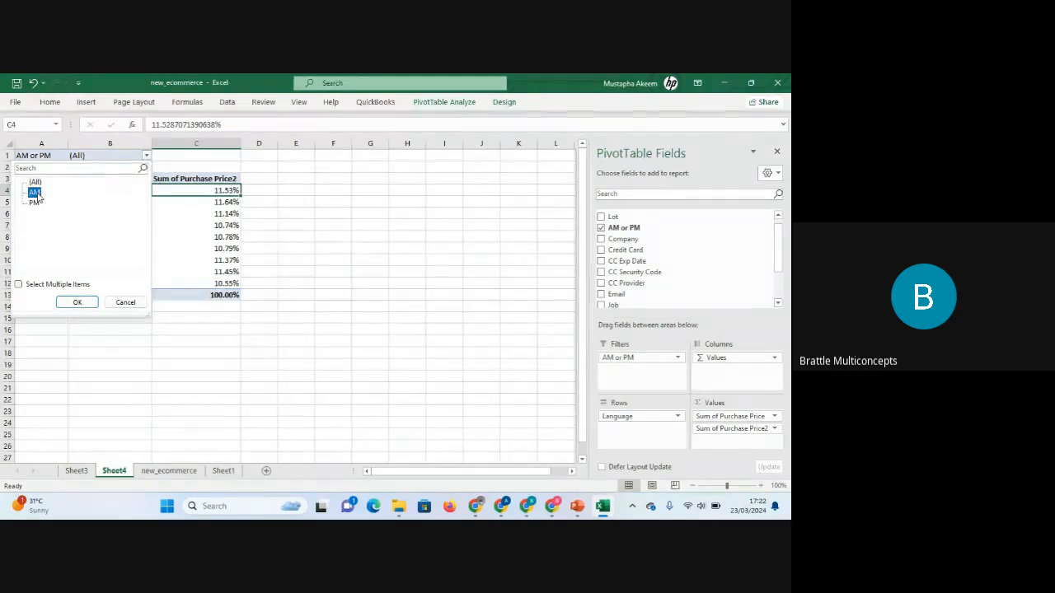
{"action": "left_click", "coordinate": [78, 303]}
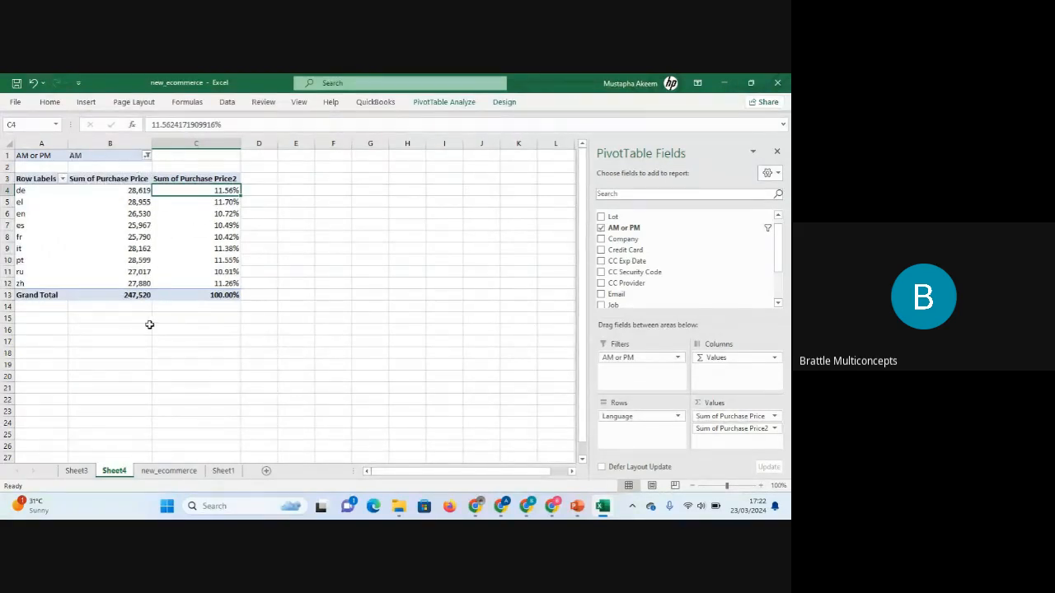
Switch the AM or PM filter to show PM only.
{"action": "left_click", "coordinate": [146, 155]}
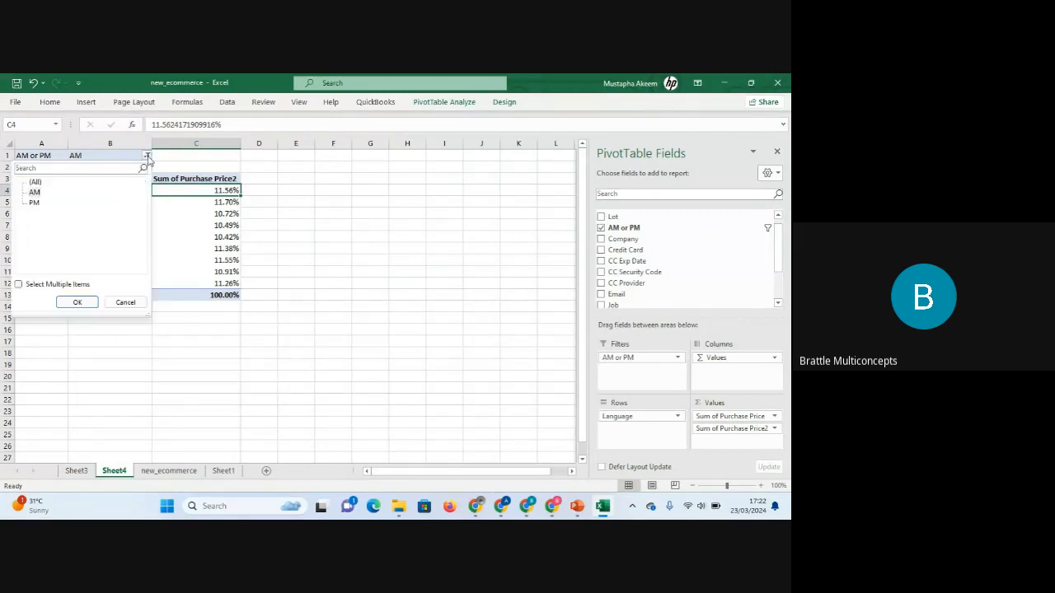
{"action": "left_click", "coordinate": [34, 203]}
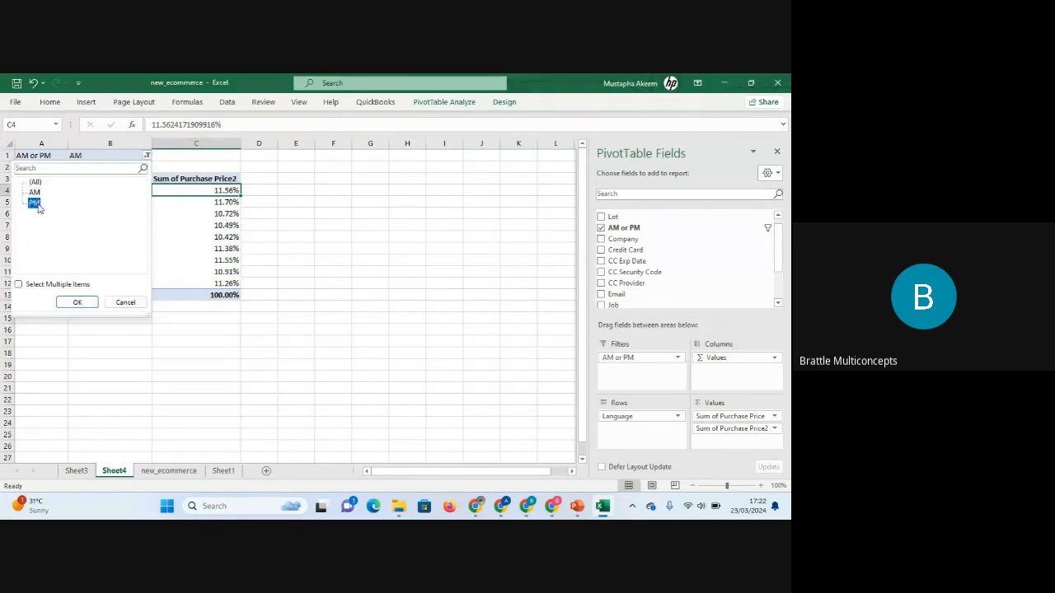
{"action": "left_click", "coordinate": [77, 303]}
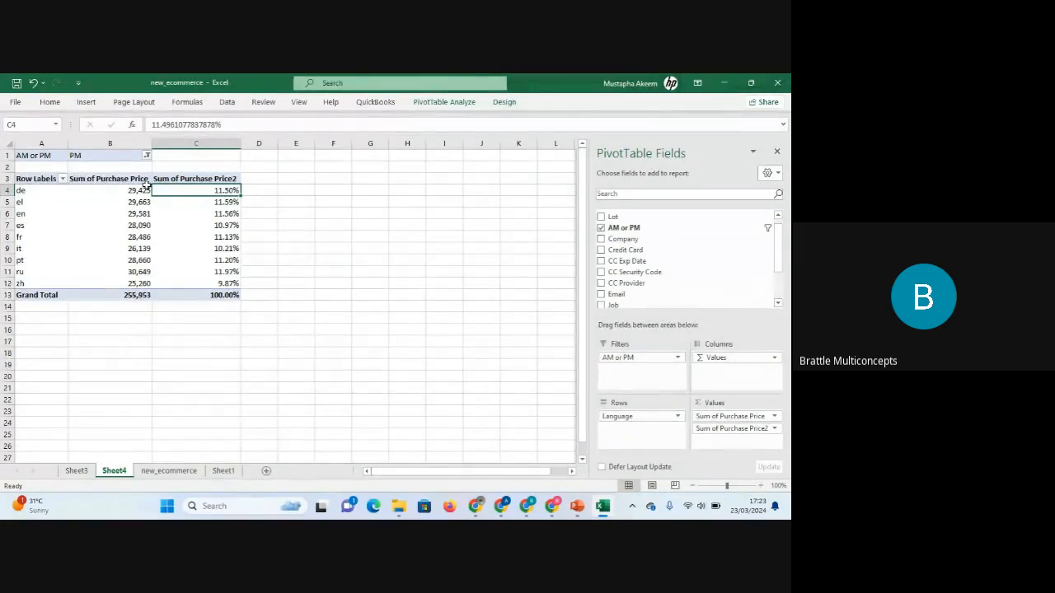
{"action": "left_click", "coordinate": [147, 156]}
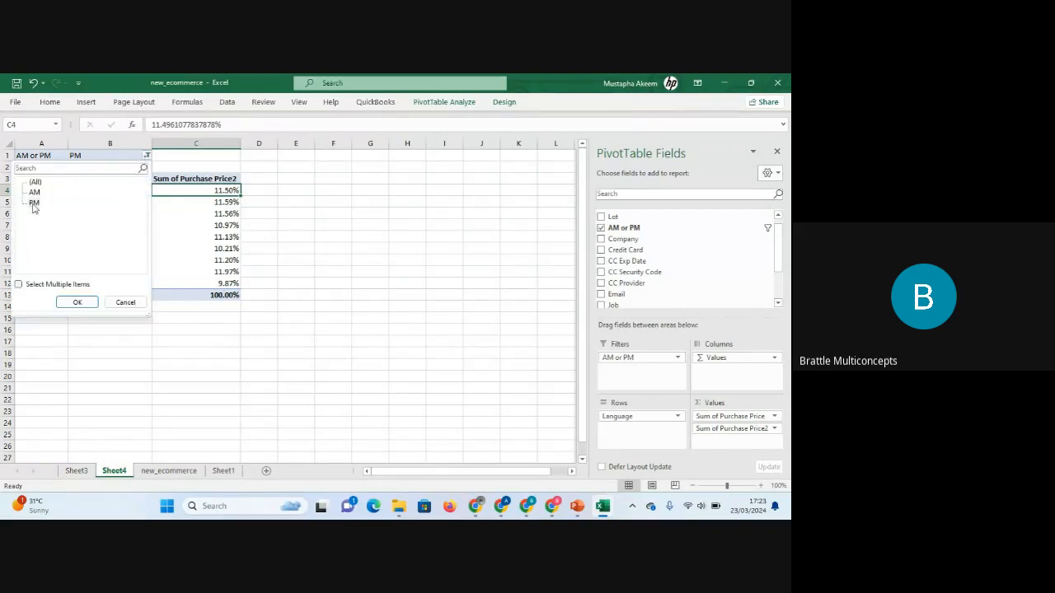
{"action": "left_click", "coordinate": [19, 285]}
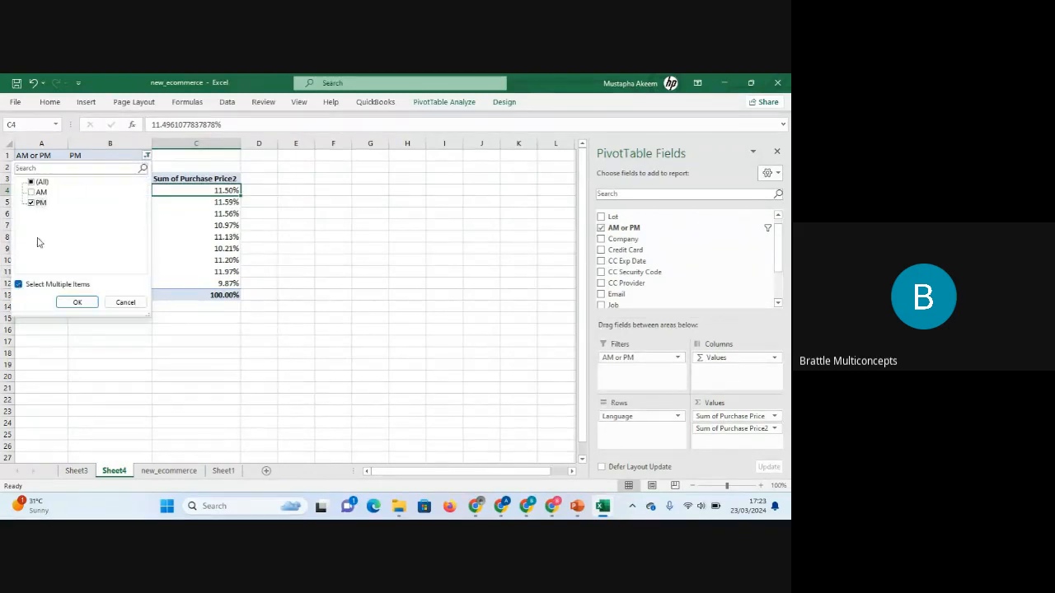
{"action": "left_click", "coordinate": [31, 192]}
{"action": "left_click", "coordinate": [32, 202]}
{"action": "left_click", "coordinate": [130, 302]}
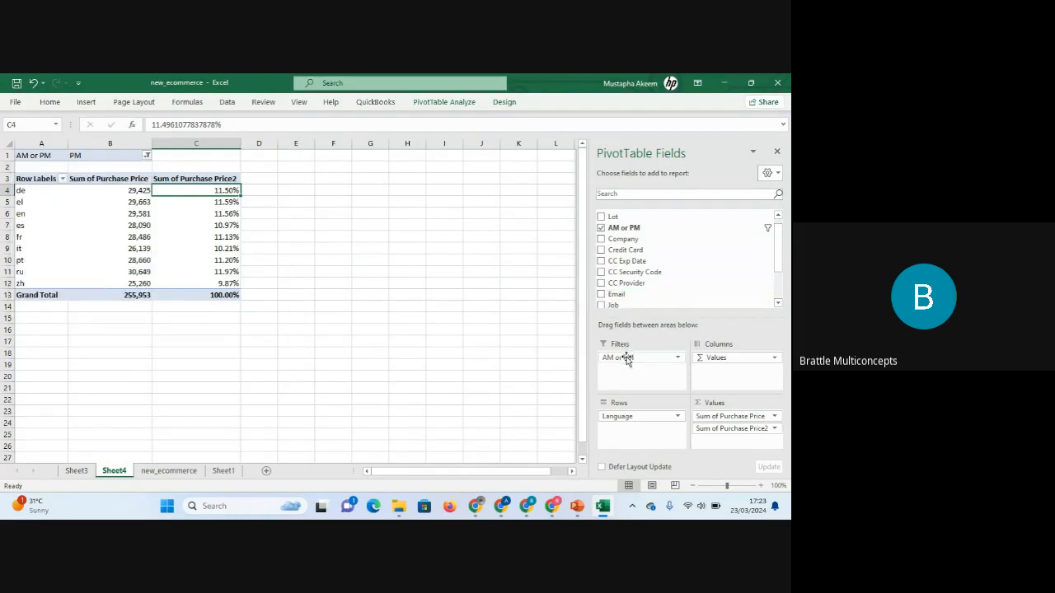
Remove the AM or PM filter and add CC Provider as the report filter instead.
{"action": "left_click_drag", "start_coordinate": [624, 356], "coordinate": [566, 363]}
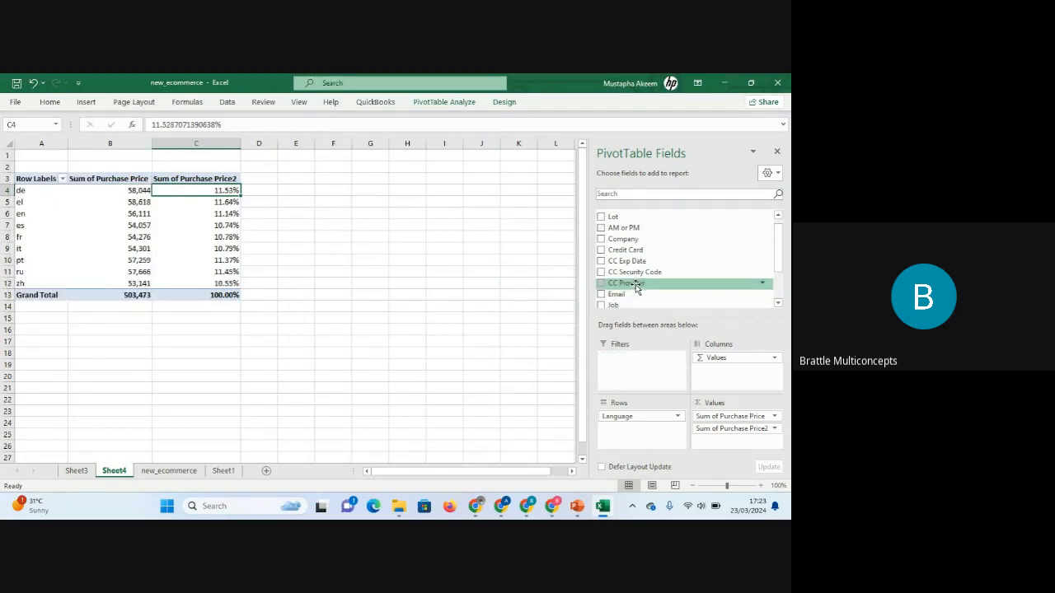
{"action": "left_click_drag", "start_coordinate": [636, 288], "coordinate": [645, 371]}
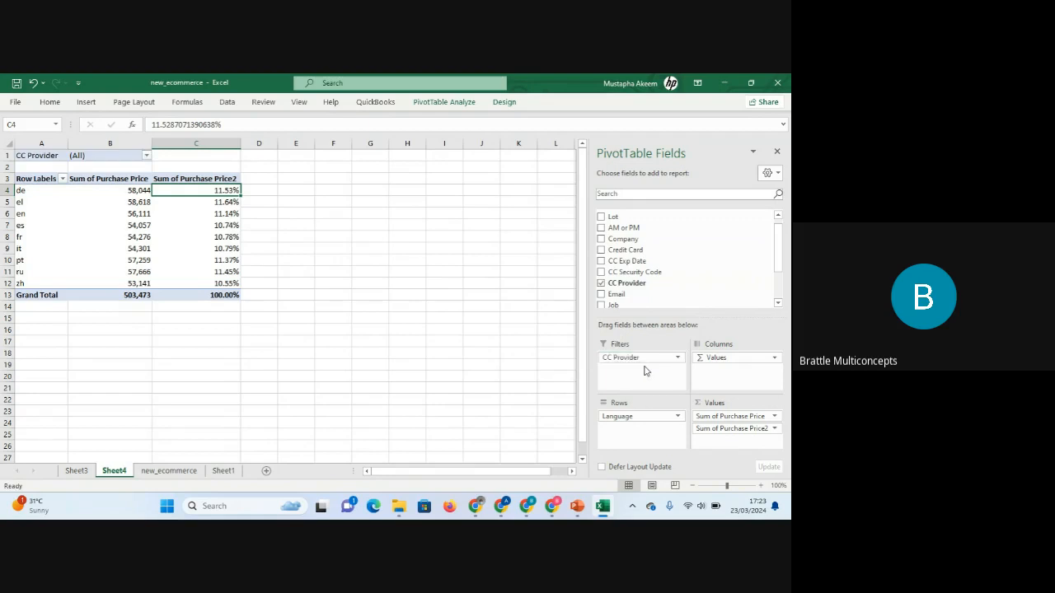
Filter the language PivotTable's CC Provider report filter to VISA 13 digit and VISA 16 digit only.
{"action": "left_click", "coordinate": [146, 156]}
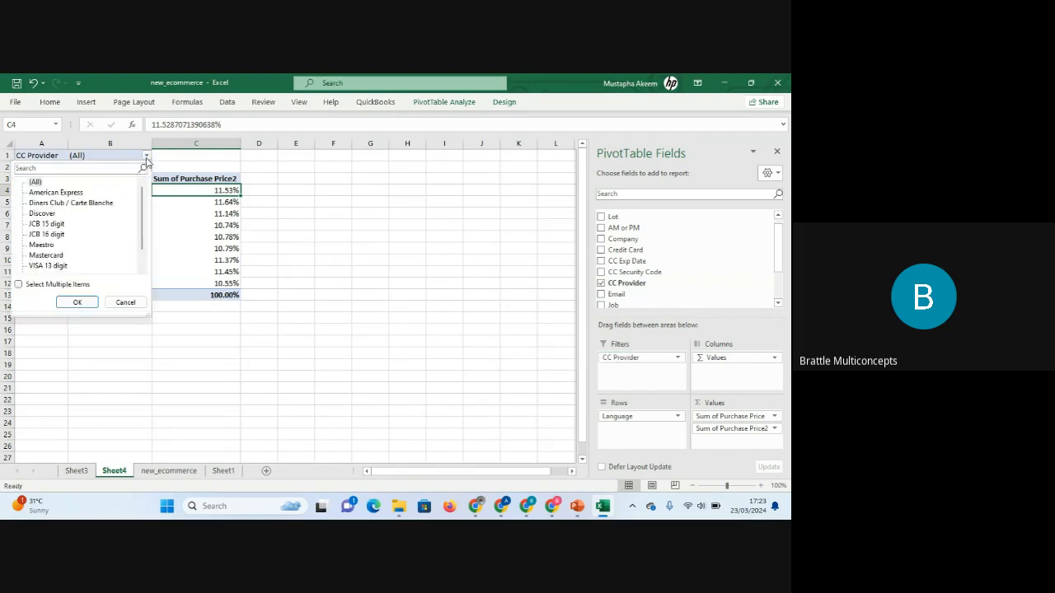
{"action": "left_click", "coordinate": [18, 285]}
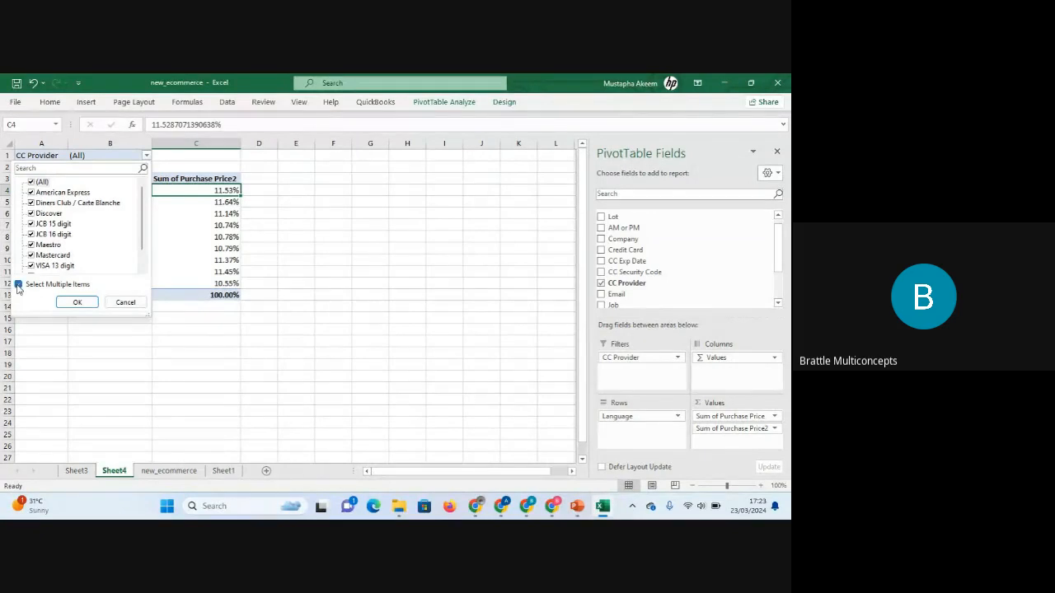
{"action": "left_click", "coordinate": [31, 183]}
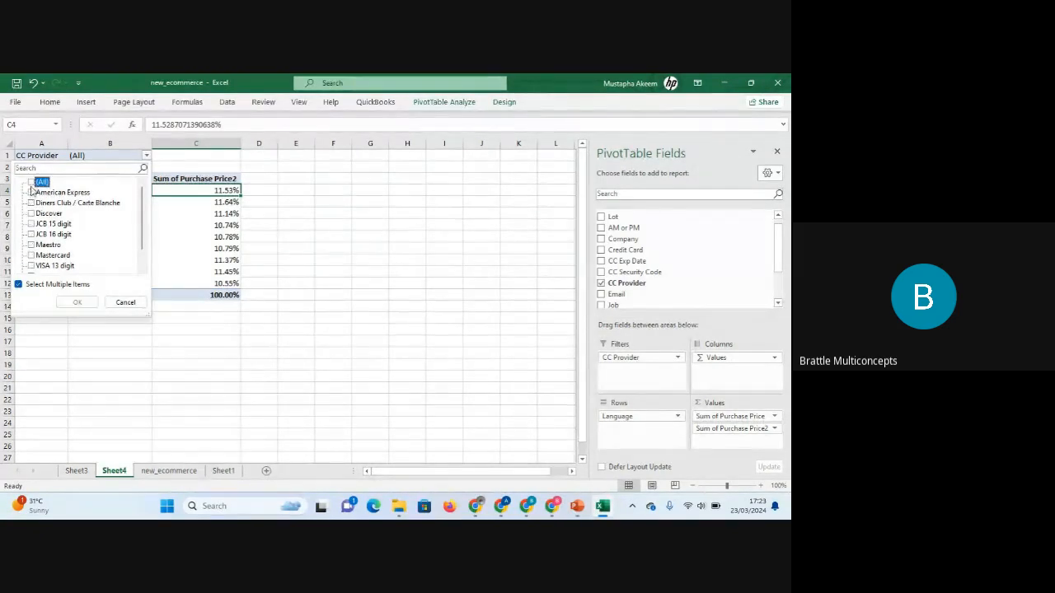
{"action": "left_click", "coordinate": [38, 267]}
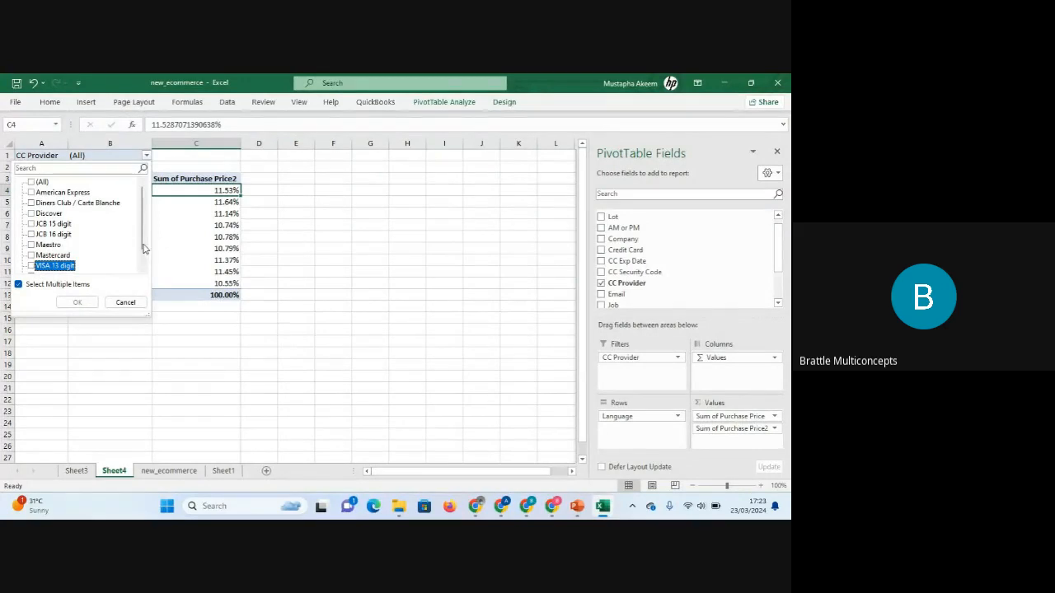
{"action": "left_click_drag", "start_coordinate": [142, 240], "coordinate": [142, 259]}
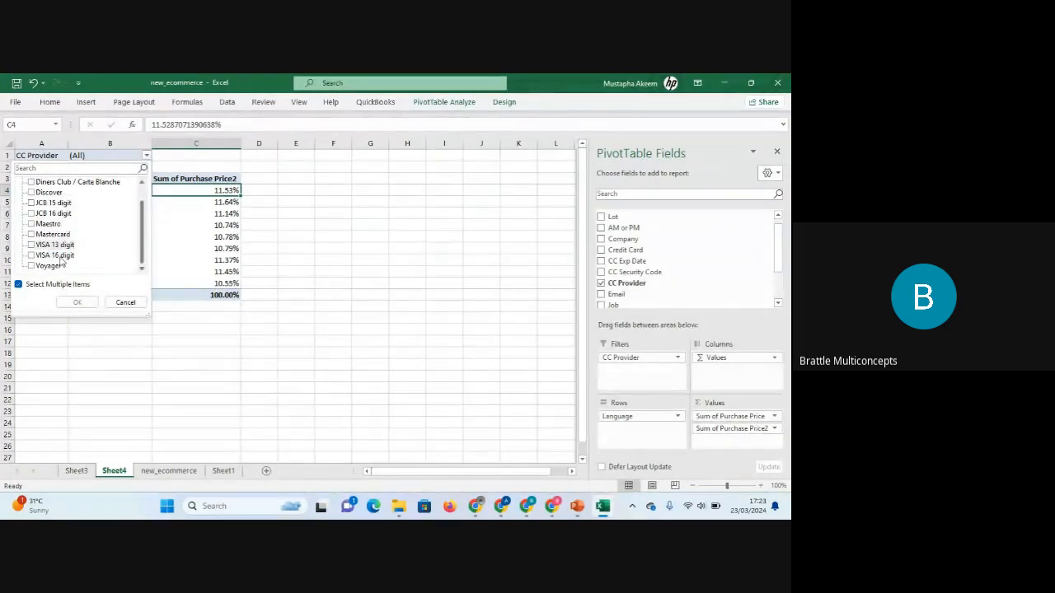
{"action": "left_click", "coordinate": [33, 255]}
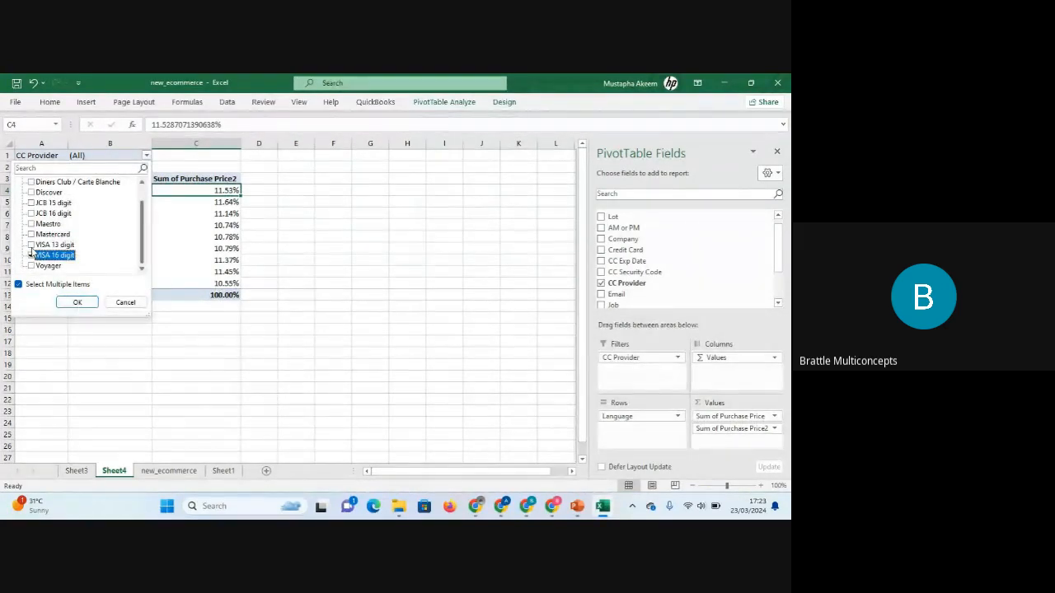
{"action": "left_click", "coordinate": [31, 246]}
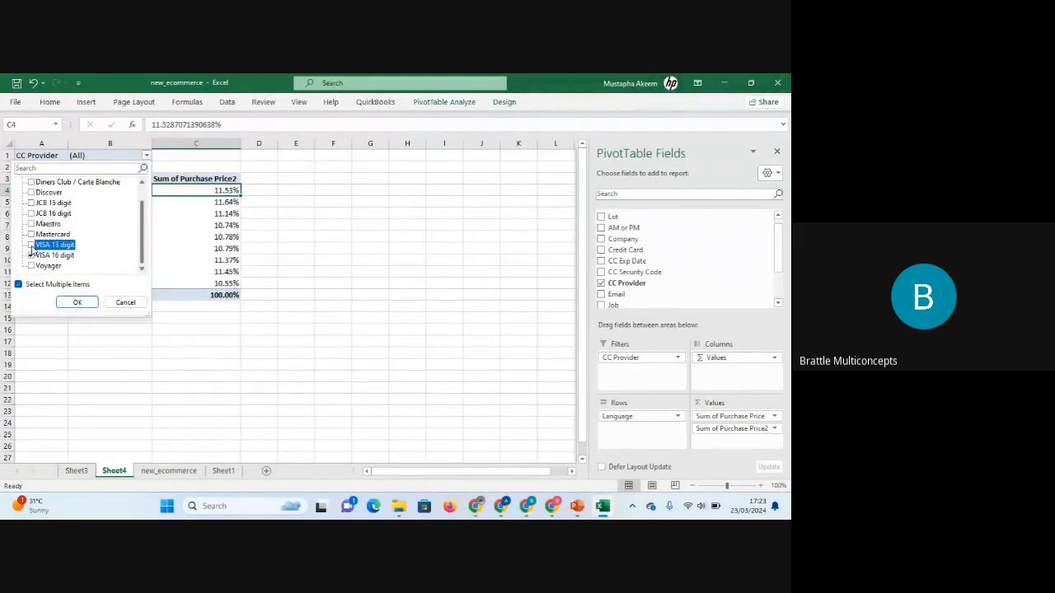
{"action": "left_click", "coordinate": [78, 304]}
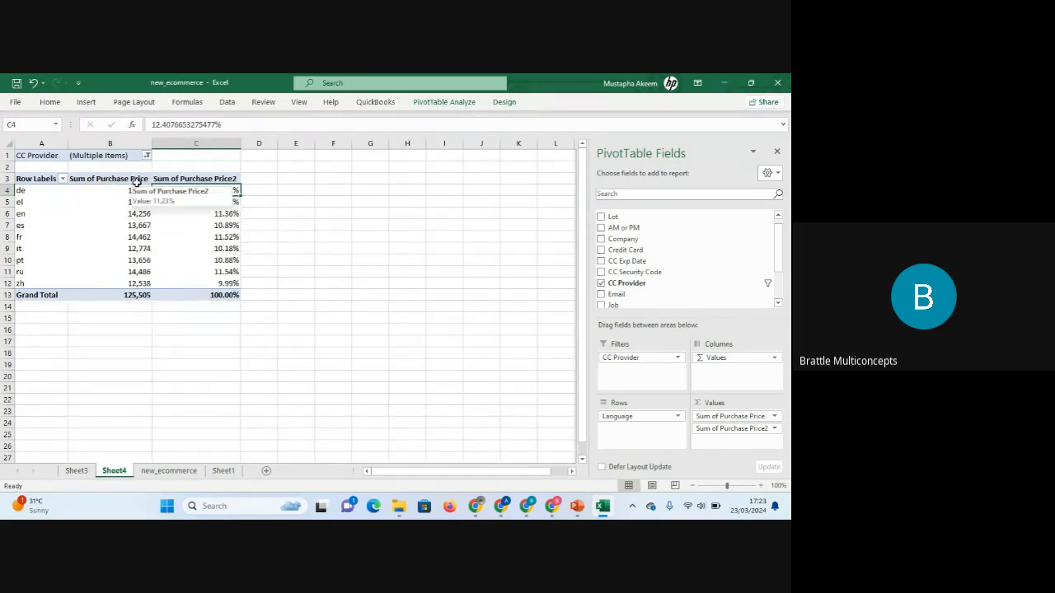
{"action": "mouse_move", "coordinate": [150, 295]}
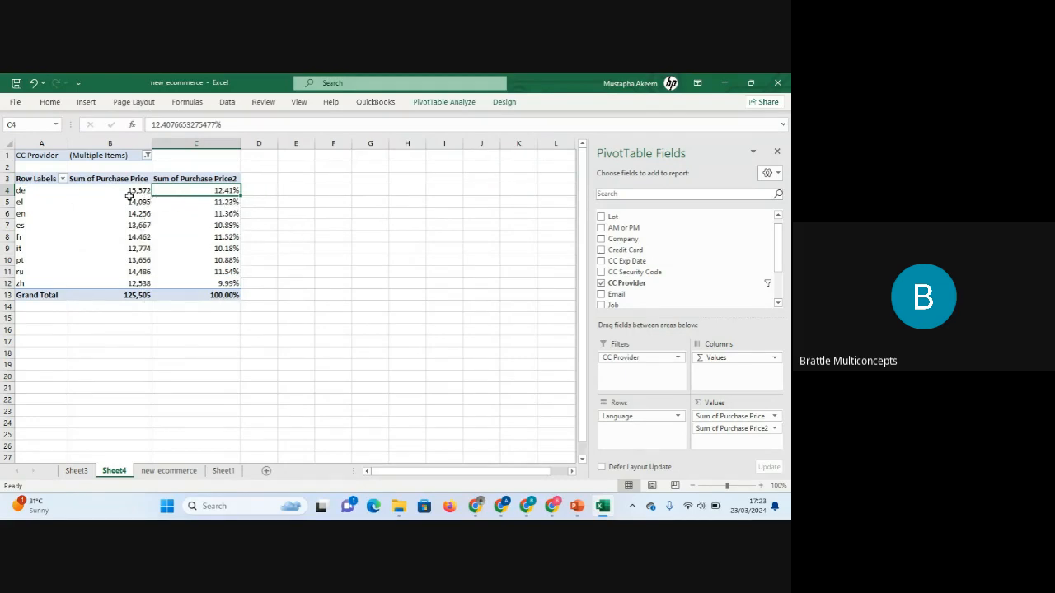
{"action": "left_click", "coordinate": [146, 155]}
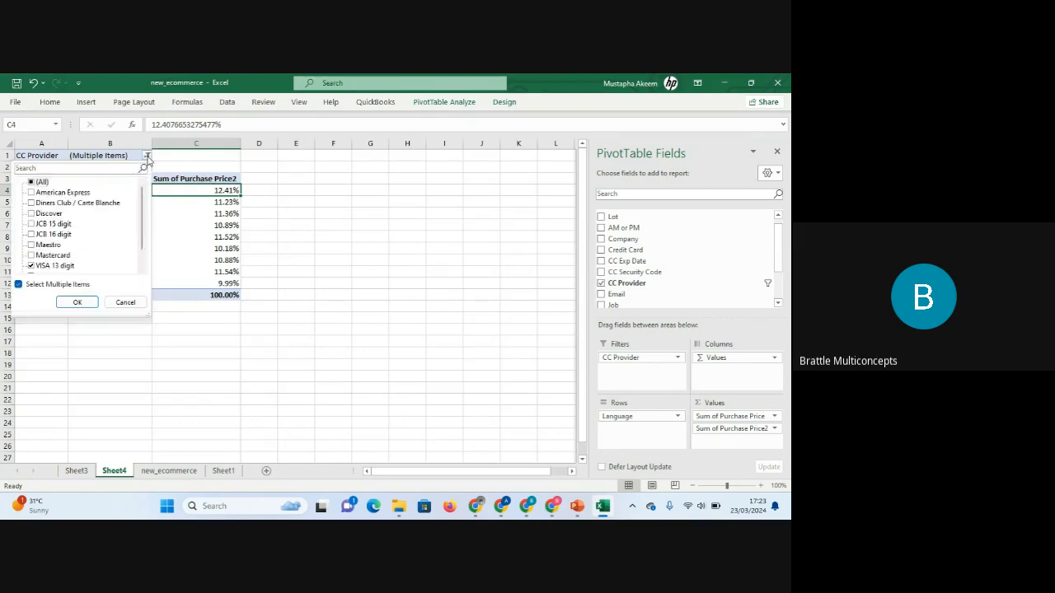
{"action": "left_click", "coordinate": [124, 301]}
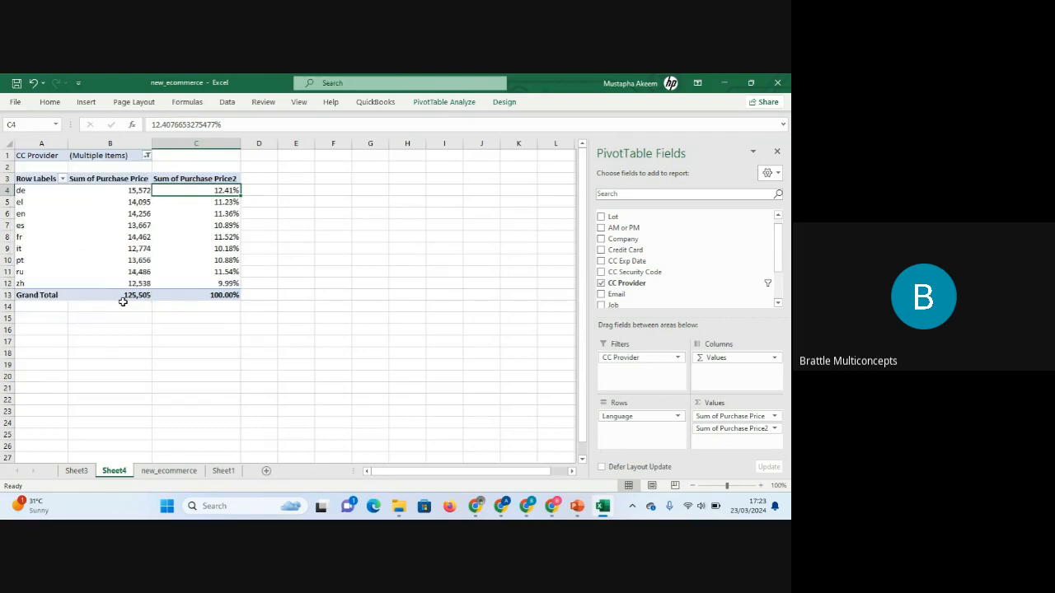
On Sheet3, insert a CC Provider slicer for the AM/PM PivotTable, placing it beside the table and enlarging it.
{"action": "left_click", "coordinate": [79, 473]}
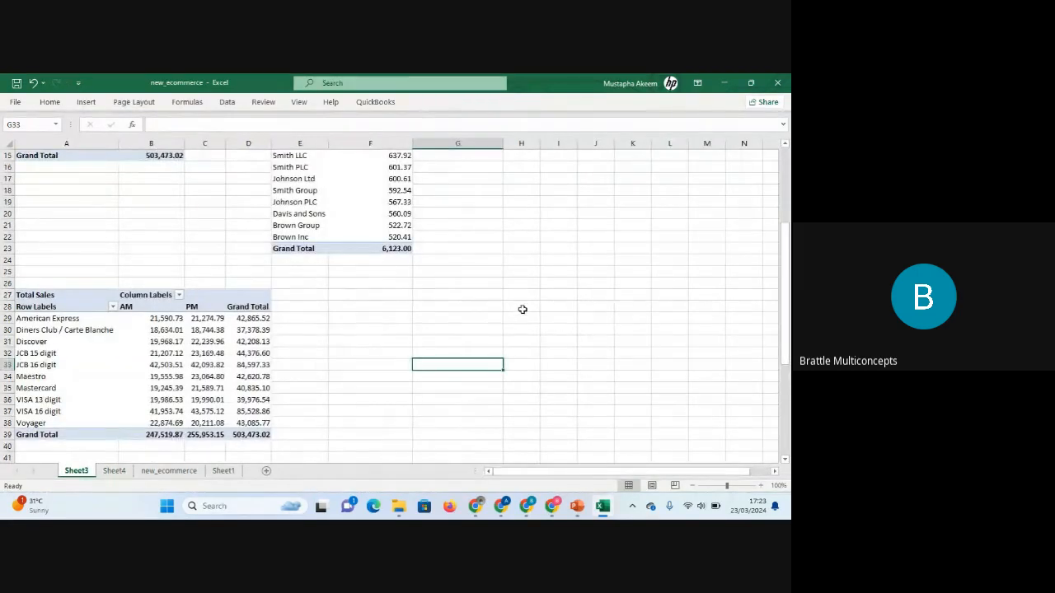
{"action": "left_click_drag", "start_coordinate": [789, 244], "coordinate": [789, 265]}
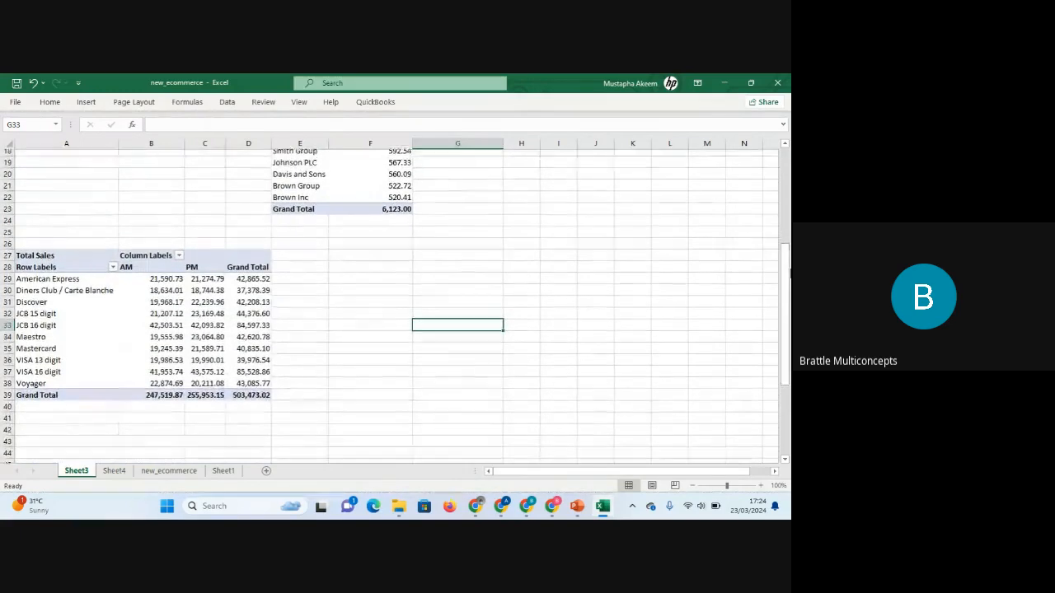
{"action": "left_click", "coordinate": [195, 318]}
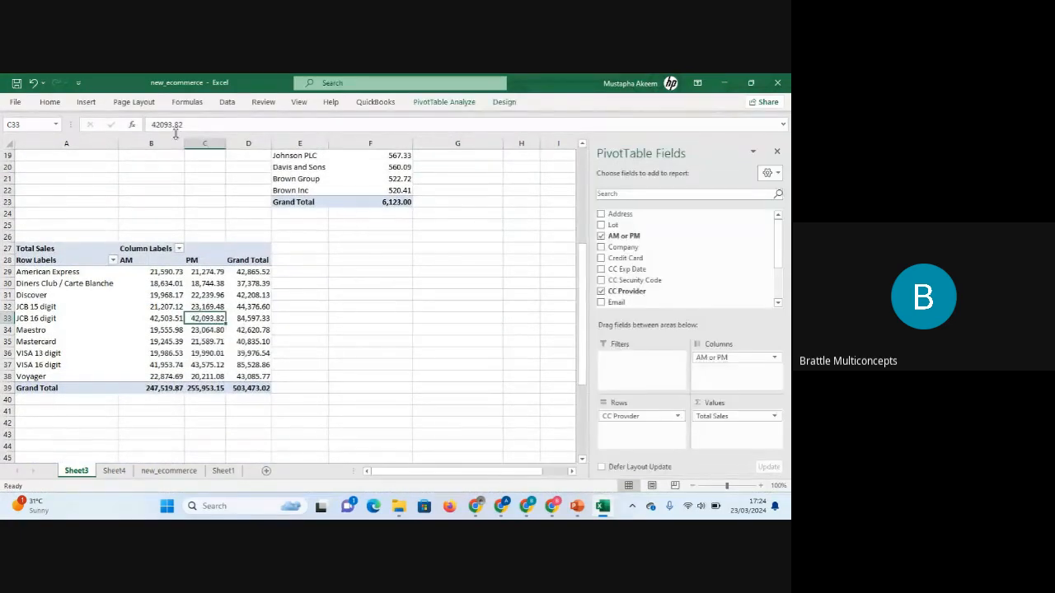
{"action": "left_click", "coordinate": [164, 319]}
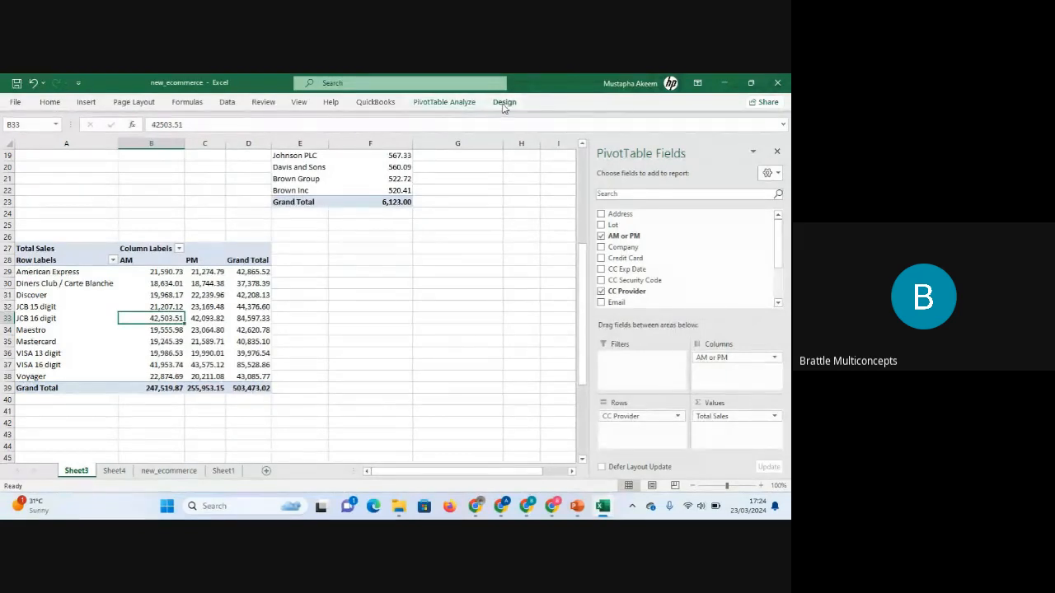
{"action": "left_click", "coordinate": [388, 260]}
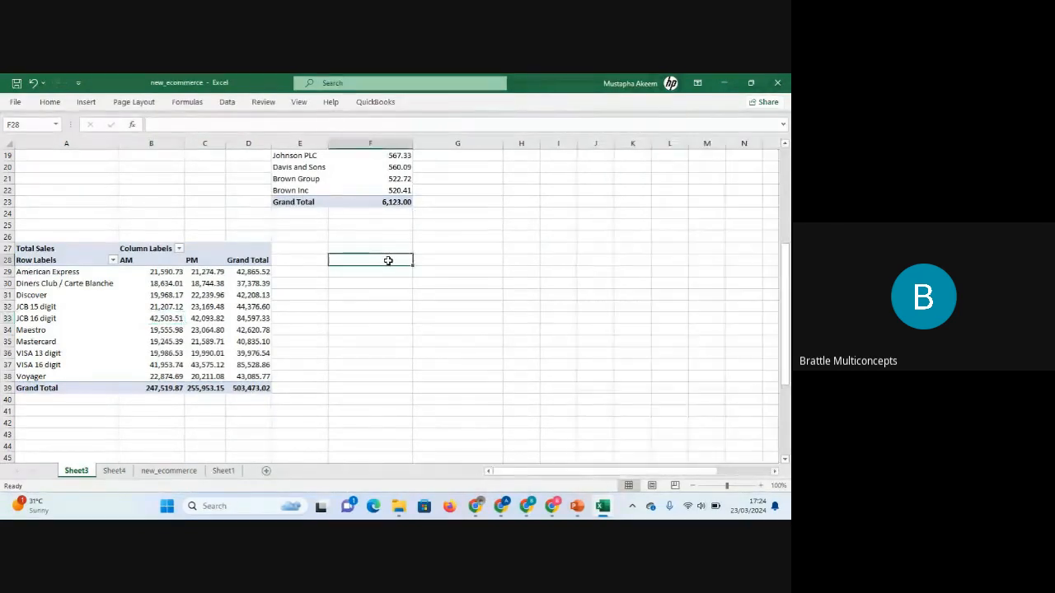
{"action": "left_click", "coordinate": [171, 296]}
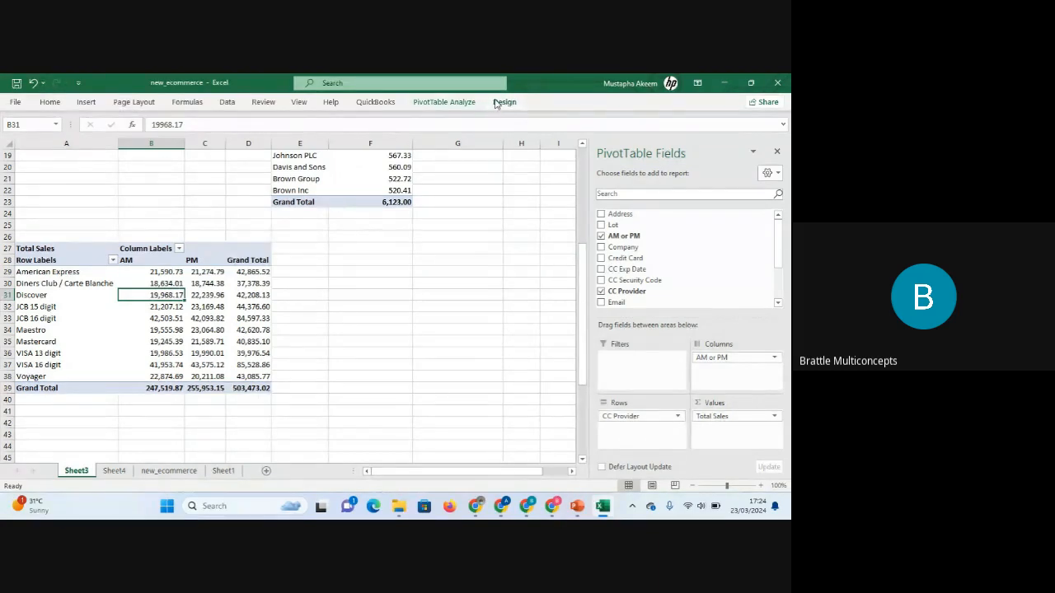
{"action": "left_click", "coordinate": [450, 103]}
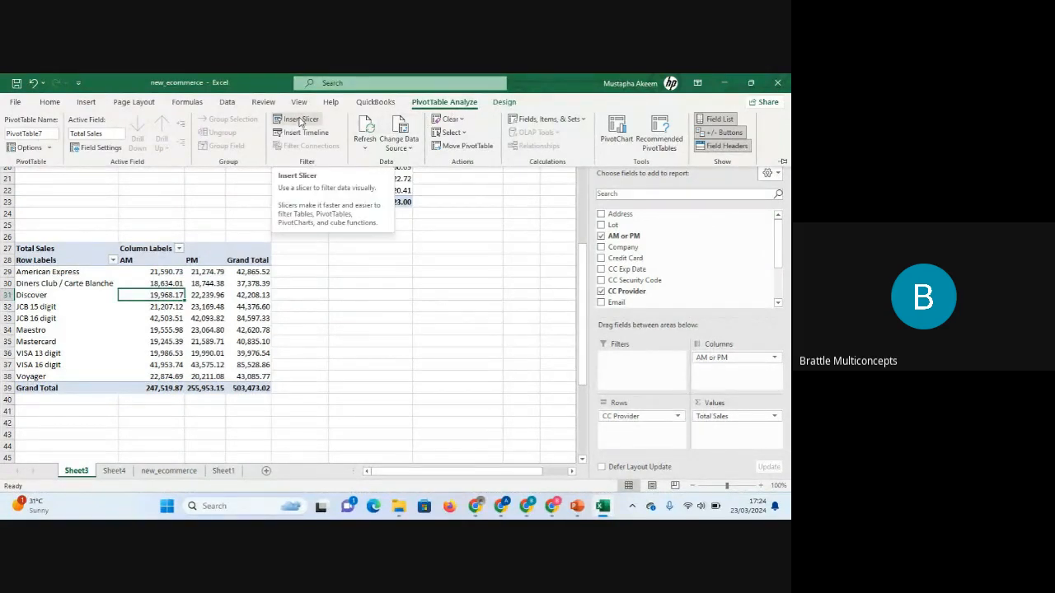
{"action": "left_click", "coordinate": [300, 122]}
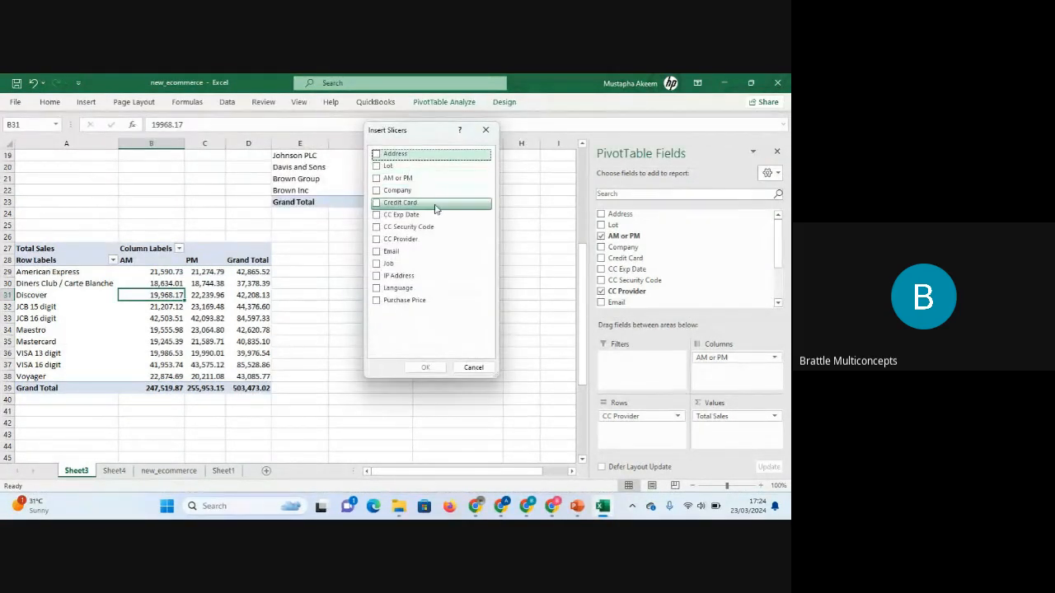
{"action": "left_click", "coordinate": [375, 239]}
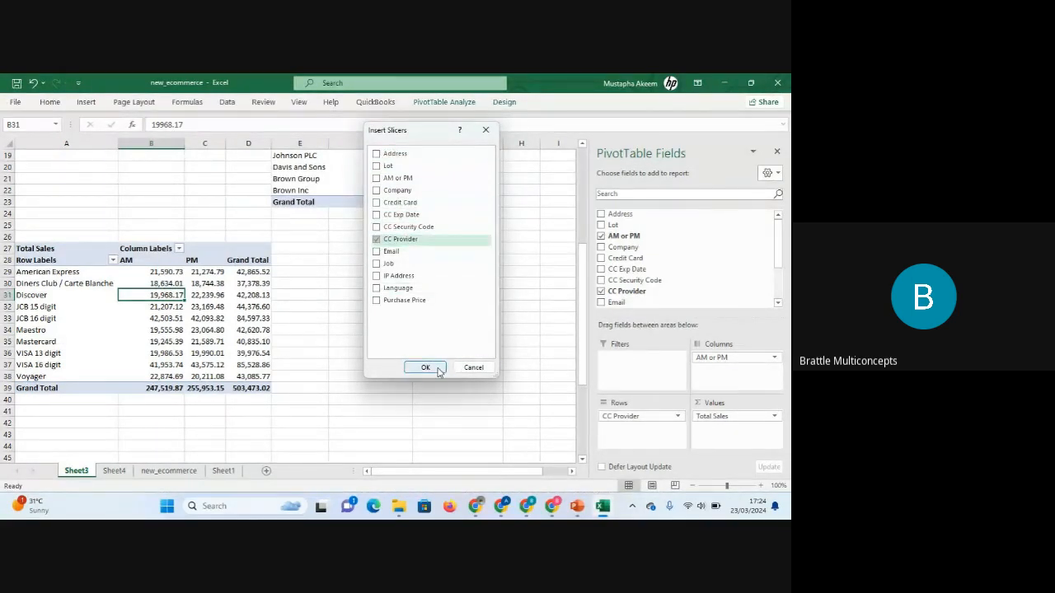
{"action": "left_click", "coordinate": [425, 367]}
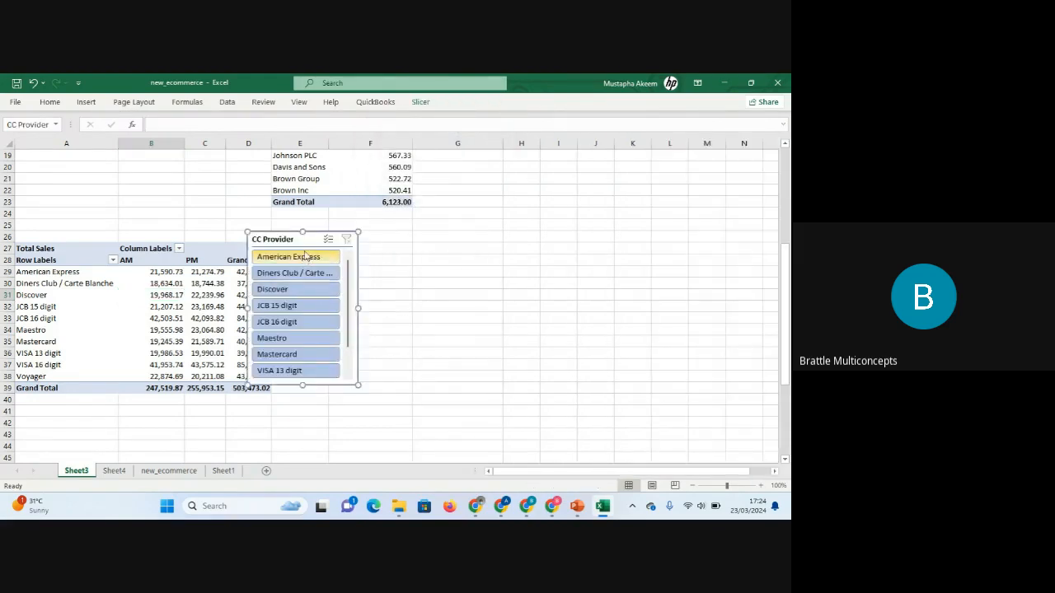
{"action": "left_click_drag", "start_coordinate": [303, 241], "coordinate": [392, 249]}
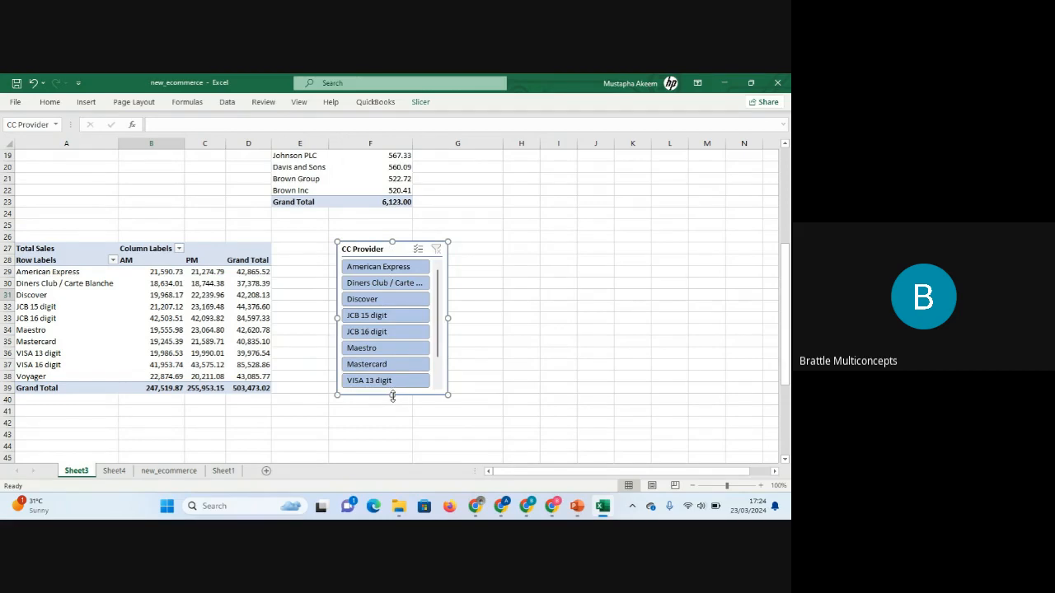
{"action": "left_click_drag", "start_coordinate": [392, 396], "coordinate": [391, 425]}
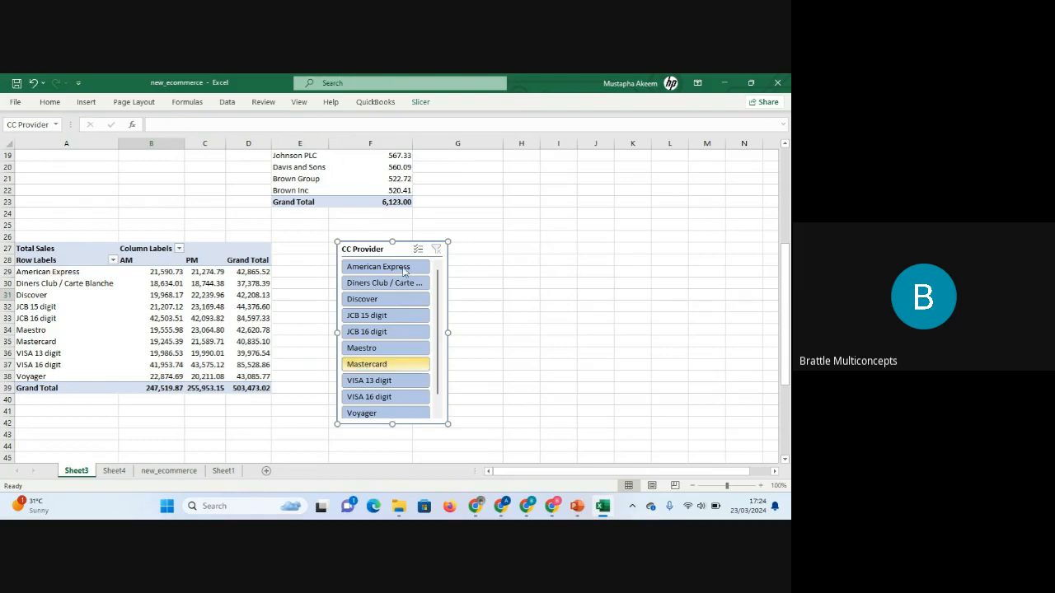
Use the slicer to filter the PivotTable by American Express, then by Diners Club / Carte Blanche.
{"action": "left_click", "coordinate": [381, 267]}
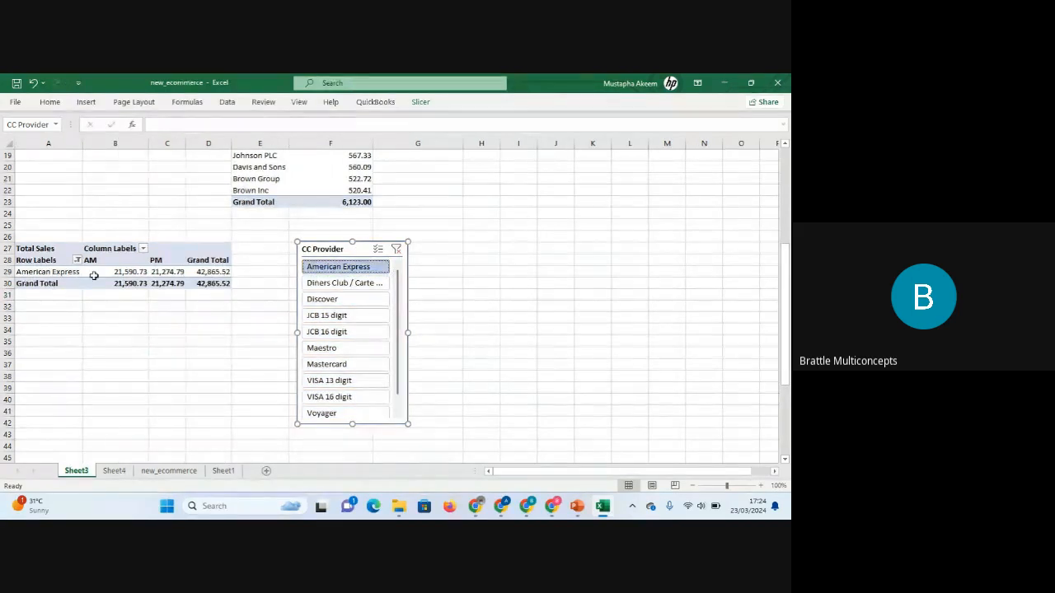
{"action": "left_click", "coordinate": [335, 285]}
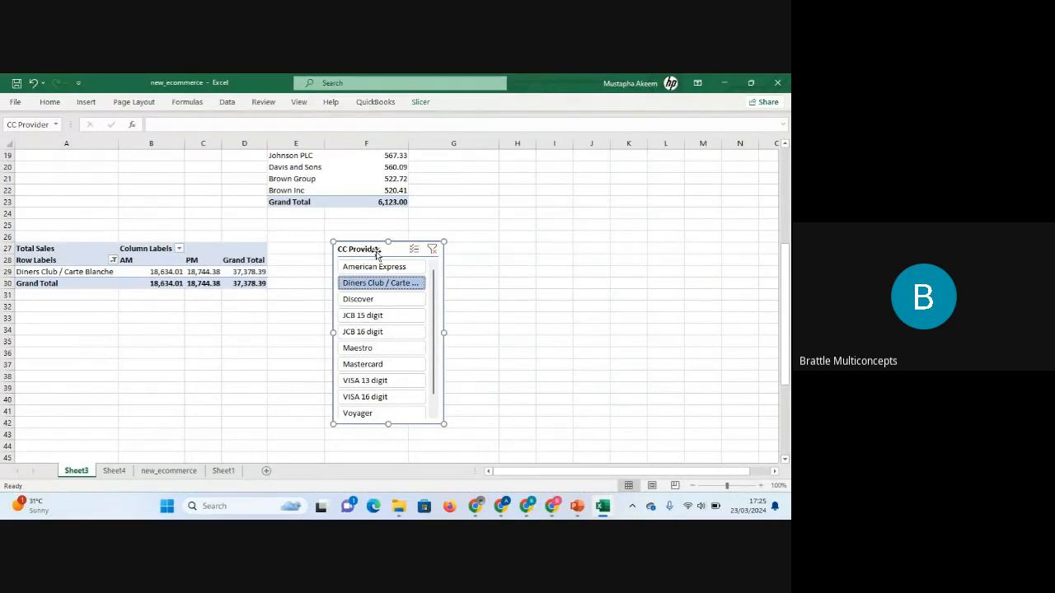
Clear the slicer's filter and delete the CC Provider slicer from Sheet3.
{"action": "key", "text": "Delete"}
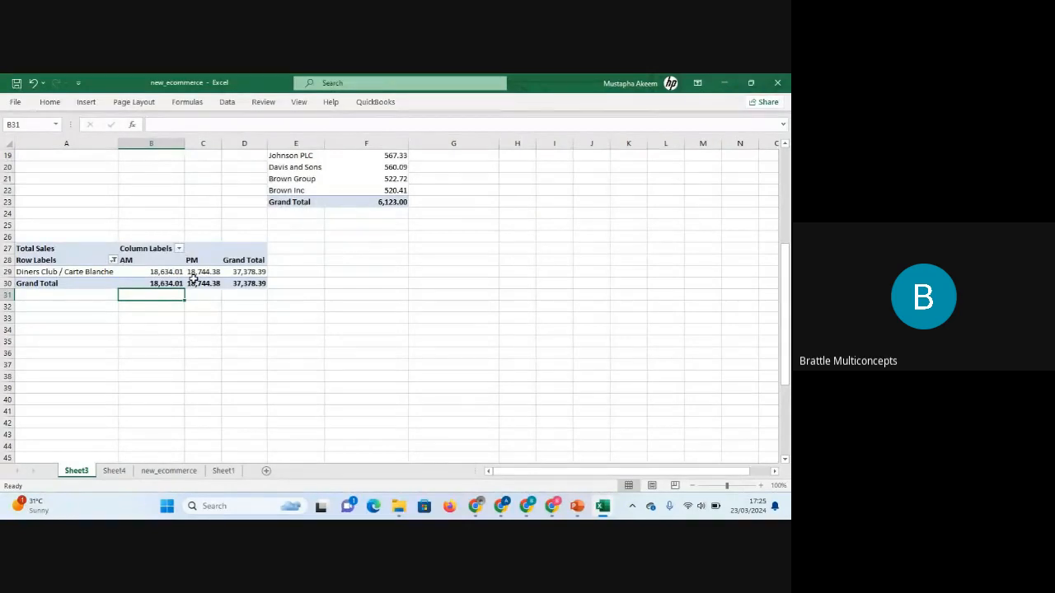
{"action": "key", "text": "ctrl+z"}
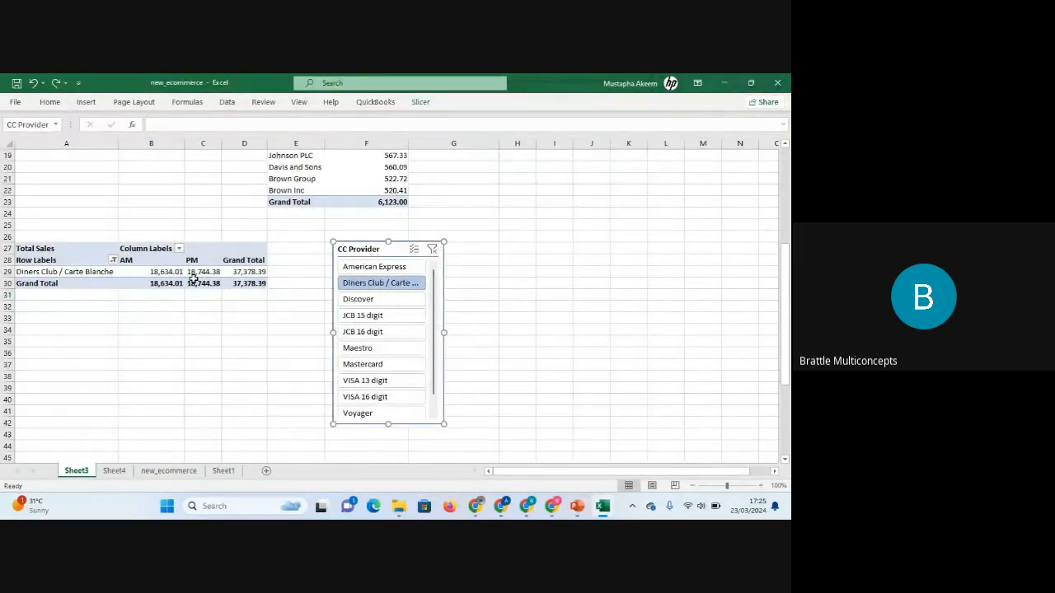
{"action": "left_click", "coordinate": [434, 252]}
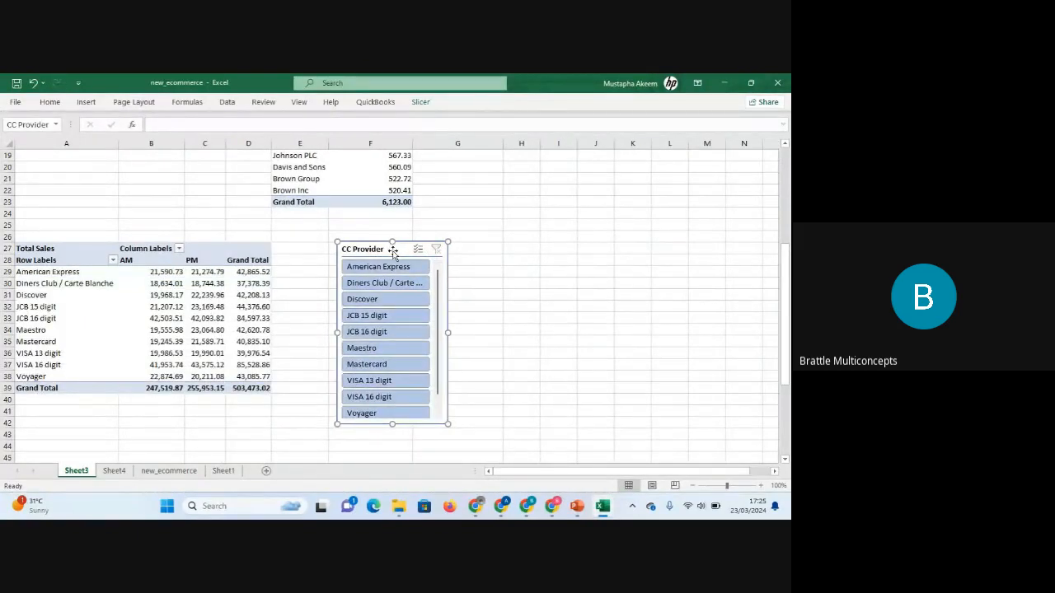
{"action": "key", "text": "Delete"}
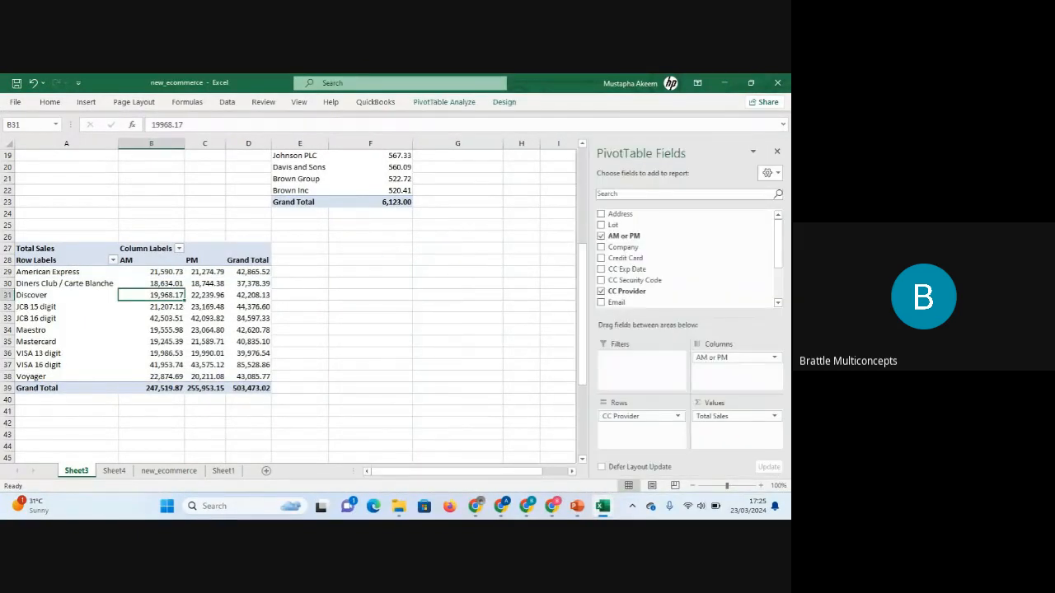
On Sheet4, remove the CC Provider field from the PivotTable's filters.
{"action": "left_click", "coordinate": [115, 471]}
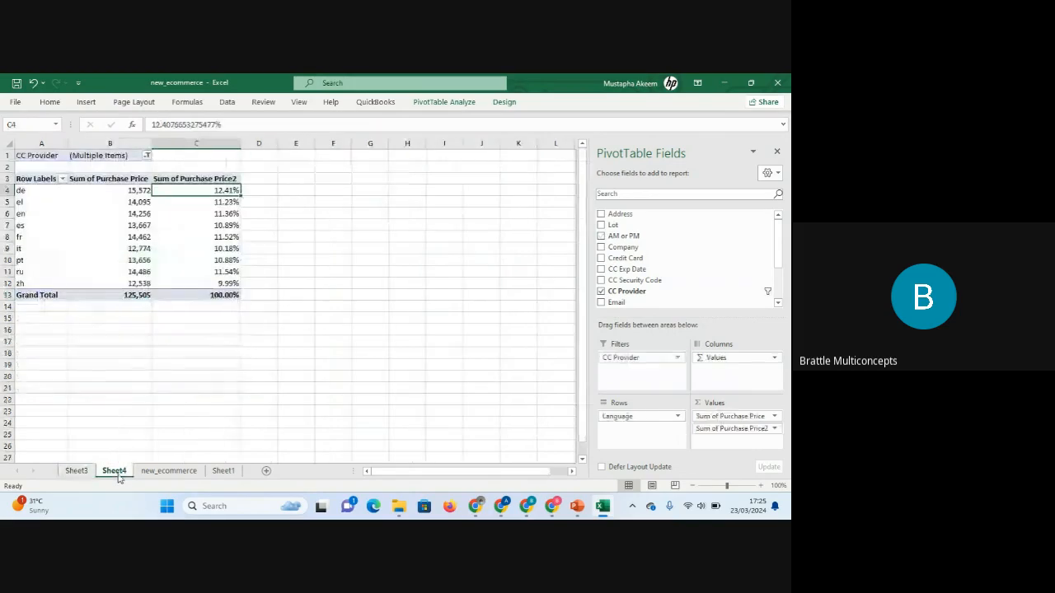
{"action": "left_click", "coordinate": [627, 360]}
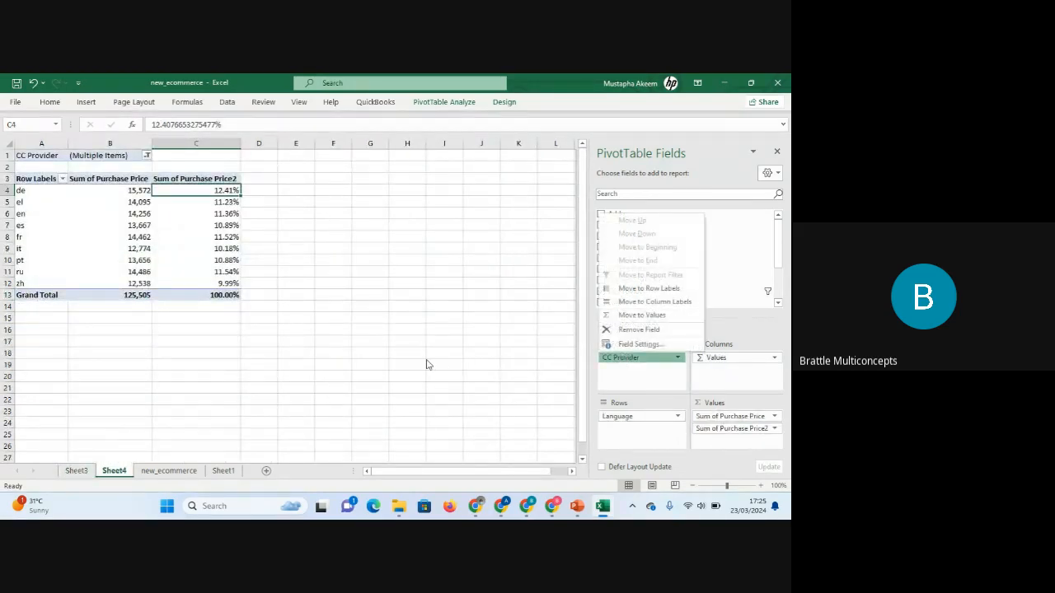
{"action": "left_click", "coordinate": [641, 330]}
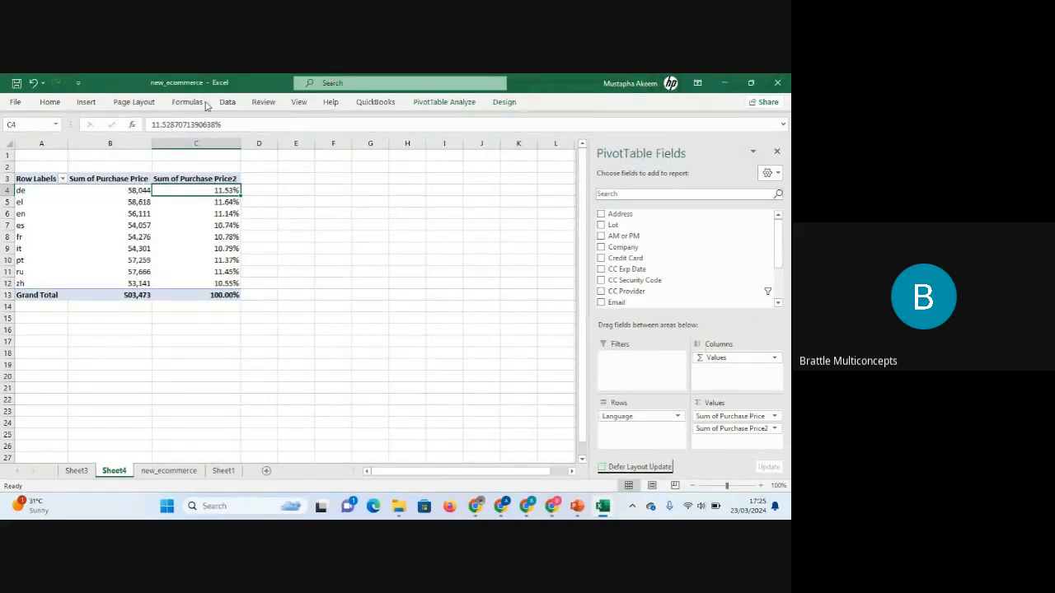
On Sheet4, insert a CC Provider slicer for the Language PivotTable and move it beside the table.
{"action": "left_click", "coordinate": [444, 102]}
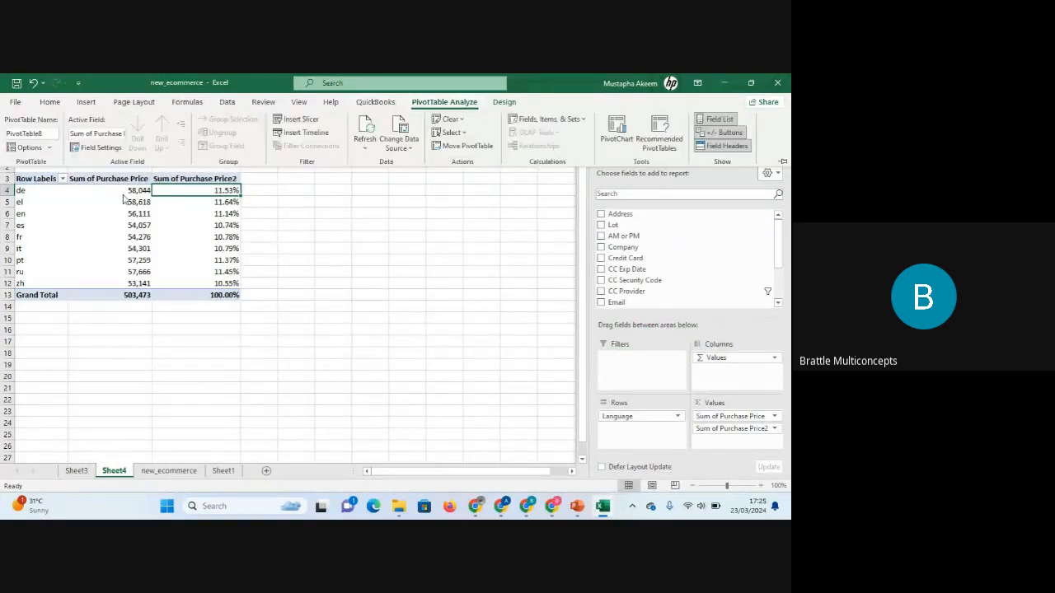
{"action": "left_click", "coordinate": [299, 120]}
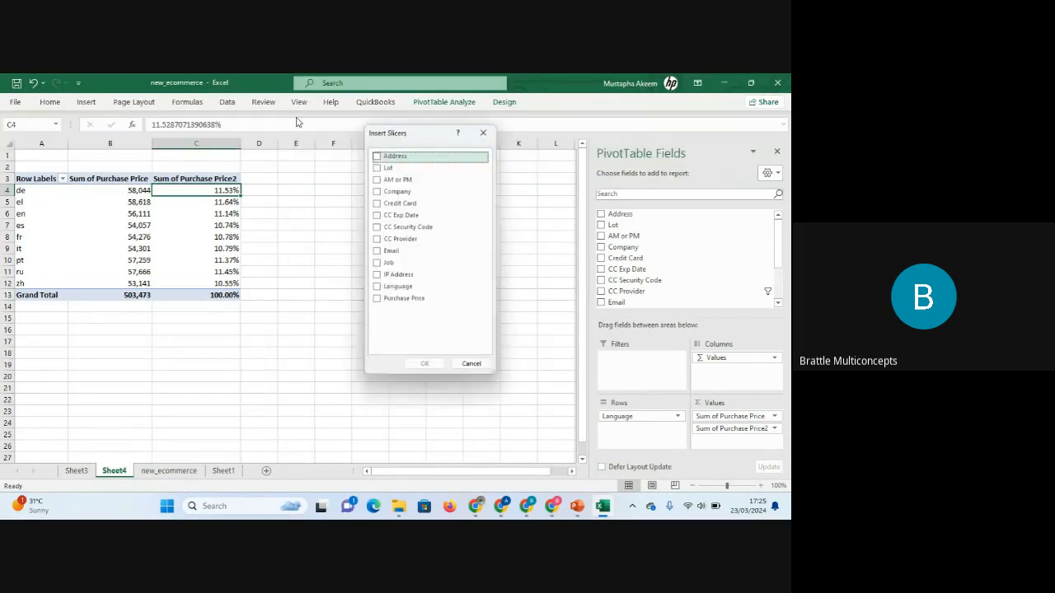
{"action": "left_click", "coordinate": [376, 239]}
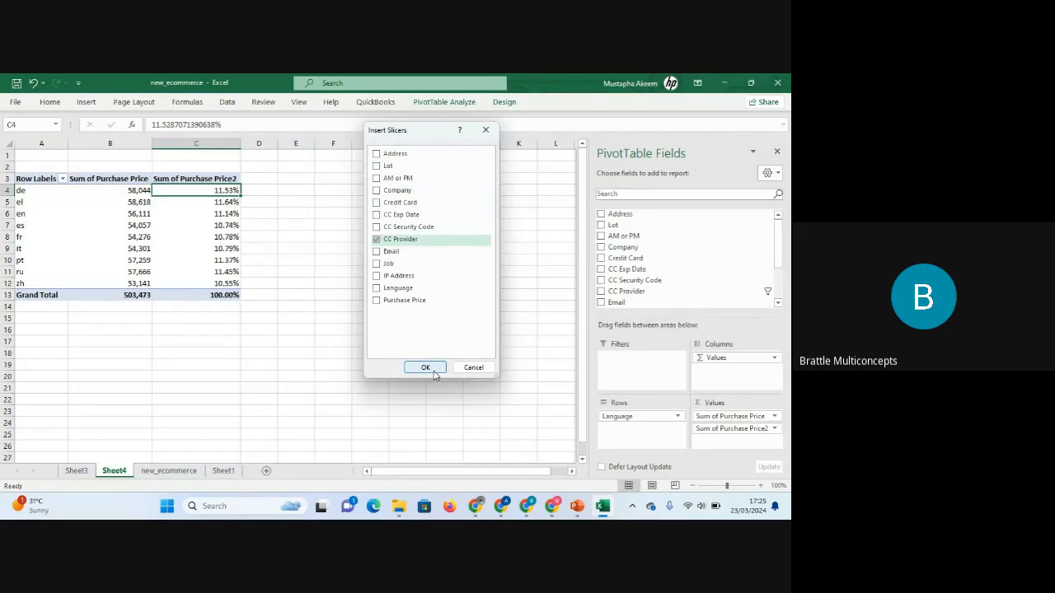
{"action": "left_click", "coordinate": [426, 368]}
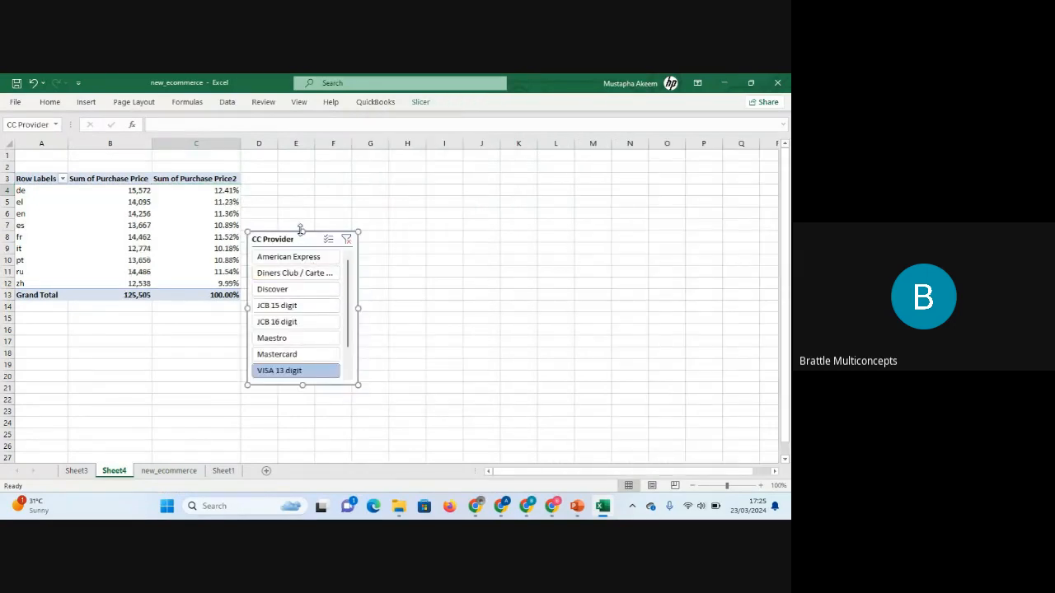
{"action": "left_click_drag", "start_coordinate": [304, 238], "coordinate": [335, 173]}
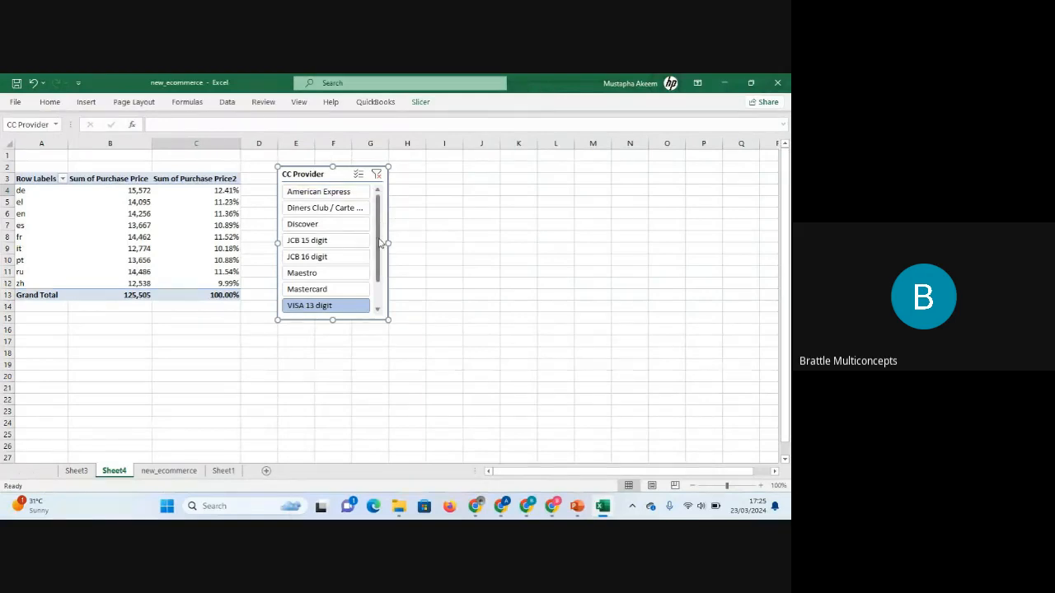
Scroll through the slicer's provider list and clear its existing filter.
{"action": "left_click_drag", "start_coordinate": [379, 245], "coordinate": [374, 211]}
{"action": "left_click_drag", "start_coordinate": [375, 254], "coordinate": [378, 272]}
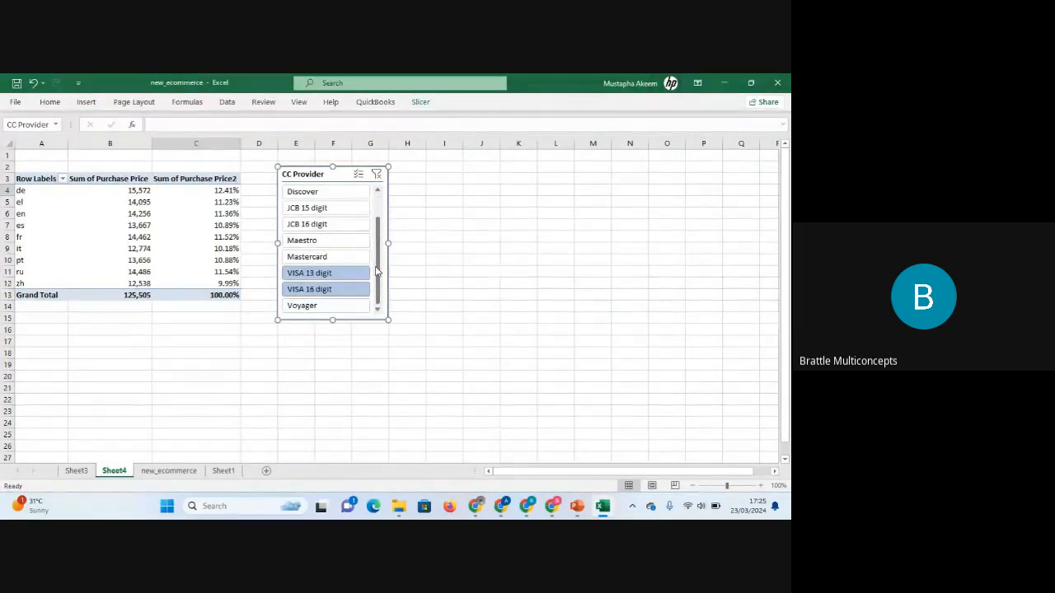
{"action": "left_click", "coordinate": [376, 175]}
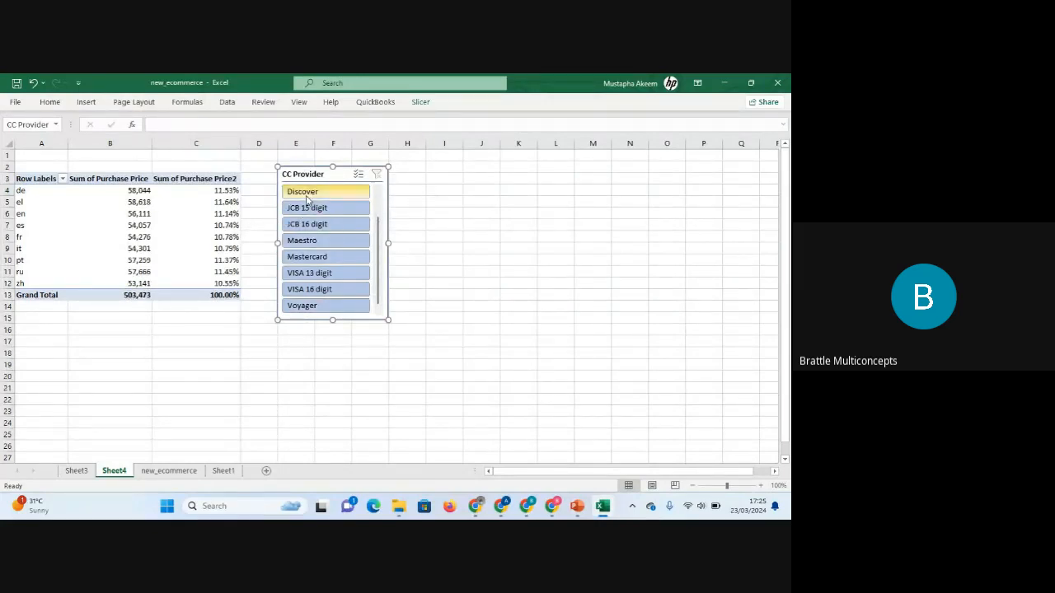
Filter the PivotTable with the slicer by Discover, JCB 15 digit, JCB 16 digit, Maestro, VISA 13 digit, then VISA 16 digit.
{"action": "left_click", "coordinate": [305, 192]}
{"action": "left_click", "coordinate": [307, 211]}
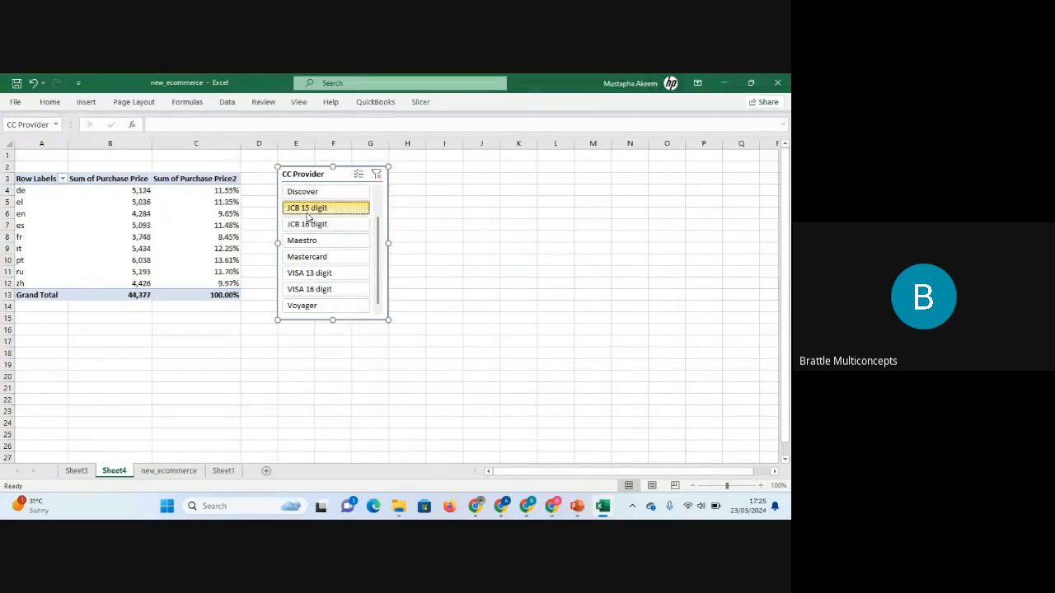
{"action": "left_click", "coordinate": [310, 227]}
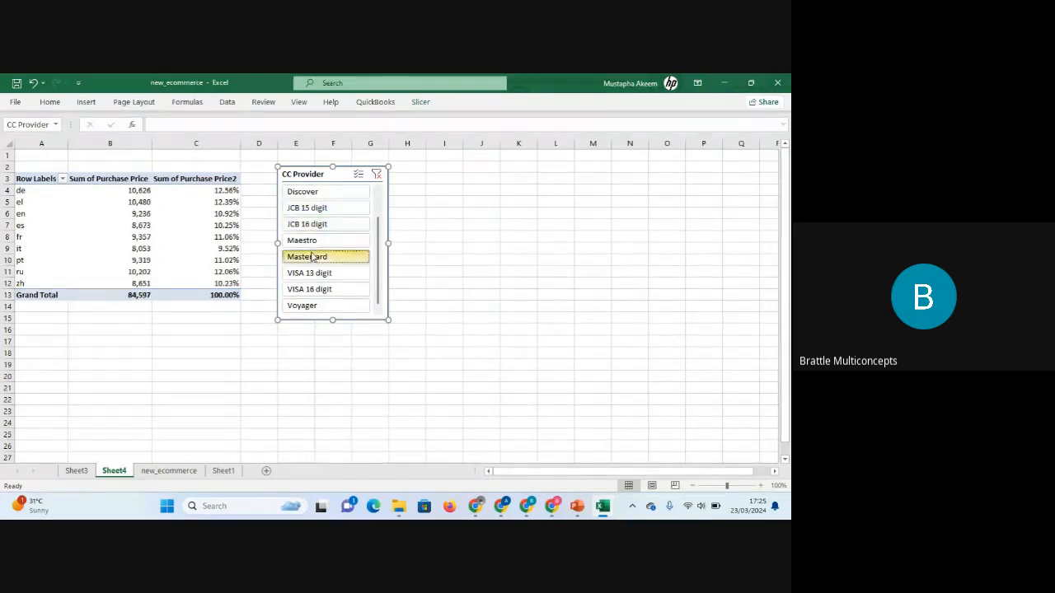
{"action": "left_click", "coordinate": [303, 240]}
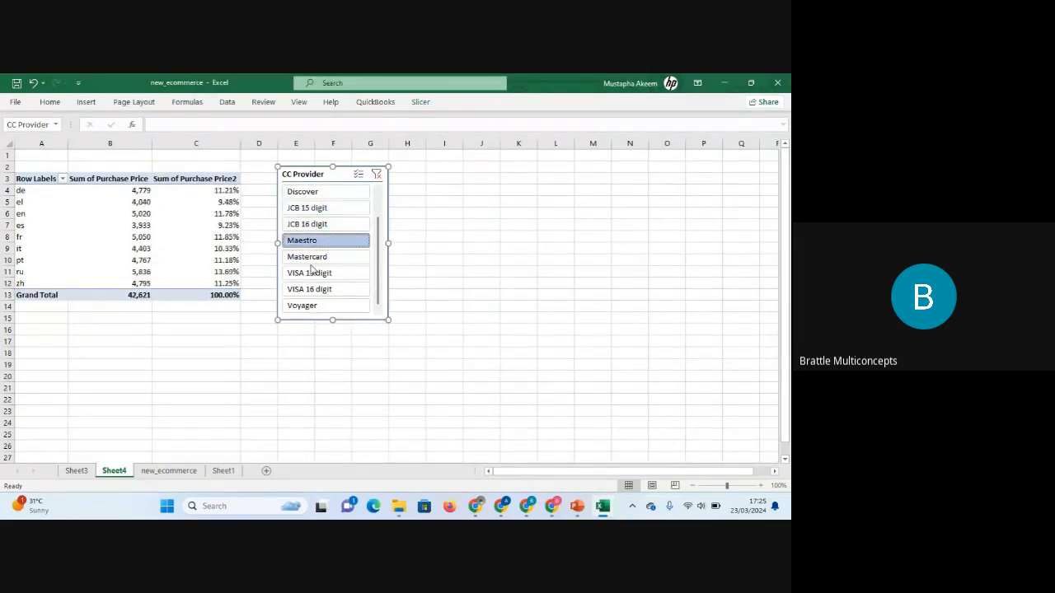
{"action": "left_click", "coordinate": [311, 272]}
{"action": "left_click", "coordinate": [308, 289]}
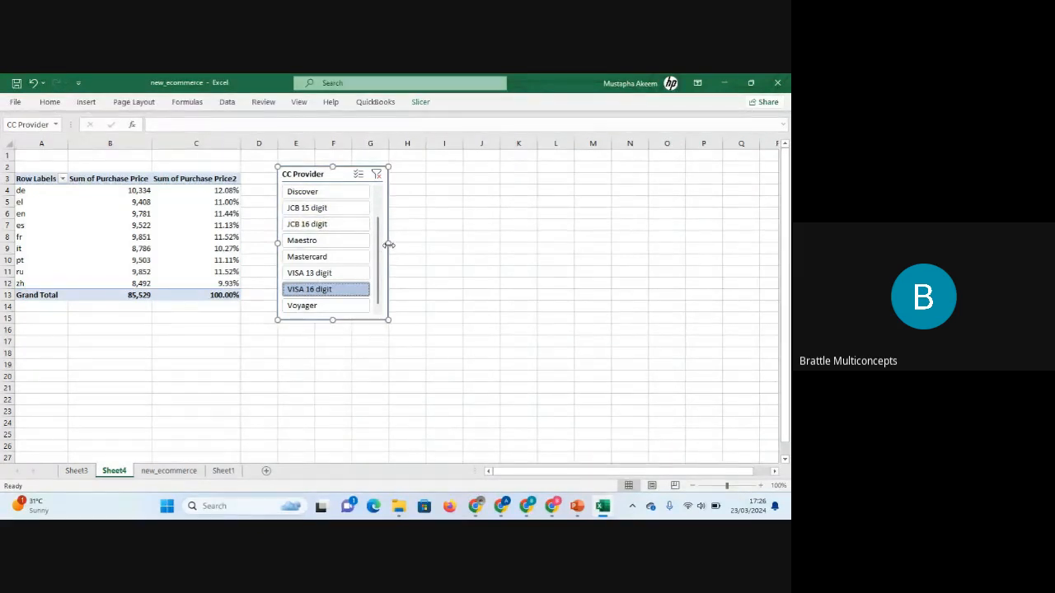
Narrow the CC Provider slicer and filter the PivotTable by Maestro.
{"action": "left_click_drag", "start_coordinate": [389, 245], "coordinate": [371, 239]}
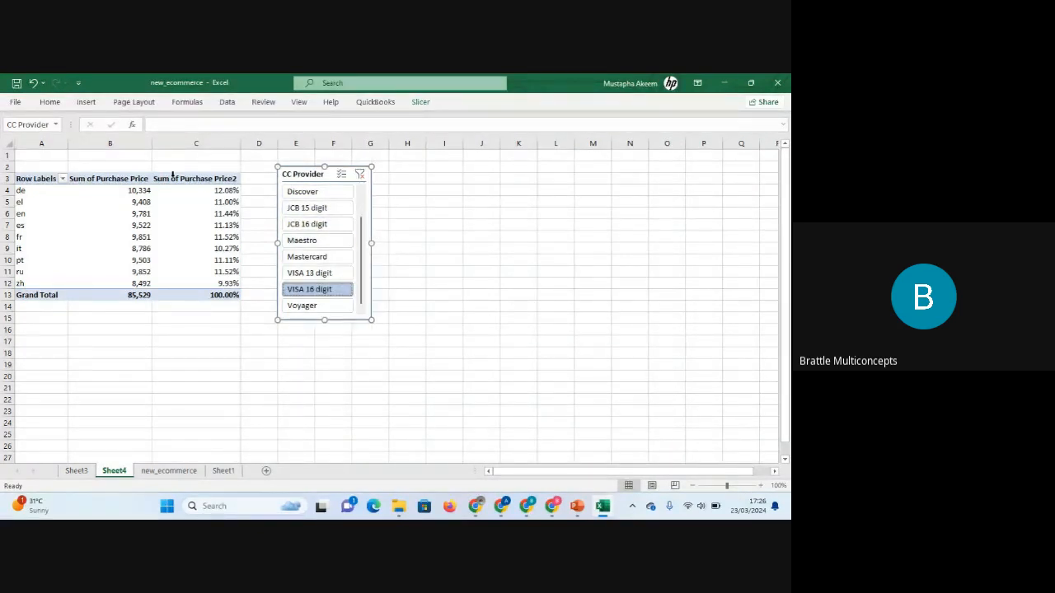
{"action": "left_click", "coordinate": [45, 155]}
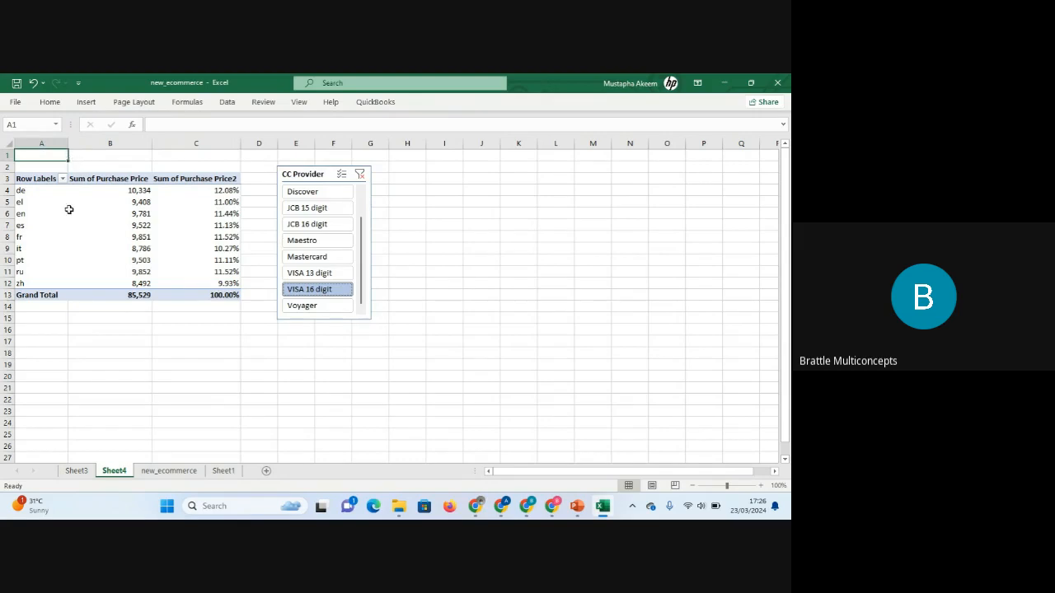
{"action": "left_click", "coordinate": [346, 240]}
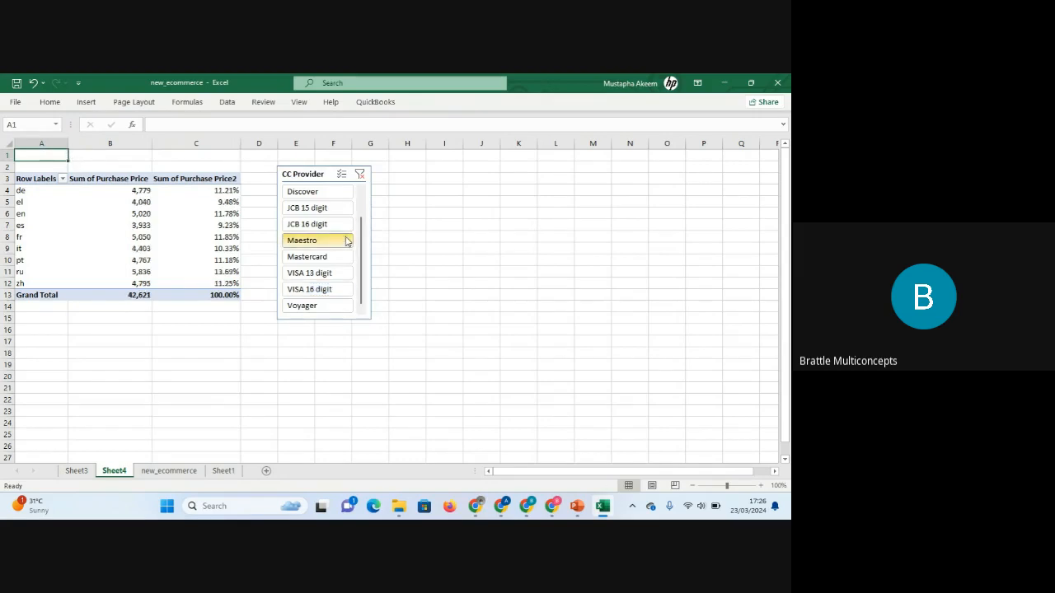
{"action": "left_click", "coordinate": [367, 232]}
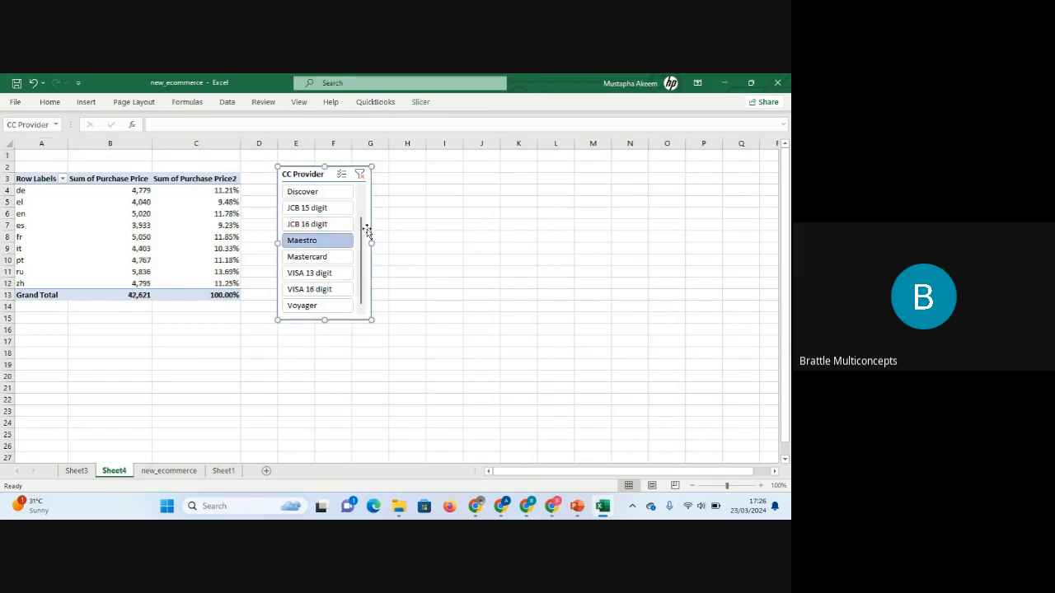
{"action": "scroll", "coordinate": [369, 236], "scroll_direction": "up", "scroll_amount": 2}
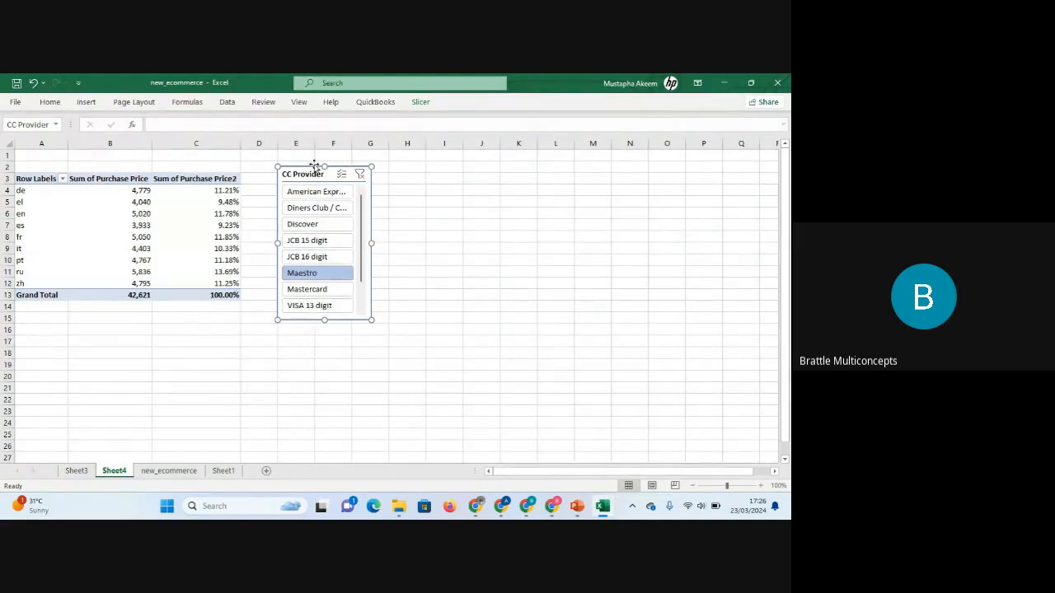
Set the slicer's buttons to 2 columns and resize the slicer so all provider buttons fit.
{"action": "left_click", "coordinate": [422, 104]}
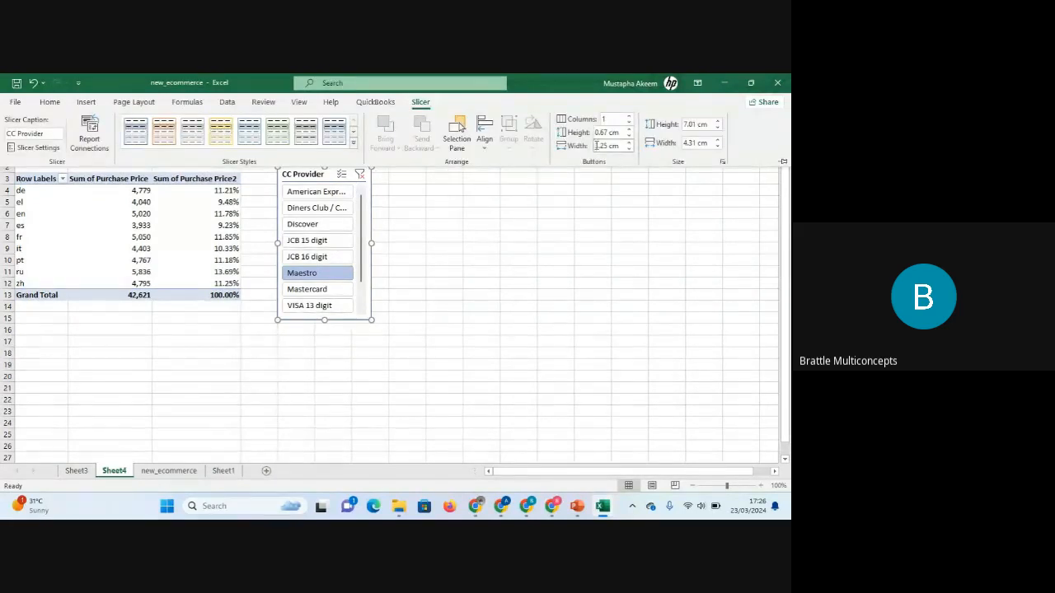
{"action": "left_click", "coordinate": [628, 119]}
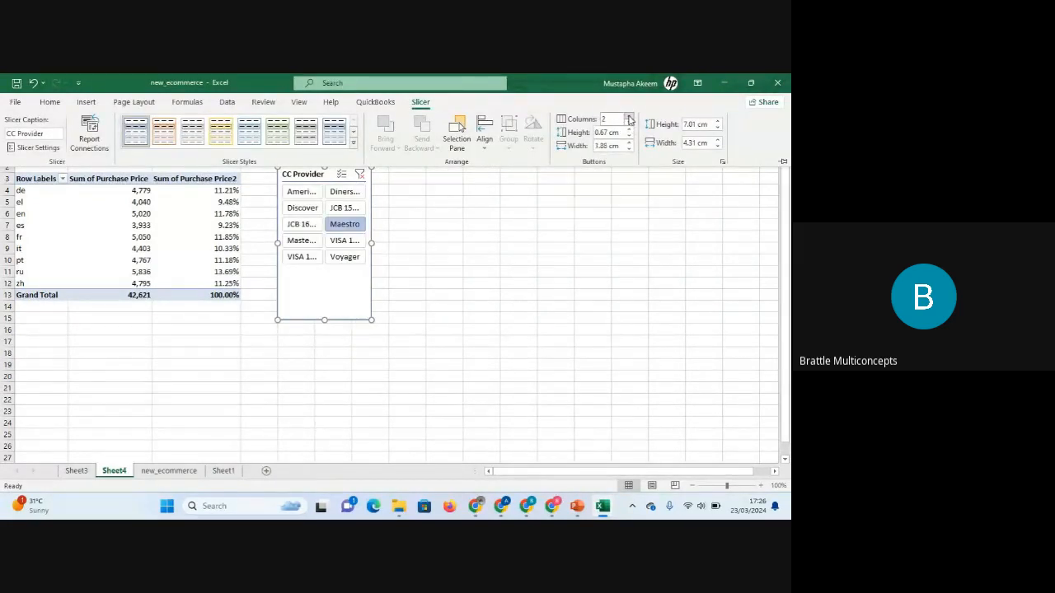
{"action": "left_click", "coordinate": [325, 320]}
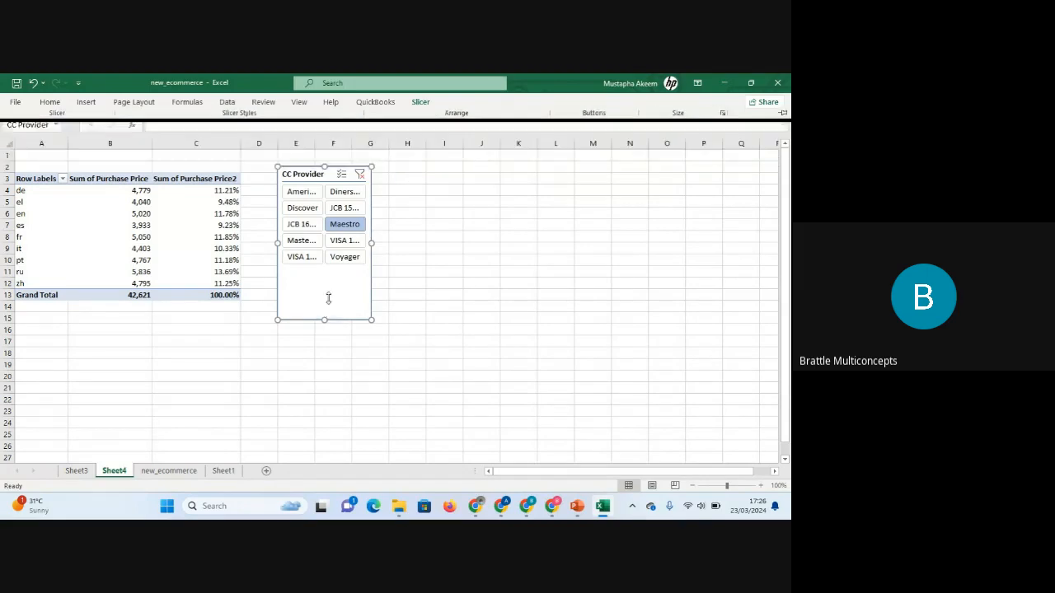
{"action": "left_click_drag", "start_coordinate": [324, 322], "coordinate": [329, 266]}
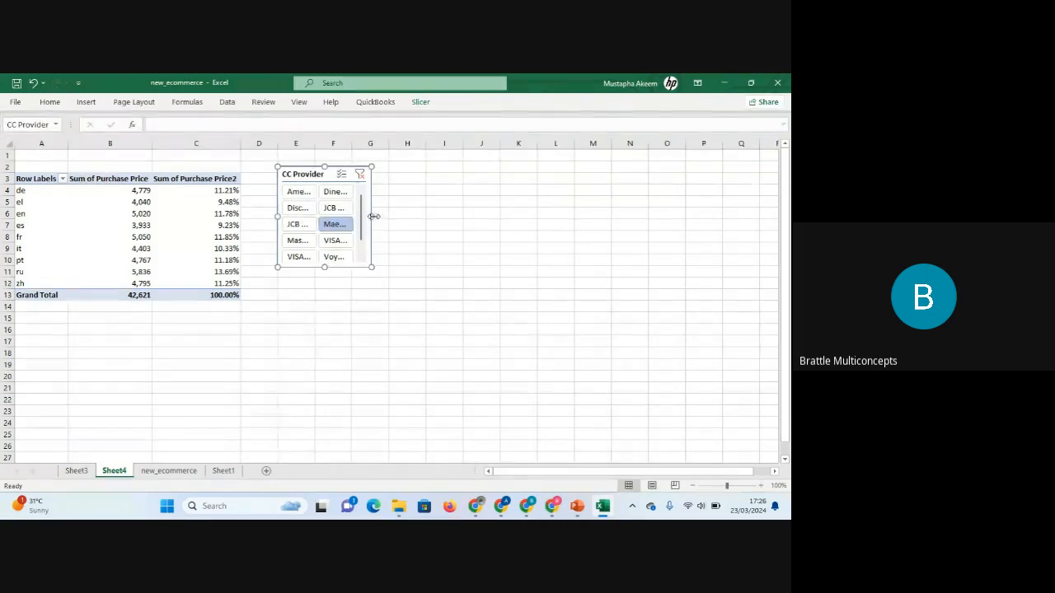
{"action": "left_click_drag", "start_coordinate": [372, 216], "coordinate": [415, 216]}
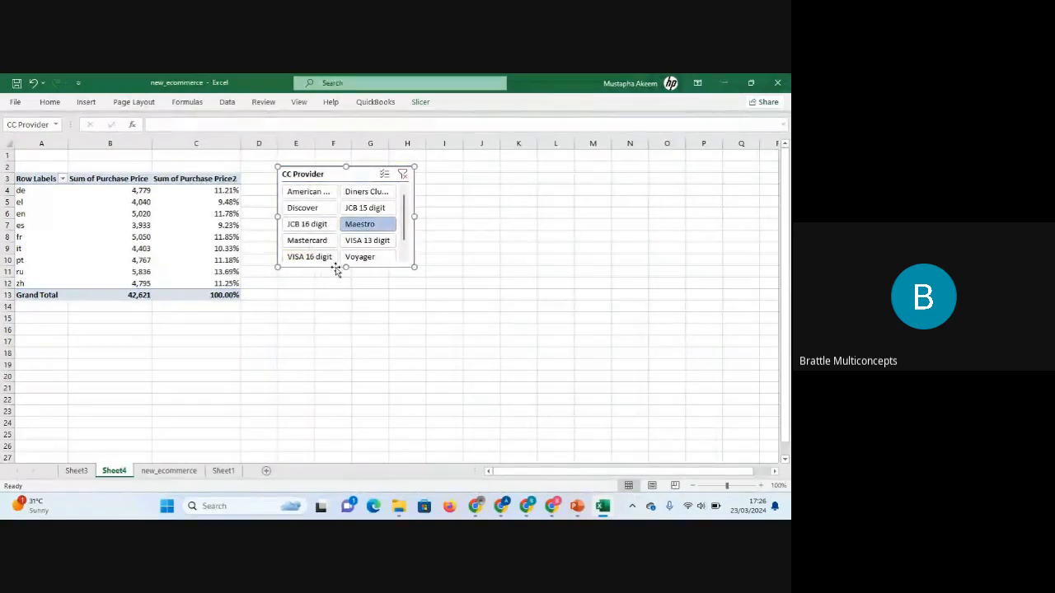
{"action": "left_click_drag", "start_coordinate": [348, 269], "coordinate": [348, 286]}
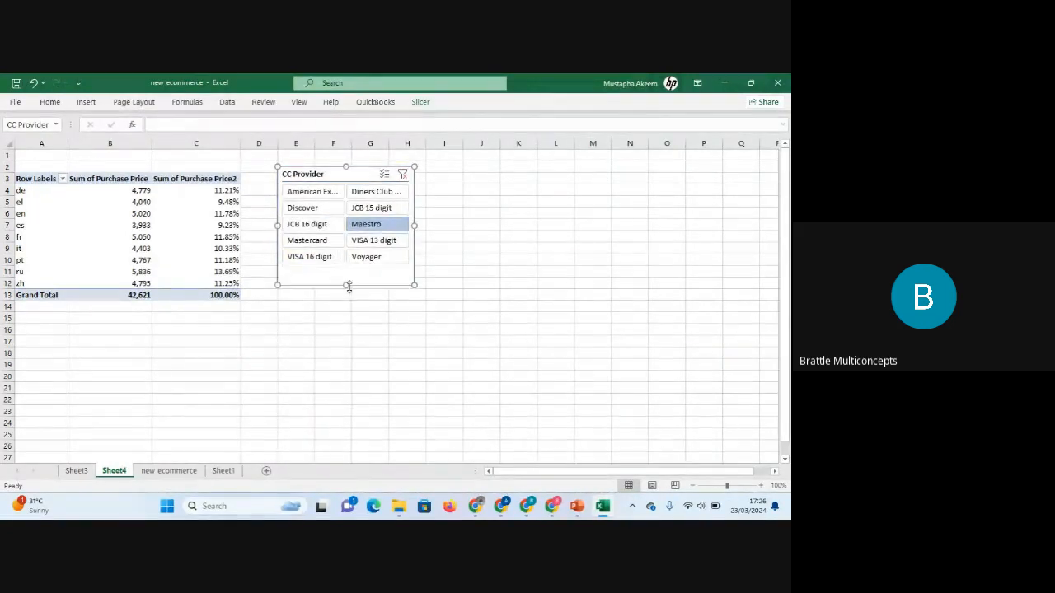
Filter the PivotTable by American Express, Diners Club, Discover, Maestro, VISA 16 digit, then Voyager.
{"action": "left_click", "coordinate": [315, 193]}
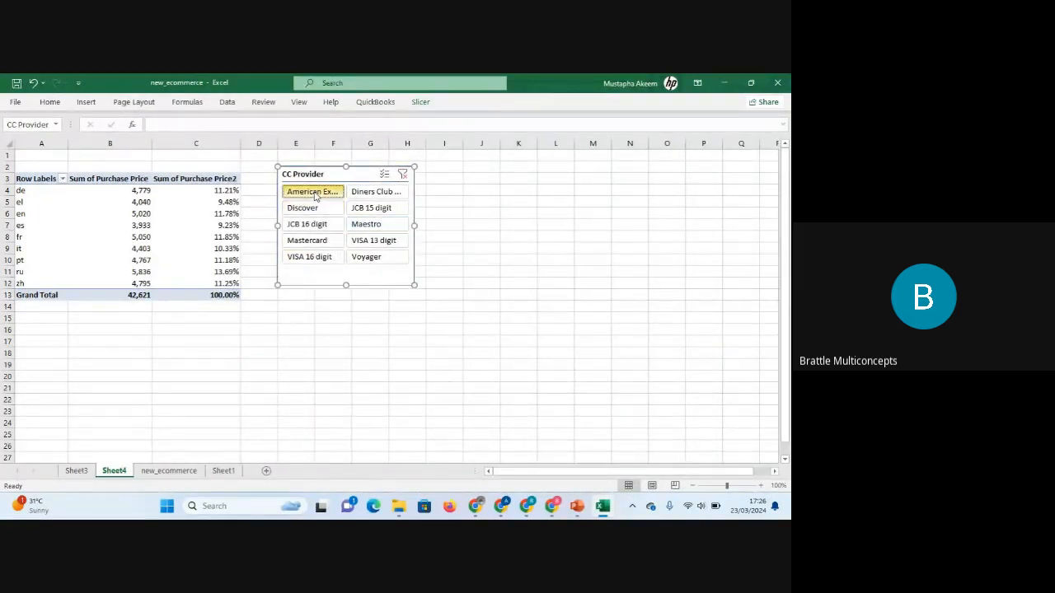
{"action": "left_click", "coordinate": [372, 196]}
{"action": "left_click", "coordinate": [313, 208]}
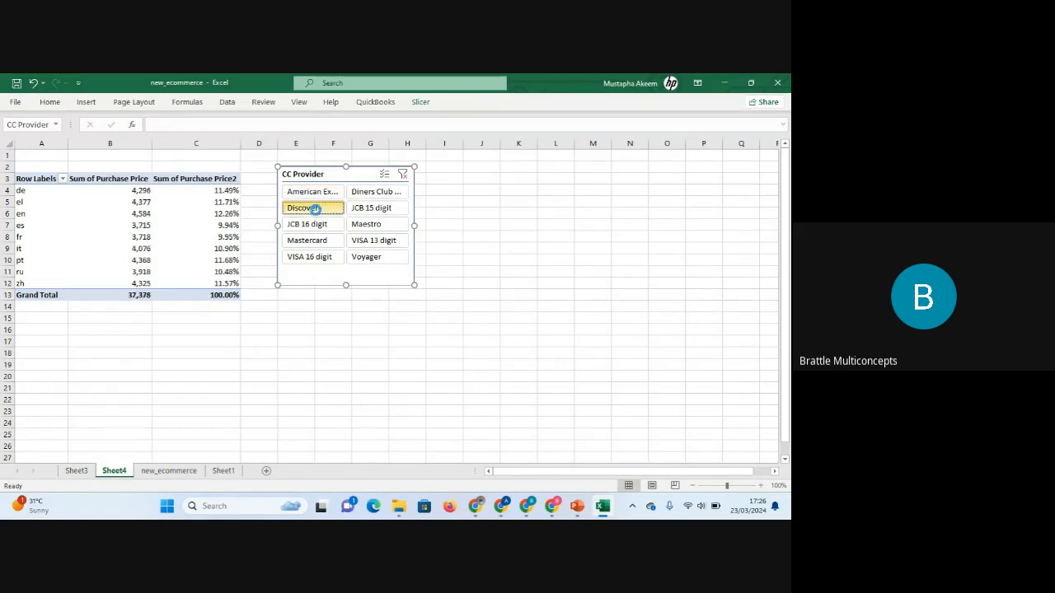
{"action": "left_click", "coordinate": [362, 224]}
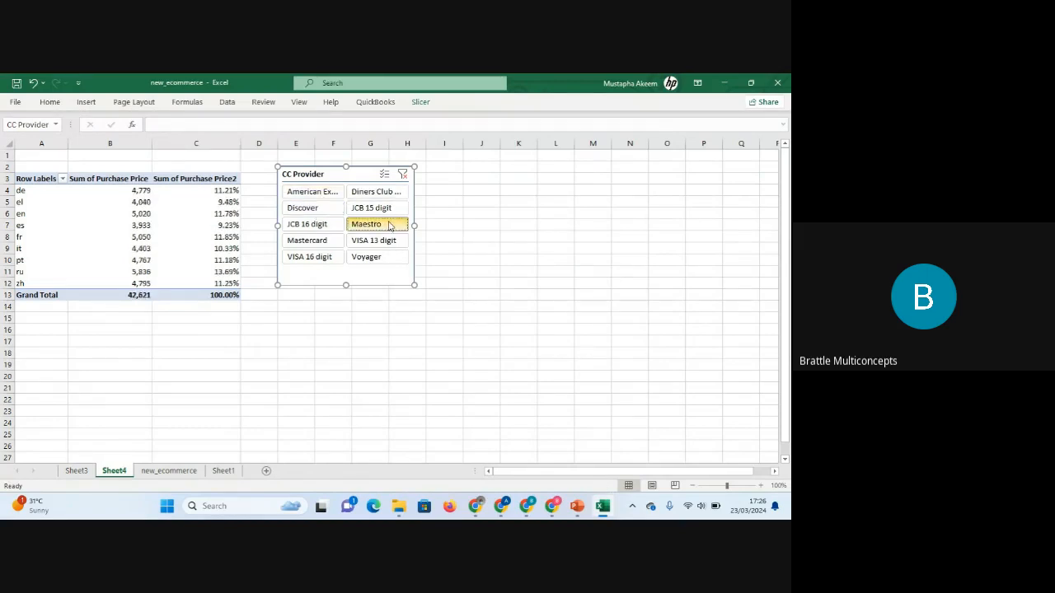
{"action": "left_click", "coordinate": [322, 257]}
{"action": "left_click", "coordinate": [366, 257]}
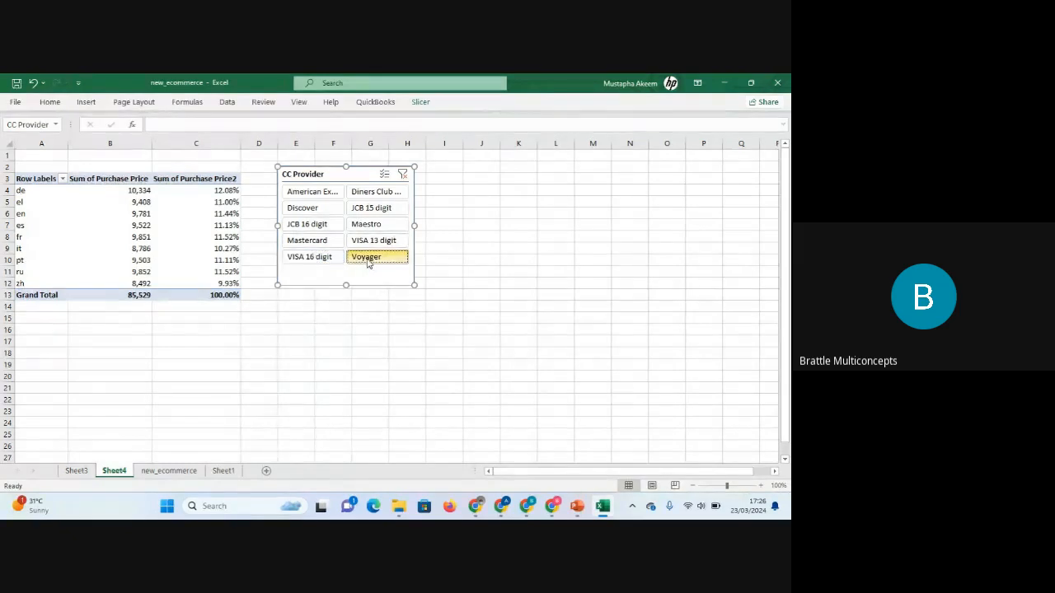
{"action": "left_click", "coordinate": [374, 240]}
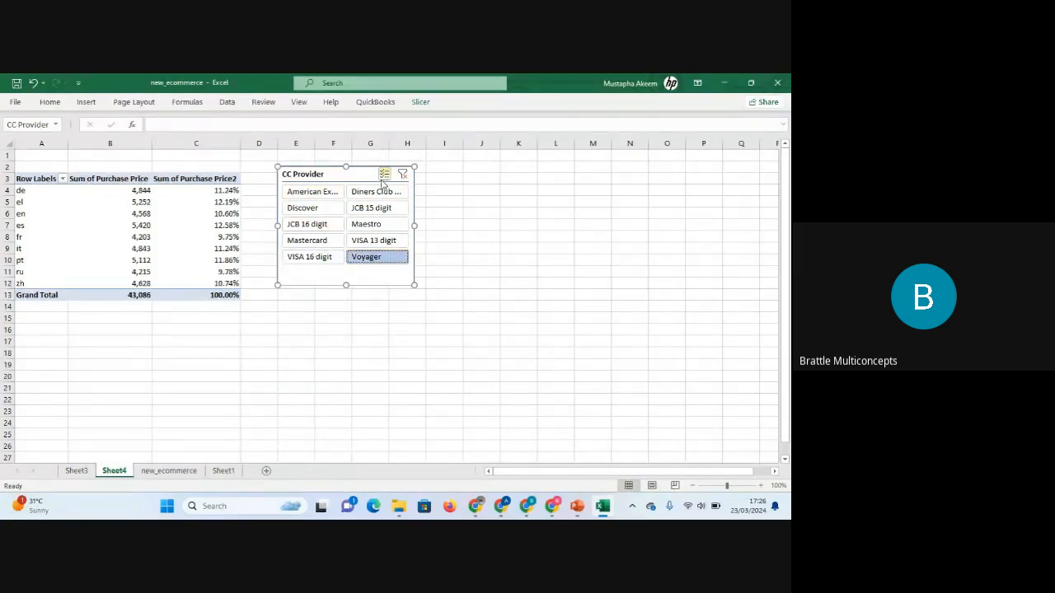
Turn on the slicer's multi-select and add American Express and Mastercard to the Voyager filter.
{"action": "left_click", "coordinate": [383, 173]}
{"action": "left_click", "coordinate": [313, 192]}
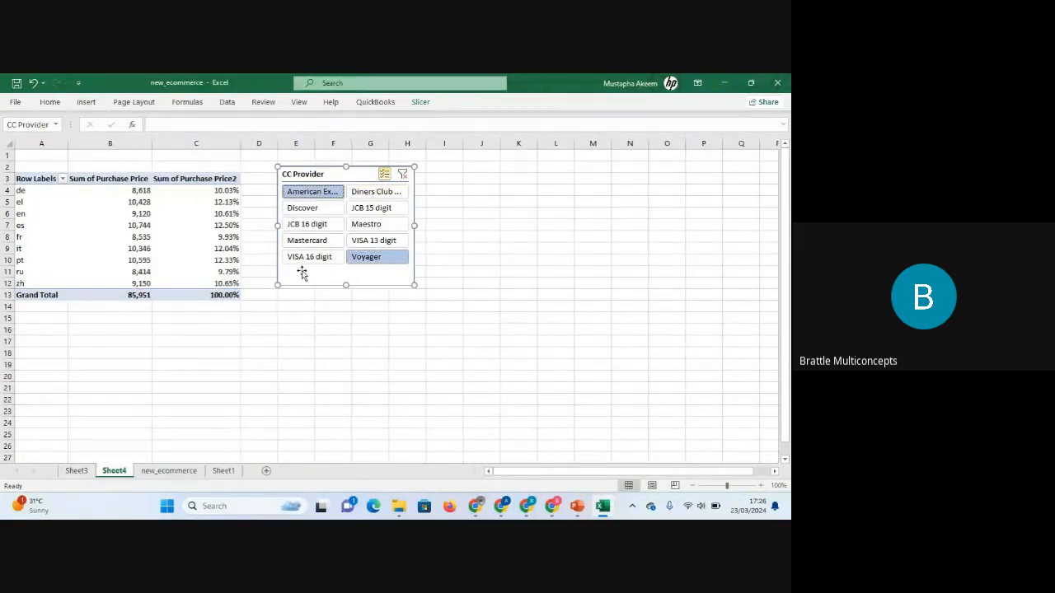
{"action": "left_click", "coordinate": [309, 240]}
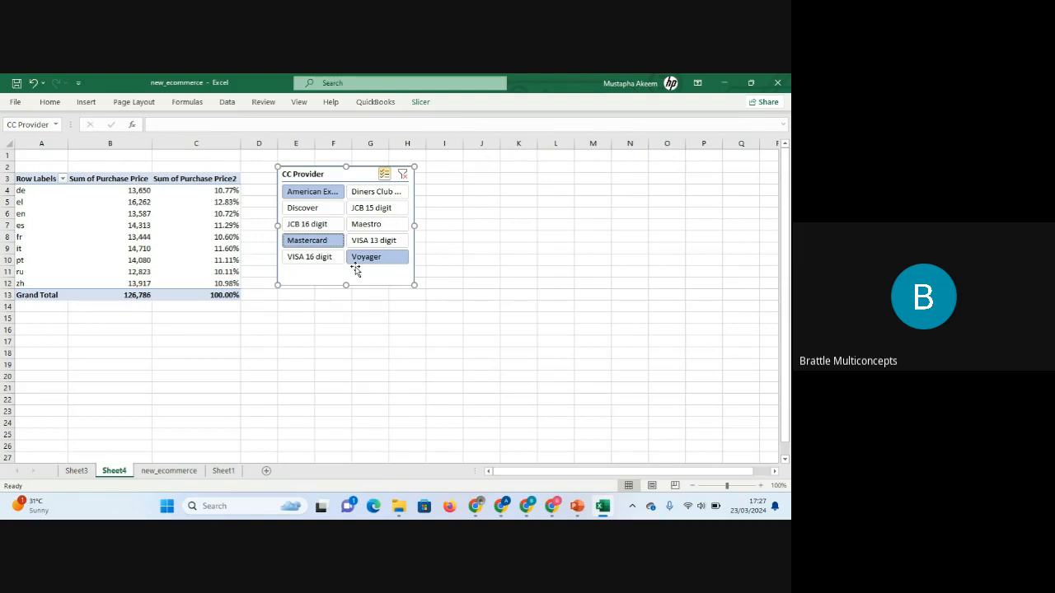
Clear the CC Provider slicer's filter.
{"action": "left_click", "coordinate": [195, 222]}
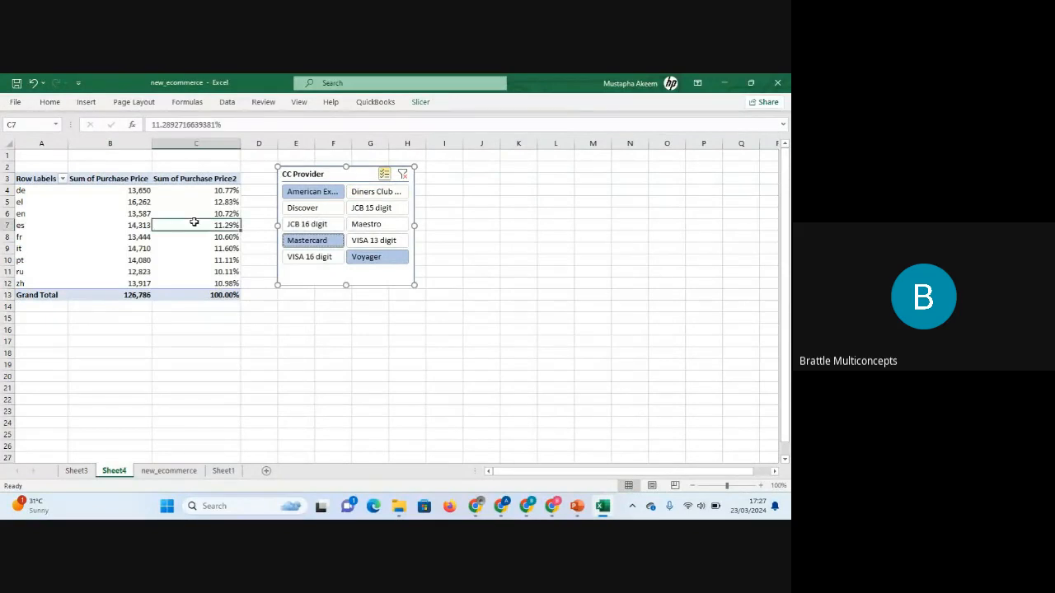
{"action": "left_click", "coordinate": [402, 175]}
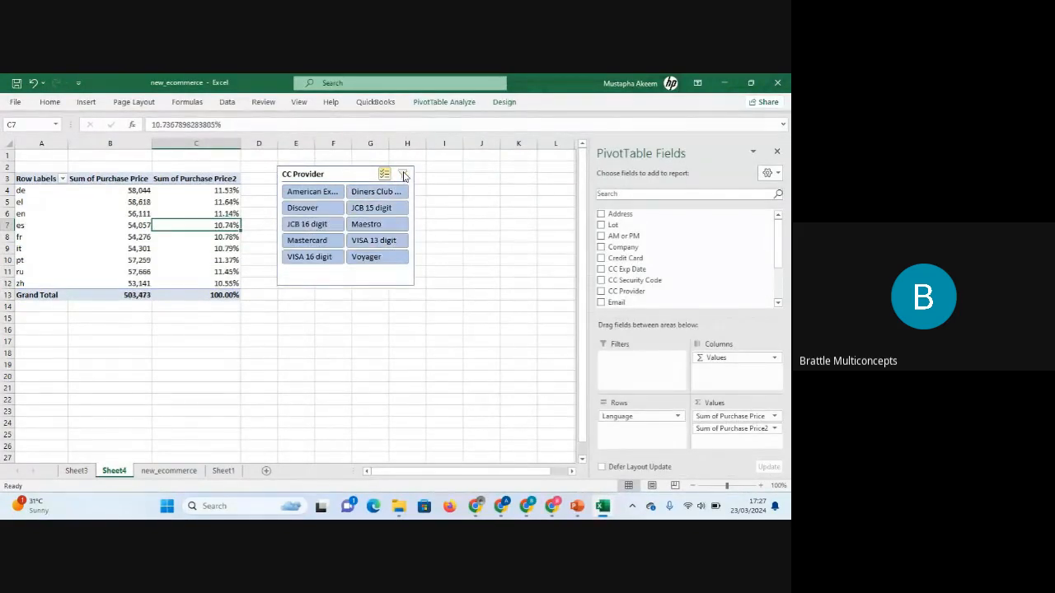
{"action": "left_click", "coordinate": [175, 210]}
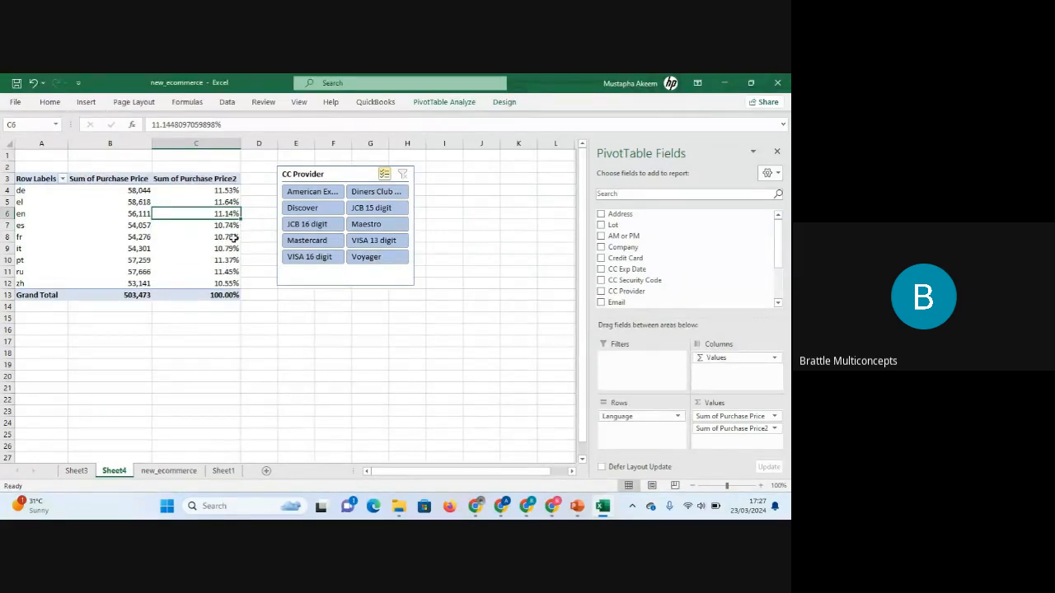
{"action": "left_click", "coordinate": [503, 102]}
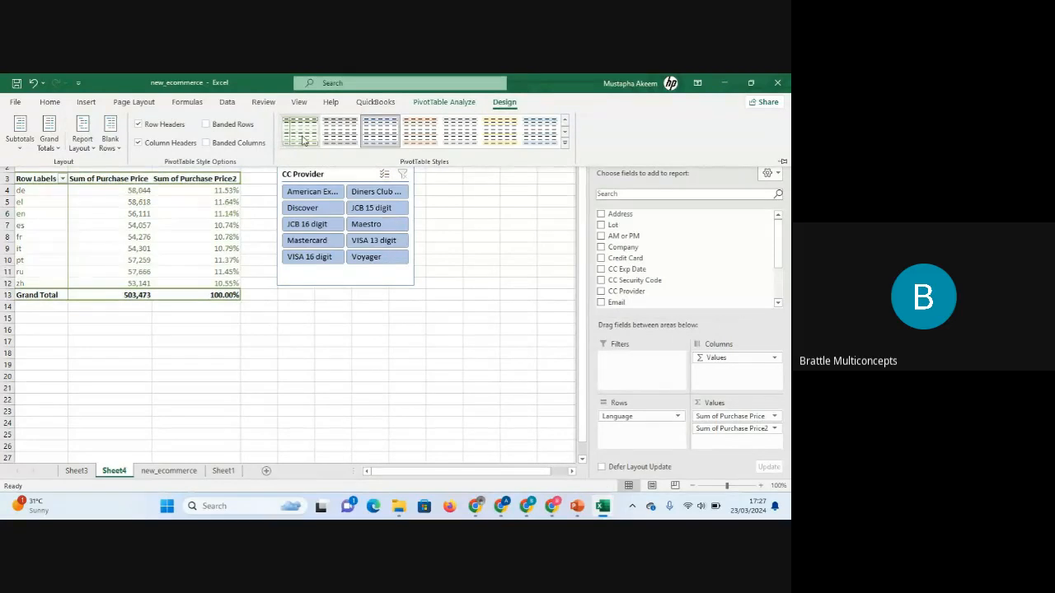
{"action": "left_click", "coordinate": [183, 215]}
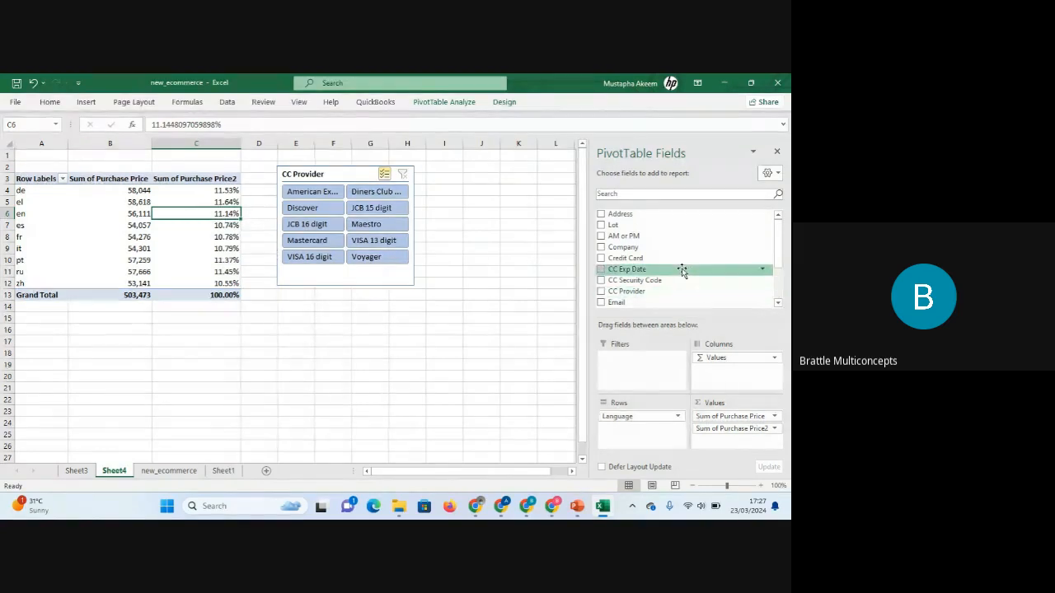
{"action": "left_click_drag", "start_coordinate": [778, 254], "coordinate": [778, 255]}
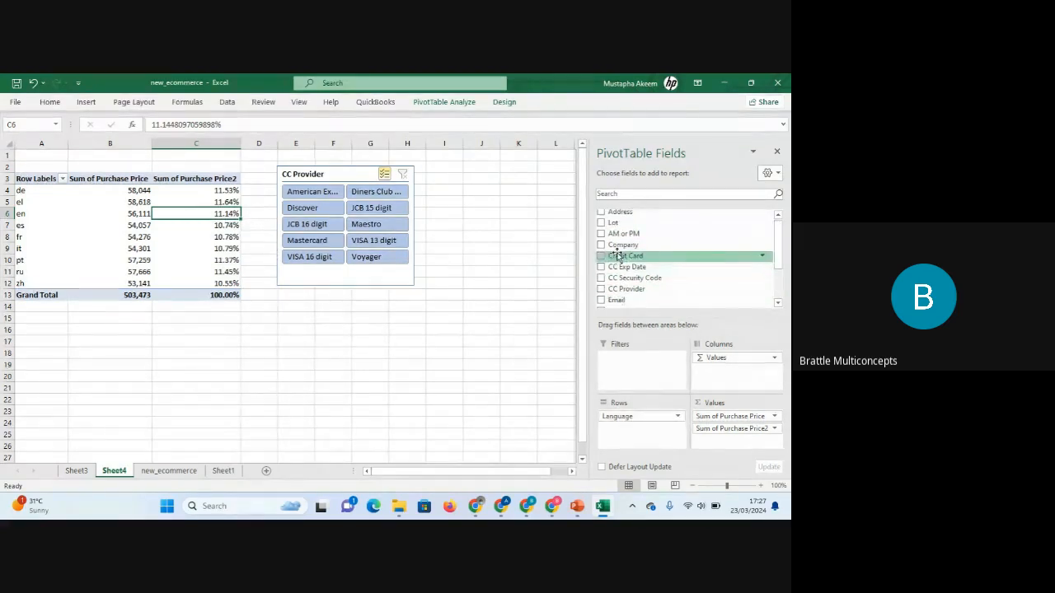
Add the AM or PM field to the PivotTable rows beneath Language.
{"action": "left_click_drag", "start_coordinate": [618, 234], "coordinate": [625, 430]}
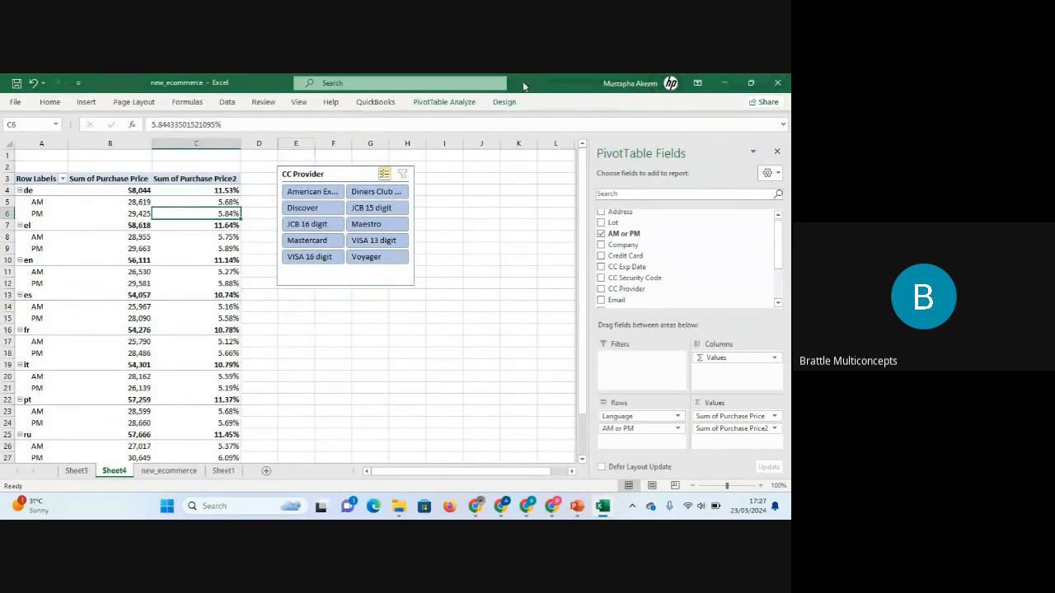
{"action": "left_click", "coordinate": [503, 103]}
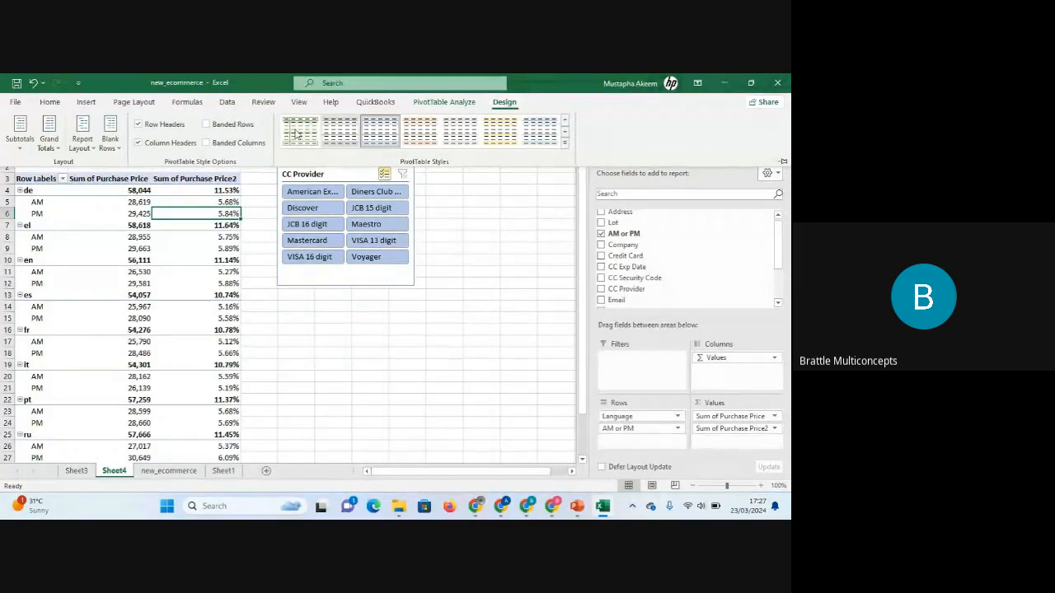
{"action": "left_click", "coordinate": [23, 154]}
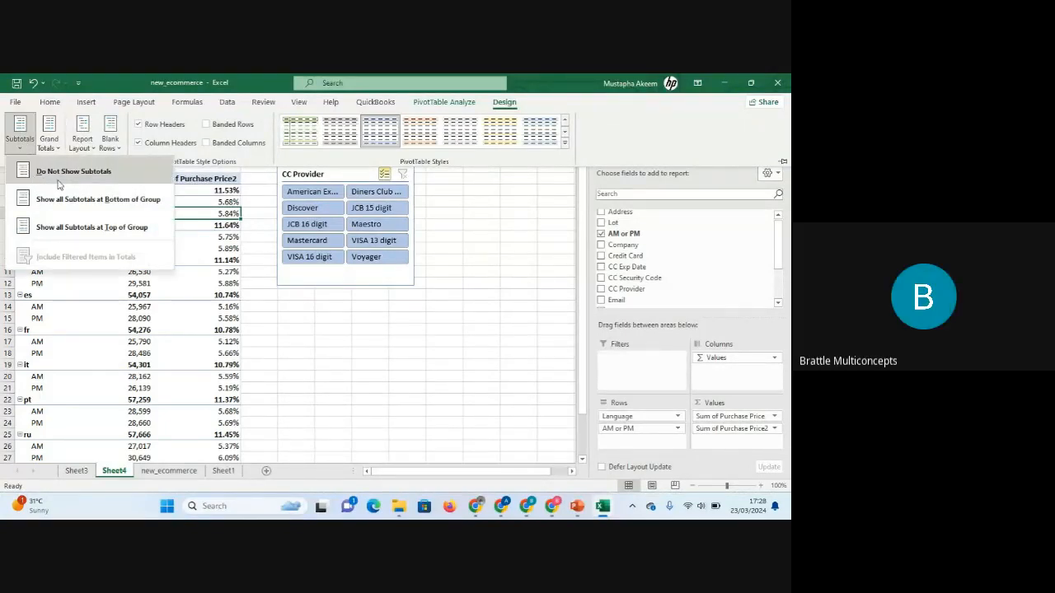
{"action": "left_click", "coordinate": [300, 311]}
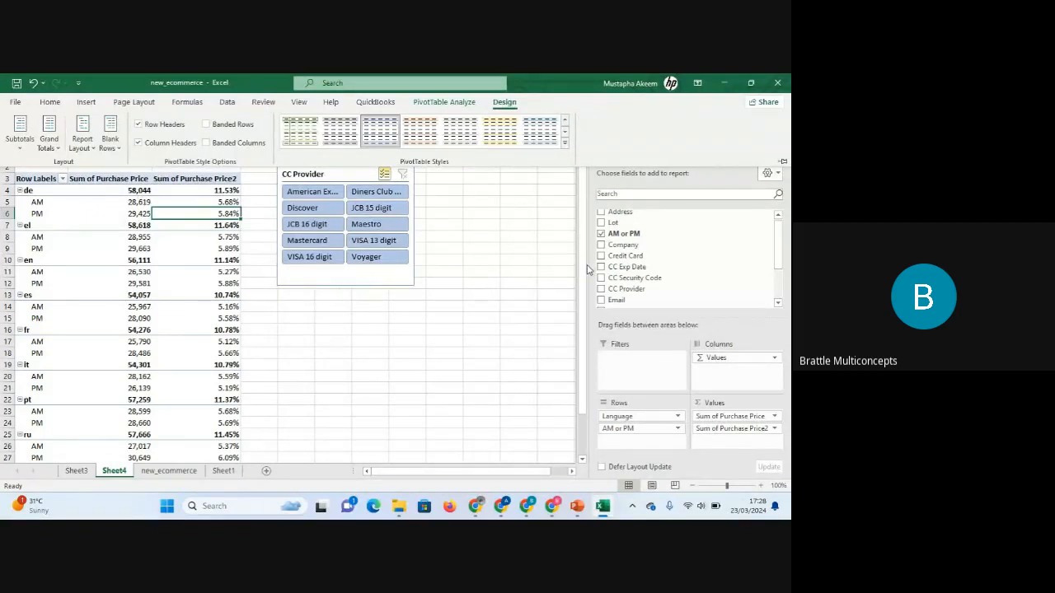
{"action": "left_click_drag", "start_coordinate": [583, 268], "coordinate": [570, 223]}
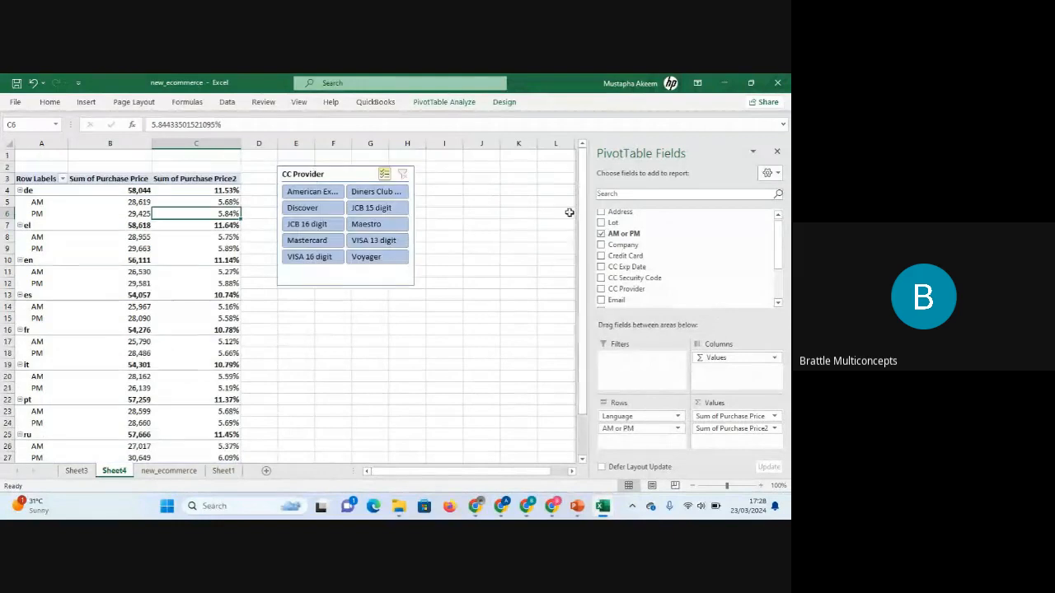
Hide the PivotTable's subtotals.
{"action": "left_click", "coordinate": [508, 104]}
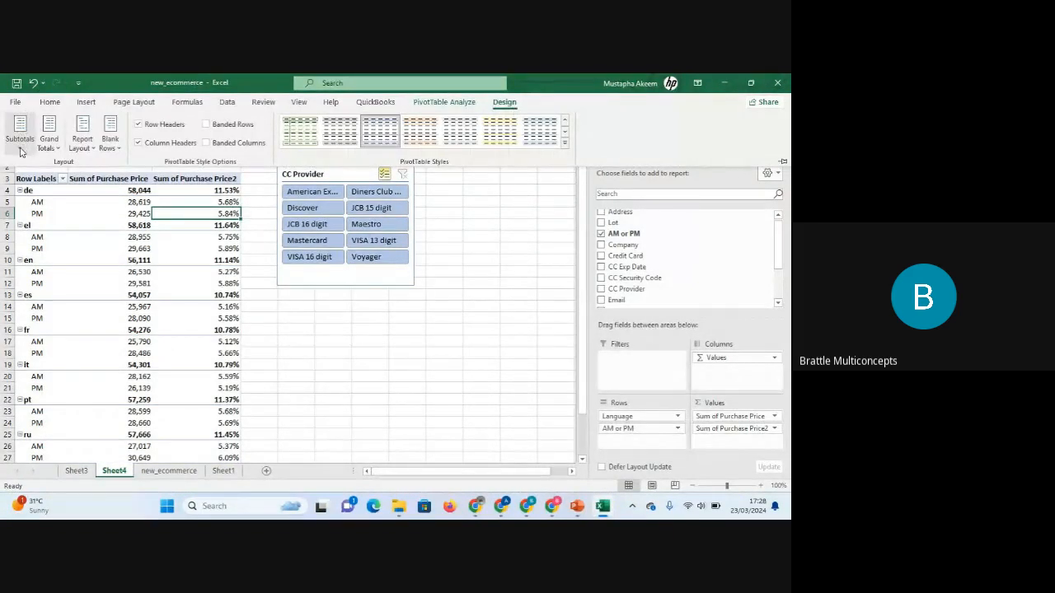
{"action": "left_click", "coordinate": [21, 147]}
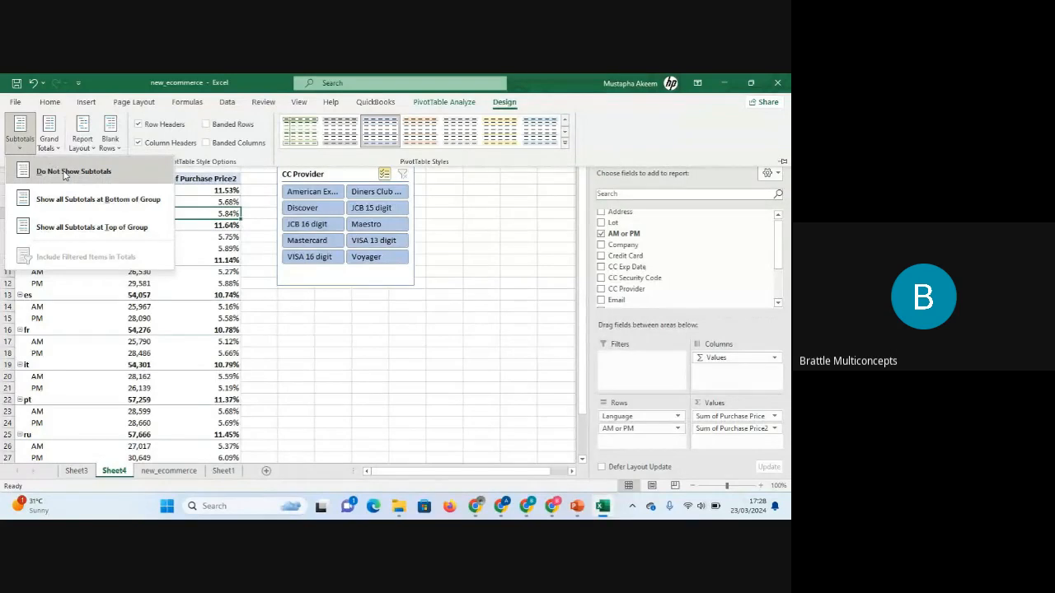
{"action": "left_click", "coordinate": [69, 174]}
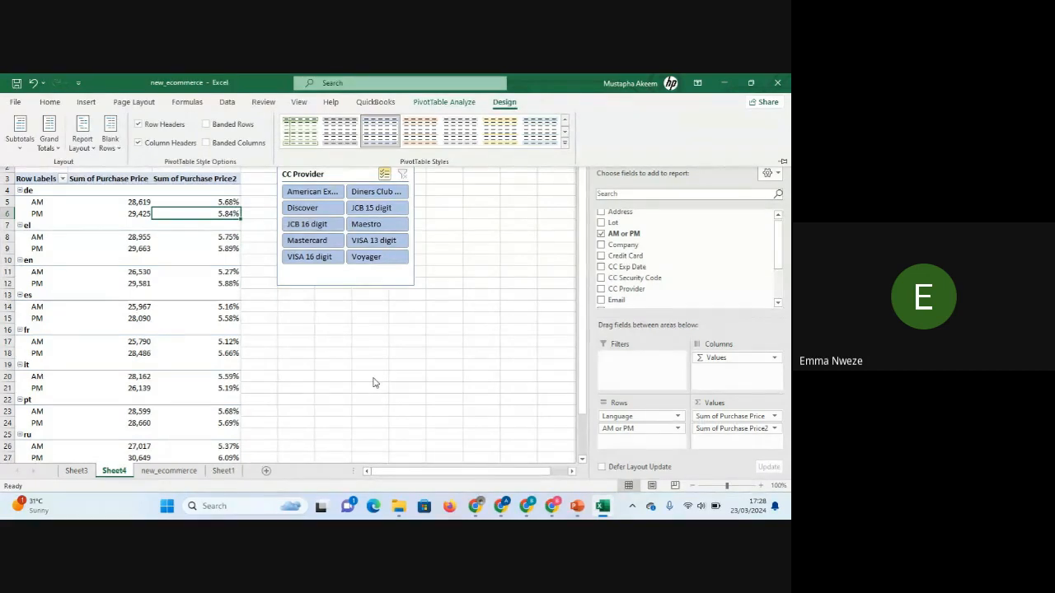
{"action": "left_click", "coordinate": [20, 132]}
{"action": "left_click", "coordinate": [53, 183]}
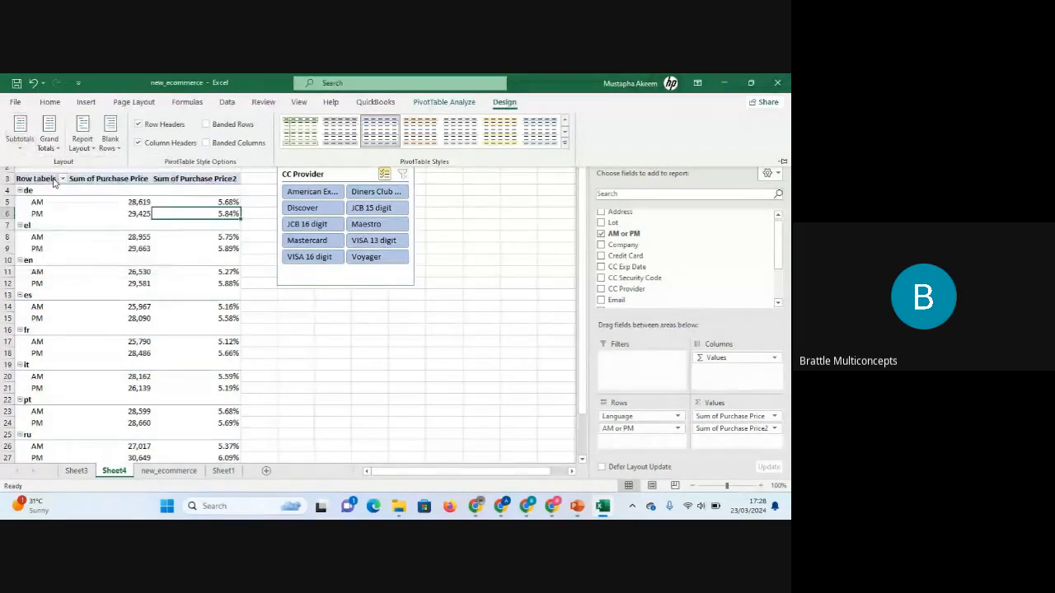
{"action": "left_click", "coordinate": [22, 153]}
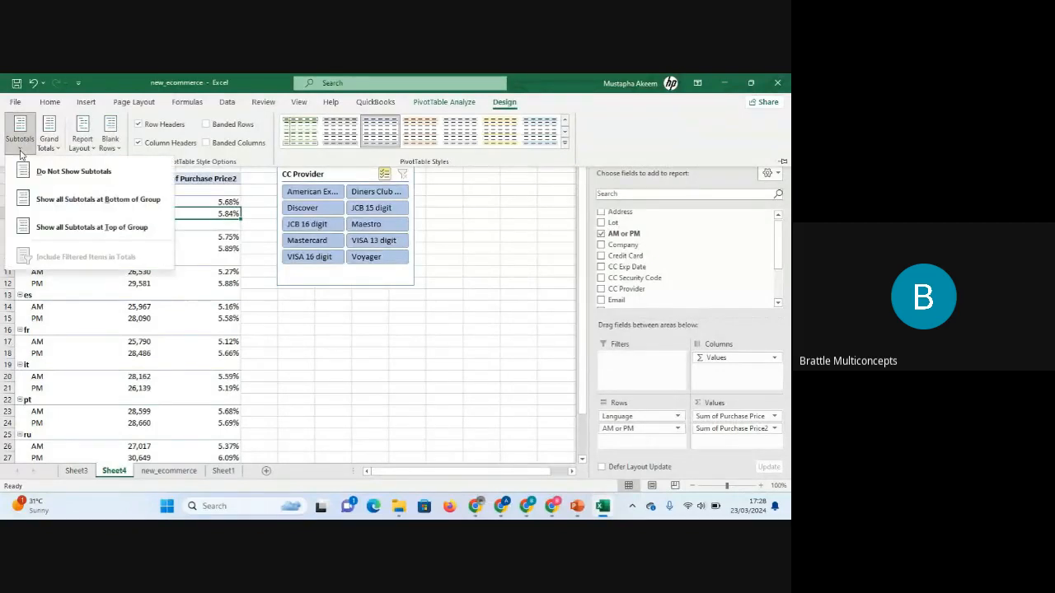
{"action": "left_click", "coordinate": [59, 175]}
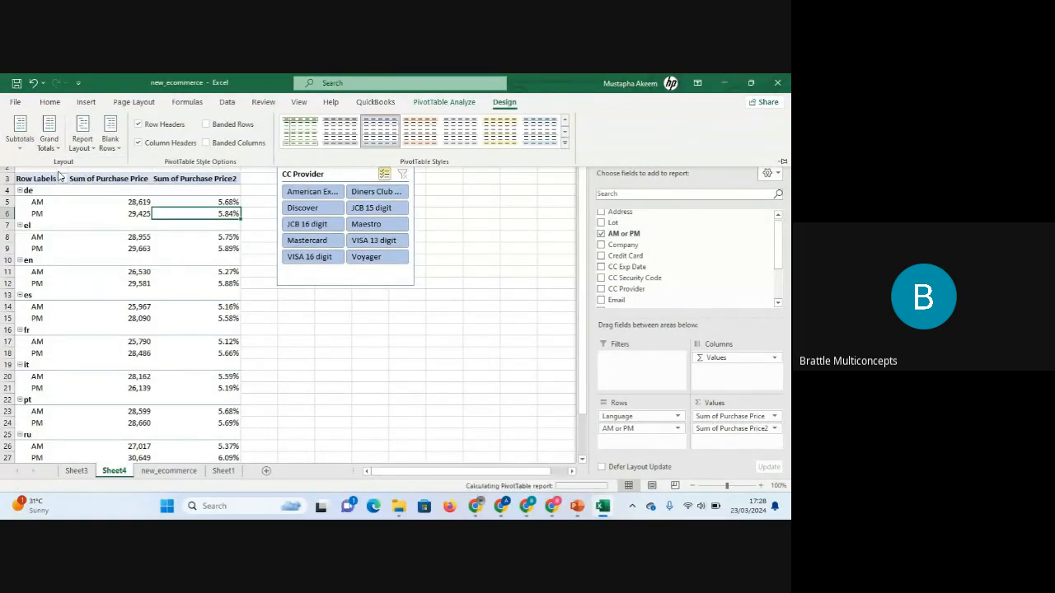
Show all subtotals at the bottom of each group.
{"action": "left_click", "coordinate": [20, 136]}
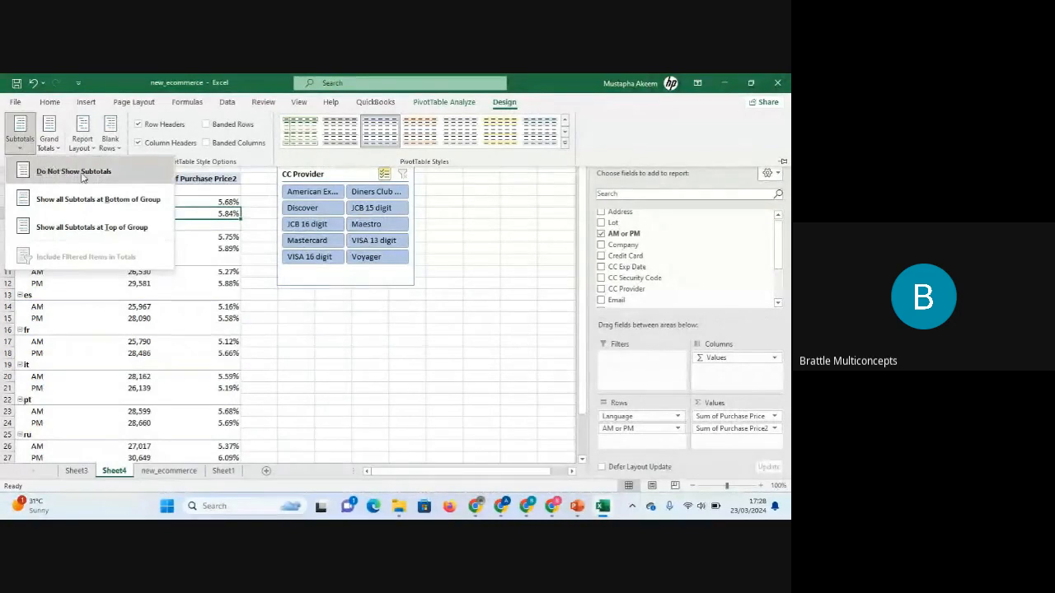
{"action": "left_click", "coordinate": [51, 147]}
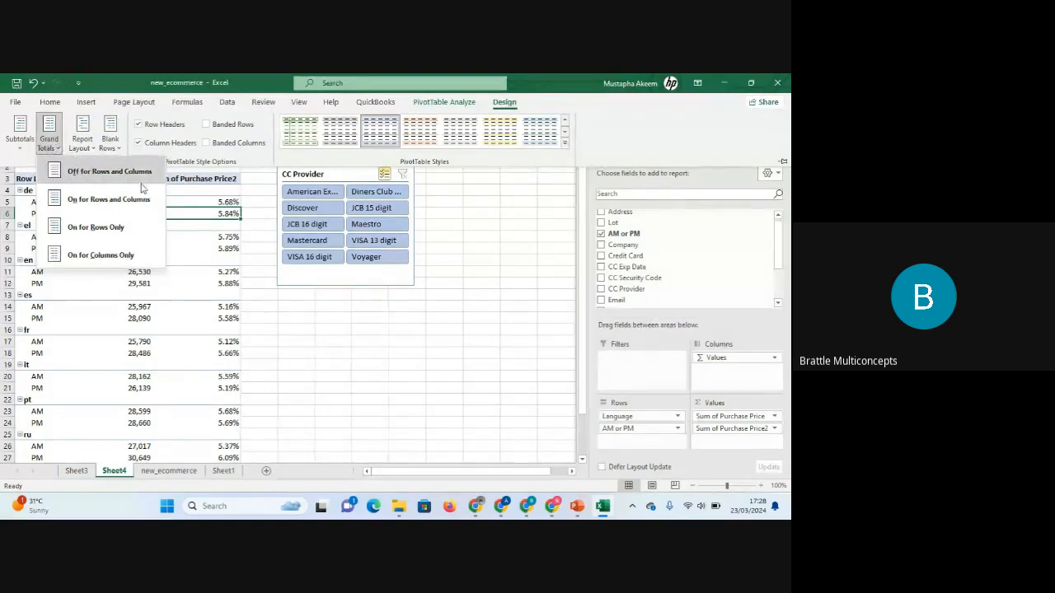
{"action": "left_click", "coordinate": [25, 146]}
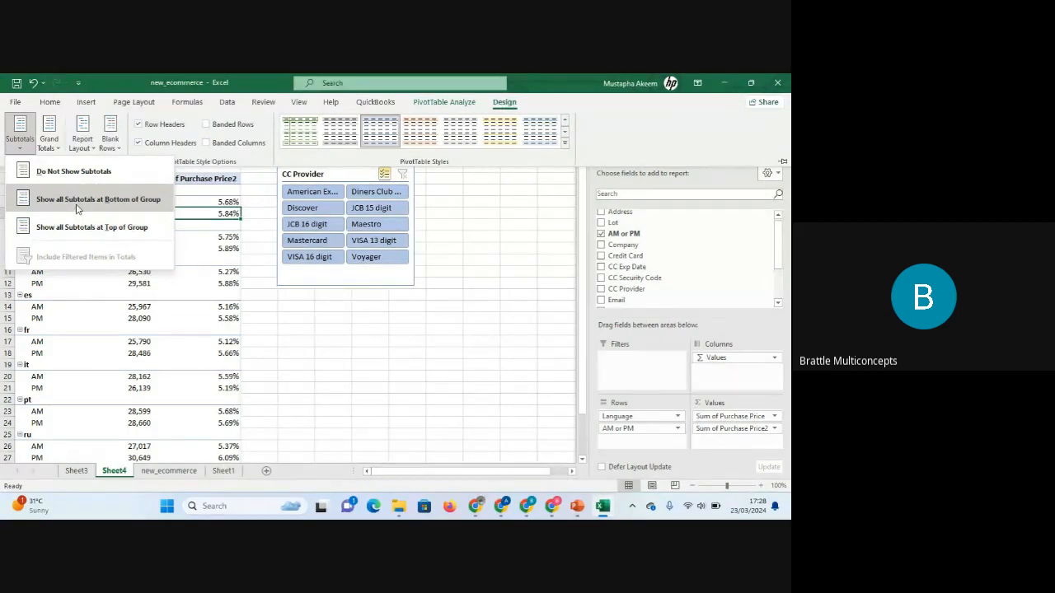
{"action": "left_click", "coordinate": [77, 200]}
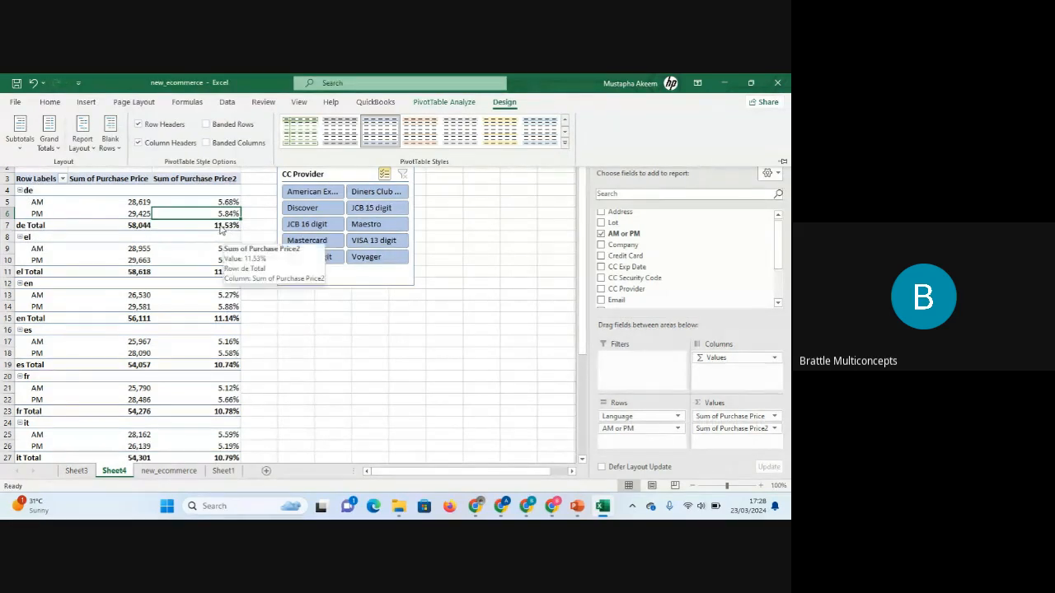
Switch the PivotTable report layout to Compact Form, then to Outline Form.
{"action": "left_click", "coordinate": [56, 150]}
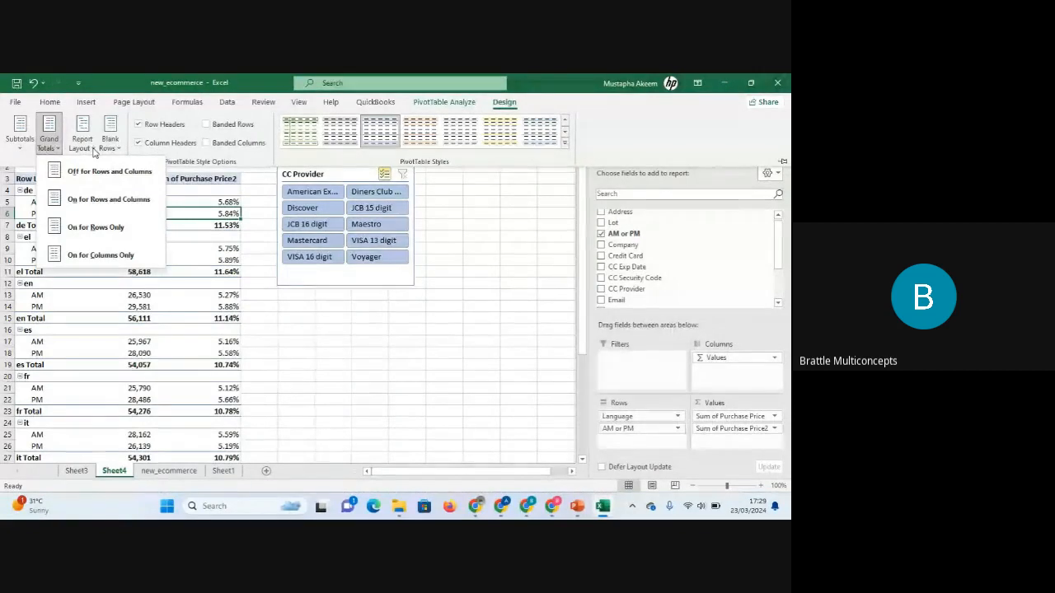
{"action": "left_click", "coordinate": [93, 151]}
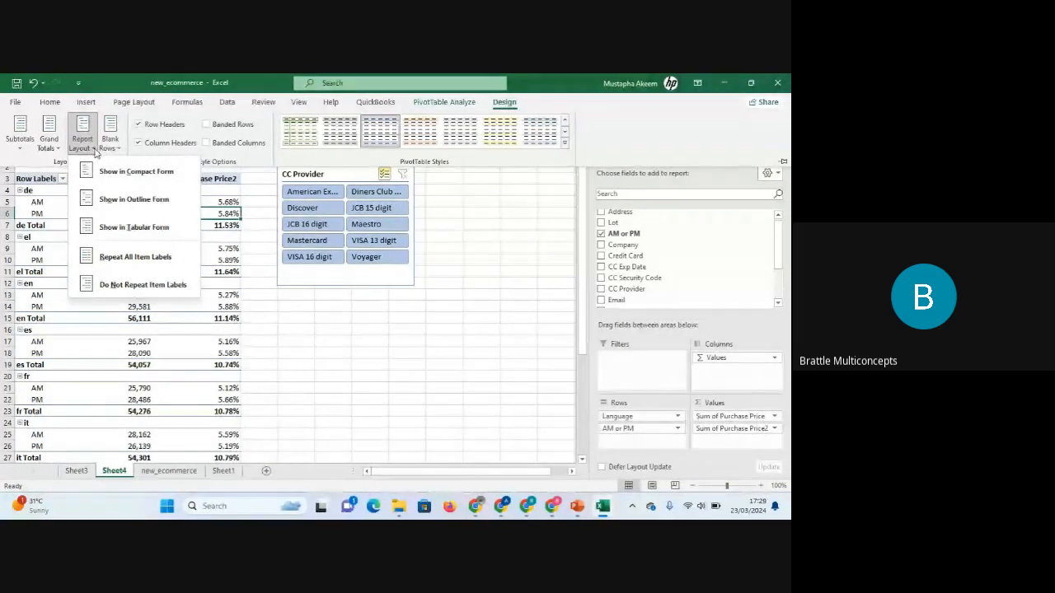
{"action": "left_click", "coordinate": [192, 356]}
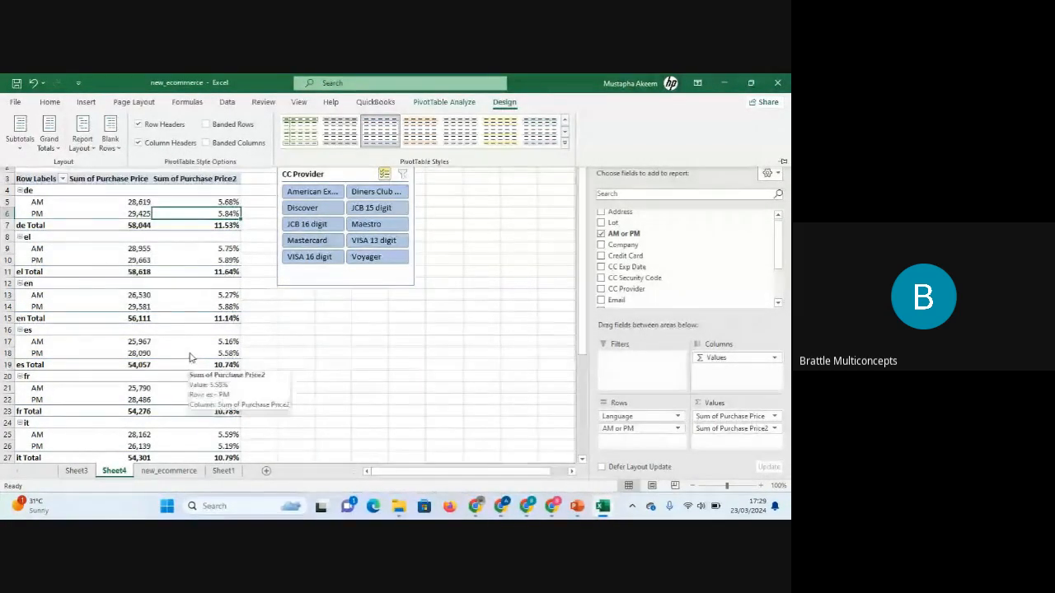
{"action": "left_click", "coordinate": [94, 152]}
{"action": "left_click", "coordinate": [115, 358]}
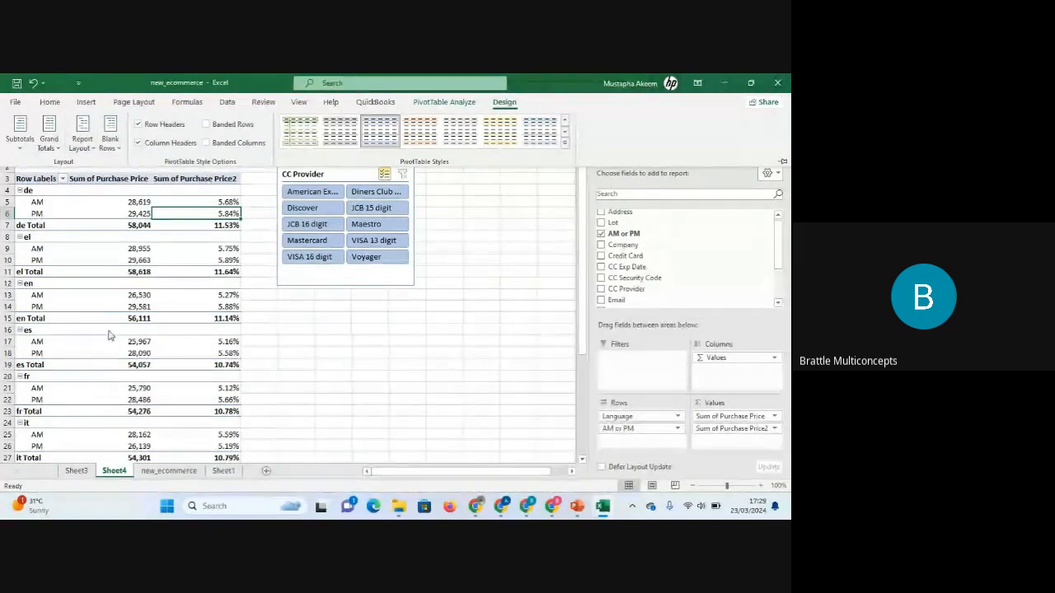
{"action": "left_click", "coordinate": [108, 333]}
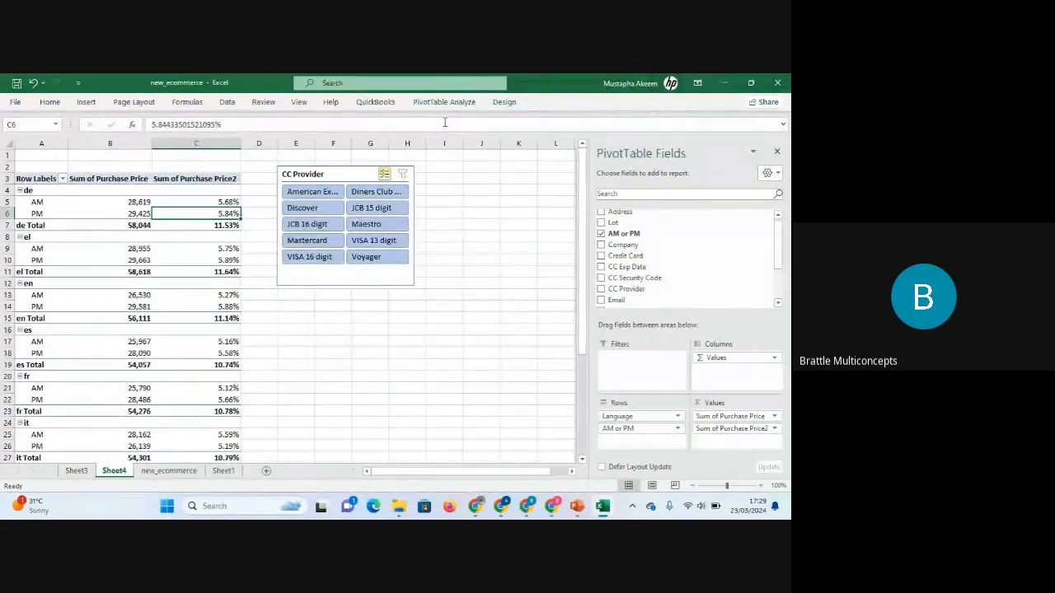
{"action": "left_click", "coordinate": [504, 102]}
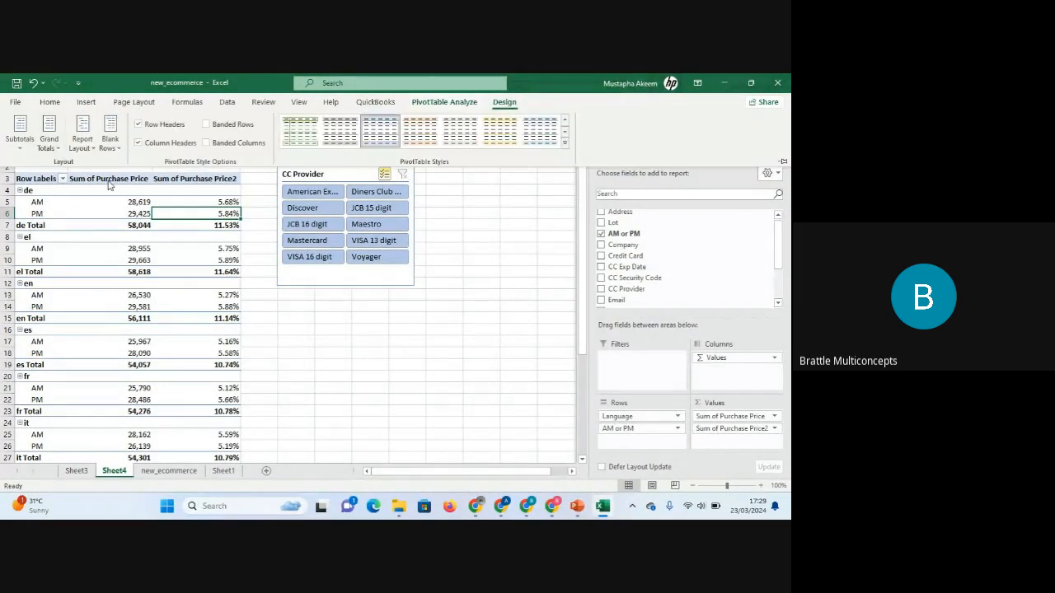
{"action": "left_click", "coordinate": [82, 140]}
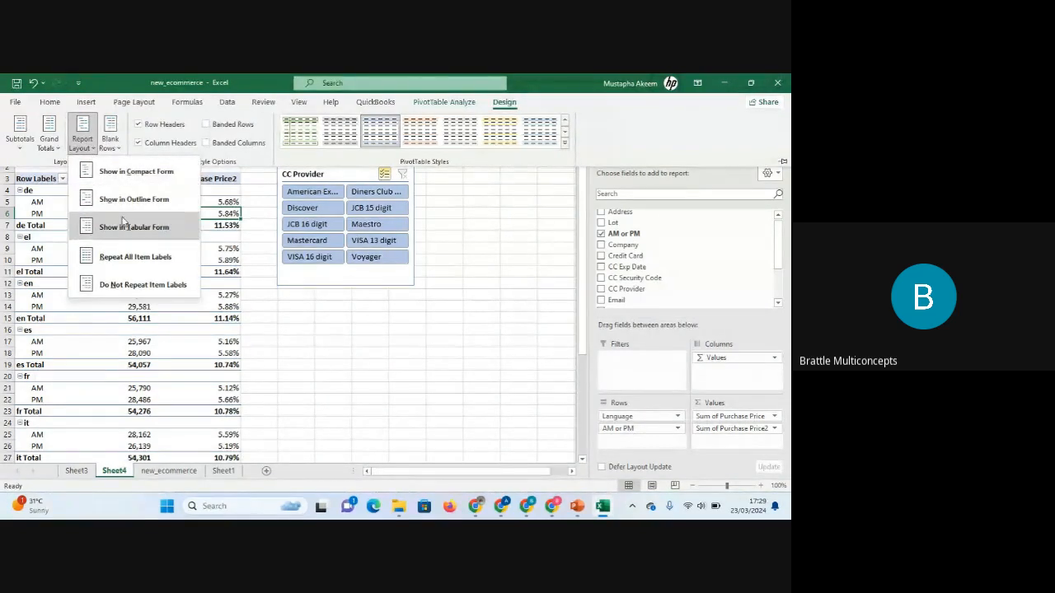
{"action": "left_click", "coordinate": [135, 174]}
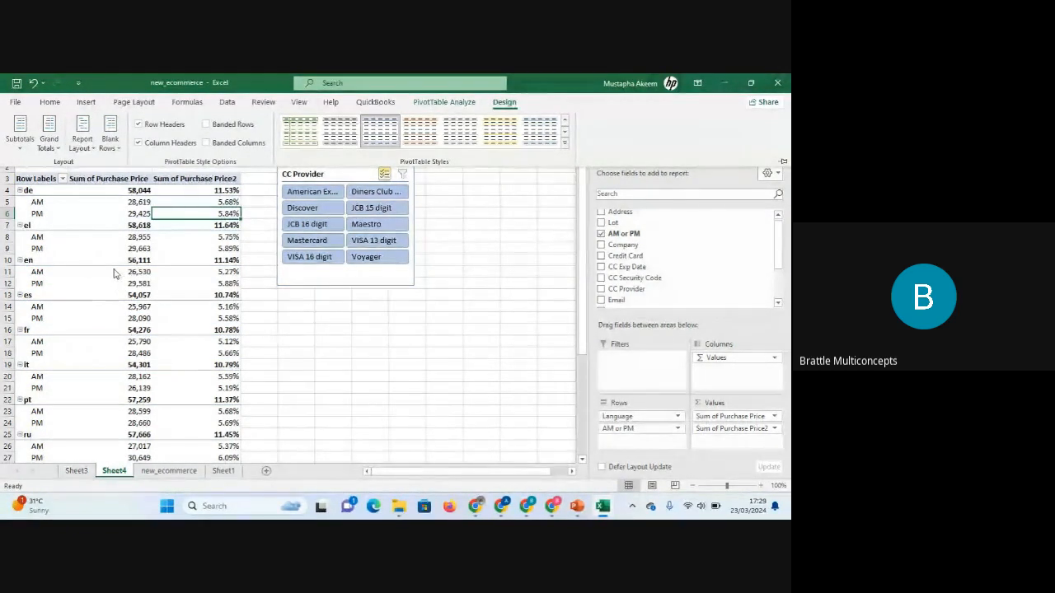
{"action": "left_click", "coordinate": [87, 147]}
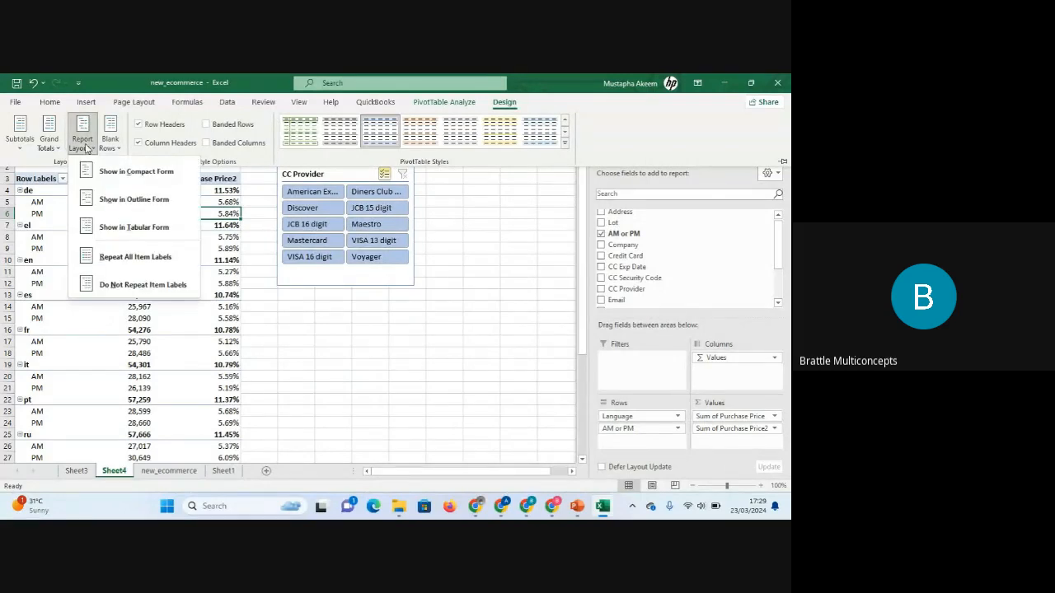
{"action": "left_click", "coordinate": [134, 200]}
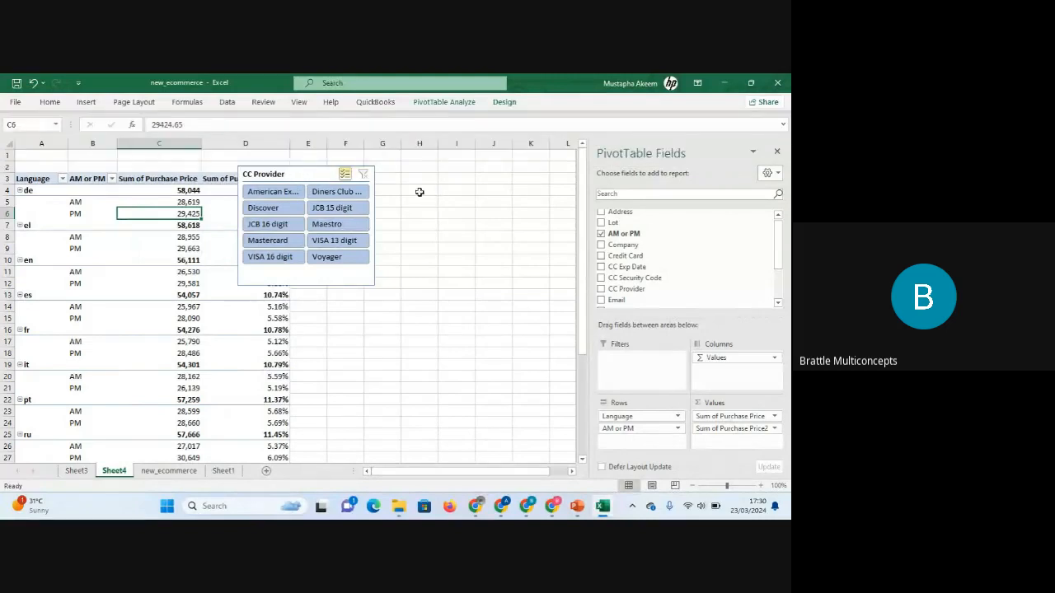
Move the CC Provider slicer further right, clear of the PivotTable.
{"action": "left_click", "coordinate": [316, 179]}
{"action": "left_click_drag", "start_coordinate": [316, 179], "coordinate": [470, 192]}
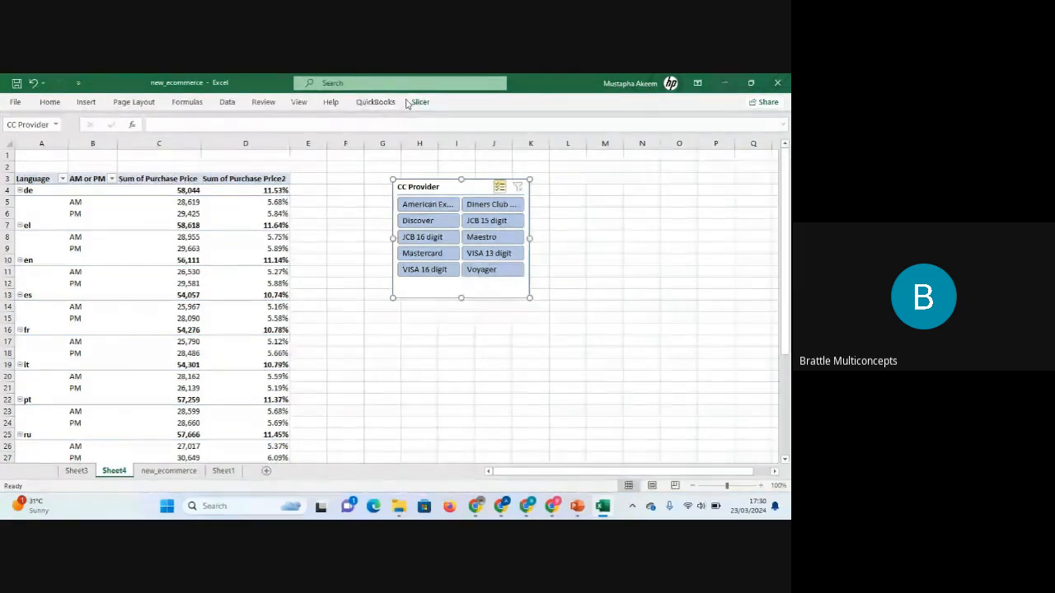
{"action": "left_click", "coordinate": [128, 248]}
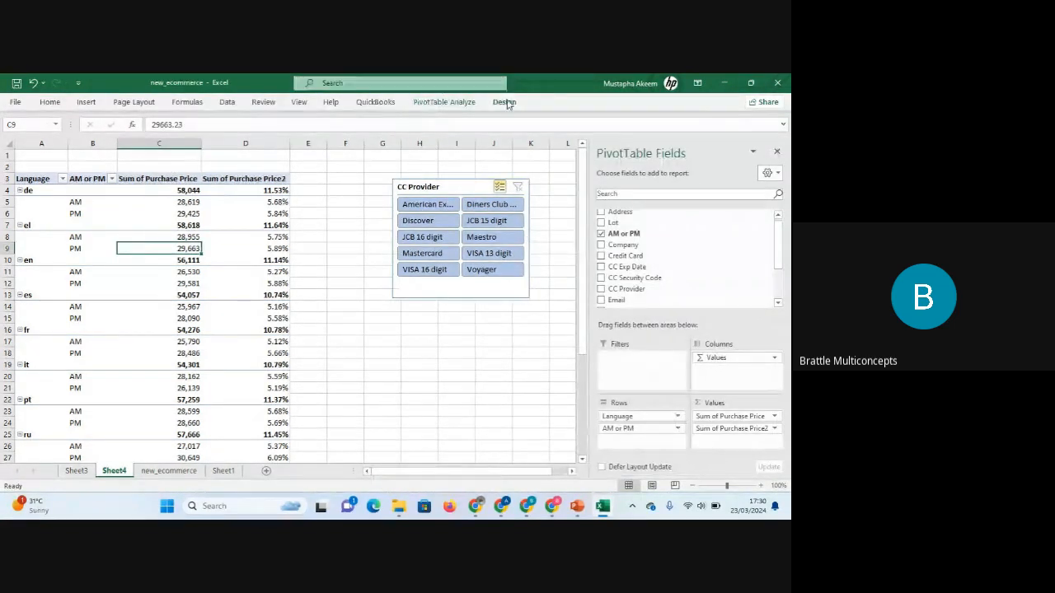
Show the PivotTable in Tabular Form.
{"action": "left_click", "coordinate": [504, 103]}
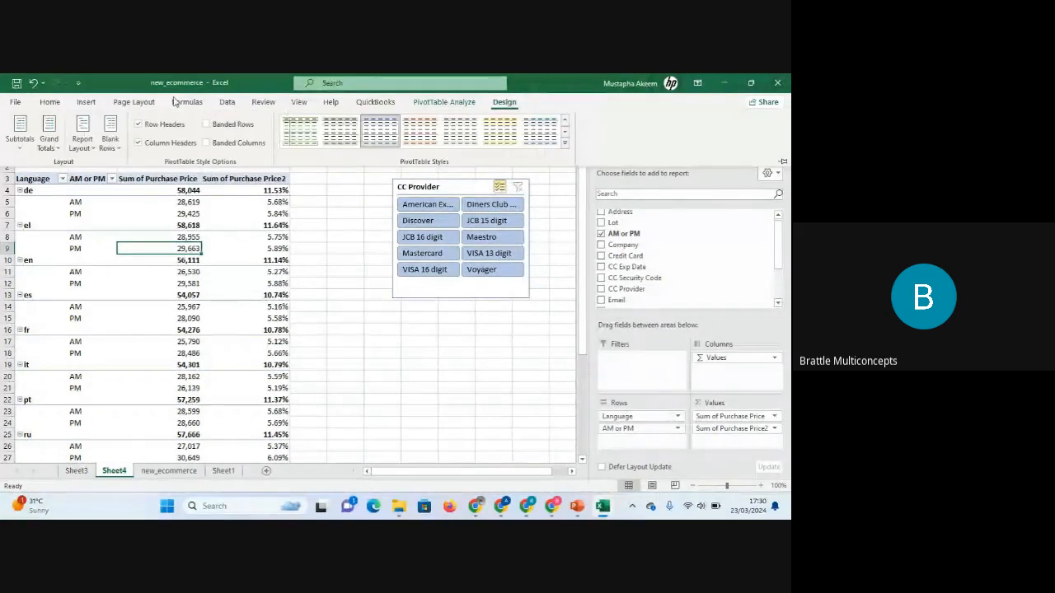
{"action": "left_click", "coordinate": [82, 138]}
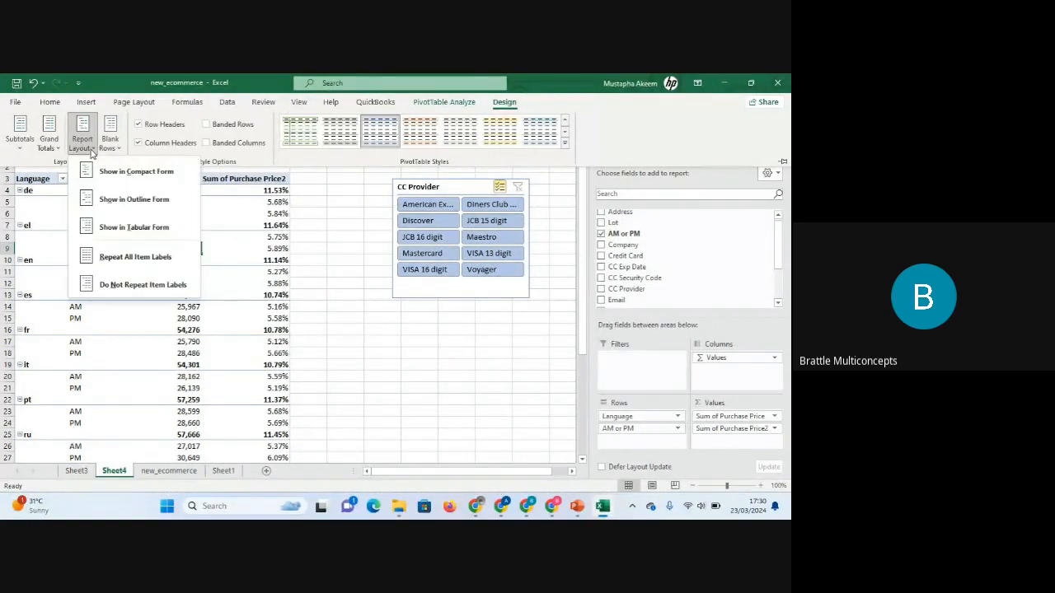
{"action": "left_click", "coordinate": [128, 227]}
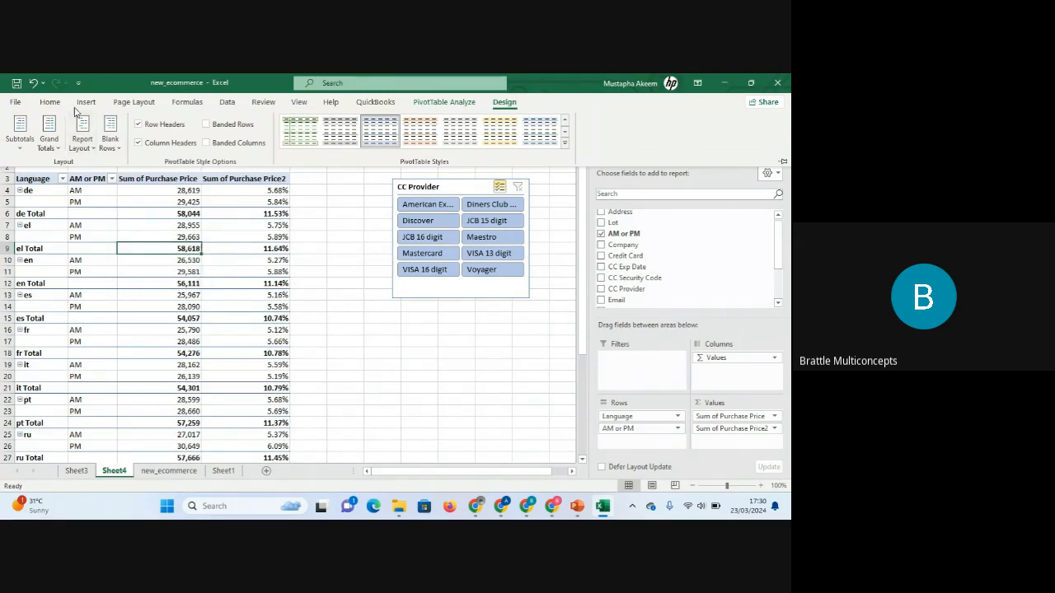
Insert a blank line after each item and apply a light PivotTable style.
{"action": "left_click", "coordinate": [114, 148]}
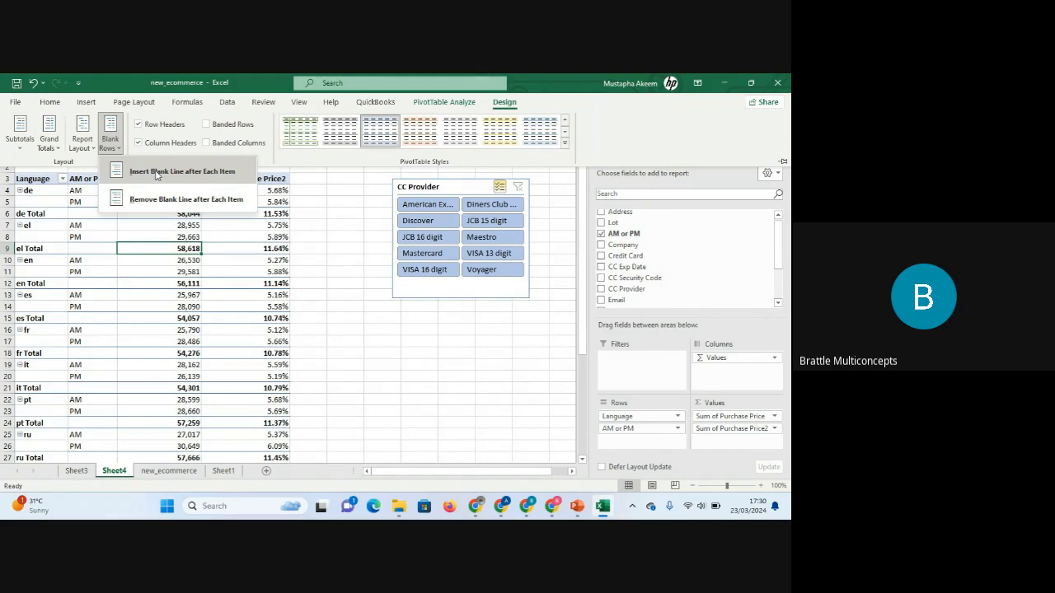
{"action": "left_click", "coordinate": [155, 173]}
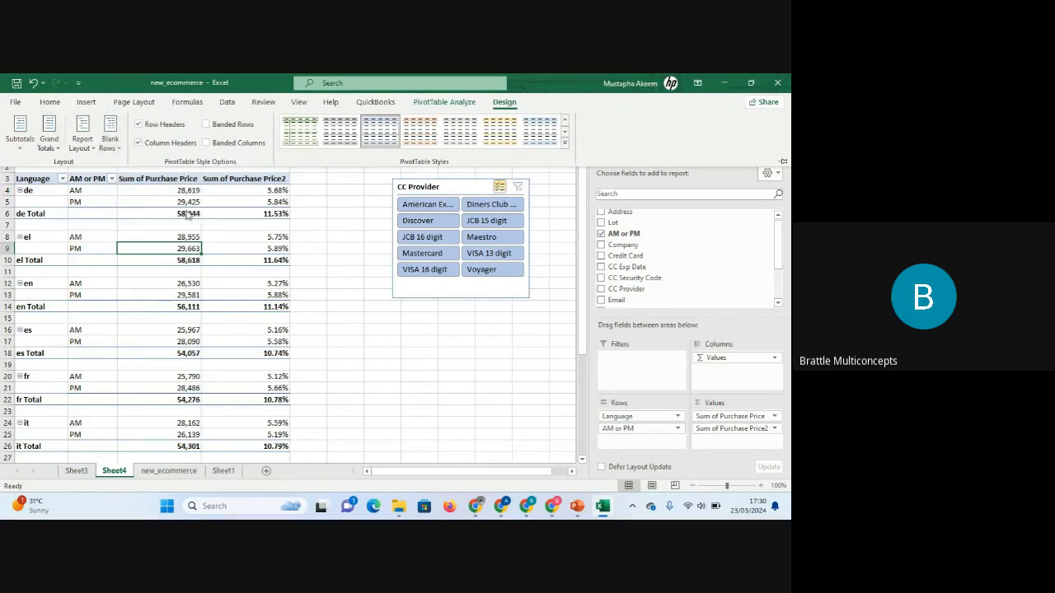
{"action": "left_click", "coordinate": [306, 136]}
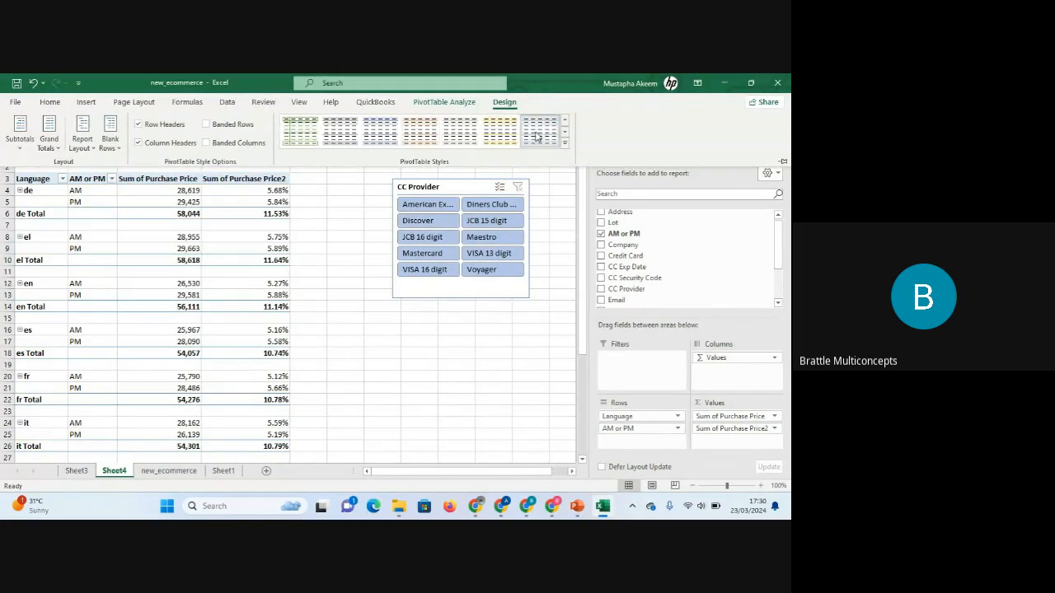
{"action": "left_click", "coordinate": [563, 145]}
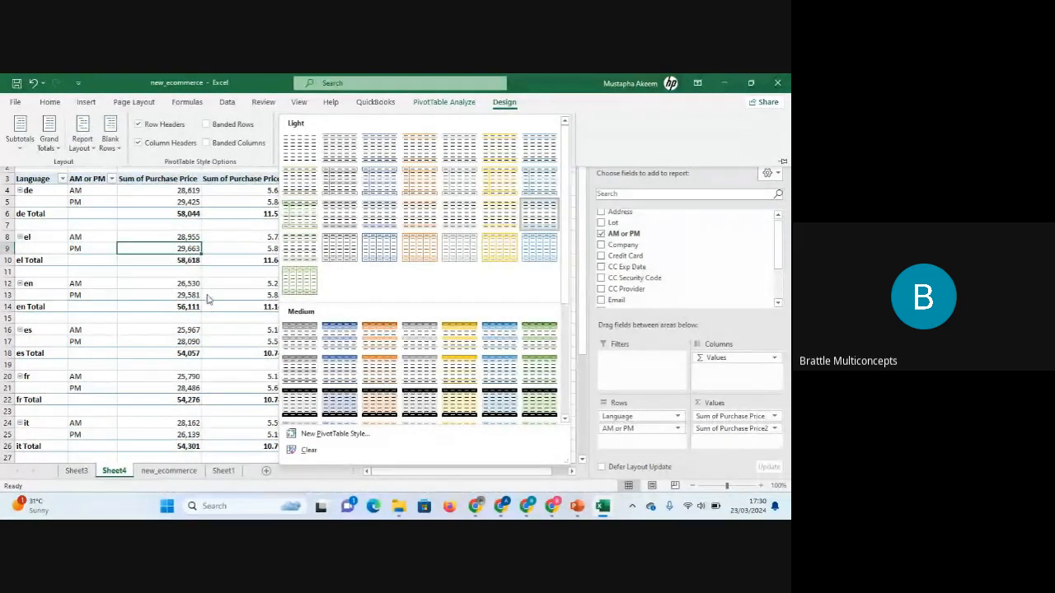
{"action": "key", "text": "Escape"}
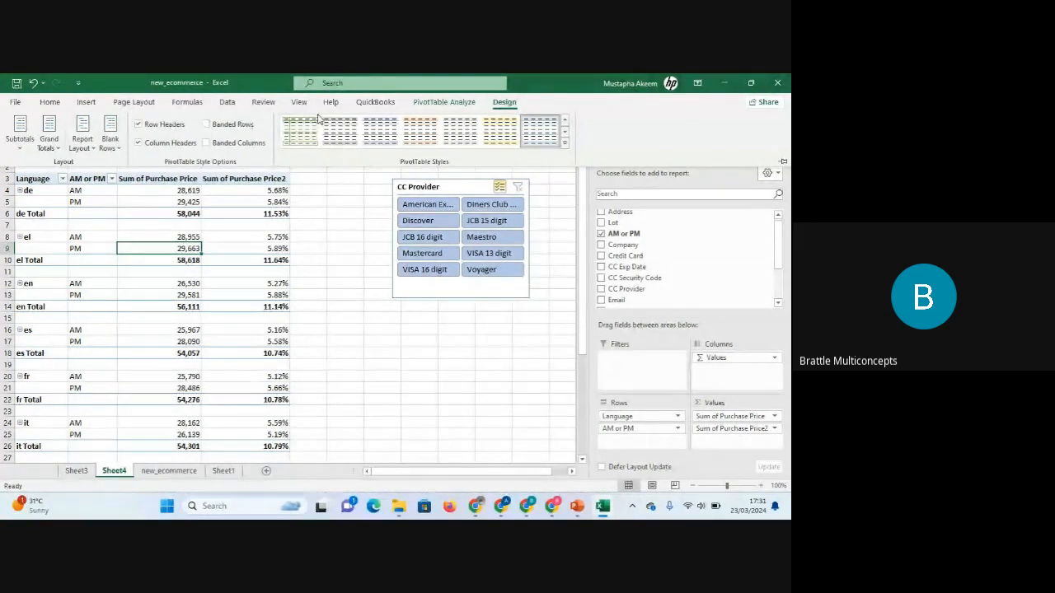
Rename the PivotTable to language_analys.
{"action": "left_click", "coordinate": [454, 103]}
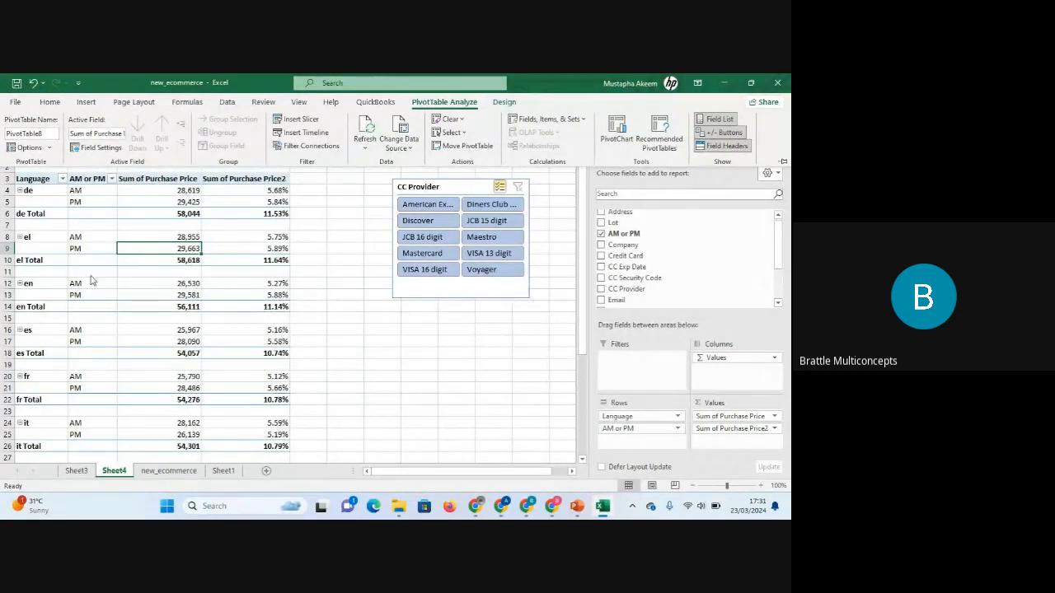
{"action": "left_click", "coordinate": [33, 133]}
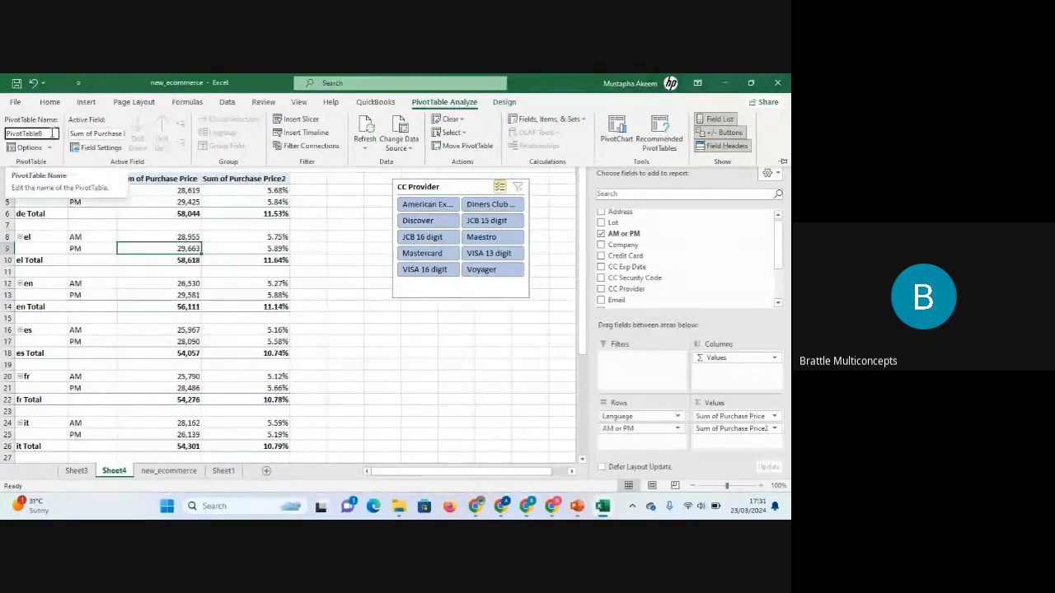
{"action": "left_click_drag", "start_coordinate": [56, 134], "coordinate": [4, 137]}
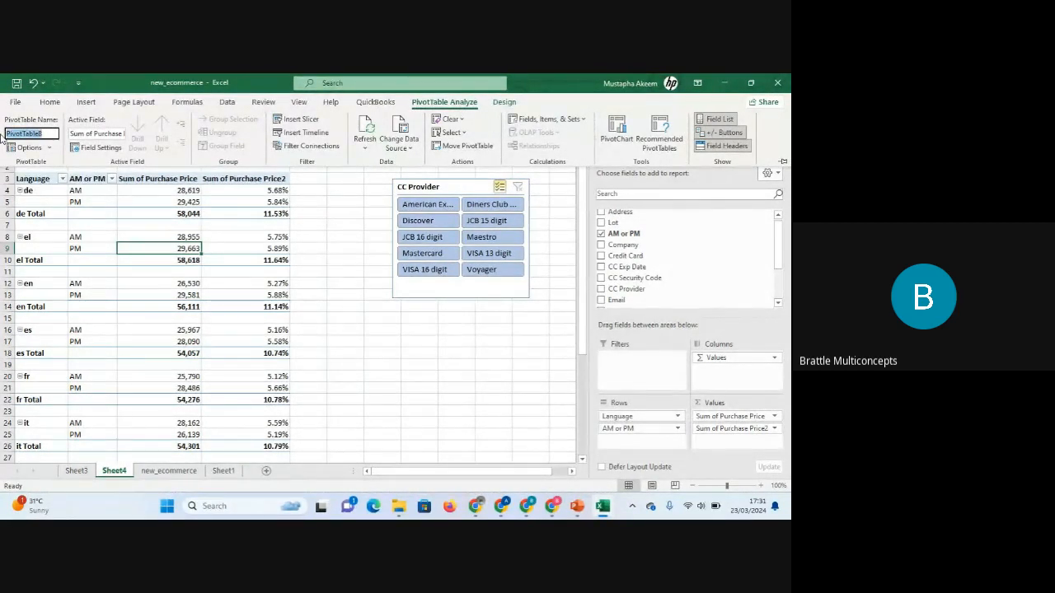
{"action": "key", "text": "BackSpace"}
{"action": "key", "text": "Return"}
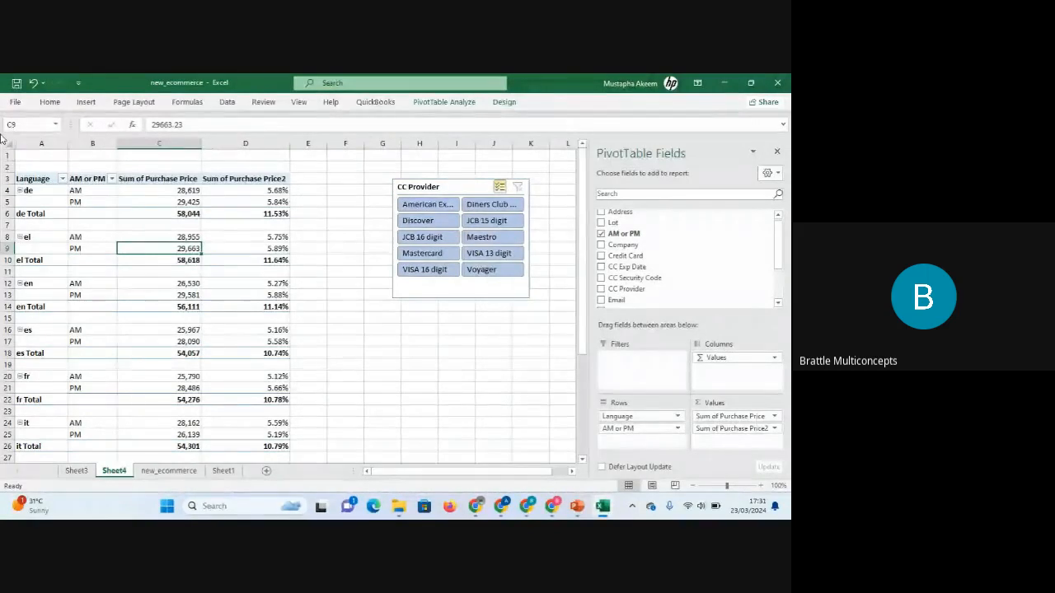
Rename the Sum of Purchase Price column header to Total Sales.
{"action": "mouse_move", "coordinate": [262, 307]}
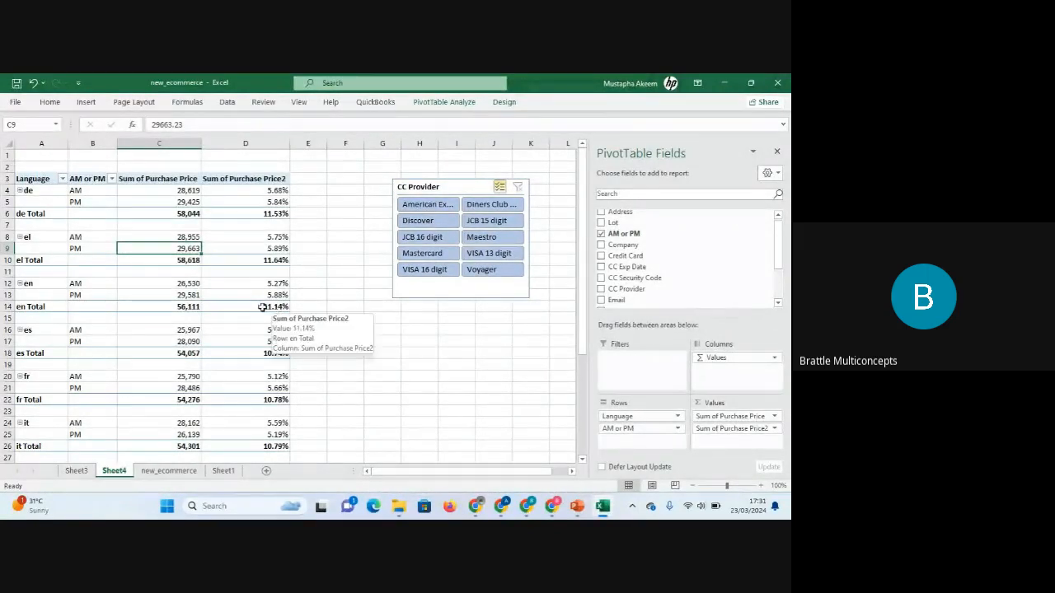
{"action": "left_click", "coordinate": [224, 297]}
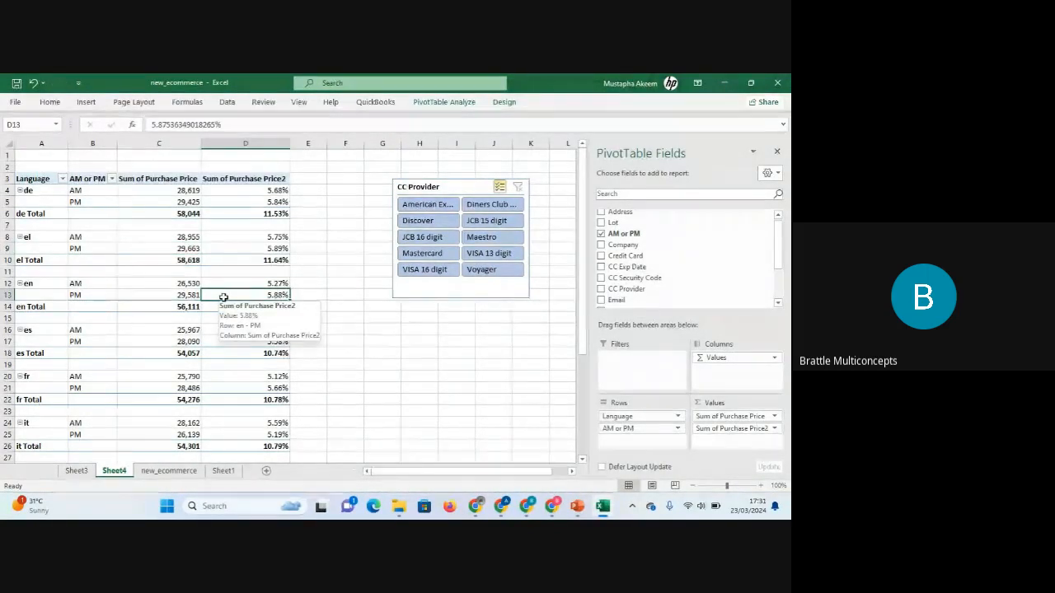
{"action": "left_click", "coordinate": [149, 179]}
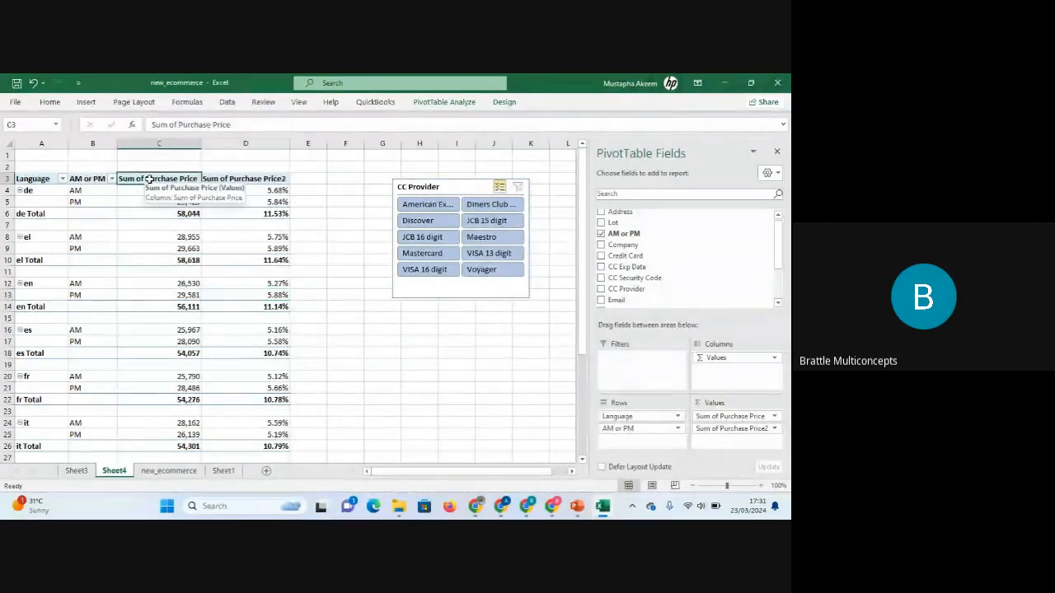
{"action": "left_click", "coordinate": [234, 124]}
{"action": "left_click_drag", "start_coordinate": [233, 124], "coordinate": [150, 125]}
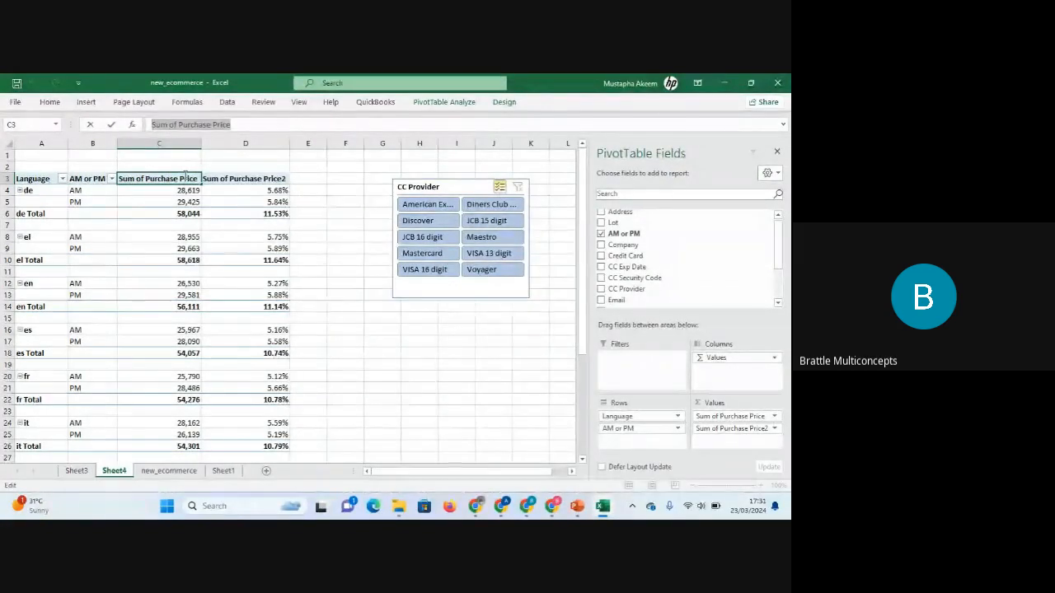
{"action": "type", "text": "Total"}
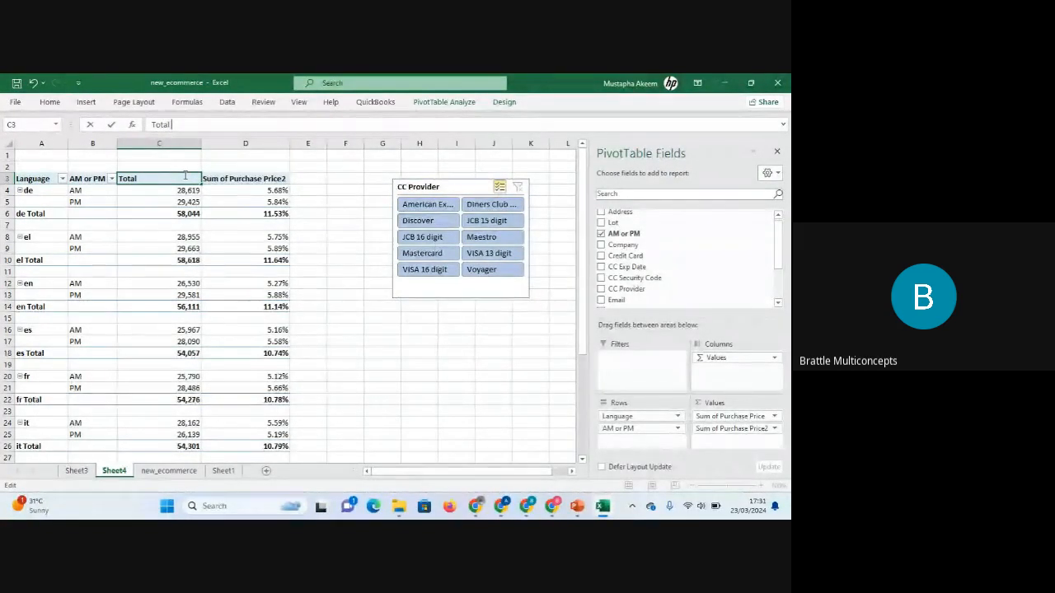
{"action": "type", "text": " Sales"}
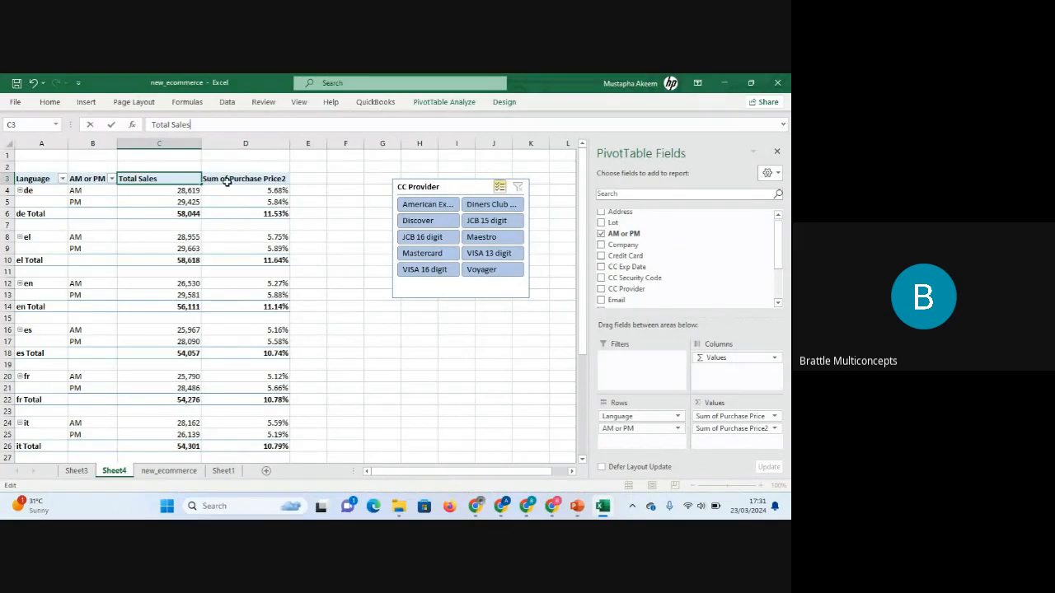
Rename the Sum of Purchase Price2 column header to & of Sales.
{"action": "left_click", "coordinate": [228, 183]}
{"action": "left_click_drag", "start_coordinate": [237, 124], "coordinate": [137, 128]}
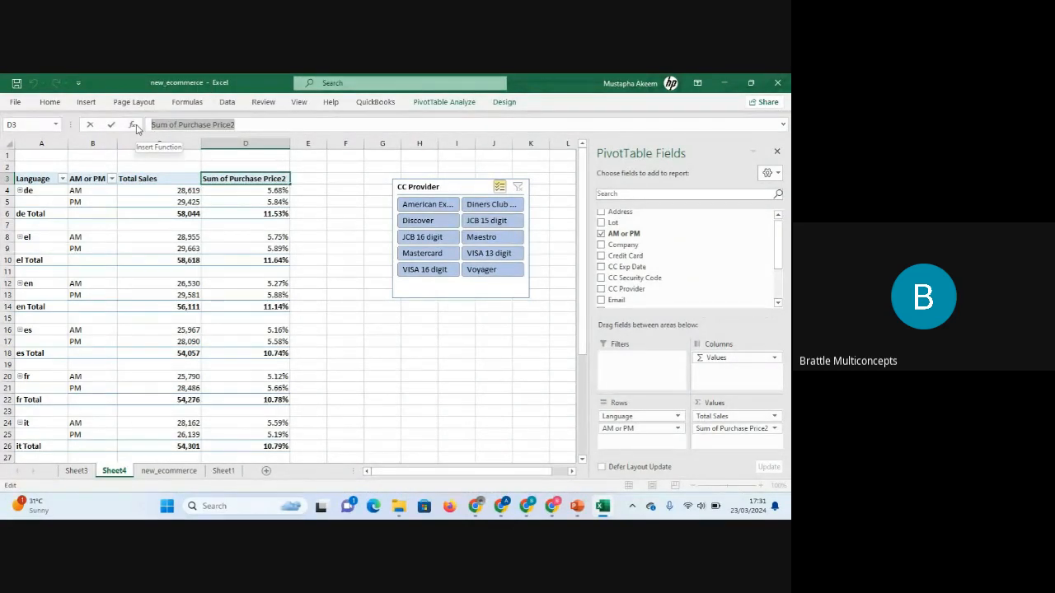
{"action": "type", "text": "& of Sales"}
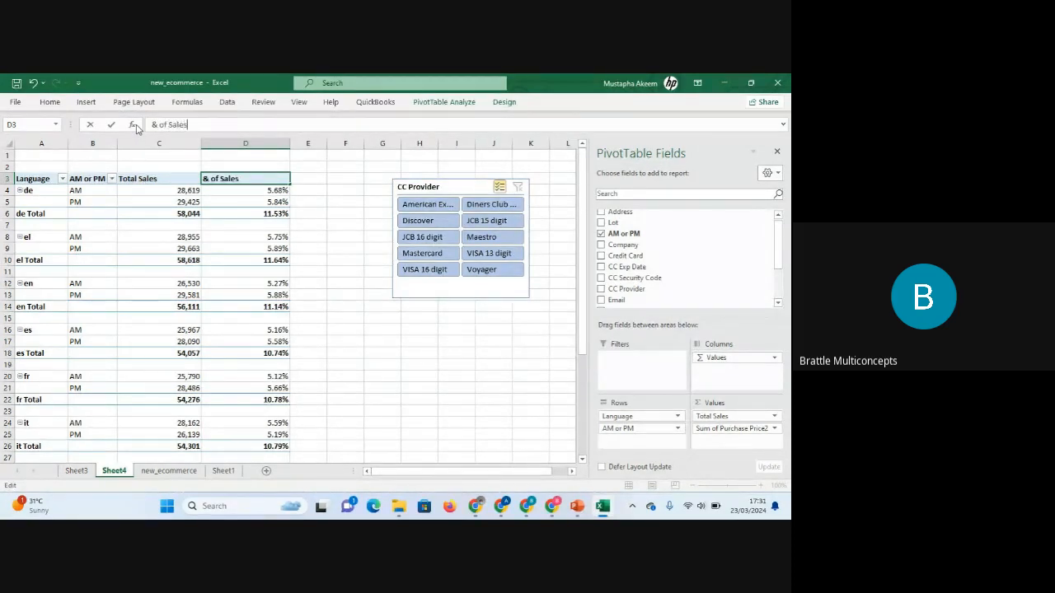
{"action": "key", "text": "Return"}
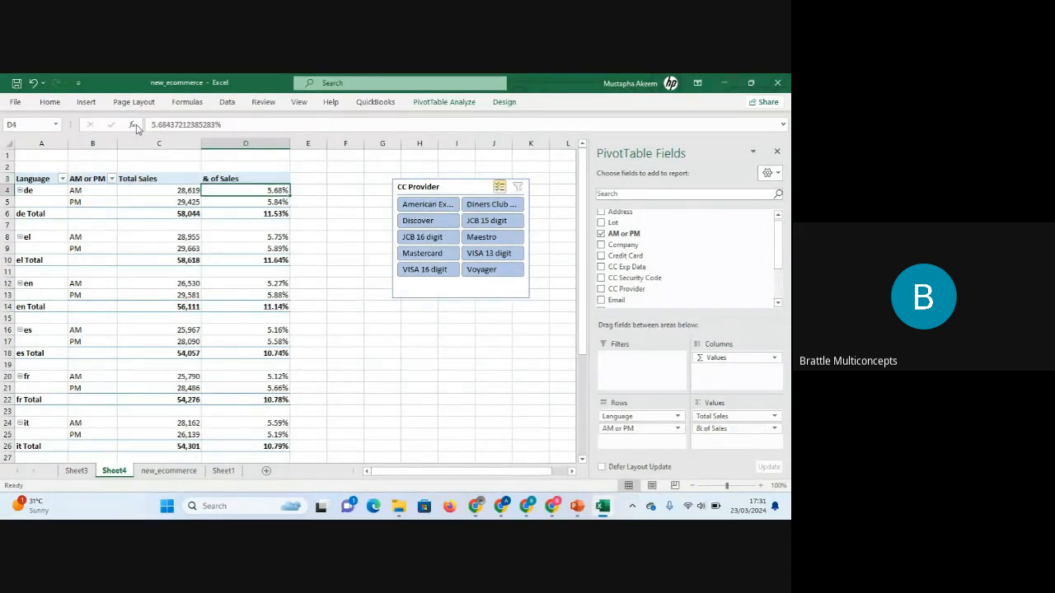
{"action": "left_click", "coordinate": [229, 167]}
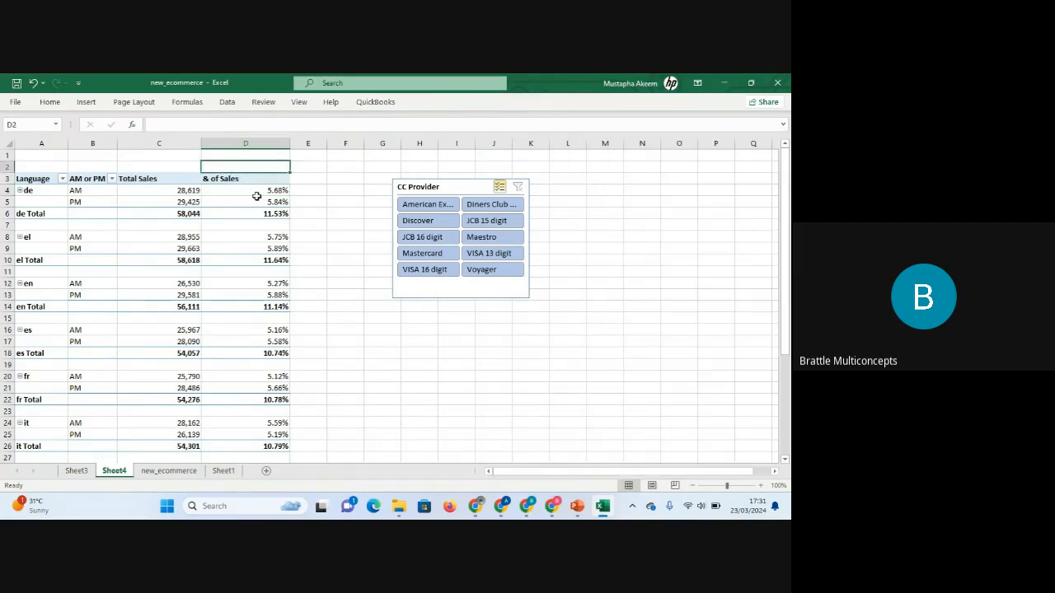
{"action": "left_click", "coordinate": [244, 179]}
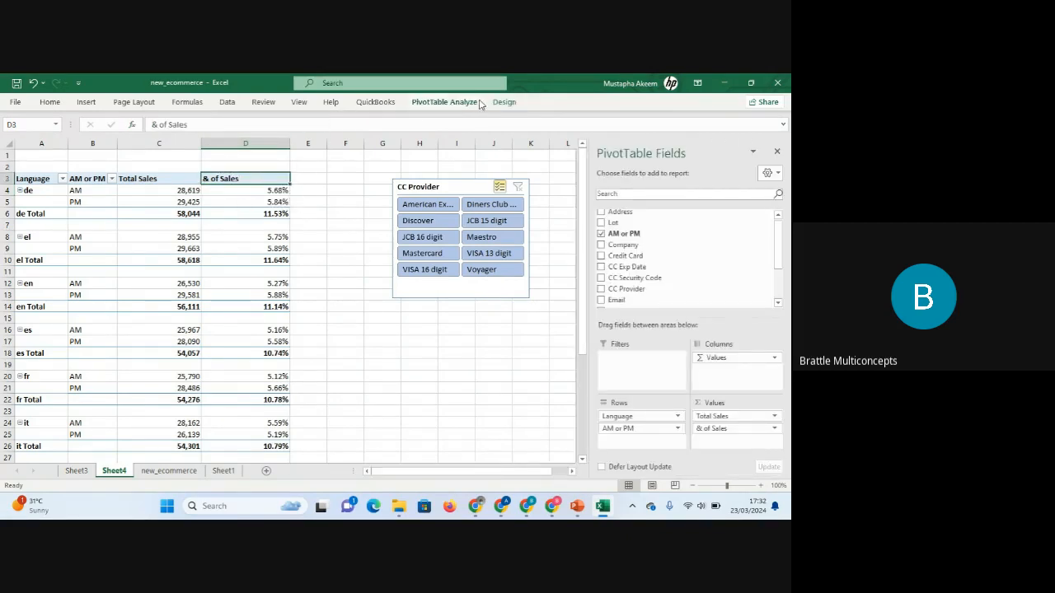
{"action": "left_click", "coordinate": [449, 102]}
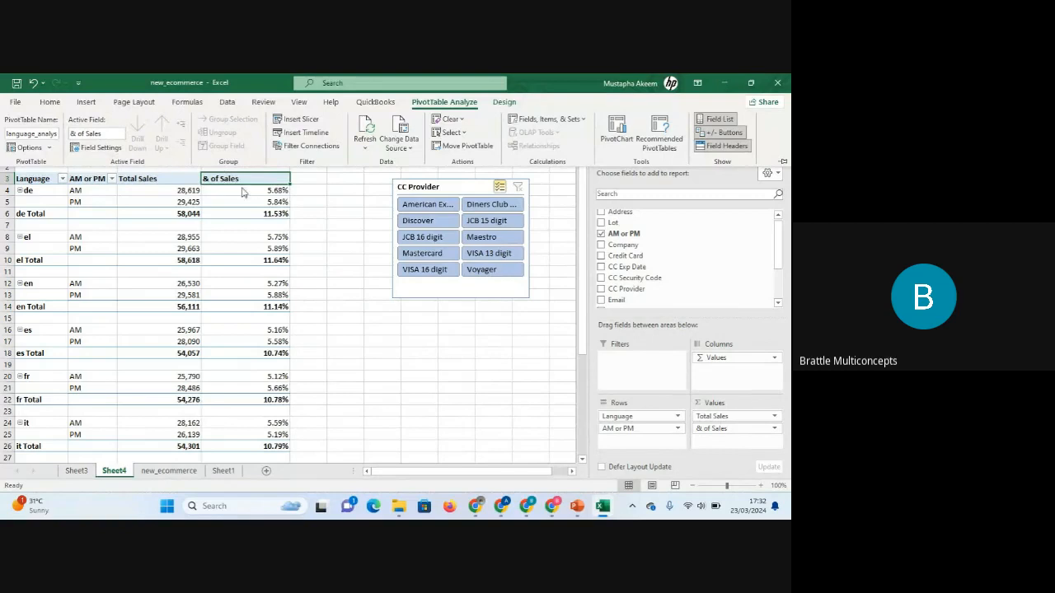
{"action": "left_click", "coordinate": [163, 180]}
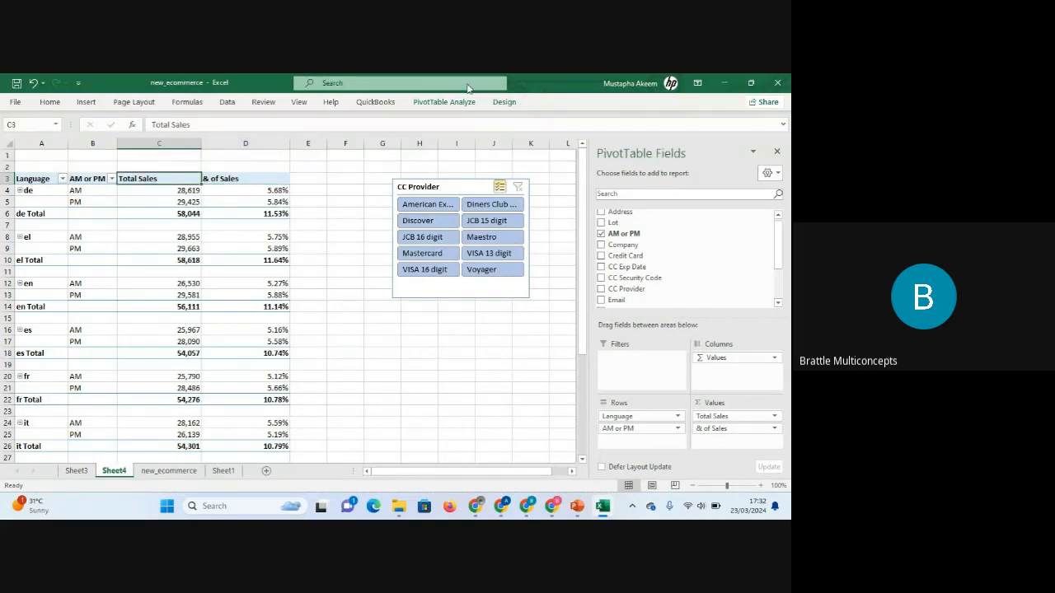
{"action": "left_click", "coordinate": [445, 102]}
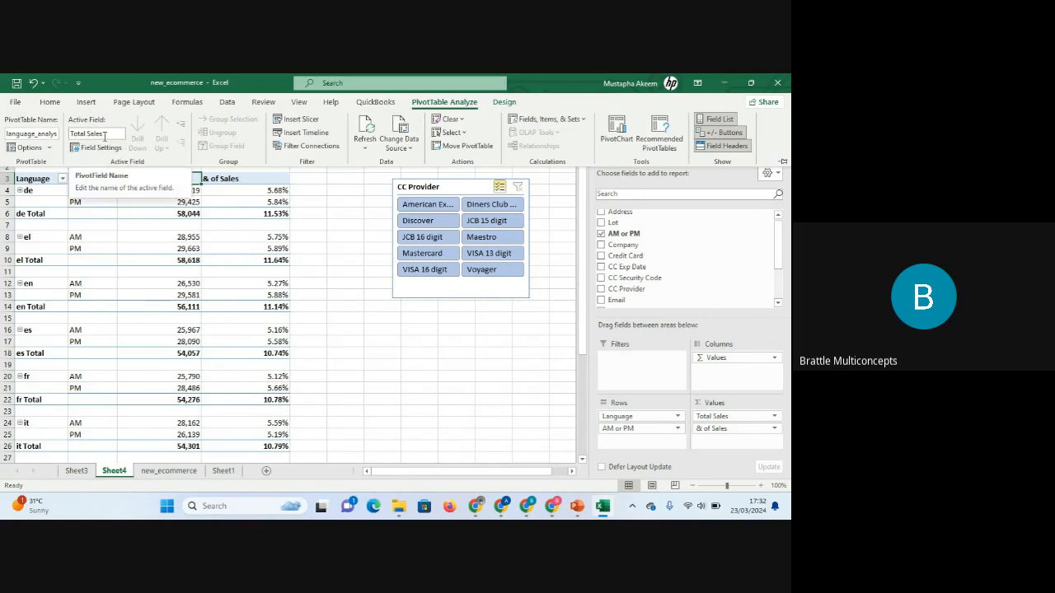
{"action": "left_click", "coordinate": [30, 148]}
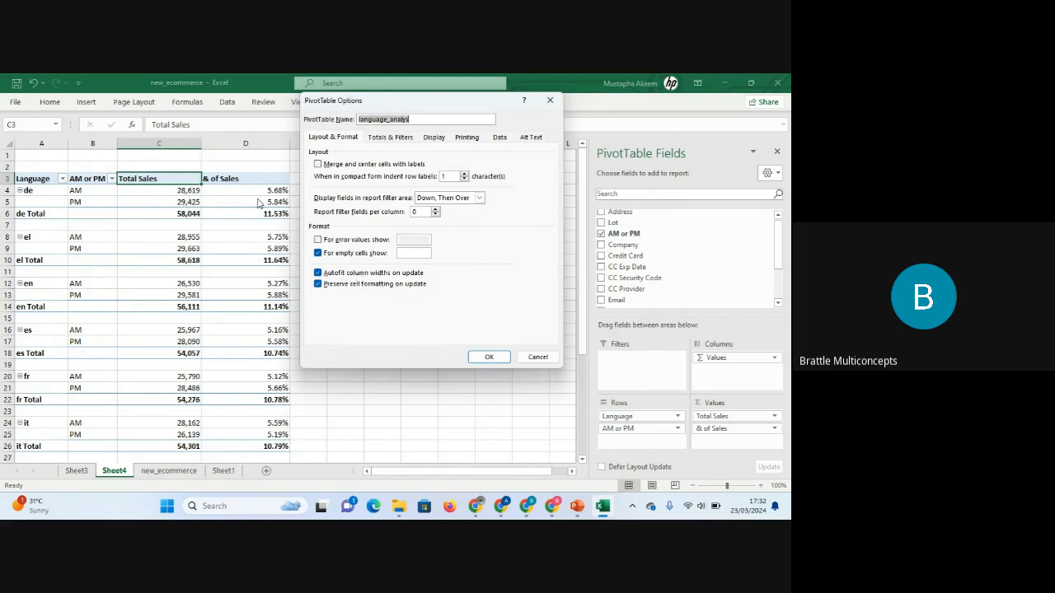
{"action": "left_click", "coordinate": [550, 99]}
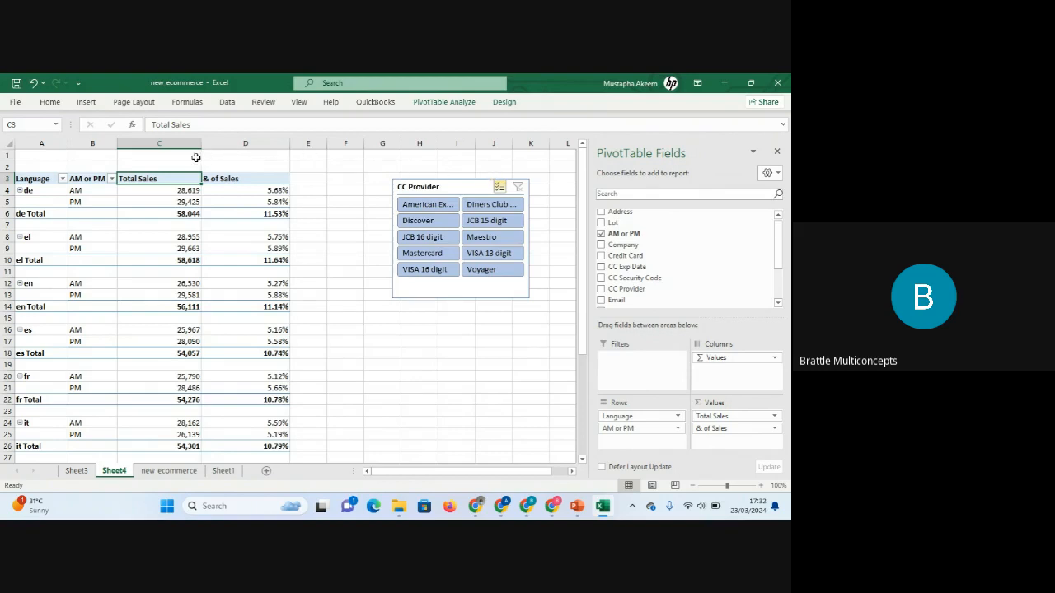
Turn off autofit column widths on update in the PivotTable options.
{"action": "right_click", "coordinate": [244, 180]}
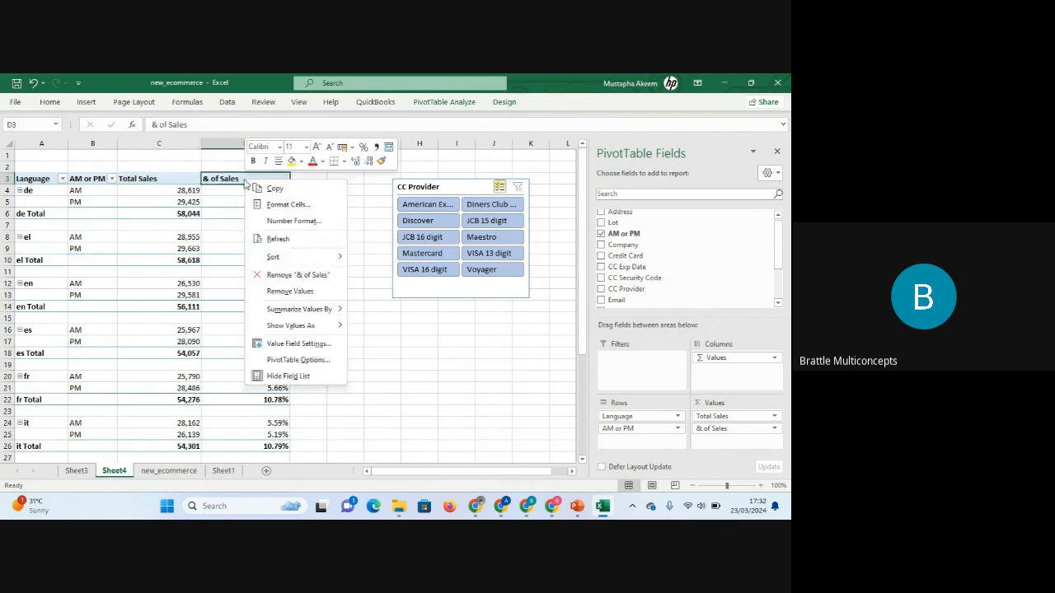
{"action": "left_click", "coordinate": [280, 362]}
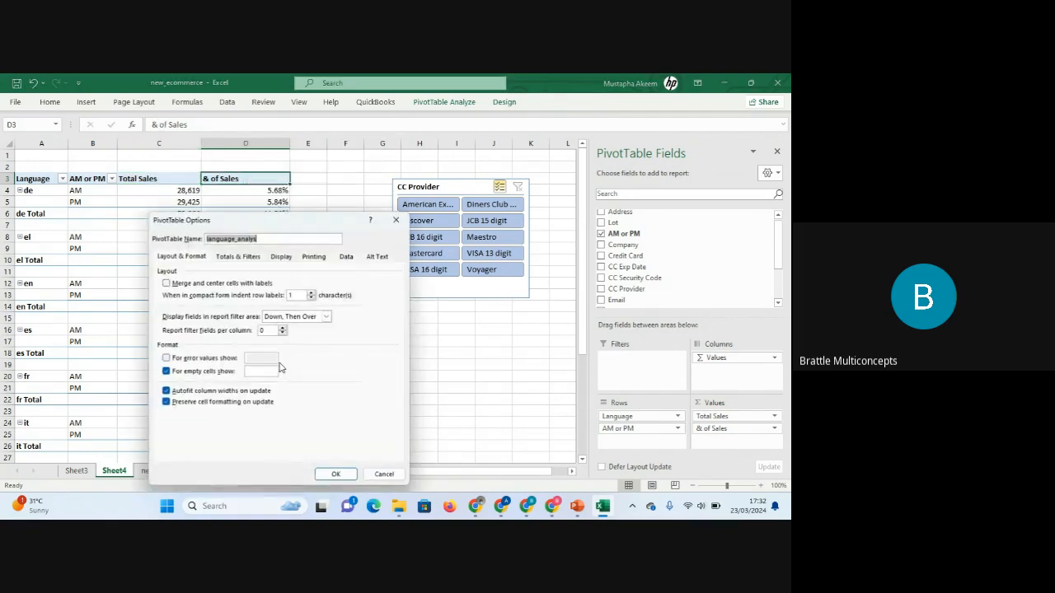
{"action": "left_click", "coordinate": [164, 393]}
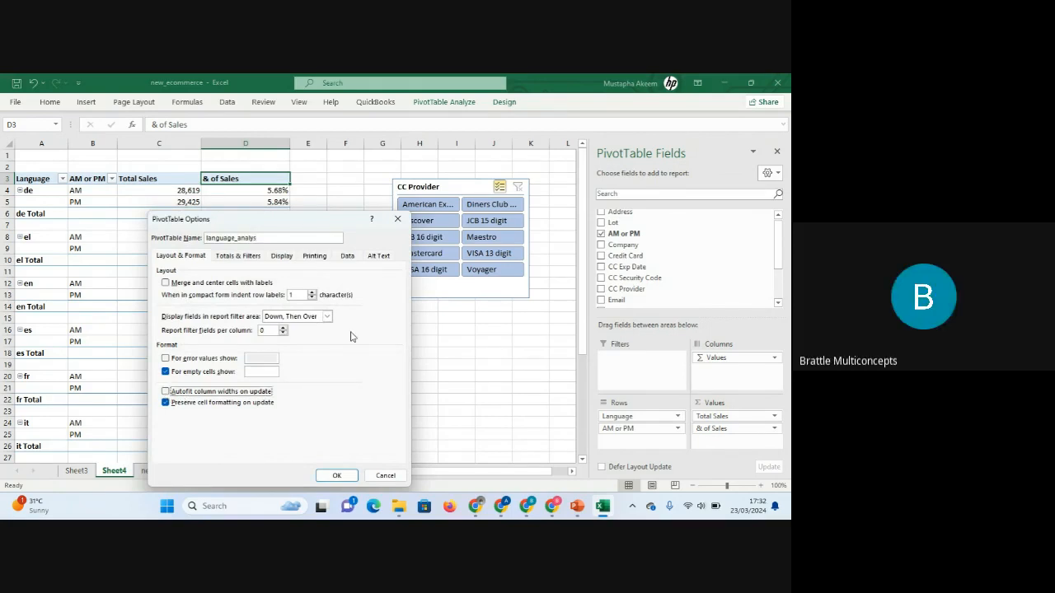
{"action": "left_click", "coordinate": [334, 471]}
Narrow the Total Sales and & of Sales columns to fit their values.
{"action": "left_click_drag", "start_coordinate": [290, 144], "coordinate": [266, 145]}
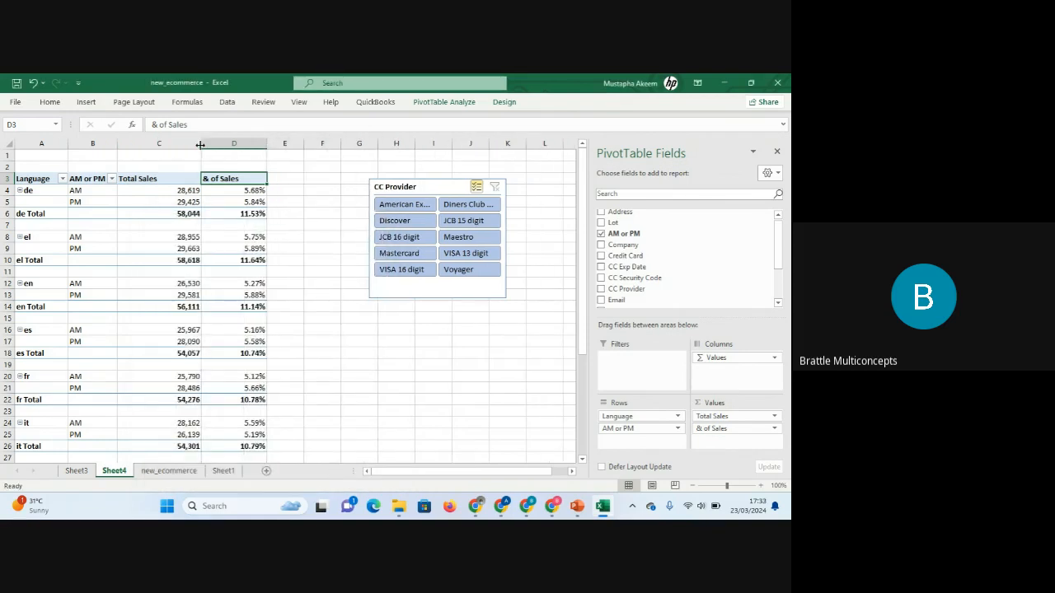
{"action": "left_click_drag", "start_coordinate": [201, 145], "coordinate": [165, 144]}
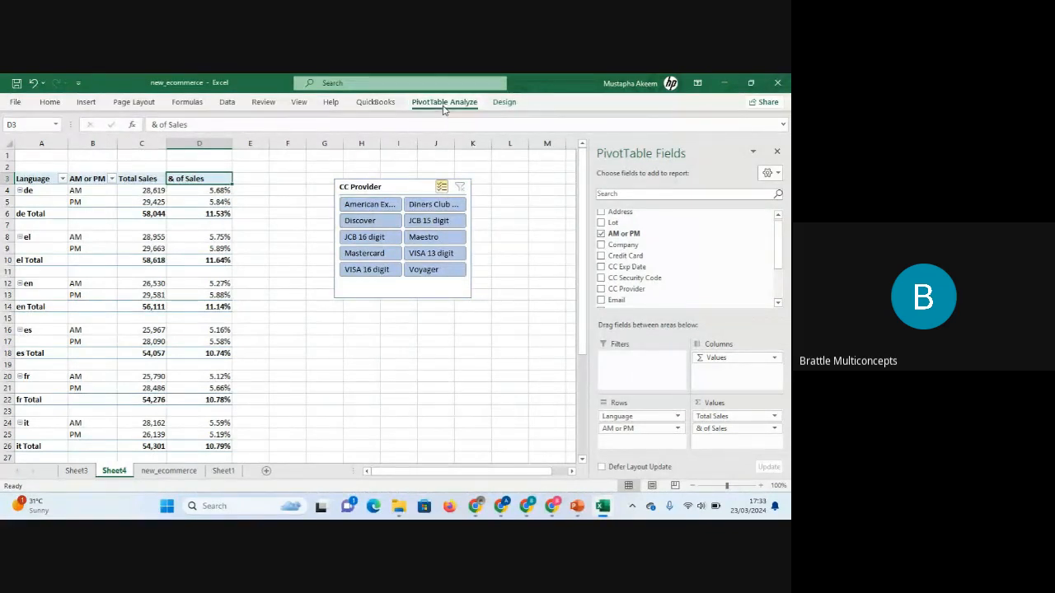
Enable the classic PivotTable layout in the PivotTable display options.
{"action": "left_click", "coordinate": [445, 101]}
{"action": "left_click", "coordinate": [29, 148]}
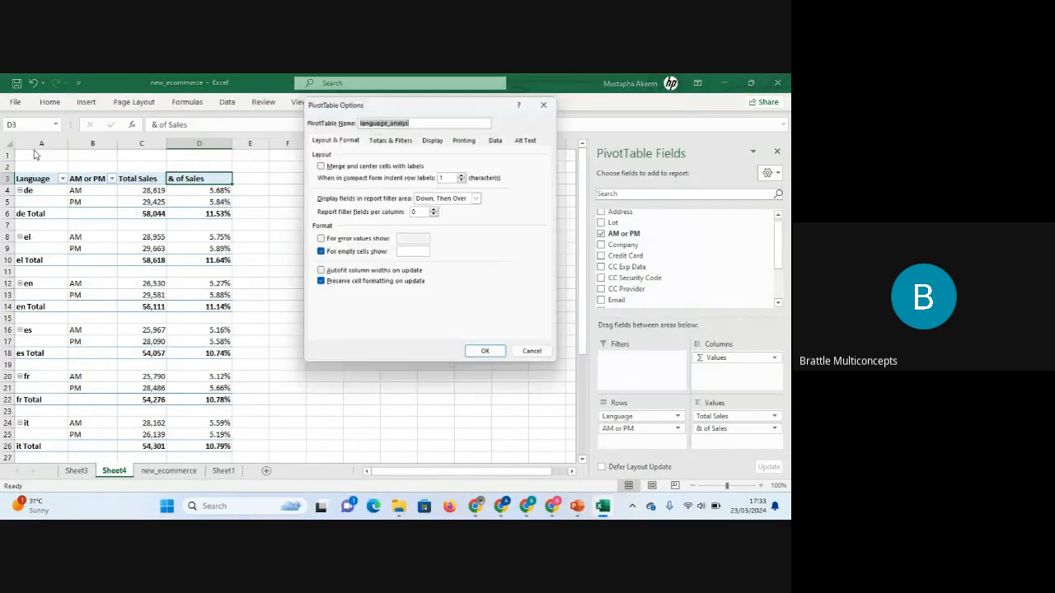
{"action": "left_click", "coordinate": [434, 137]}
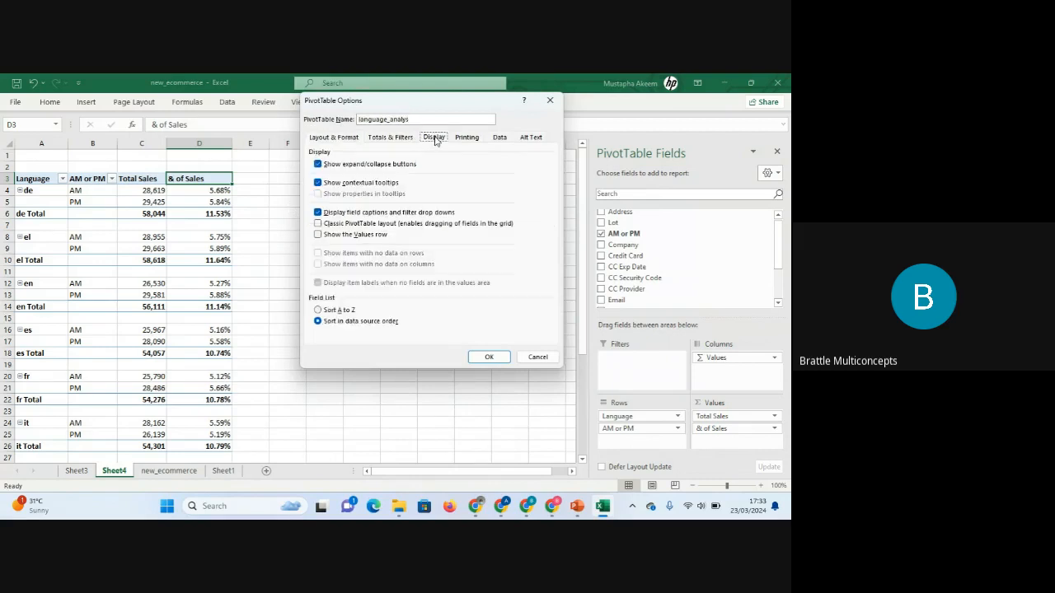
{"action": "left_click", "coordinate": [318, 214]}
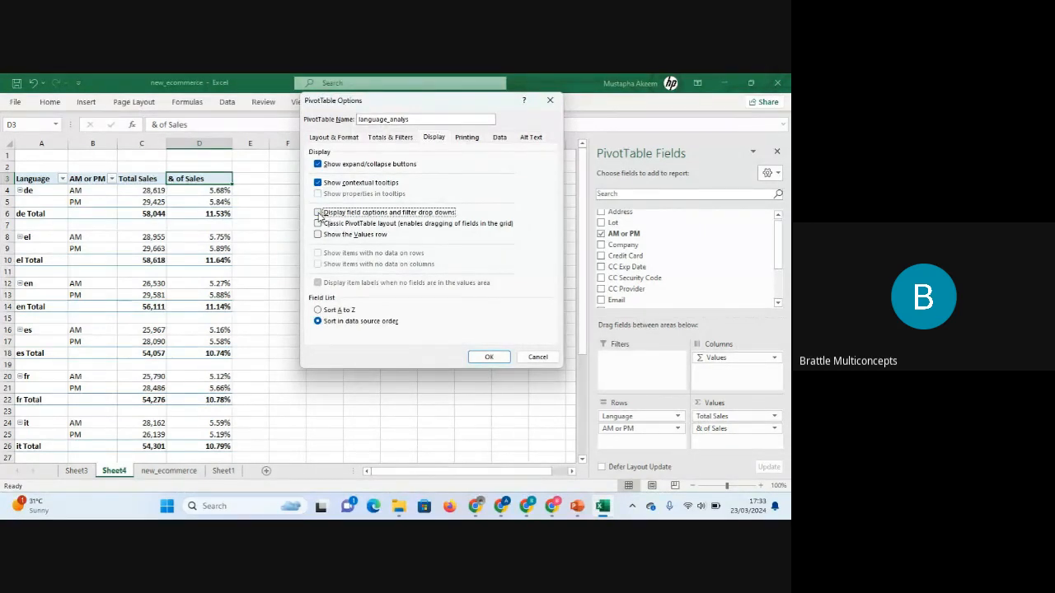
{"action": "left_click", "coordinate": [318, 214]}
{"action": "left_click", "coordinate": [467, 137]}
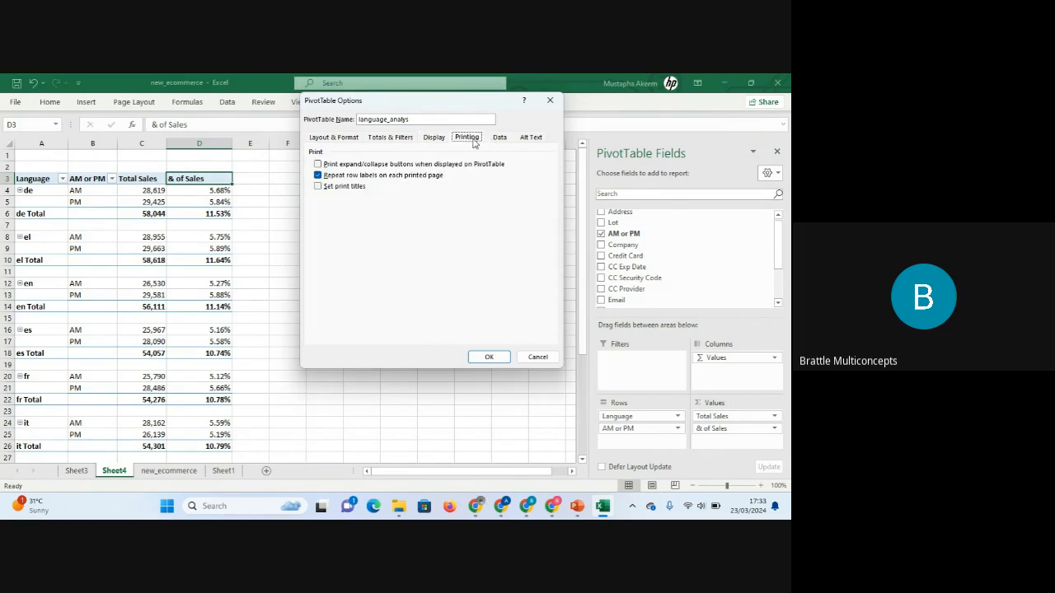
{"action": "left_click", "coordinate": [435, 139]}
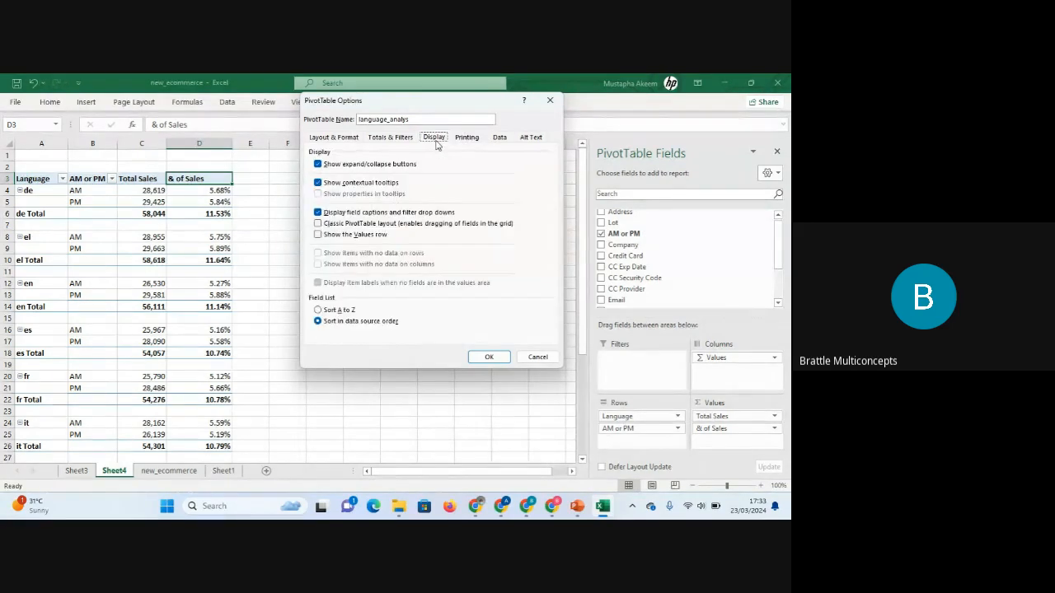
{"action": "left_click", "coordinate": [319, 167]}
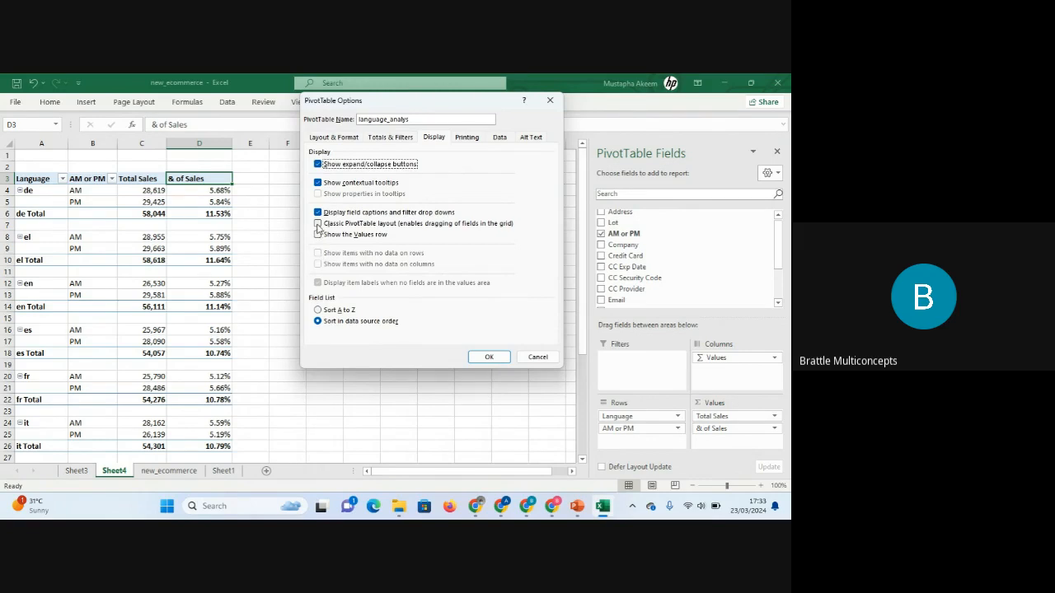
{"action": "left_click", "coordinate": [318, 225]}
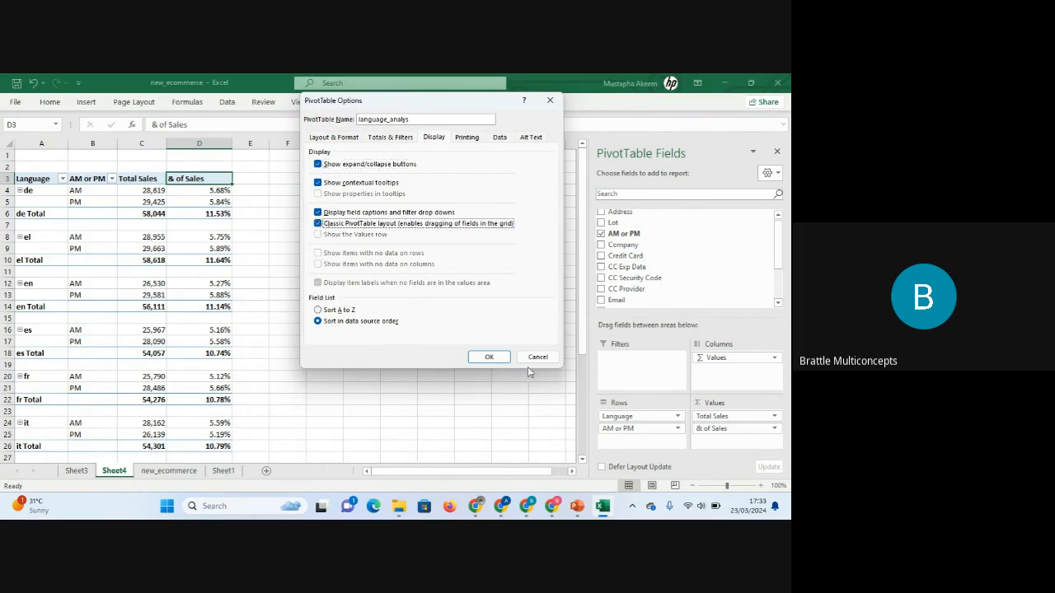
{"action": "left_click", "coordinate": [489, 356]}
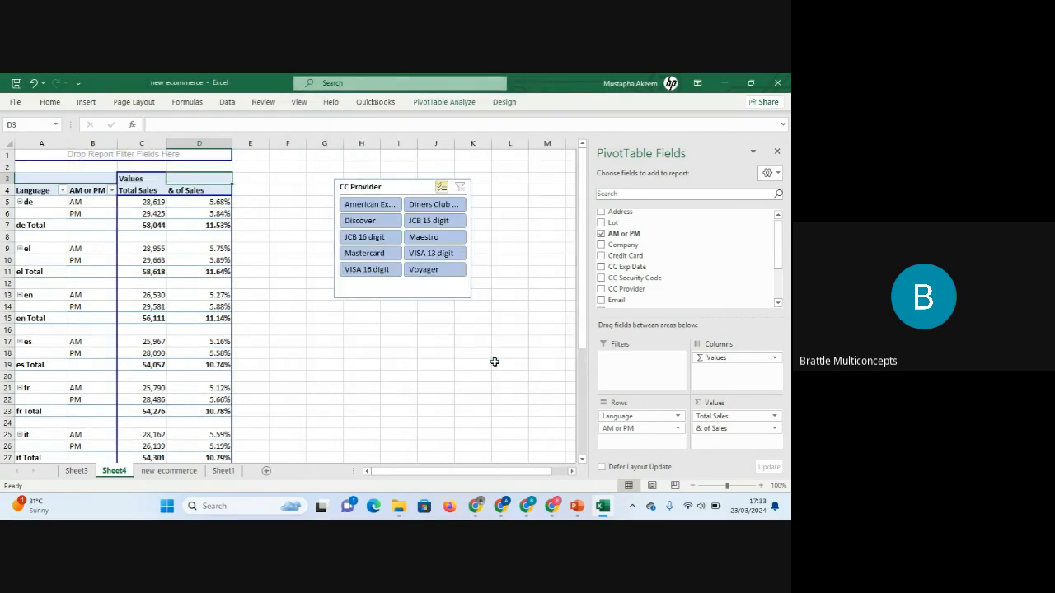
Disable the classic PivotTable layout in the PivotTable display options.
{"action": "left_click", "coordinate": [177, 295]}
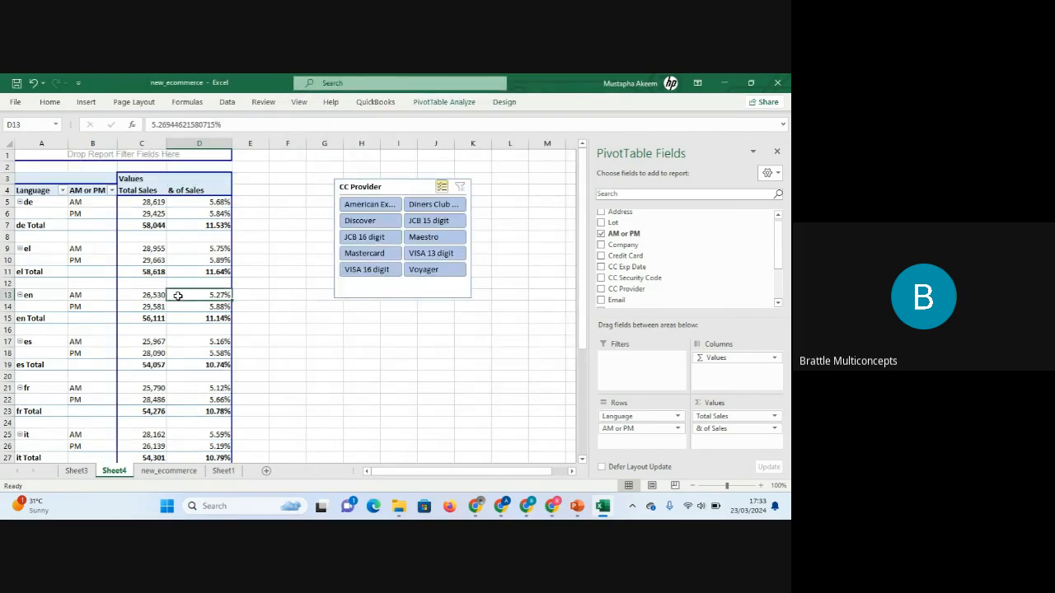
{"action": "left_click", "coordinate": [110, 221]}
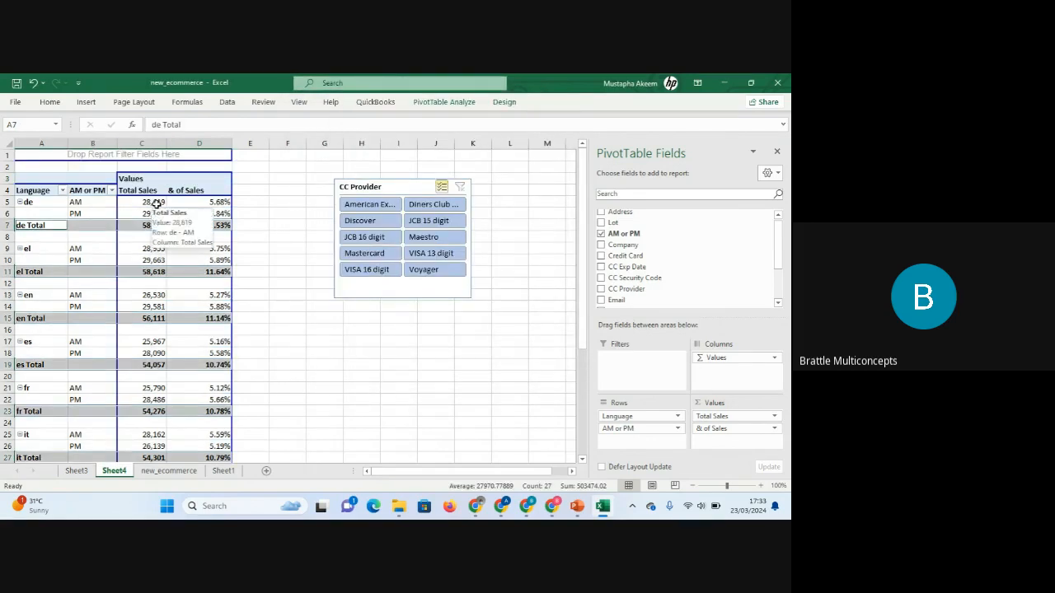
{"action": "left_click", "coordinate": [145, 202]}
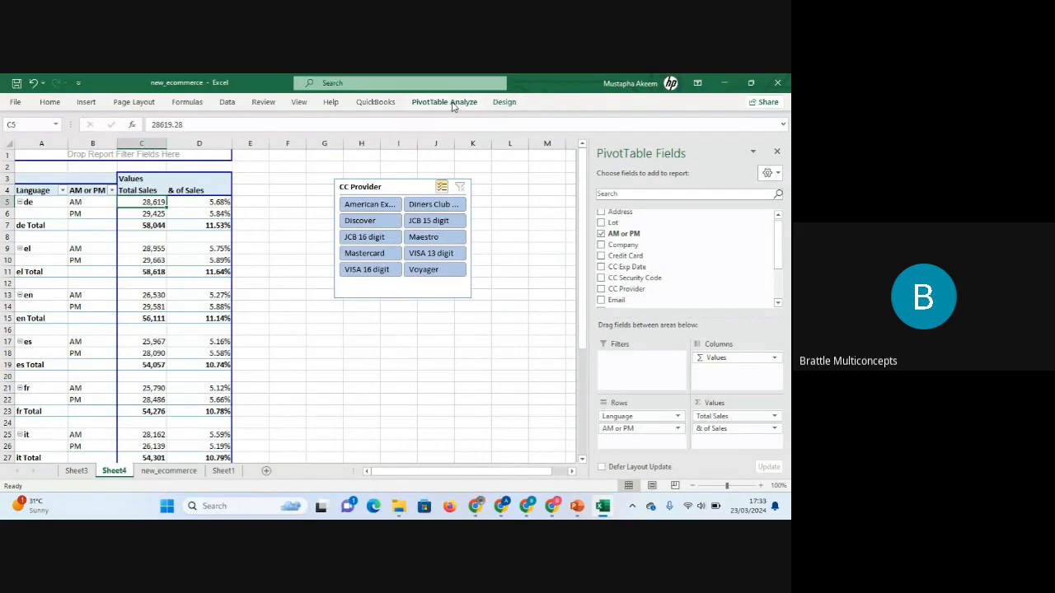
{"action": "left_click", "coordinate": [444, 102]}
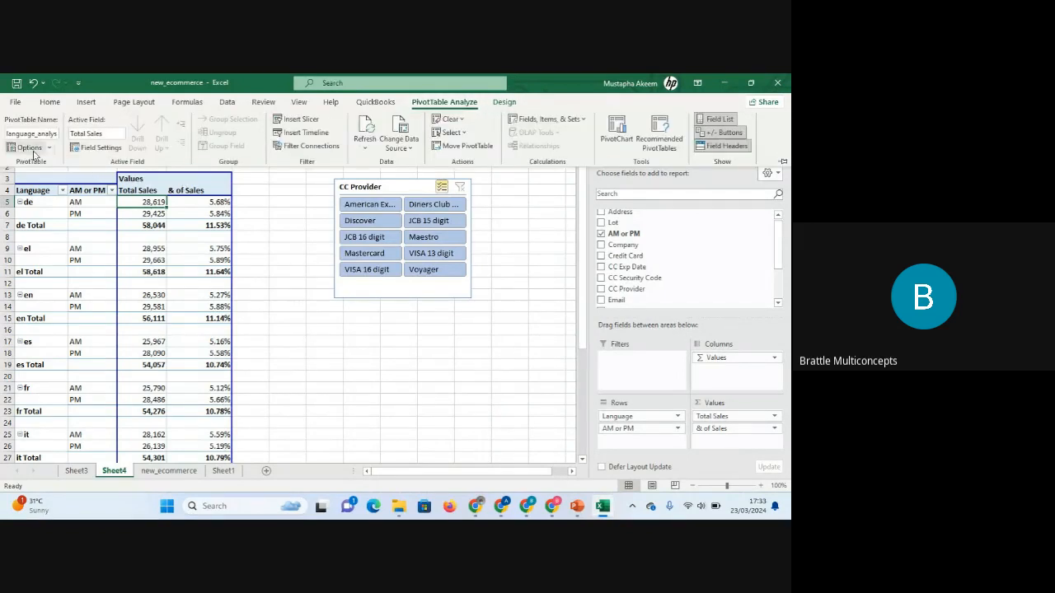
{"action": "left_click", "coordinate": [27, 147]}
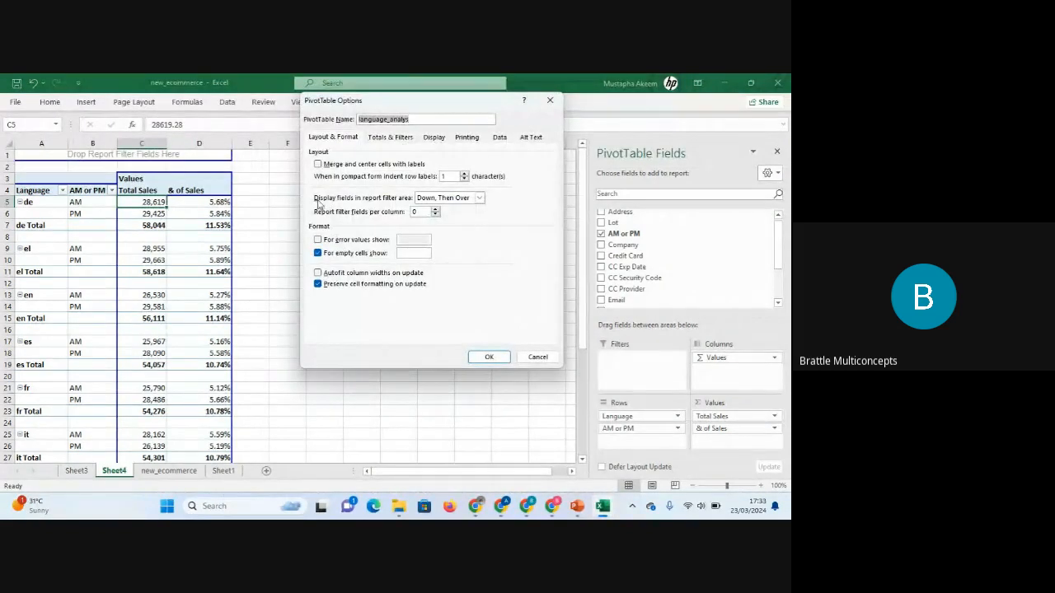
{"action": "left_click", "coordinate": [436, 137]}
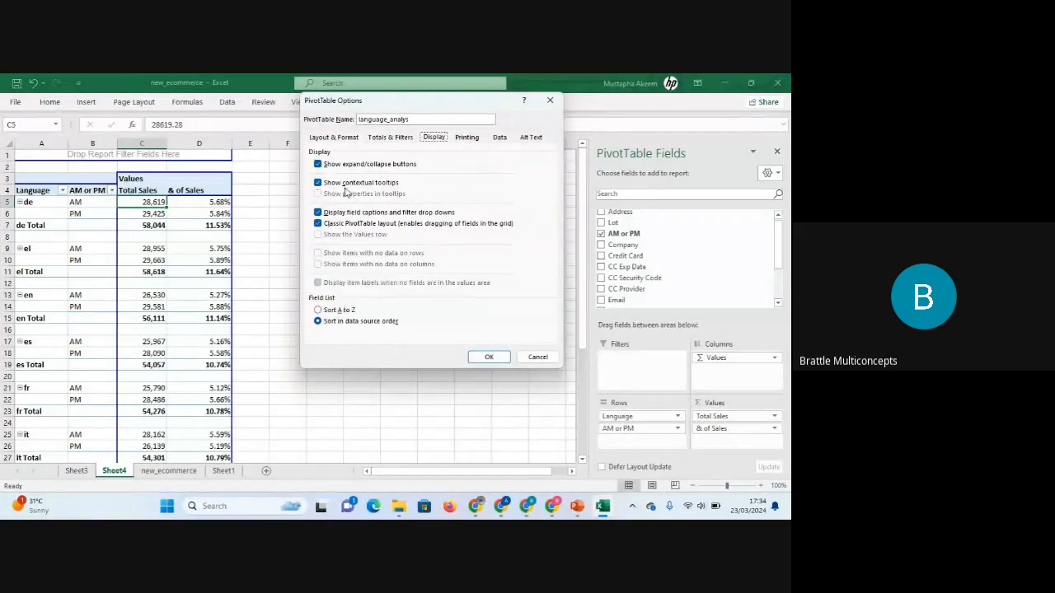
{"action": "left_click", "coordinate": [319, 223]}
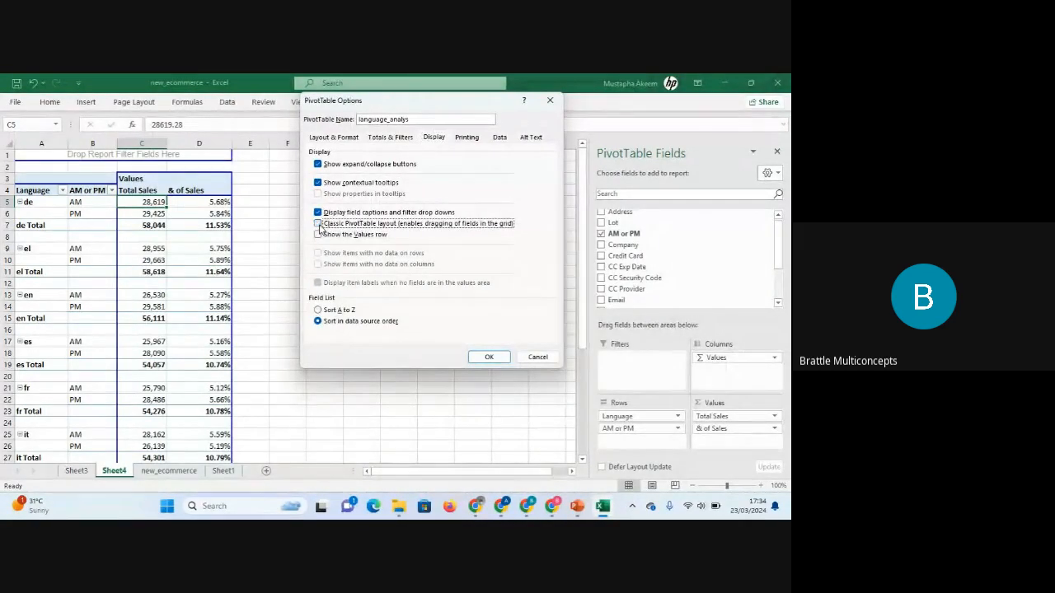
{"action": "left_click", "coordinate": [490, 357]}
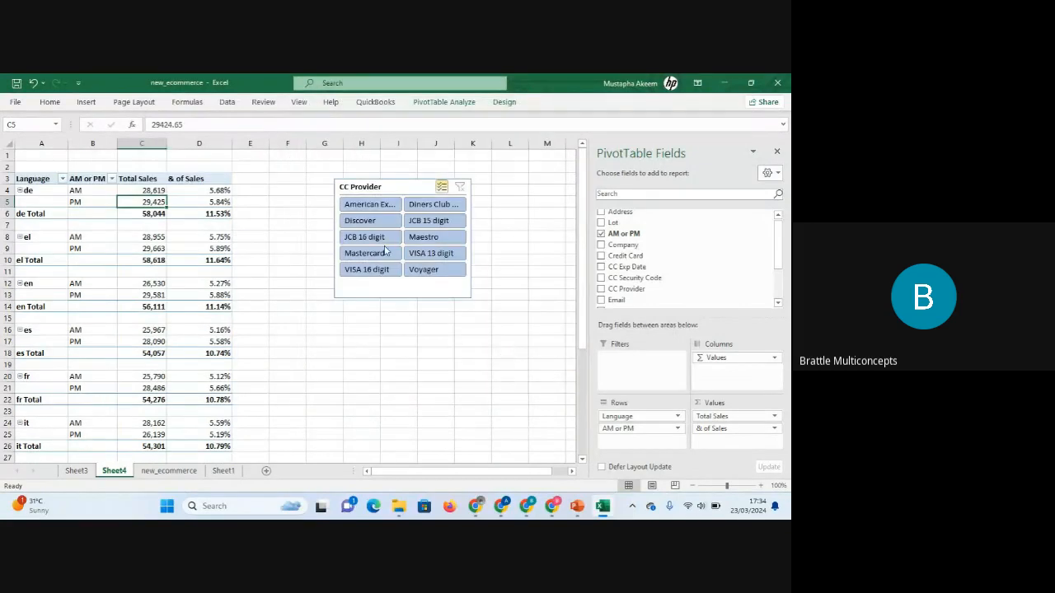
Open the PivotTable analysis commands for the language PivotTable.
{"action": "left_click", "coordinate": [445, 103]}
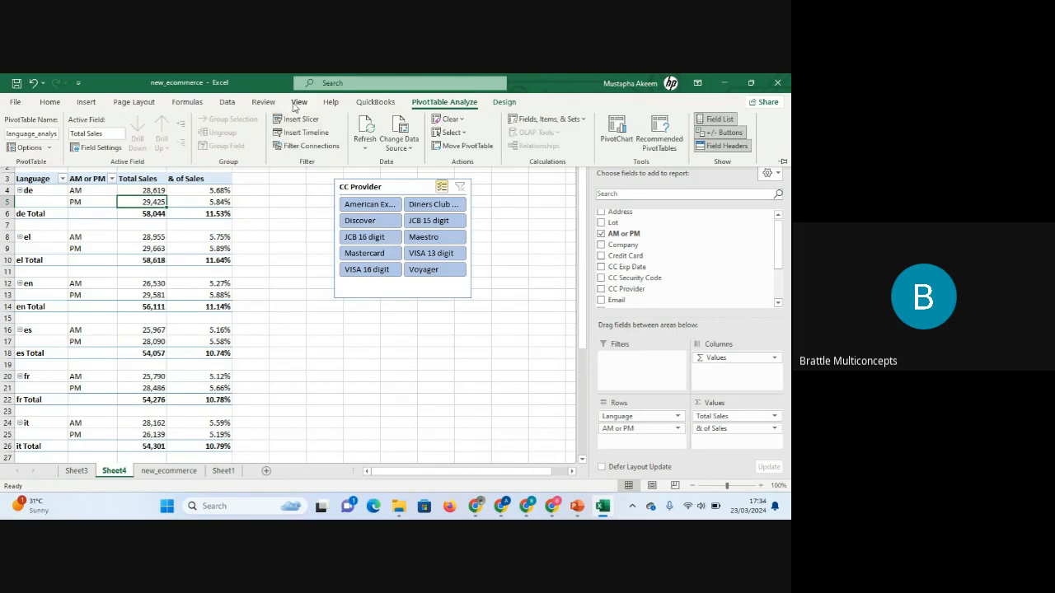
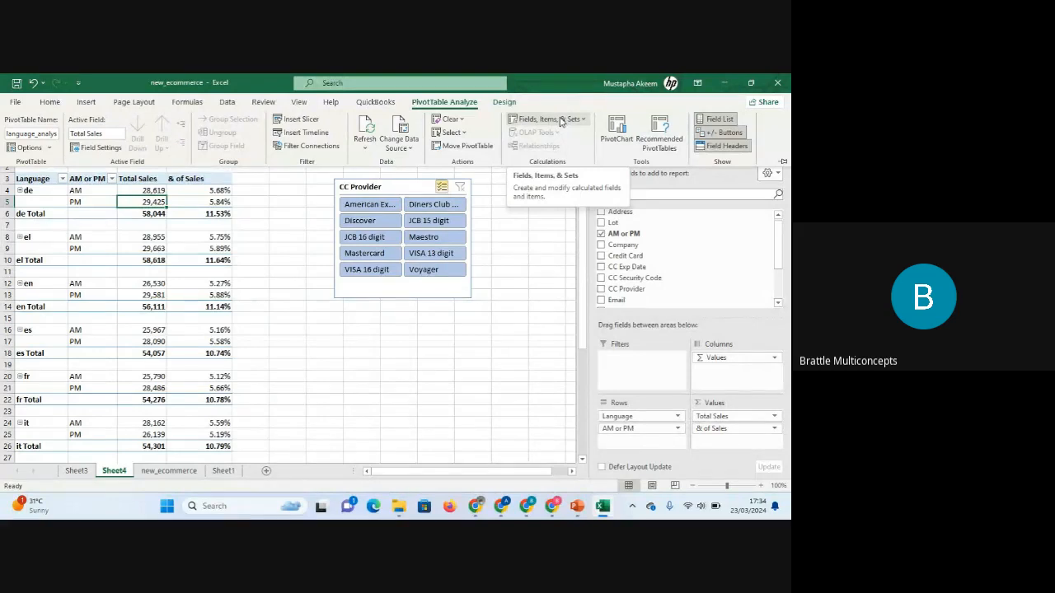
{"action": "left_click", "coordinate": [562, 120]}
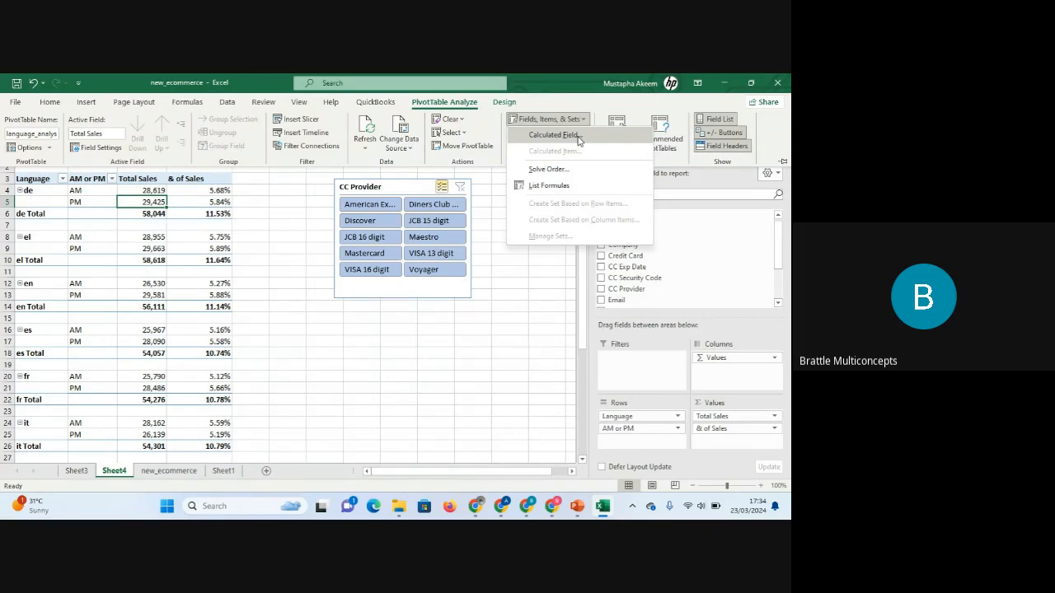
{"action": "left_click", "coordinate": [623, 106]}
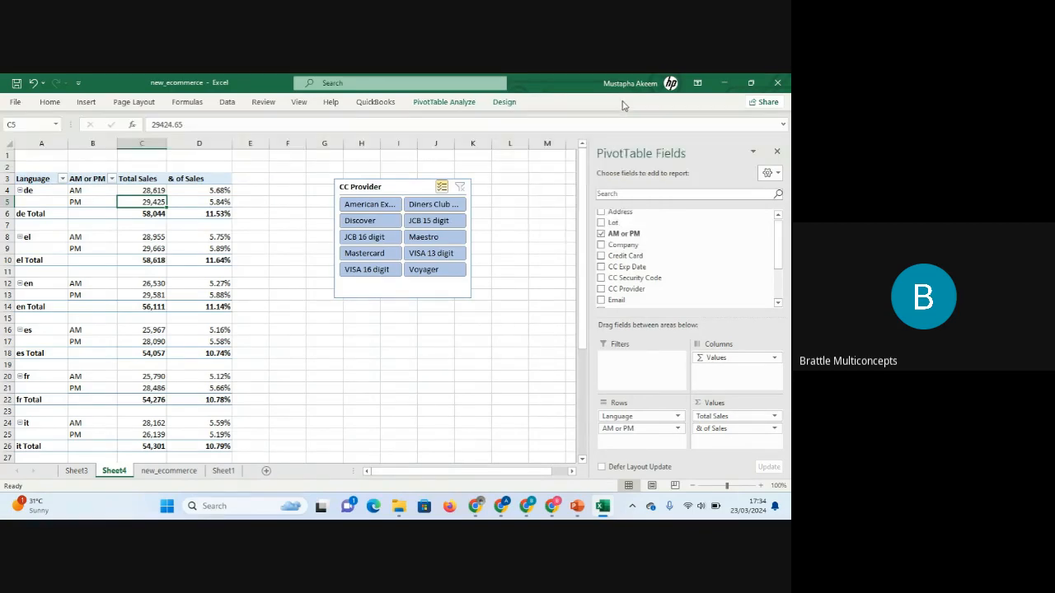
{"action": "left_click", "coordinate": [183, 270]}
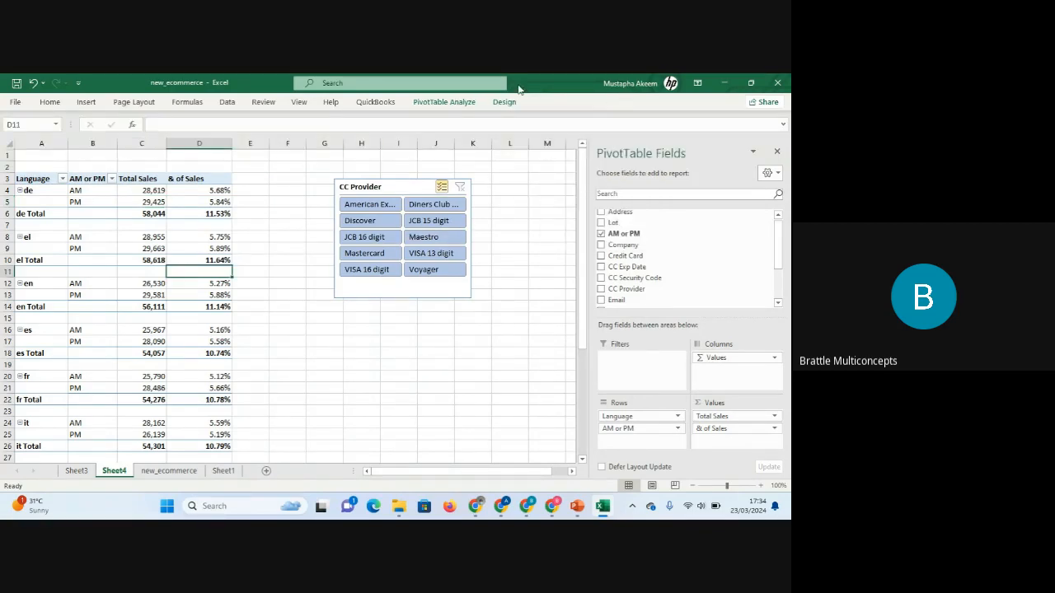
Hide the PivotTable Field List and then show it again.
{"action": "left_click", "coordinate": [460, 102]}
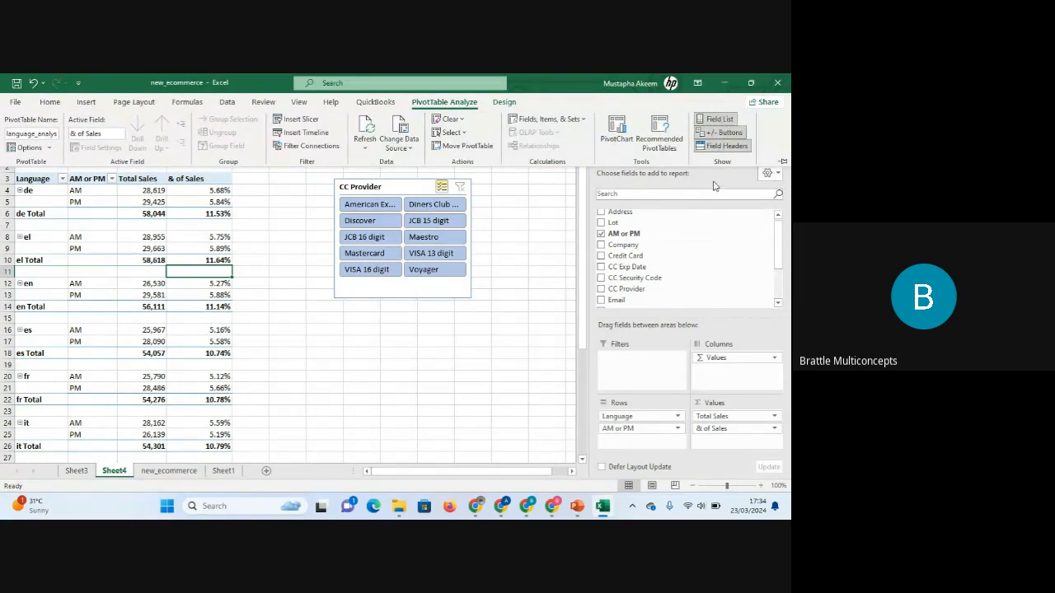
{"action": "left_click", "coordinate": [716, 118]}
{"action": "left_click", "coordinate": [127, 269]}
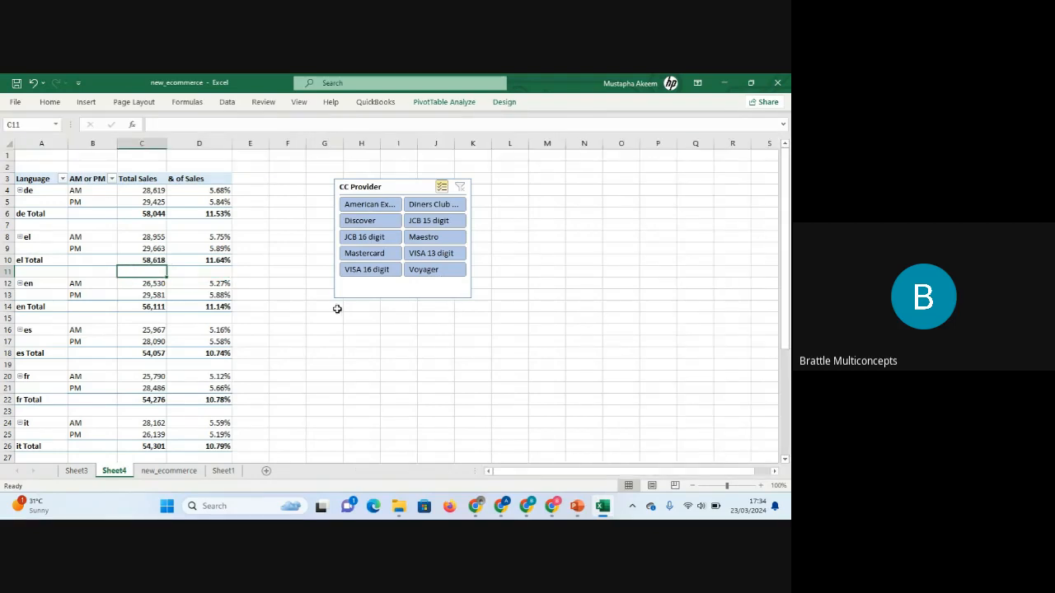
{"action": "left_click", "coordinate": [437, 103]}
{"action": "left_click", "coordinate": [716, 120]}
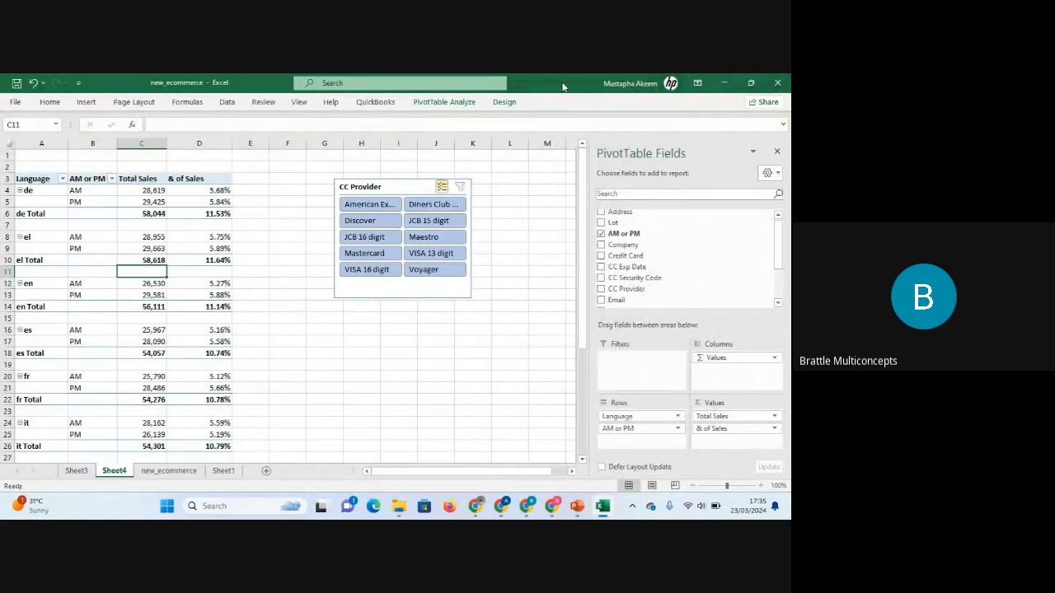
Hide the PivotTable field headers and then turn them back on.
{"action": "left_click", "coordinate": [464, 105]}
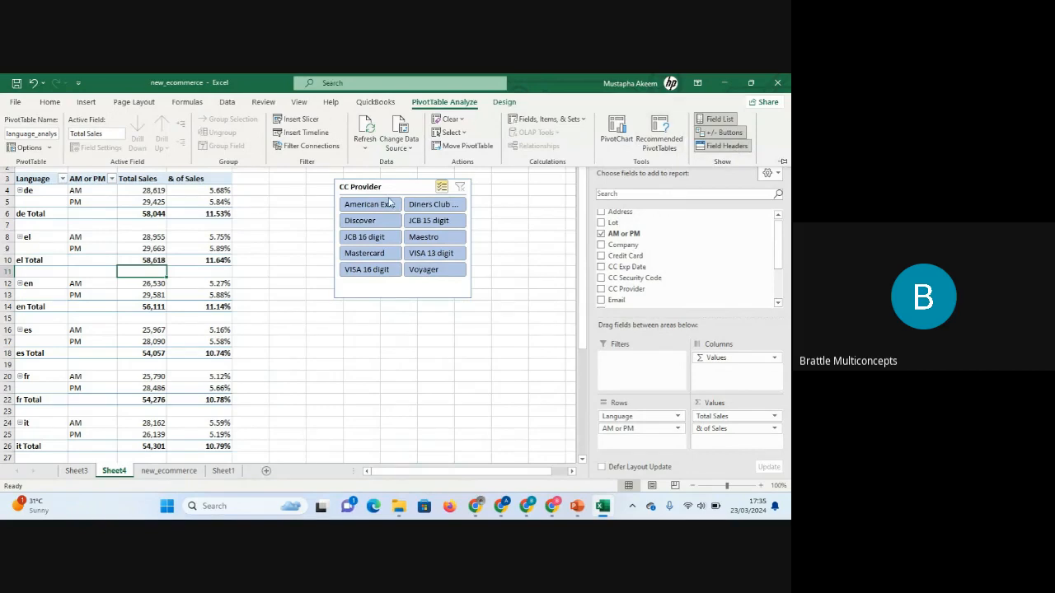
{"action": "left_click", "coordinate": [727, 147]}
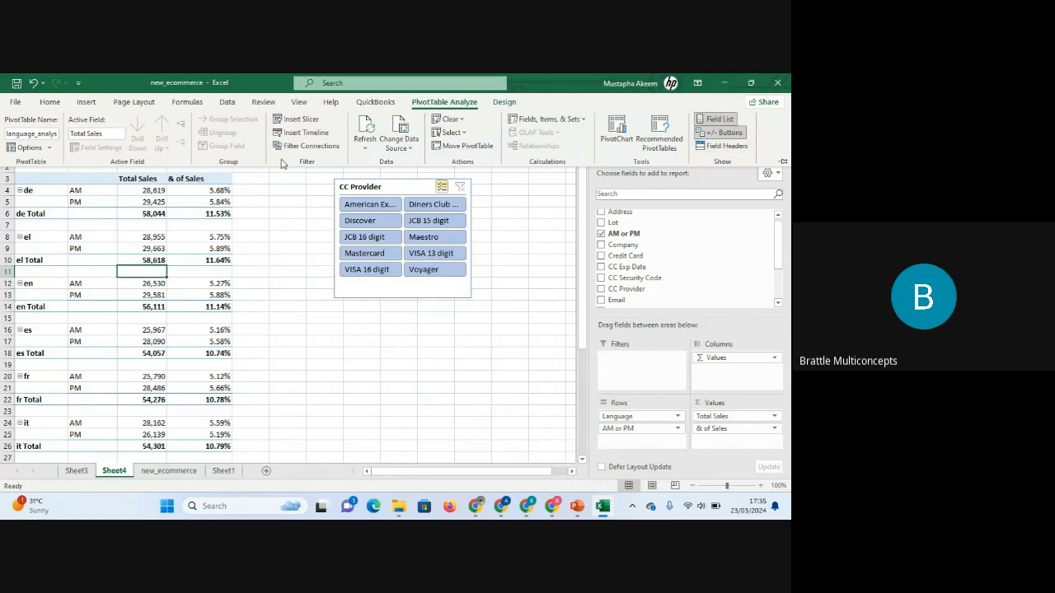
{"action": "left_click", "coordinate": [722, 146]}
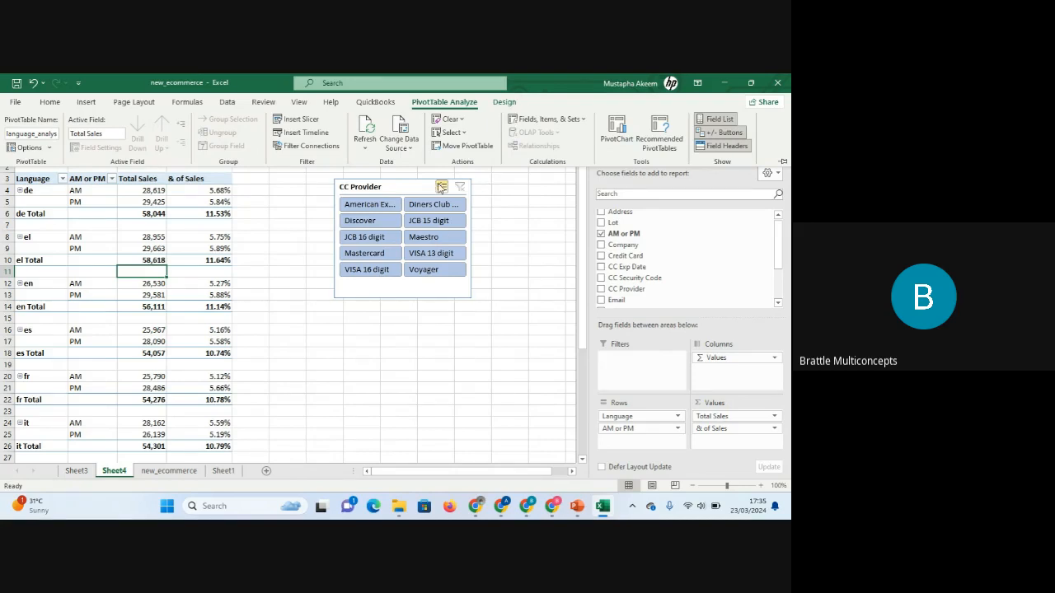
Examine the CC Exp Date column values on the new_ecommerce sheet.
{"action": "left_click", "coordinate": [169, 472]}
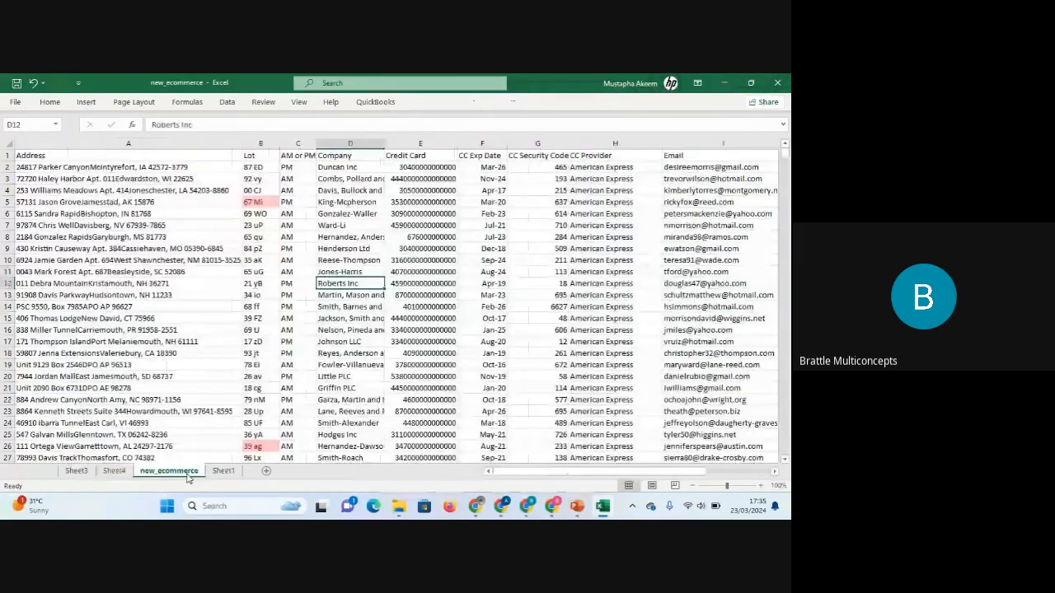
{"action": "left_click", "coordinate": [367, 142]}
{"action": "left_click", "coordinate": [512, 236]}
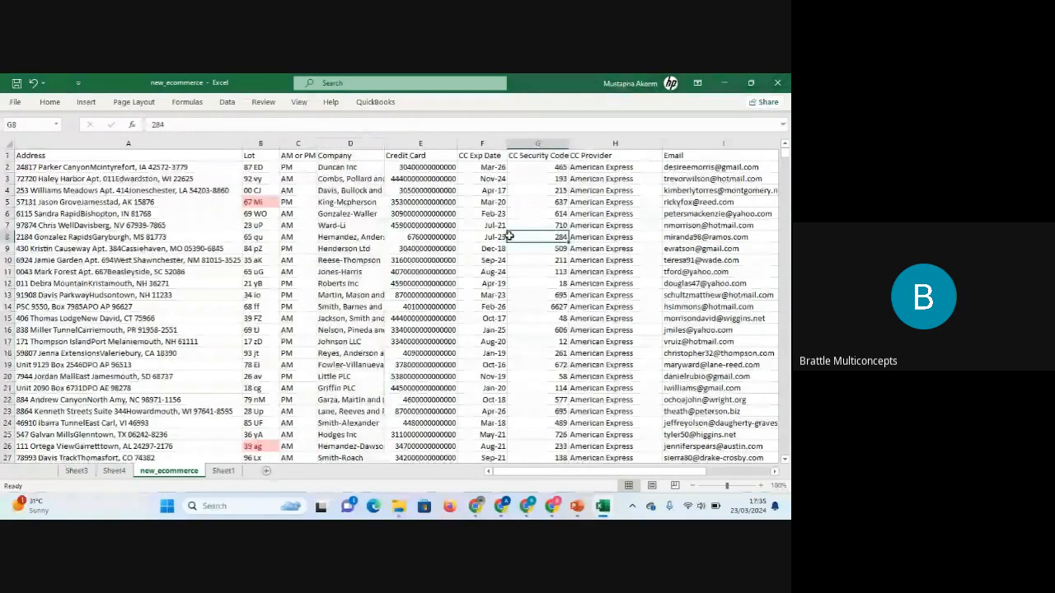
{"action": "left_click", "coordinate": [480, 216]}
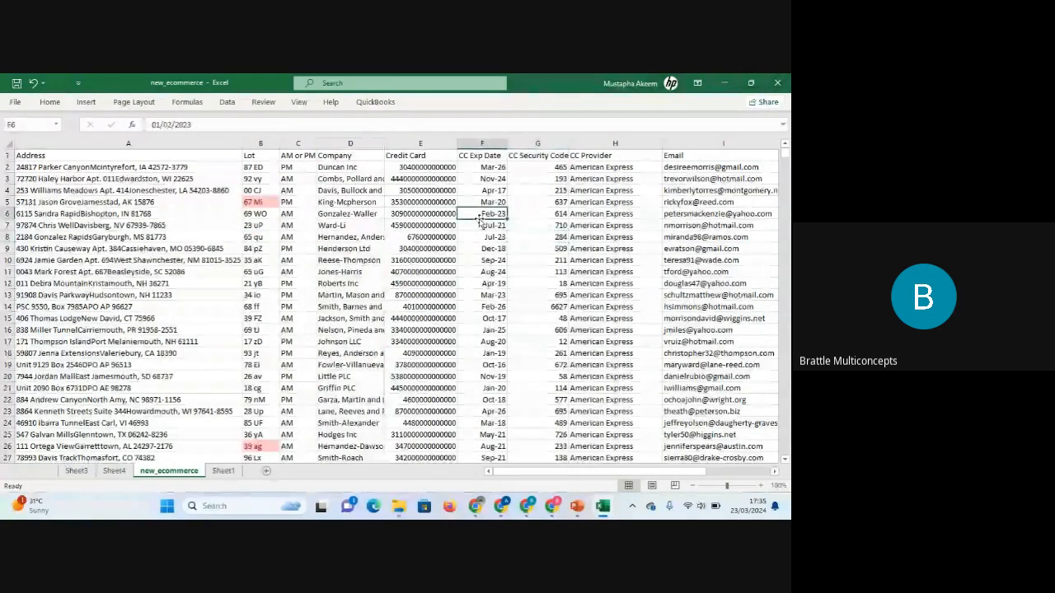
{"action": "left_click", "coordinate": [489, 167]}
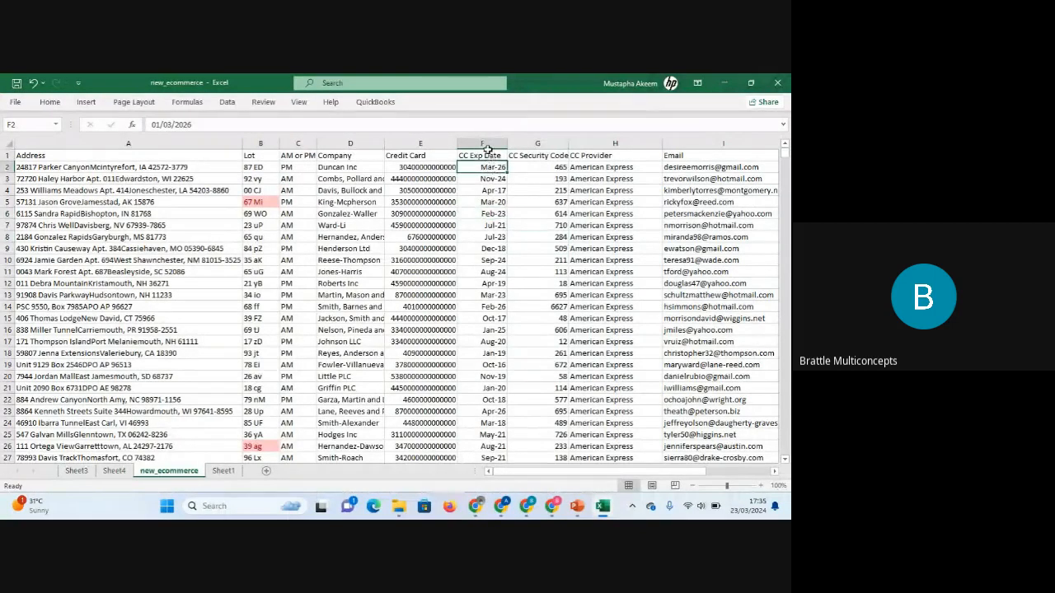
{"action": "left_click", "coordinate": [485, 144]}
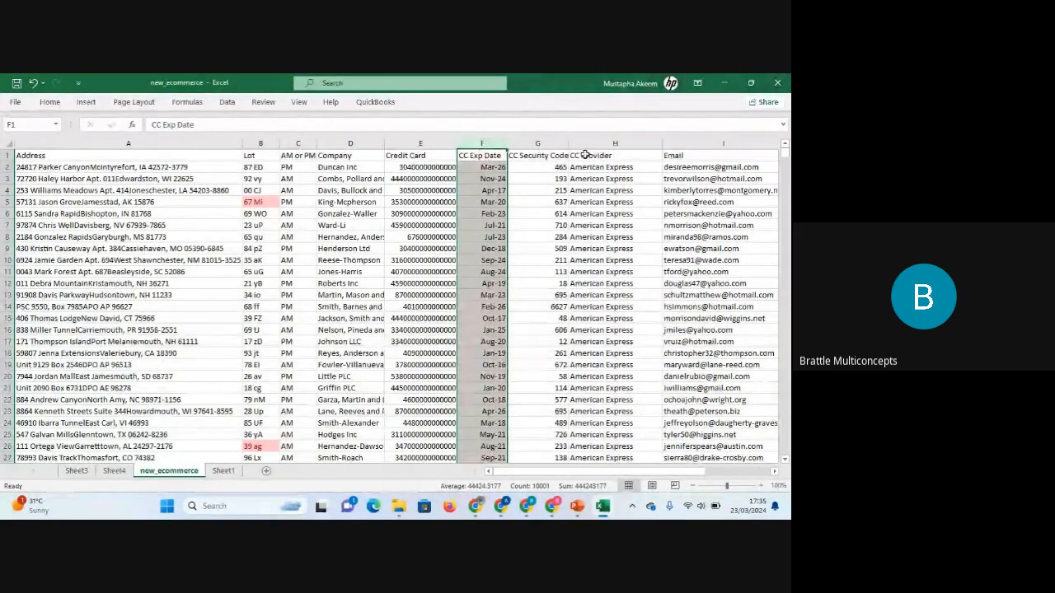
{"action": "left_click", "coordinate": [491, 170]}
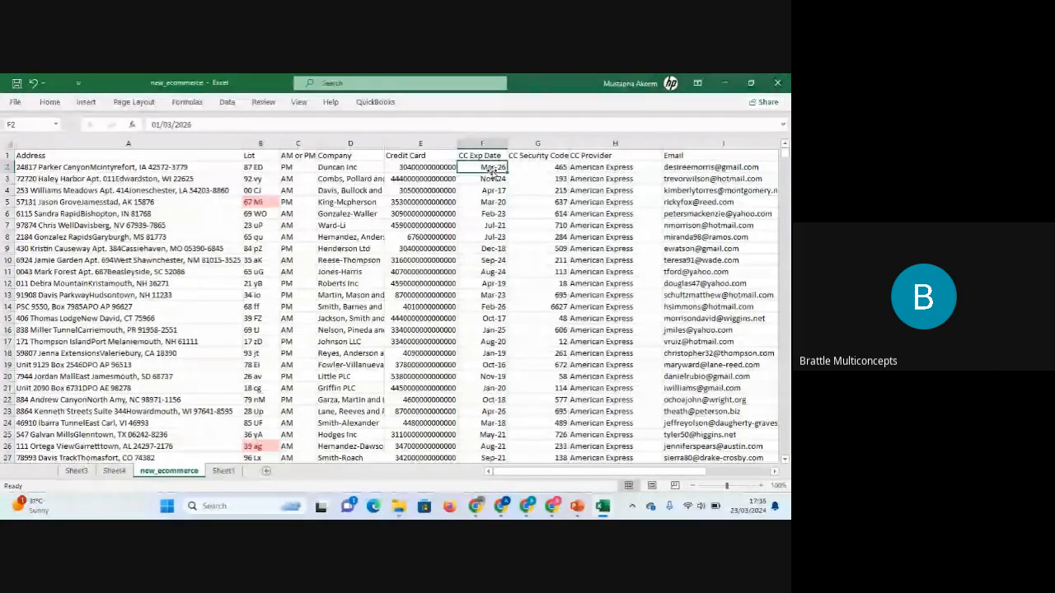
Add a Year column header in the first empty column after Purchase Price.
{"action": "key", "text": "Right"}
{"action": "key", "text": "Right"}
{"action": "key", "text": "Right"}
{"action": "key", "text": "Right"}
{"action": "key", "text": "Right"}
{"action": "key", "text": "Right"}
{"action": "key", "text": "Right"}
{"action": "key", "text": "Right"}
{"action": "key", "text": "Right"}
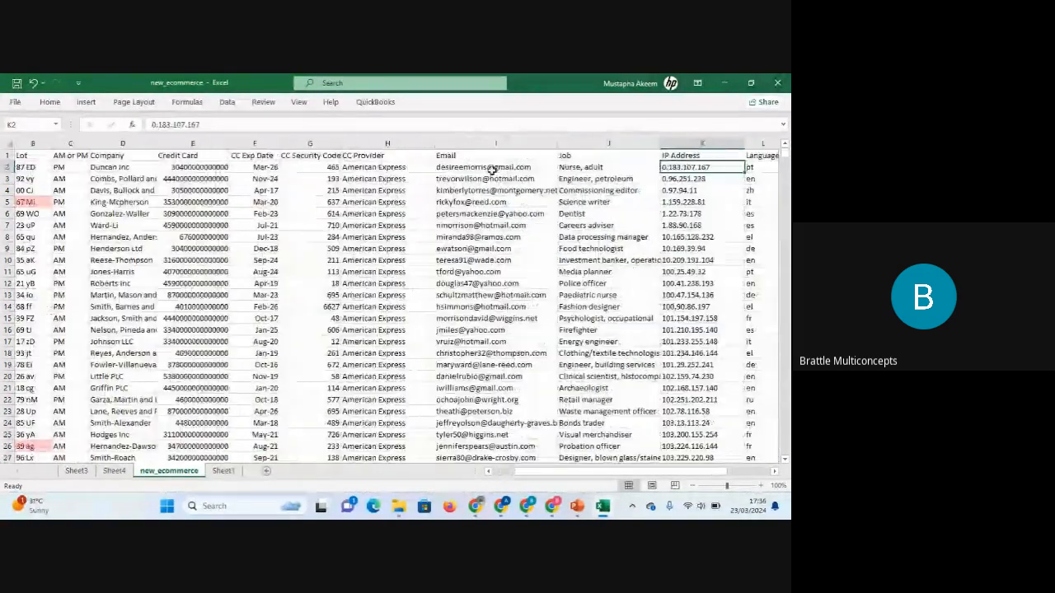
{"action": "key", "text": "Left"}
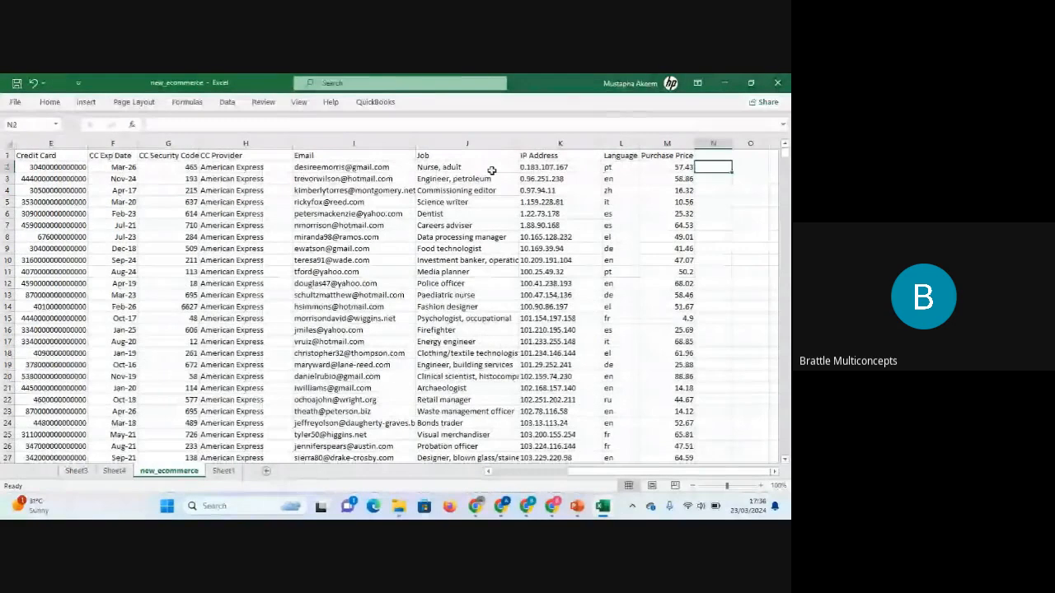
{"action": "left_click", "coordinate": [720, 155]}
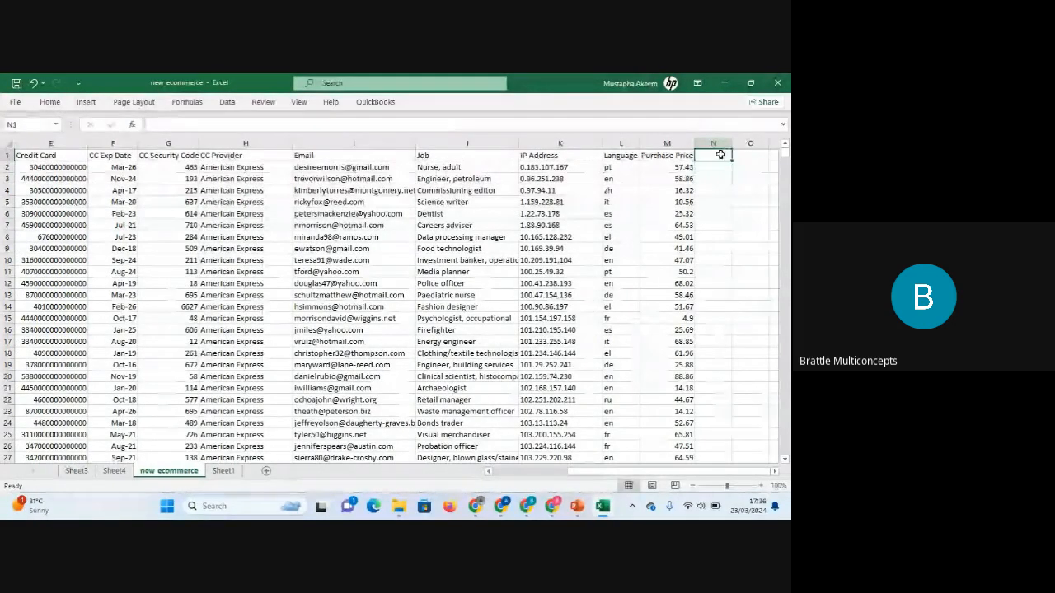
{"action": "type", "text": "ye"}
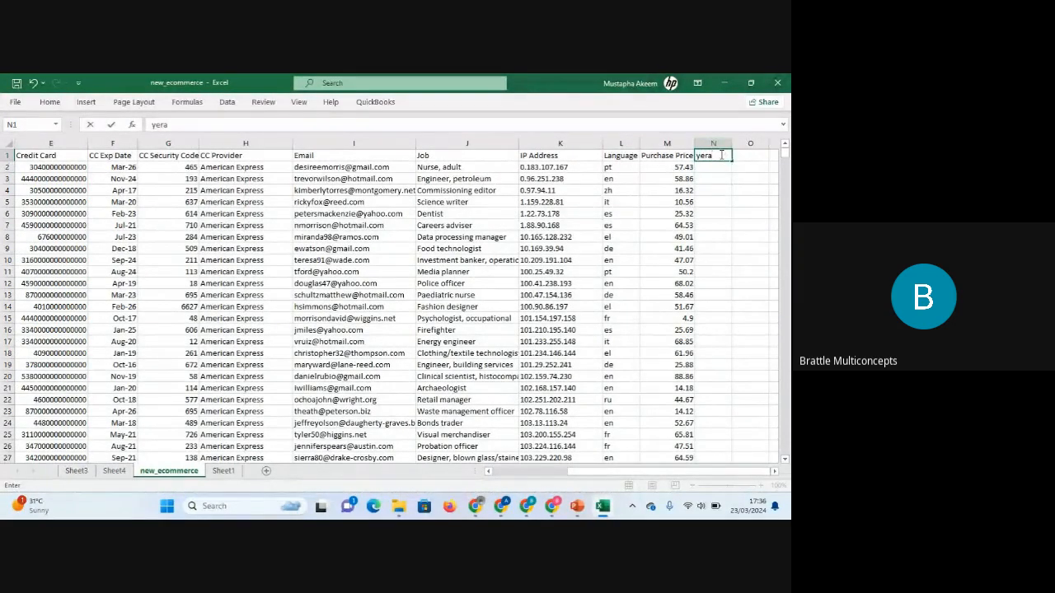
{"action": "type", "text": "ra"}
{"action": "key", "text": "BackSpace"}
{"action": "key", "text": "BackSpace"}
{"action": "key", "text": "BackSpace"}
{"action": "key", "text": "BackSpace"}
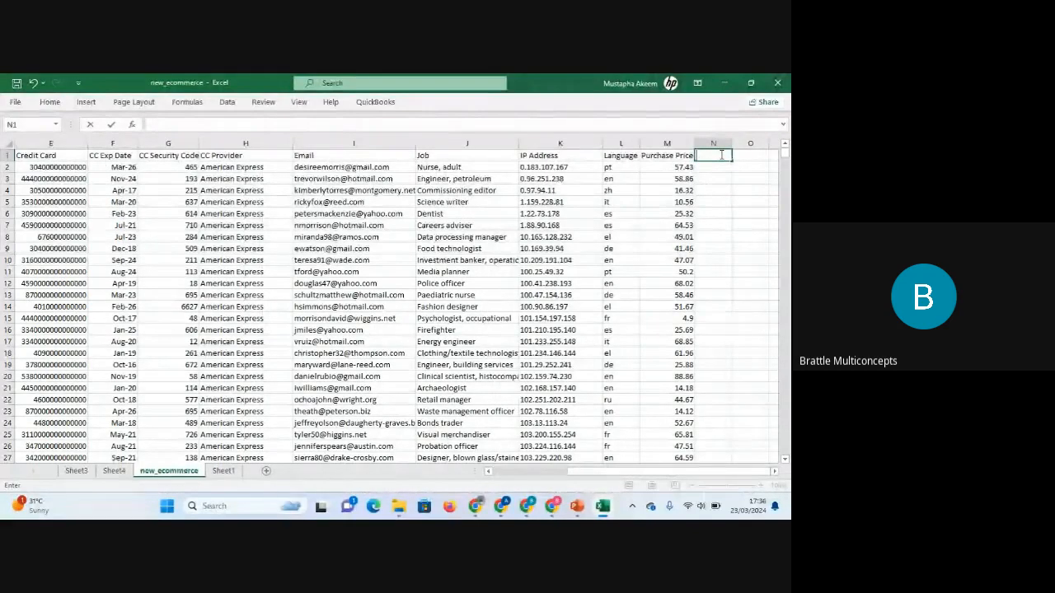
{"action": "type", "text": "Year"}
{"action": "key", "text": "Return"}
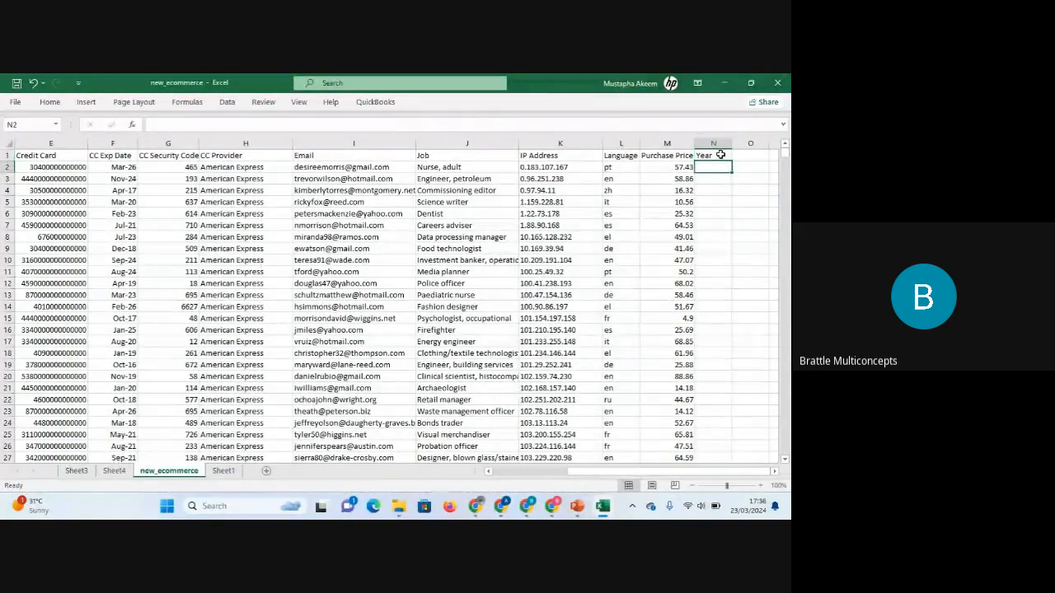
Enter =YEAR(F2) in the first Year cell and fill it down the whole column.
{"action": "type", "text": "=y"}
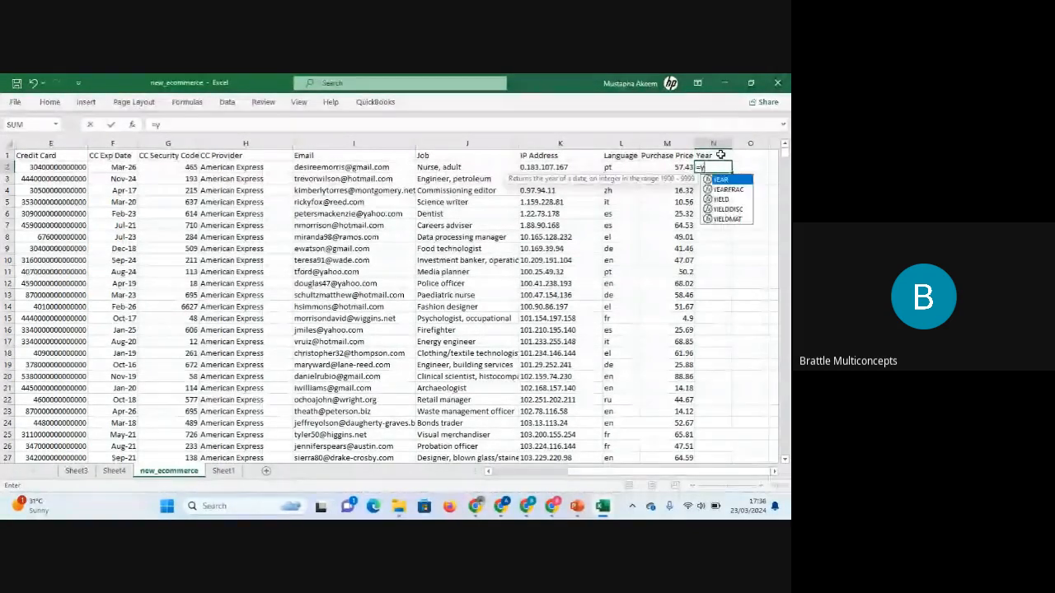
{"action": "type", "text": "ear"}
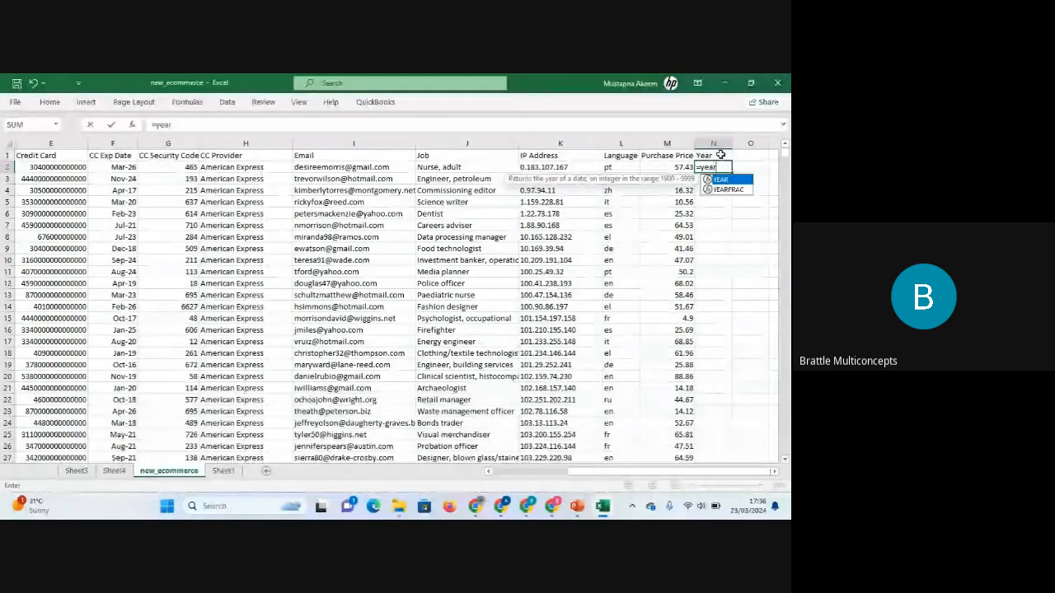
{"action": "key", "text": "Tab"}
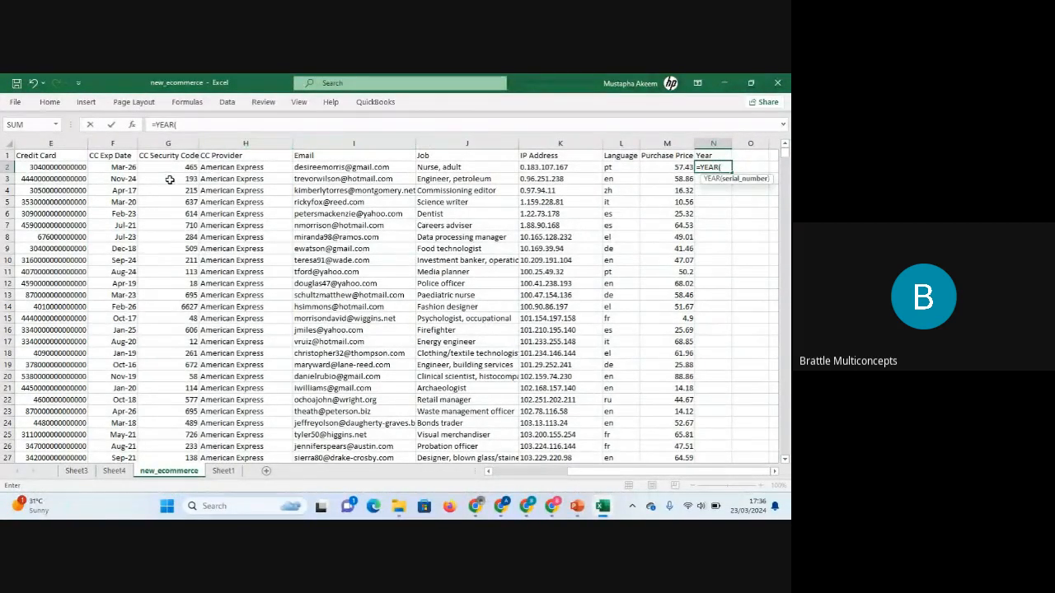
{"action": "left_click", "coordinate": [127, 168]}
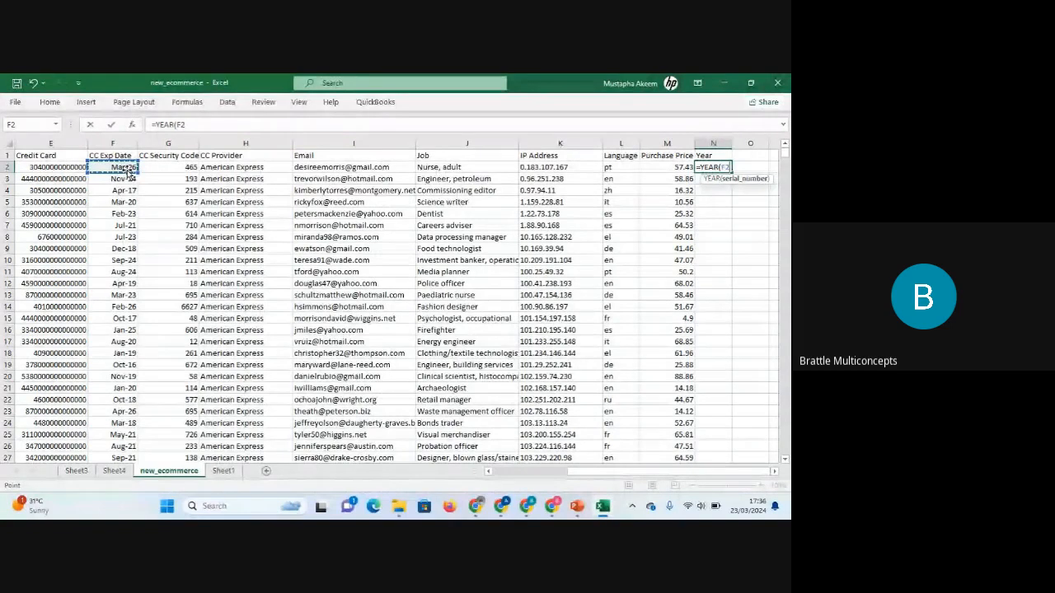
{"action": "key", "text": "Return"}
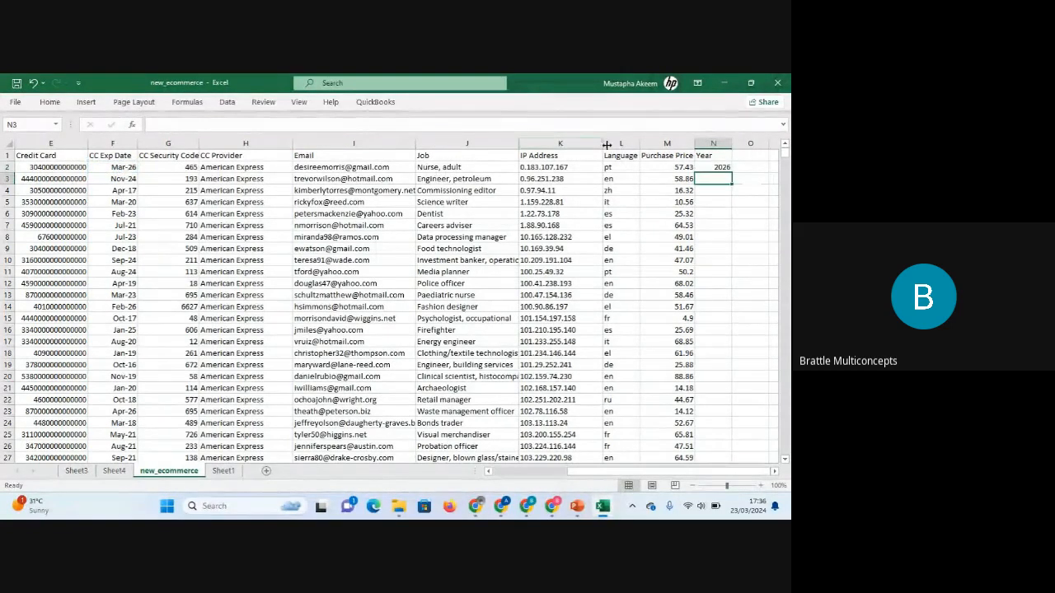
{"action": "left_click", "coordinate": [718, 168]}
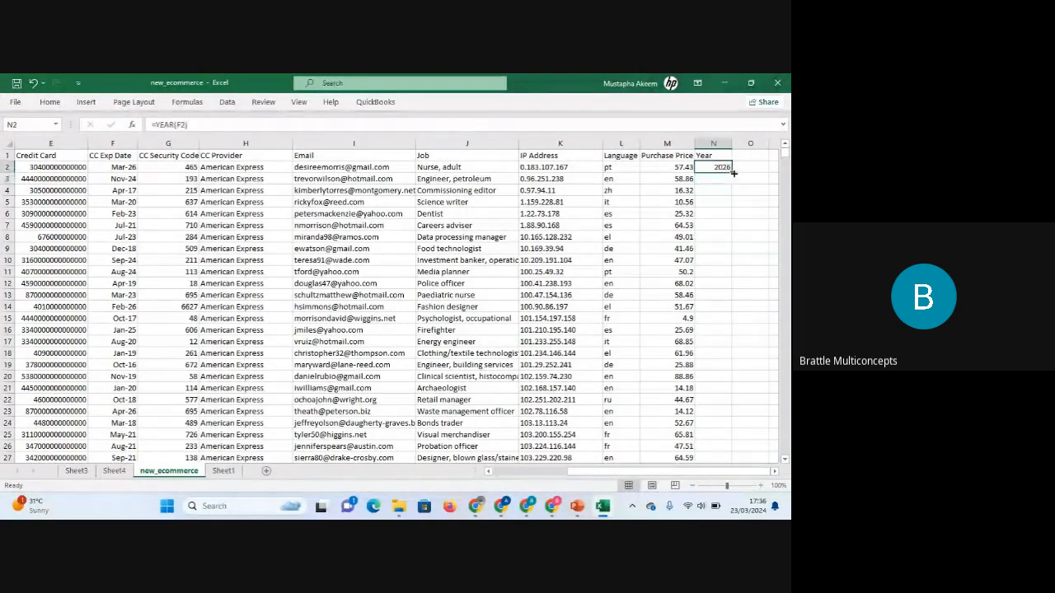
{"action": "double_click", "coordinate": [734, 172]}
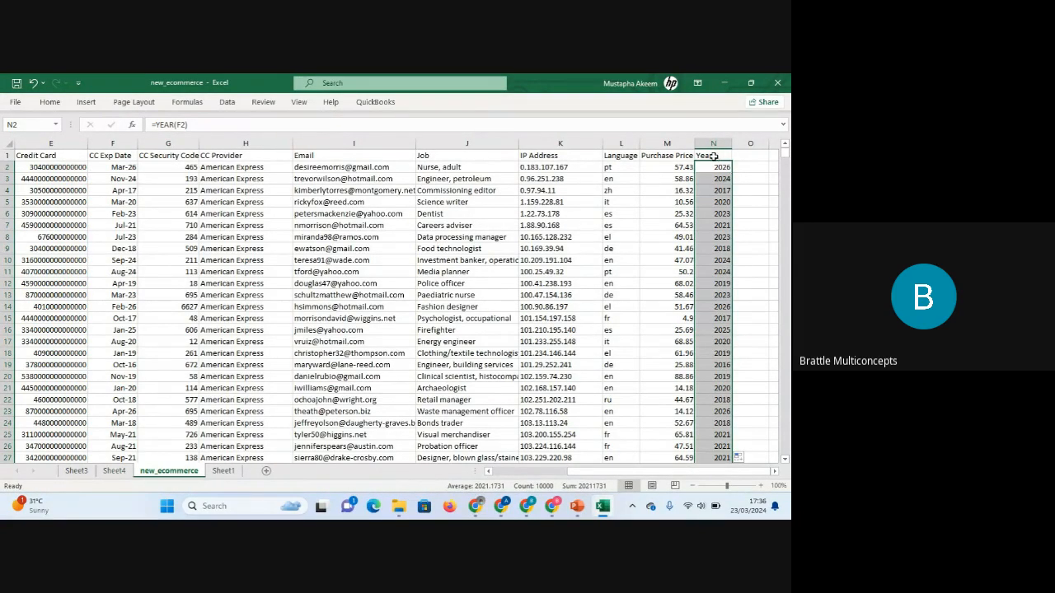
{"action": "left_click", "coordinate": [714, 156]}
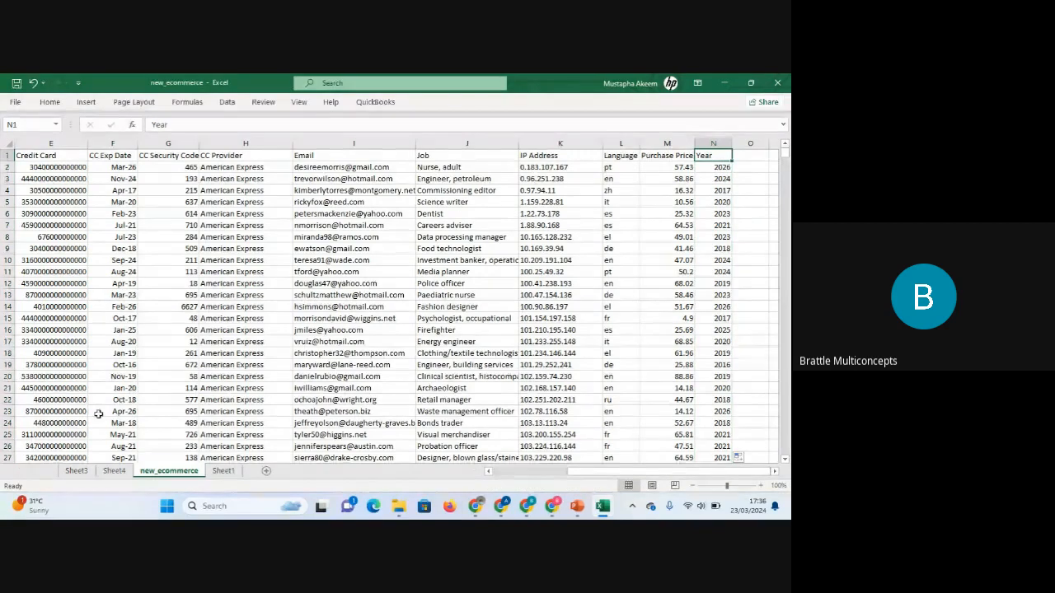
Change the Sheet3 PivotTable's data source to new_ecommerce!$A$1:$N$10001 so it includes the Year column.
{"action": "left_click", "coordinate": [76, 472]}
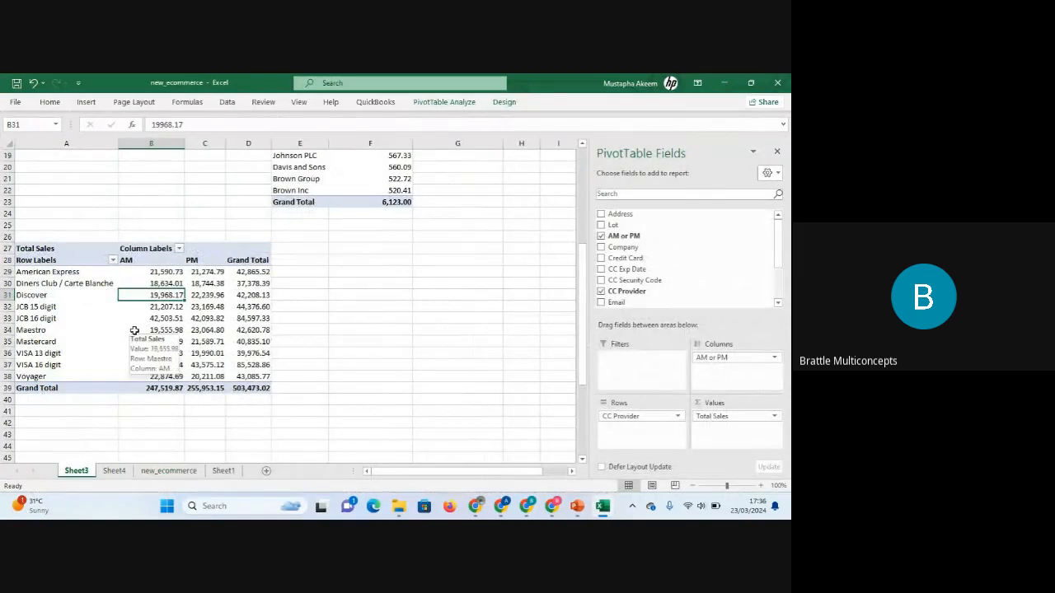
{"action": "scroll", "coordinate": [643, 280], "scroll_direction": "down", "scroll_amount": 3}
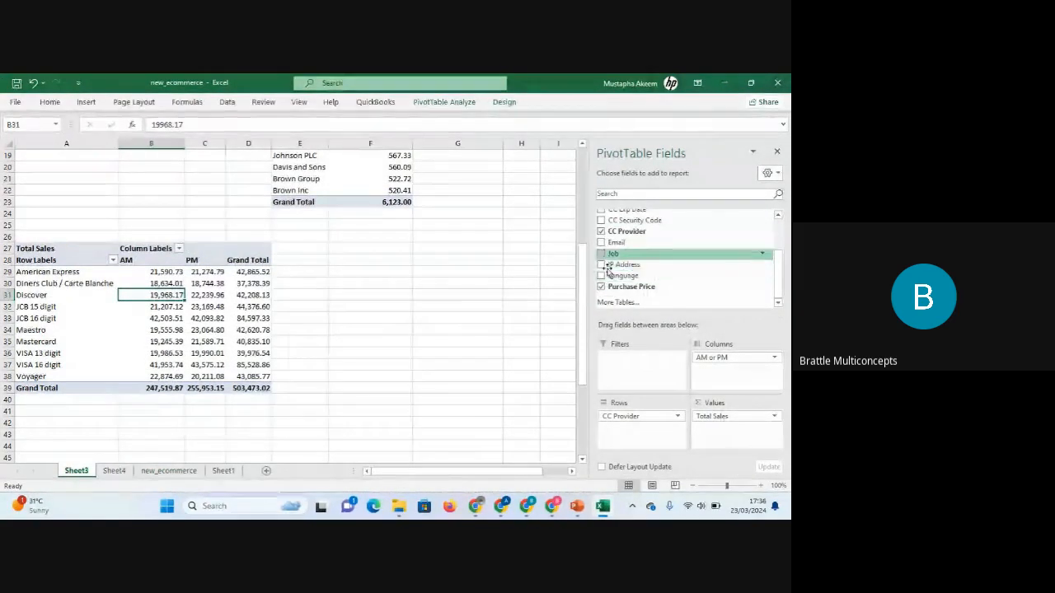
{"action": "left_click", "coordinate": [177, 317]}
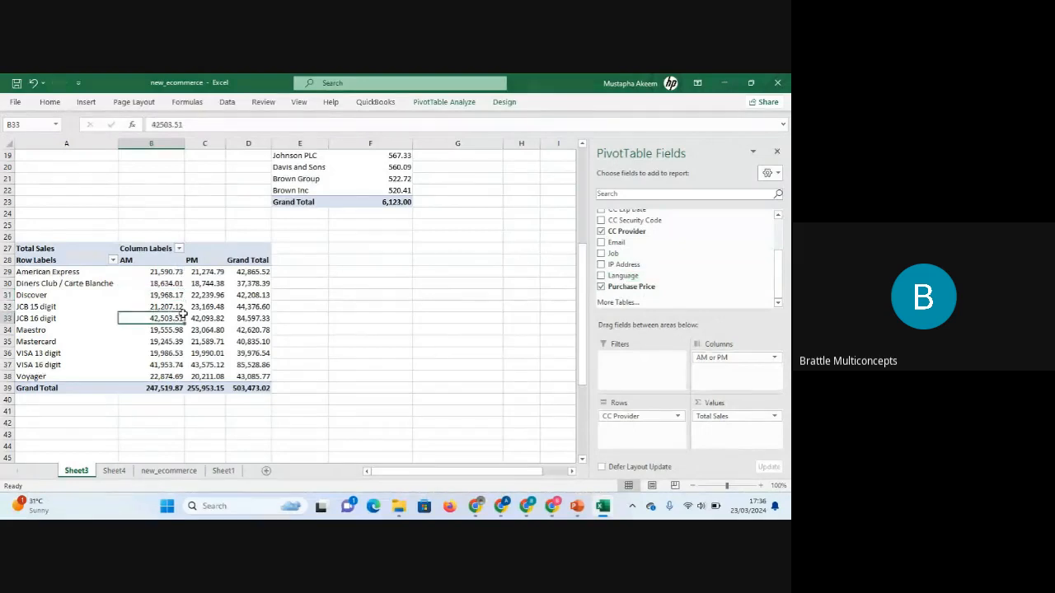
{"action": "left_click", "coordinate": [450, 104]}
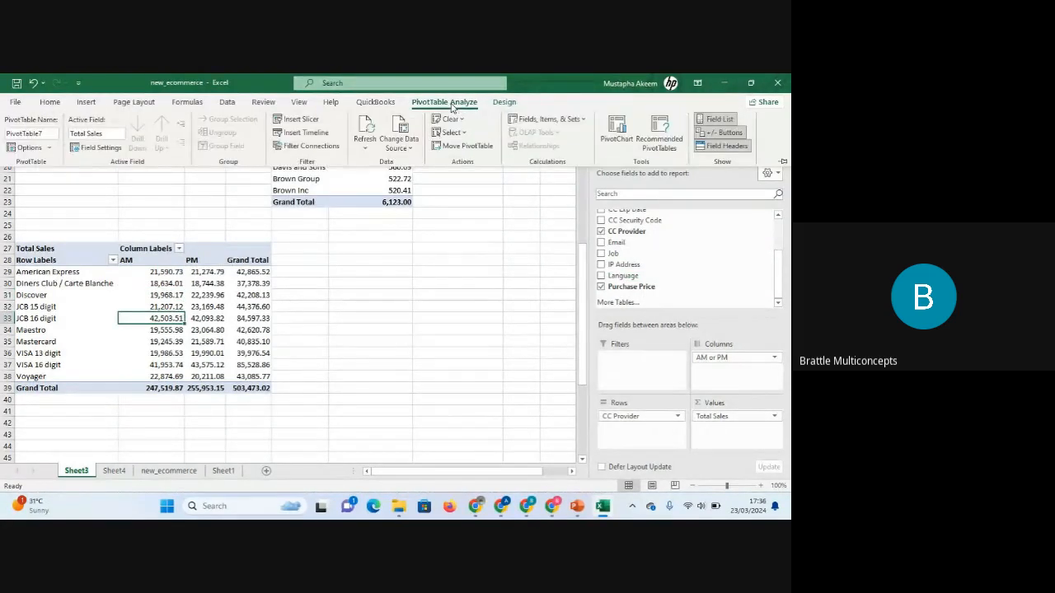
{"action": "left_click", "coordinate": [404, 148]}
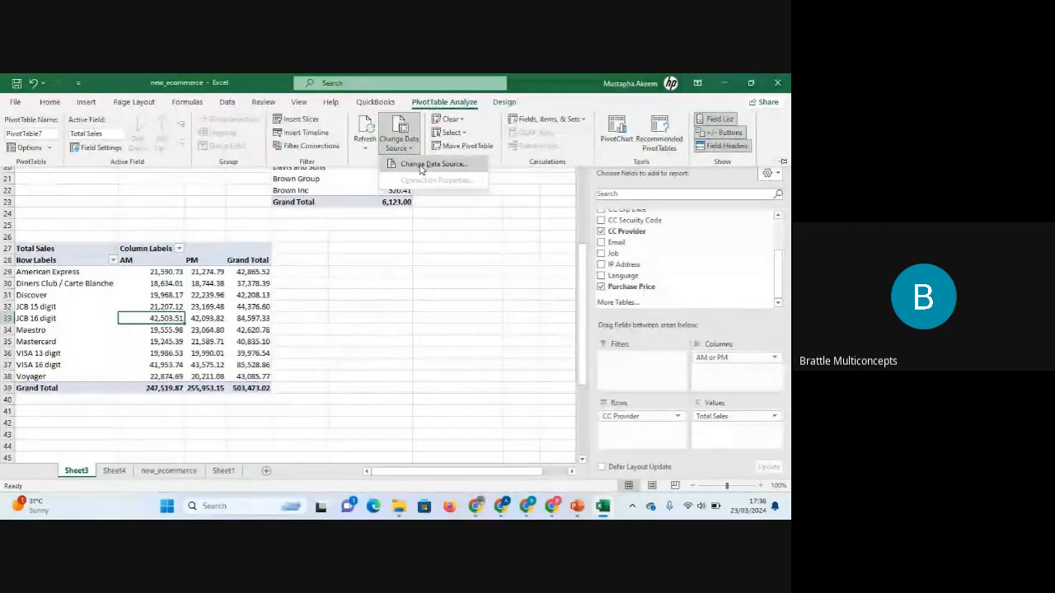
{"action": "left_click", "coordinate": [424, 164]}
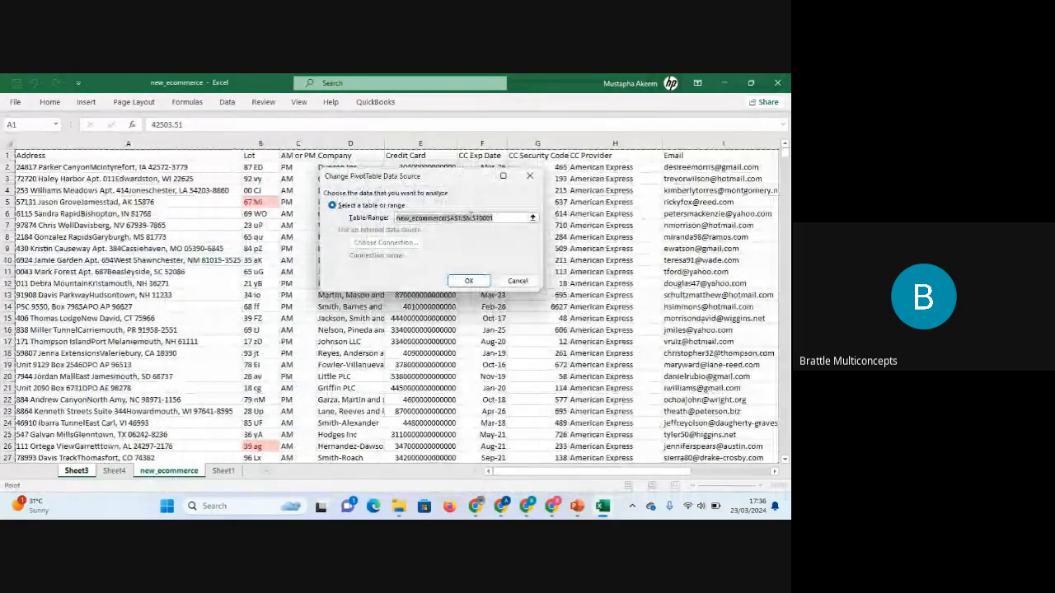
{"action": "left_click", "coordinate": [475, 218]}
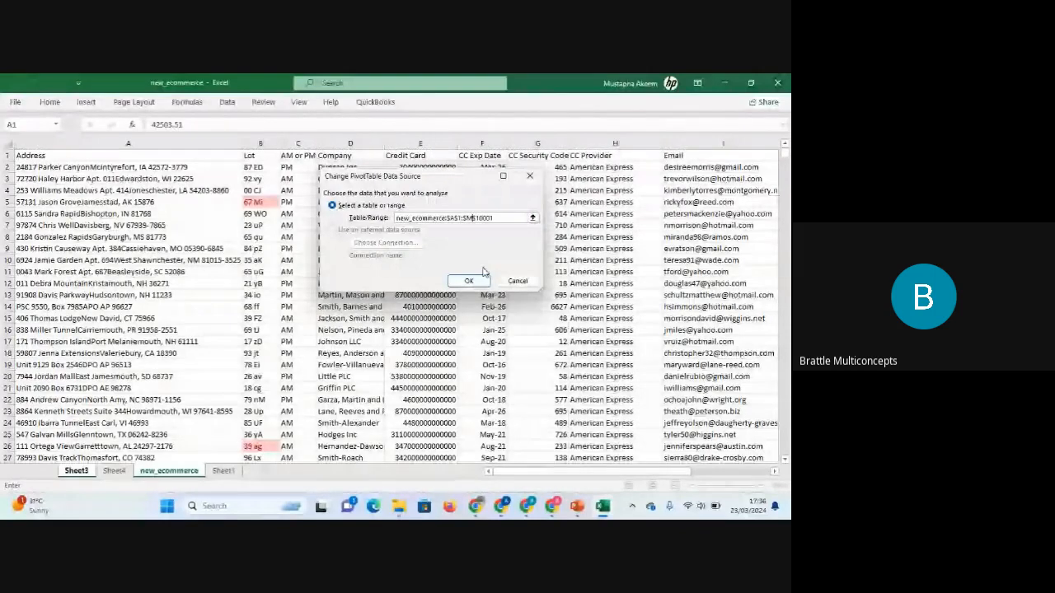
{"action": "key", "text": "BackSpace"}
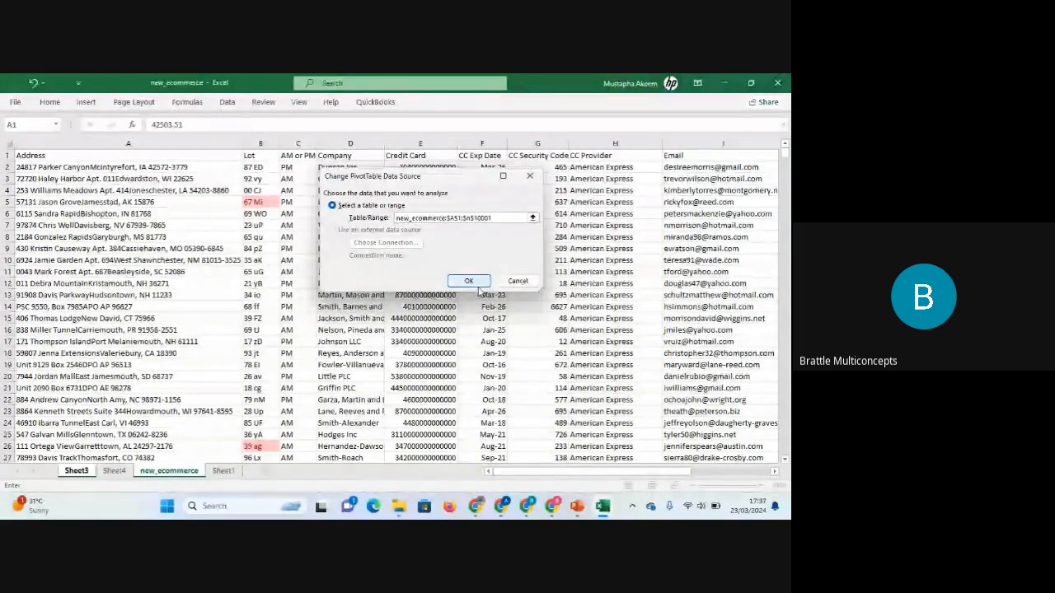
{"action": "left_click", "coordinate": [475, 282]}
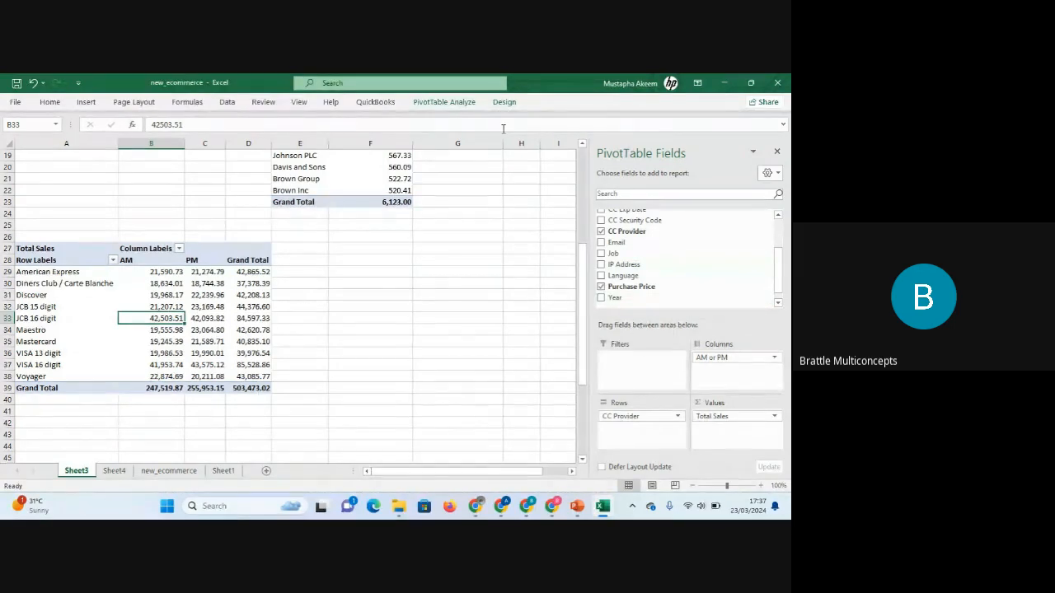
{"action": "left_click", "coordinate": [461, 103]}
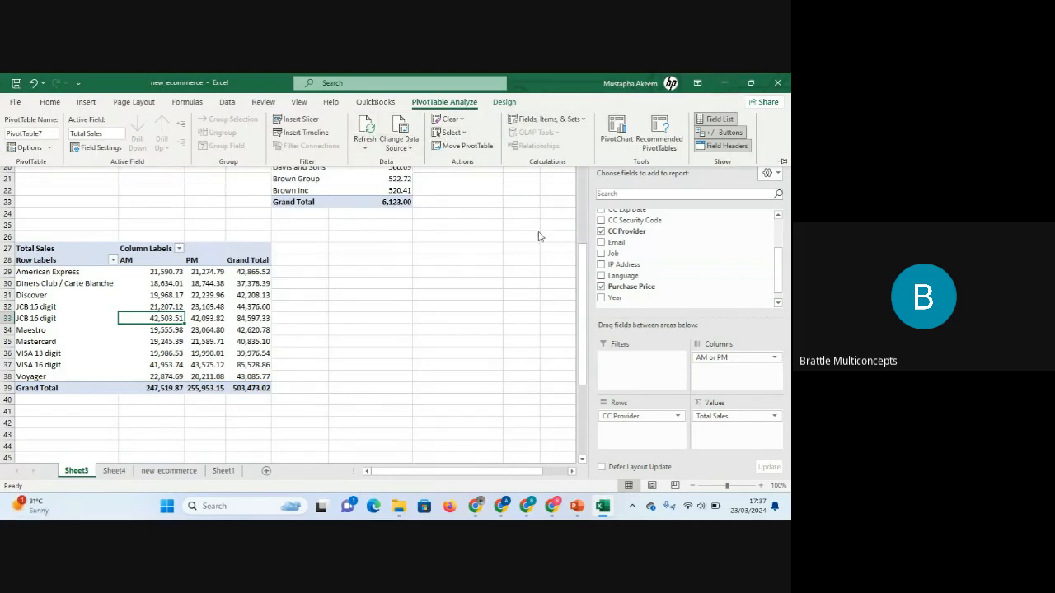
{"action": "left_click", "coordinate": [230, 312]}
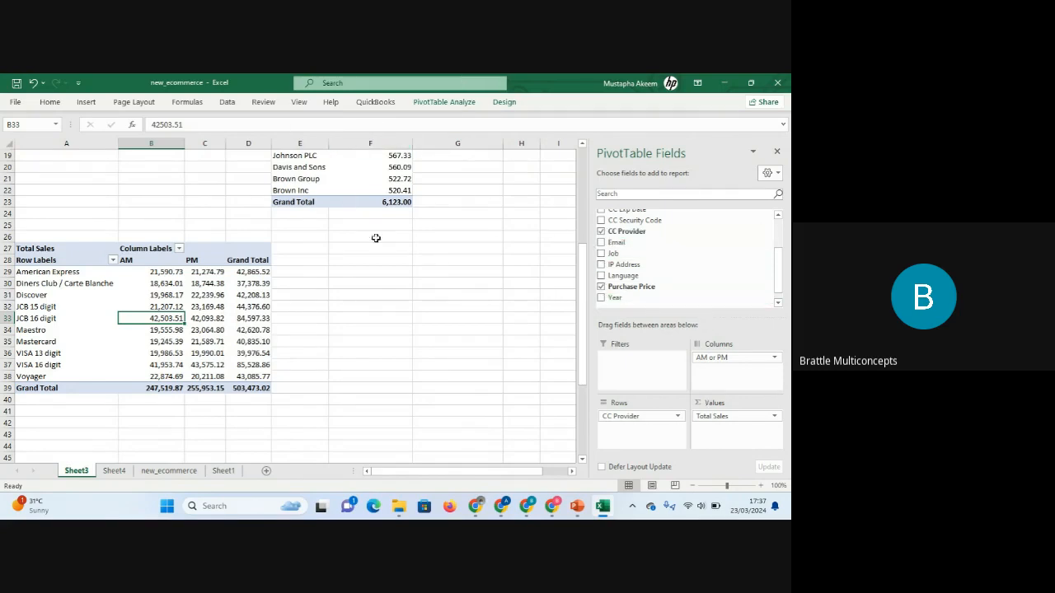
{"action": "left_click", "coordinate": [182, 328]}
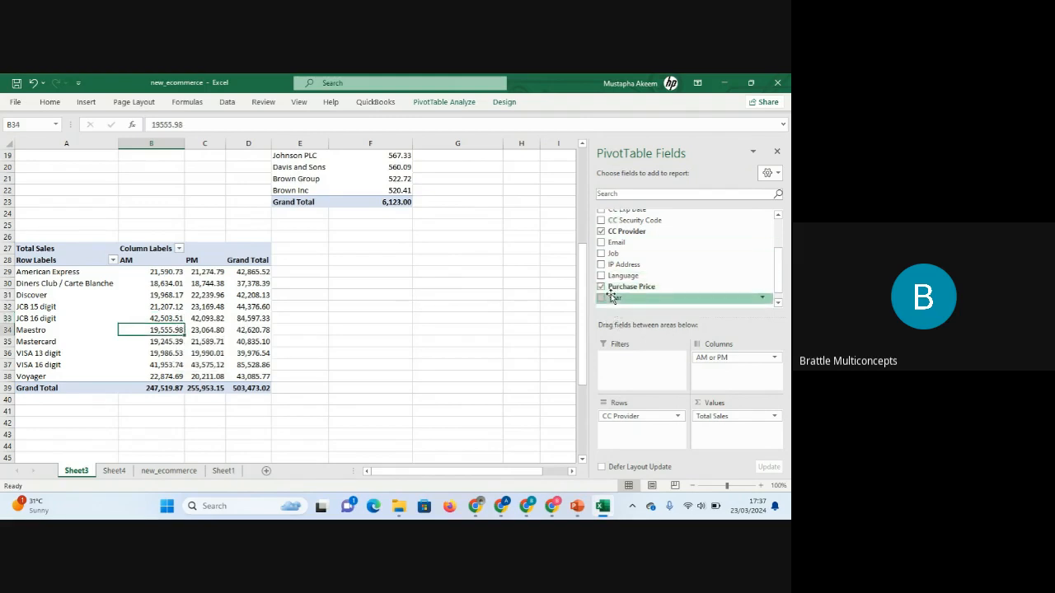
{"action": "left_click", "coordinate": [429, 268]}
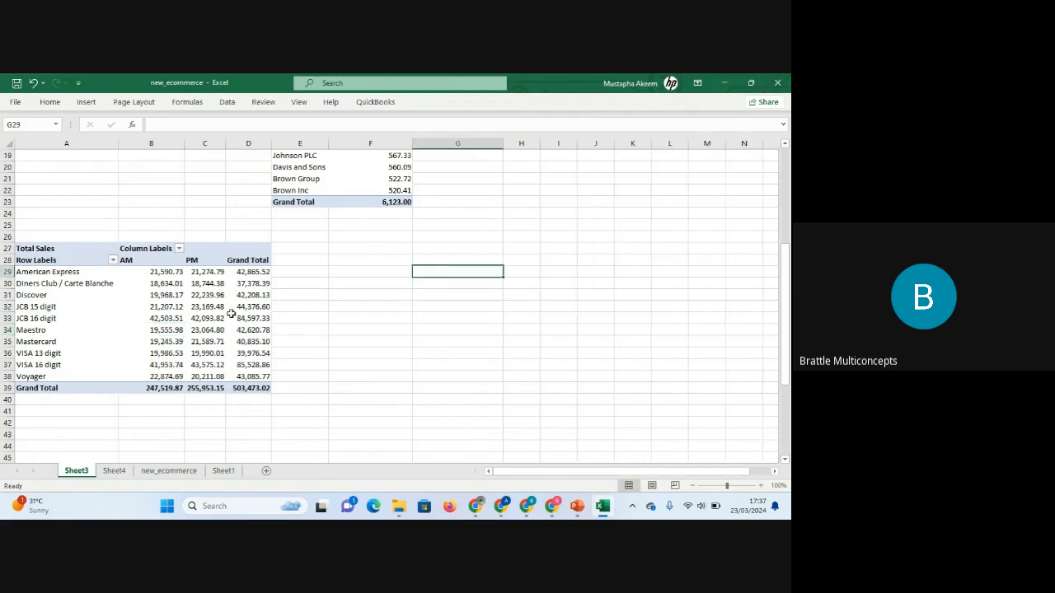
{"action": "left_click", "coordinate": [317, 354]}
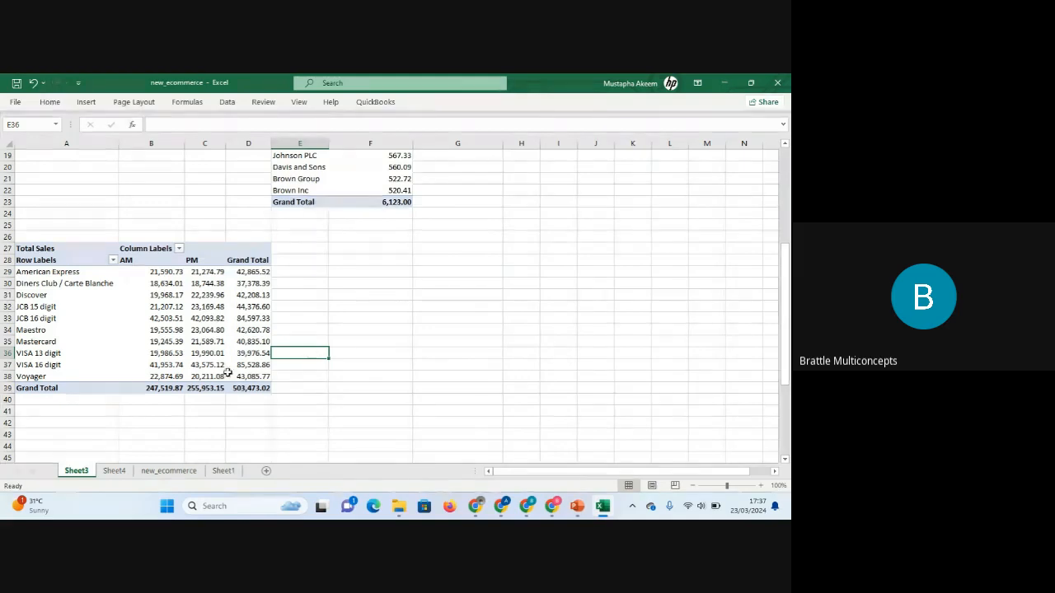
Examine the Language and AM or PM PivotTable on Sheet4.
{"action": "left_click", "coordinate": [115, 471]}
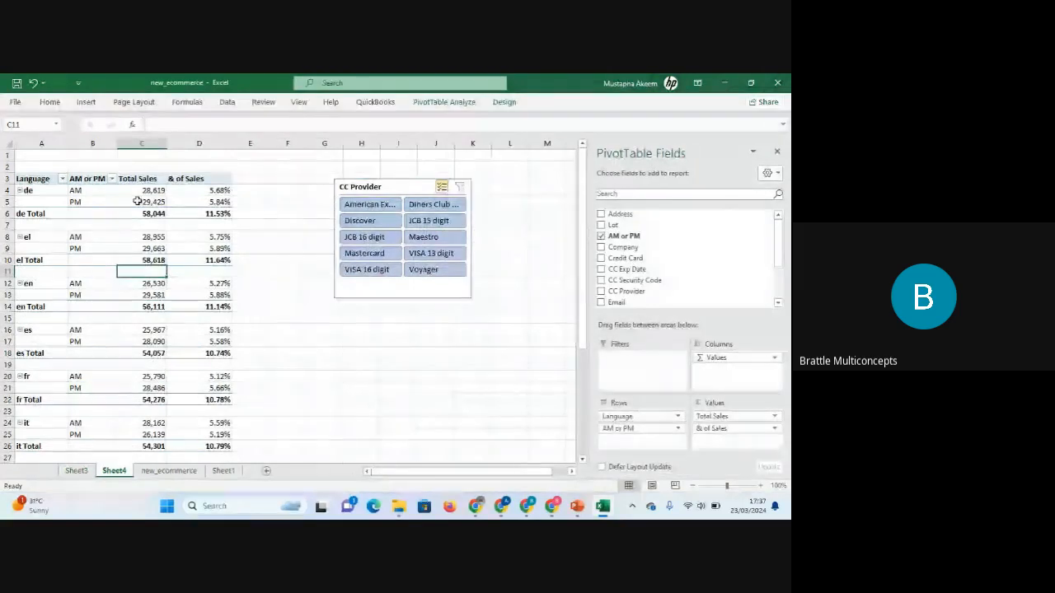
{"action": "left_click", "coordinate": [30, 178]}
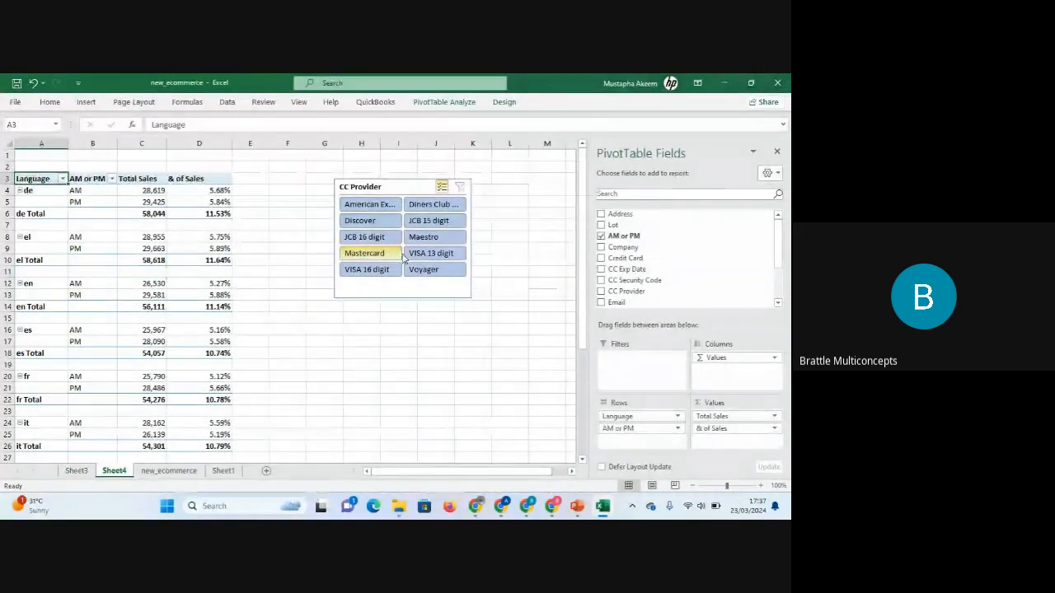
{"action": "left_click", "coordinate": [449, 408]}
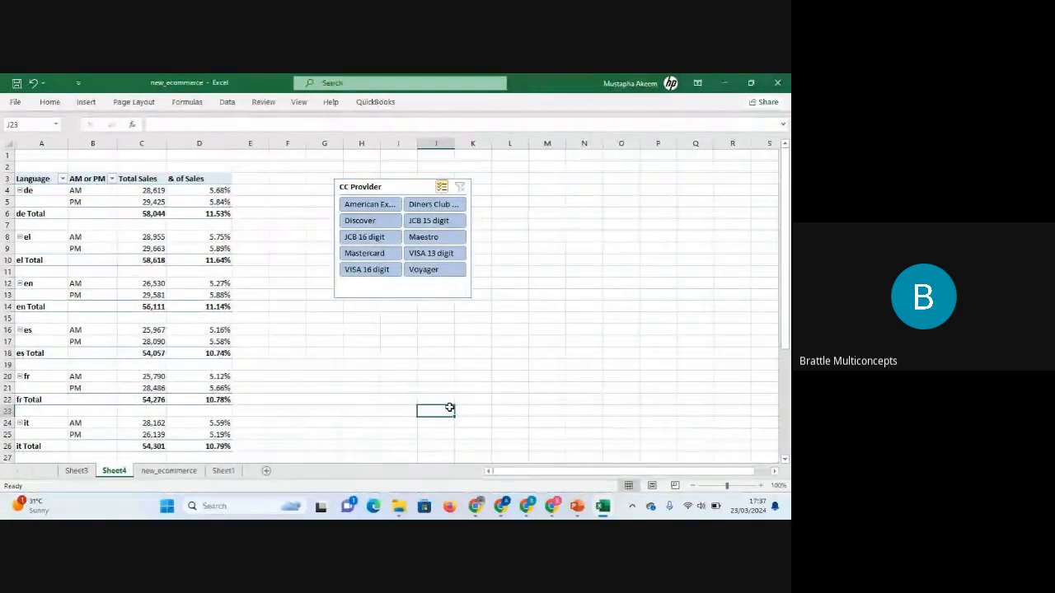
{"action": "key", "text": "Down"}
{"action": "key", "text": "Down"}
{"action": "key", "text": "Down"}
{"action": "key", "text": "Down"}
{"action": "key", "text": "Down"}
{"action": "key", "text": "Down"}
{"action": "key", "text": "Down"}
{"action": "key", "text": "Down"}
{"action": "key", "text": "Down"}
{"action": "scroll", "coordinate": [450, 407], "scroll_direction": "down", "scroll_amount": 3}
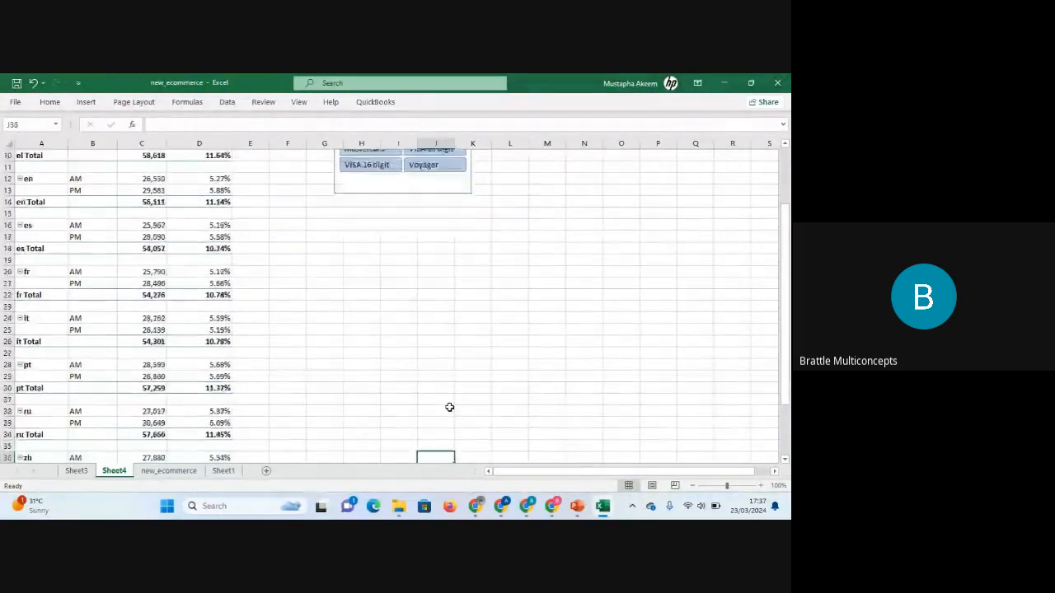
{"action": "key", "text": "Down"}
{"action": "key", "text": "Up"}
{"action": "key", "text": "Up"}
{"action": "key", "text": "Up"}
{"action": "key", "text": "Up"}
{"action": "key", "text": "Up"}
{"action": "key", "text": "Up"}
{"action": "key", "text": "Up"}
{"action": "key", "text": "Up"}
{"action": "key", "text": "Up"}
{"action": "key", "text": "Up"}
{"action": "key", "text": "Up"}
{"action": "key", "text": "Up"}
{"action": "key", "text": "Up"}
{"action": "key", "text": "Up"}
{"action": "key", "text": "Up"}
{"action": "key", "text": "Up"}
{"action": "key", "text": "Up"}
{"action": "key", "text": "Up"}
{"action": "key", "text": "Up"}
{"action": "key", "text": "Up"}
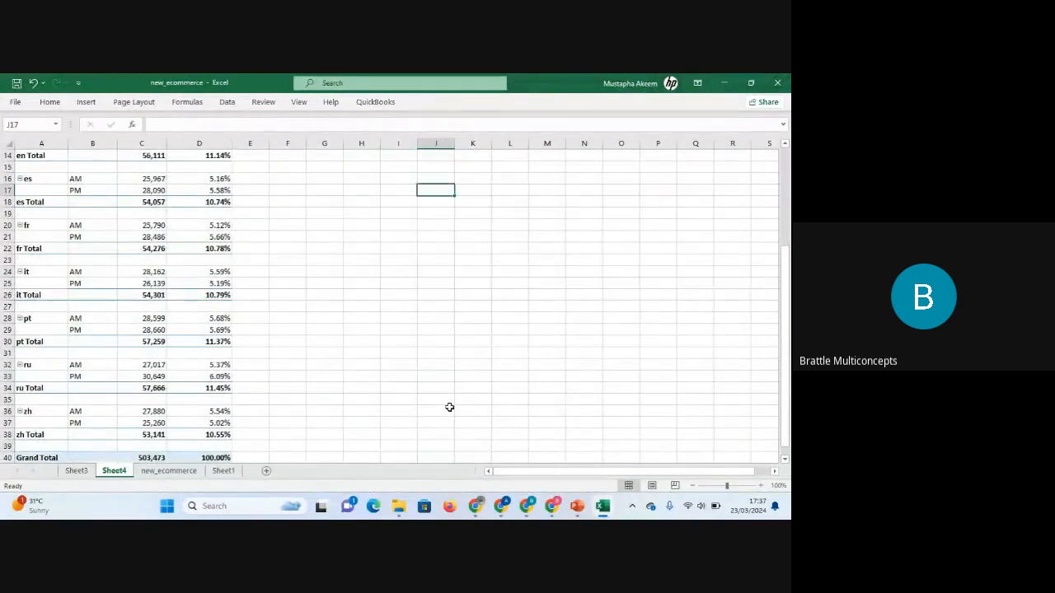
Insert a new PivotTable from new_ecommerce!$A$1:$N$10001 on the existing Sheet4 worksheet at cell G16.
{"action": "left_click", "coordinate": [168, 471]}
{"action": "left_click", "coordinate": [367, 271]}
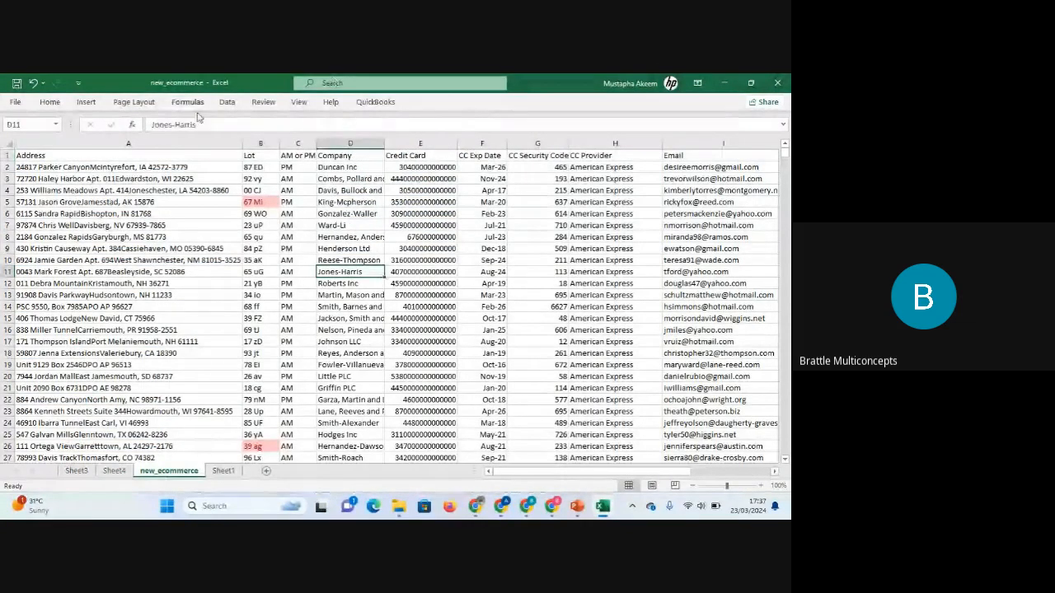
{"action": "left_click", "coordinate": [87, 102]}
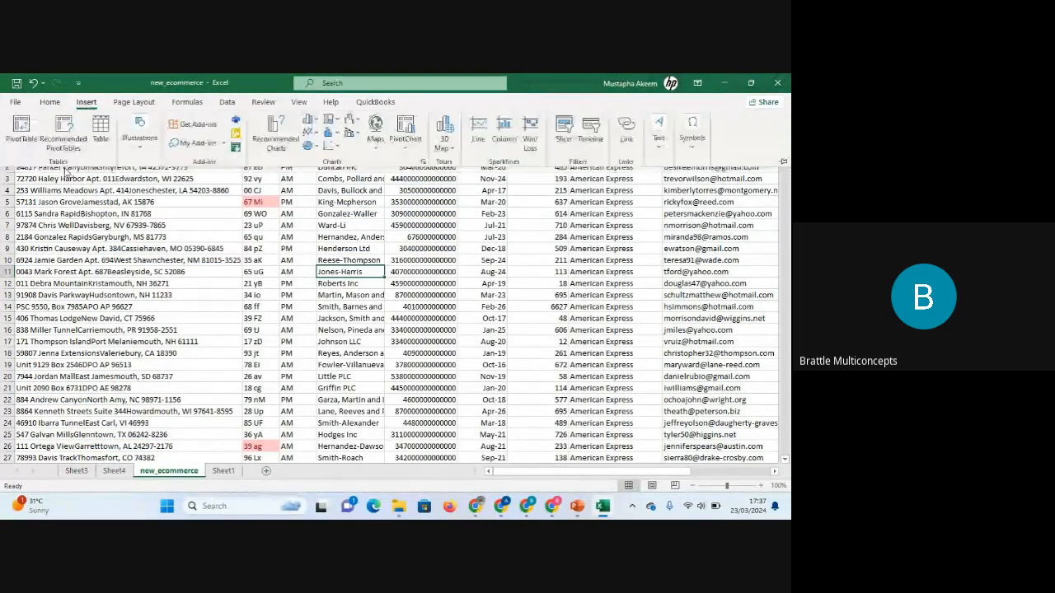
{"action": "left_click", "coordinate": [15, 134]}
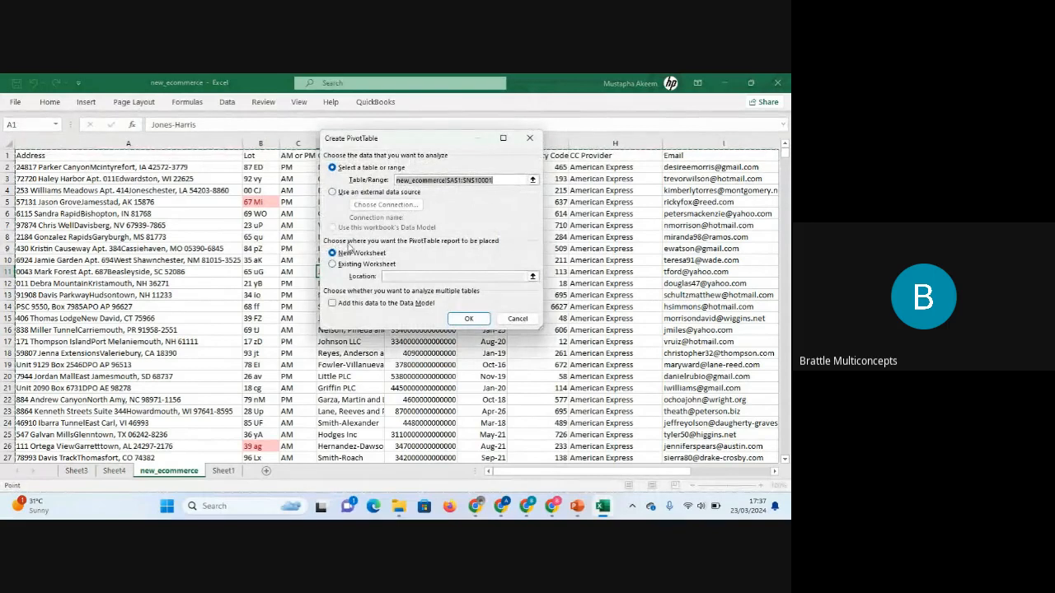
{"action": "left_click", "coordinate": [338, 264]}
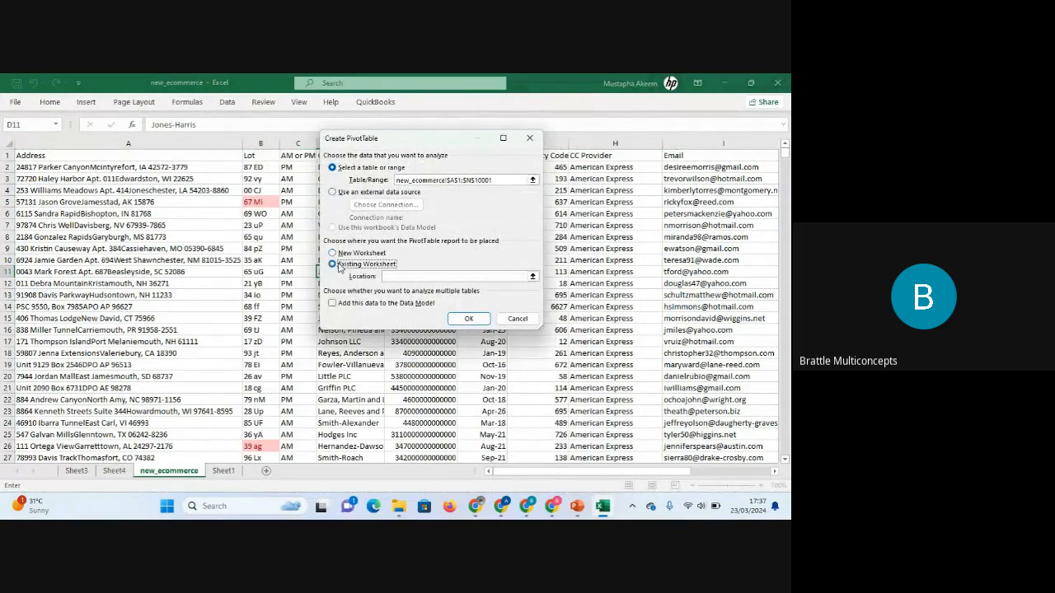
{"action": "left_click", "coordinate": [114, 470]}
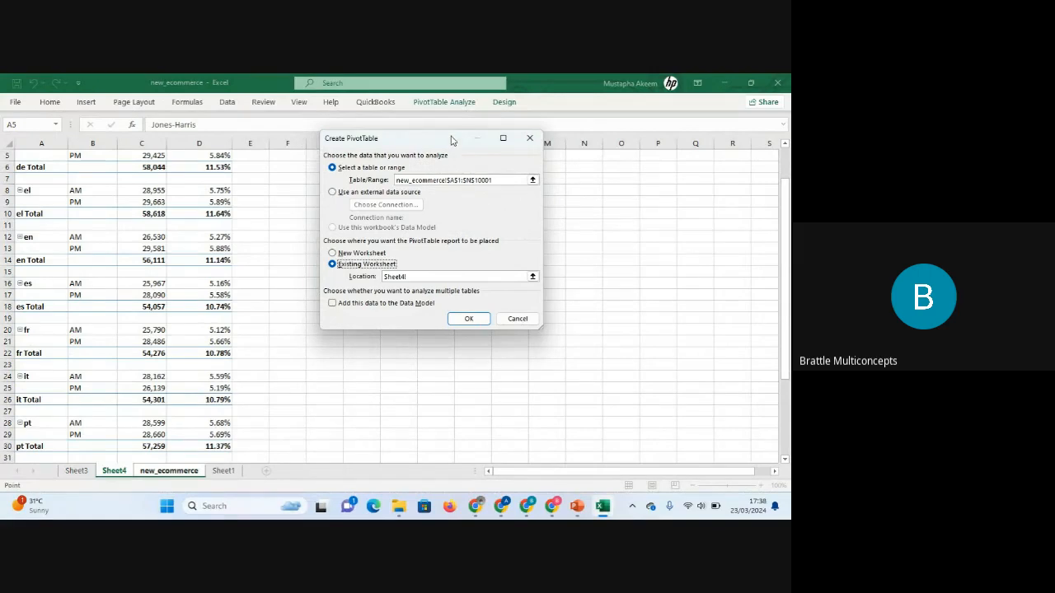
{"action": "left_click_drag", "start_coordinate": [451, 140], "coordinate": [455, 280]}
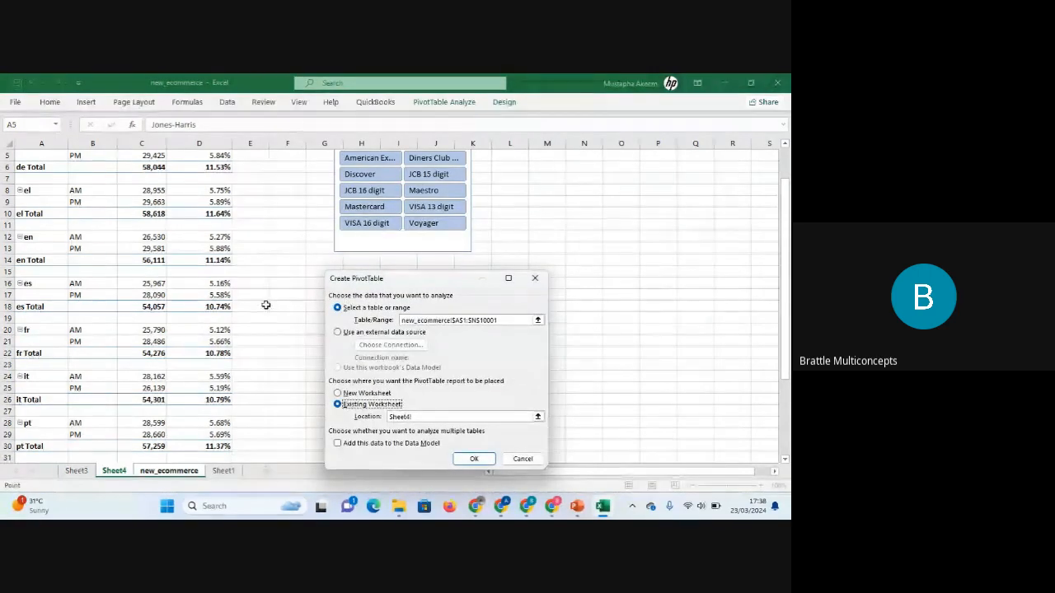
{"action": "left_click", "coordinate": [312, 281]}
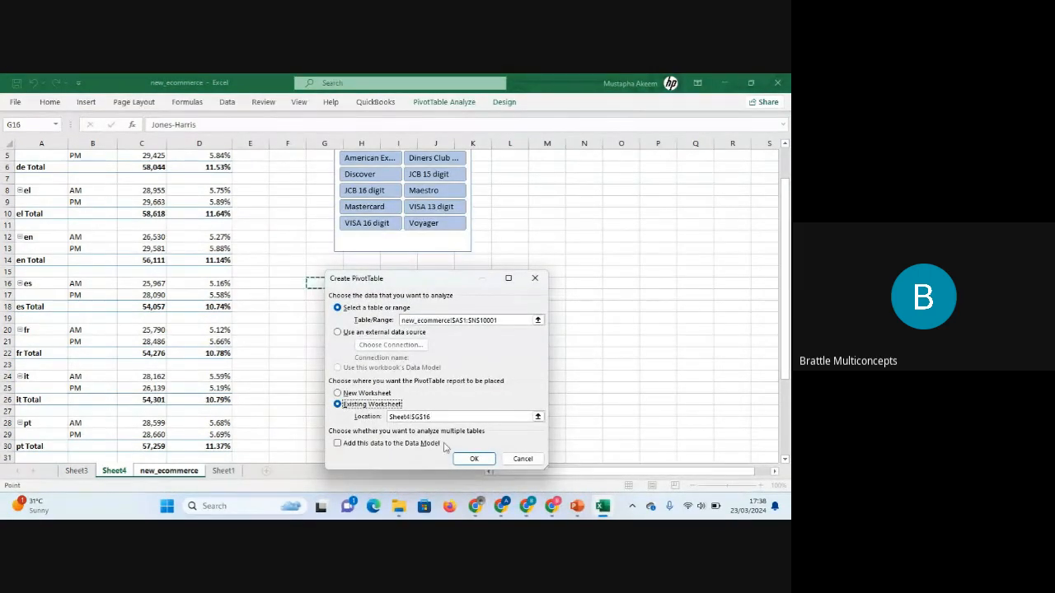
{"action": "left_click", "coordinate": [472, 460]}
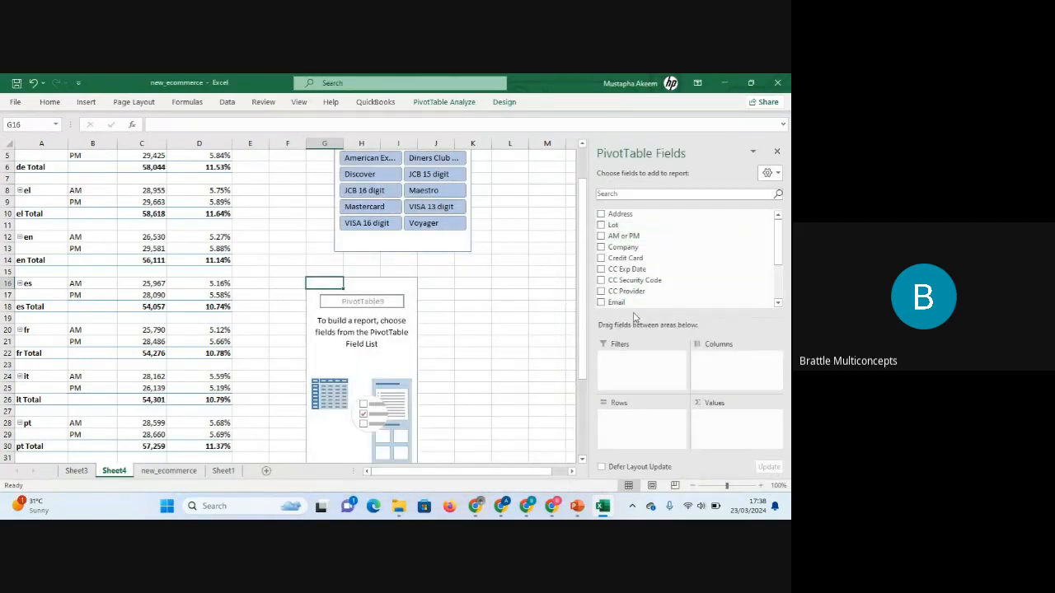
Add the Company field to the new PivotTable's Rows.
{"action": "scroll", "coordinate": [780, 245], "scroll_direction": "down", "scroll_amount": 3}
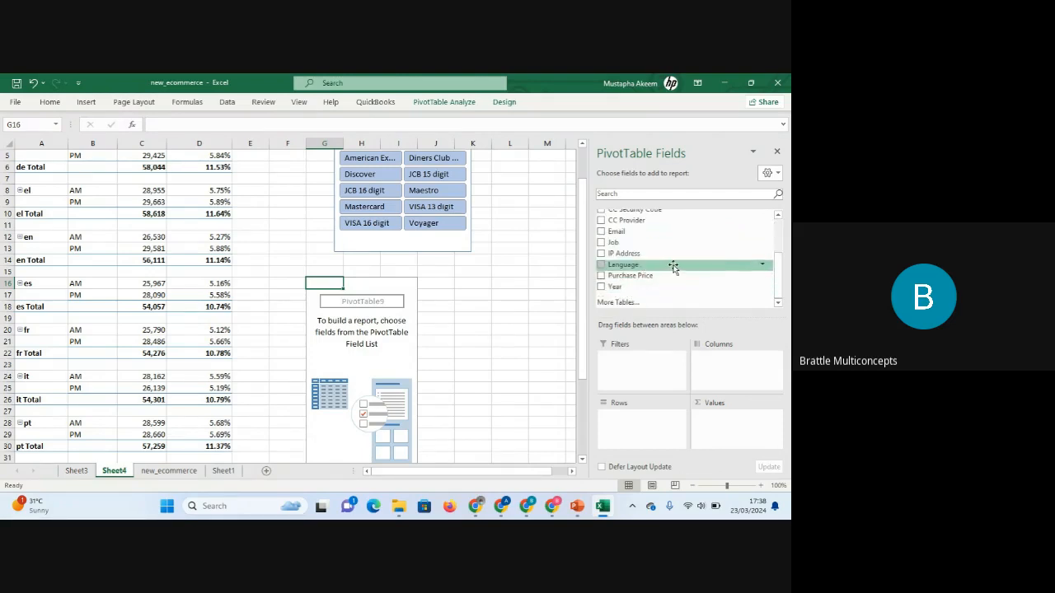
{"action": "left_click_drag", "start_coordinate": [775, 281], "coordinate": [776, 239]}
{"action": "scroll", "coordinate": [705, 241], "scroll_direction": "down", "scroll_amount": 3}
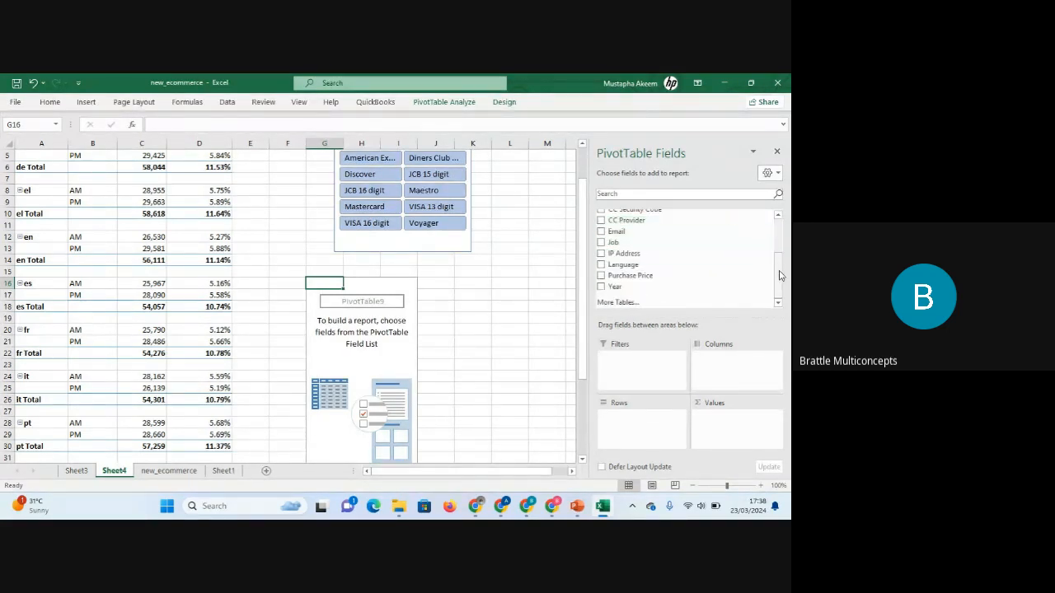
{"action": "left_click_drag", "start_coordinate": [775, 272], "coordinate": [776, 219]}
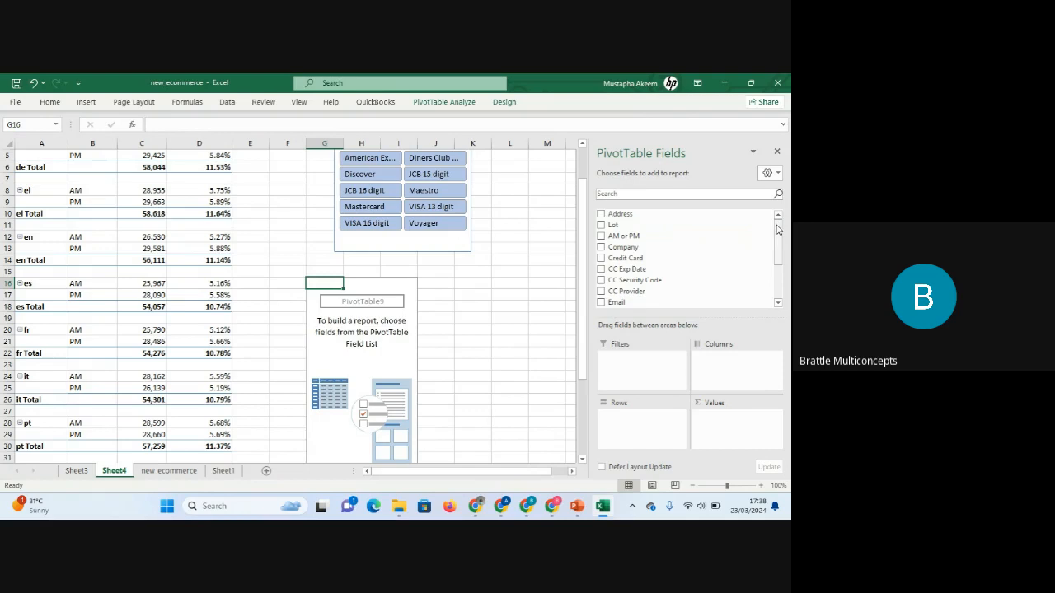
{"action": "mouse_move", "coordinate": [782, 233]}
{"action": "left_mouse_down"}
{"action": "mouse_move", "coordinate": [783, 266]}
{"action": "mouse_move", "coordinate": [781, 222]}
{"action": "mouse_move", "coordinate": [784, 266]}
{"action": "mouse_move", "coordinate": [783, 227]}
{"action": "left_mouse_up"}
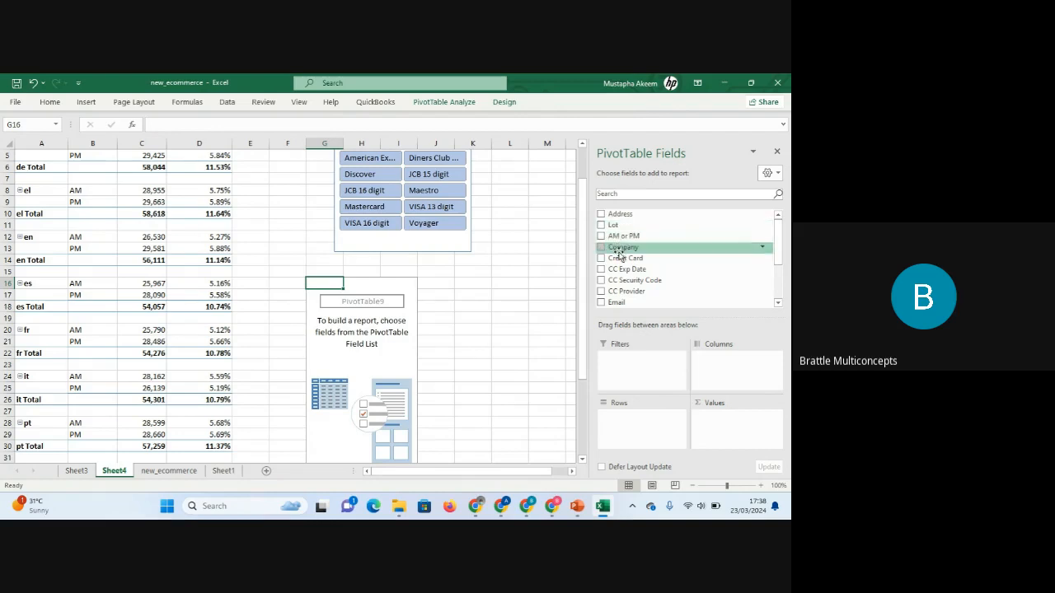
{"action": "left_click_drag", "start_coordinate": [620, 255], "coordinate": [629, 428]}
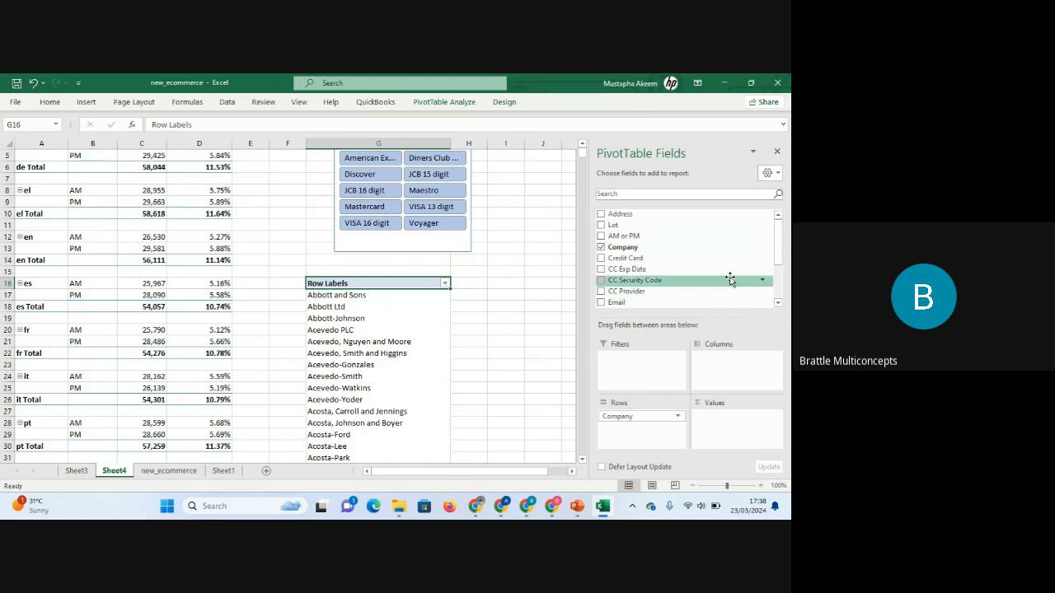
Add the Year field to the new PivotTable's Values and summarize it by Count.
{"action": "left_click_drag", "start_coordinate": [778, 260], "coordinate": [781, 294]}
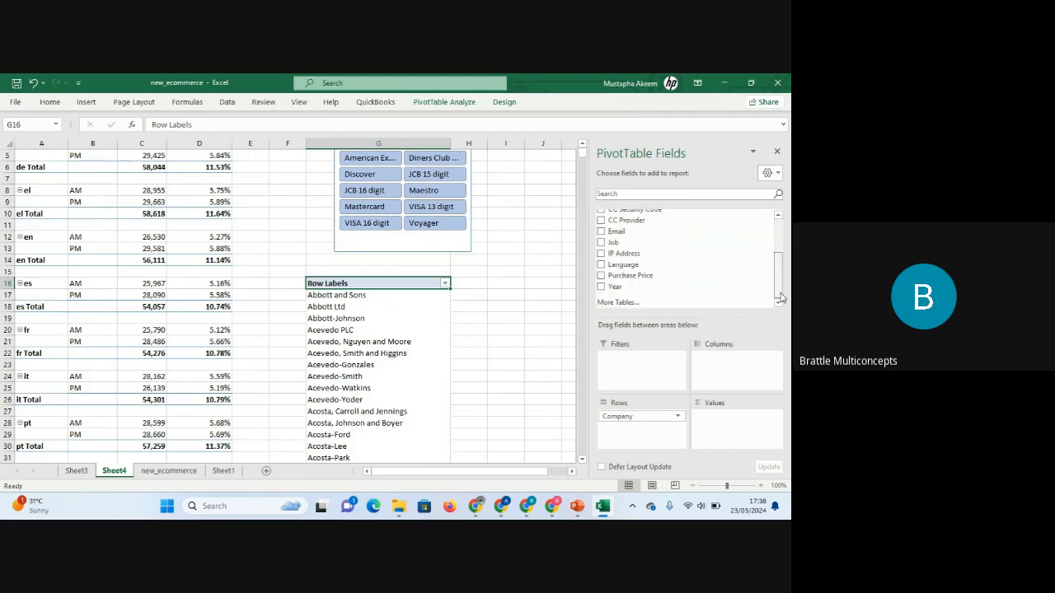
{"action": "left_click_drag", "start_coordinate": [608, 289], "coordinate": [716, 415]}
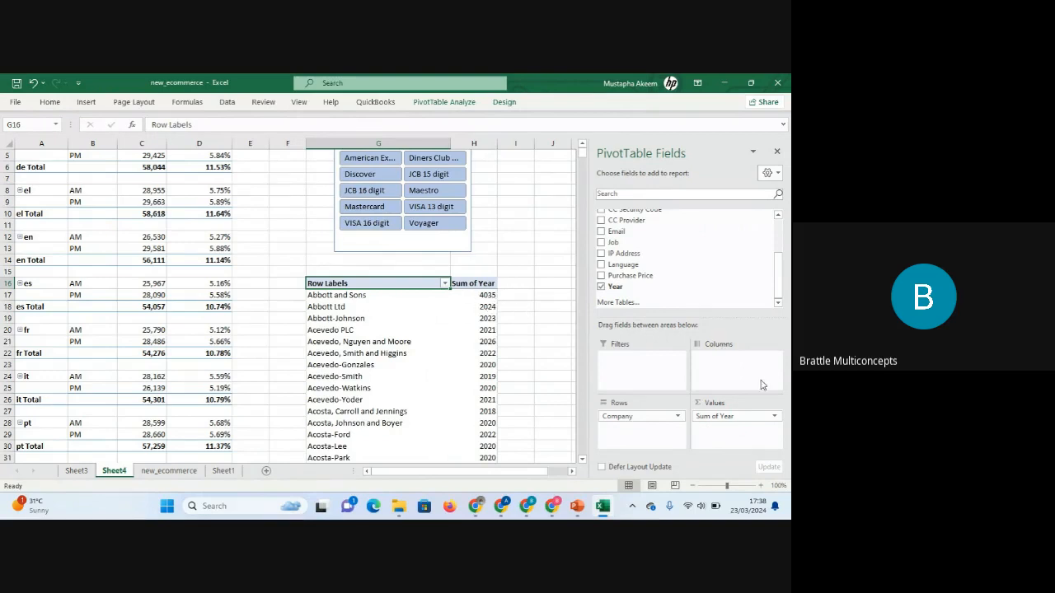
{"action": "left_click", "coordinate": [773, 416]}
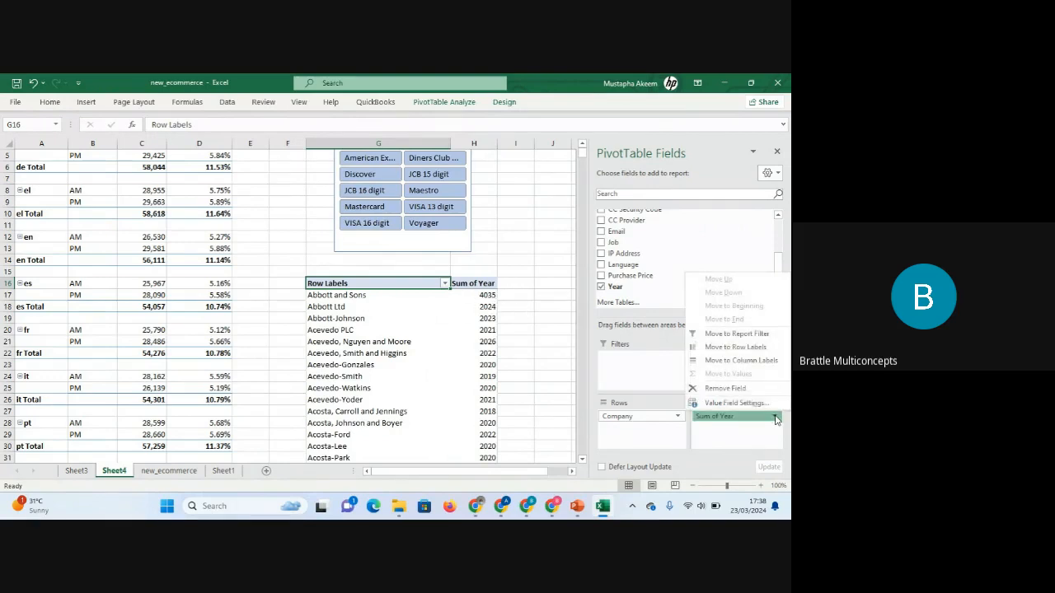
{"action": "left_click", "coordinate": [736, 403]}
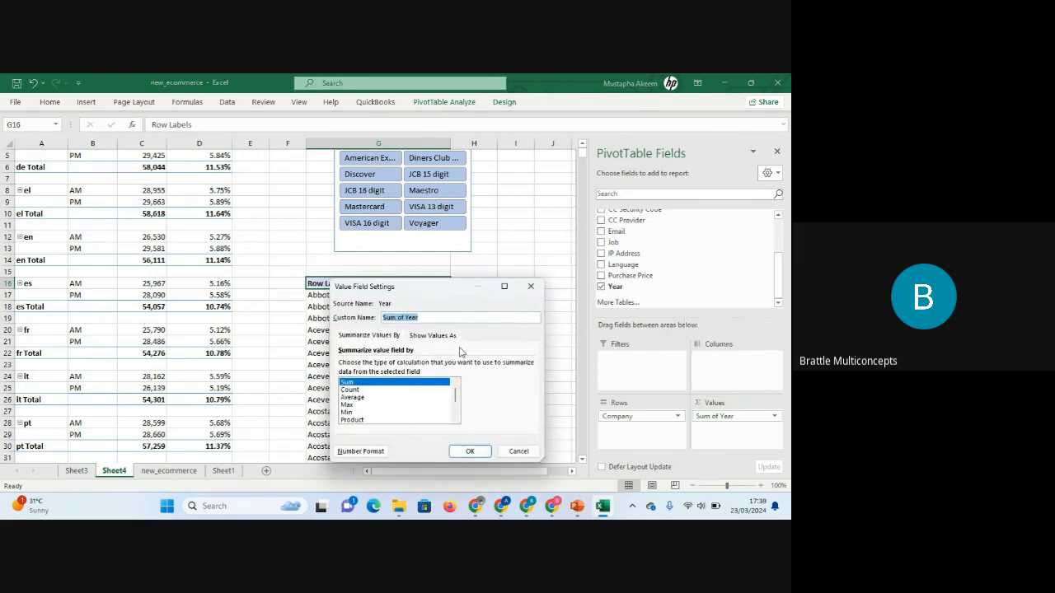
{"action": "left_click", "coordinate": [354, 390]}
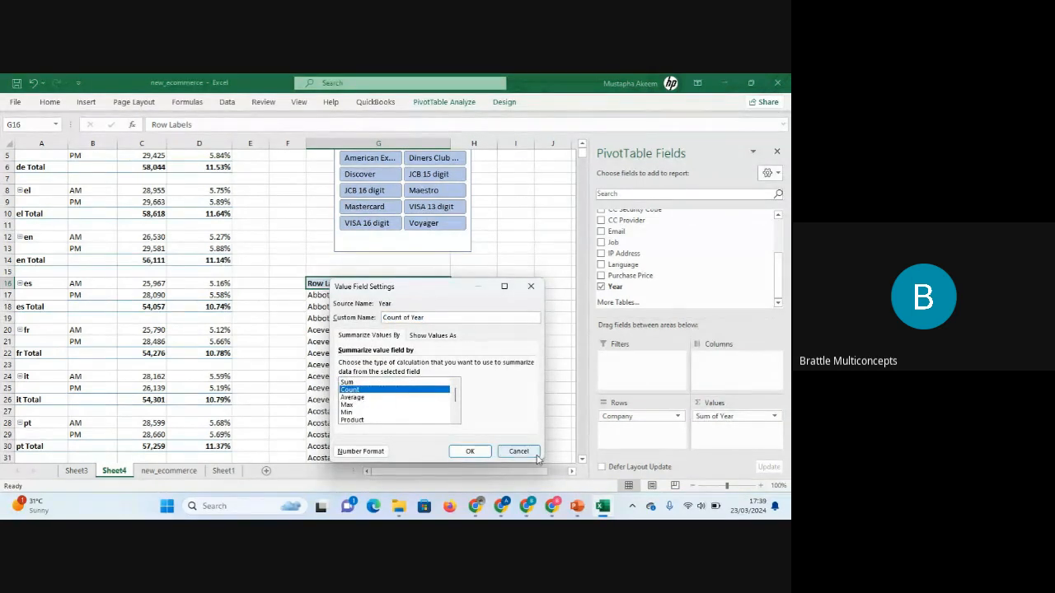
{"action": "left_click", "coordinate": [470, 451]}
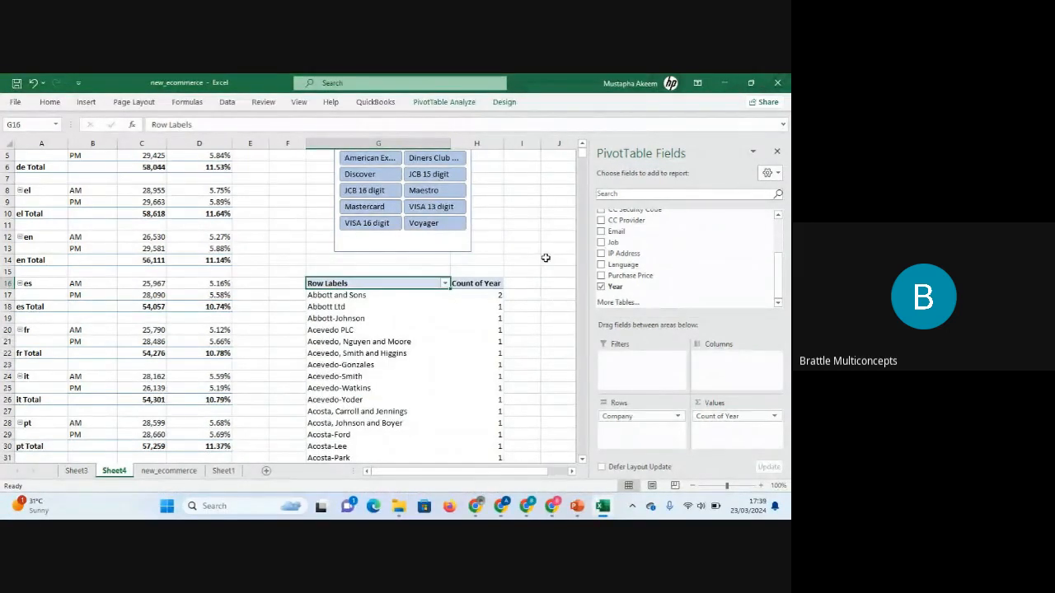
{"action": "left_click", "coordinate": [483, 296]}
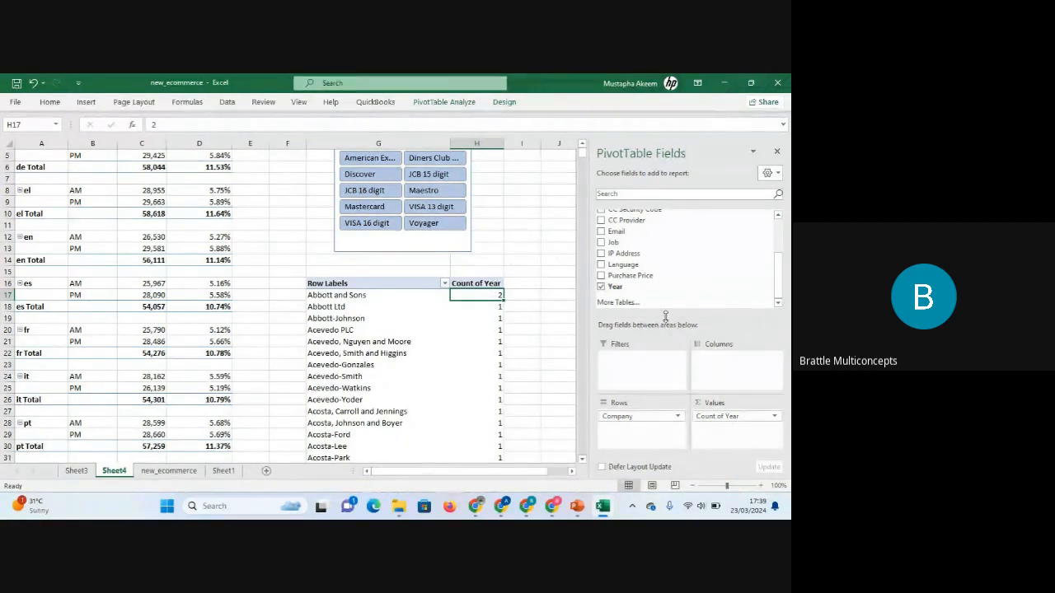
Remove Year and Company from the PivotTable areas and place Year in Rows instead.
{"action": "left_click_drag", "start_coordinate": [730, 416], "coordinate": [525, 361]}
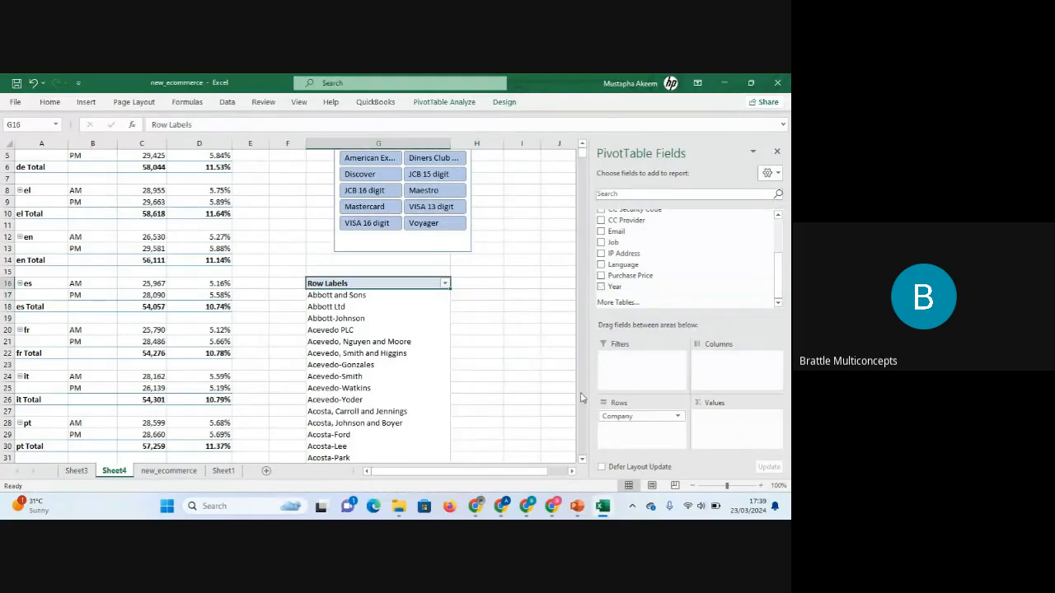
{"action": "left_click_drag", "start_coordinate": [626, 418], "coordinate": [564, 402]}
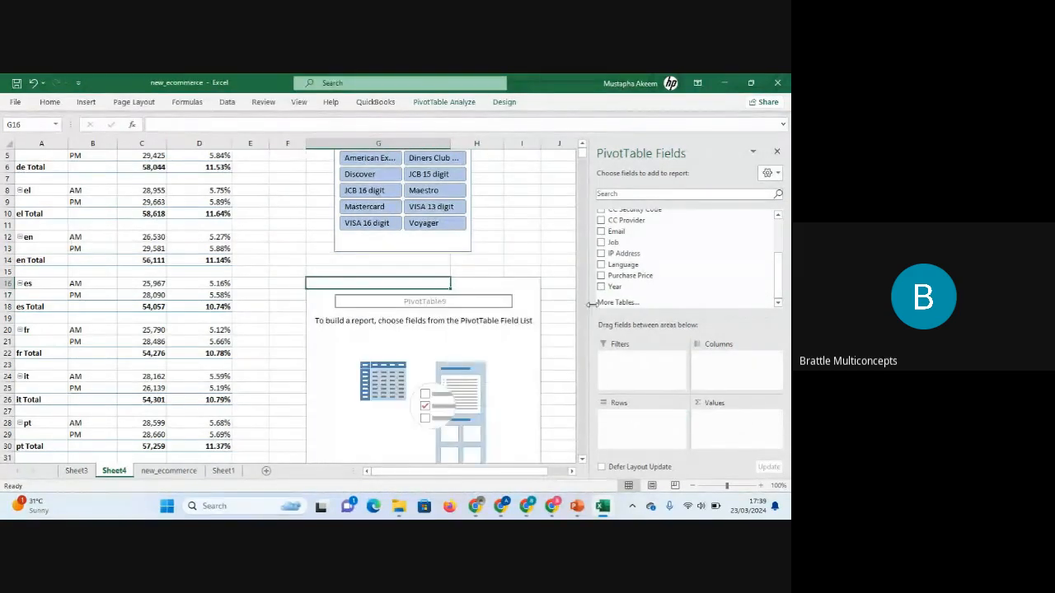
{"action": "left_click_drag", "start_coordinate": [612, 284], "coordinate": [636, 431]}
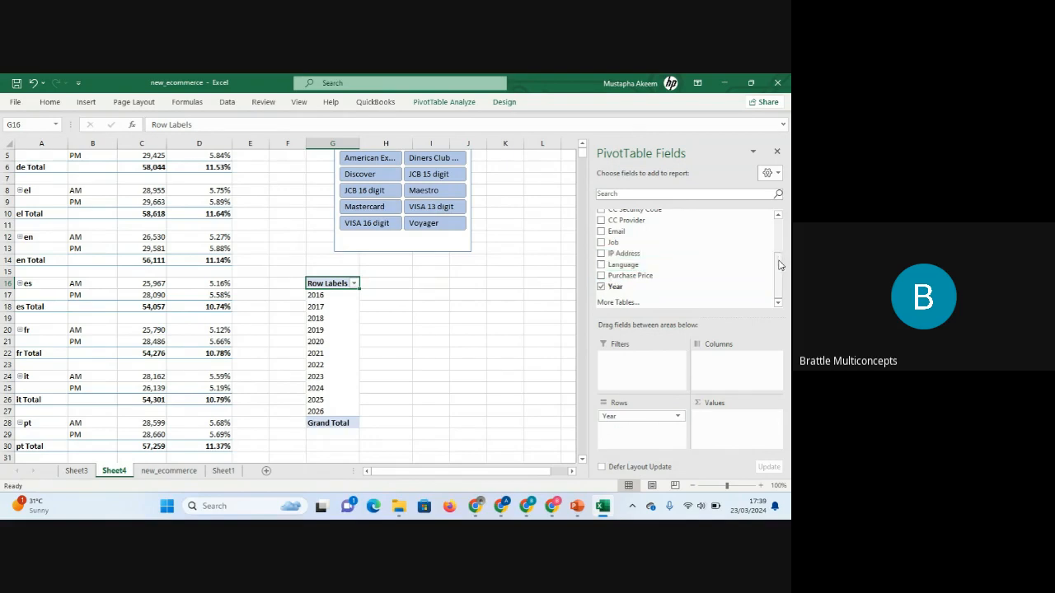
Add the Company field to Values to count companies for each year.
{"action": "left_click_drag", "start_coordinate": [778, 262], "coordinate": [775, 221]}
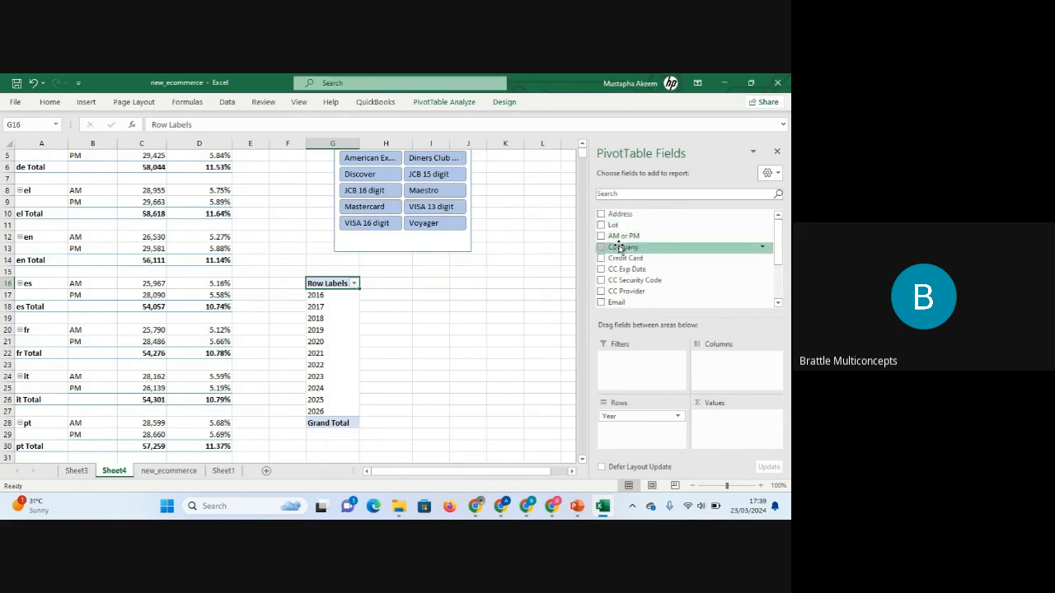
{"action": "left_click_drag", "start_coordinate": [622, 249], "coordinate": [725, 417]}
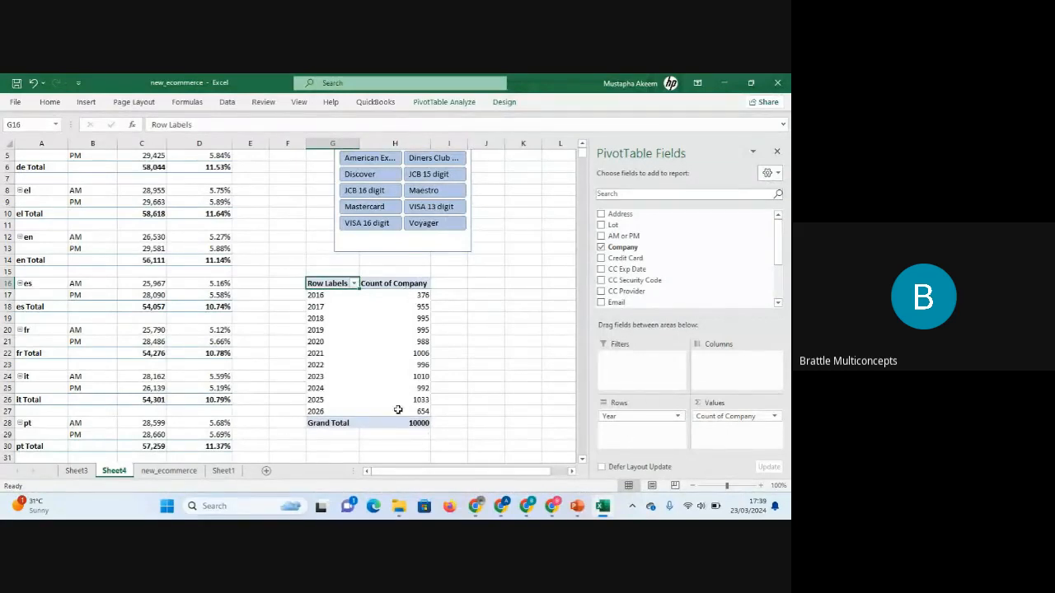
{"action": "left_click", "coordinate": [422, 295]}
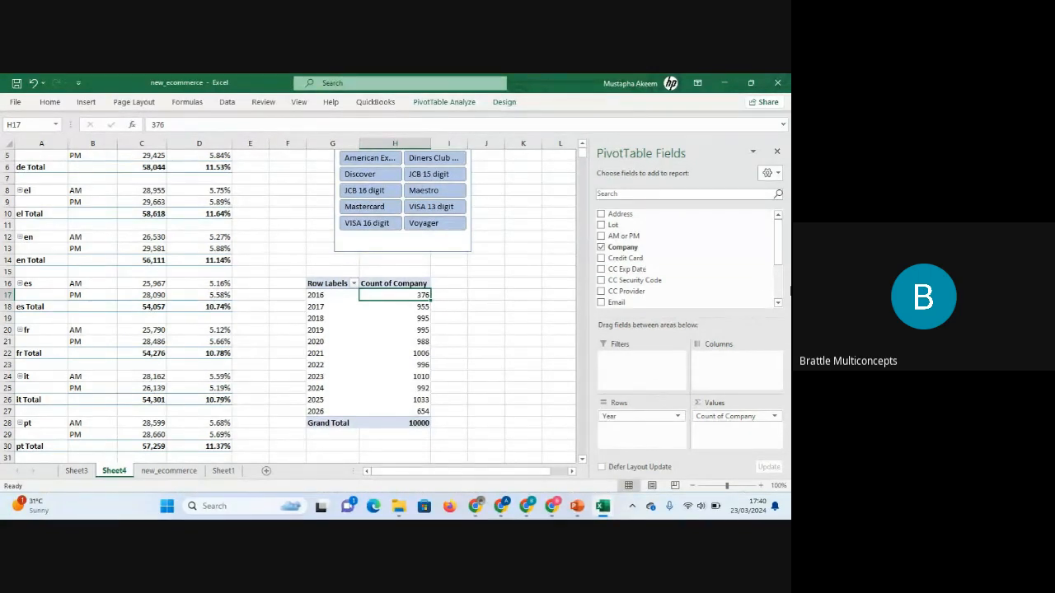
Examine the Show Values As options for the Count of Company values.
{"action": "mouse_move", "coordinate": [779, 249]}
{"action": "left_mouse_down"}
{"action": "mouse_move", "coordinate": [779, 292]}
{"action": "mouse_move", "coordinate": [780, 236]}
{"action": "left_mouse_up"}
{"action": "left_click", "coordinate": [459, 319]}
{"action": "left_click", "coordinate": [373, 329]}
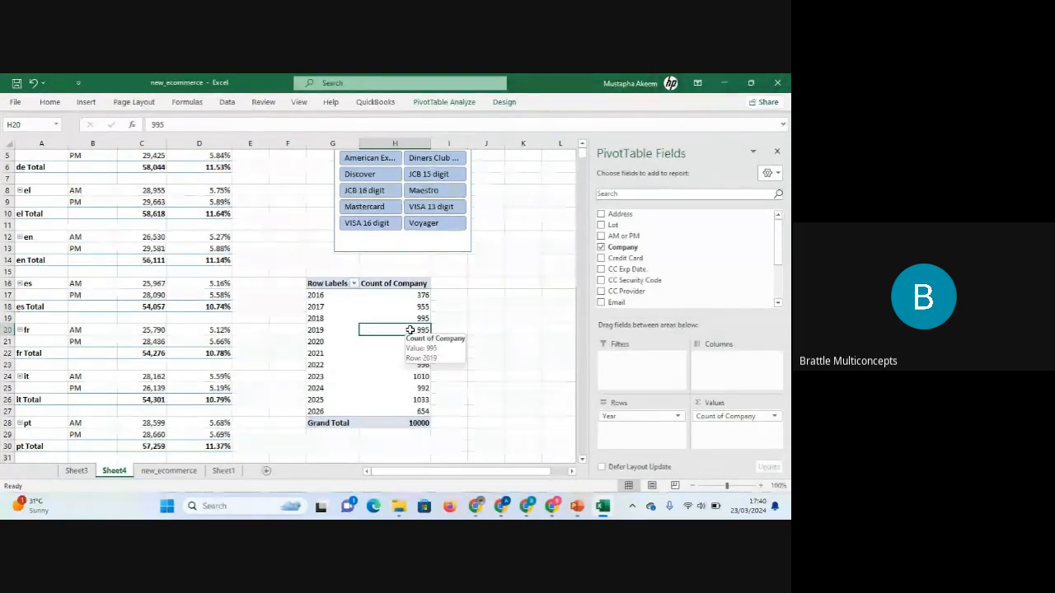
{"action": "right_click", "coordinate": [407, 329]}
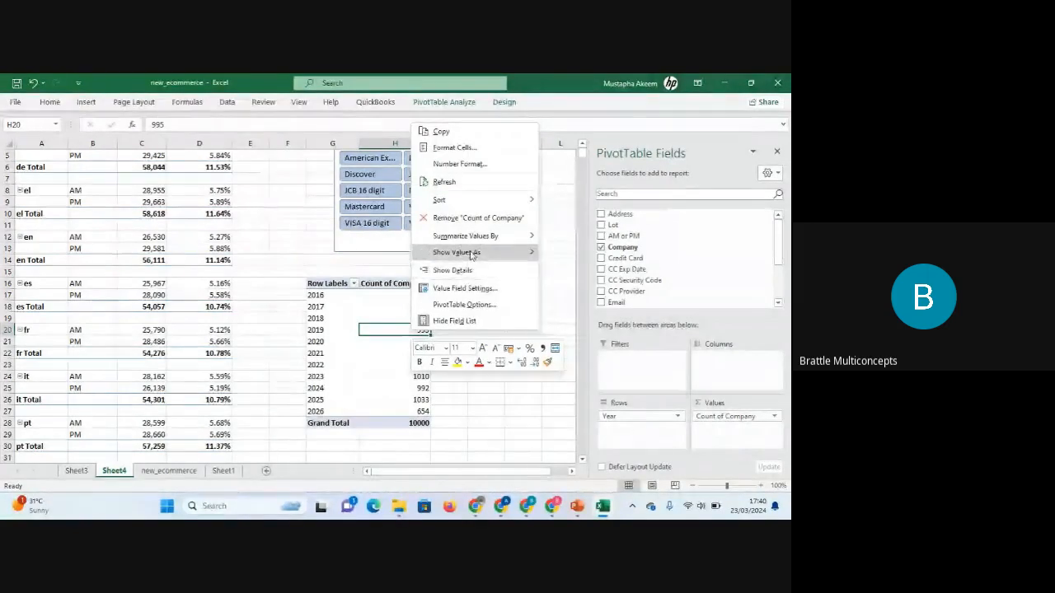
{"action": "mouse_move", "coordinate": [472, 238]}
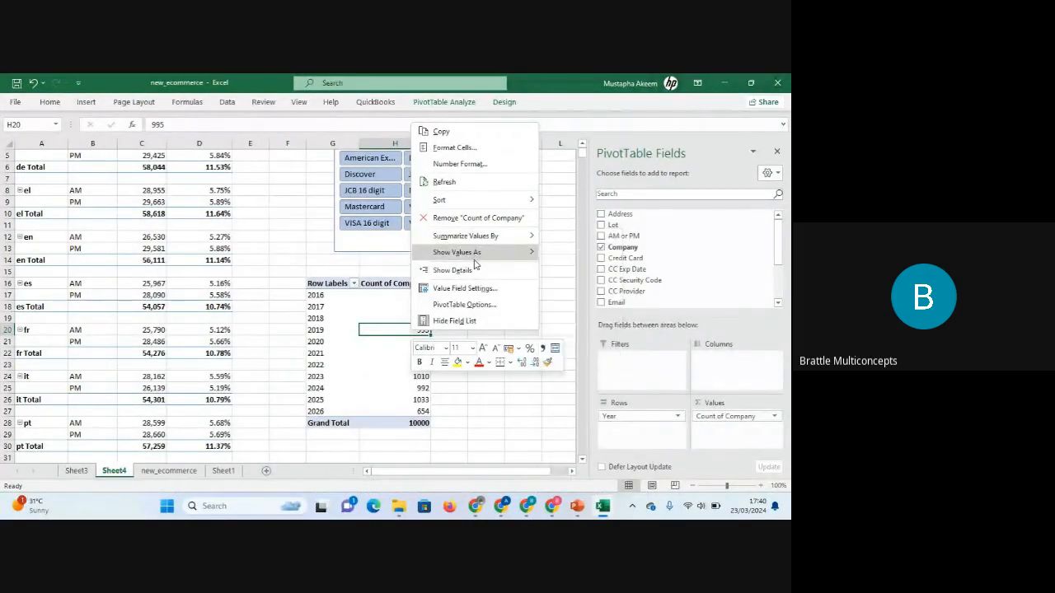
{"action": "mouse_move", "coordinate": [475, 258]}
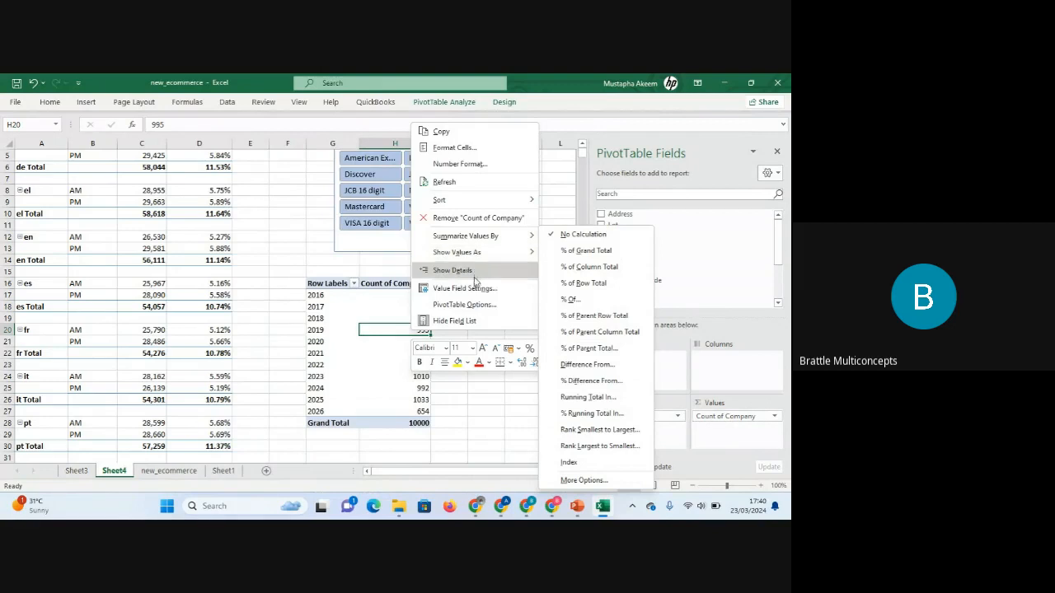
{"action": "left_click", "coordinate": [391, 421]}
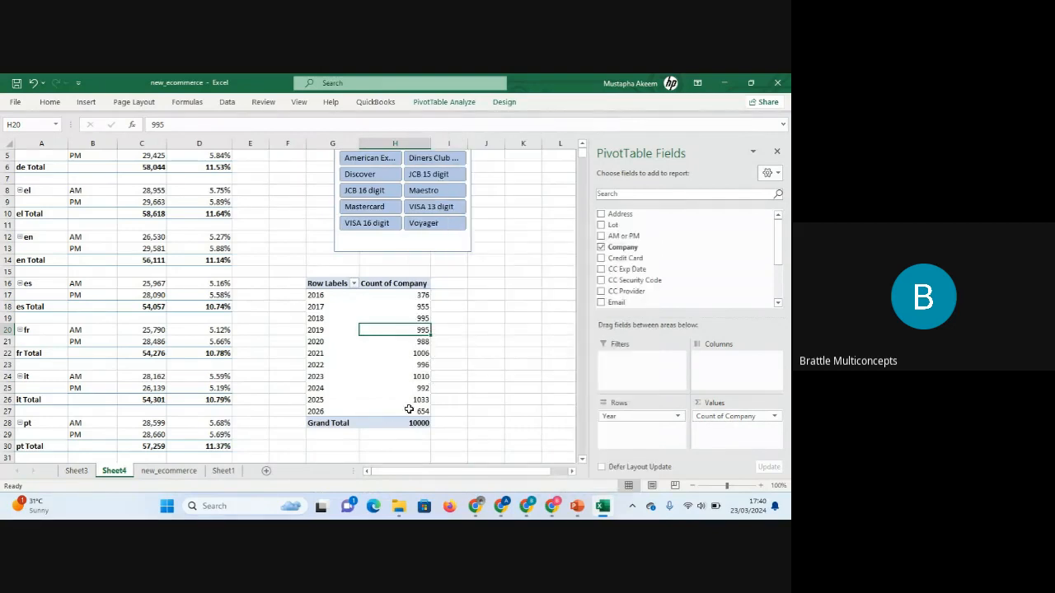
{"action": "left_click", "coordinate": [486, 399]}
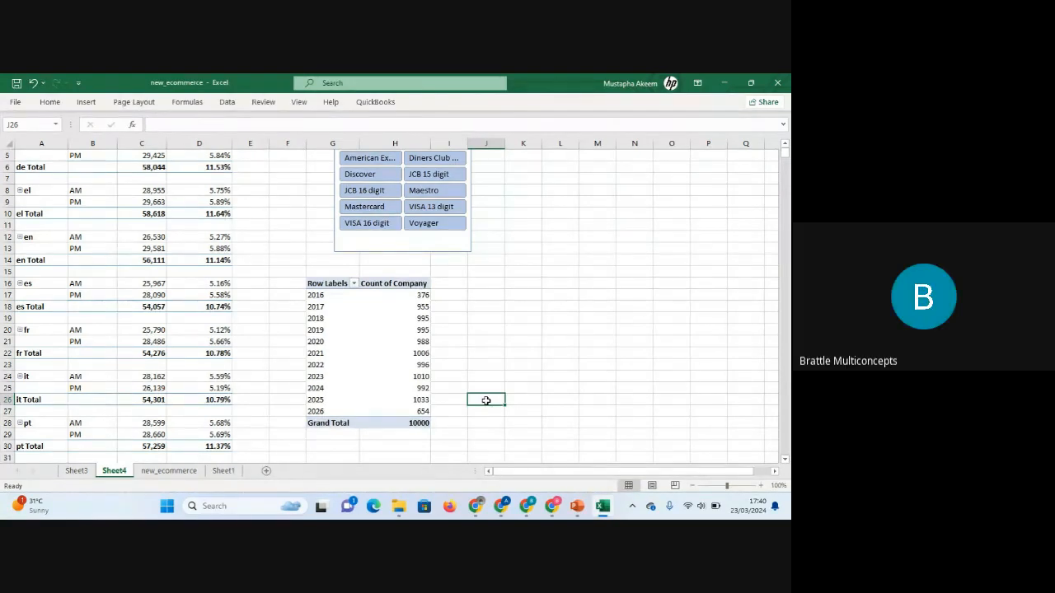
{"action": "mouse_move", "coordinate": [484, 513]}
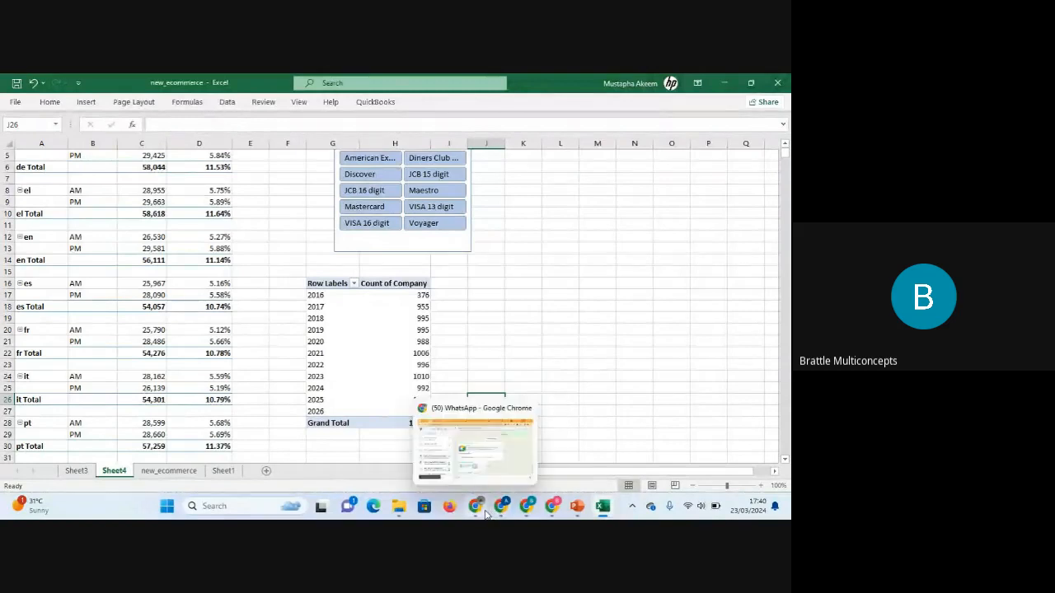
{"action": "left_click", "coordinate": [490, 457]}
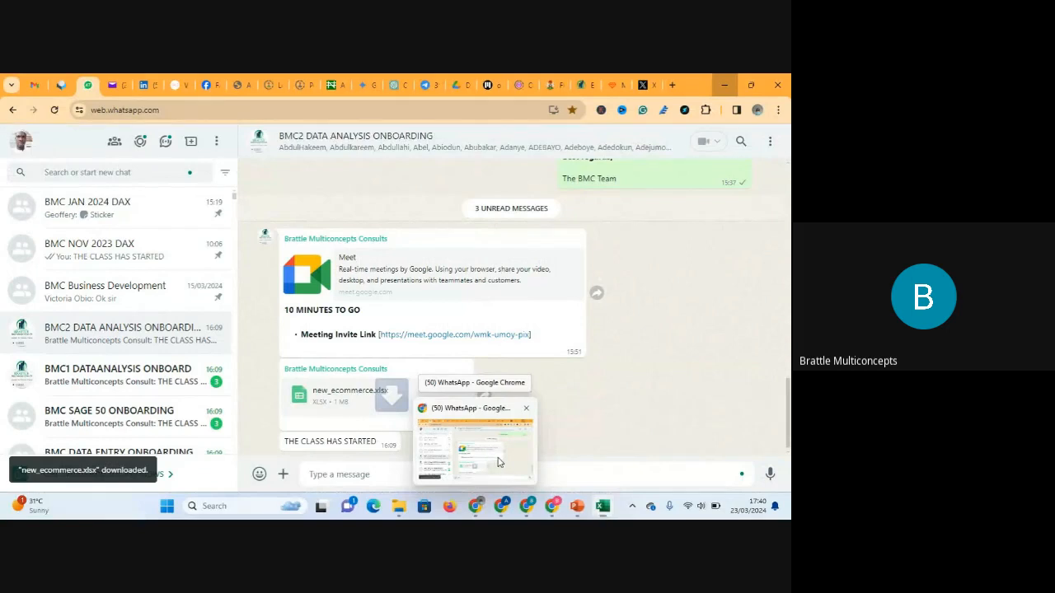
{"action": "left_click", "coordinate": [144, 85]}
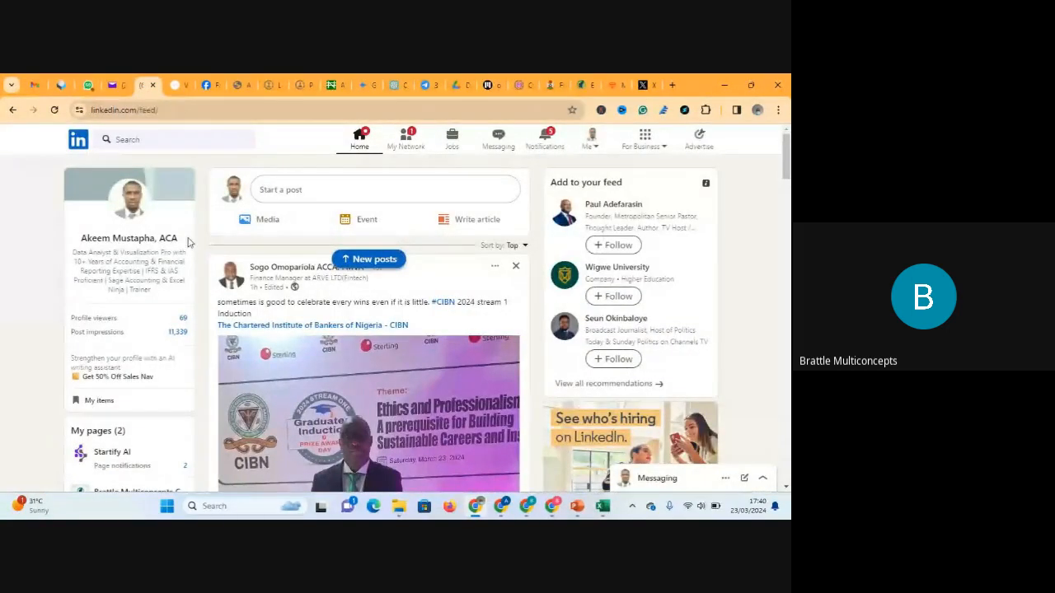
{"action": "left_click", "coordinate": [359, 145]}
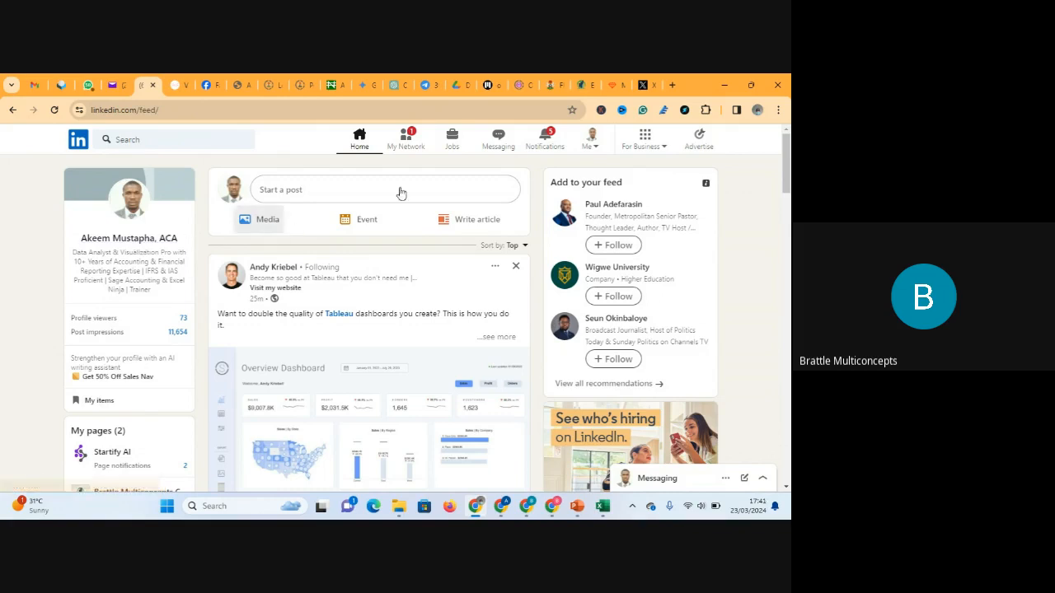
{"action": "left_click", "coordinate": [548, 140]}
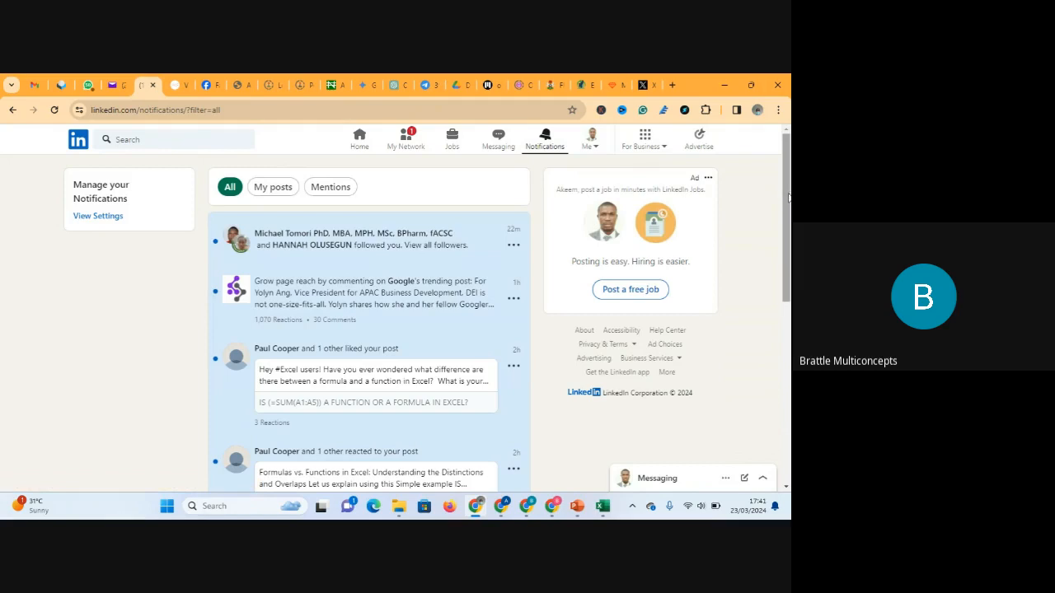
{"action": "left_click_drag", "start_coordinate": [789, 198], "coordinate": [790, 154]}
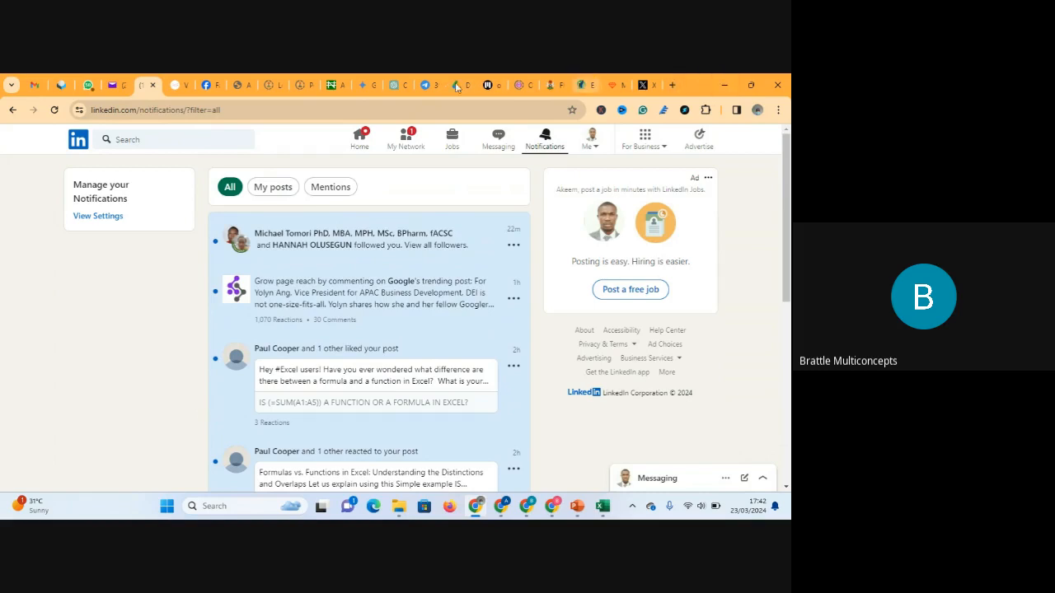
{"action": "left_click", "coordinate": [360, 144]}
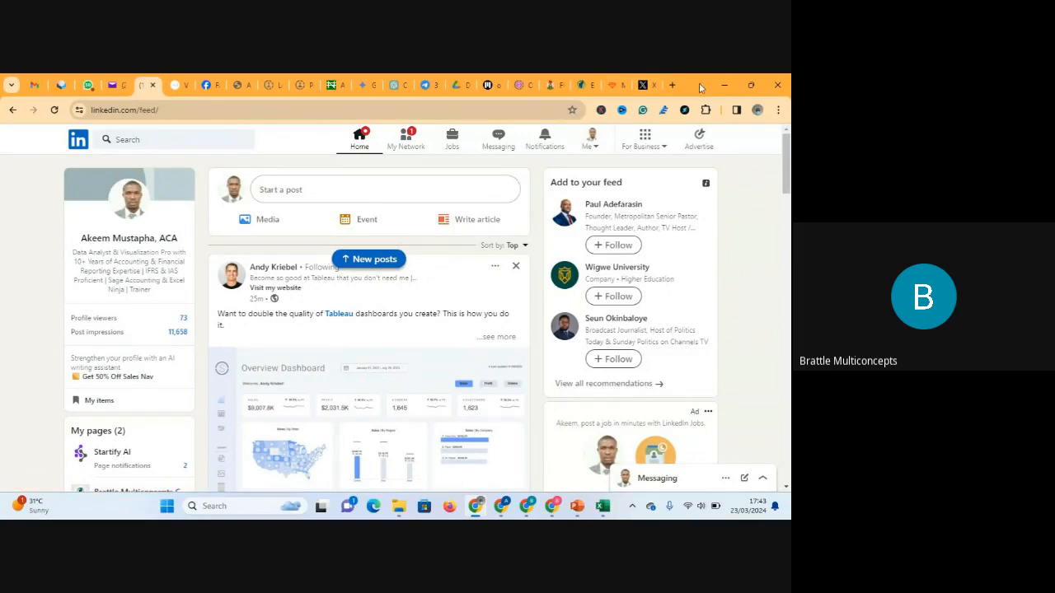
{"action": "left_click", "coordinate": [725, 85]}
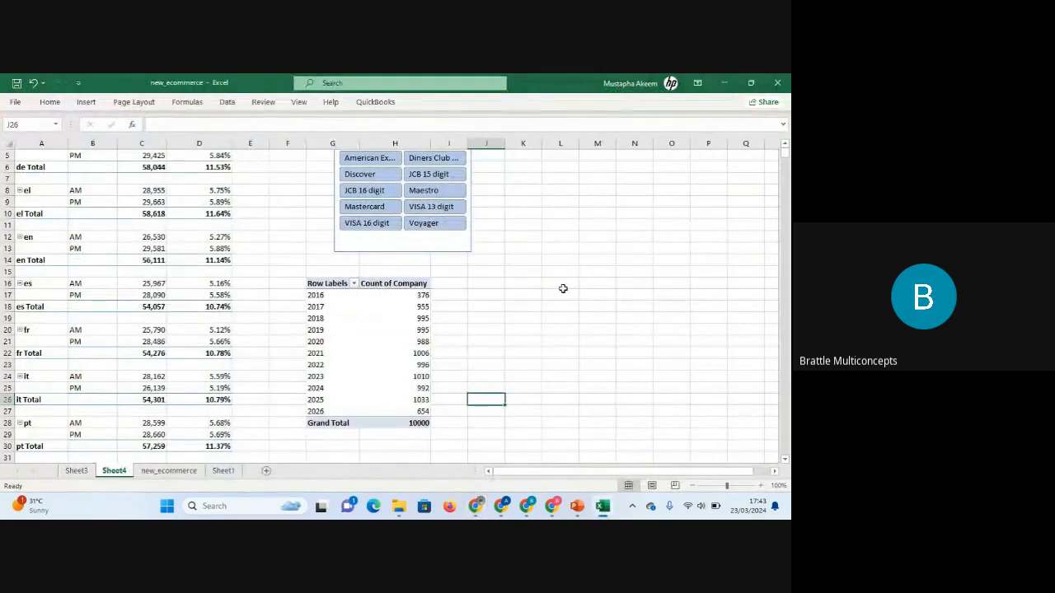
{"action": "mouse_move", "coordinate": [576, 516]}
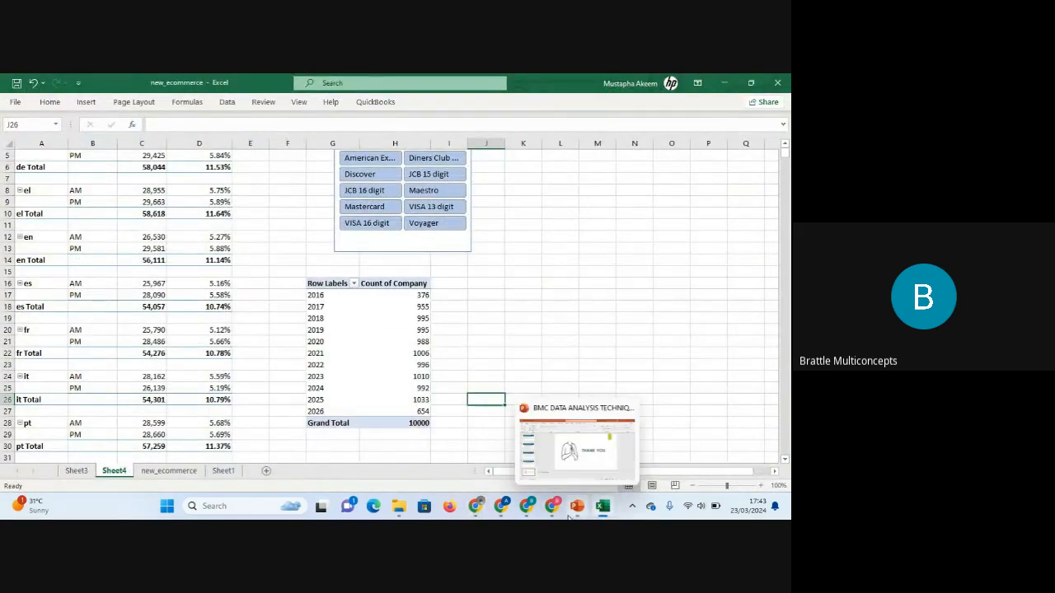
{"action": "mouse_move", "coordinate": [527, 512]}
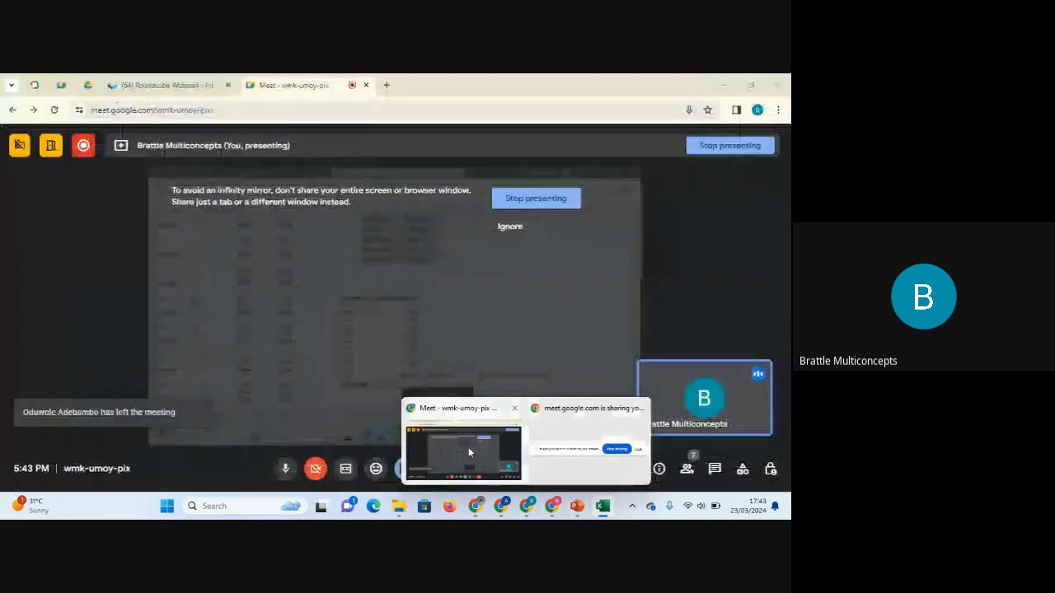
{"action": "left_click", "coordinate": [468, 450]}
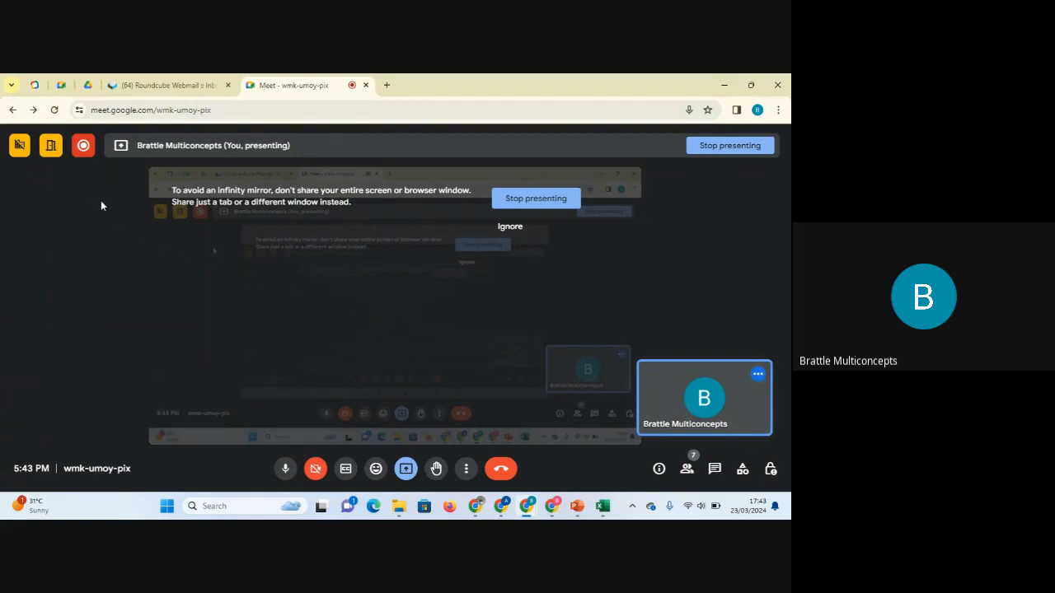
{"action": "left_click", "coordinate": [83, 158]}
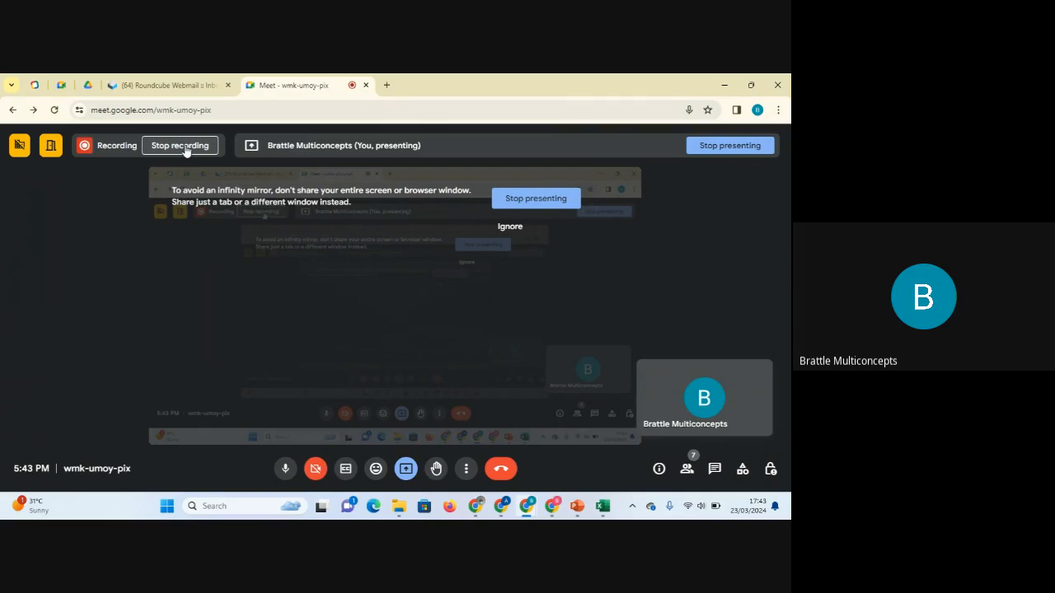
{"action": "left_click", "coordinate": [187, 153]}
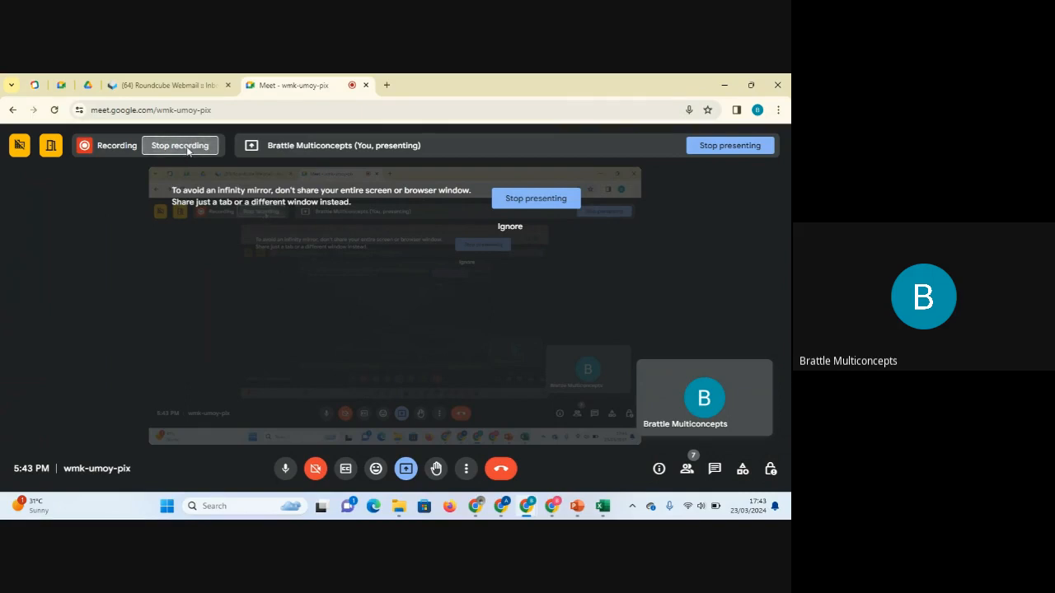